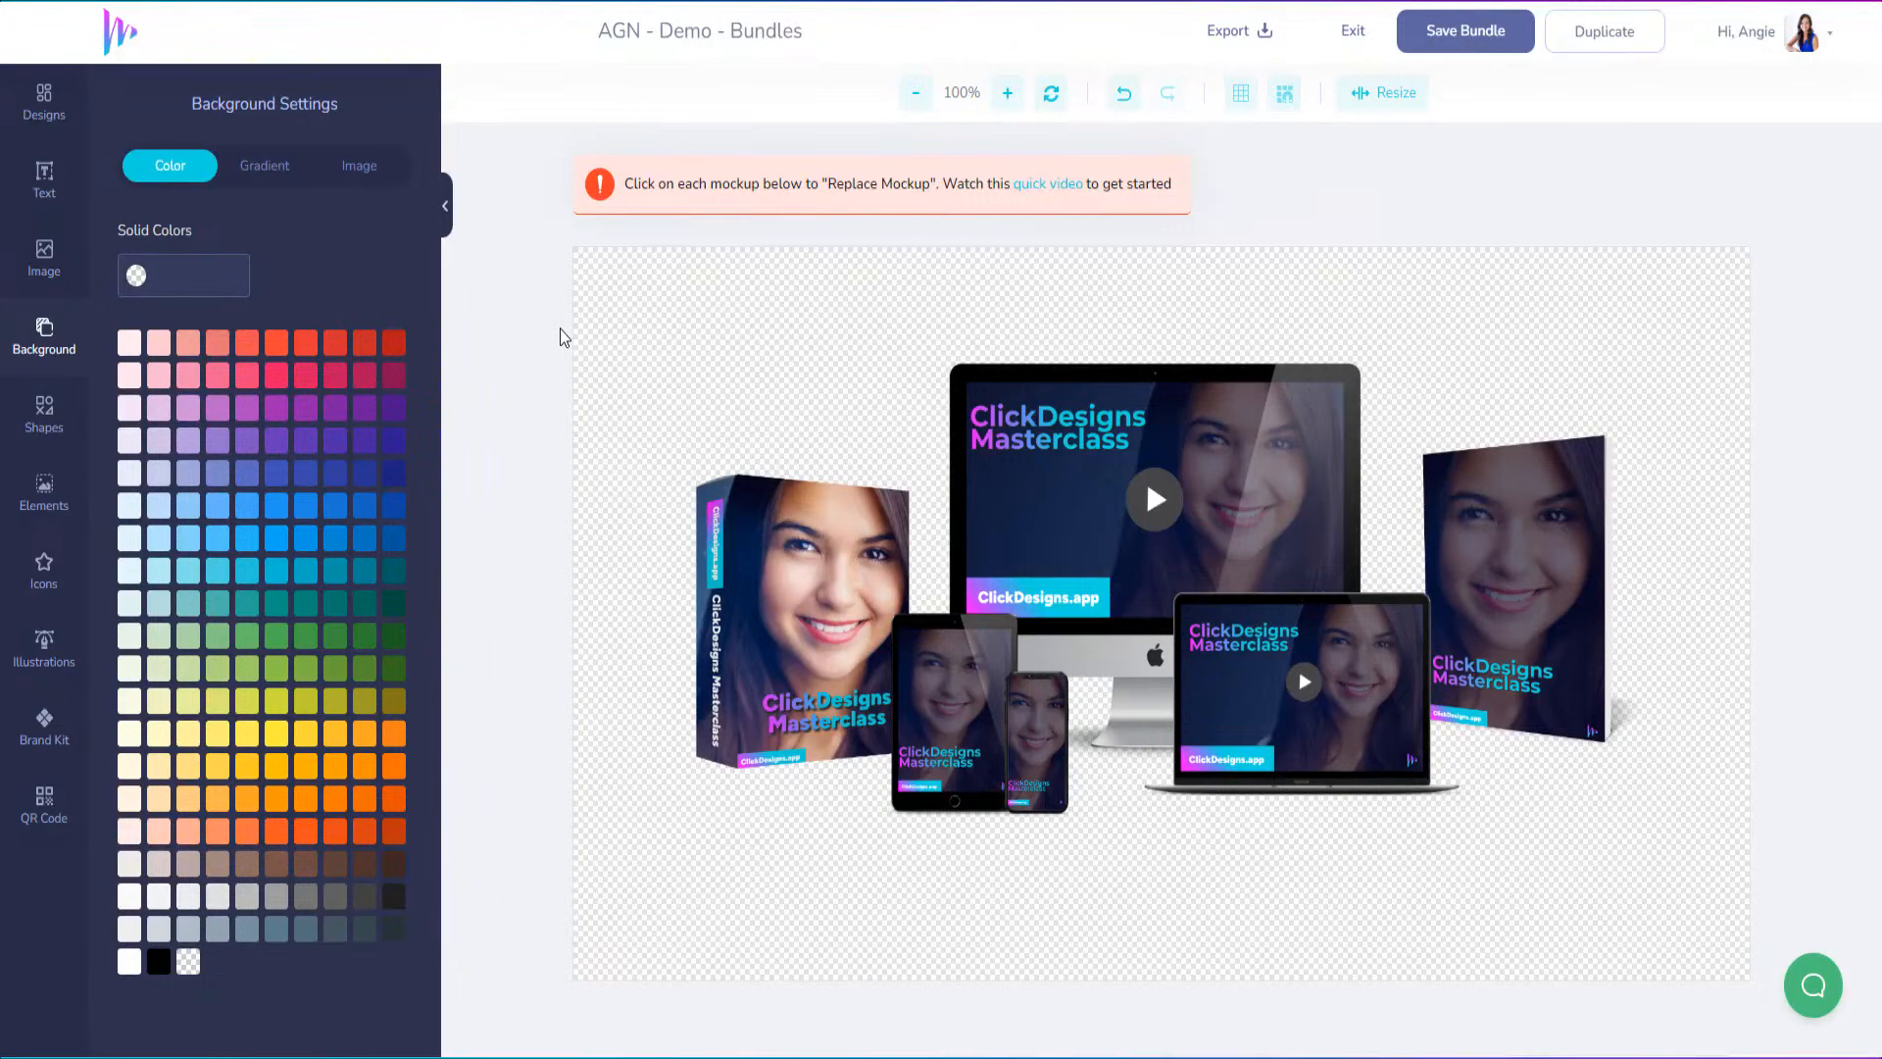
Open the product backdrop category in the stock image library
left_click(45, 270)
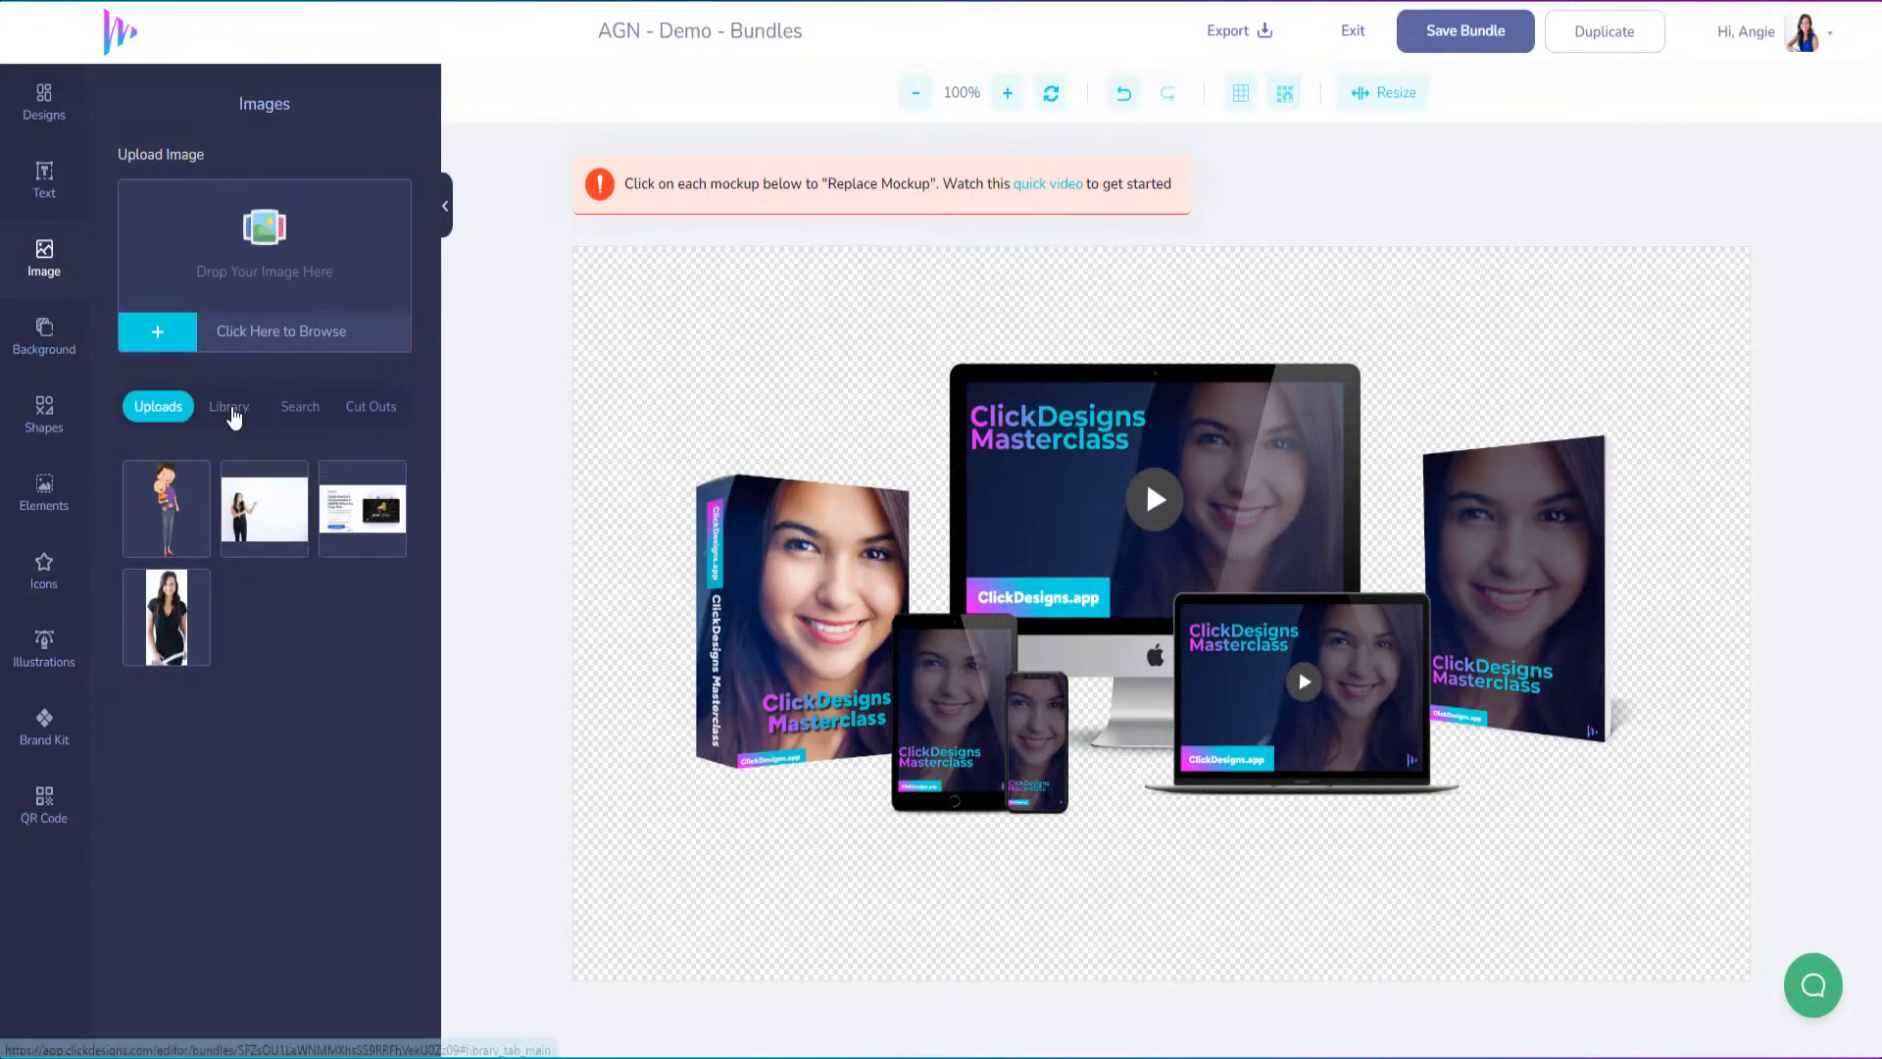
left_click(231, 408)
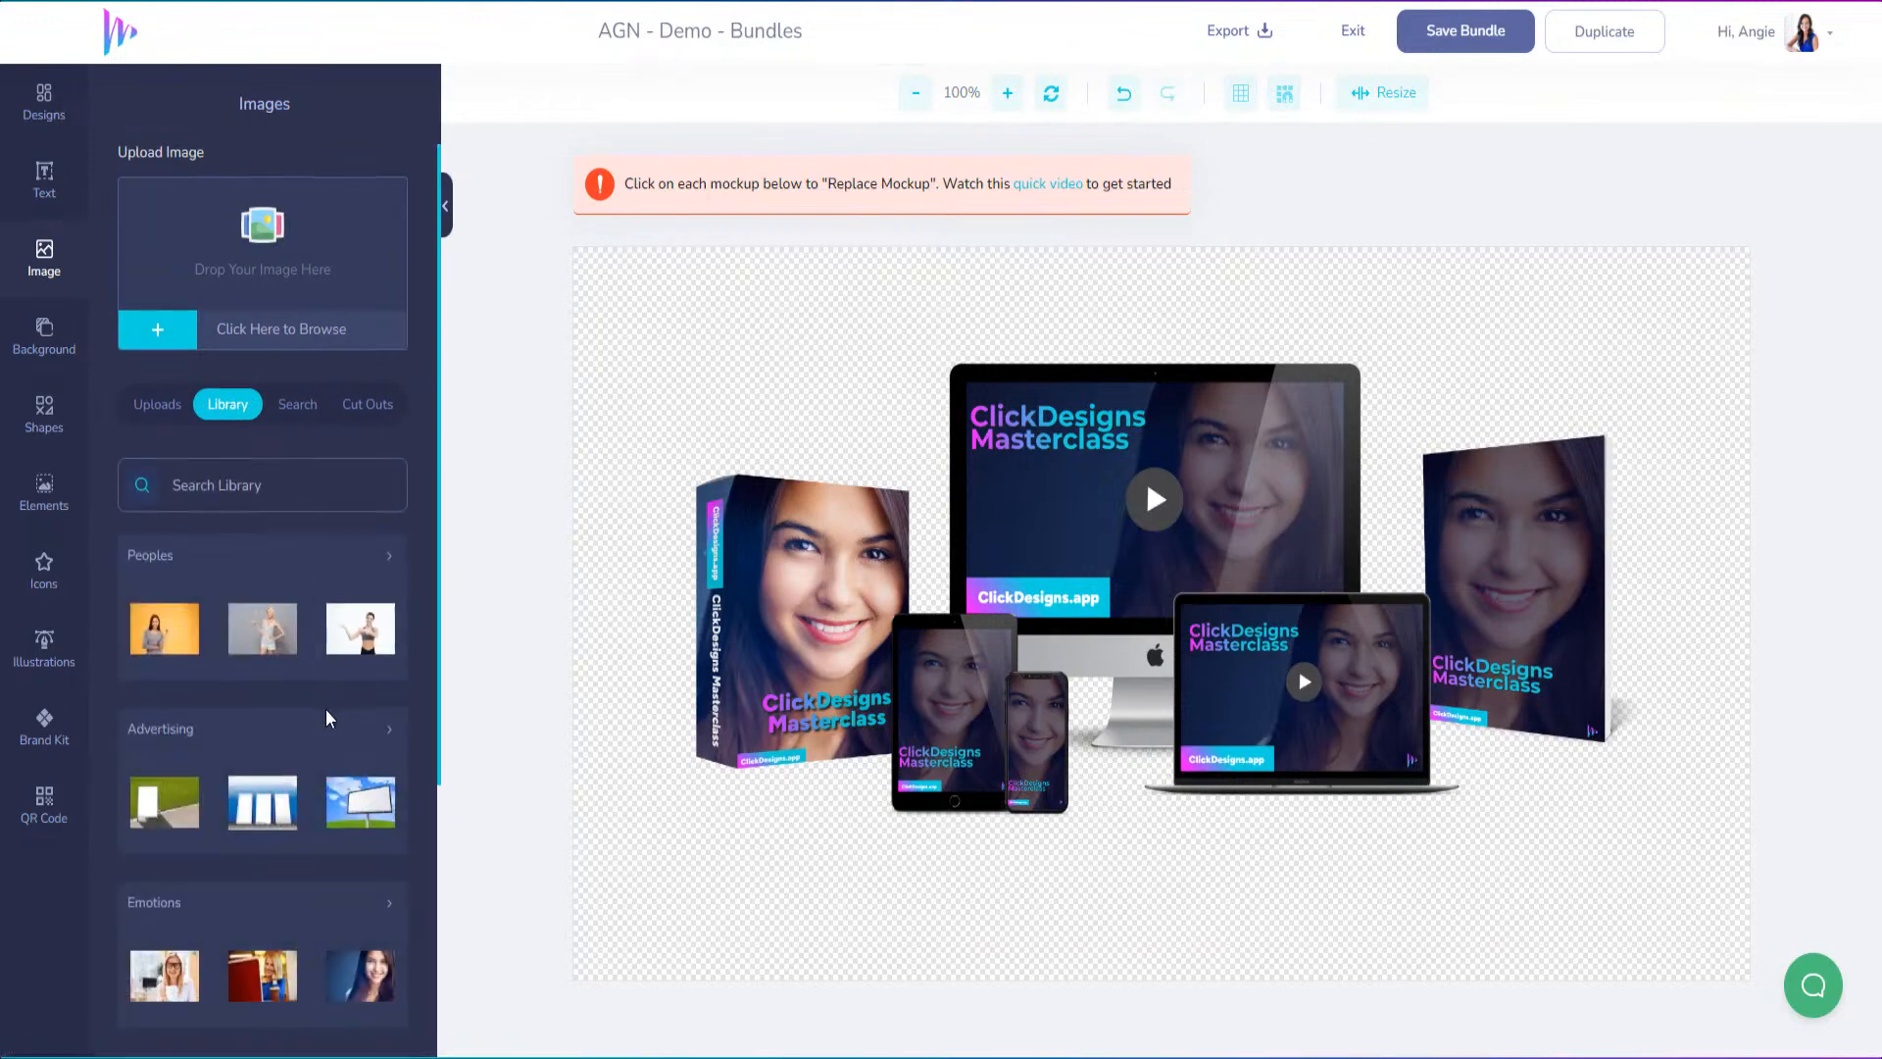
scroll(333, 705, "down", 4)
left_click(388, 686)
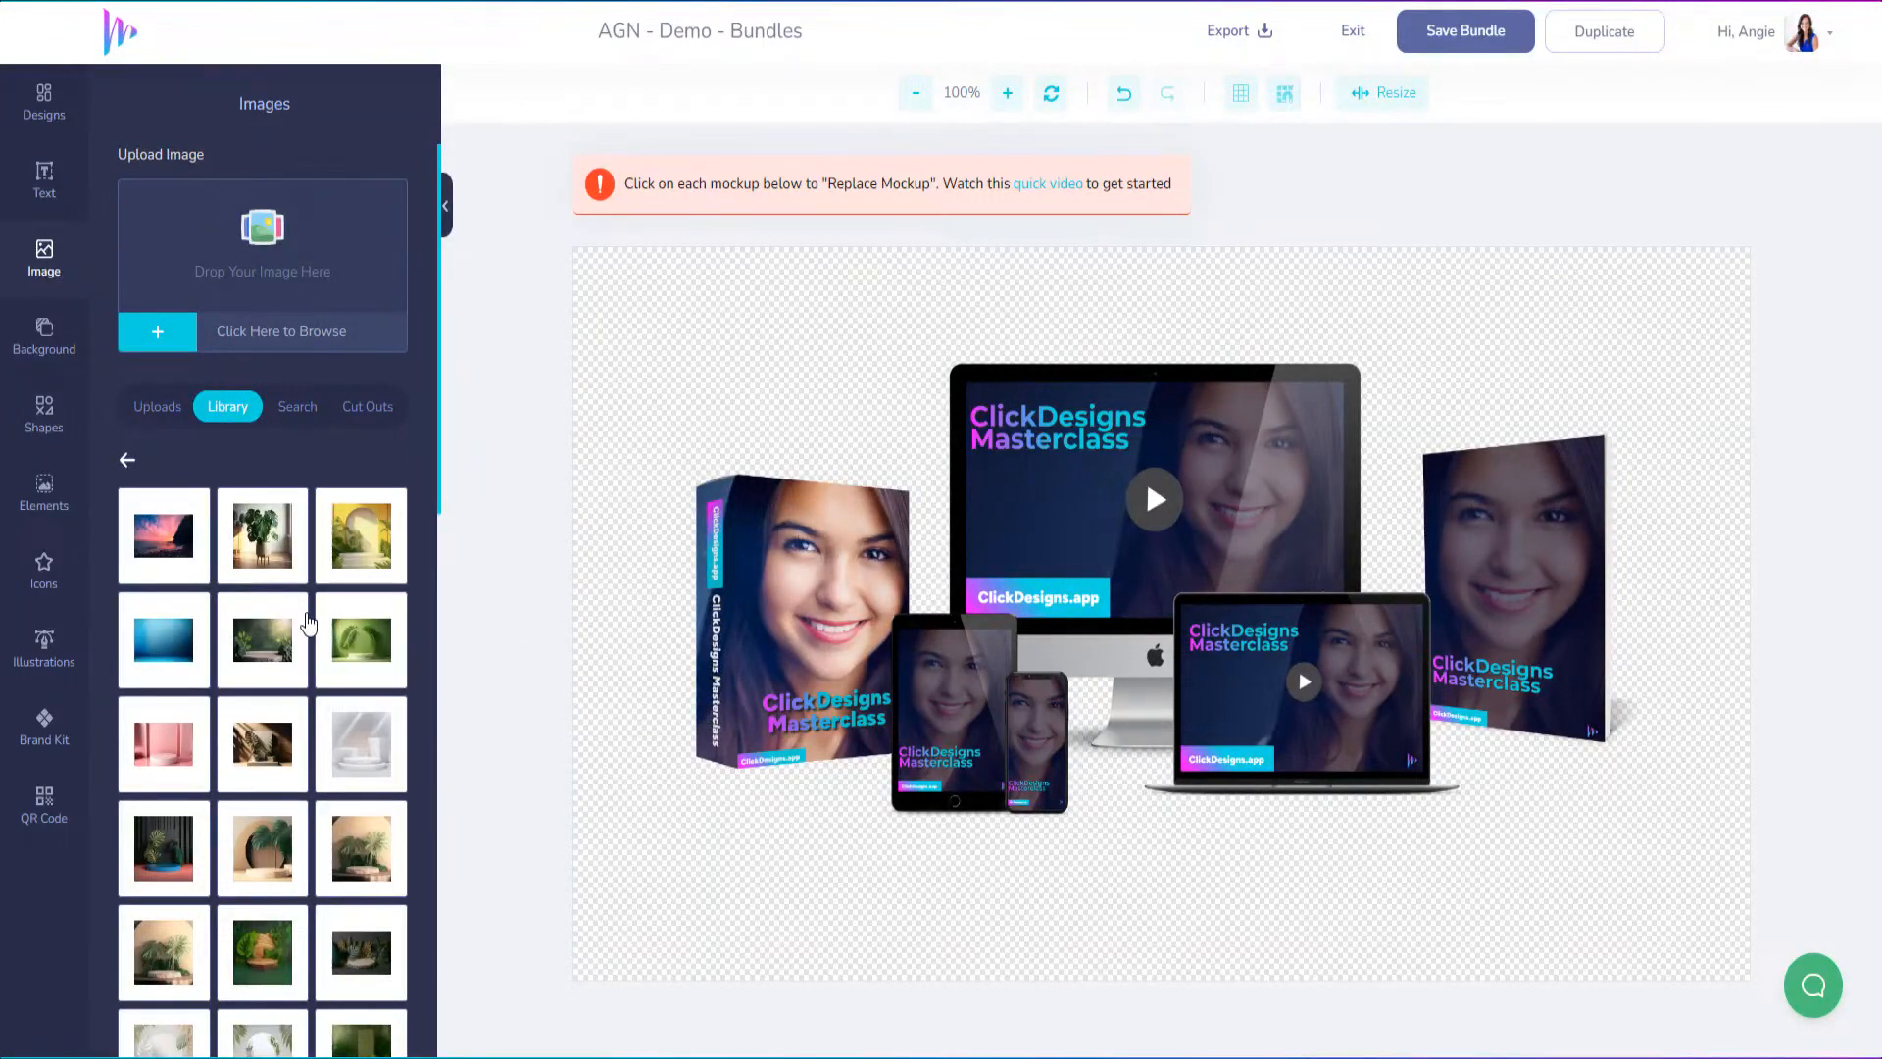
Look through the product backdrop images, loading more of the collection
scroll(334, 588, "down", 2)
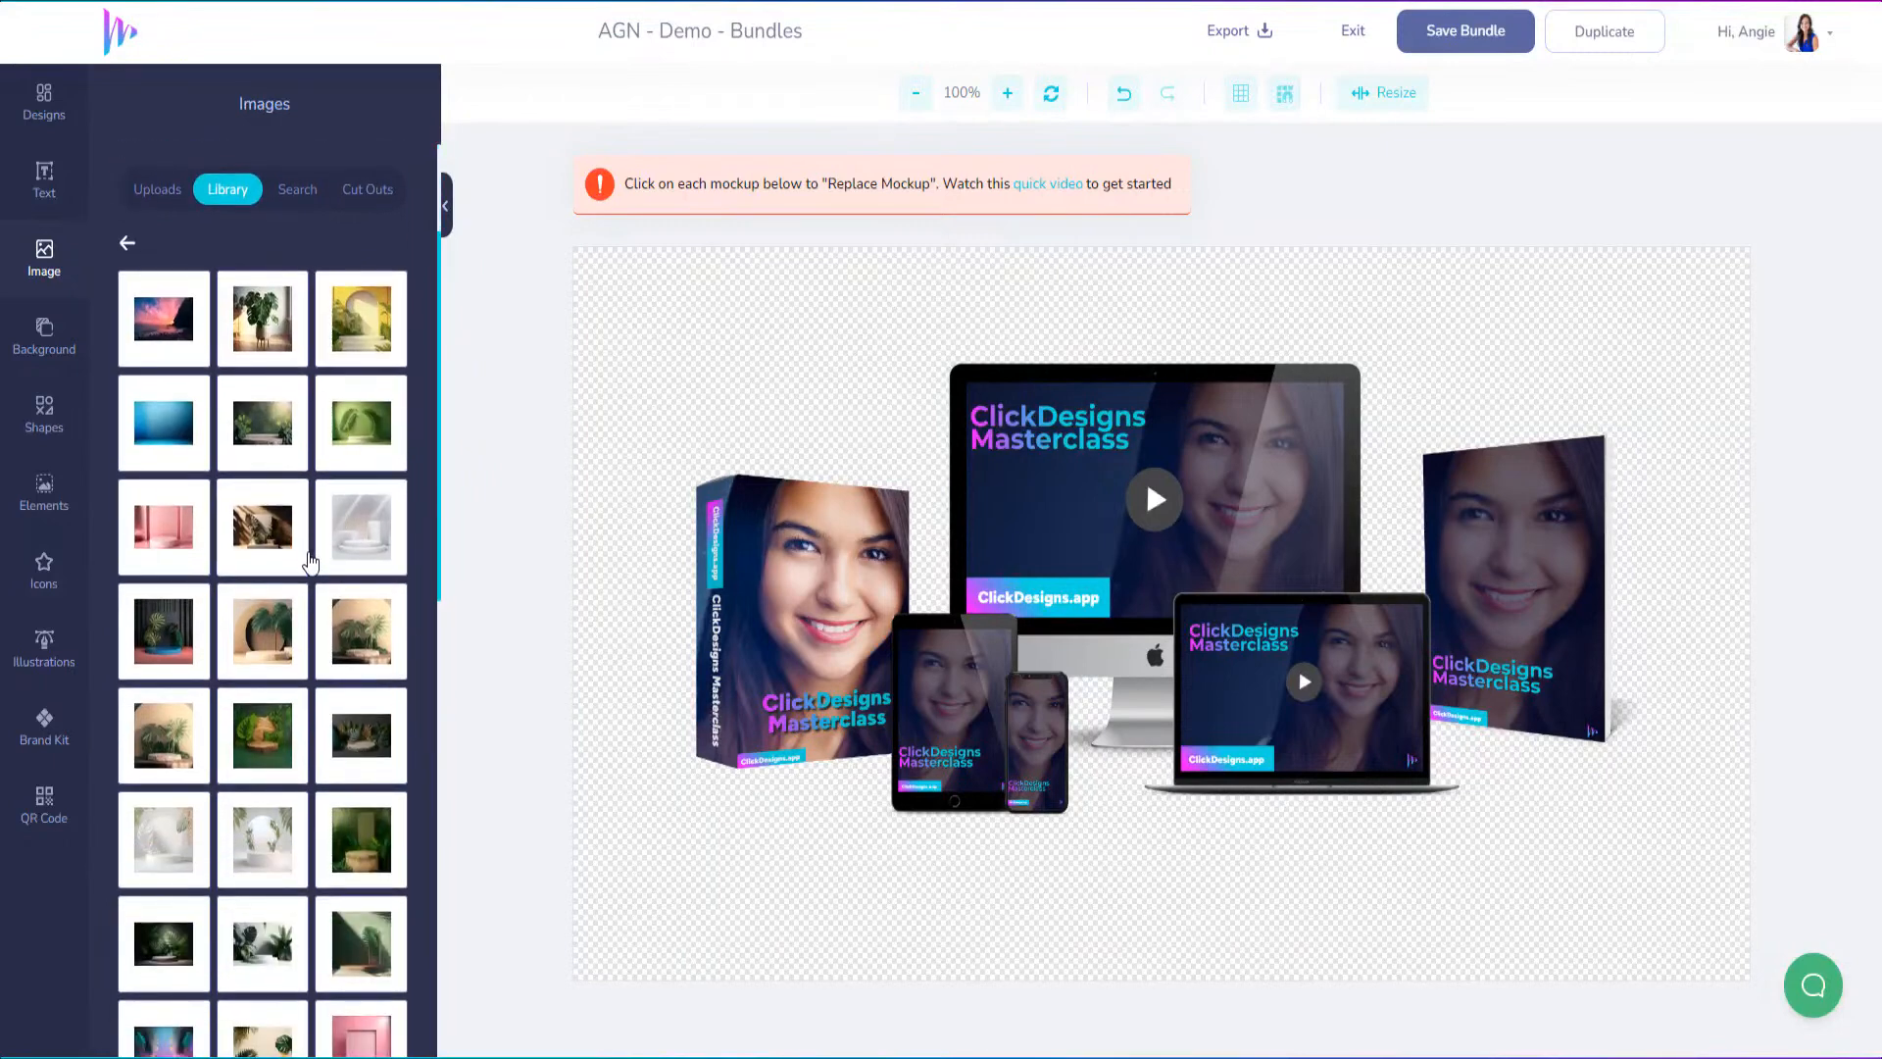
scroll(309, 548, "down", 5)
scroll(315, 565, "down", 5)
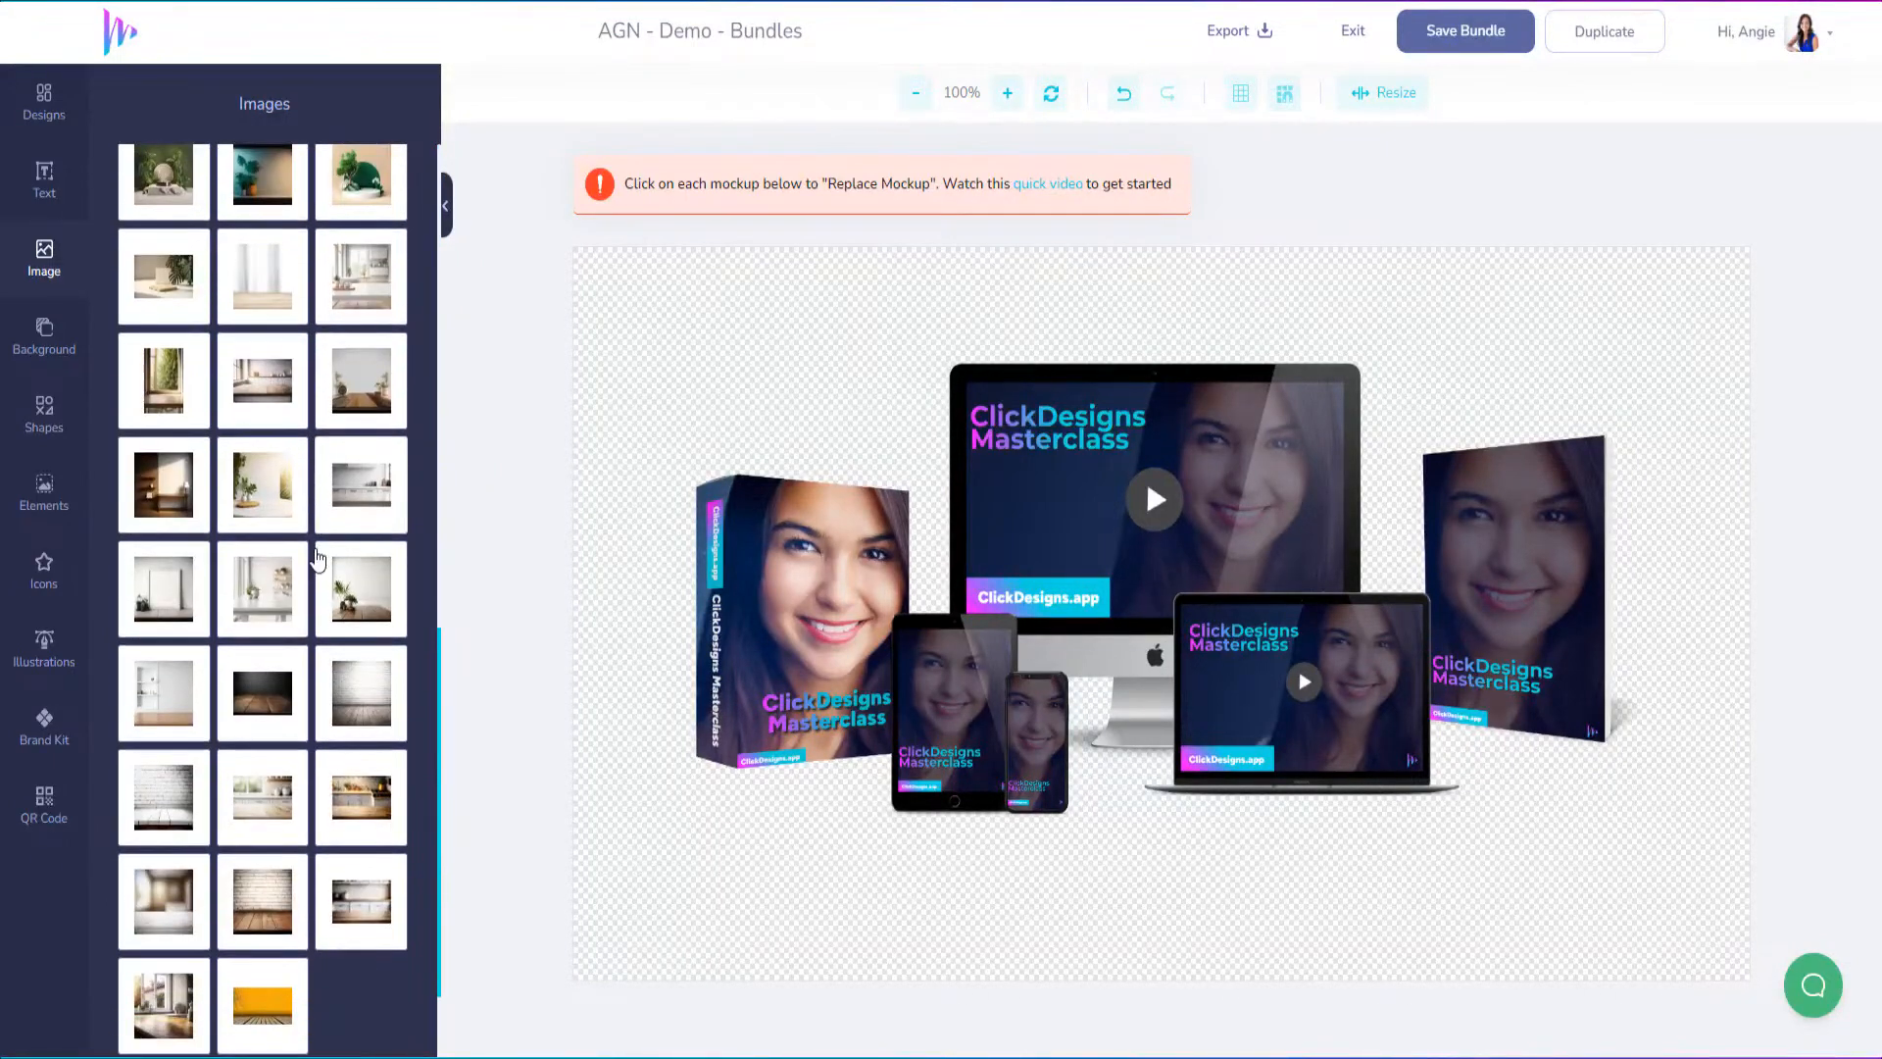
left_click(264, 959)
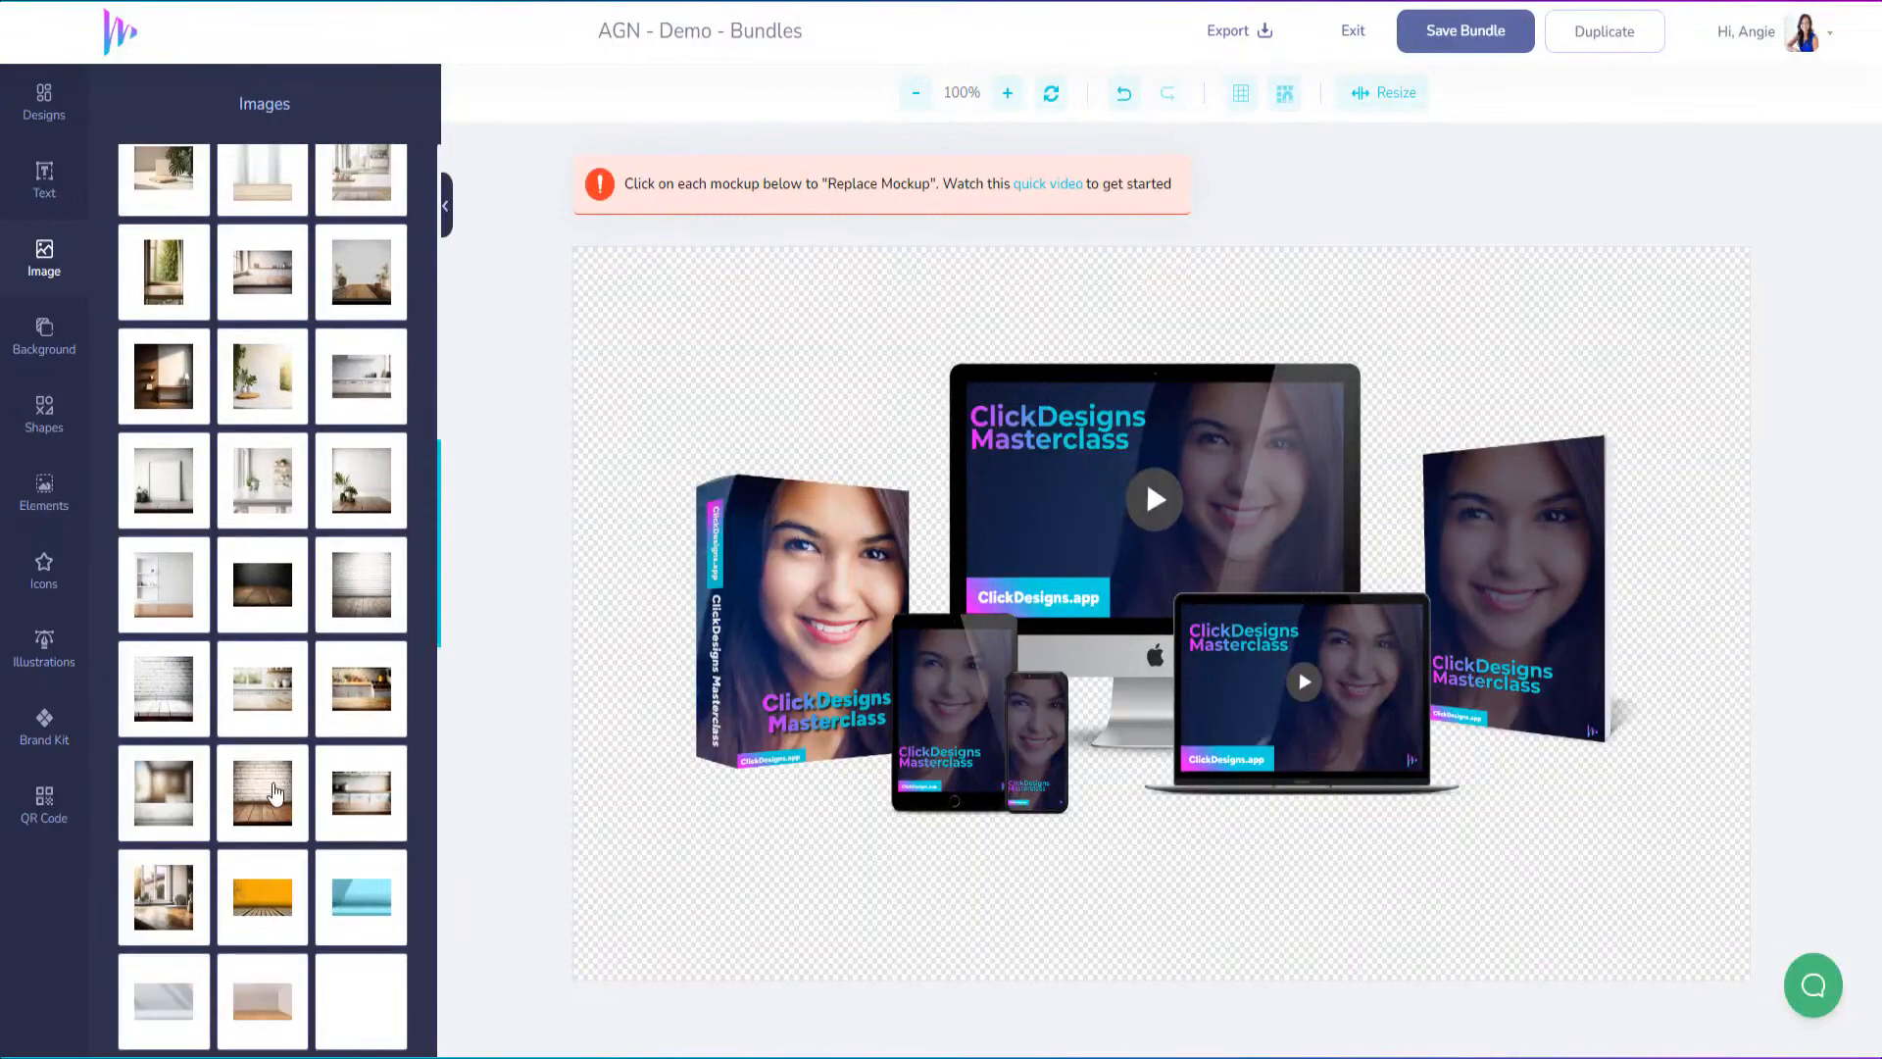
scroll(281, 849, "down", 5)
scroll(281, 849, "down", 8)
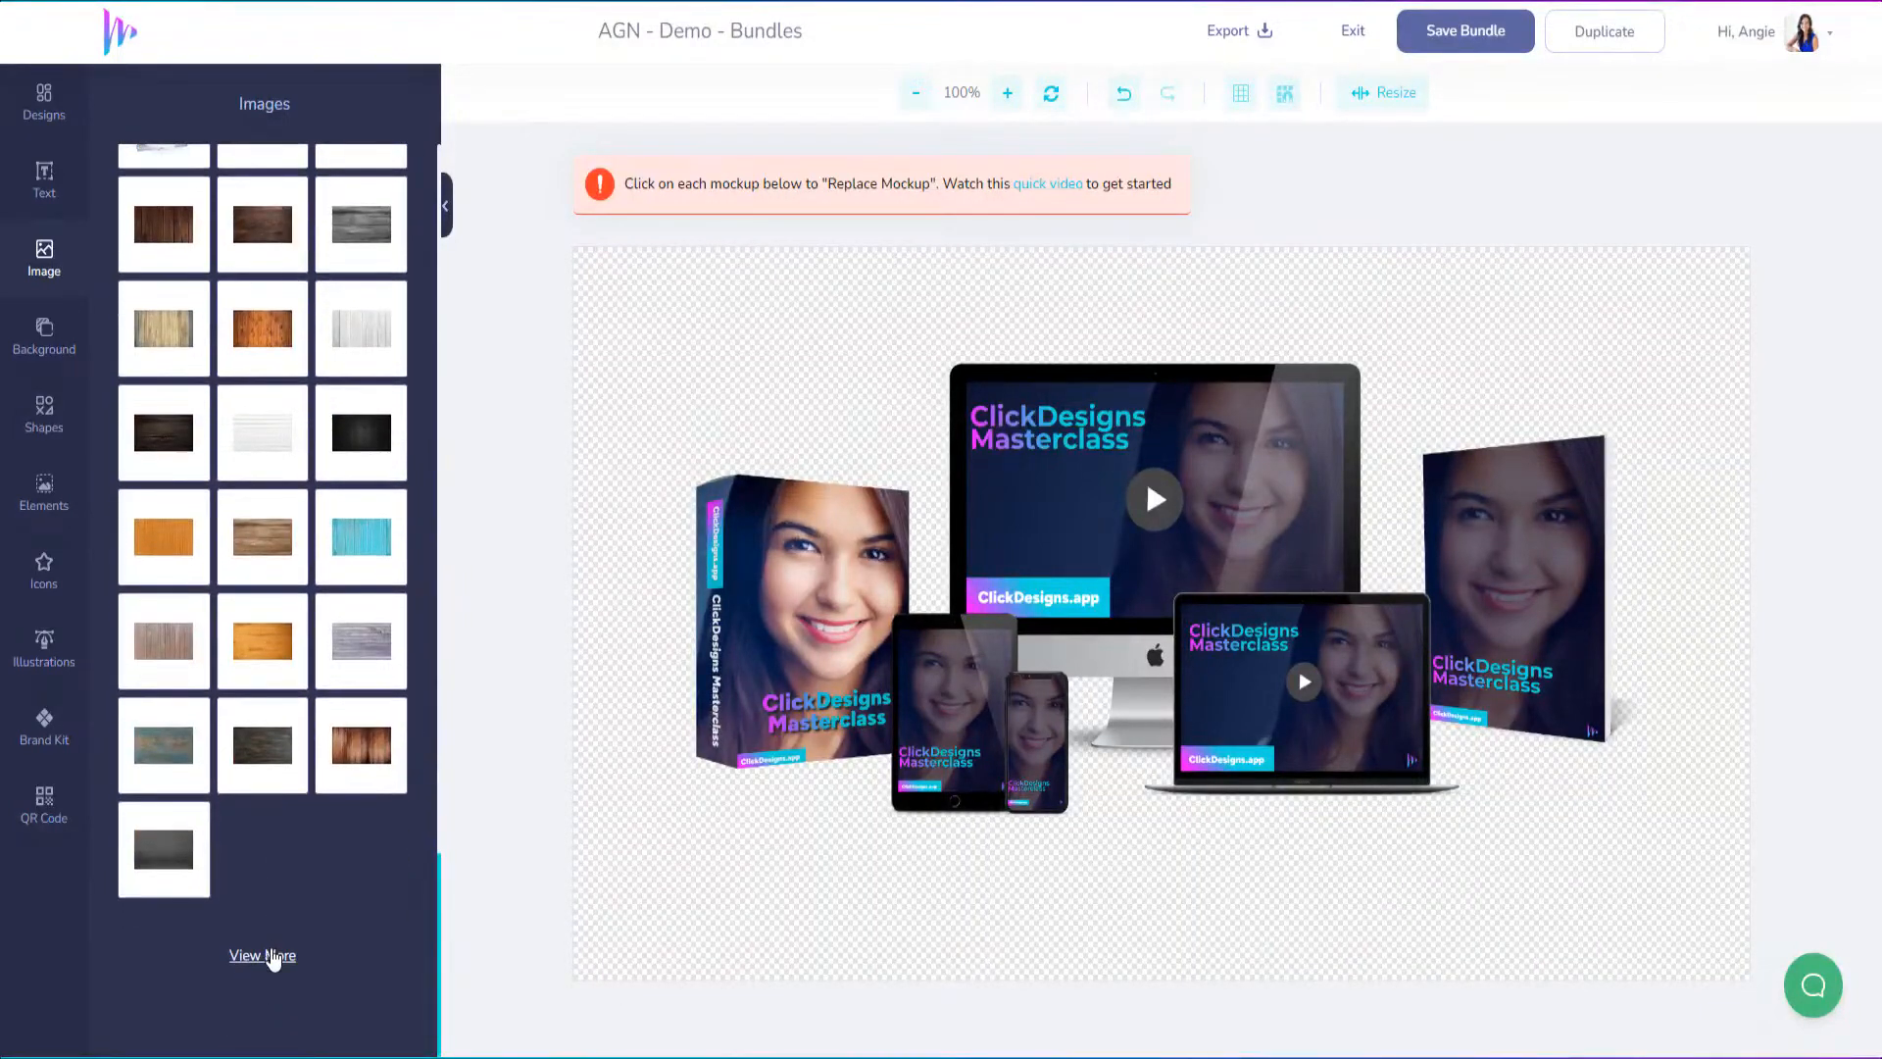
left_click(262, 952)
scroll(267, 821, "down", 4)
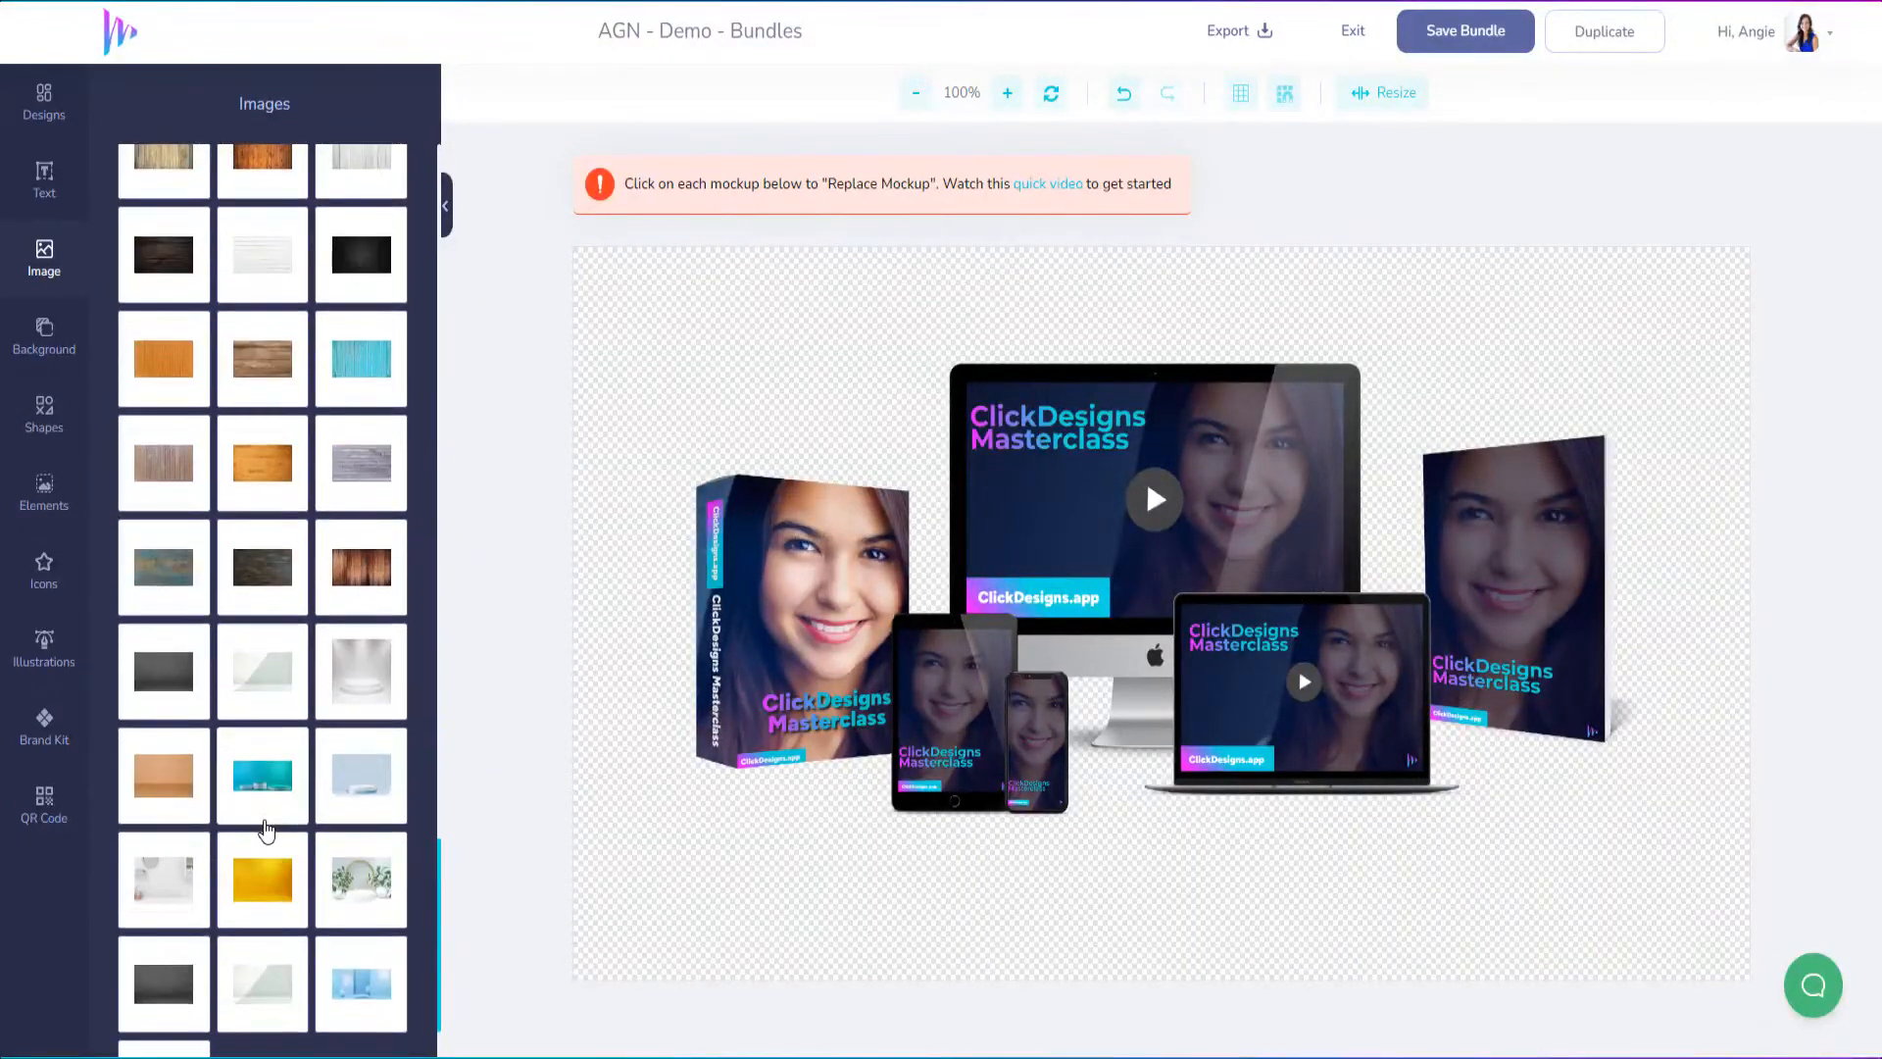
scroll(262, 831, "up", 6)
scroll(263, 833, "up", 15)
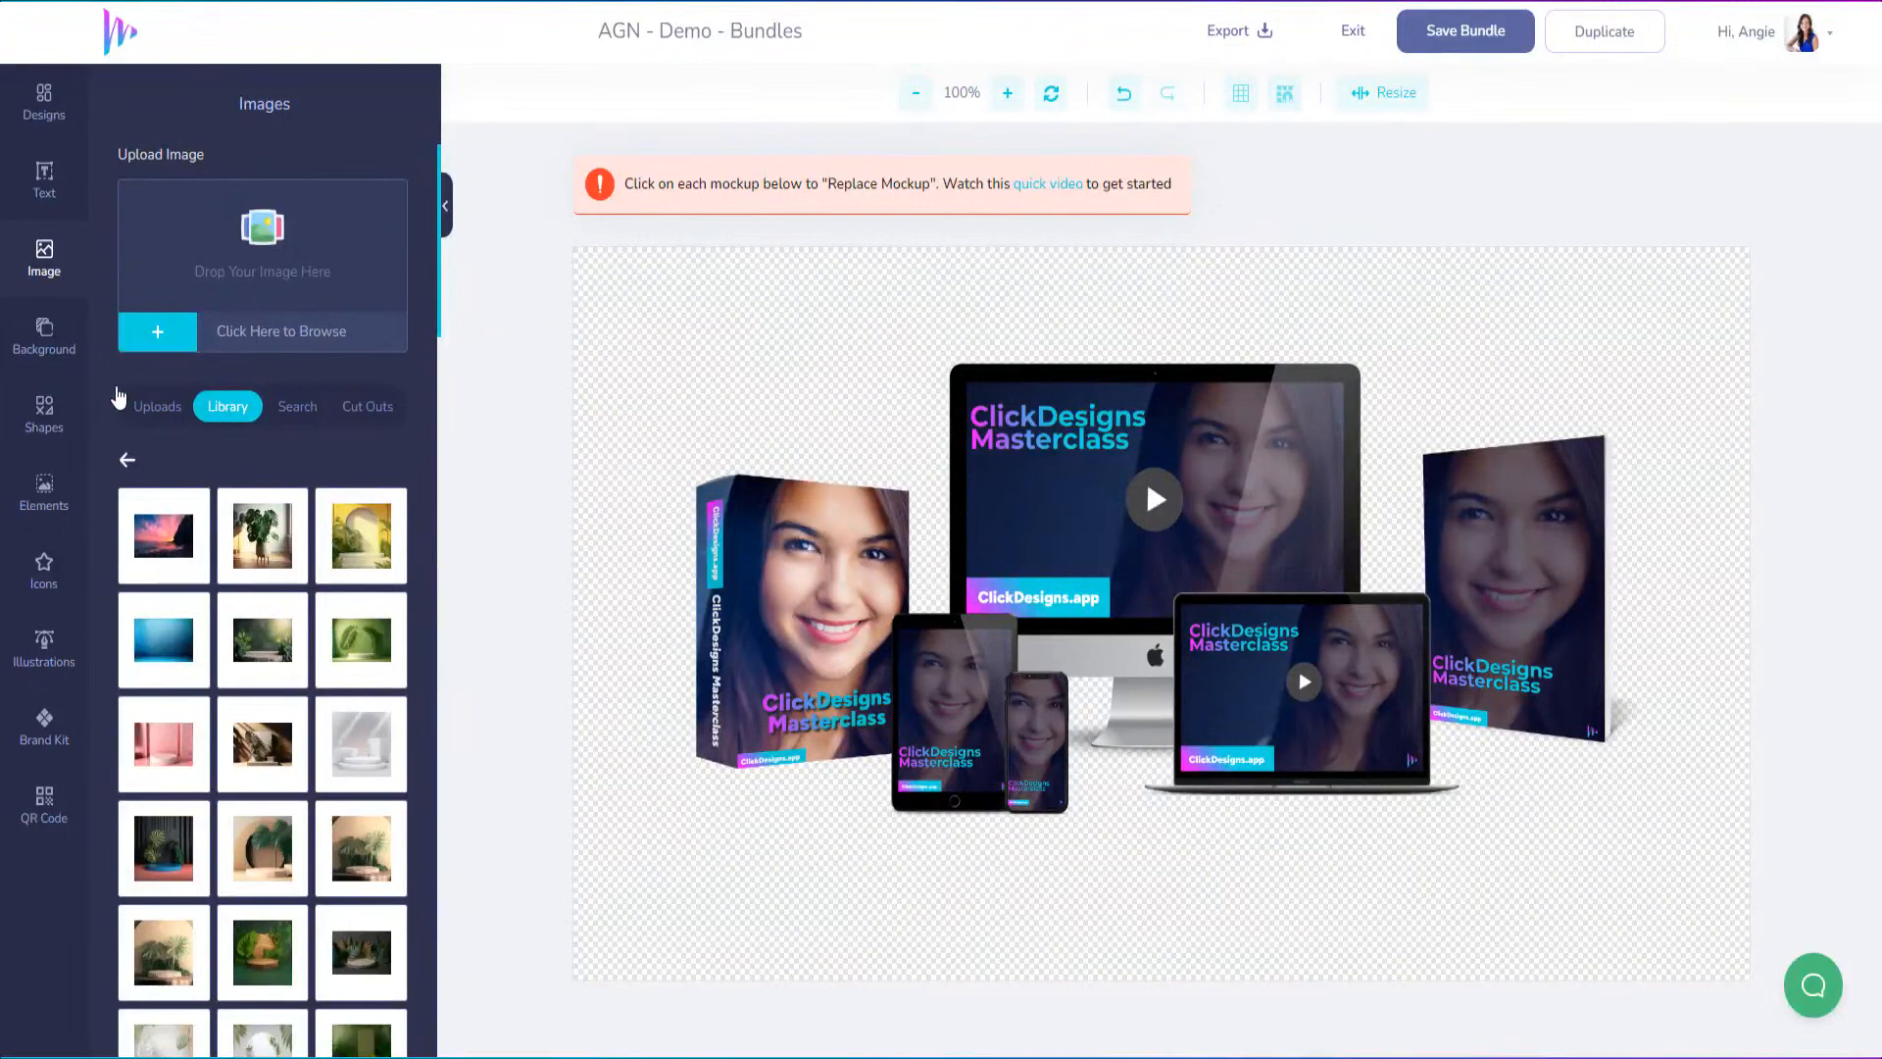
Add the blue studio backdrop (Product Backdrop_Virtual_Background_3D_Background_Platform_ (3)) to the canvas and send it backwards behind all the mockups
left_click(49, 351)
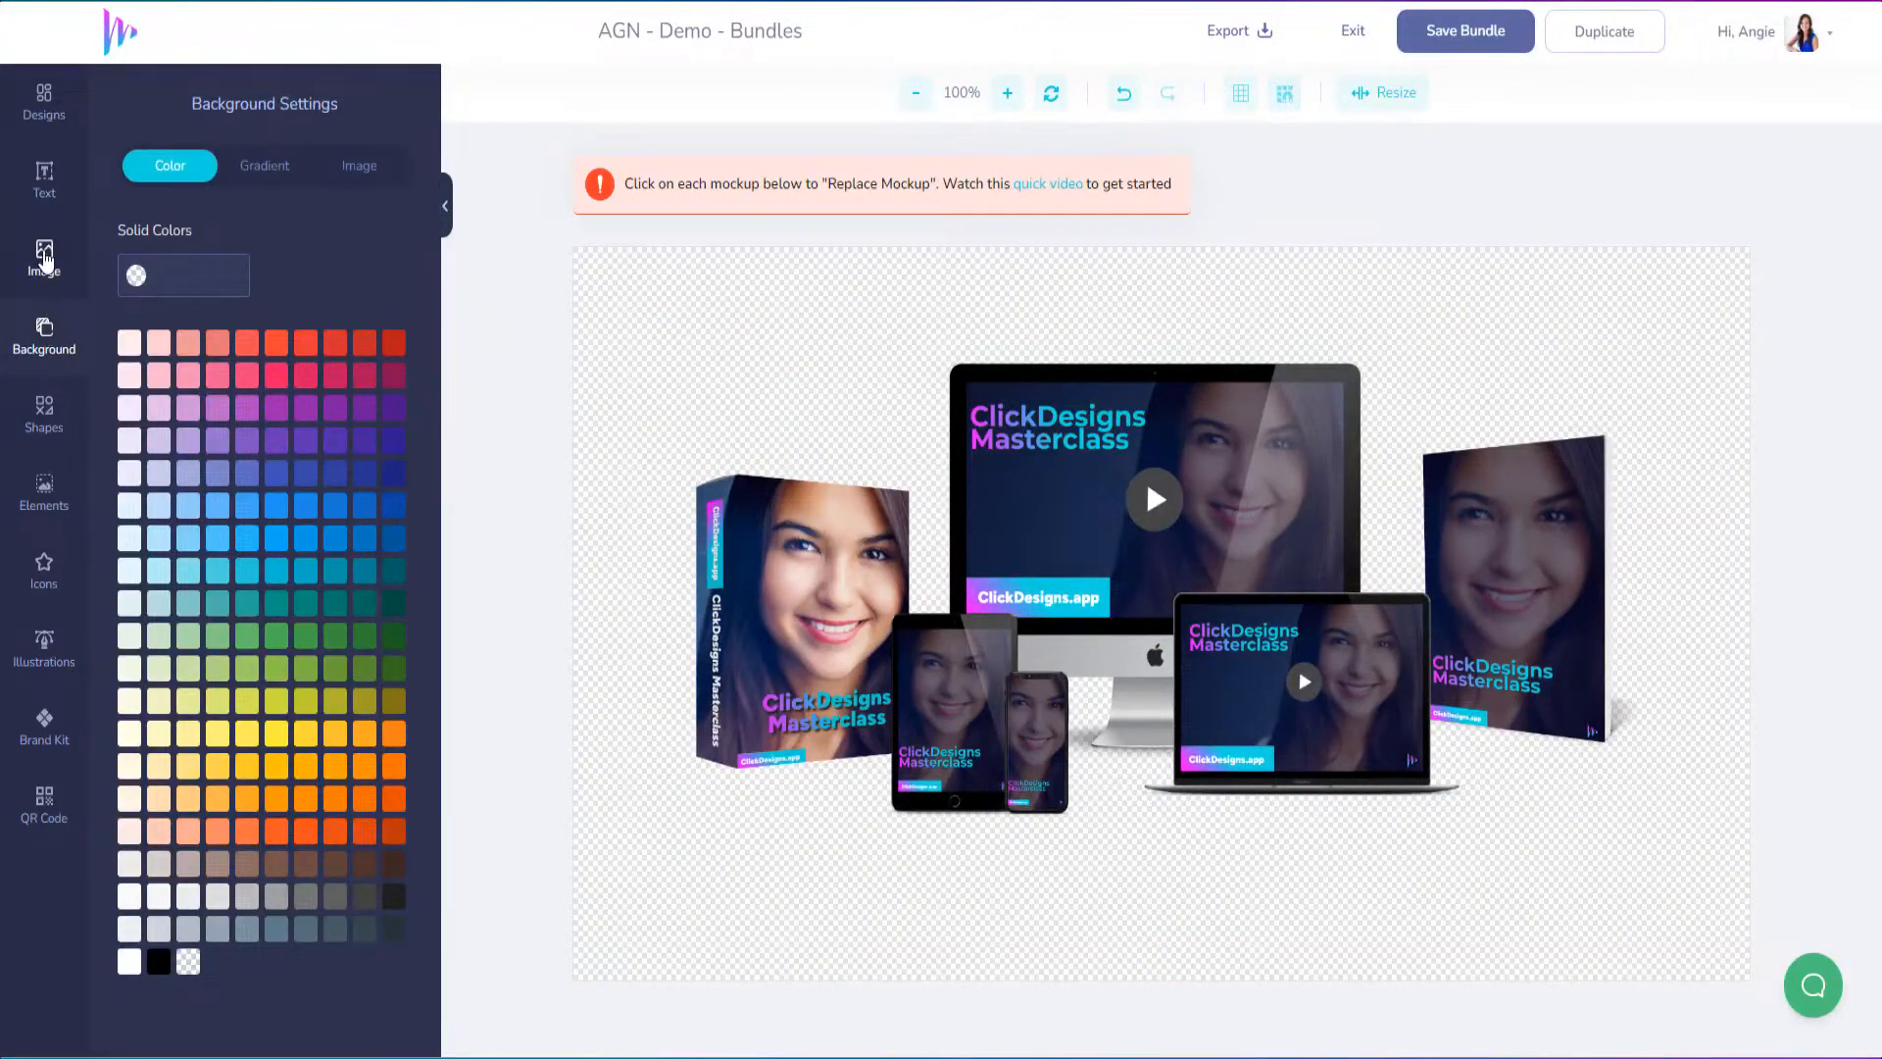
left_click(47, 255)
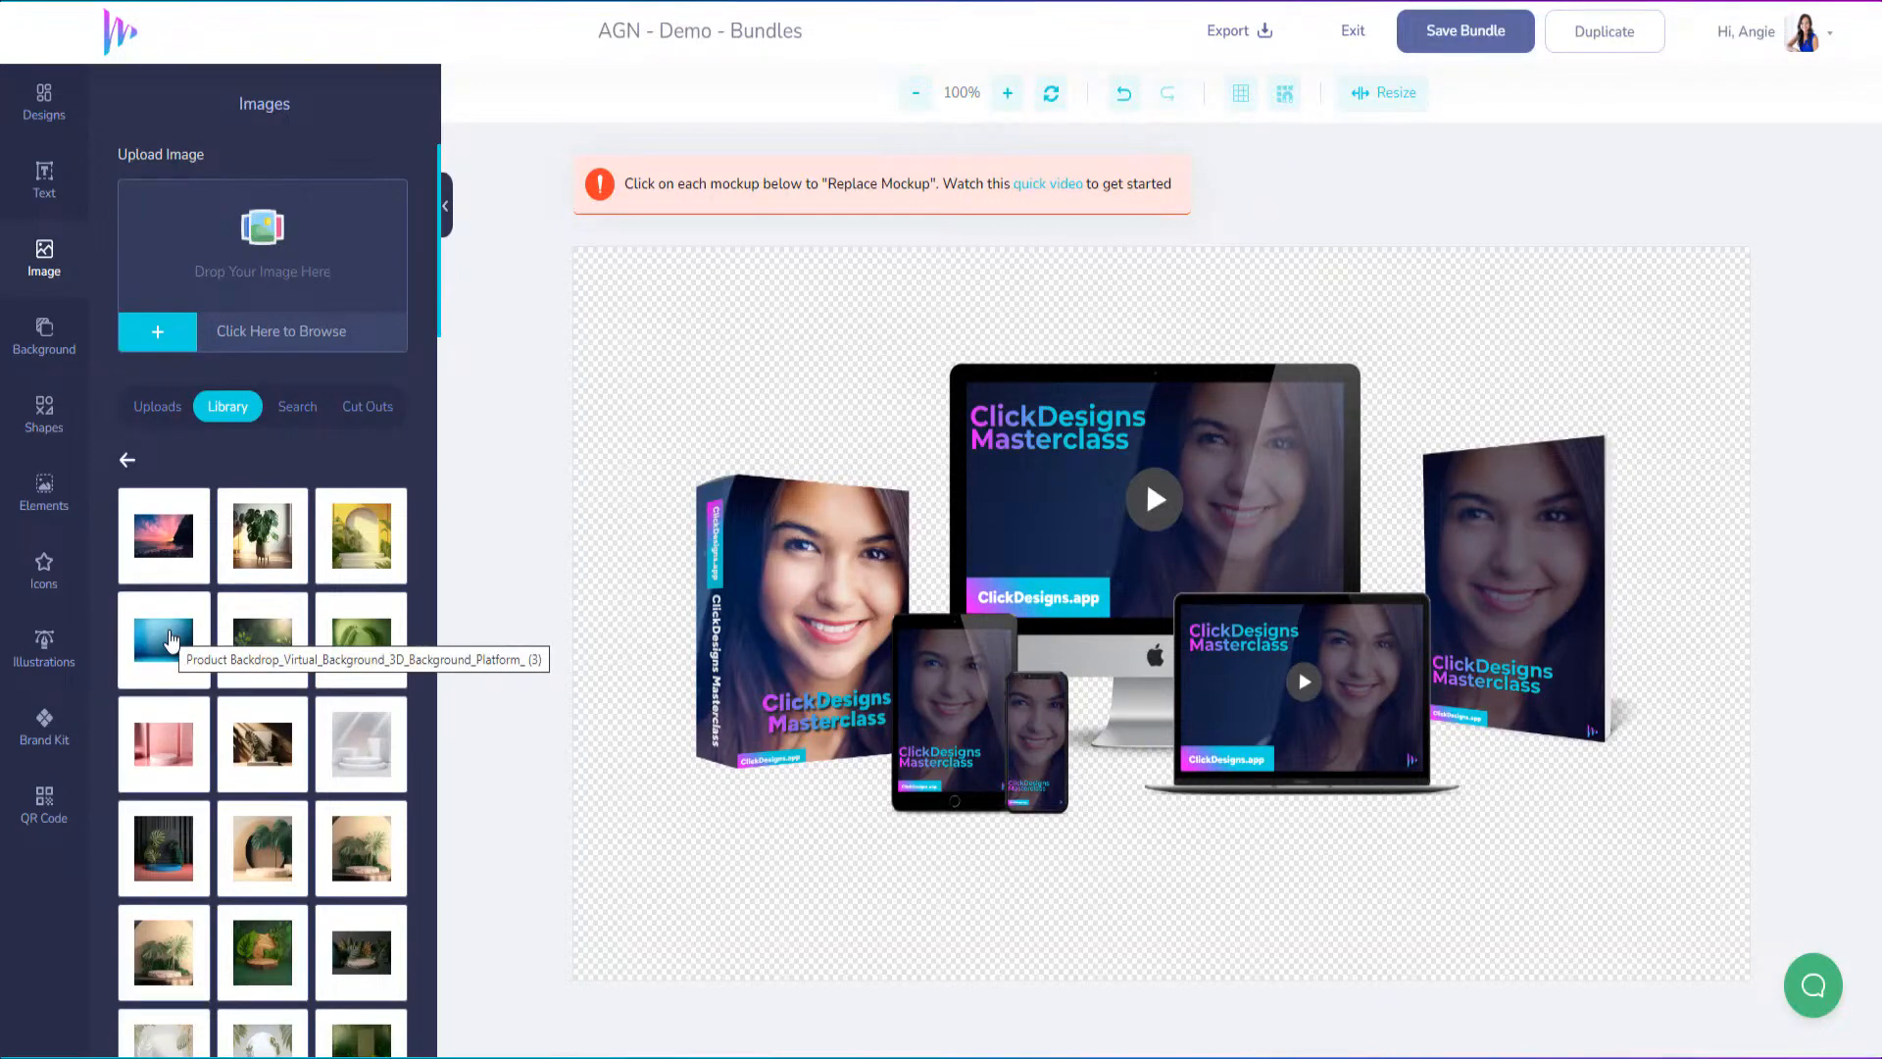
left_click(170, 639)
right_click(1165, 512)
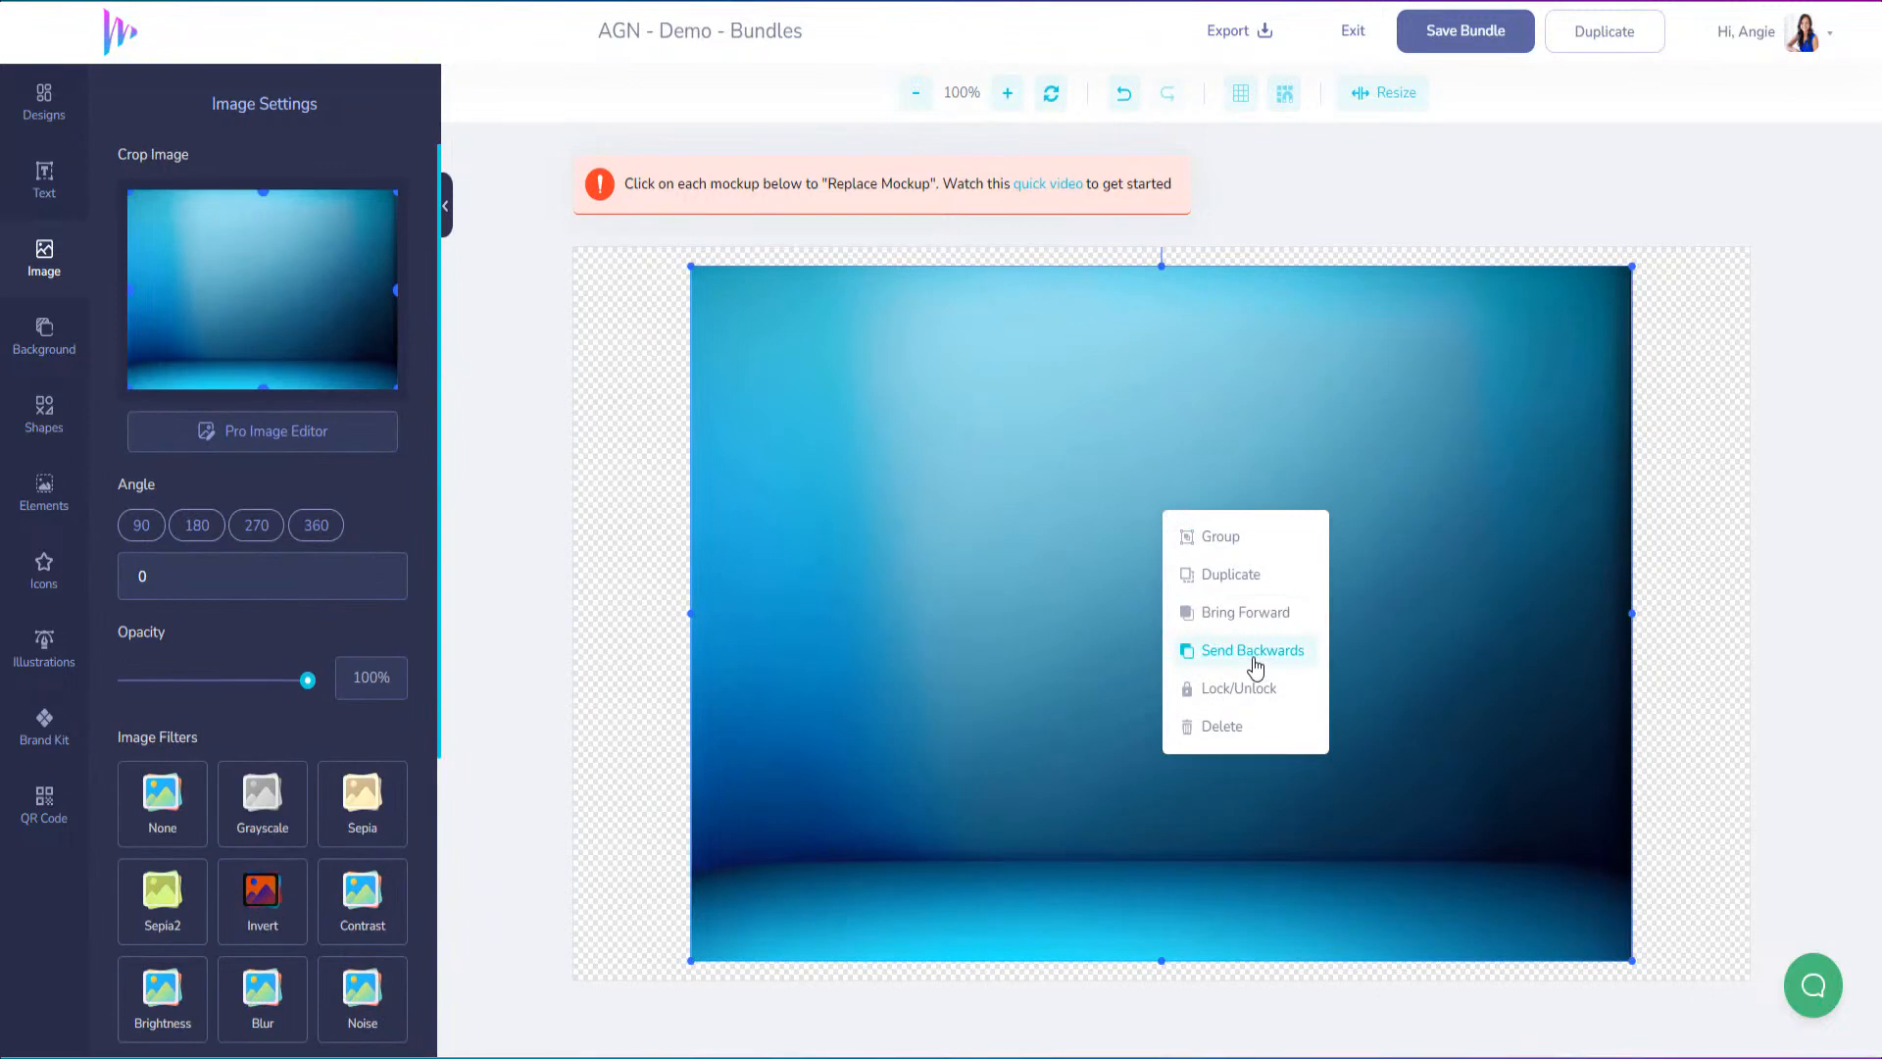
left_click(1256, 665)
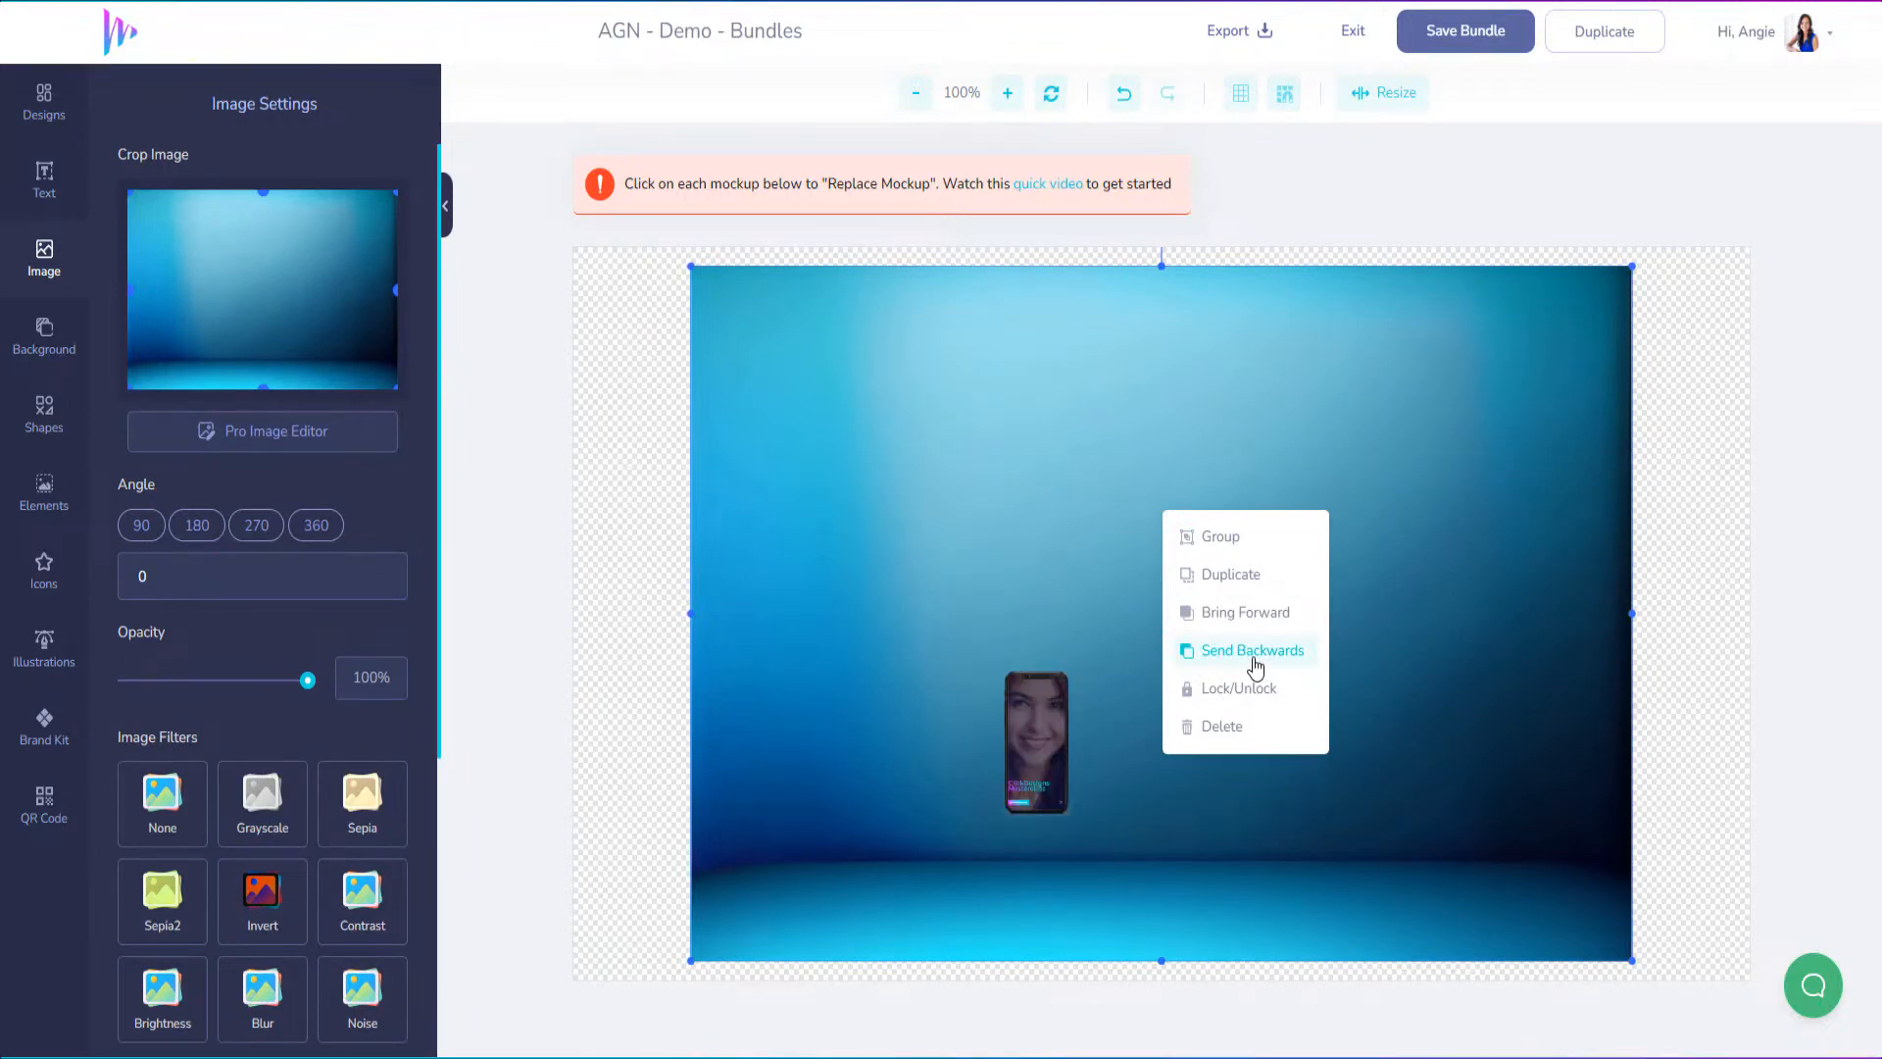
left_click(1255, 666)
left_click(1255, 666)
left_click(1255, 665)
left_click(1256, 666)
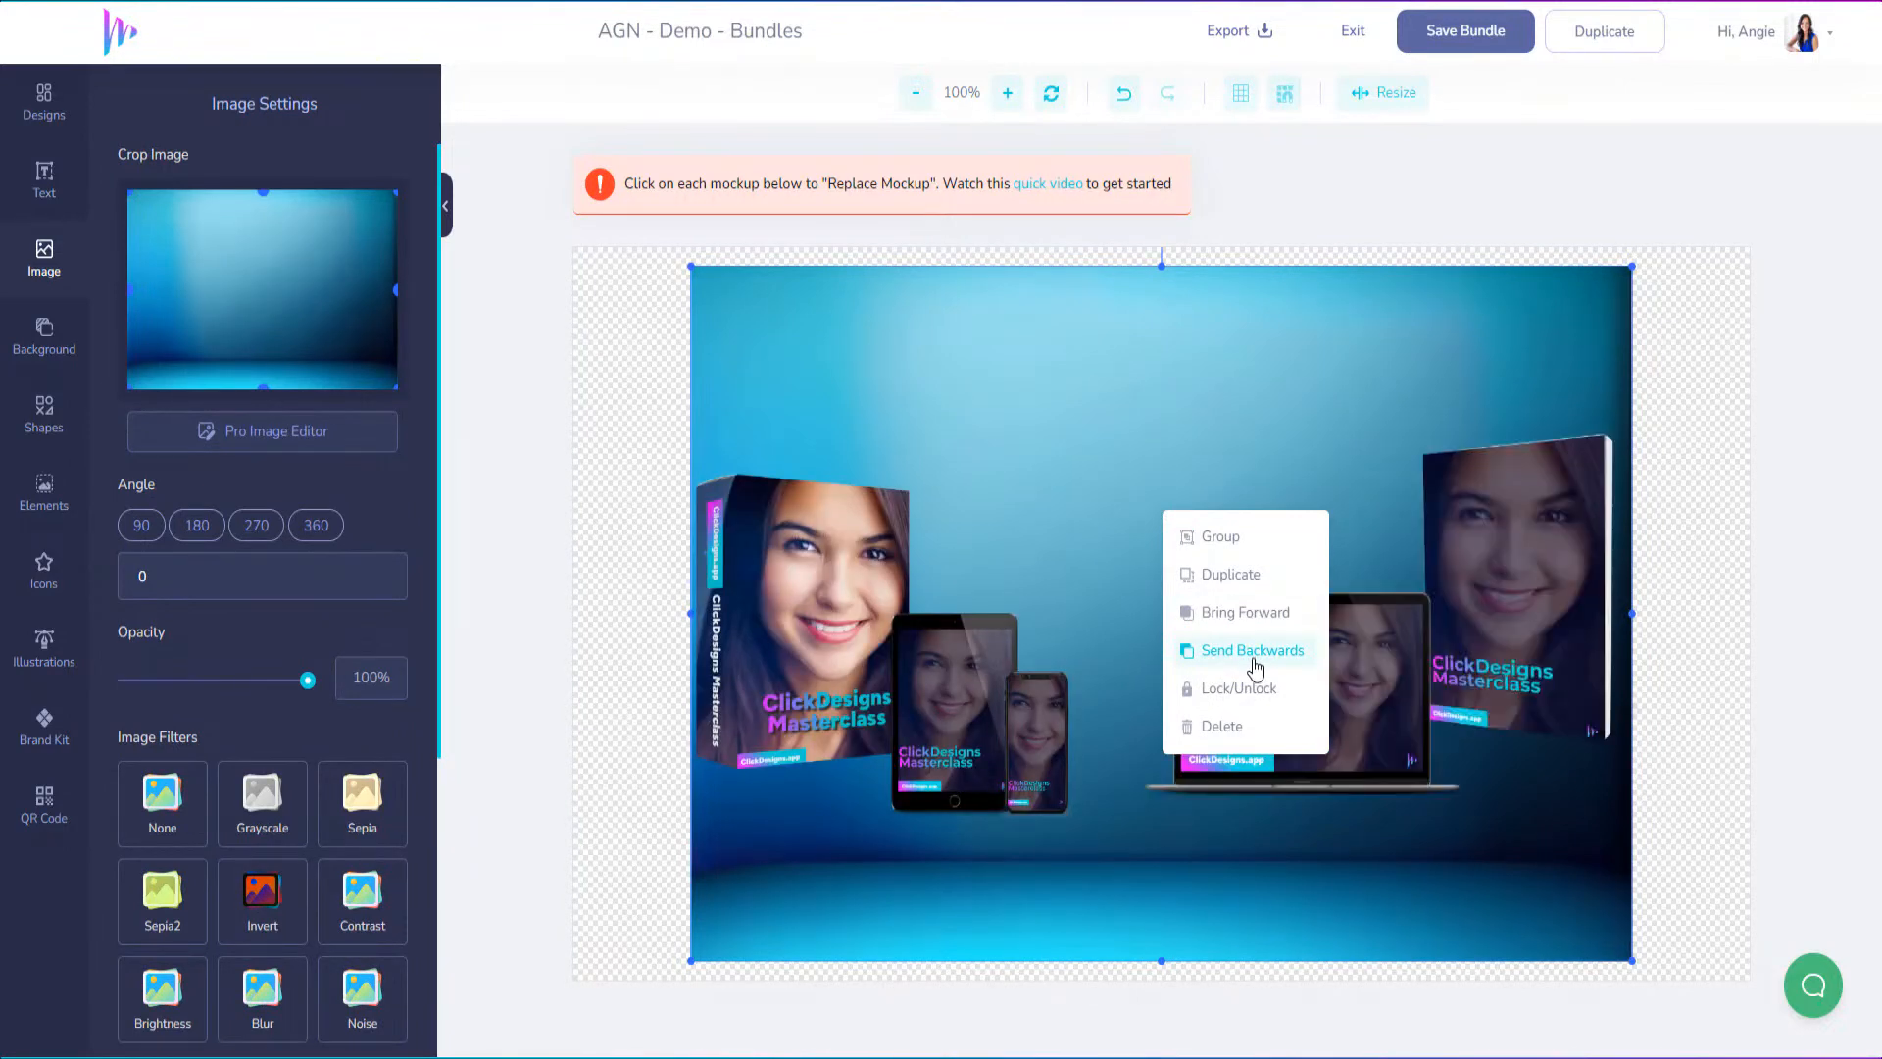
left_click(1255, 666)
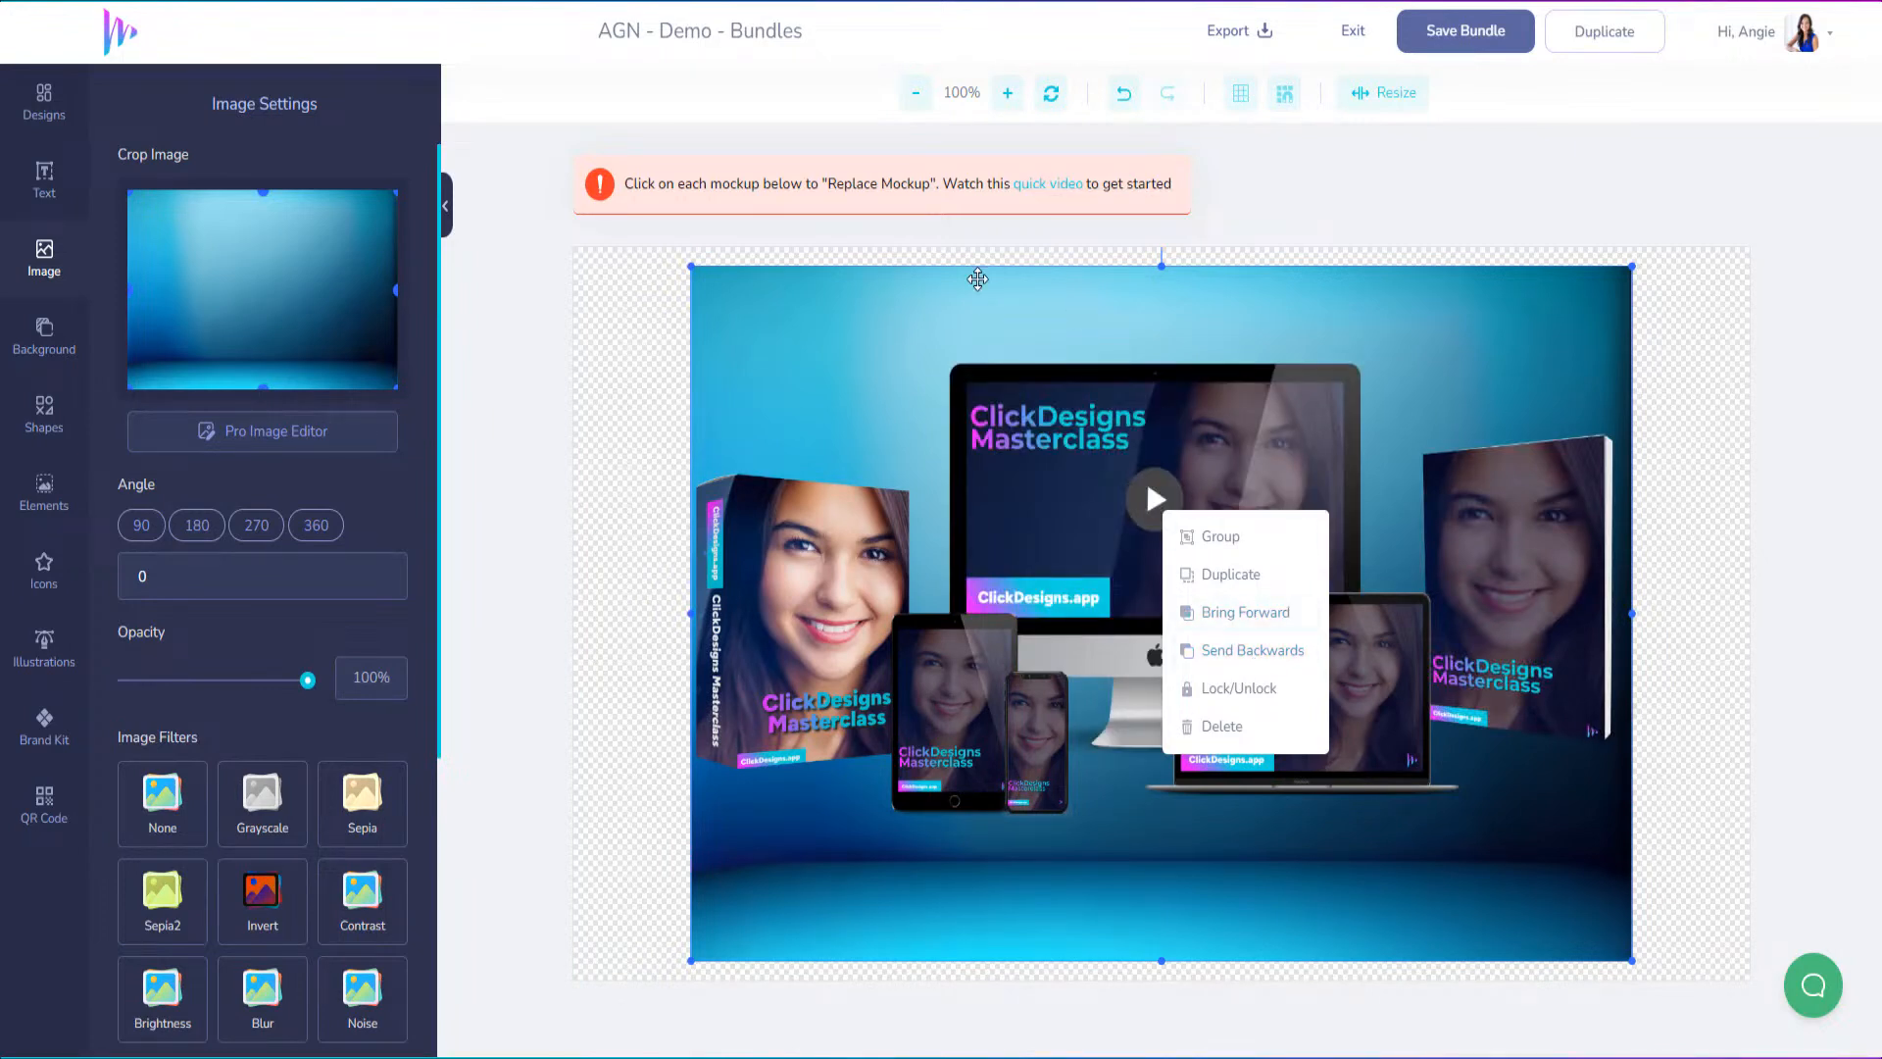
left_click(977, 280)
Align the blue backdrop with the canvas's upper-left corner and stretch its height and width to fill the whole canvas
left_click_drag(987, 307, 873, 285)
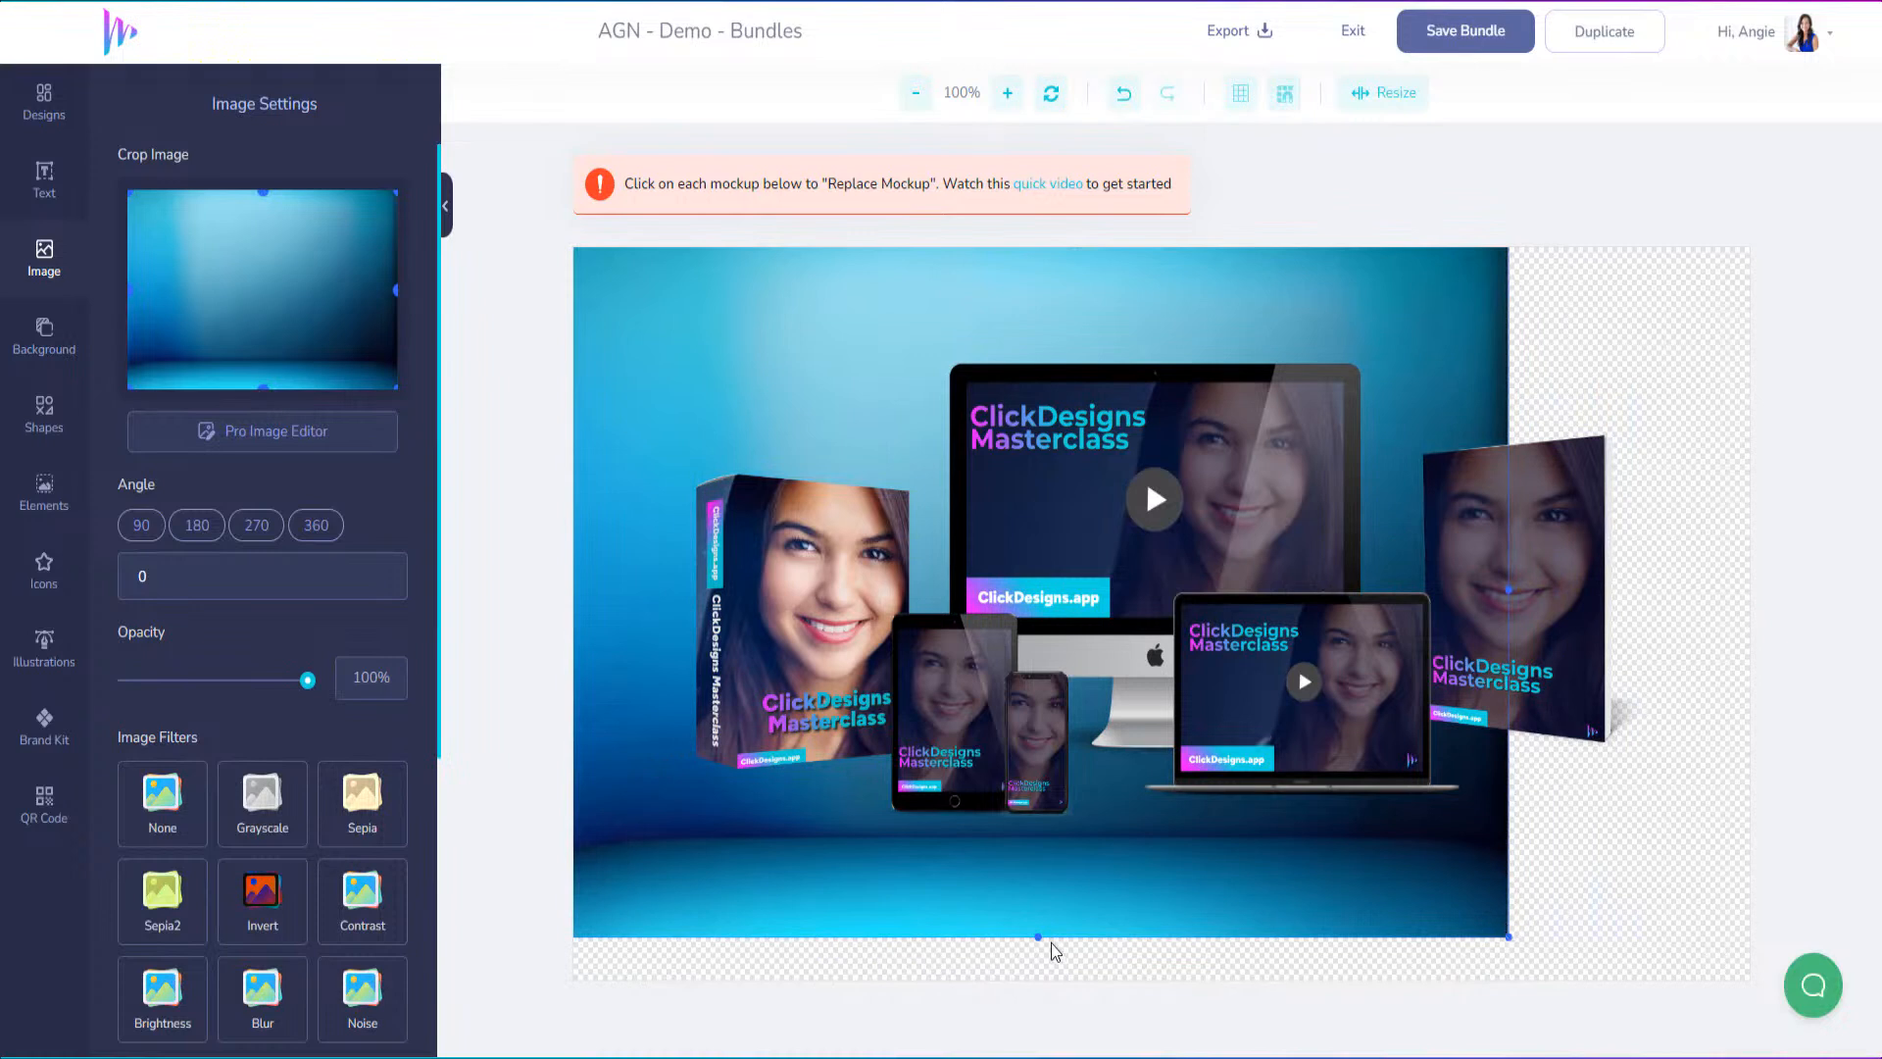
left_click_drag(1037, 934, 1037, 979)
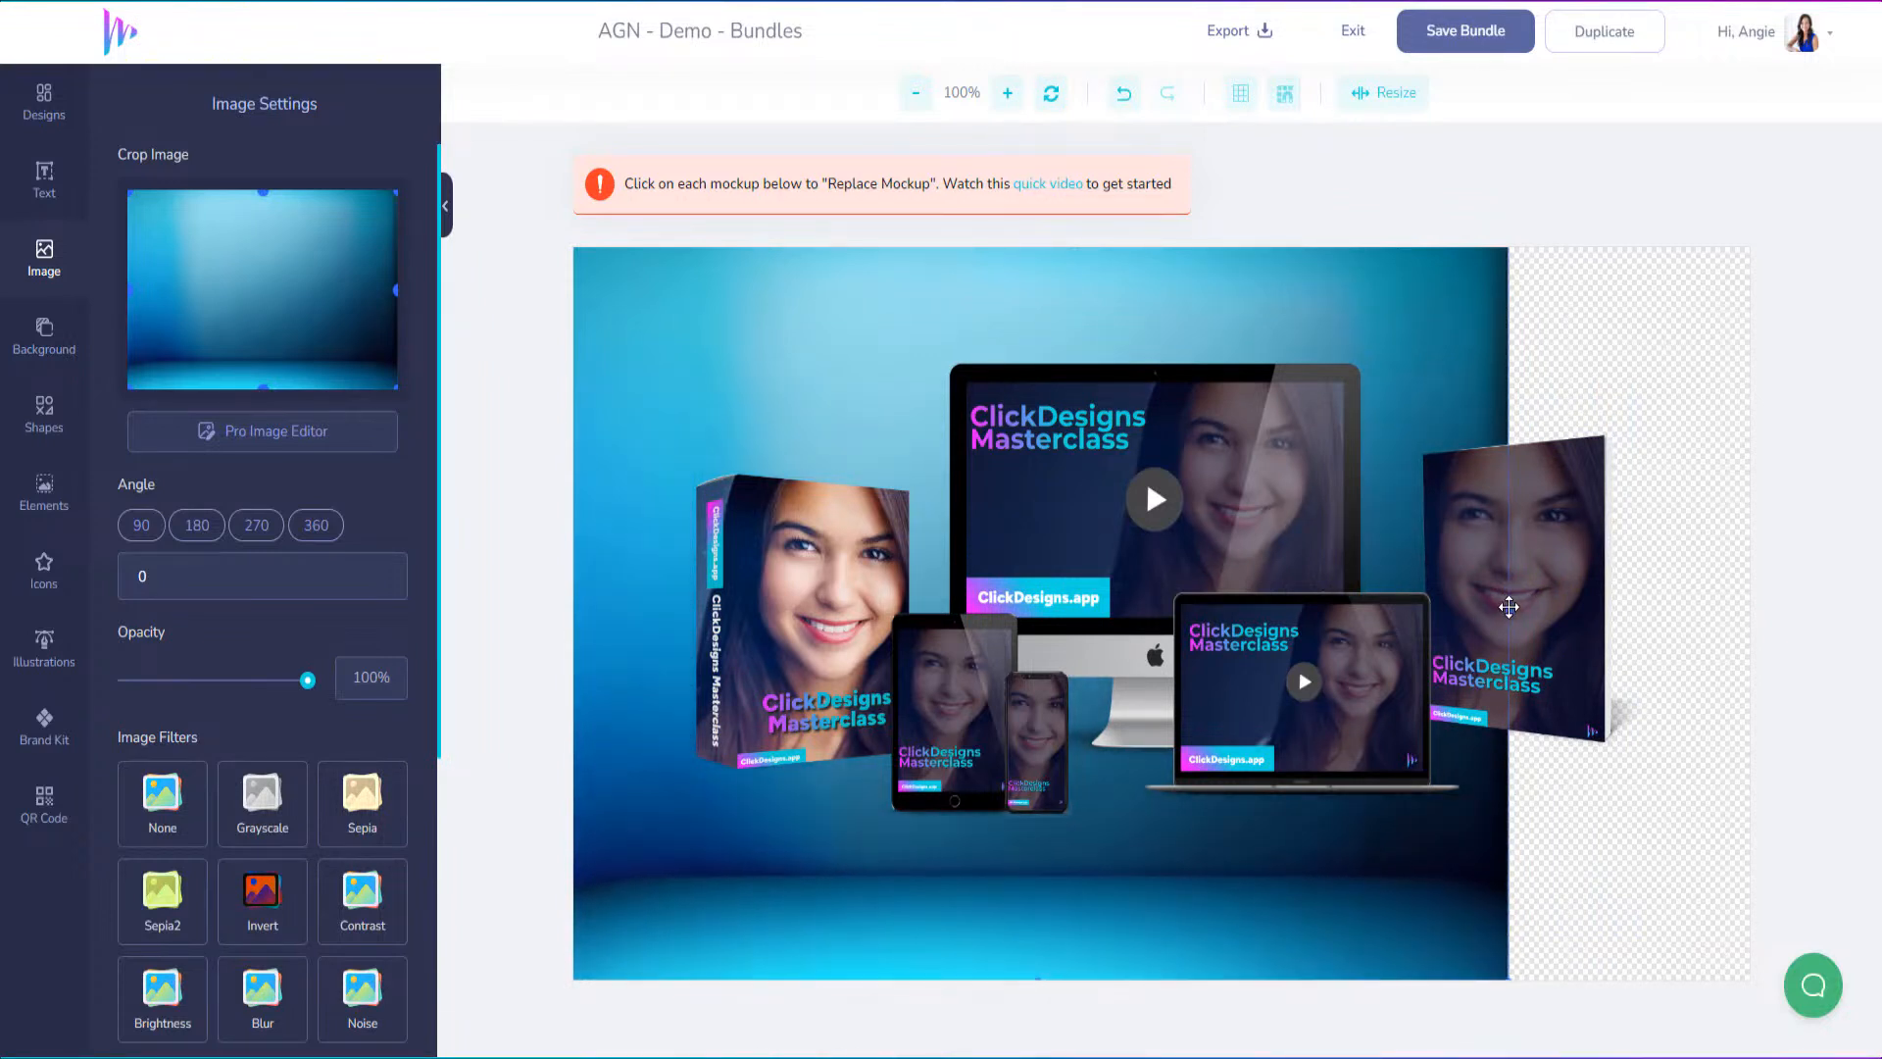
left_click_drag(1511, 611, 1755, 621)
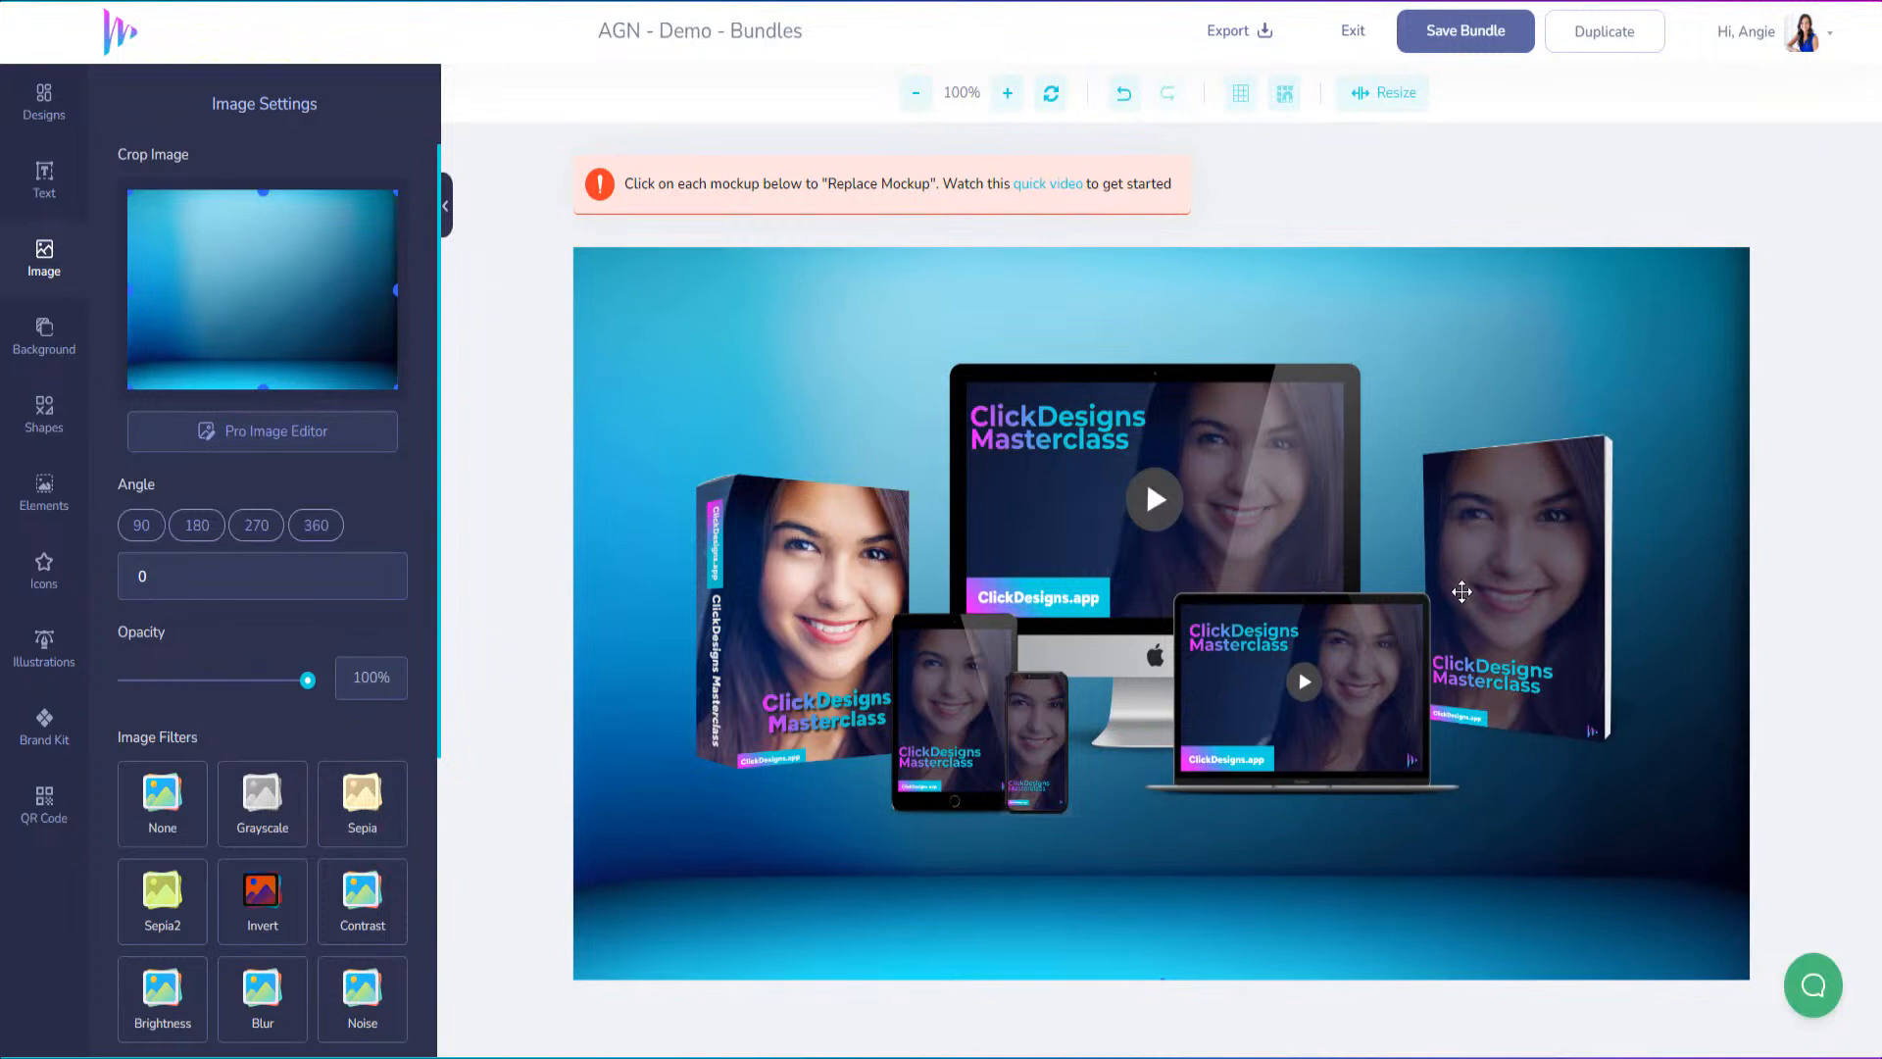
Select all the product mockups together and move them down so they stand on the backdrop's floor near the canvas's lower edge
left_click(1462, 591)
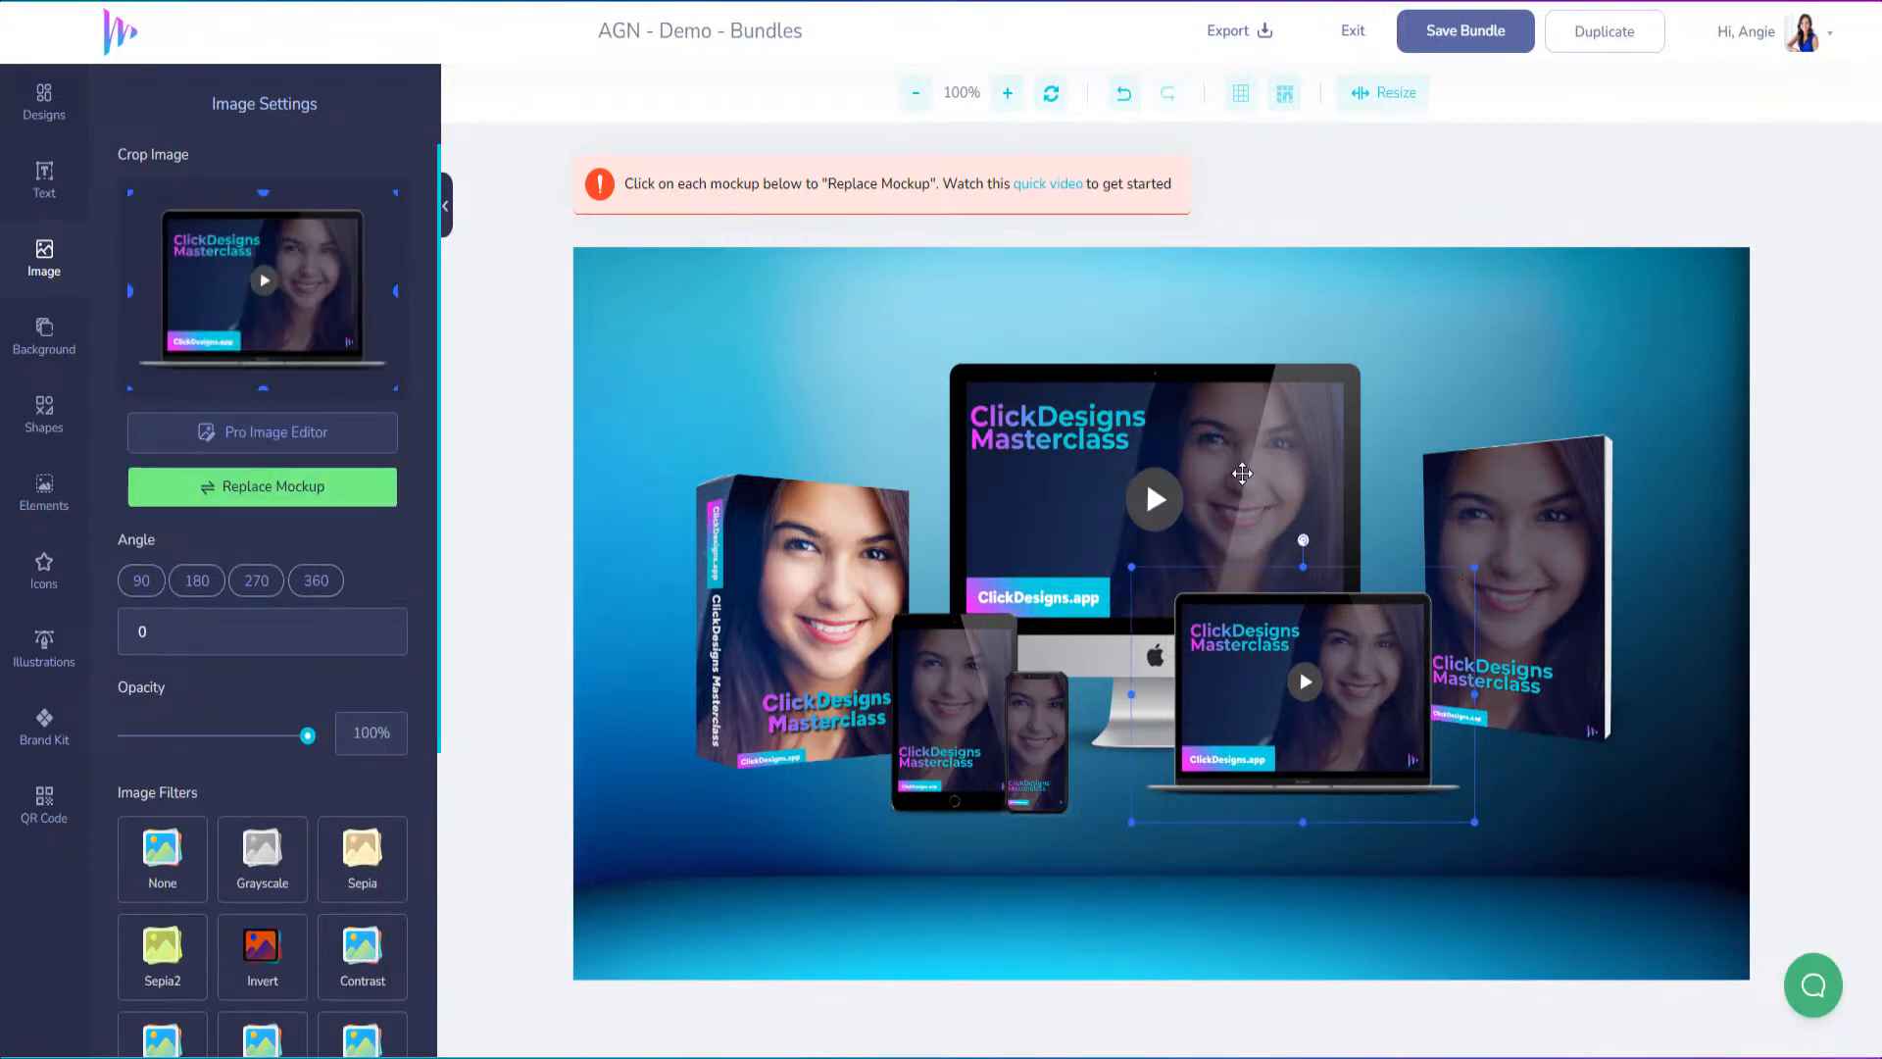
left_click(1243, 474, "shift")
left_click(779, 536, "shift")
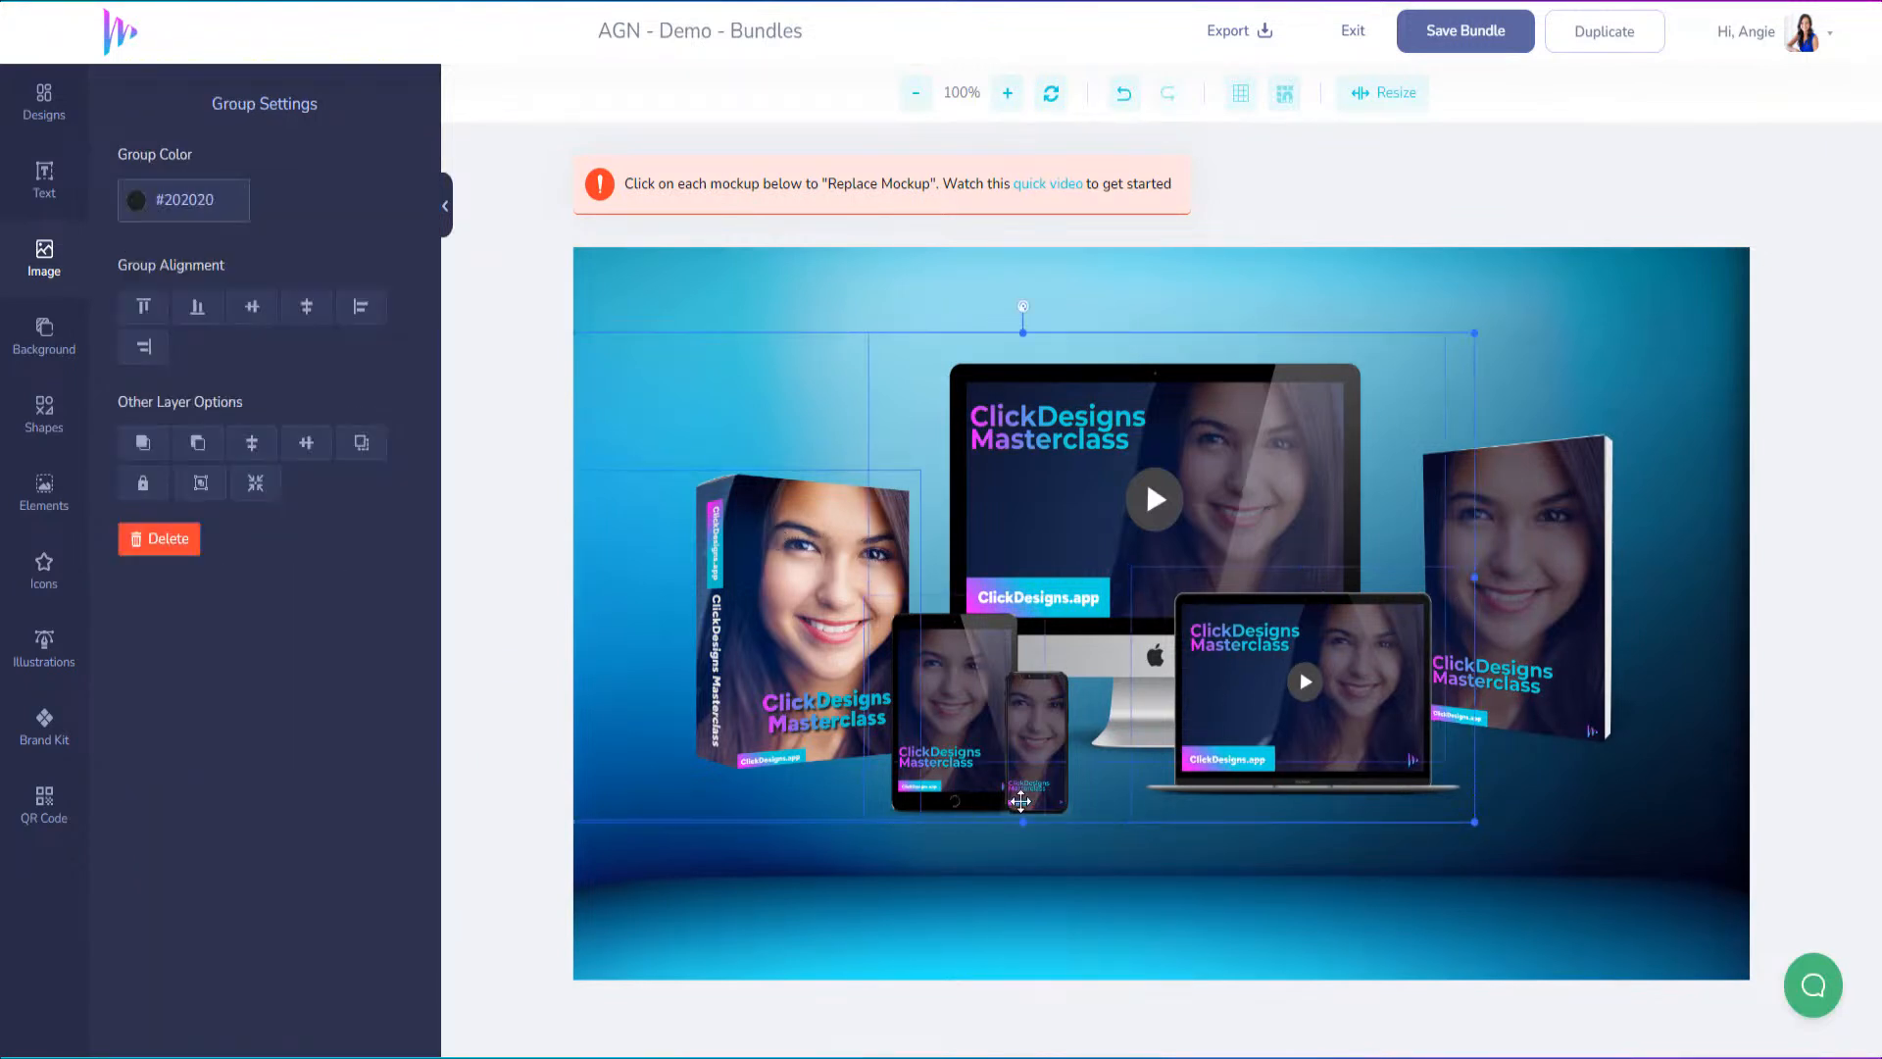
left_click(1590, 642, "shift")
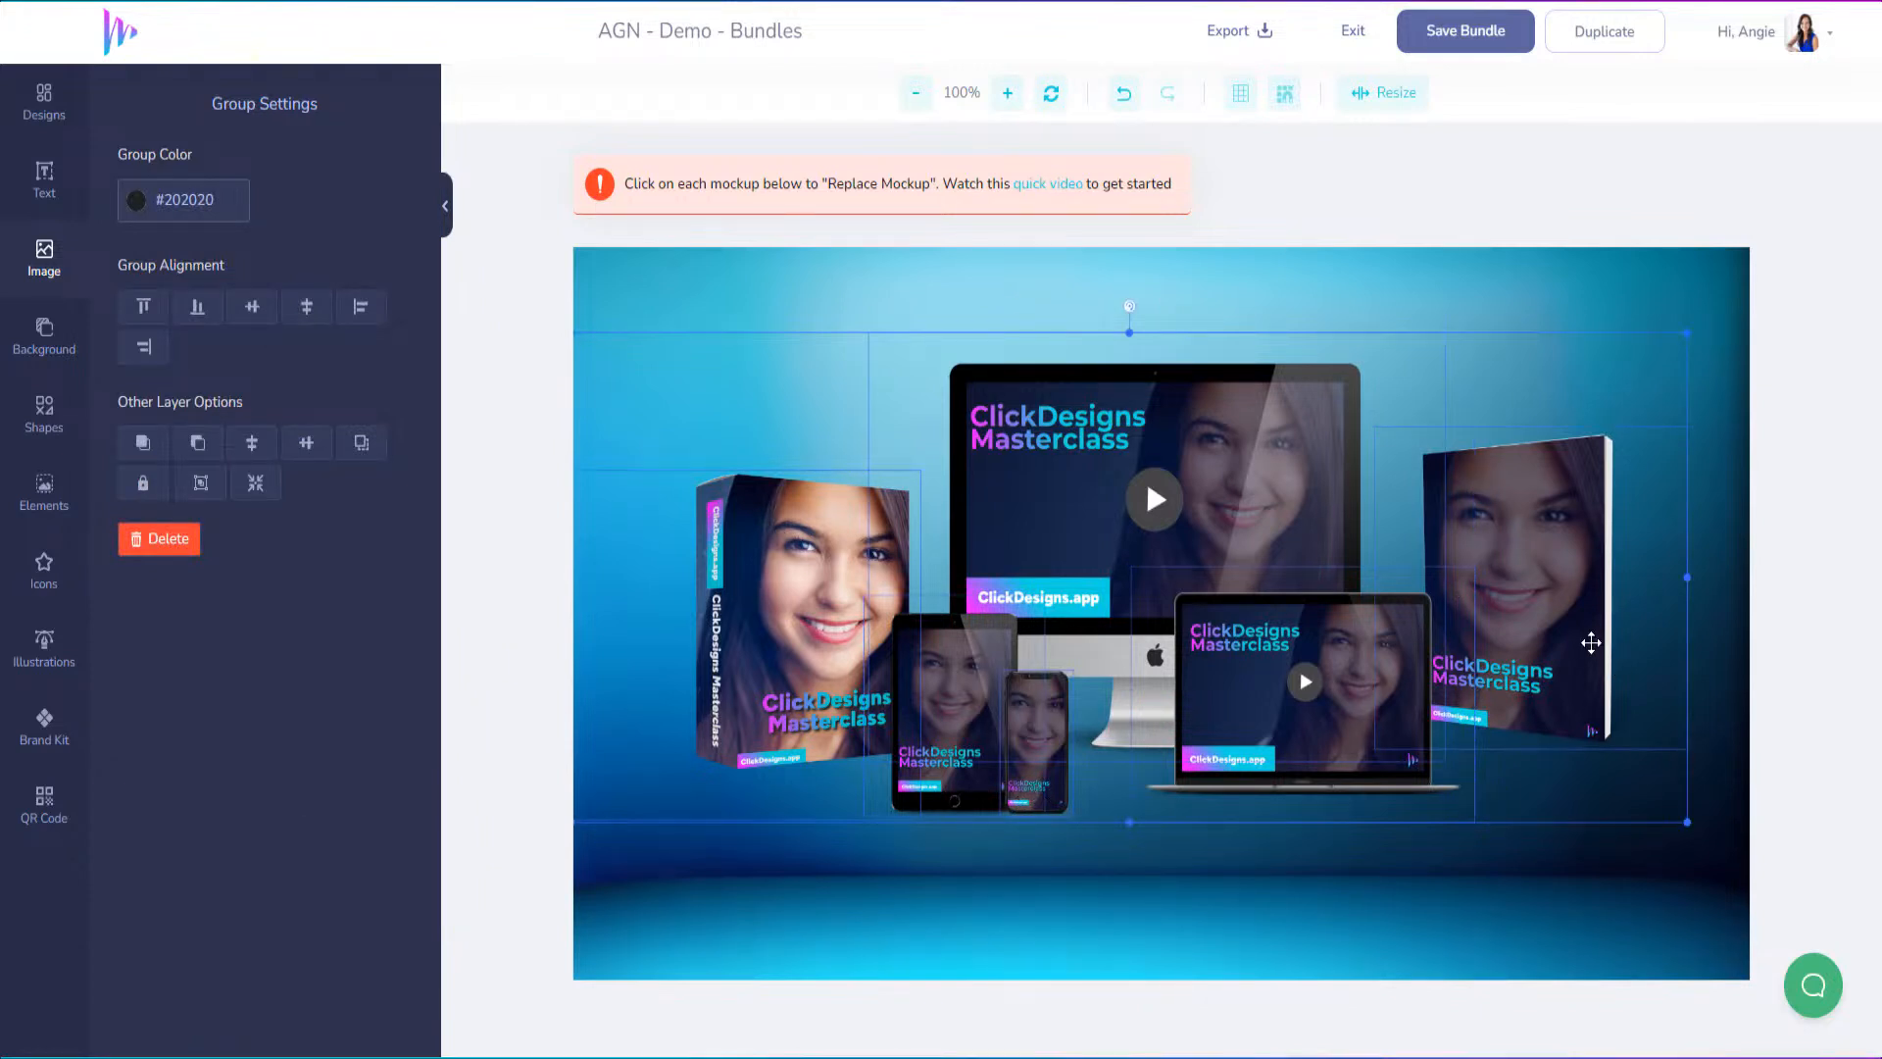
key("Down")
key("Down")
key("Down")
key("Down")
key("Down")
key("Down")
key("Down")
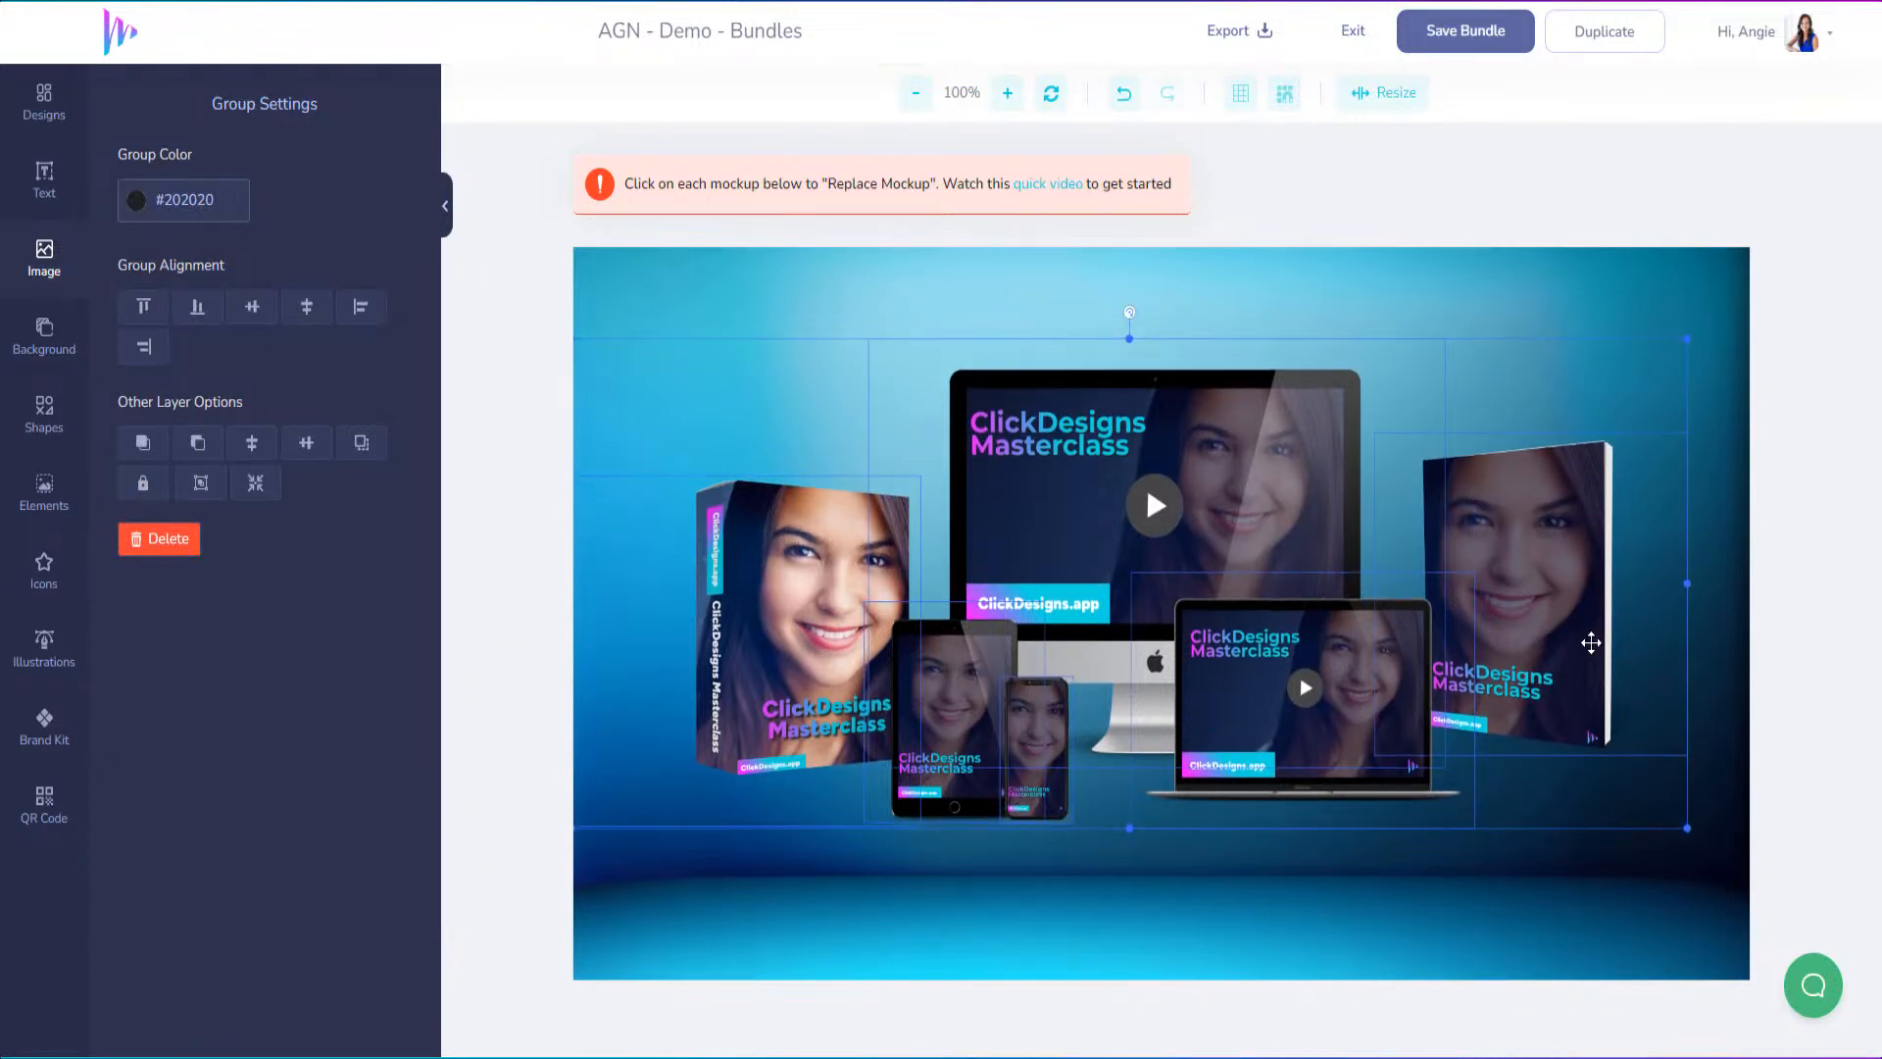
key("Down")
key("Down")
key("Down")
key("Down")
key("Down")
key("Down")
key("Down")
key("Down")
key("Down")
key("Down")
key("Down")
key("Down")
key("Down")
key("Down")
key("Down")
key("Down")
key("Down")
key("Down")
key("Down")
key("Down")
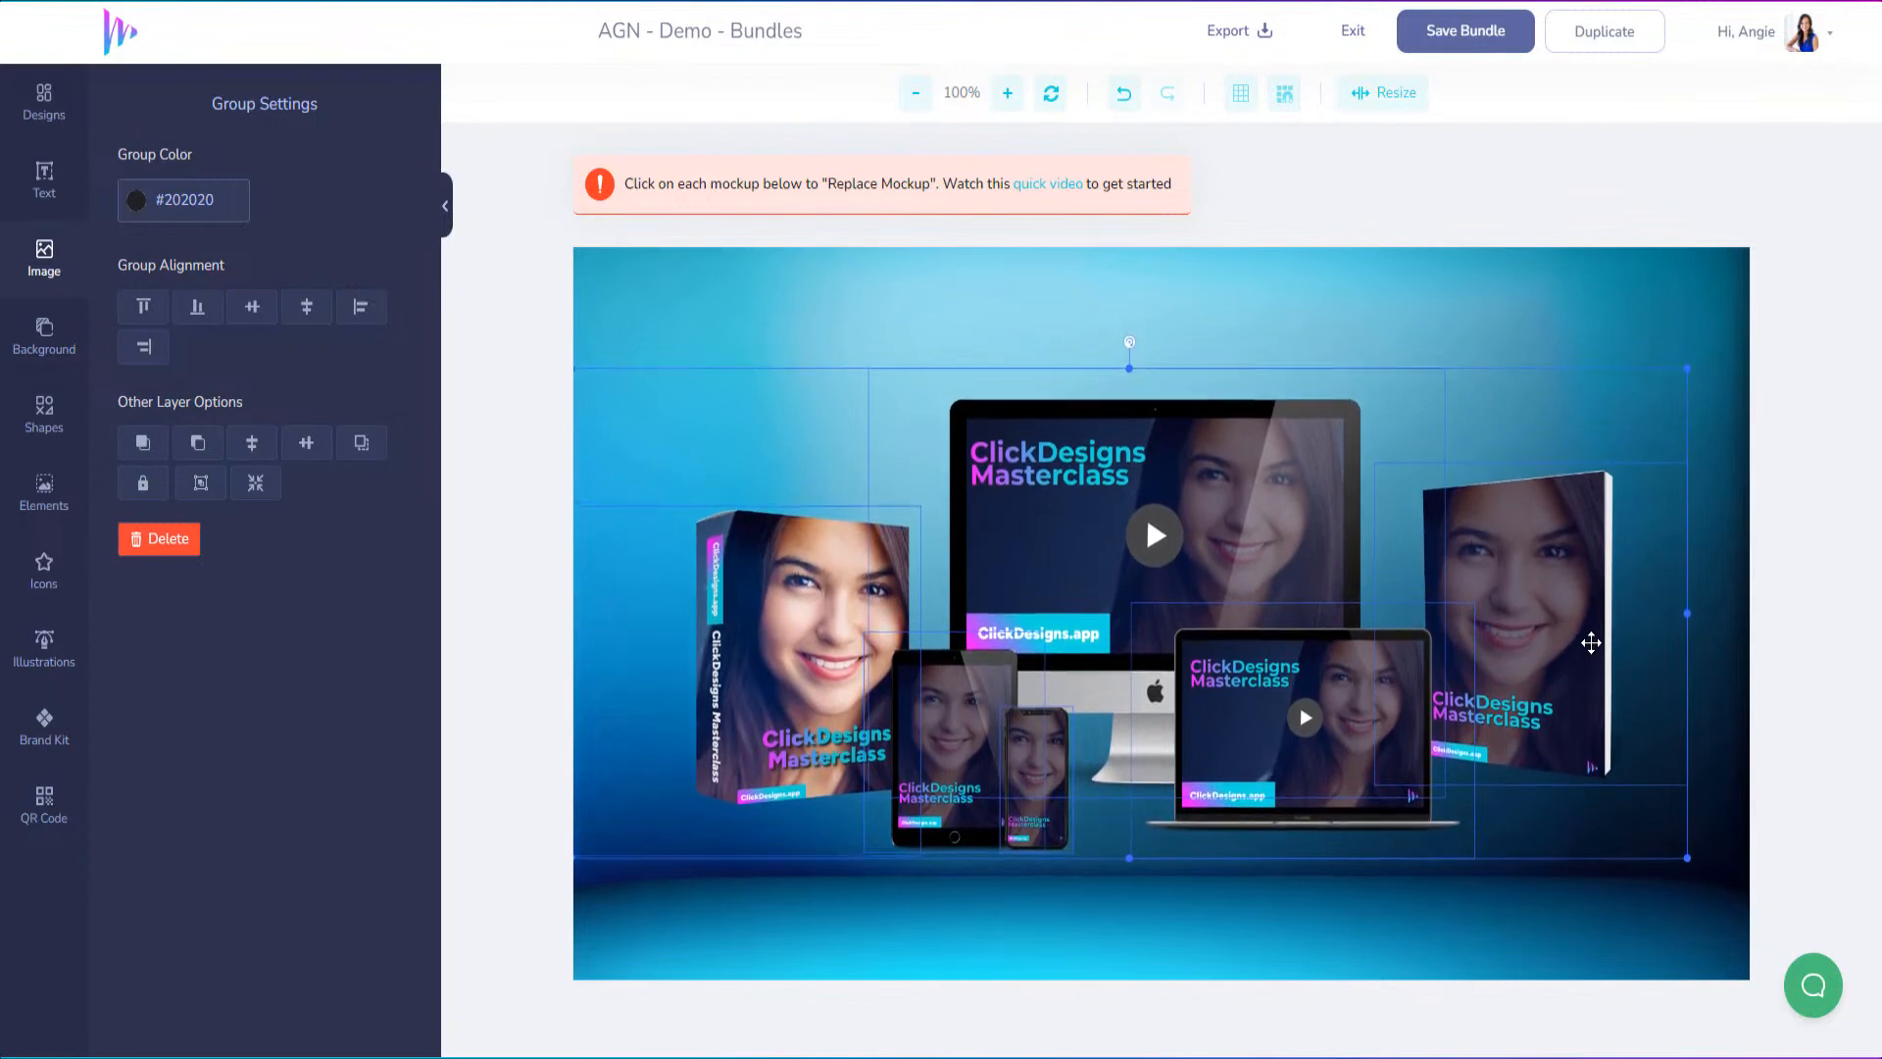
key("Down")
key("Down")
key("Down")
key("Down")
key("Down")
key("Down")
key("Down")
key("Down")
key("Down")
key("Down")
key("Down")
key("Down")
key("Down")
key("Down")
key("Down")
key("Down")
key("Down")
key("Down")
key("Down")
key("Down")
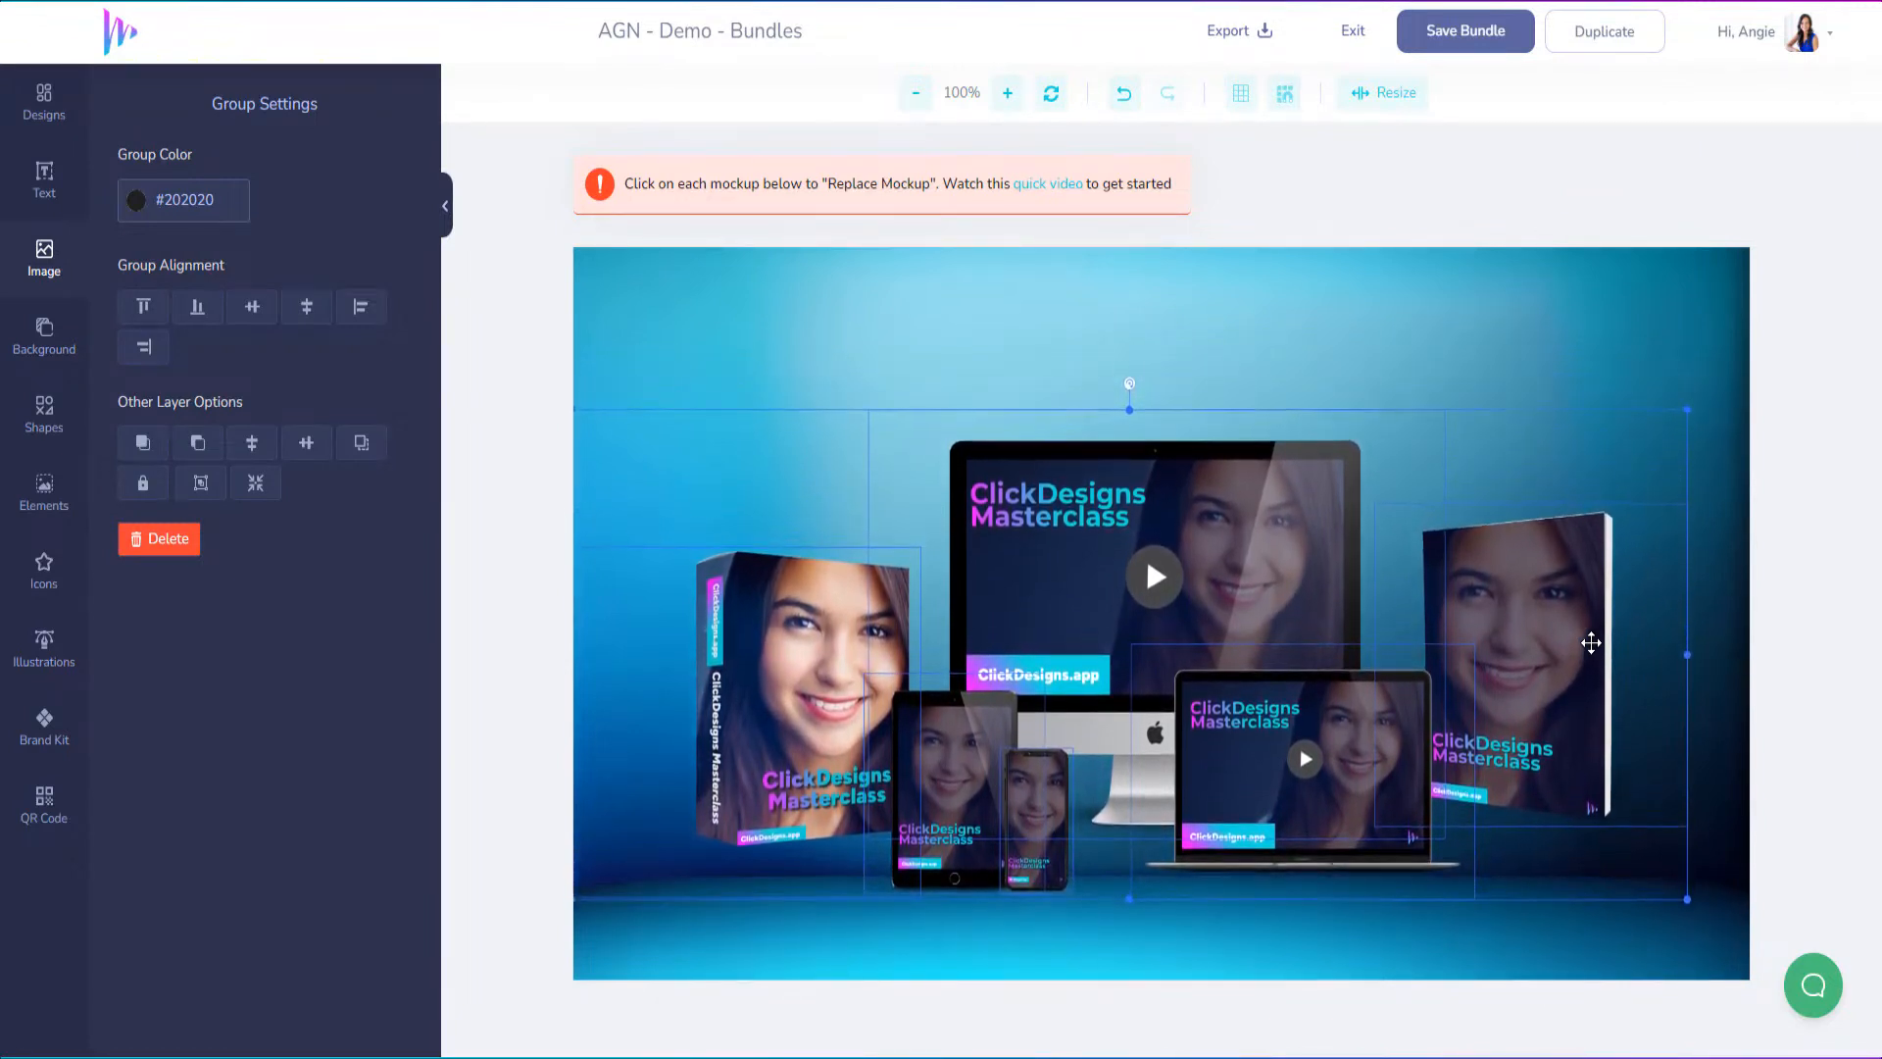
key("Down")
key("Down")
key("Down")
key("Down")
key("Down")
key("Down")
key("Down")
key("Down")
key("Down")
key("Down")
key("Down")
key("Down")
key("Down")
key("Down")
key("Down")
key("Down")
key("Down")
key("Down")
key("Down")
key("Down")
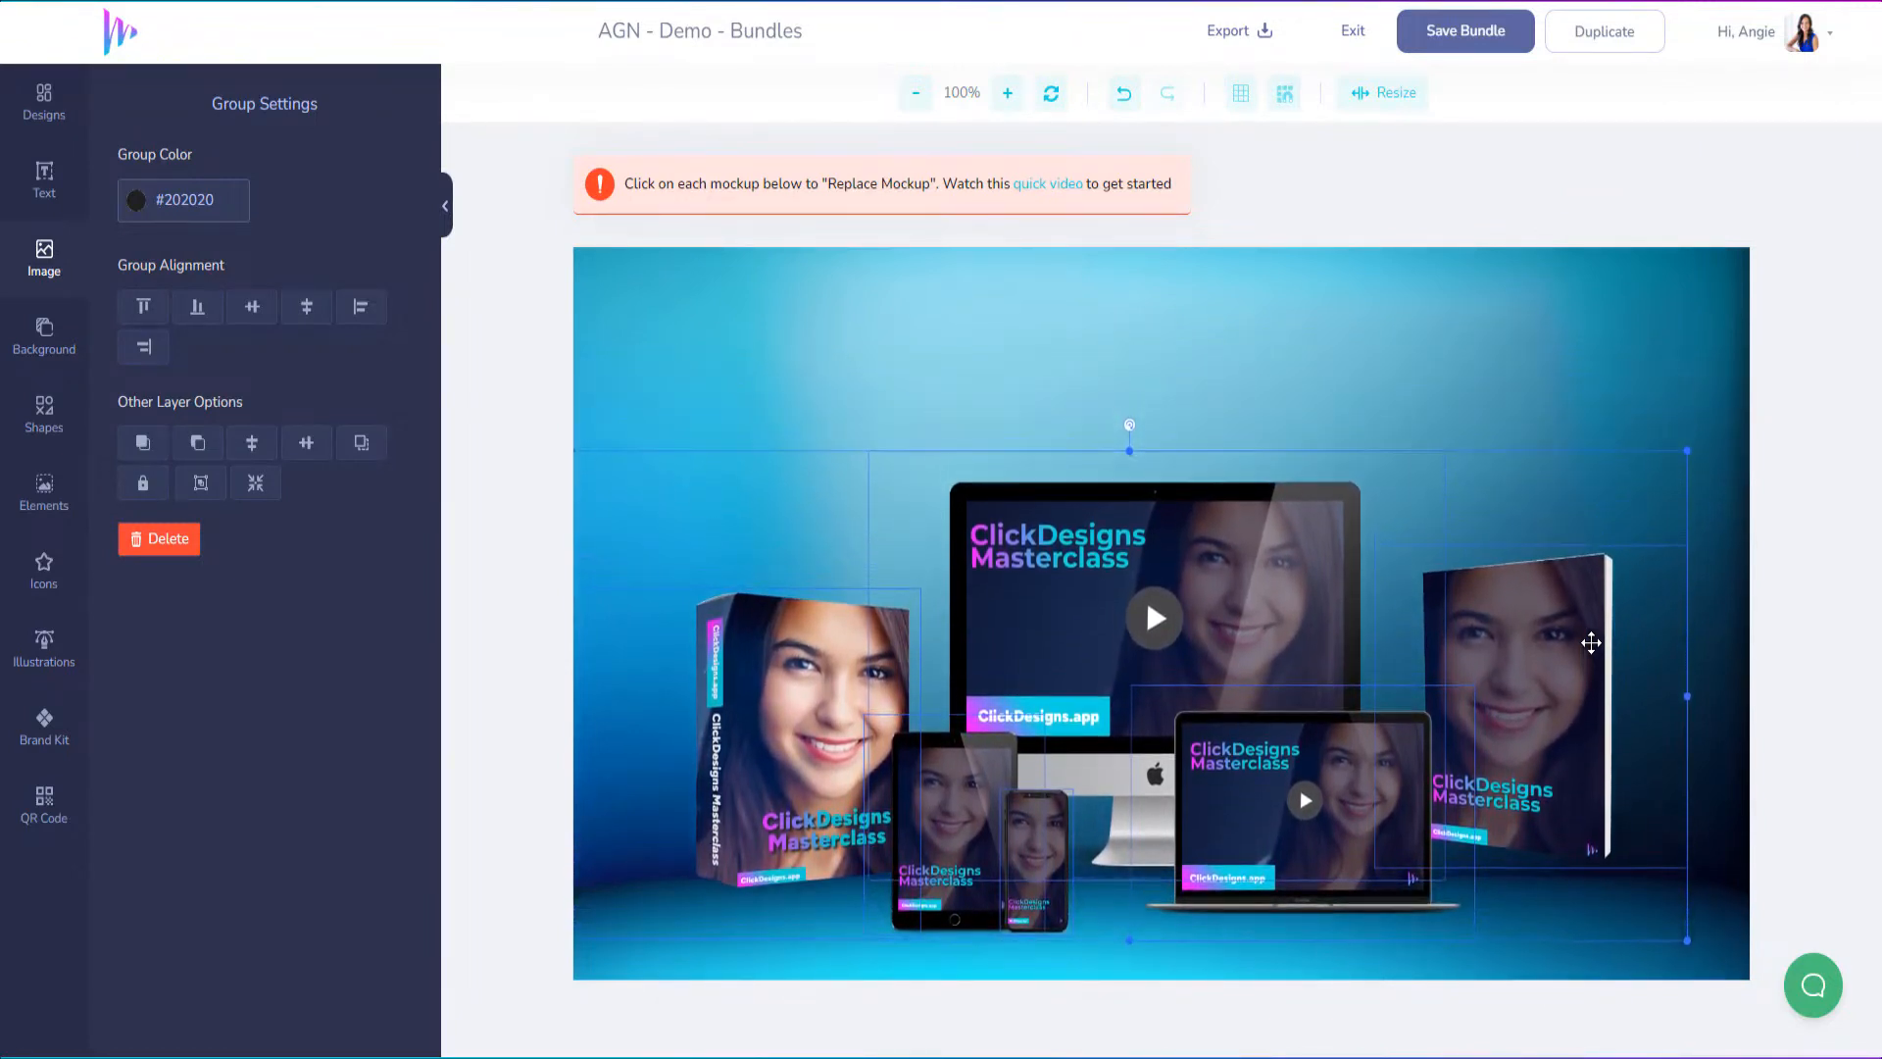
key("Down")
key("Down")
key("Down")
key("Down")
key("Down")
key("Down")
key("Down")
key("Down")
key("Down")
key("Down")
key("Down")
key("Down")
key("Down")
key("Down")
key("Down")
key("Down")
key("Down")
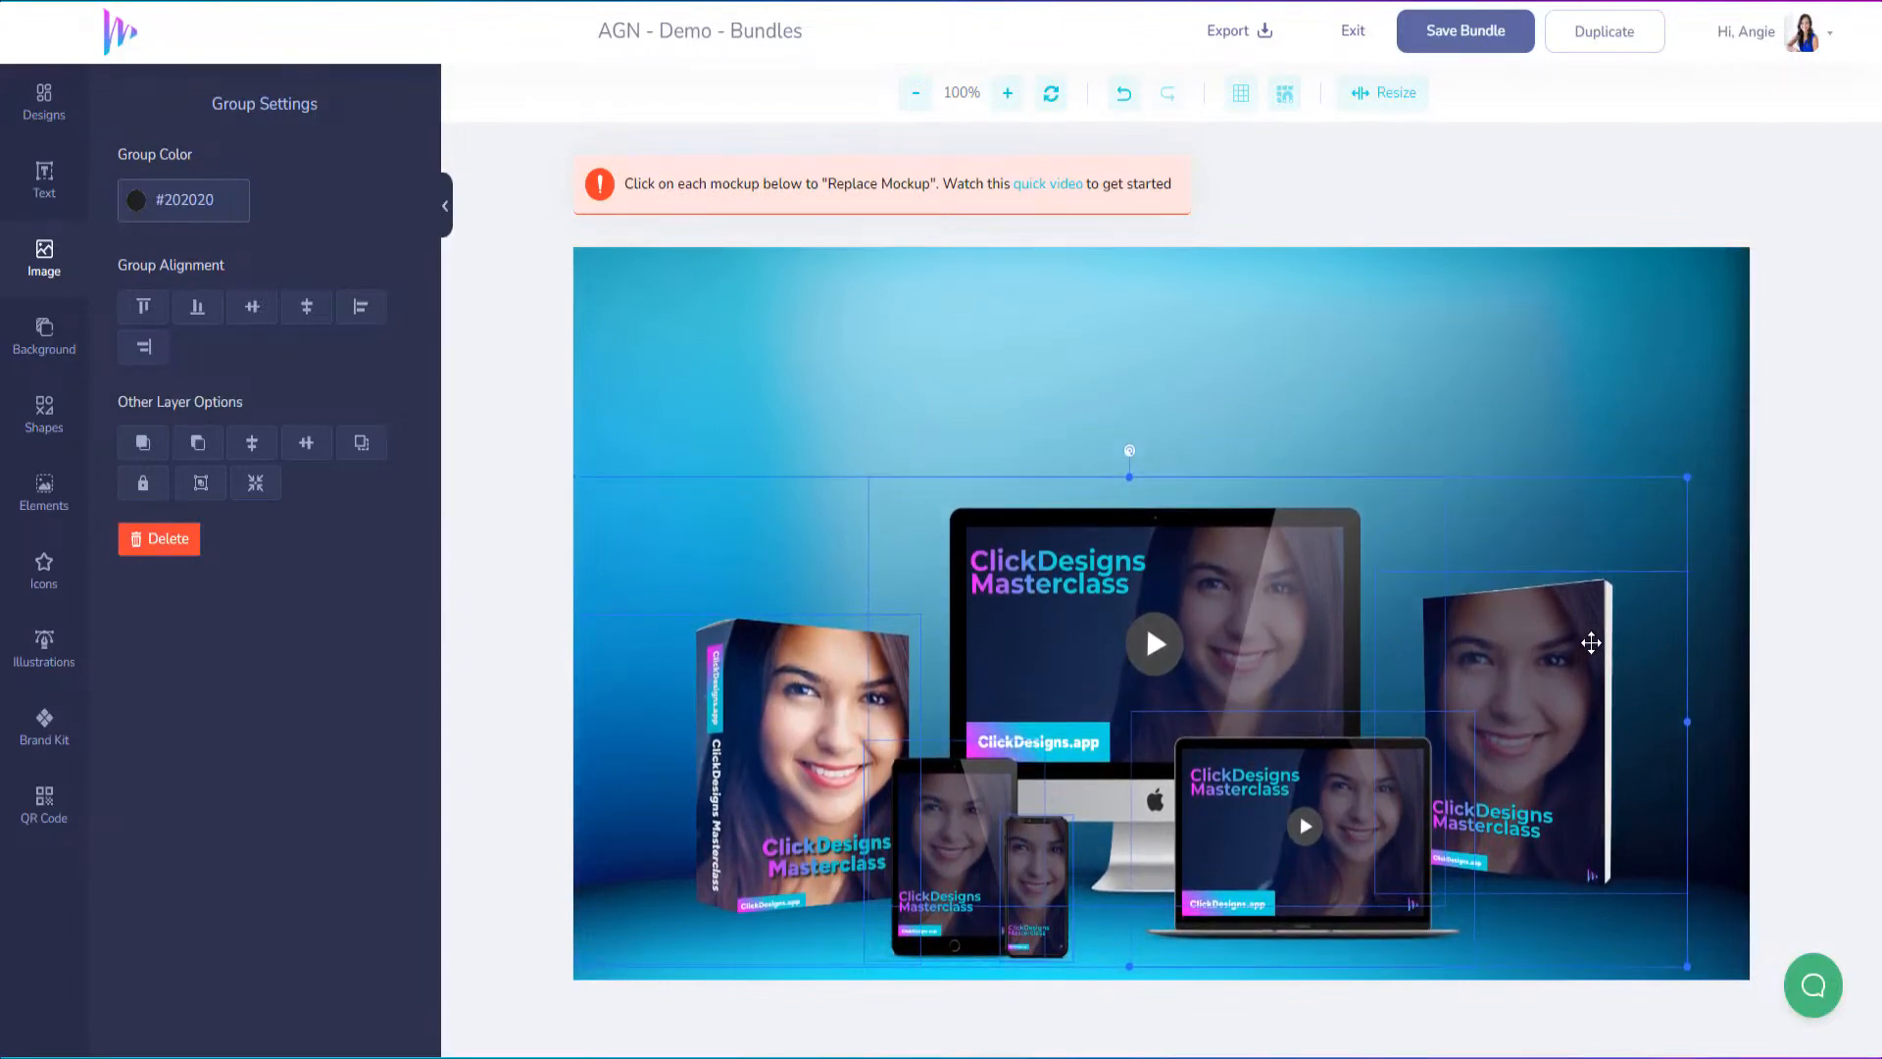
key("Down")
key("Down")
key("Down")
key("Down")
key("Down")
key("Down")
key("Down")
key("Down")
key("Down")
key("Down")
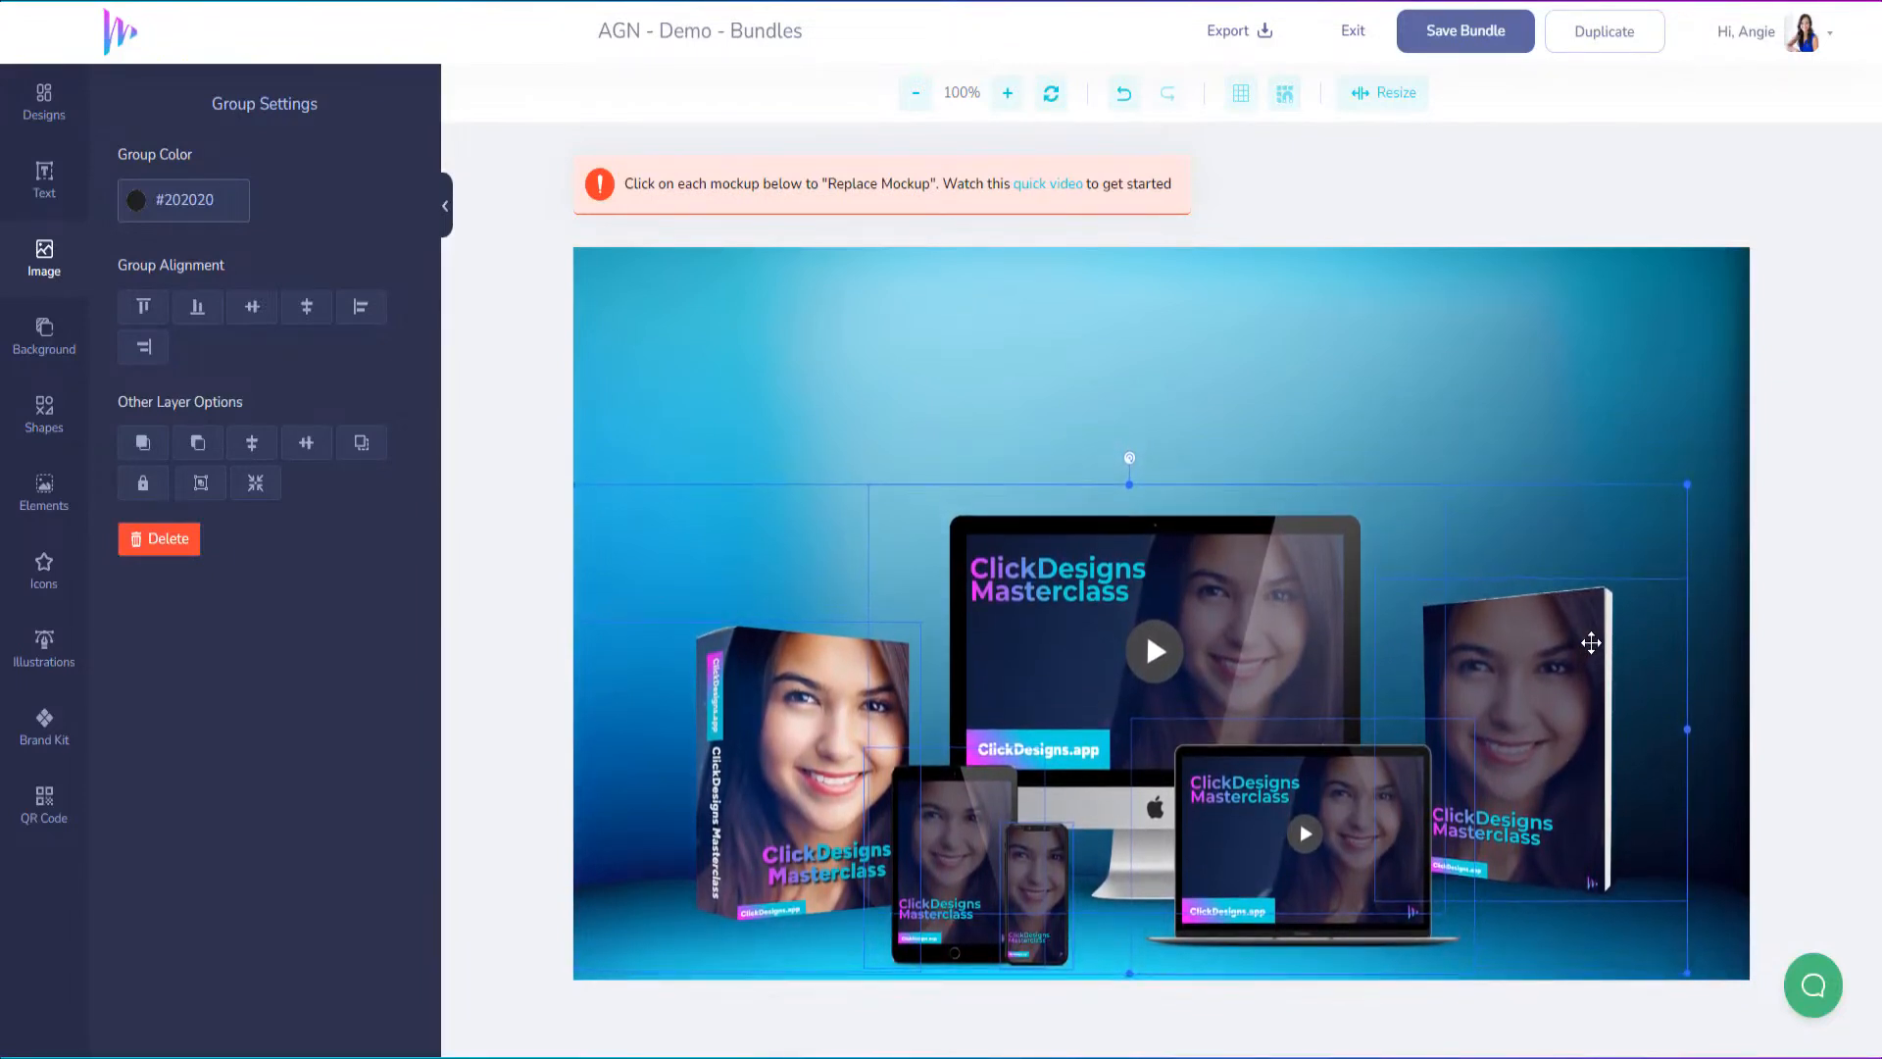
key("Down")
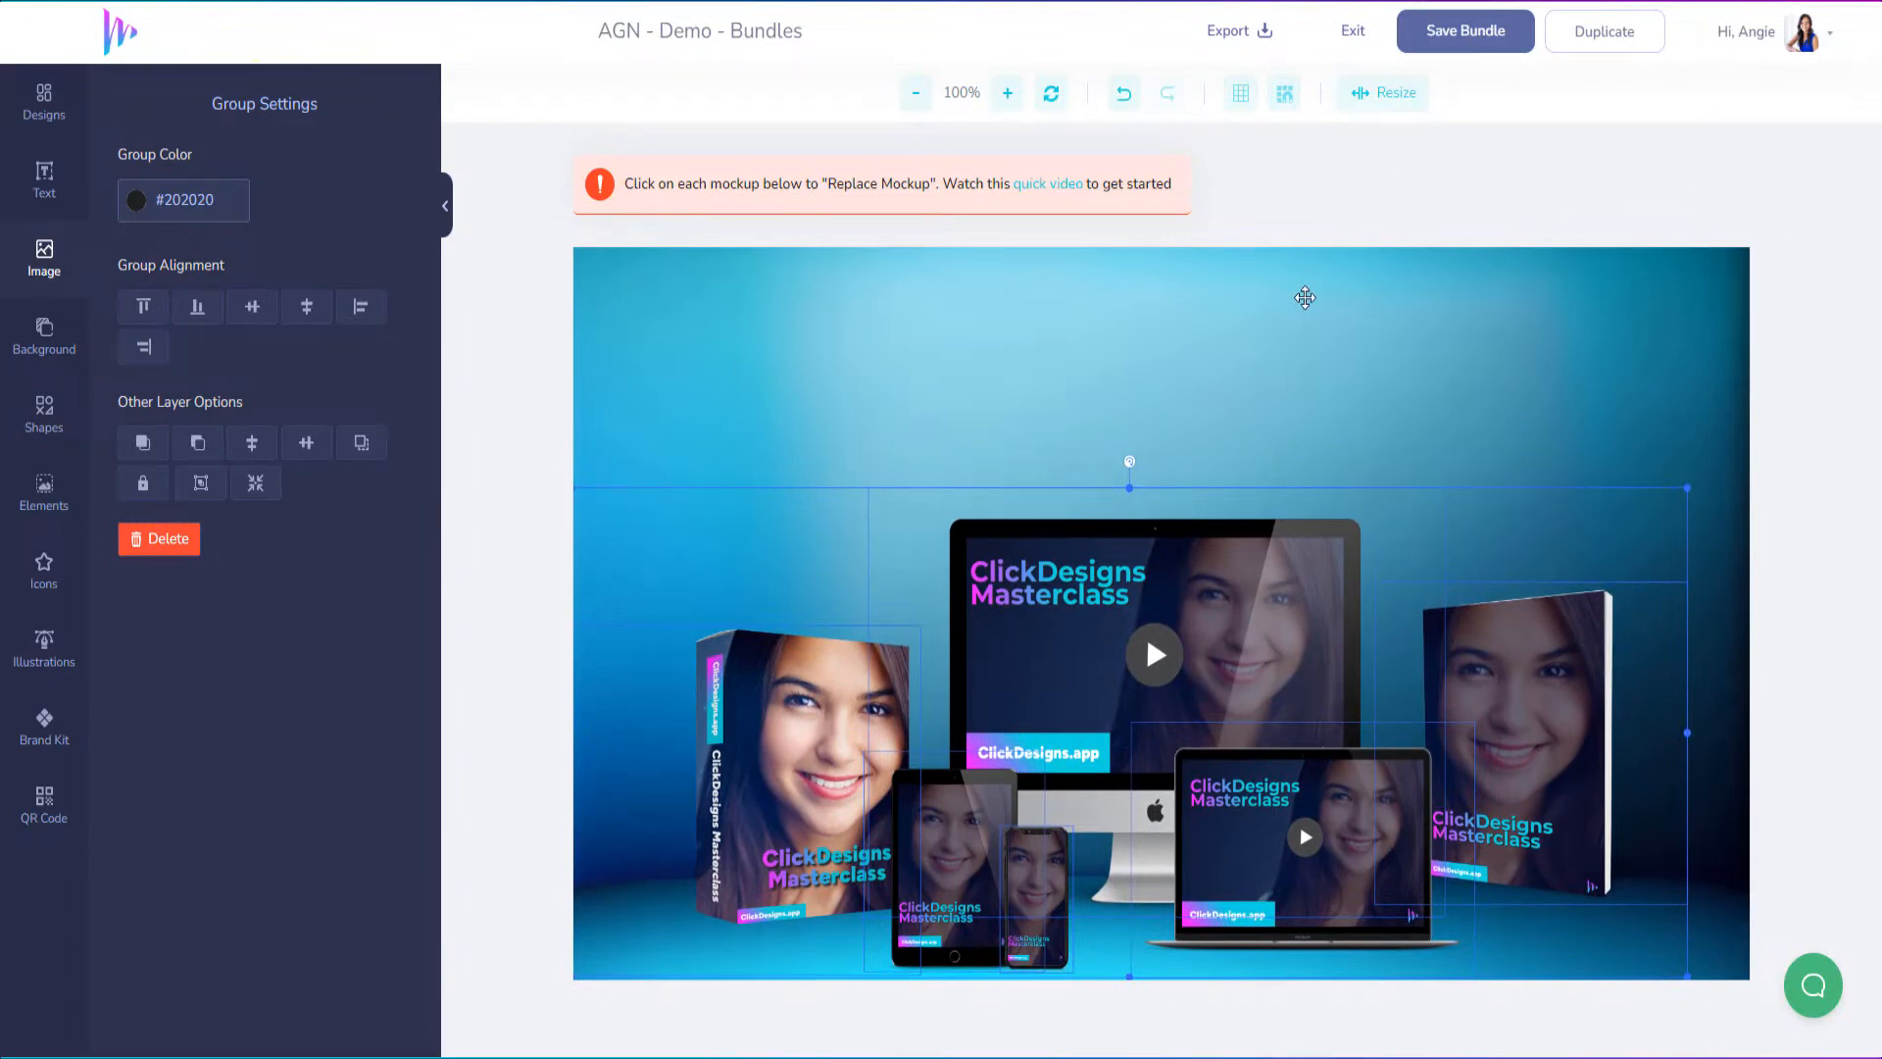
left_click(1304, 303)
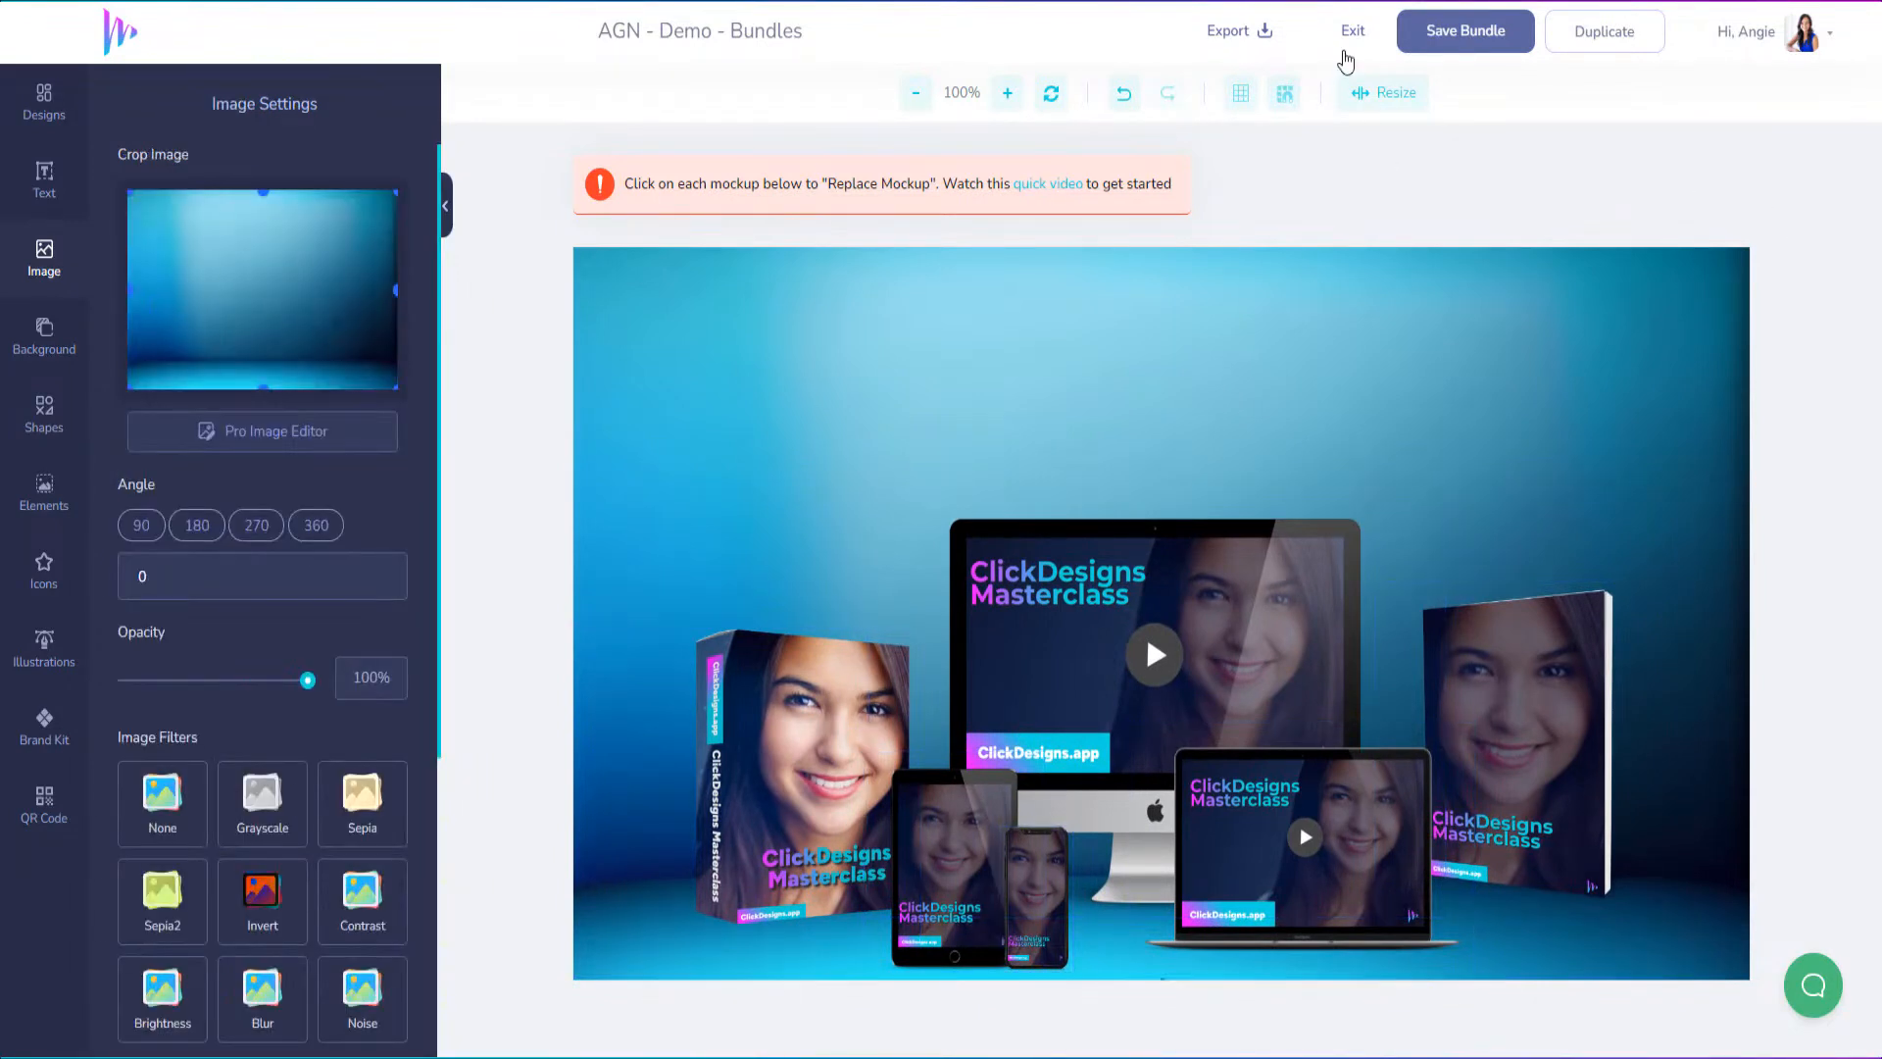
Save the bundle and export it as a PNG at 96 DPI without a watermark
left_click(1449, 33)
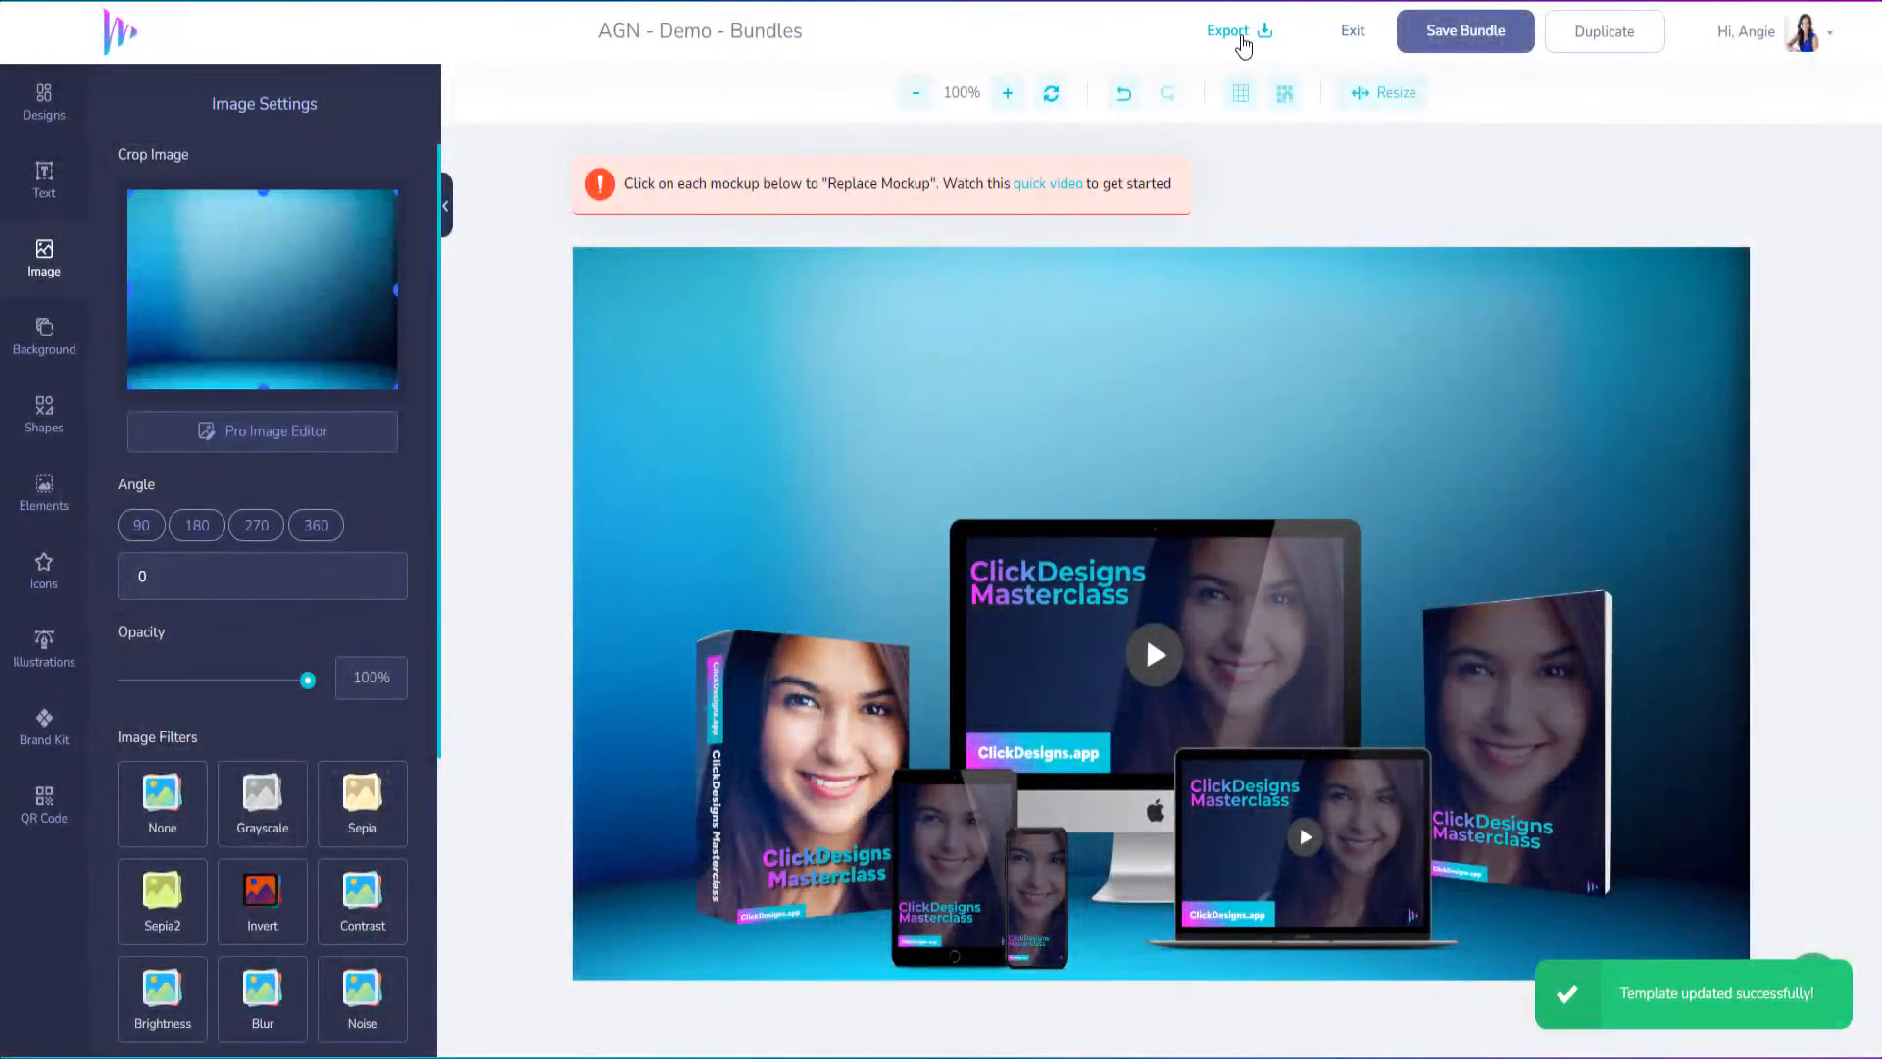
left_click(1241, 38)
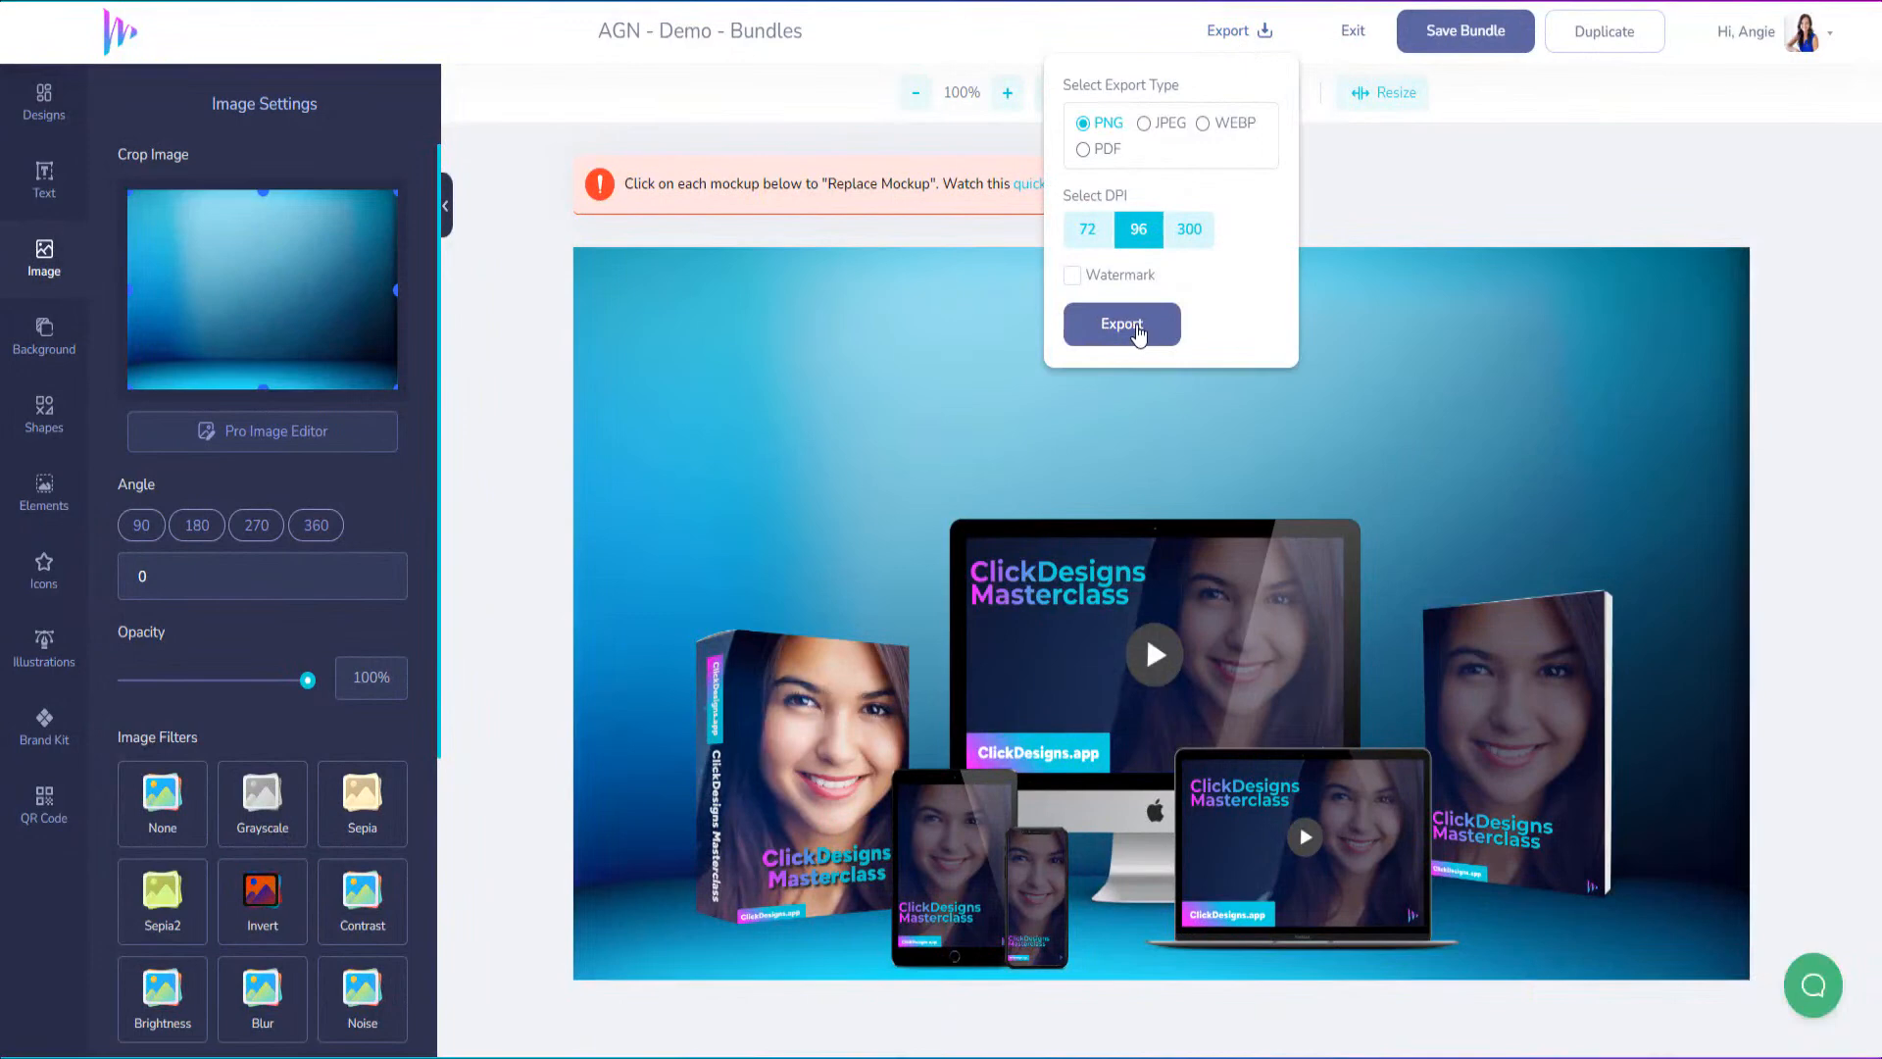
left_click(1179, 315)
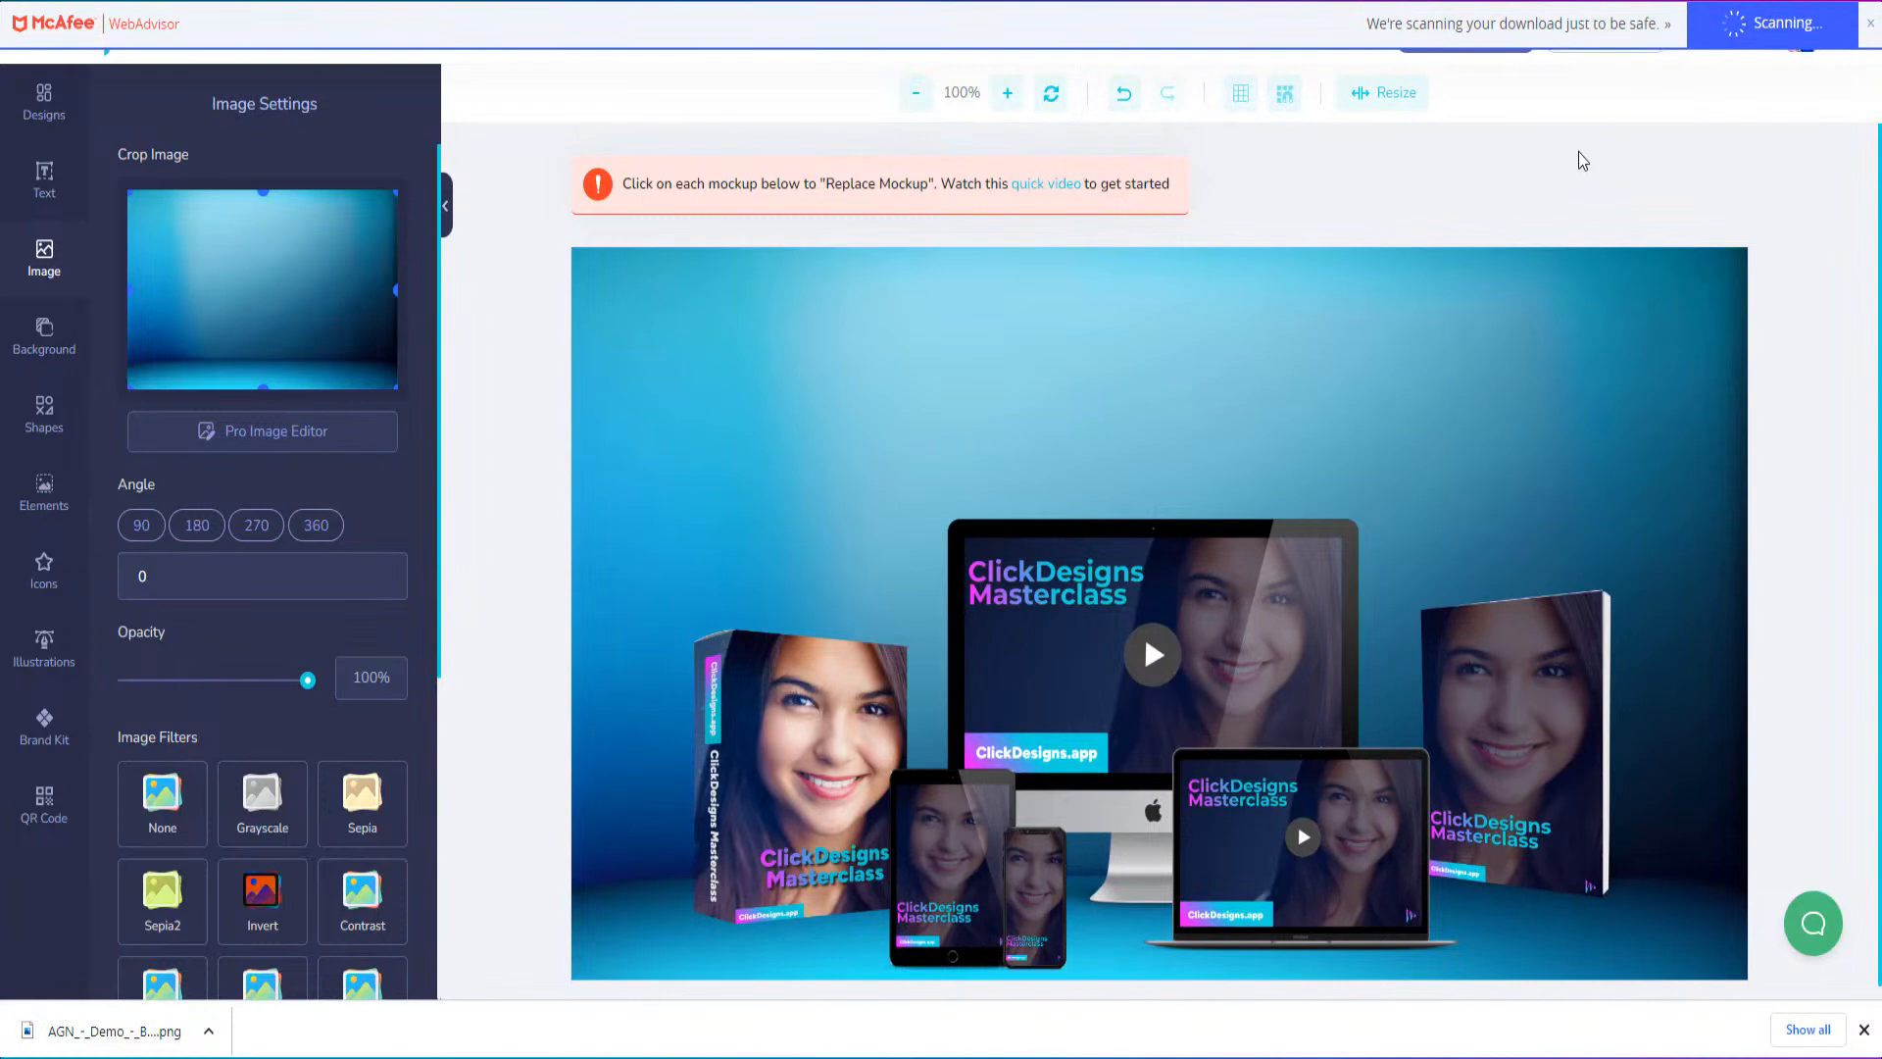
Duplicate the bundle design under the name "Demo - Backdrop 1"
left_click(1581, 40)
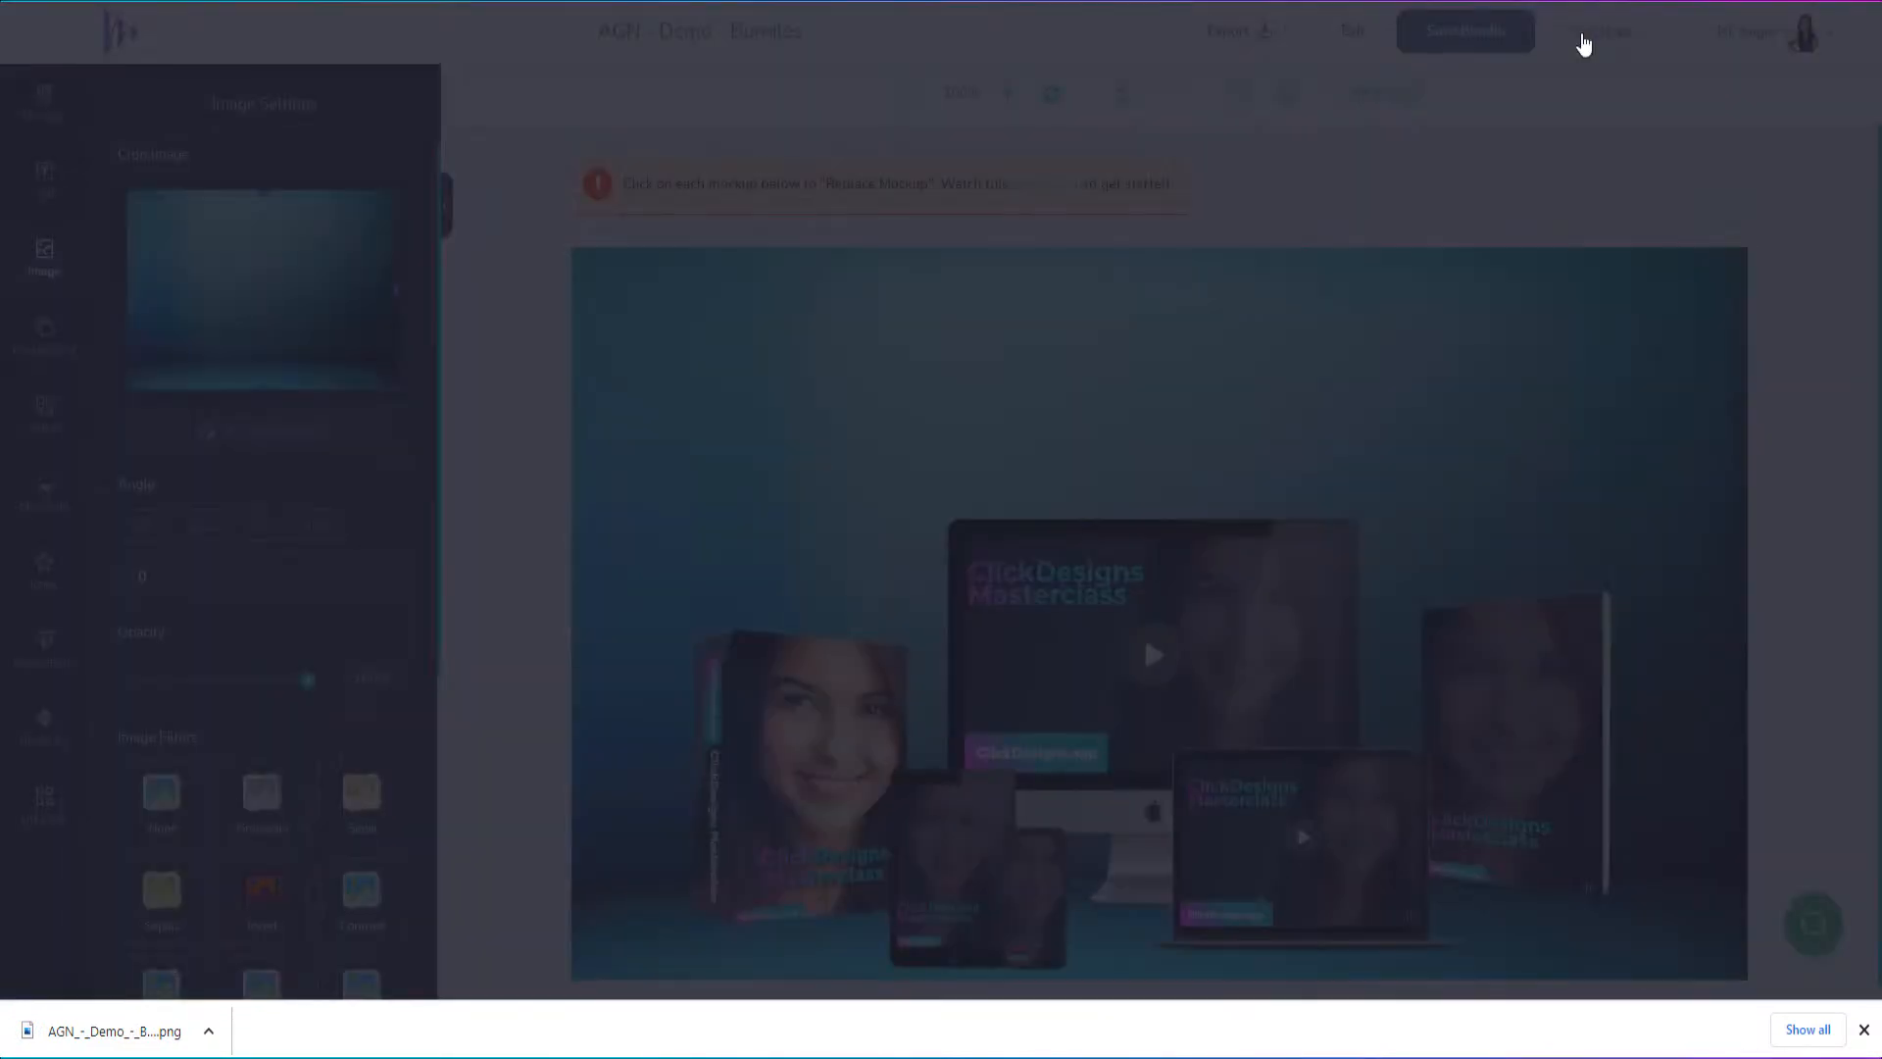
left_click(817, 501)
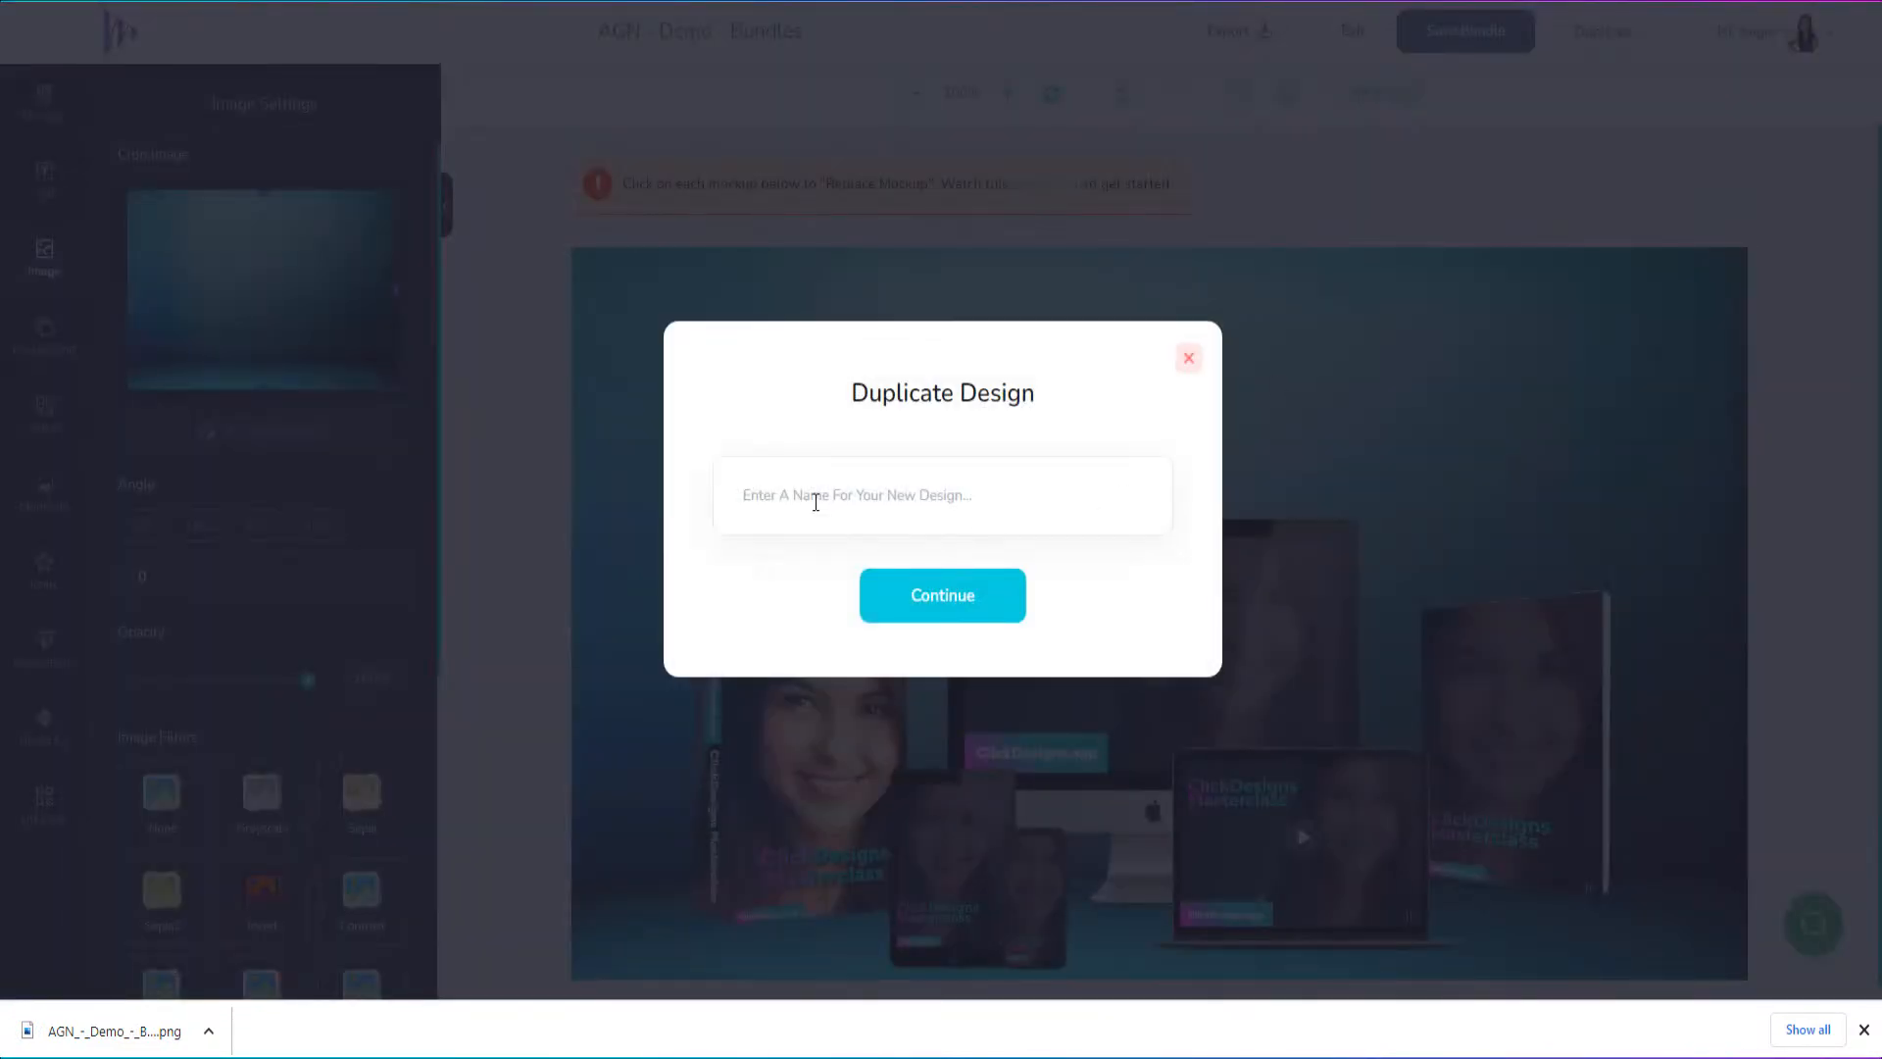
type("Demo - Backdrop 1")
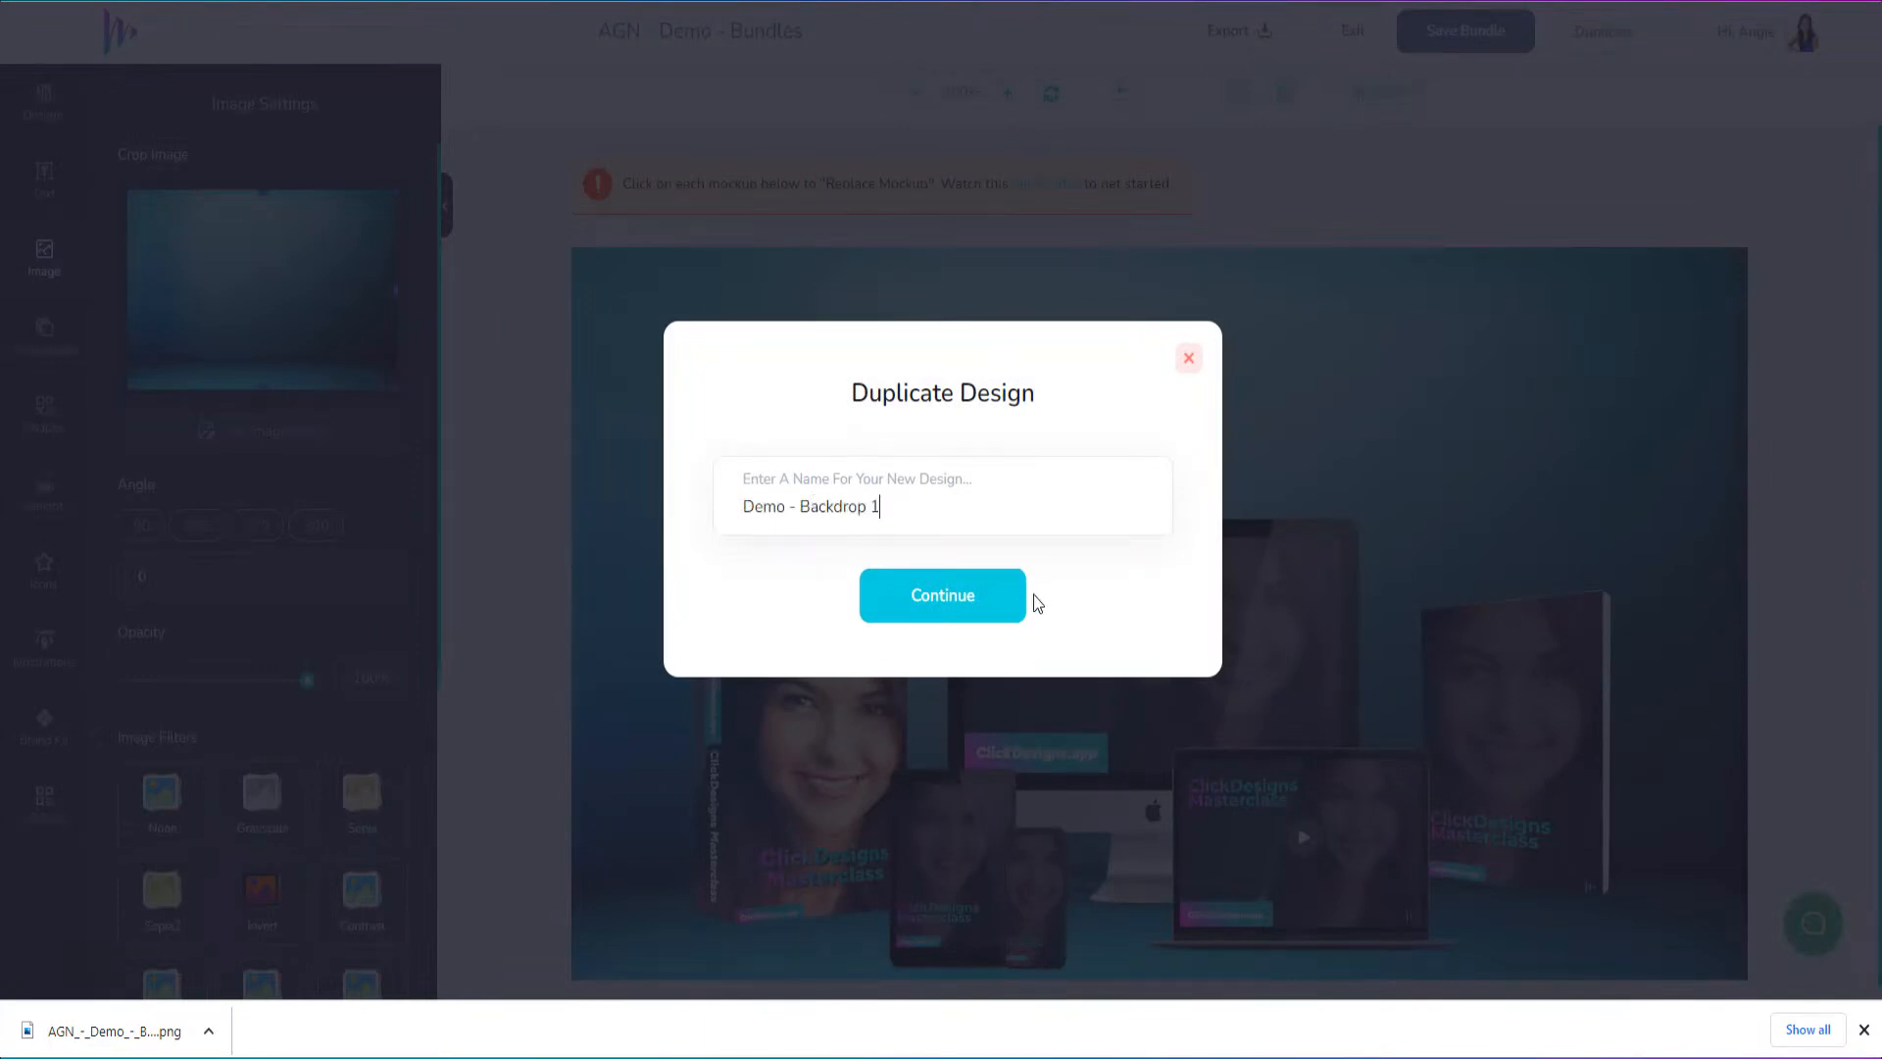
left_click(1020, 603)
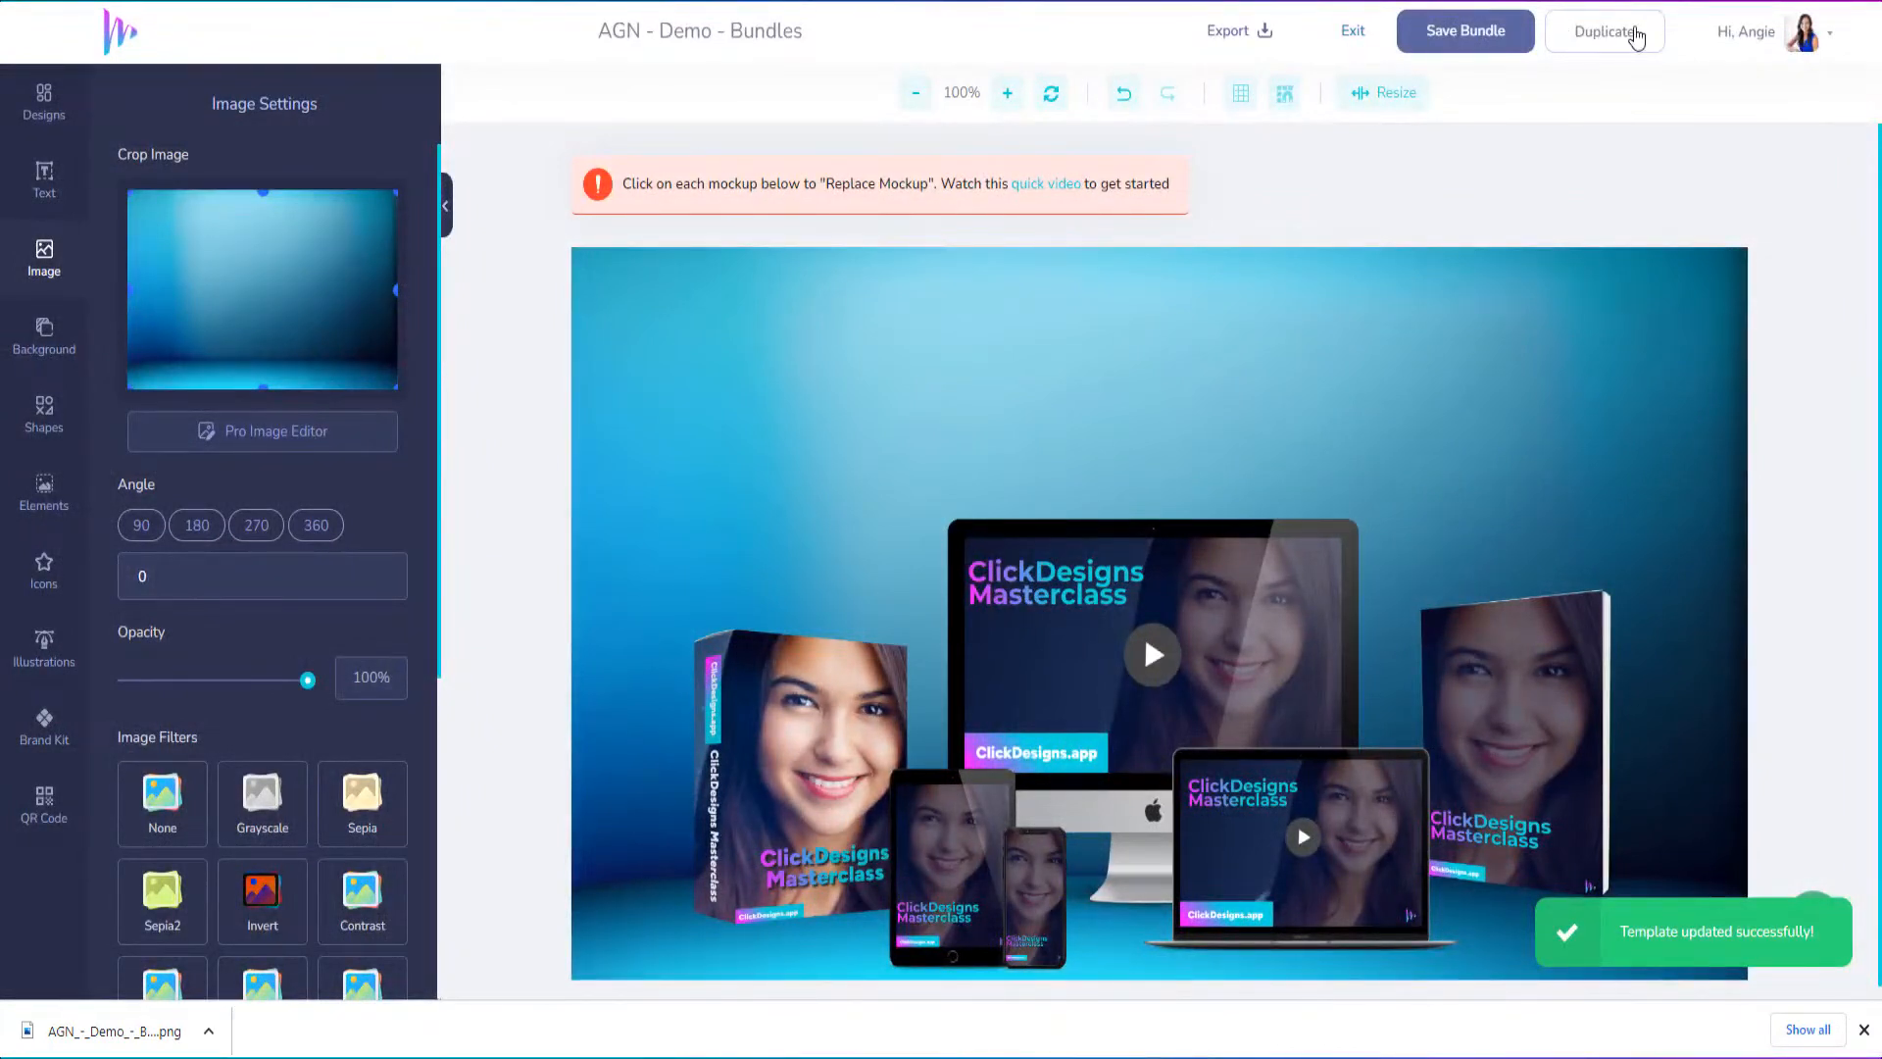
Exit to My Designs and open the "Demo - Backdrop 1" copy from the Bundles category for editing
left_click(1356, 41)
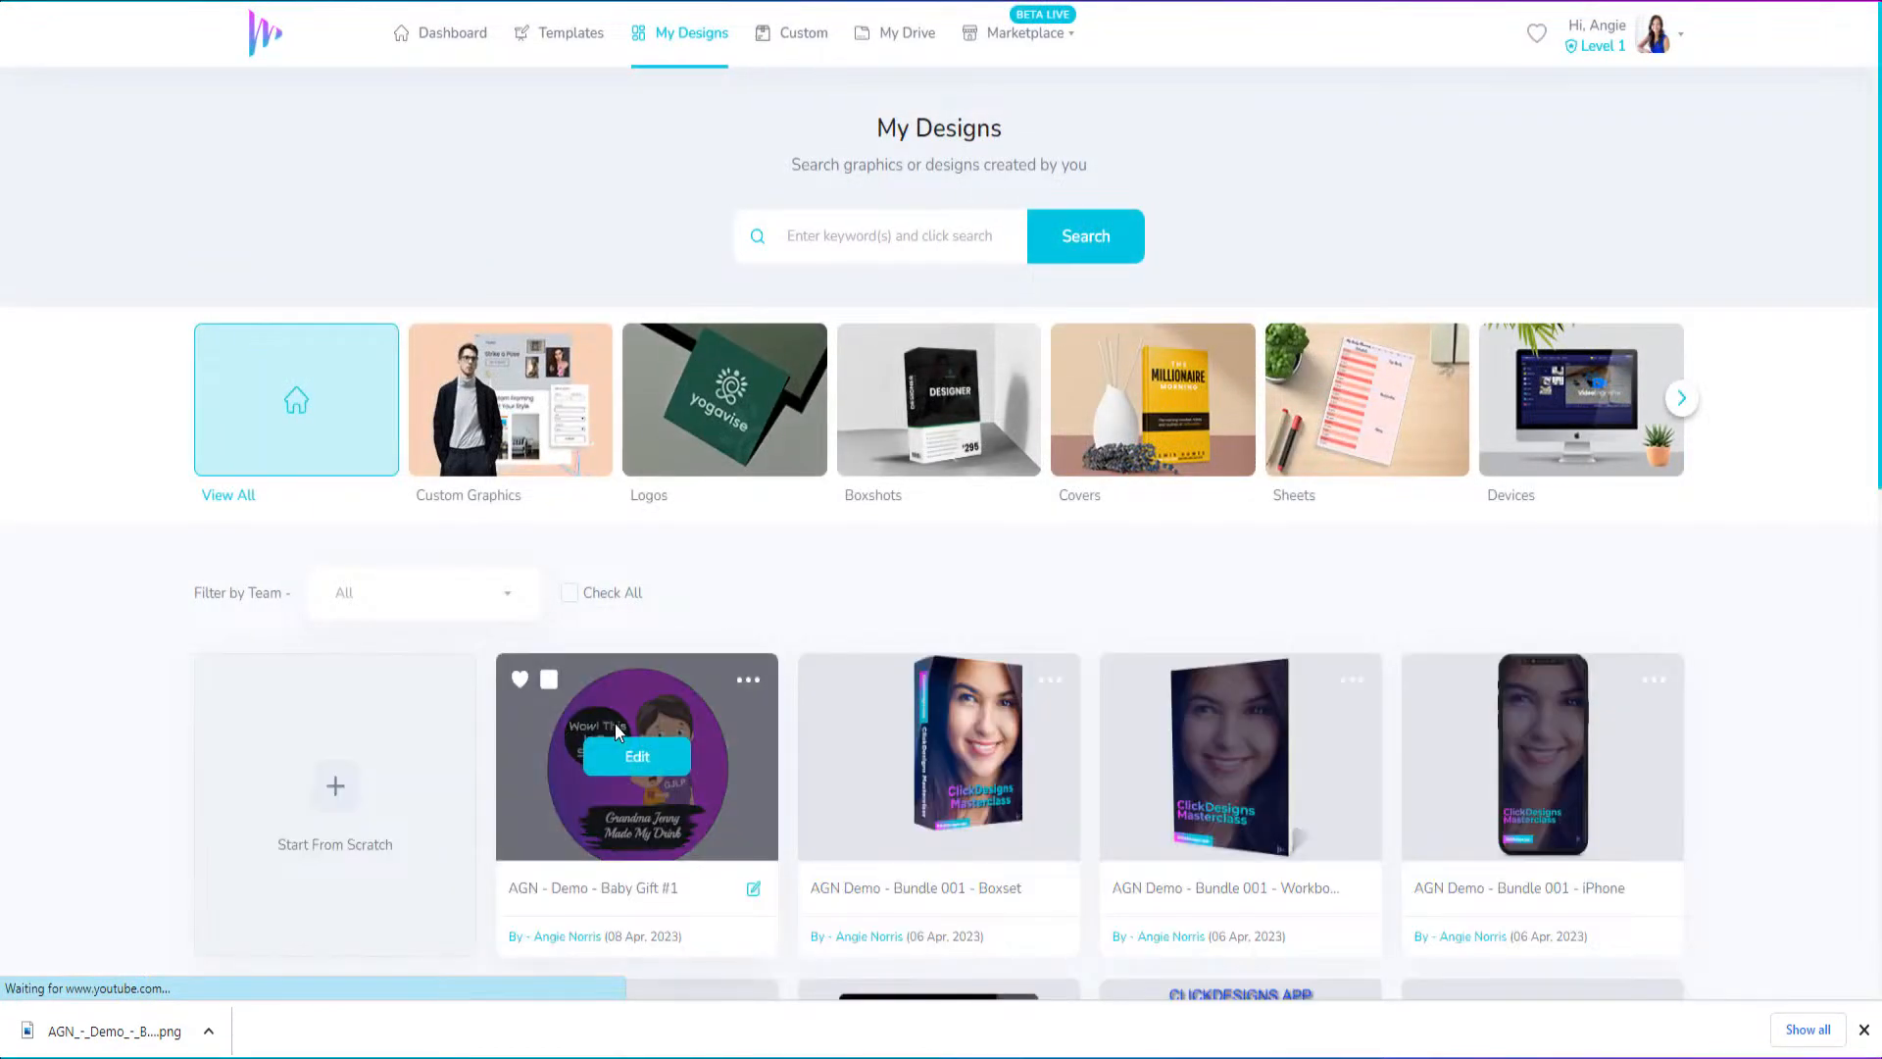
scroll(684, 823, "down", 4)
scroll(684, 814, "up", 4)
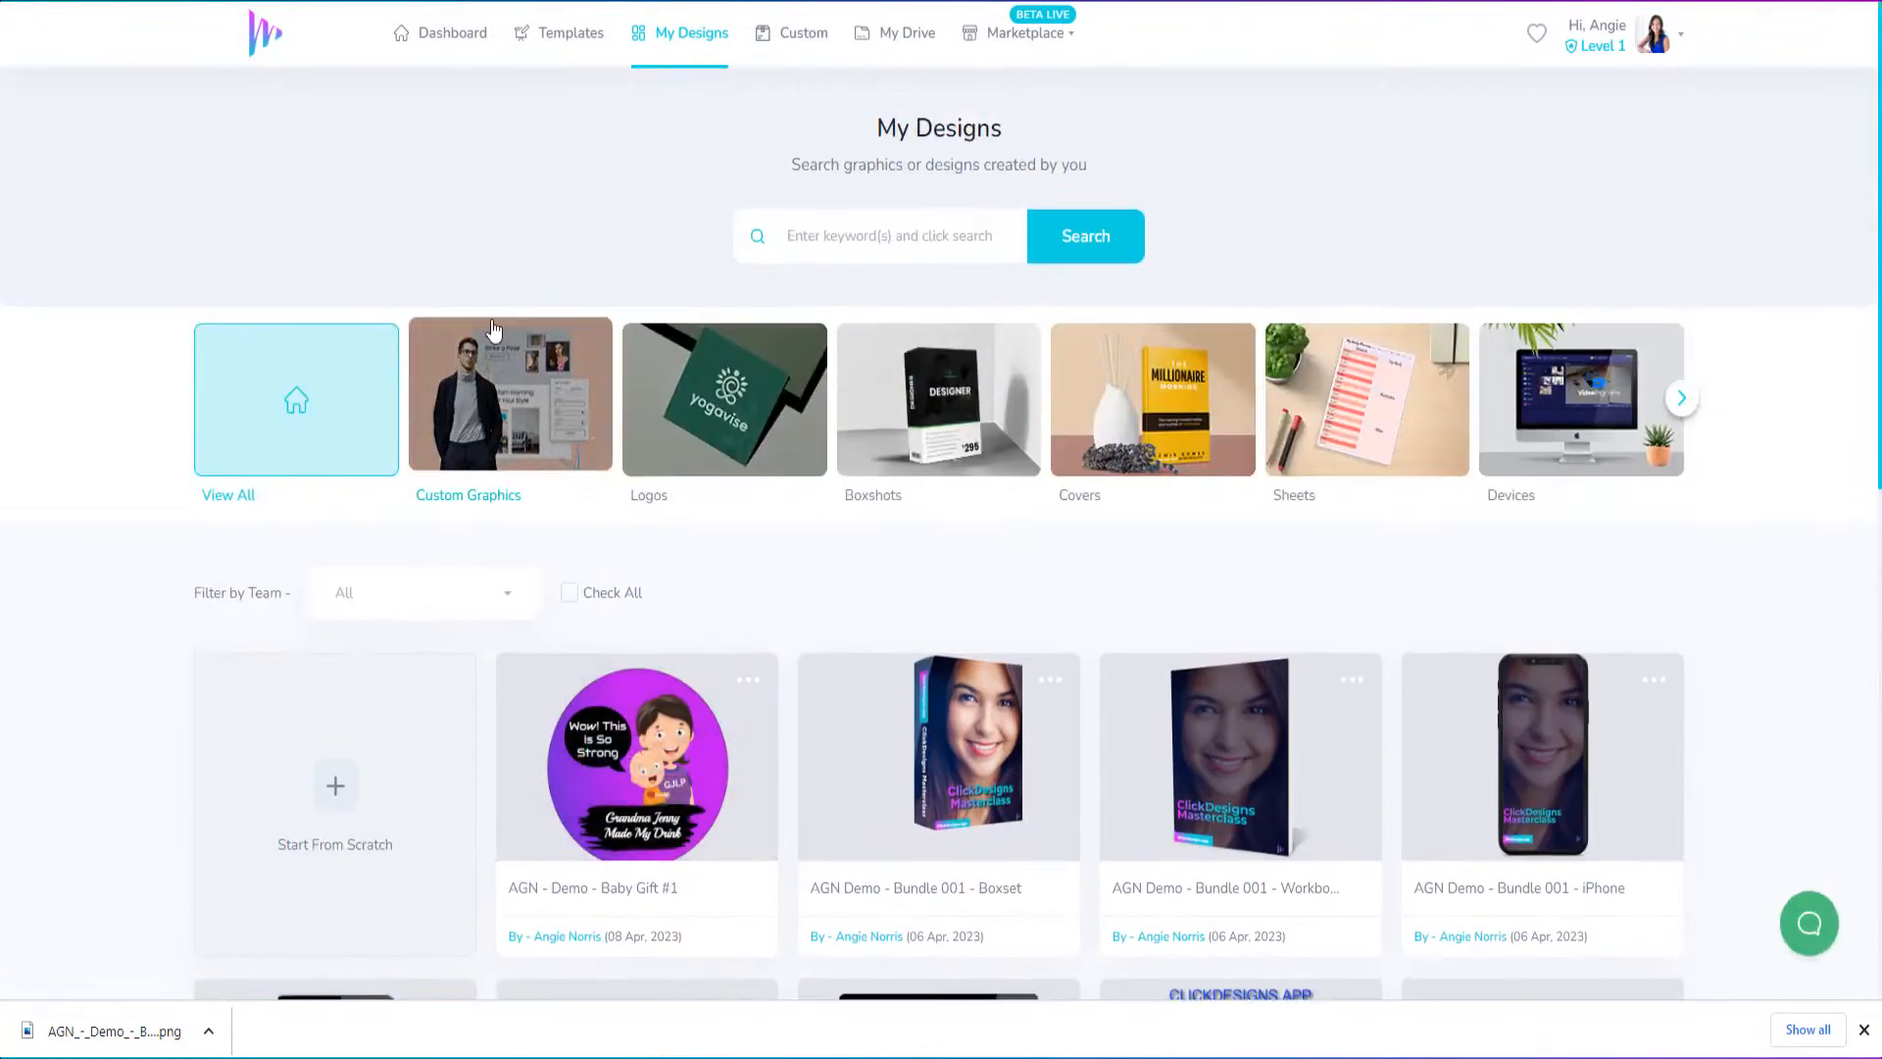
left_click(689, 39)
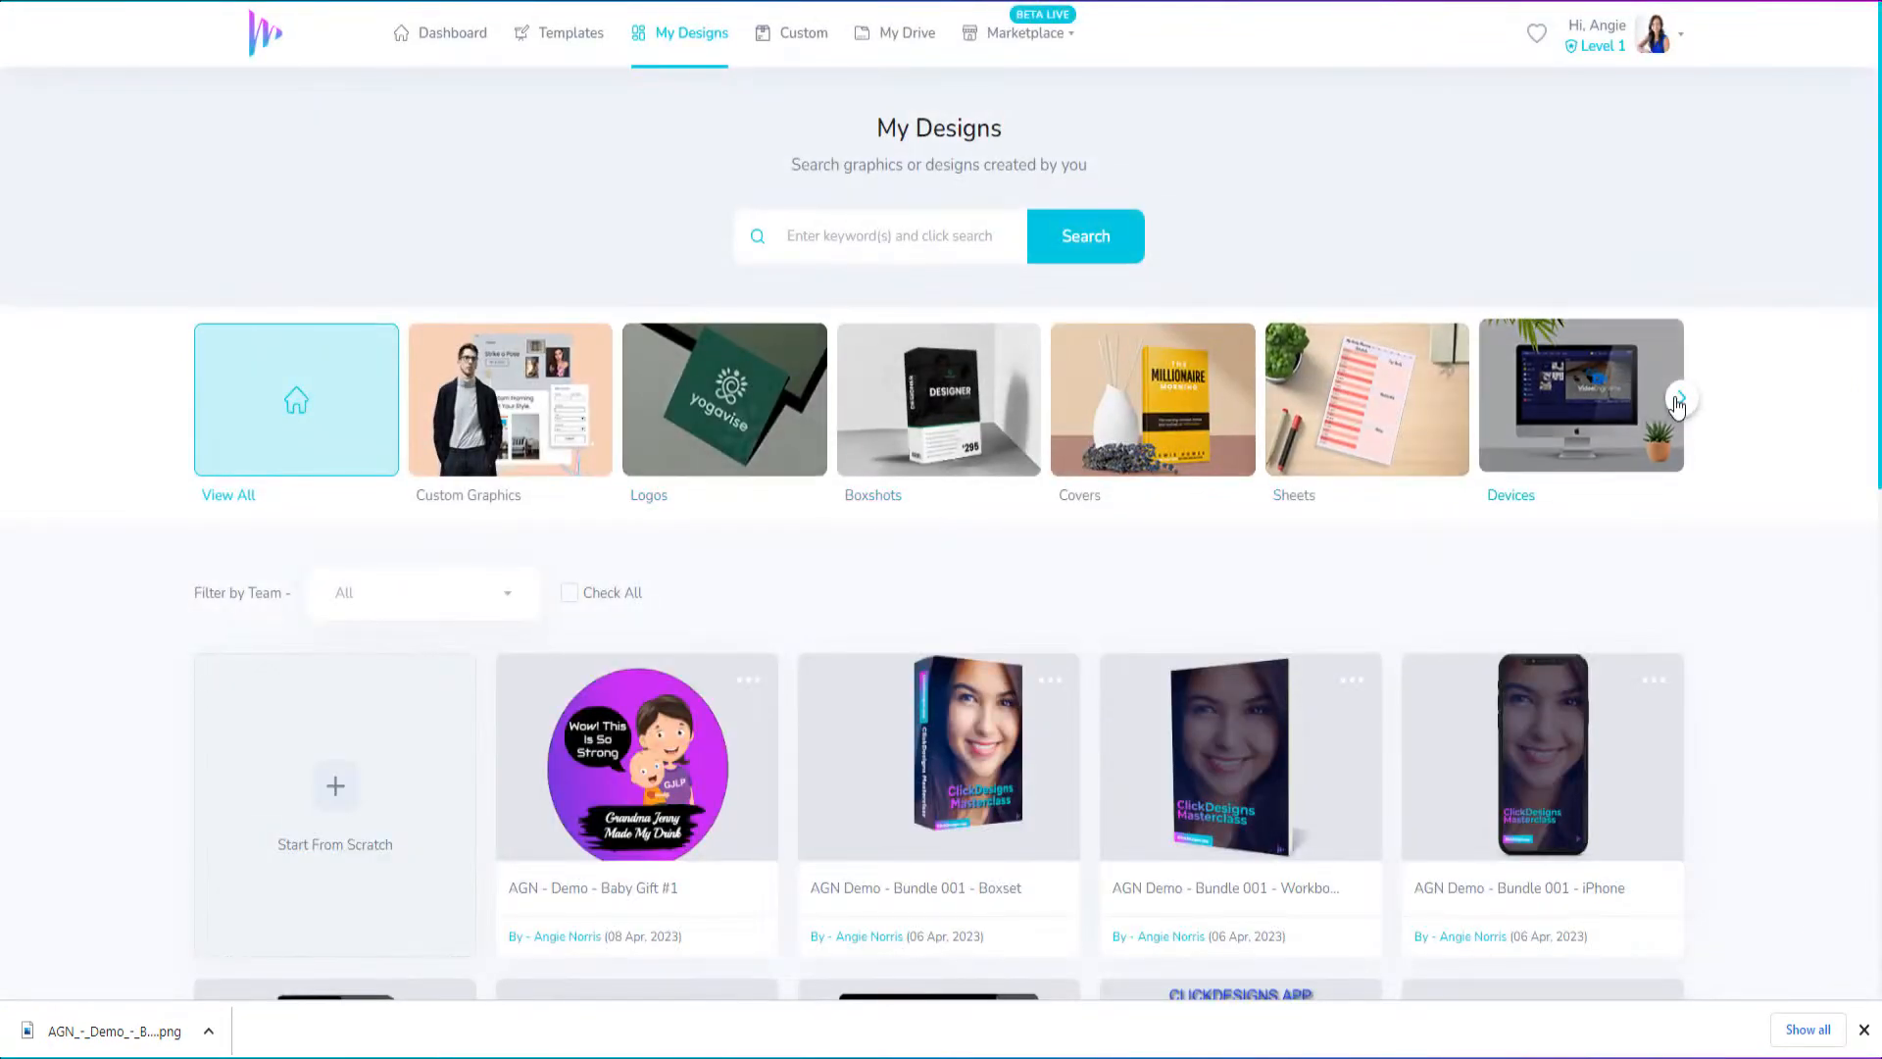
left_click(1678, 404)
left_click(325, 433)
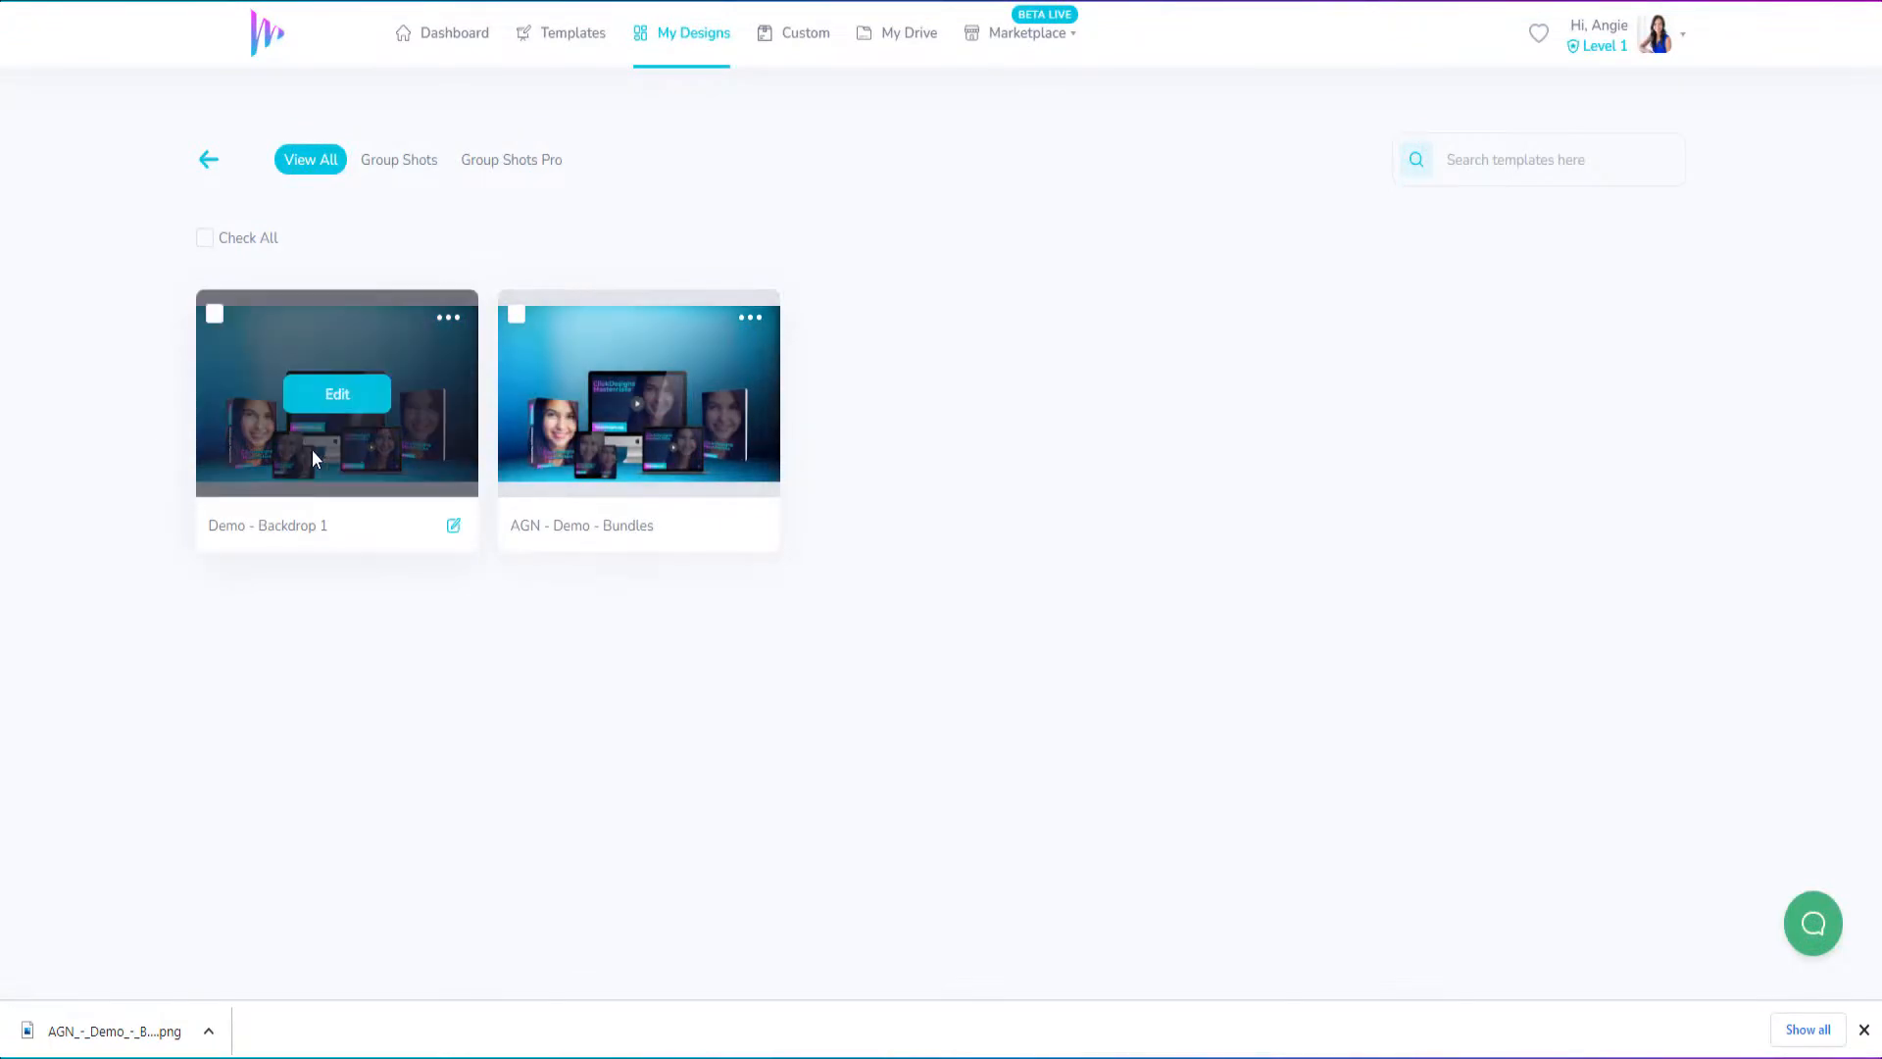
left_click(325, 407)
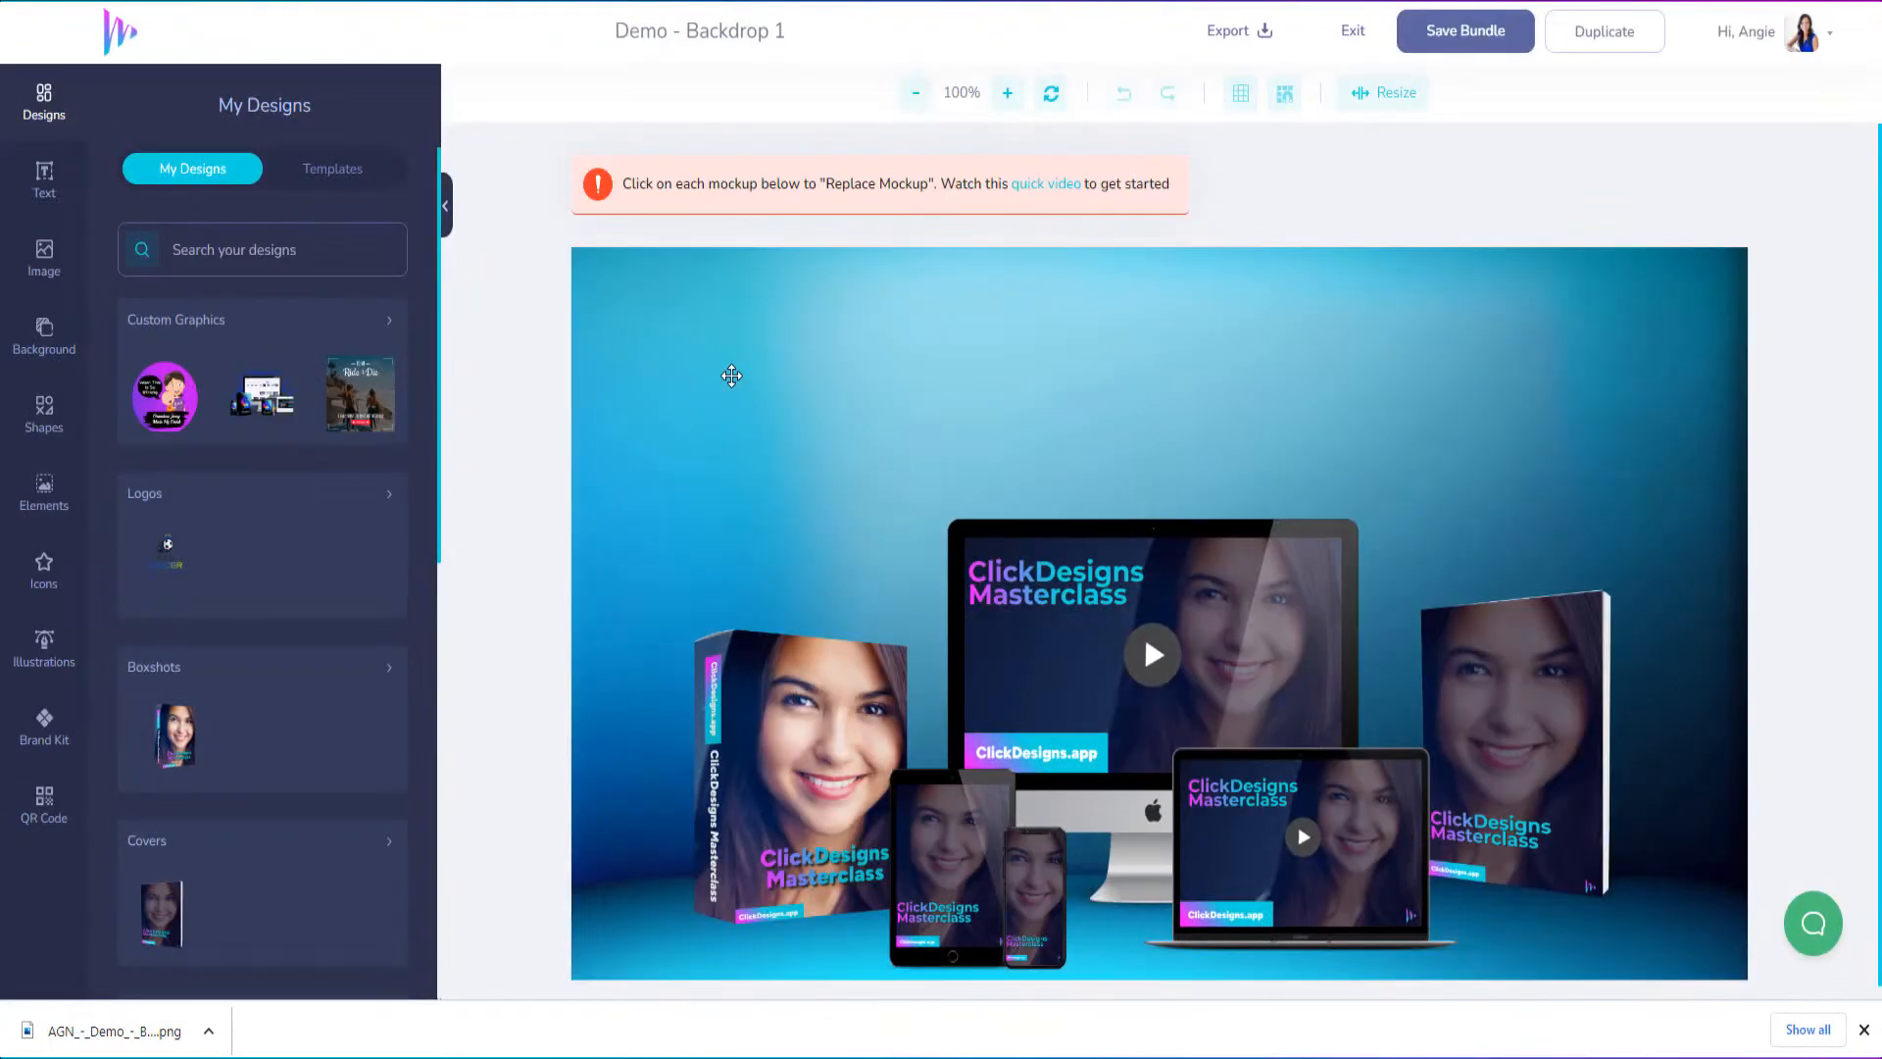
Add the pink-and-teal backdrop with palm leaves and a round podium from the image library's Backgrounds category
left_click(731, 375)
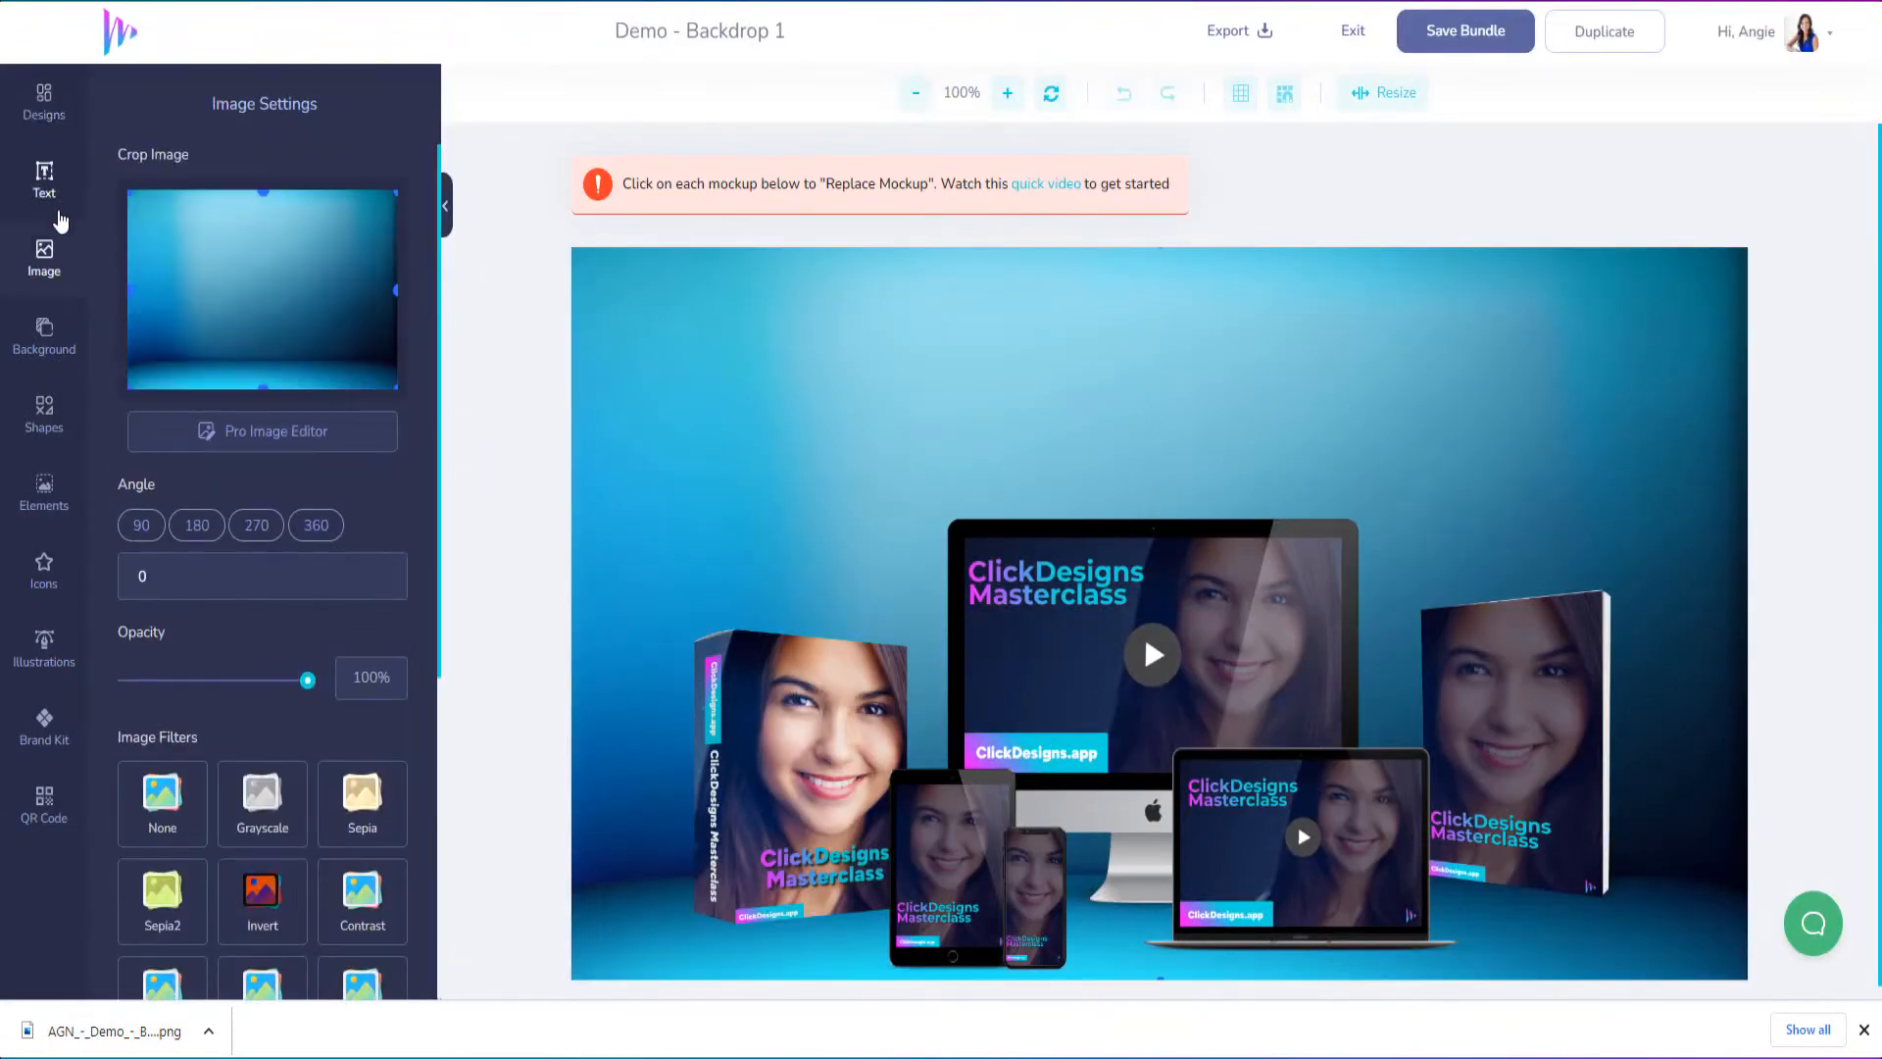
left_click(43, 255)
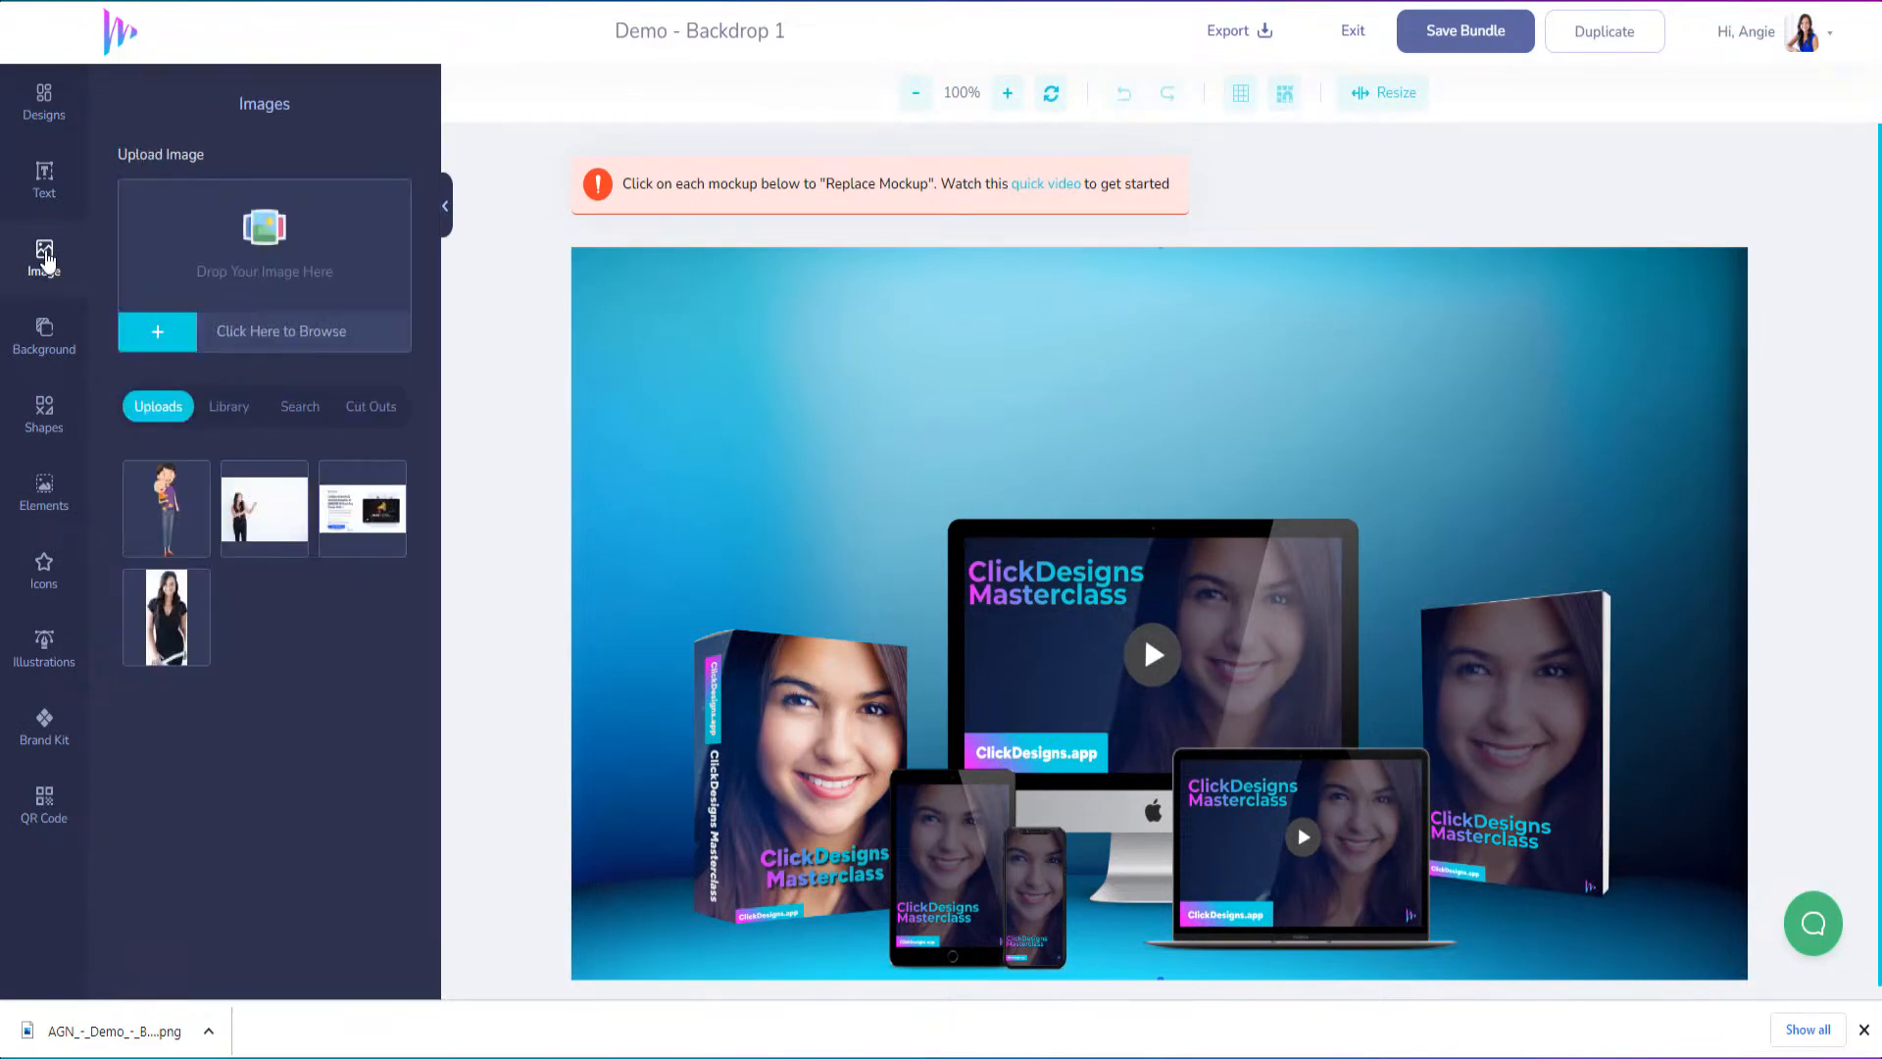
left_click(218, 405)
scroll(324, 775, "down", 2)
scroll(382, 808, "down", 2)
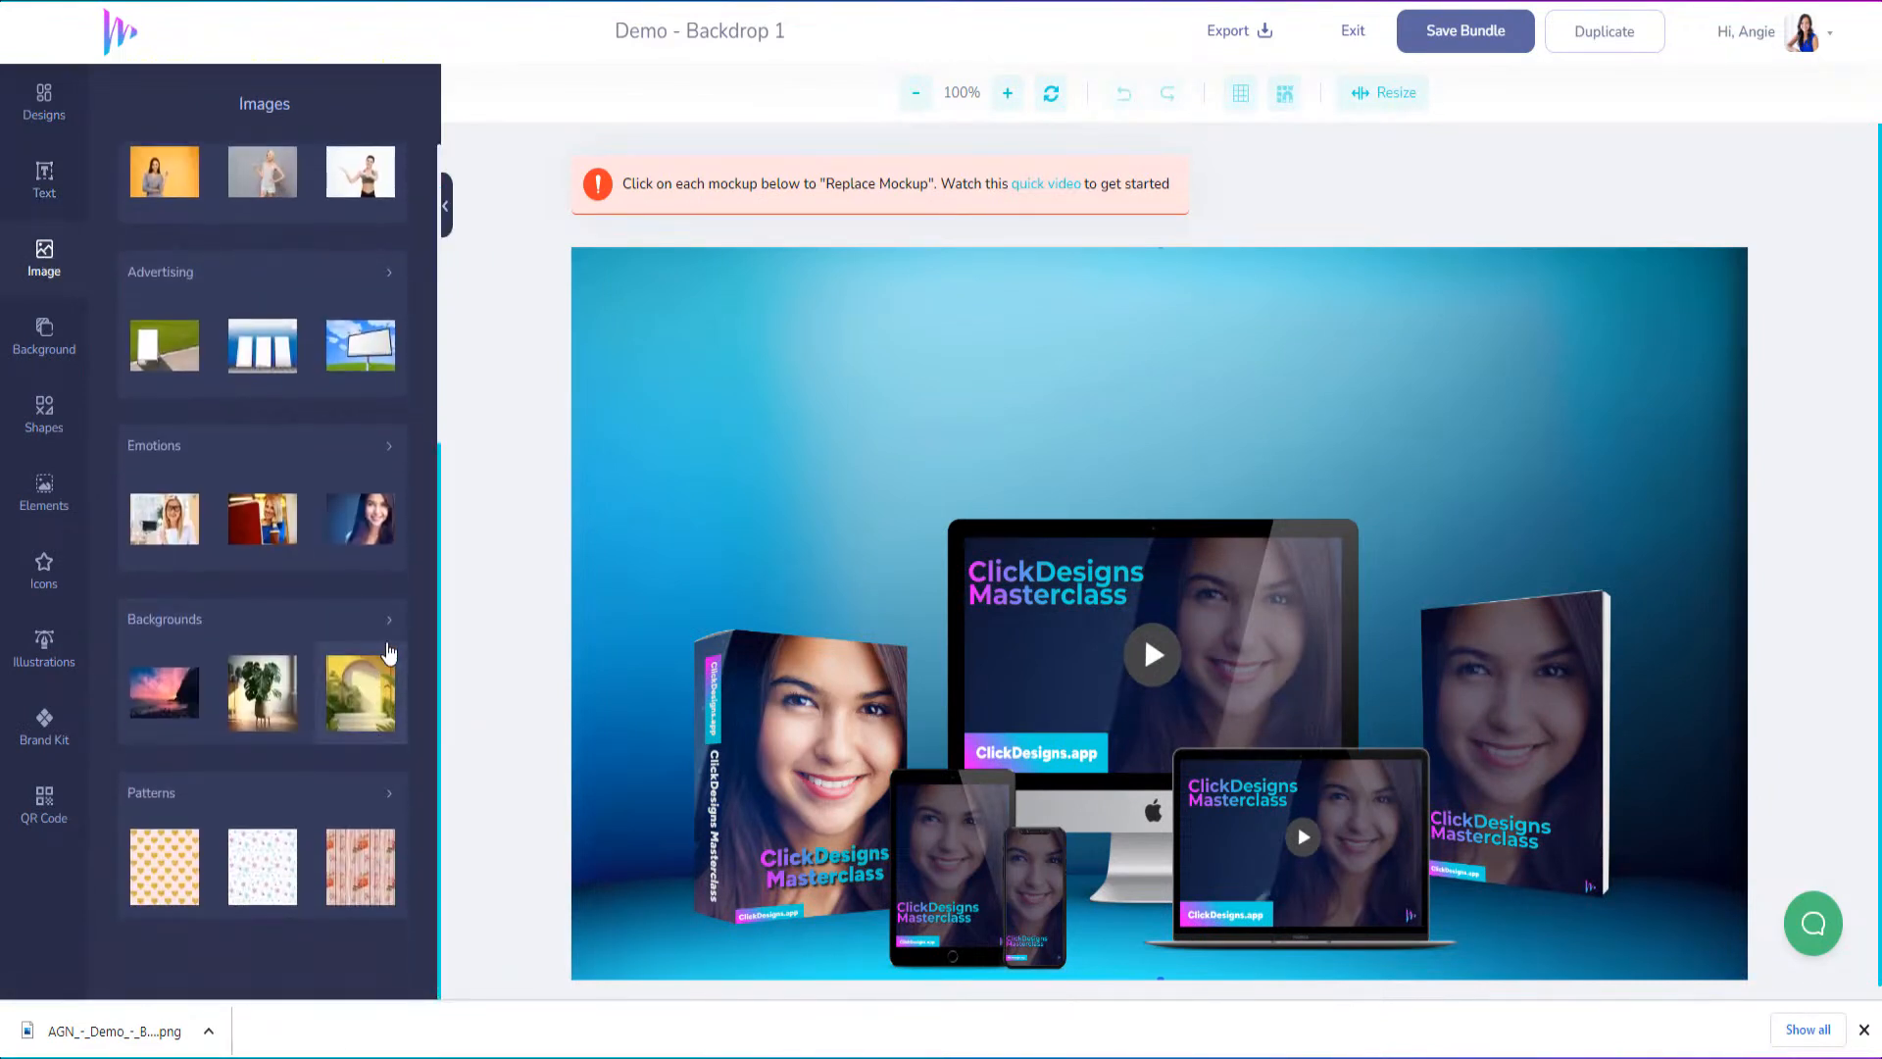
left_click(384, 617)
scroll(341, 752, "down", 1)
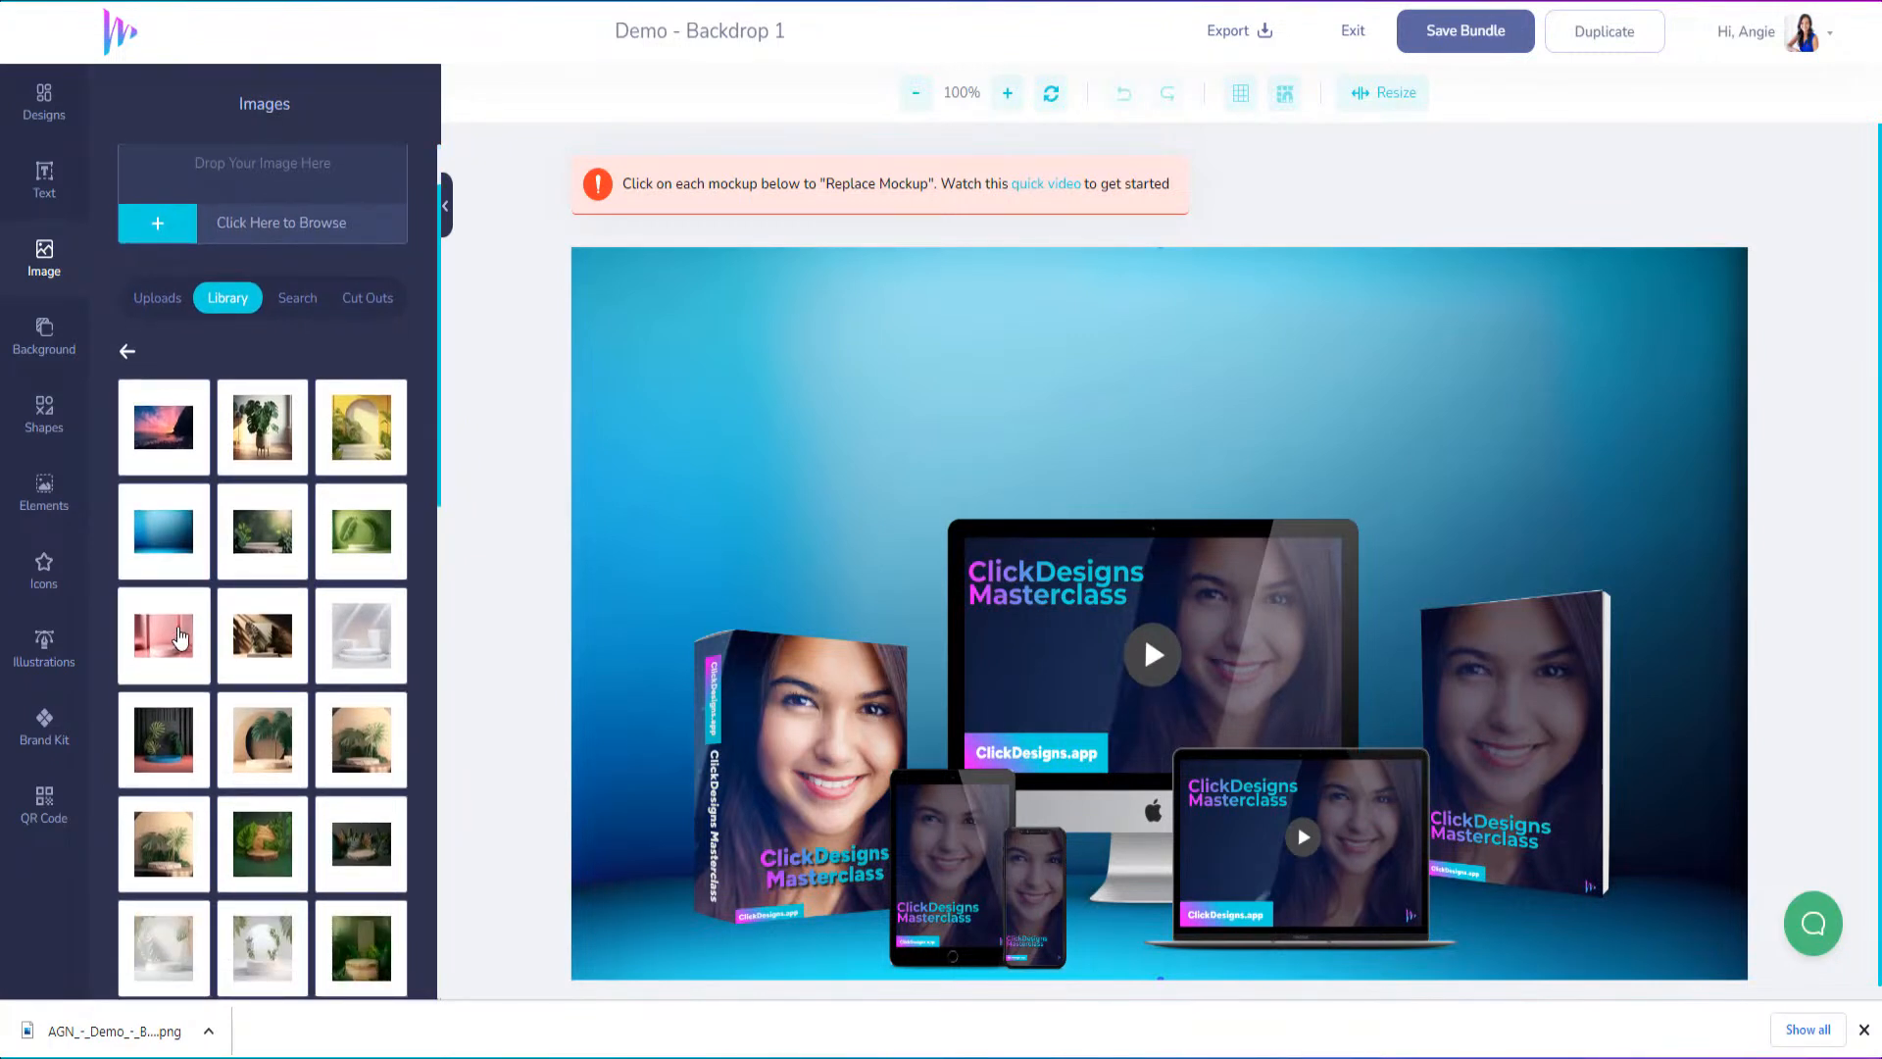
scroll(294, 725, "down", 4)
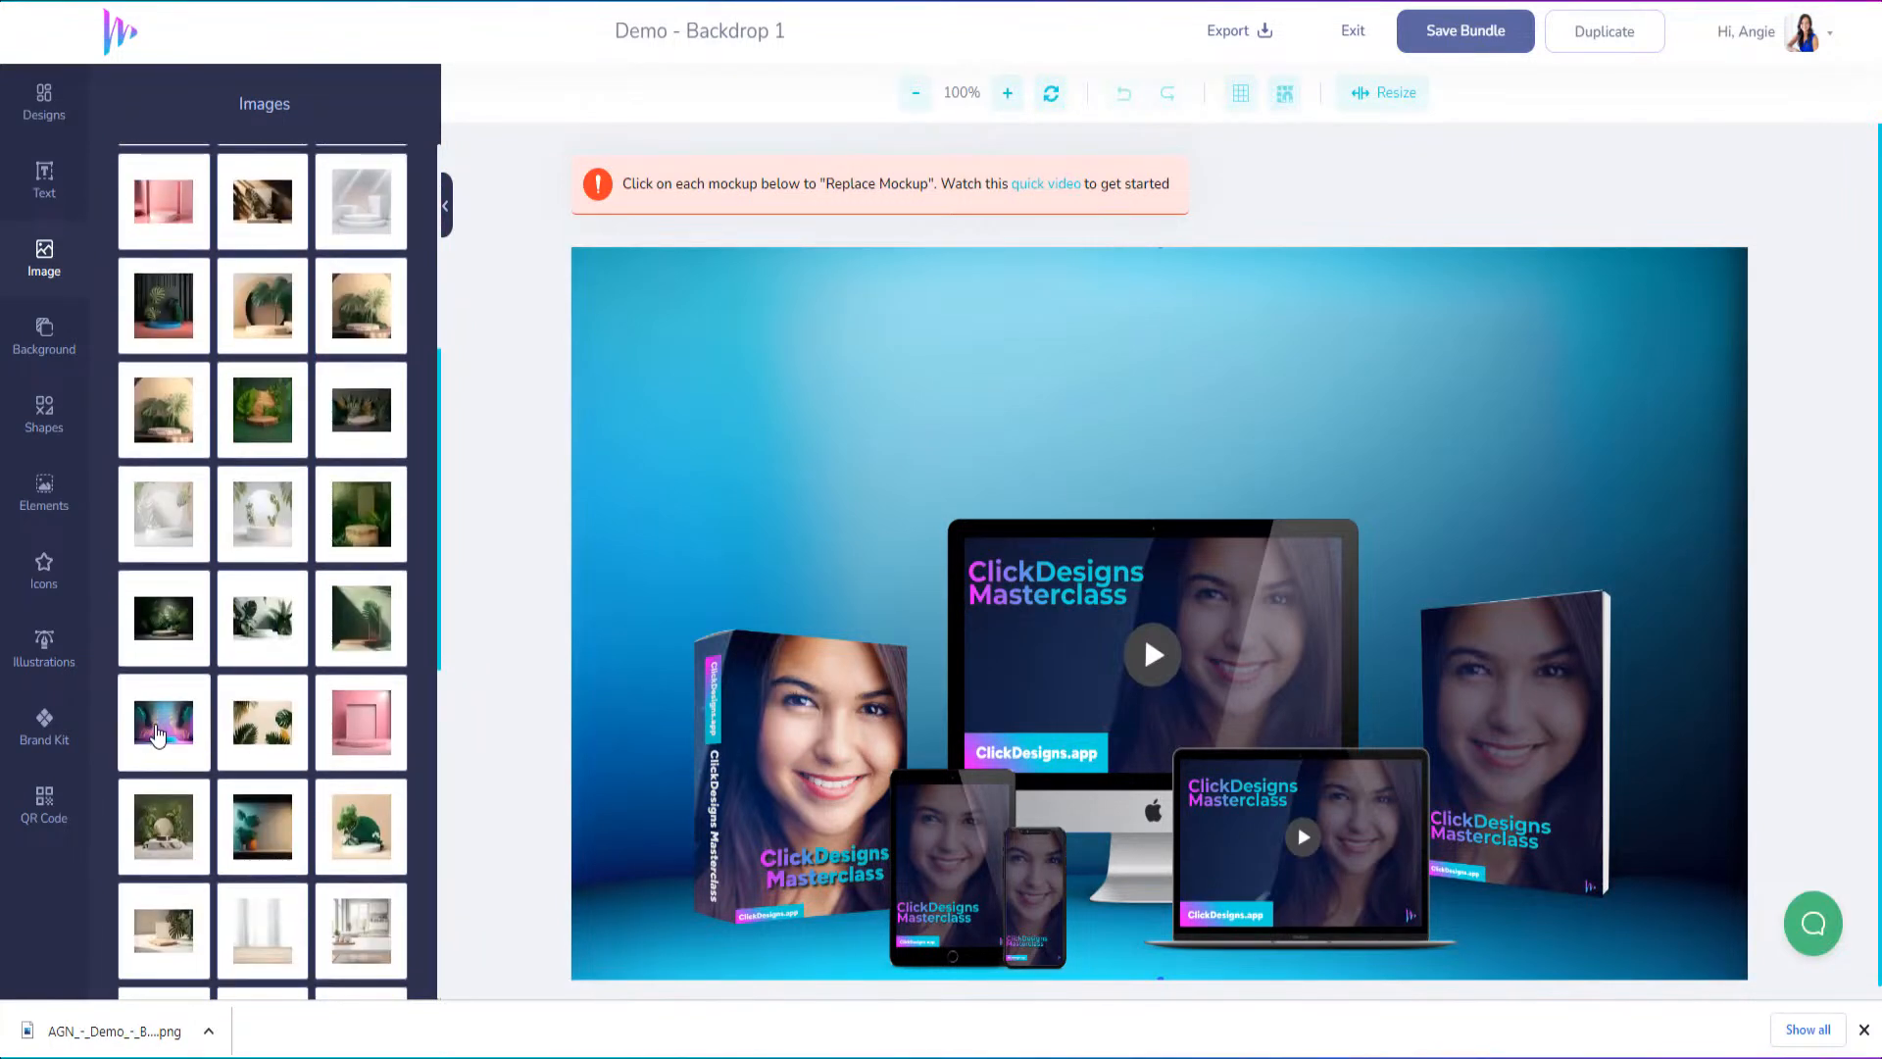
left_click(151, 737)
Align the palm-leaf backdrop with the canvas's upper-left corner and stretch its width and height to fill the whole canvas
left_click_drag(1184, 671, 1013, 613)
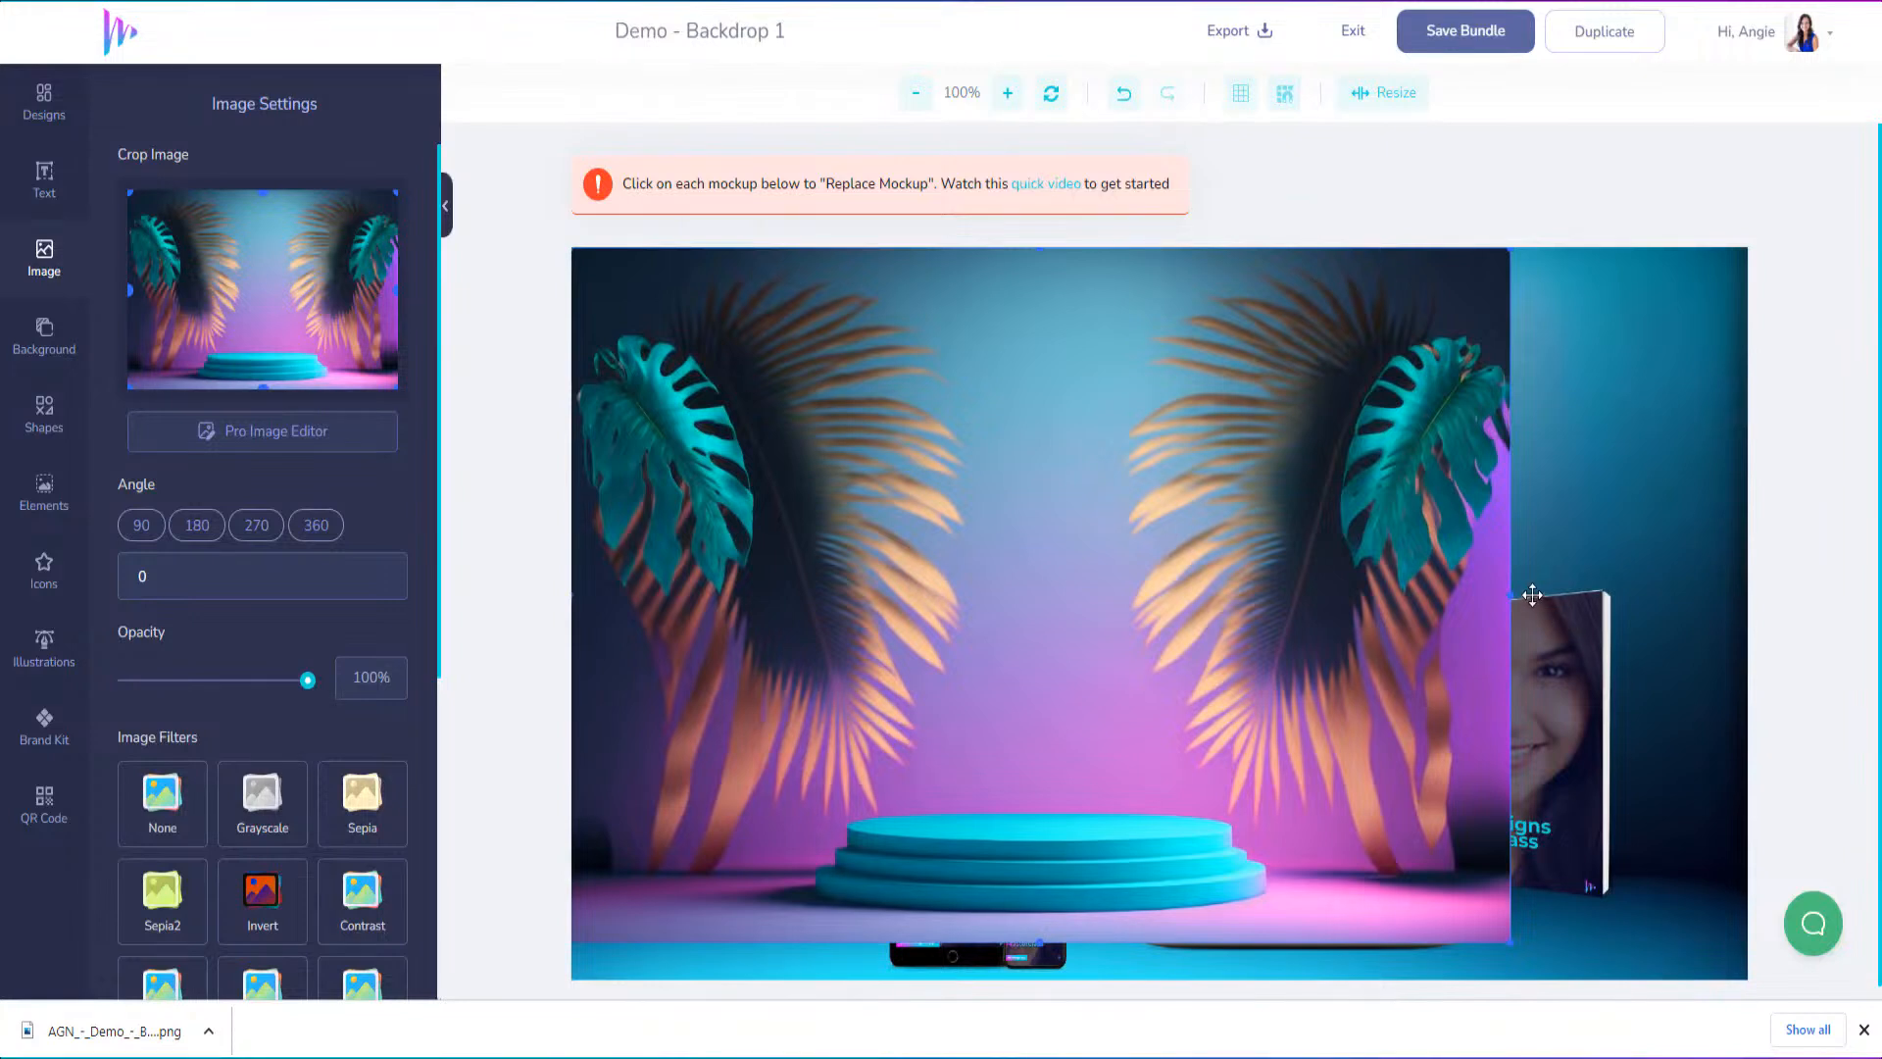
left_click_drag(1511, 598, 1748, 616)
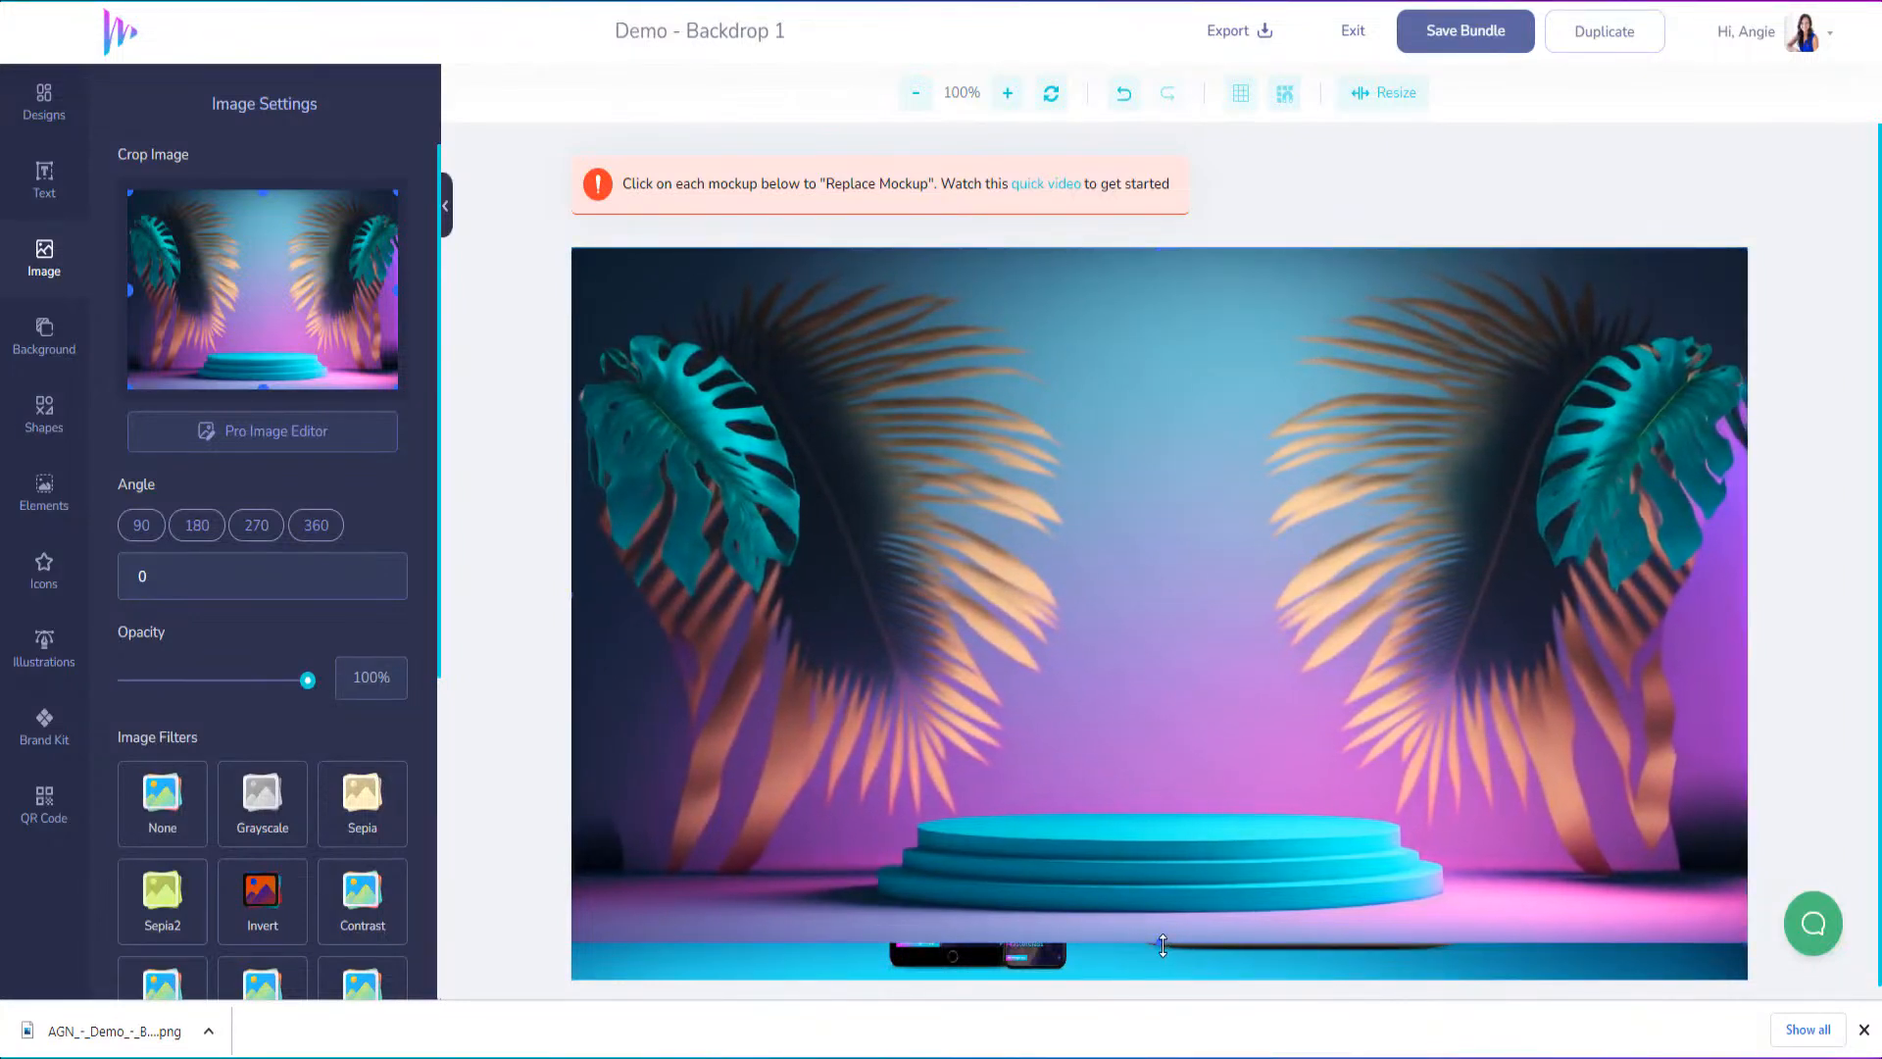
left_click_drag(1162, 945, 1167, 990)
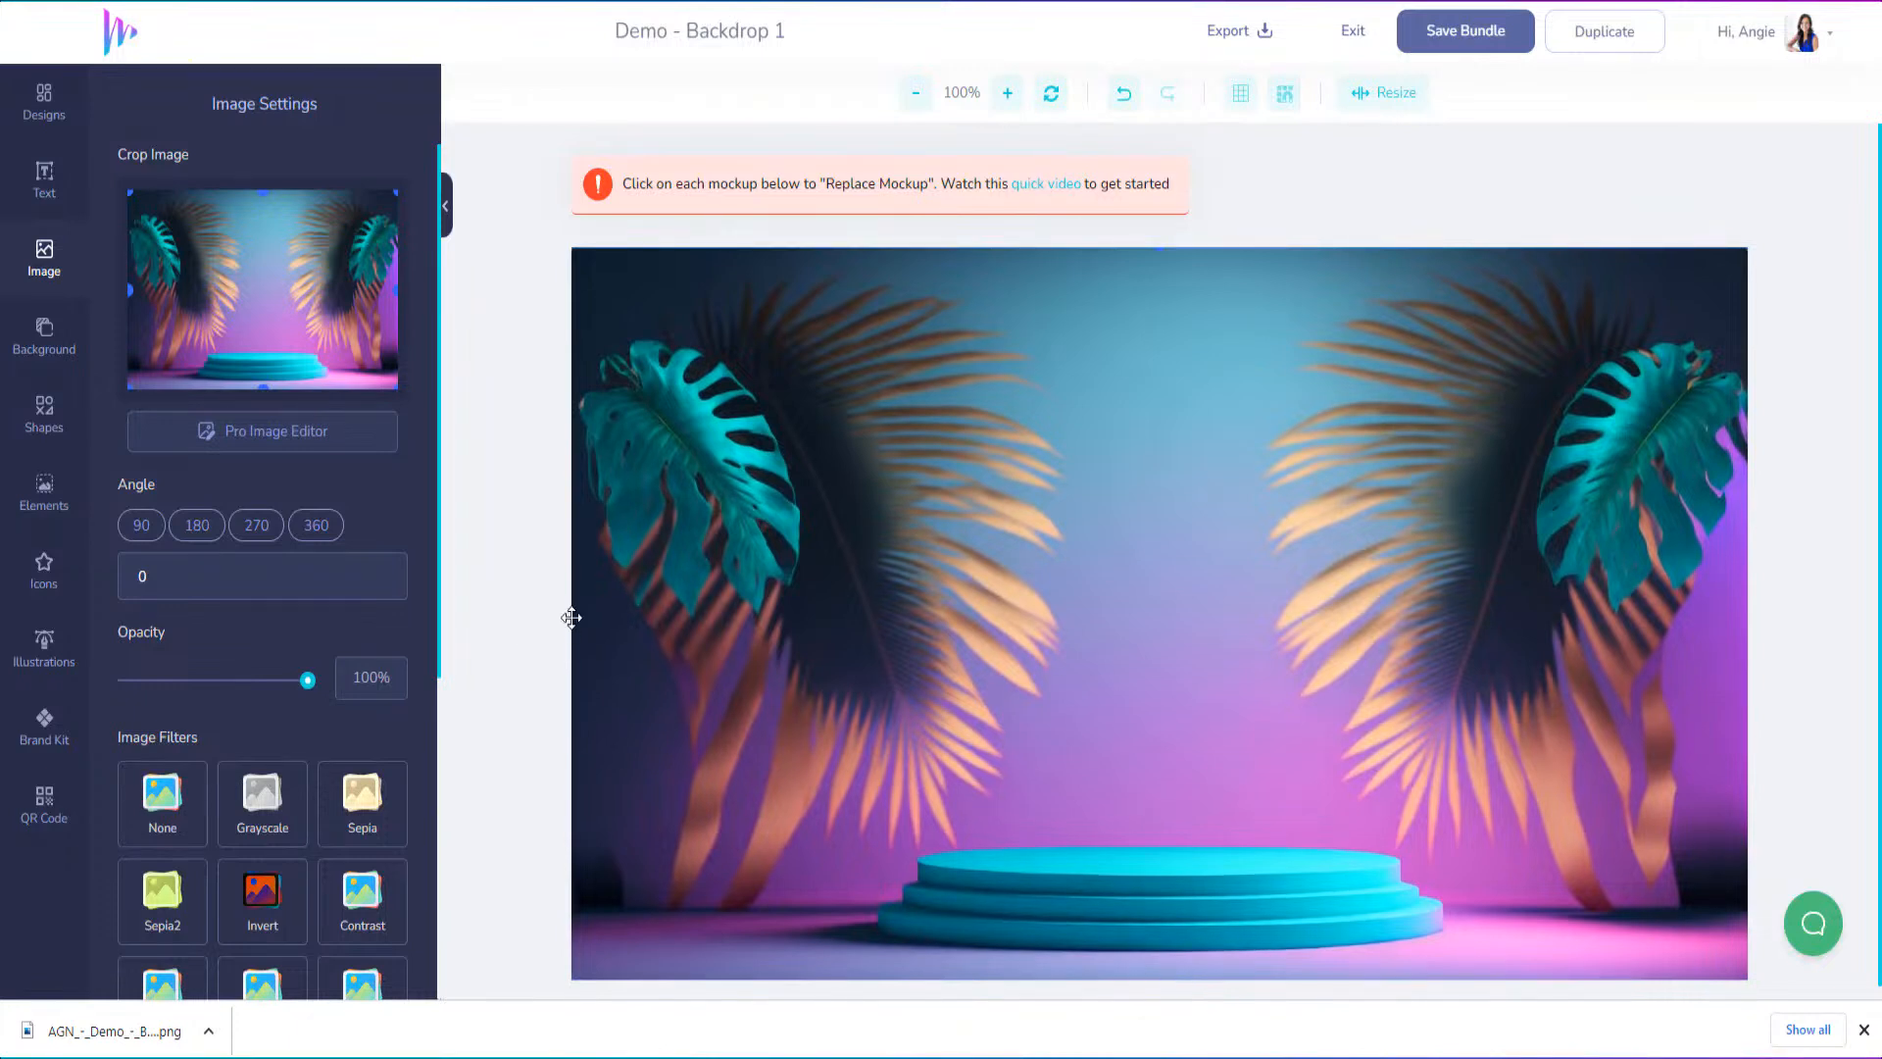
Send the palm-leaf podium backdrop backwards repeatedly until it sits behind all the product mockups
right_click(936, 607)
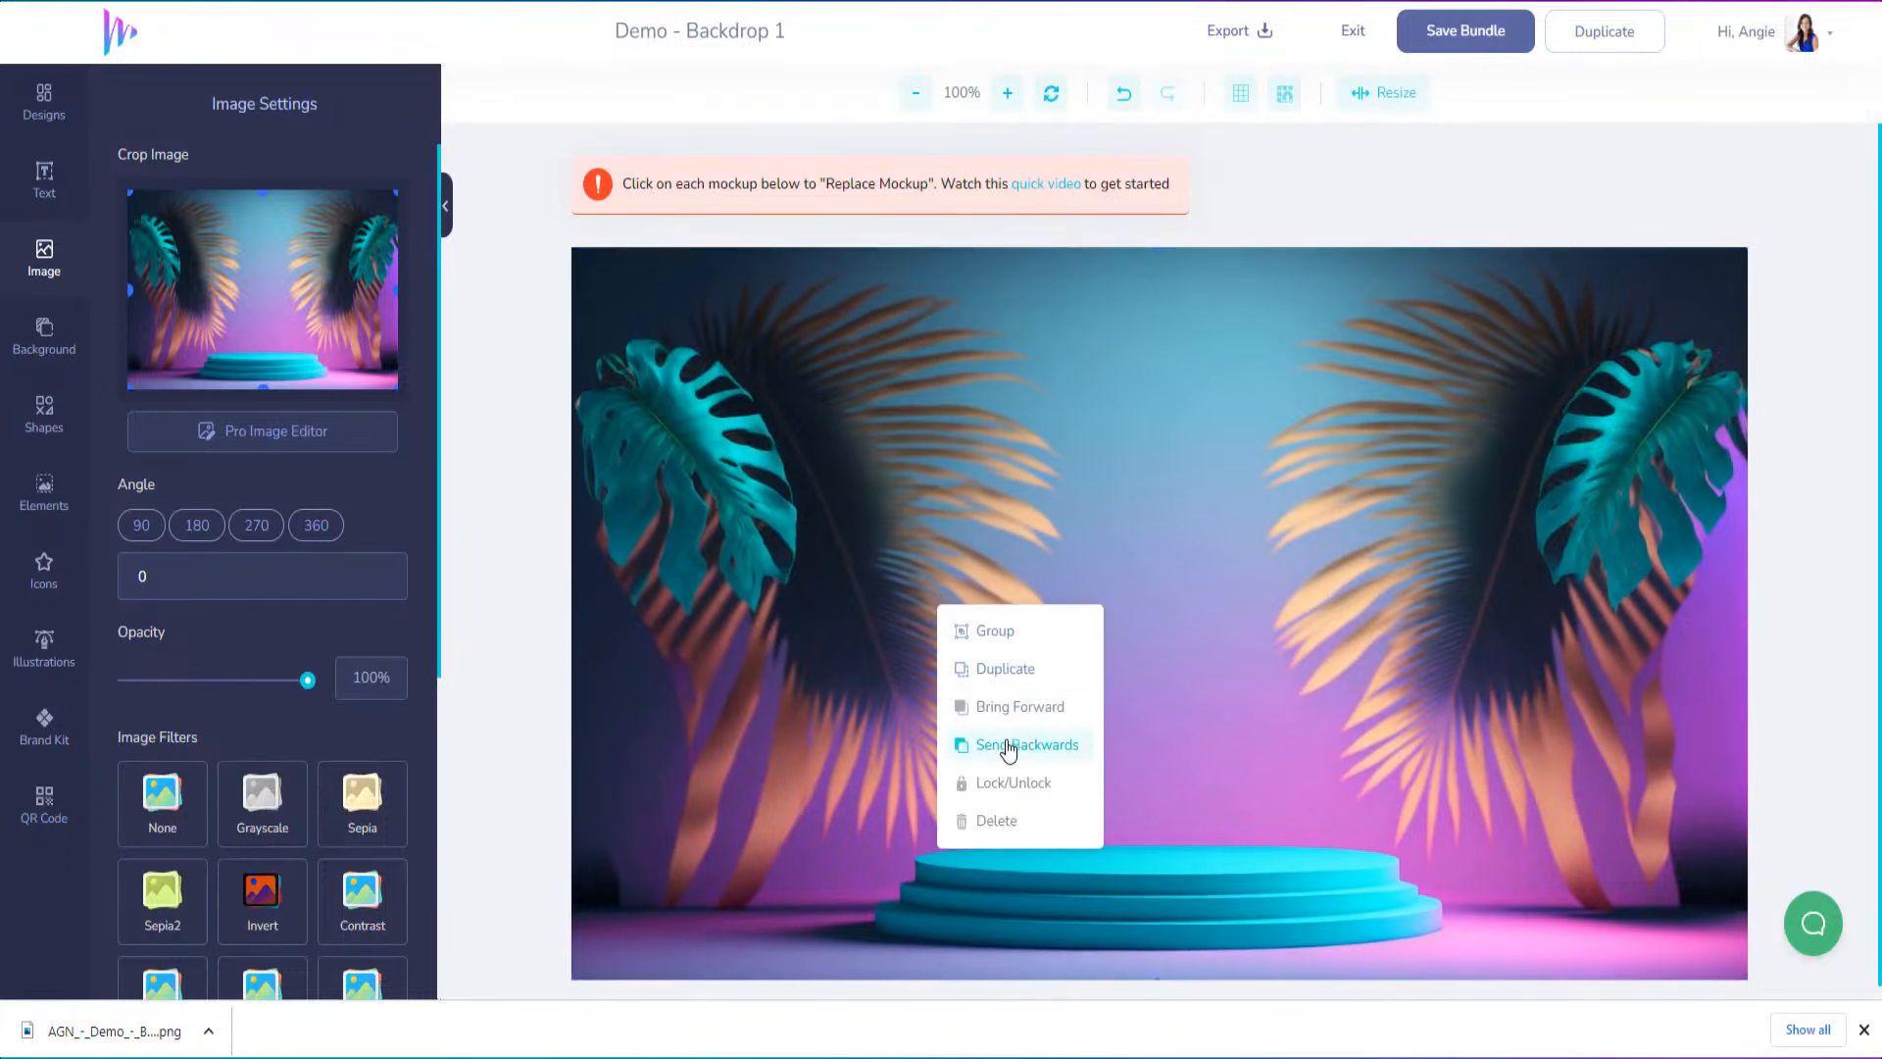
left_click(1008, 747)
left_click(1007, 747)
left_click(1007, 747)
left_click(1007, 747)
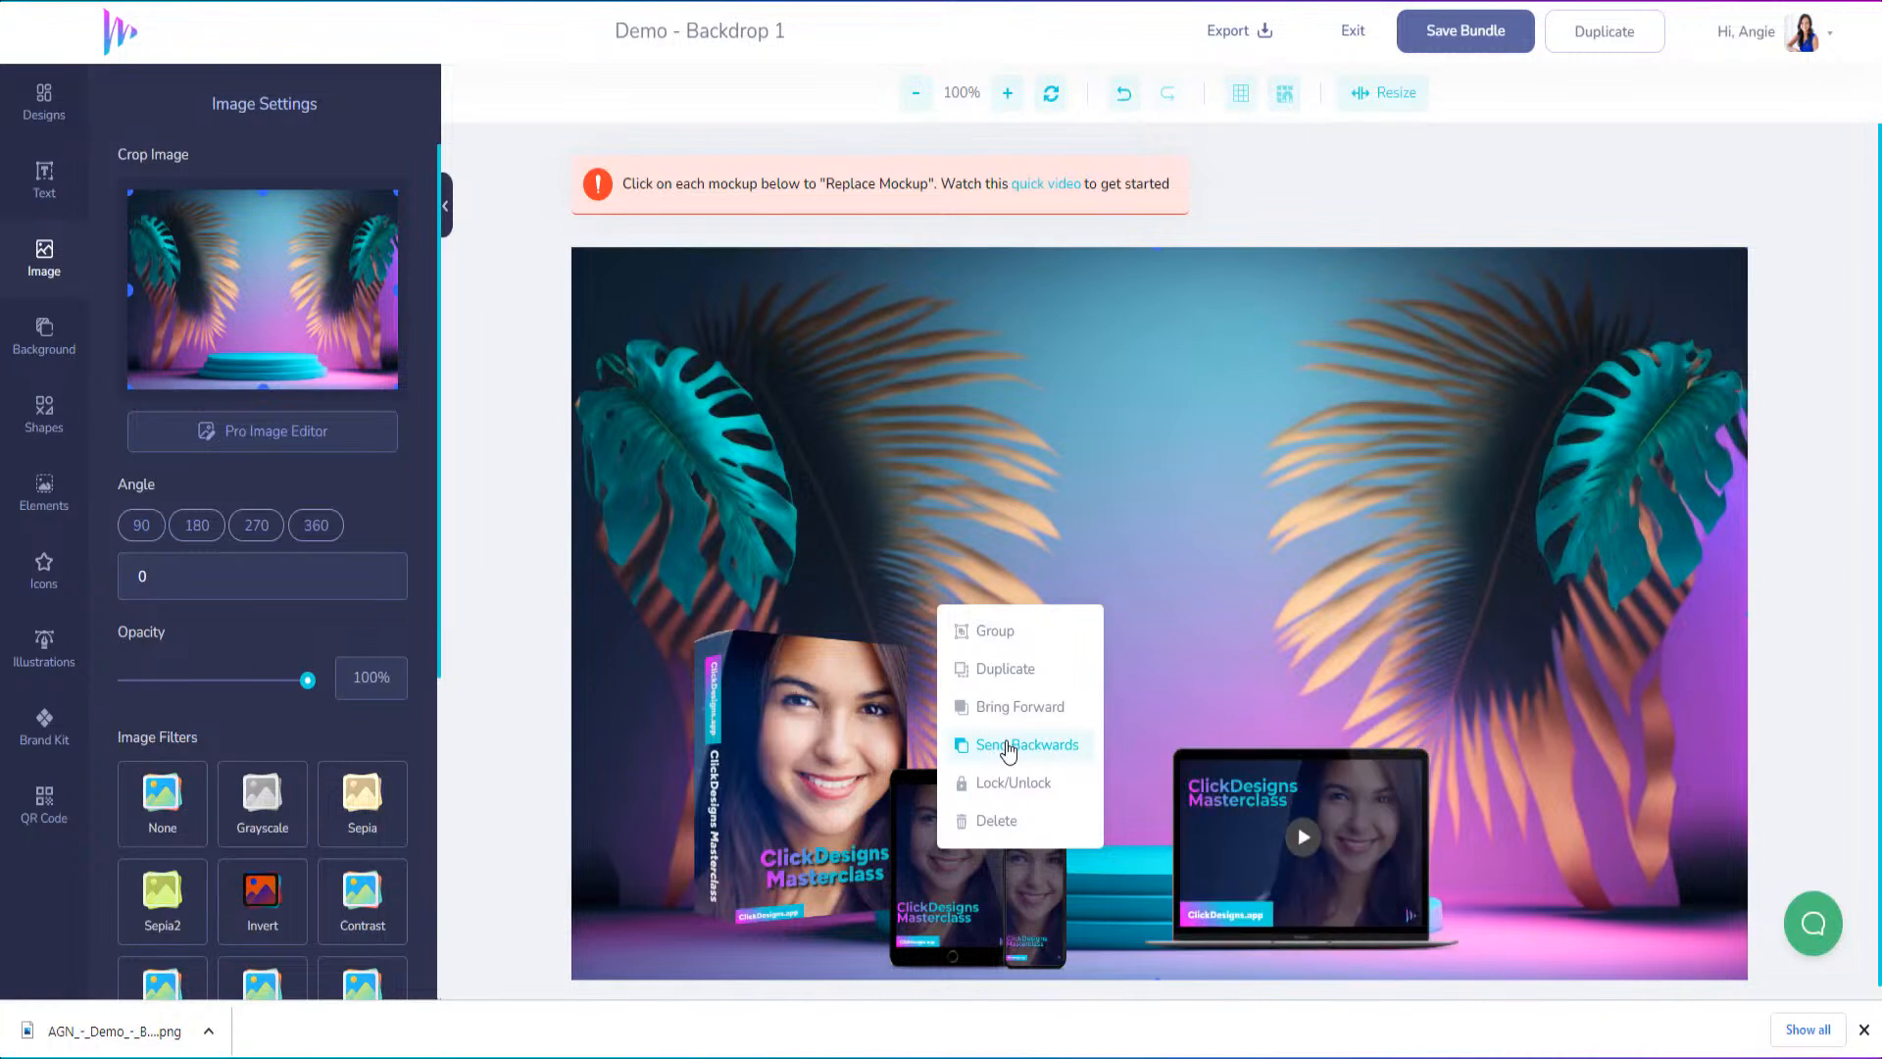
left_click(1007, 747)
left_click(1007, 747)
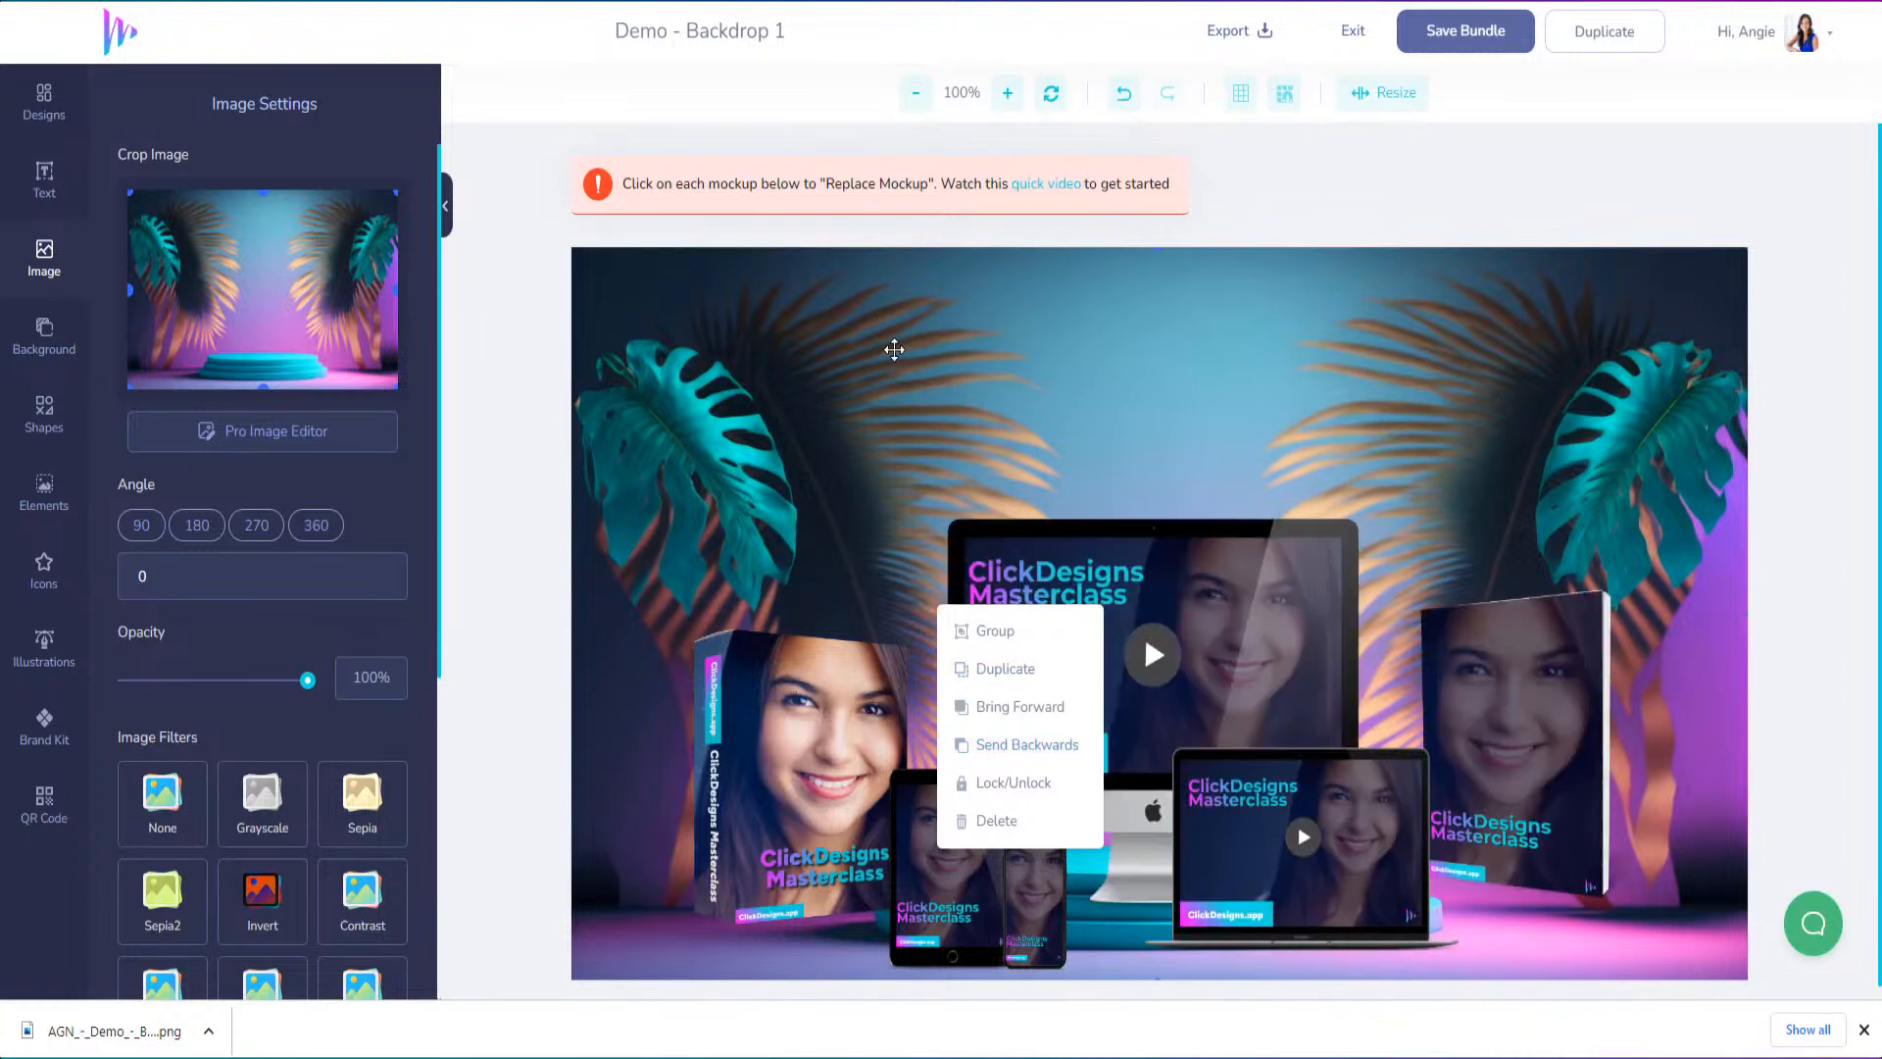
left_click(895, 351)
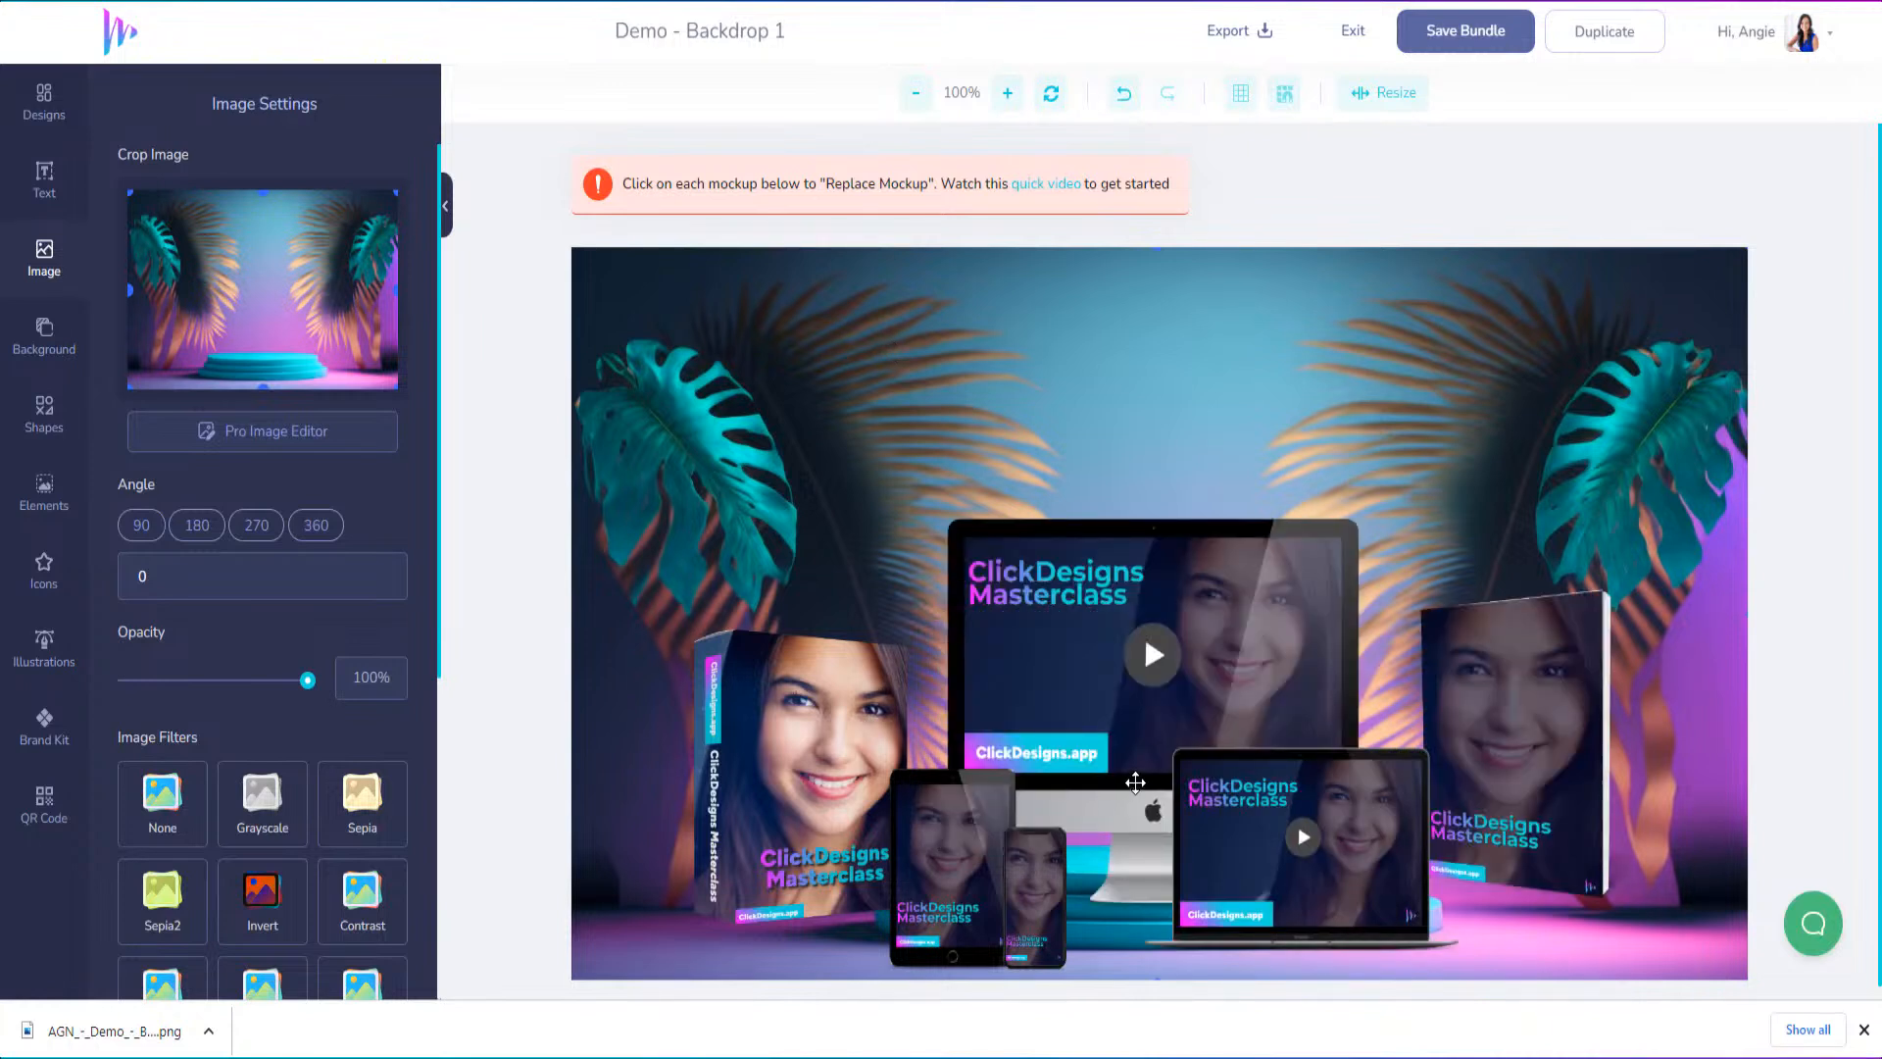
Shift the laptop mockup slightly right and raise the desktop monitor mockup so it stands on the teal podium
left_click_drag(1135, 782, 1184, 792)
left_click(1131, 730)
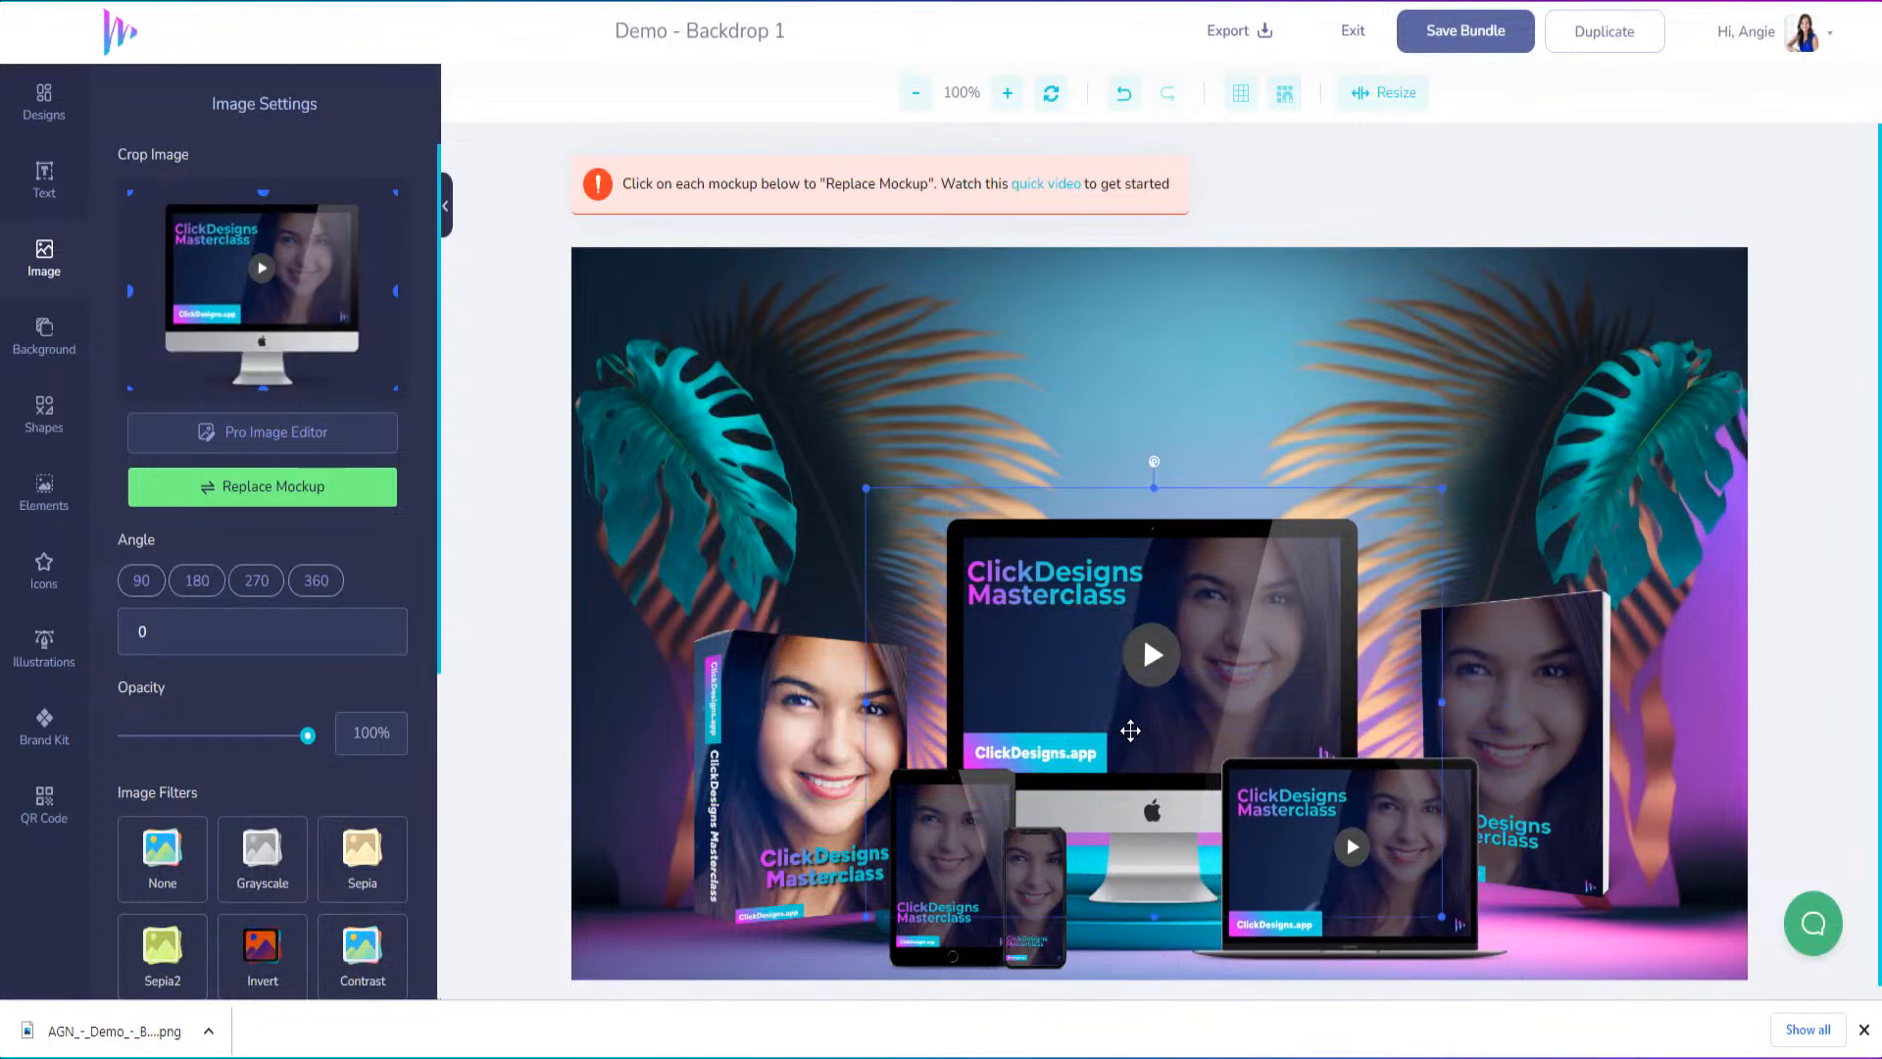
left_click_drag(1130, 731, 1118, 690)
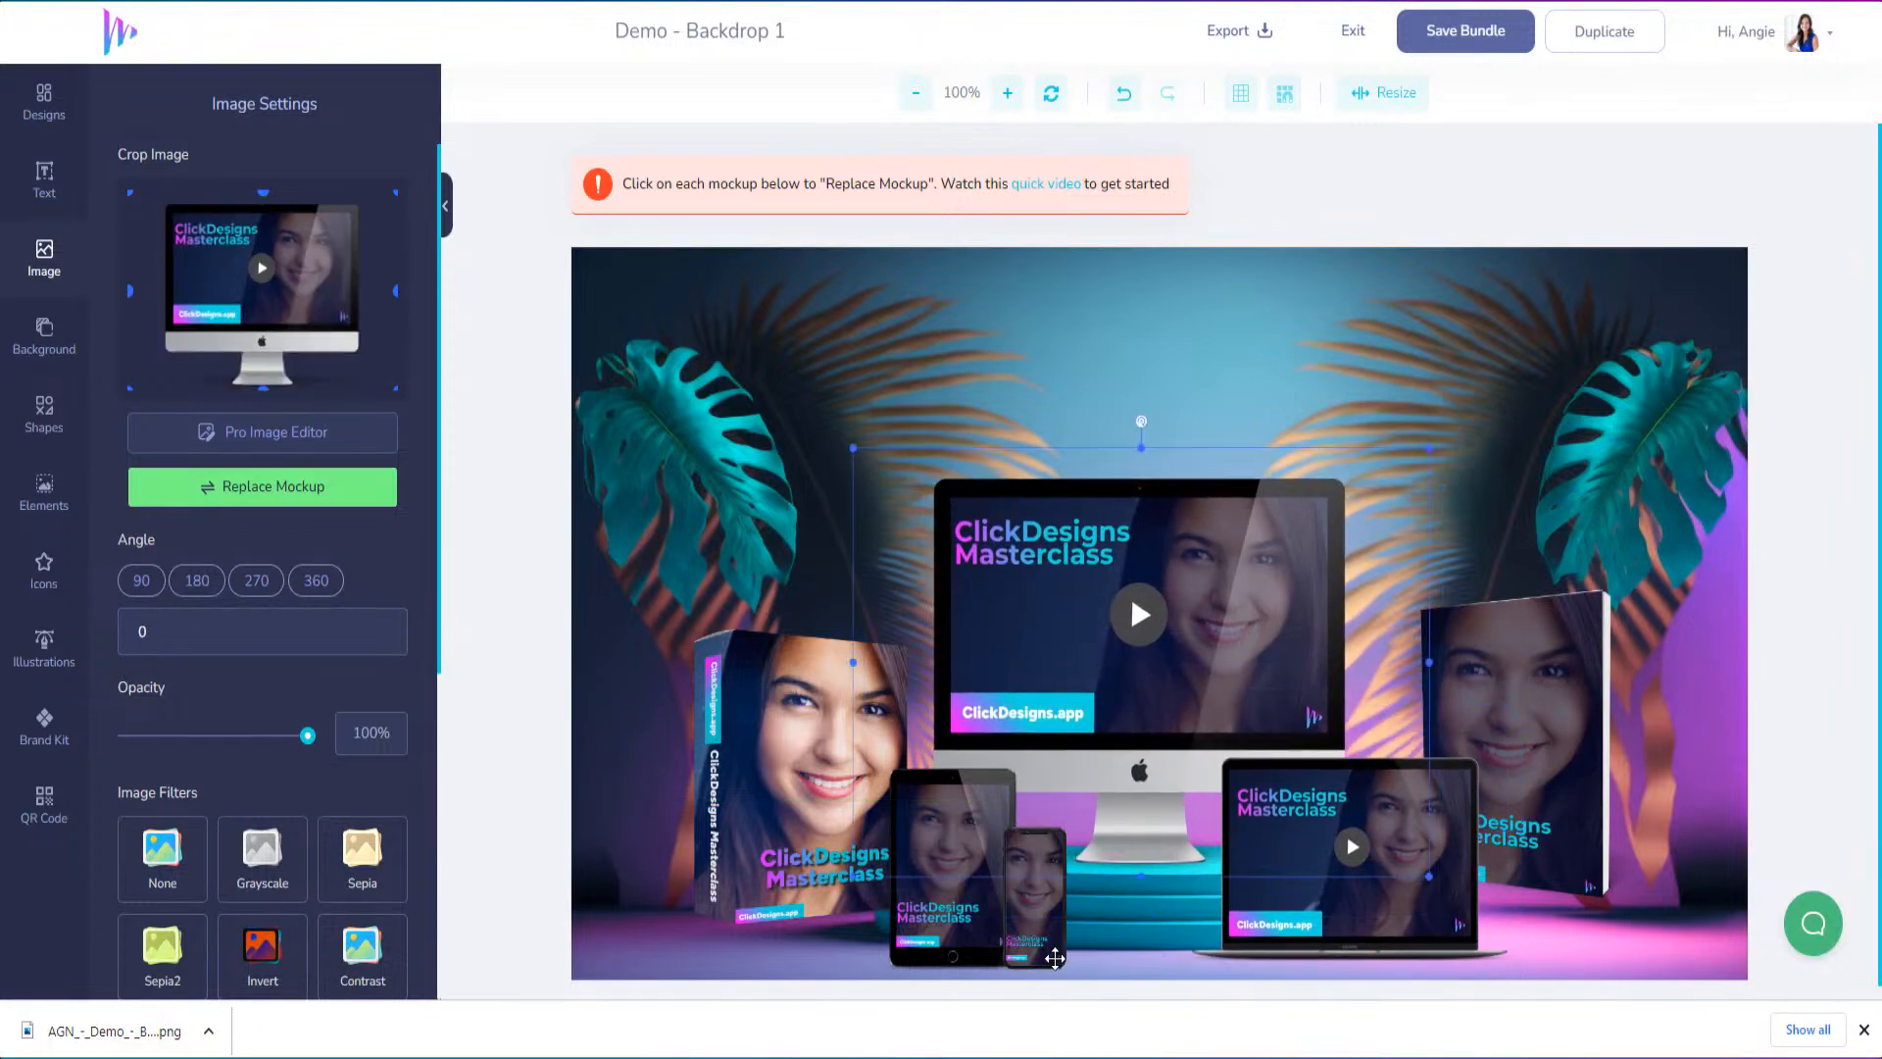
Lower the boxset, laptop and workbook mockups toward the canvas's lower edge so they stand in front of the podium
left_click_drag(724, 821, 760, 879)
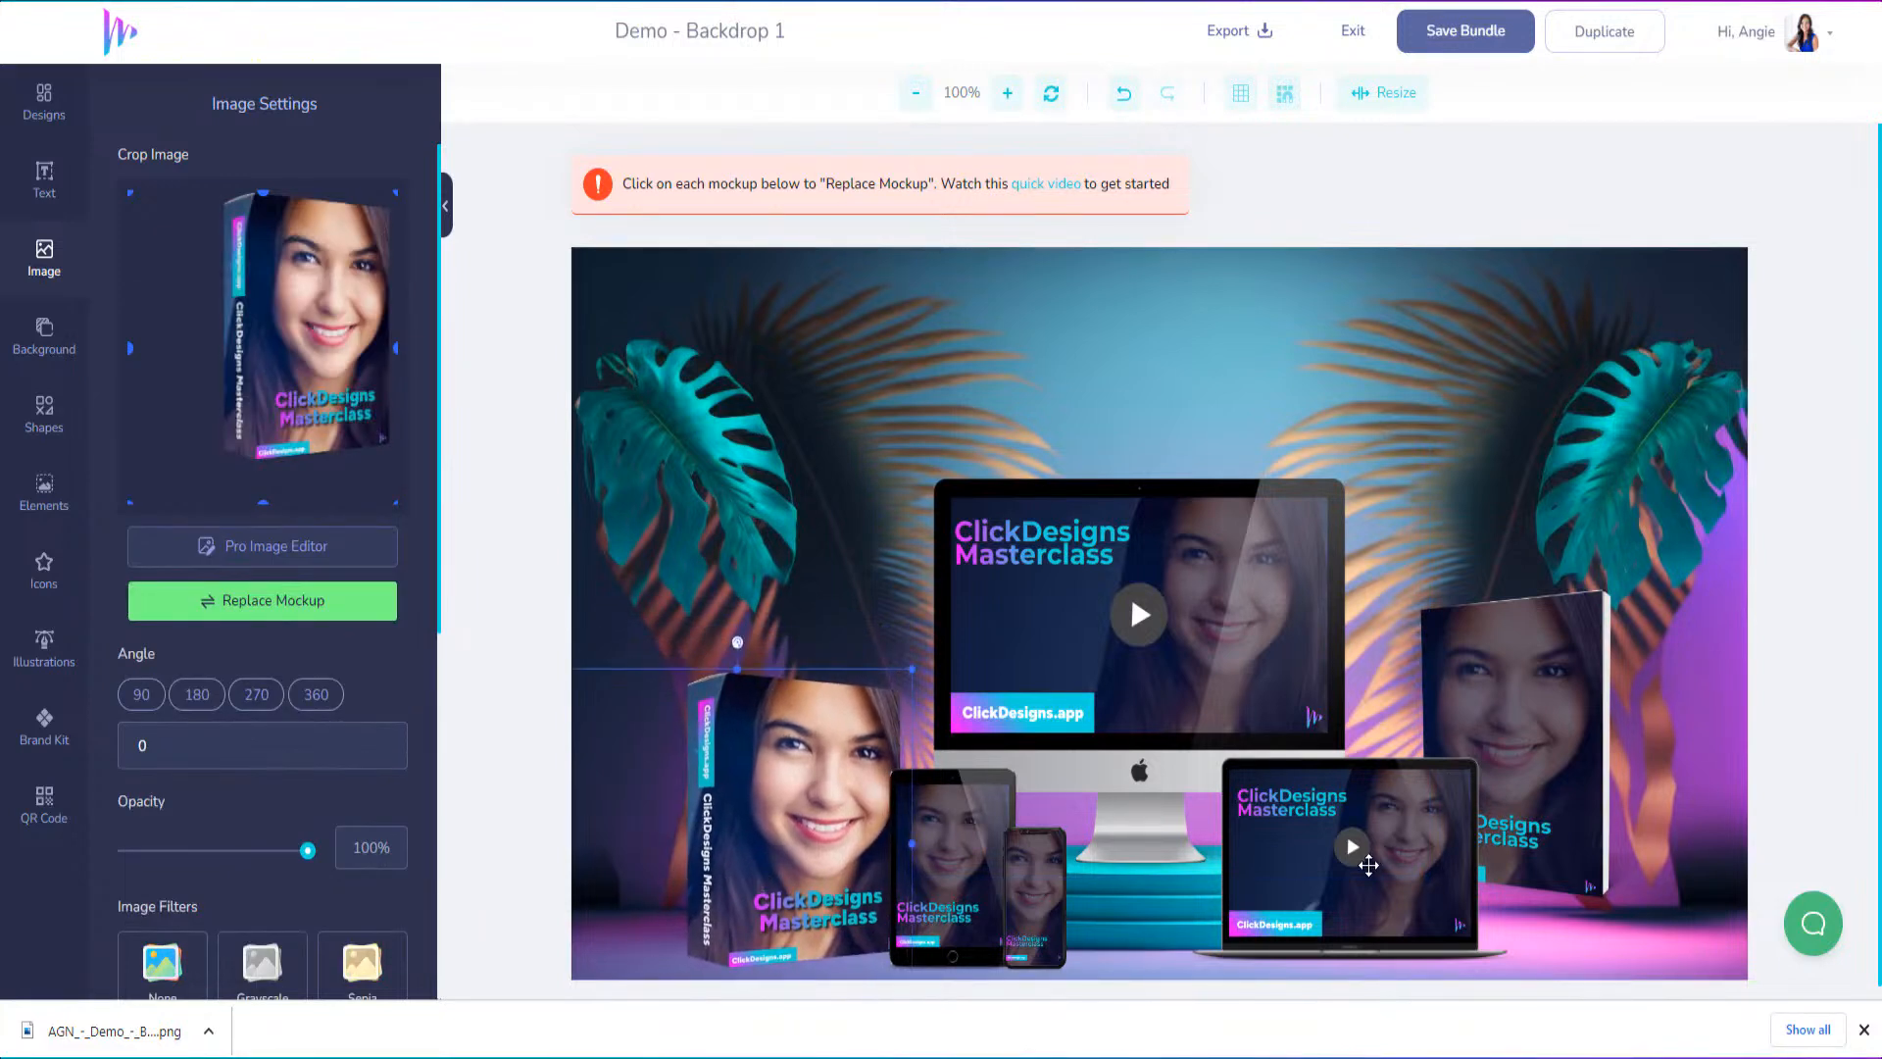
left_click_drag(1443, 835, 1441, 843)
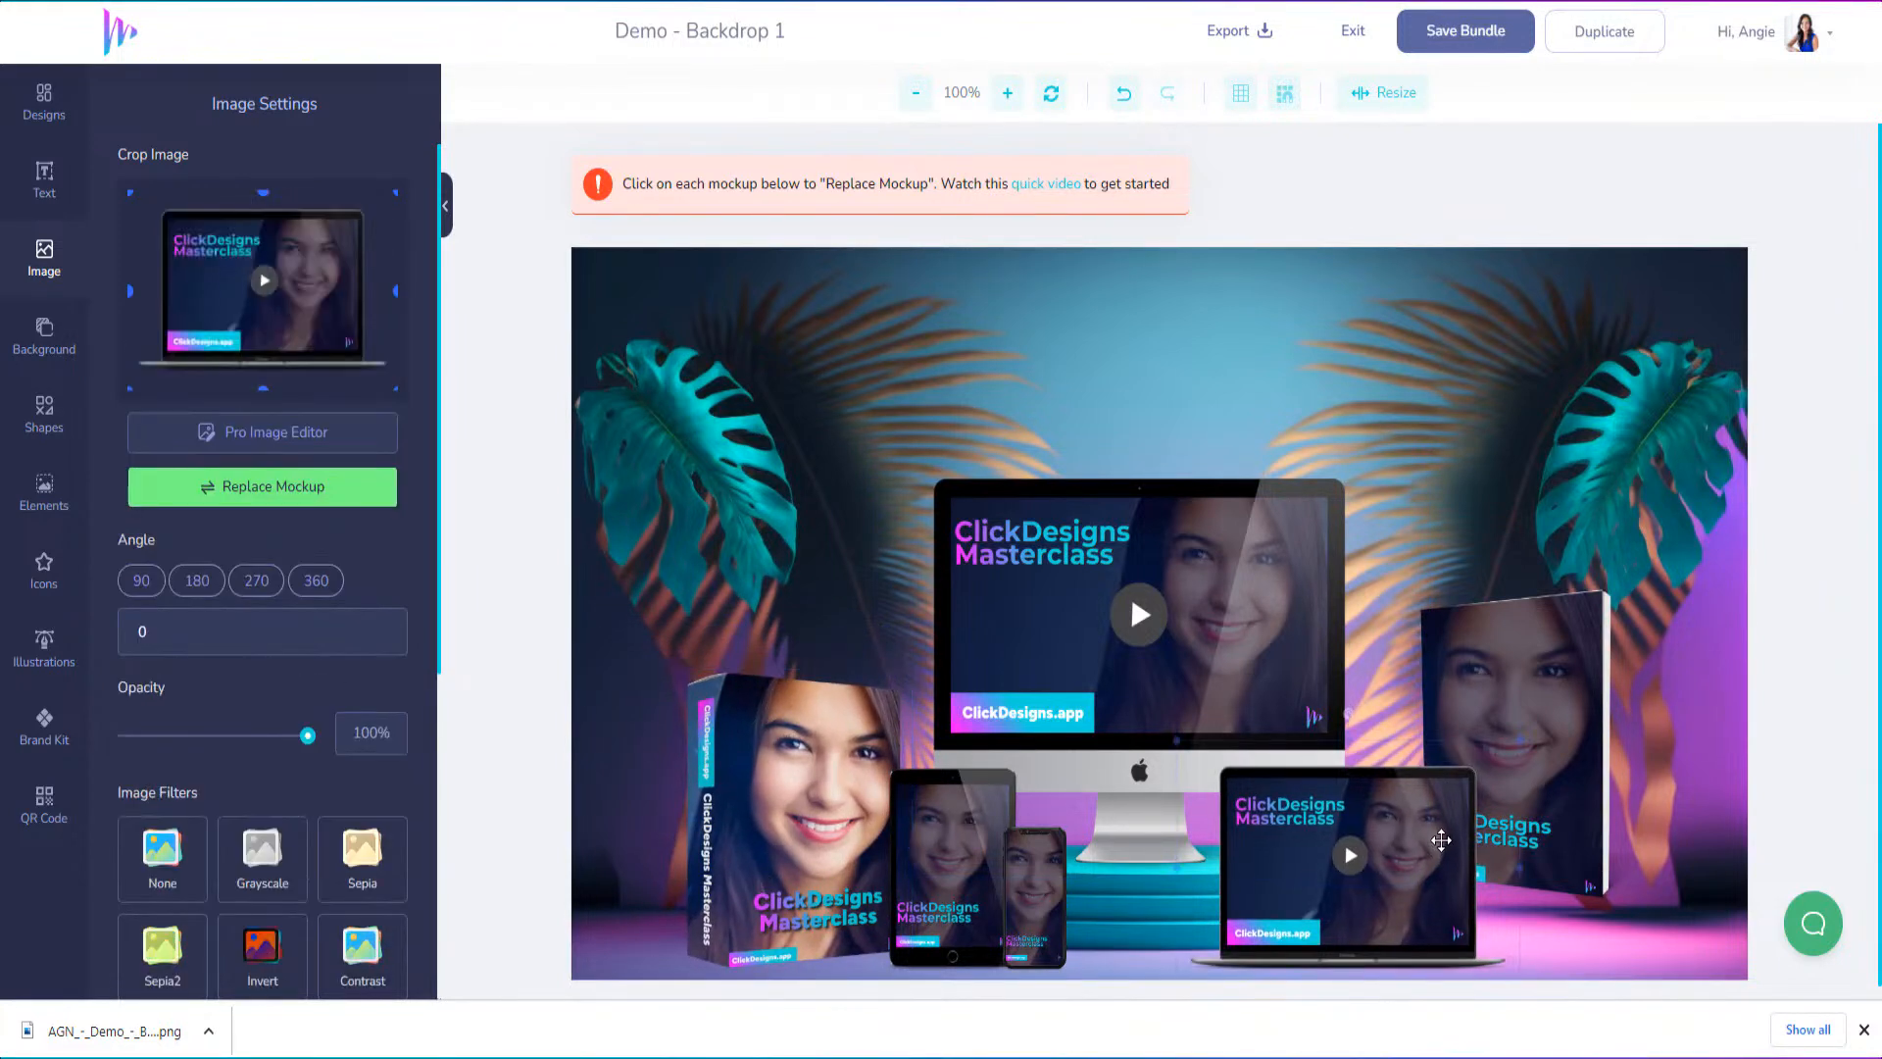
left_click_drag(1550, 778, 1565, 831)
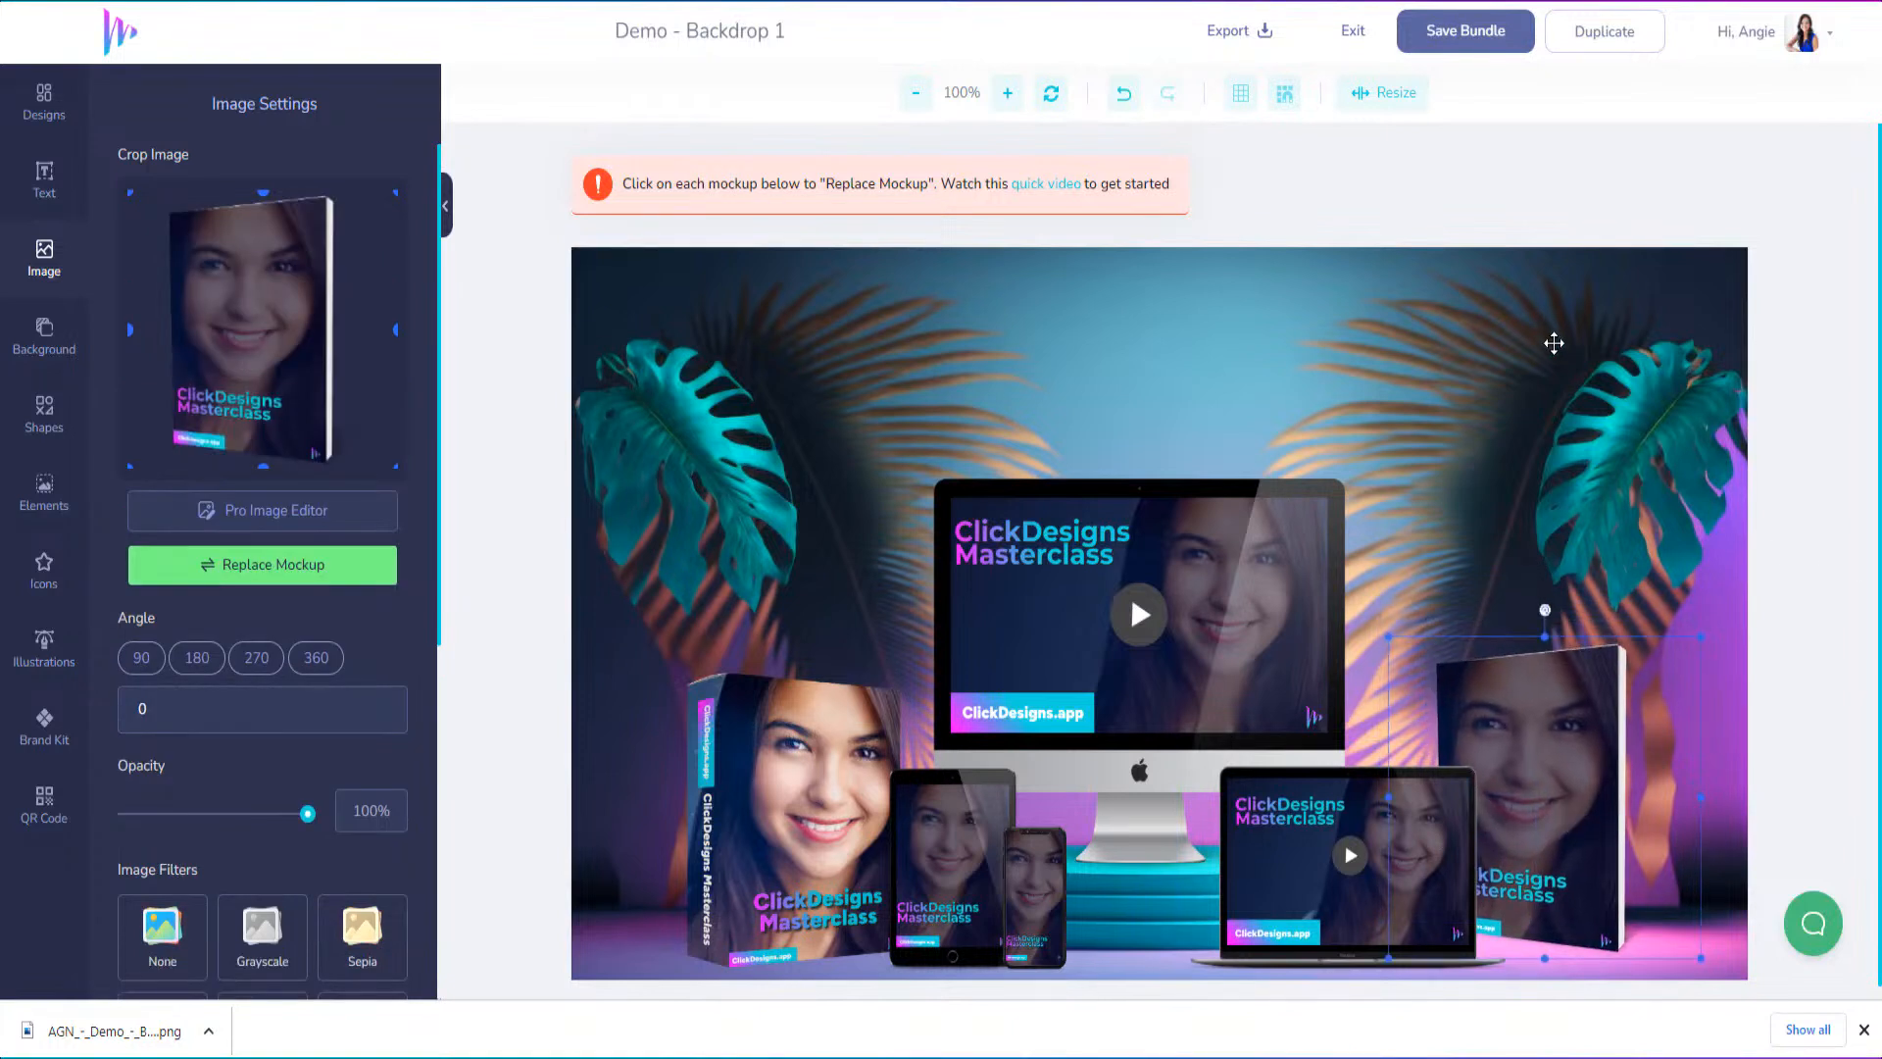
left_click(1553, 342)
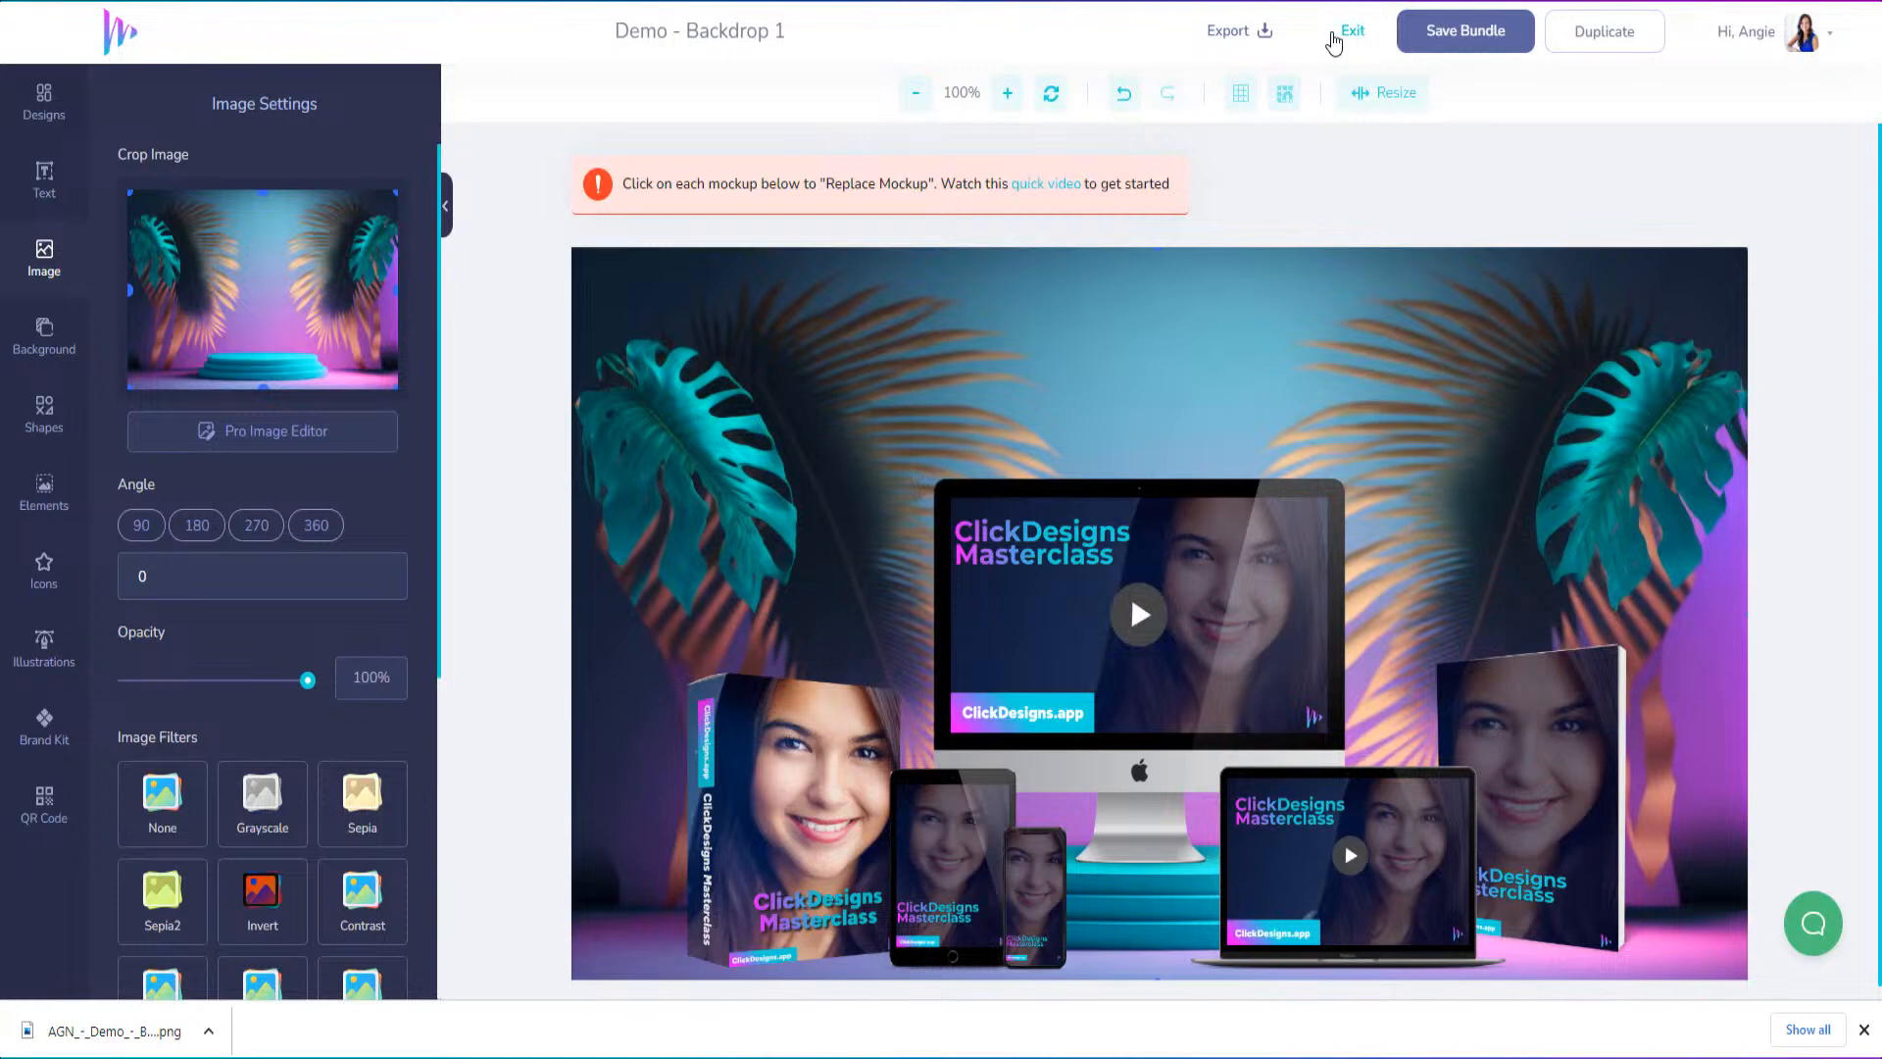
Save the bundle and export "Demo - Backdrop 1" as a PNG at 96 DPI without a watermark
left_click(1441, 35)
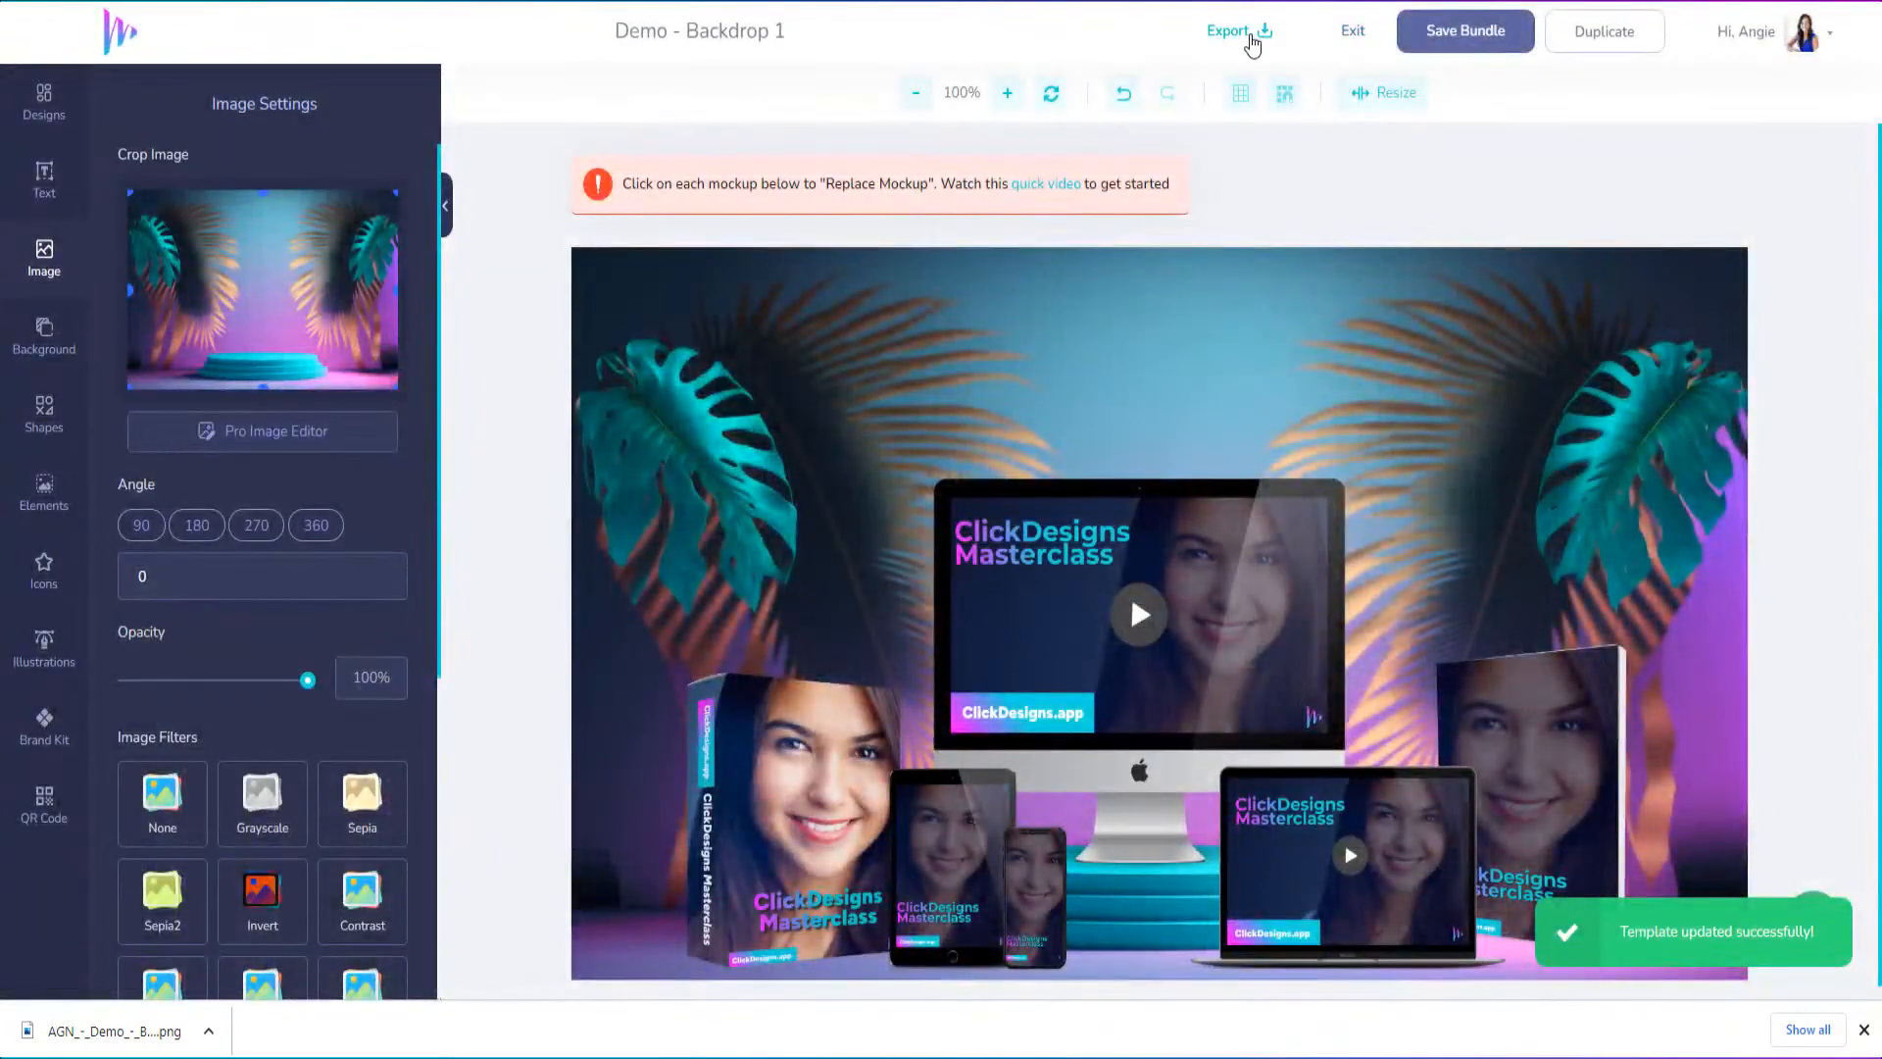
left_click(1261, 41)
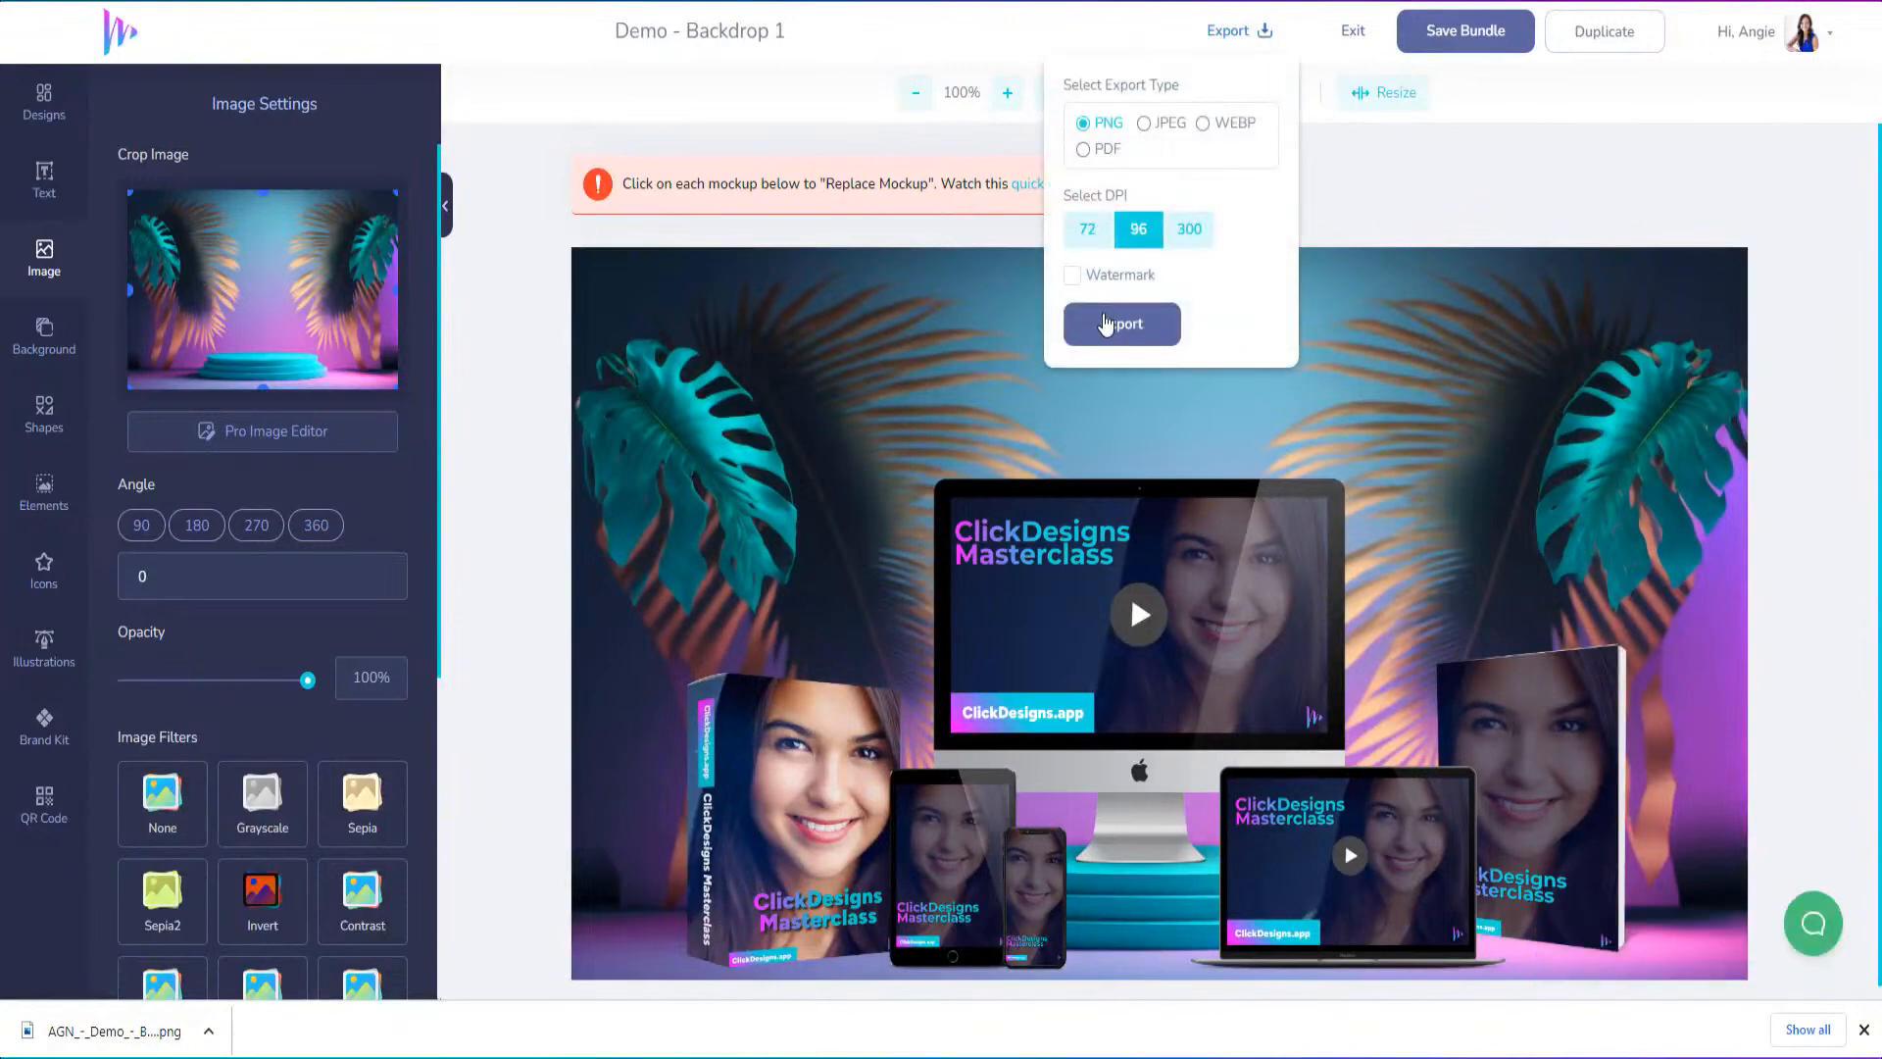
left_click(1105, 323)
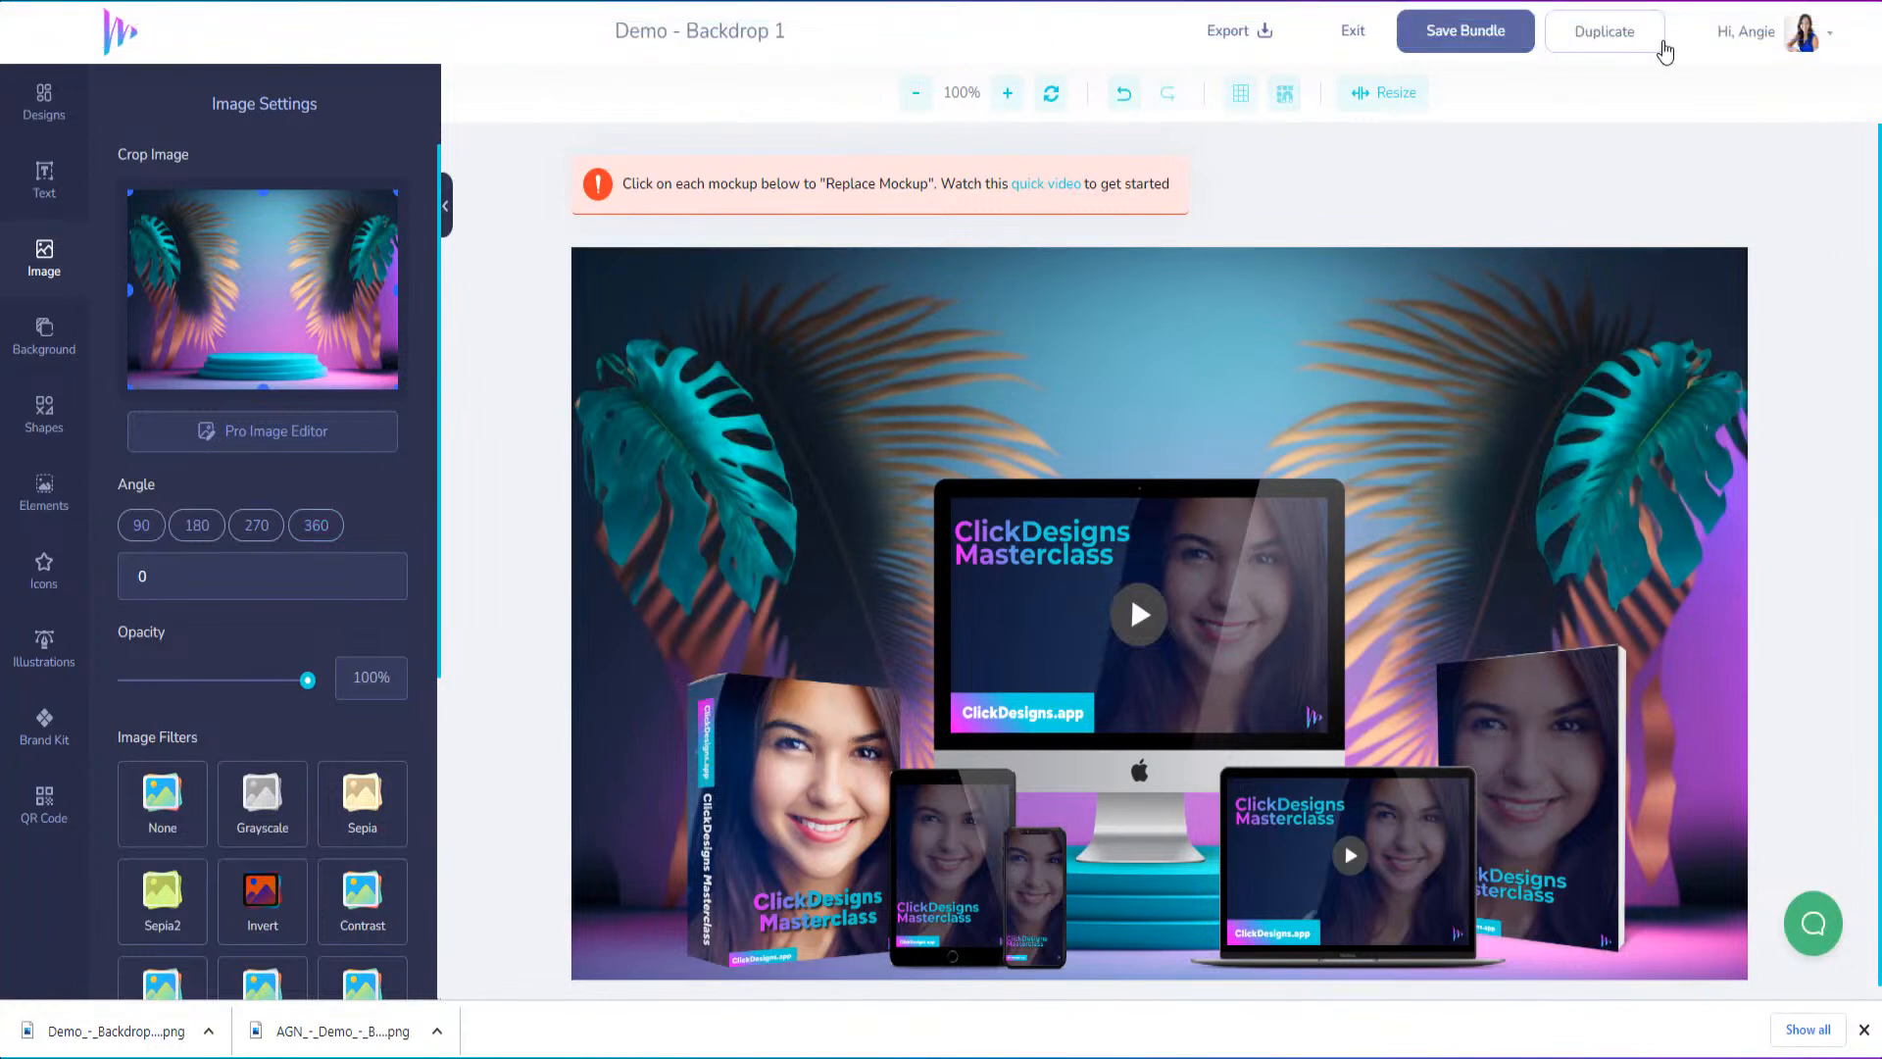
Duplicate the palm-leaf podium design under the name "Demo - Backdrop 2"
left_click(1651, 46)
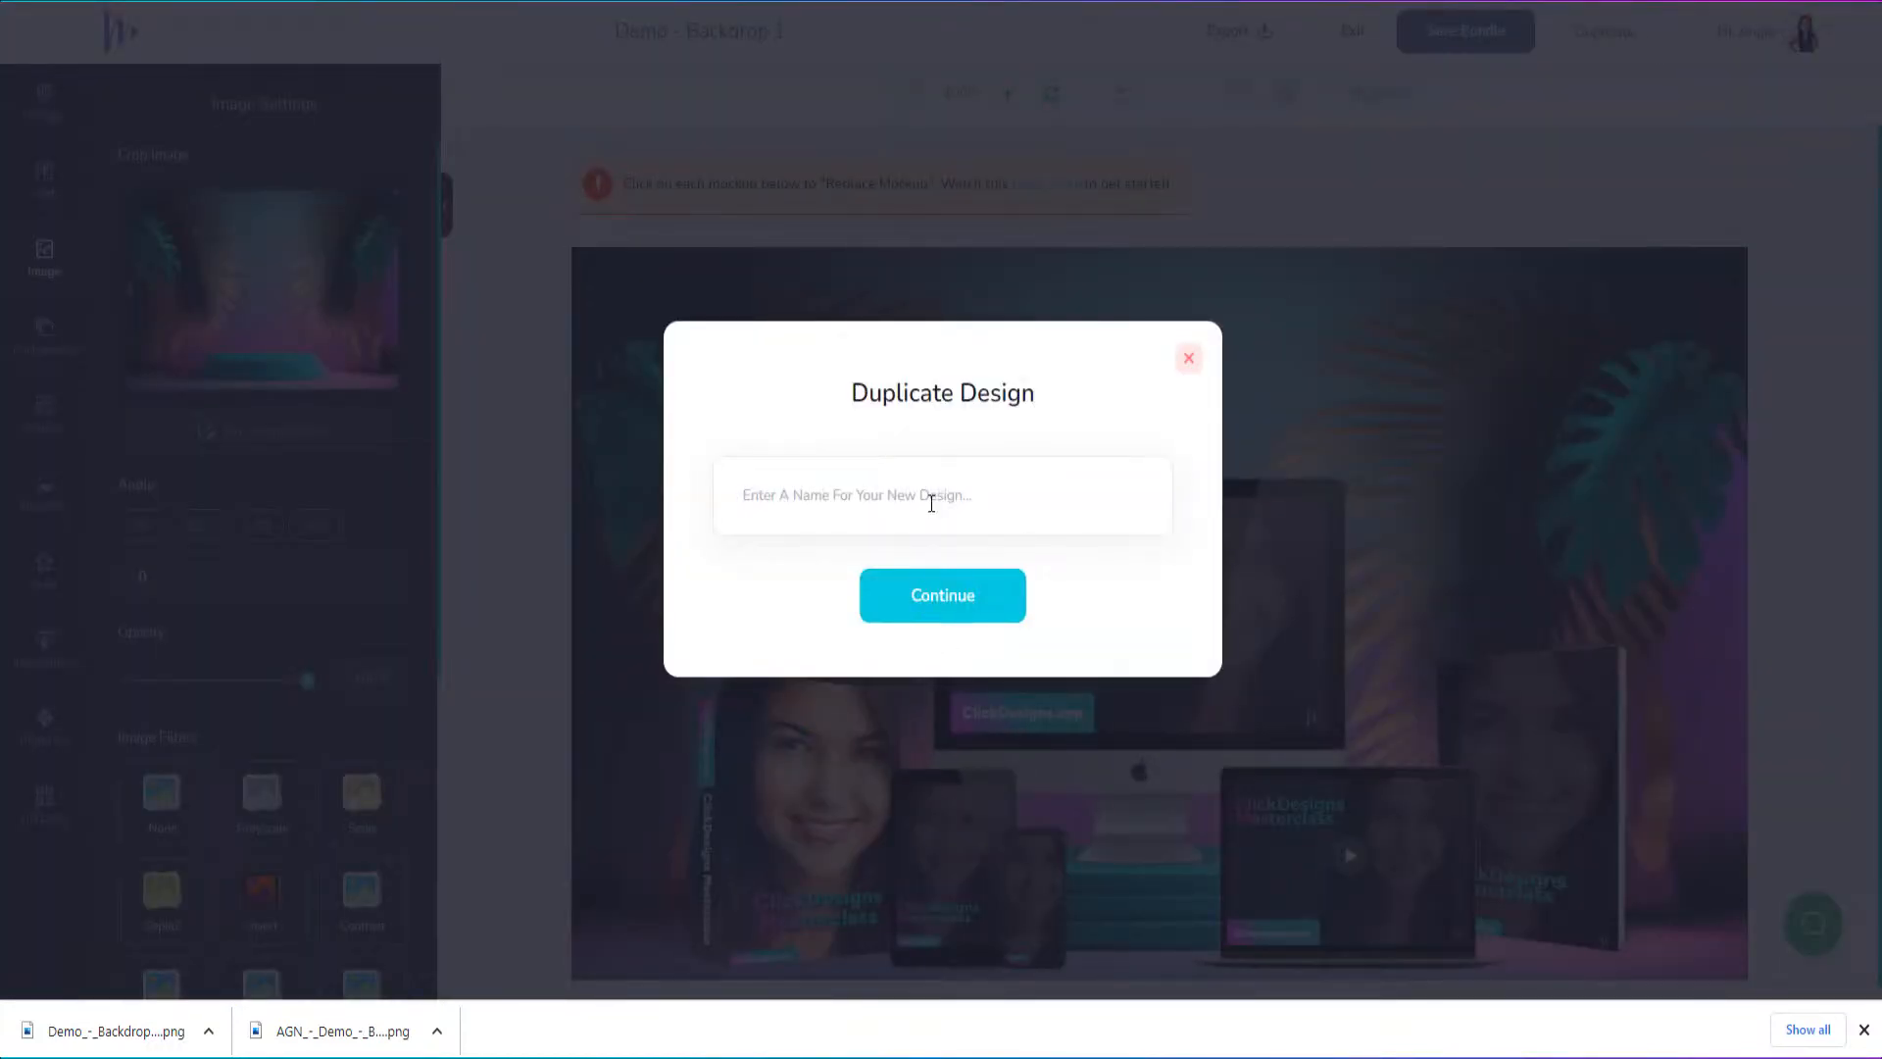
left_click(931, 502)
type("Demo - Backdrop 2")
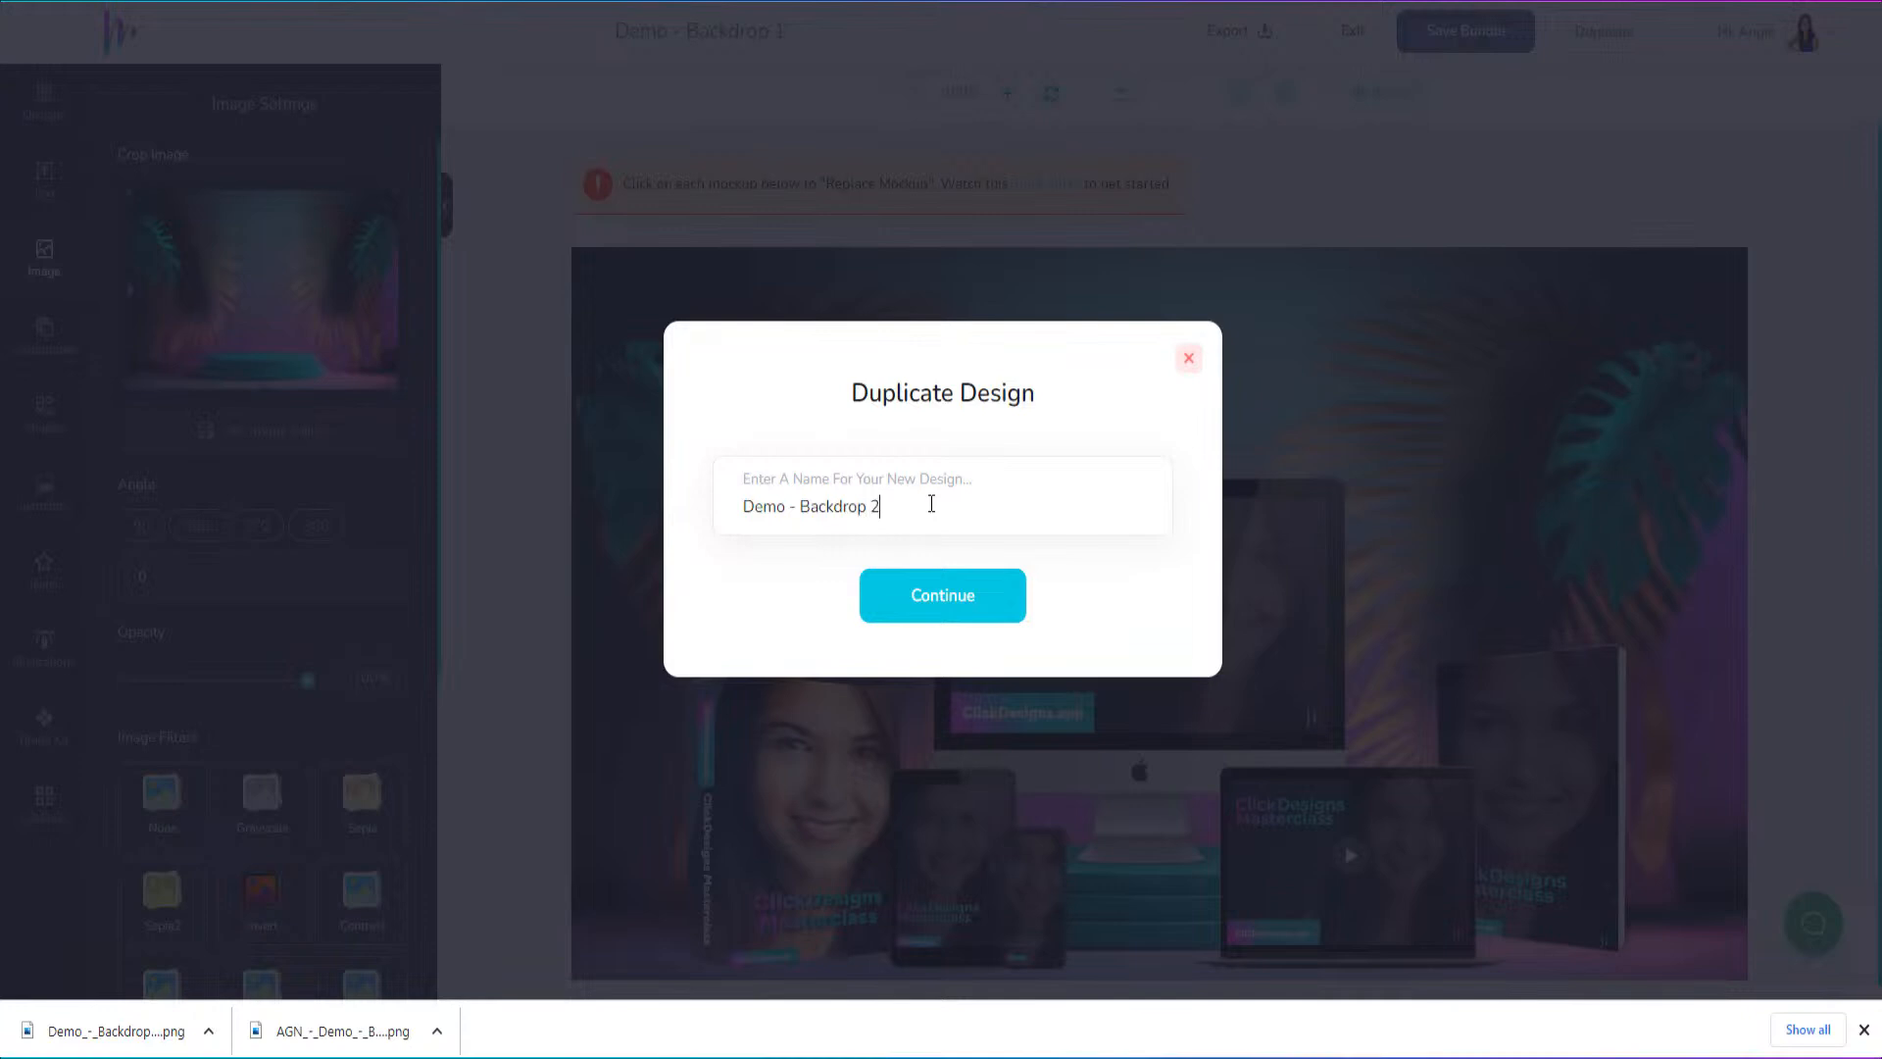
left_click(922, 593)
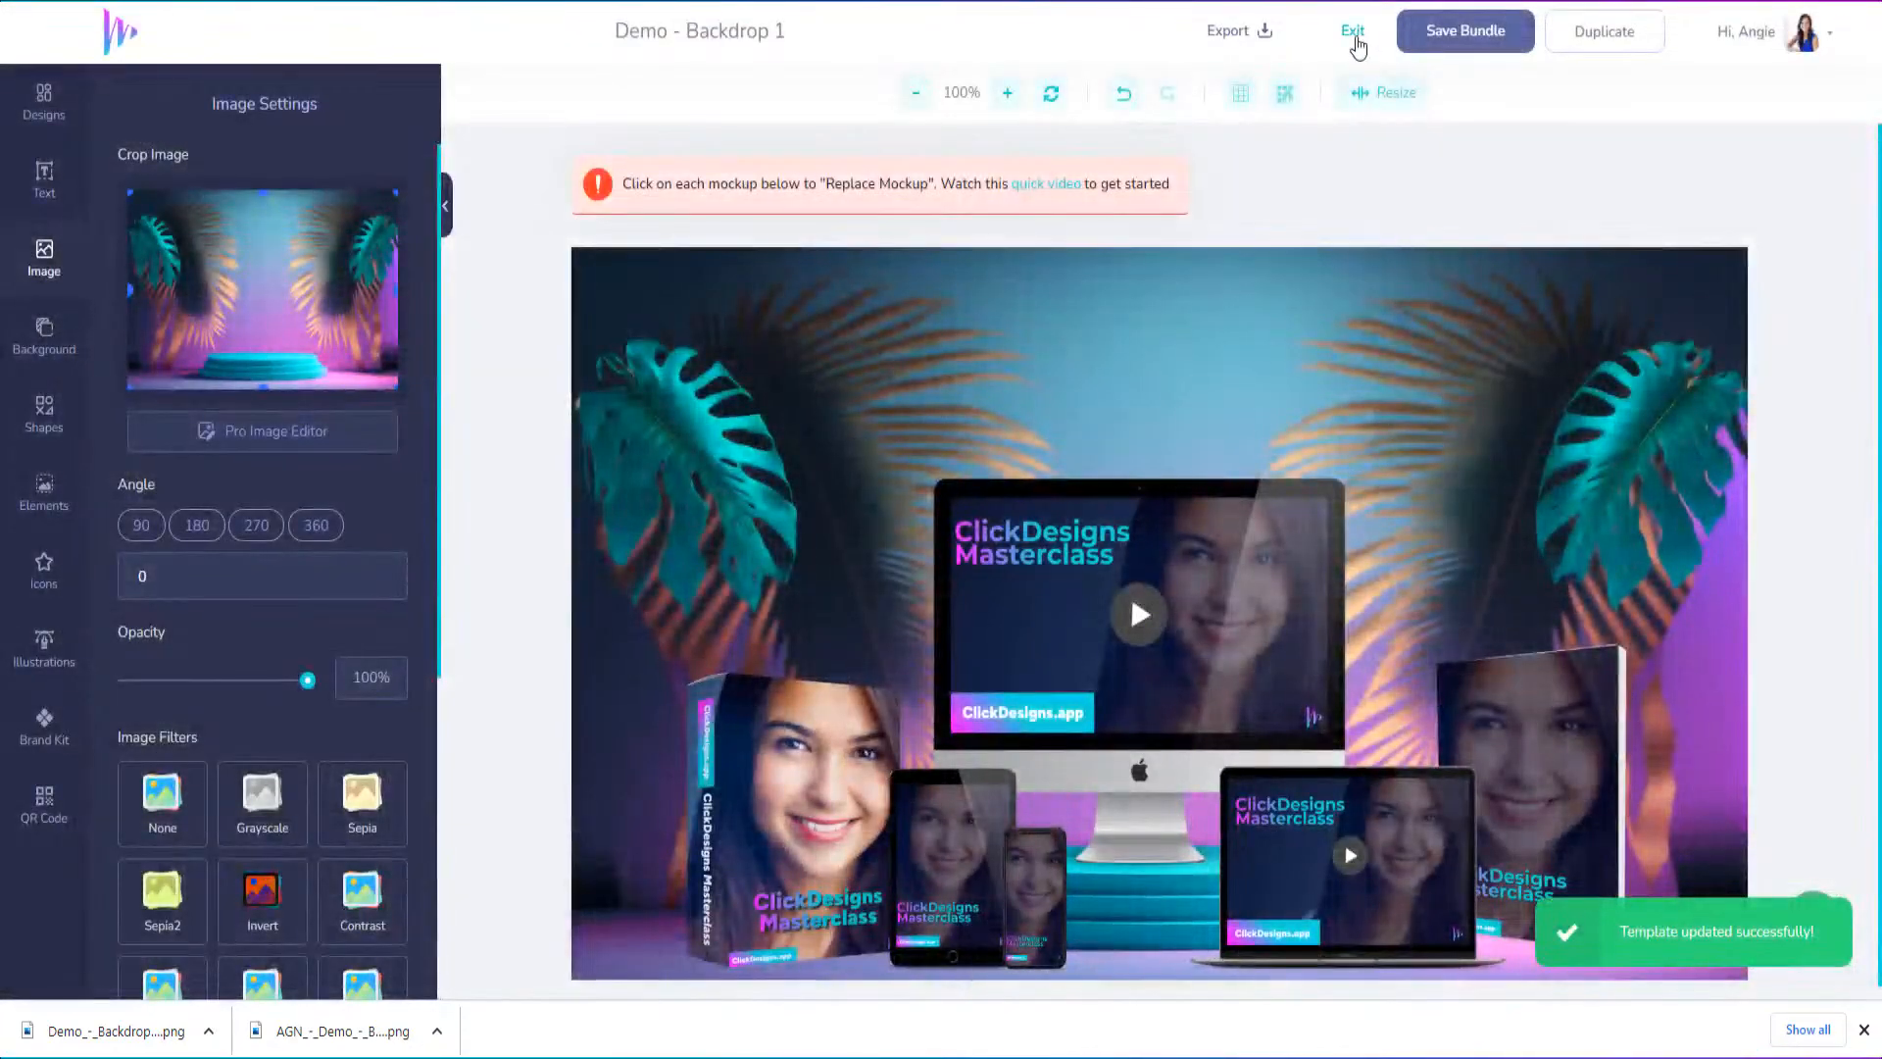
Exit the current design and open "Demo - Backdrop 2" for editing from the saved Bundles designs
left_click(1353, 32)
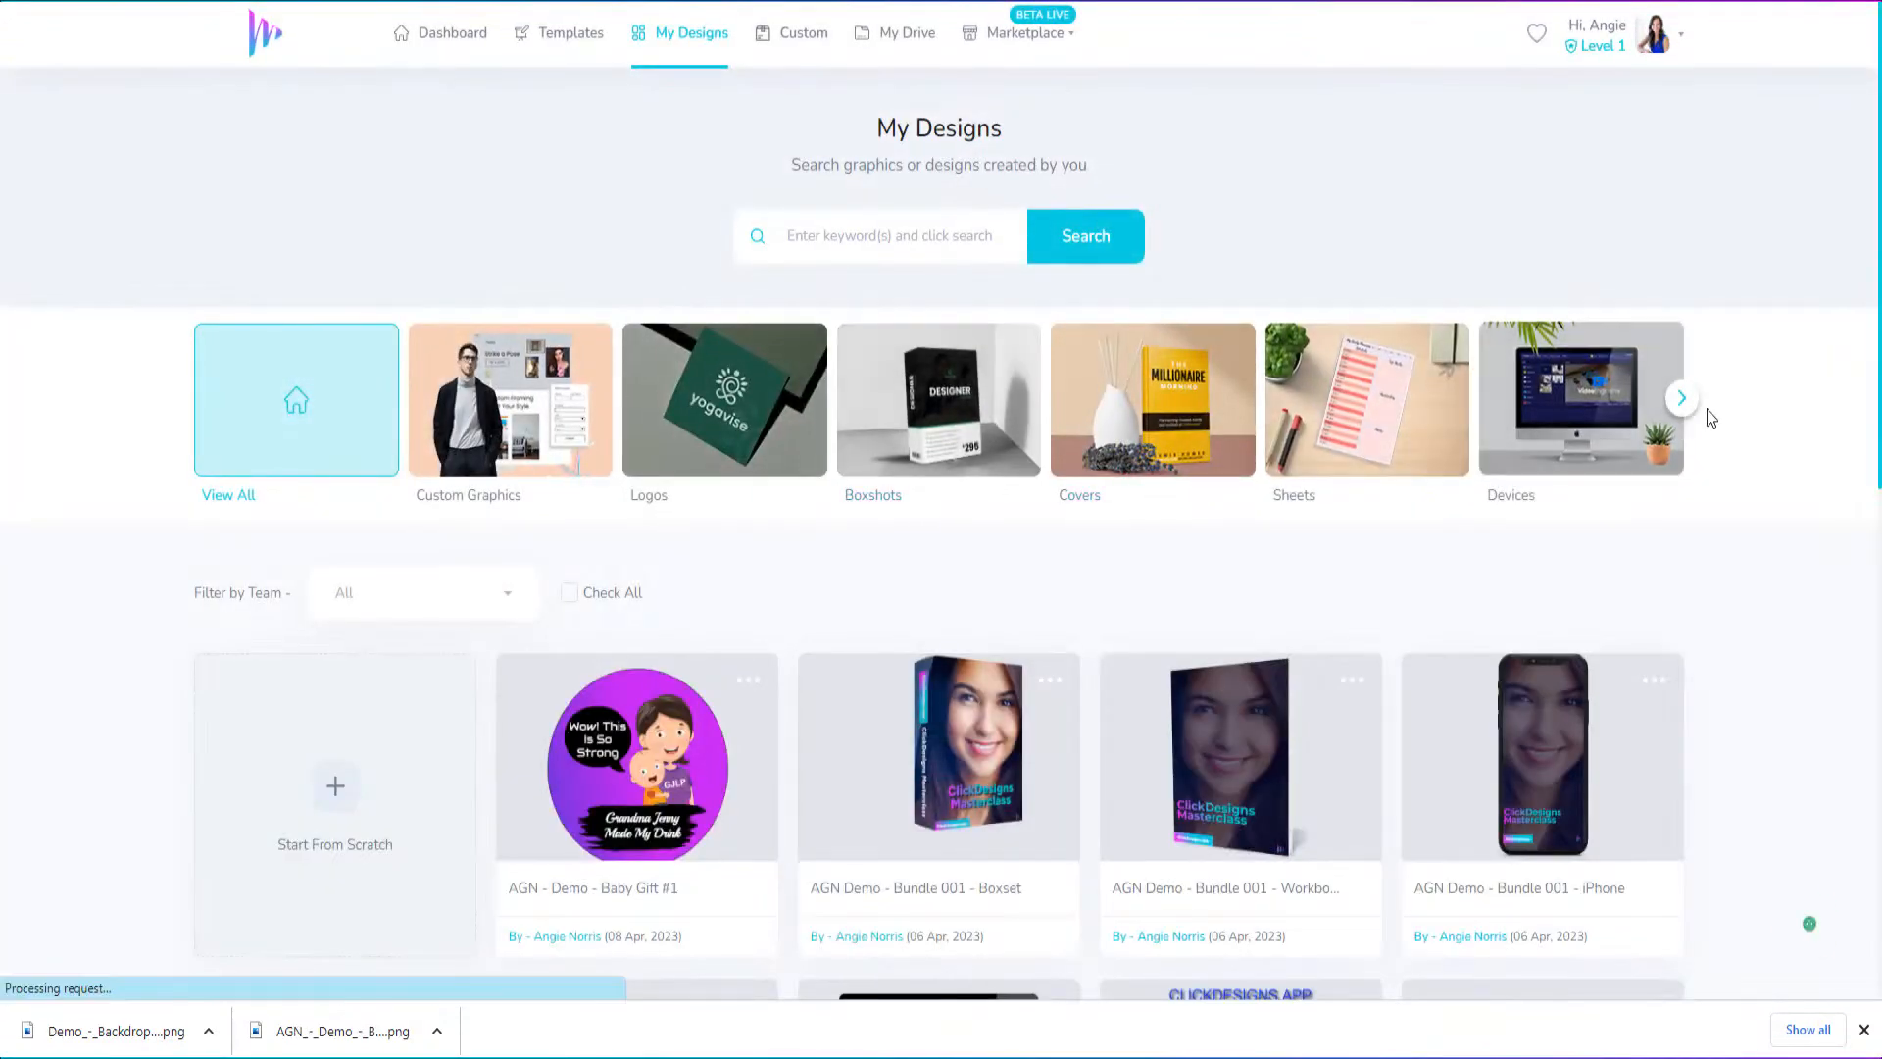
left_click(1675, 404)
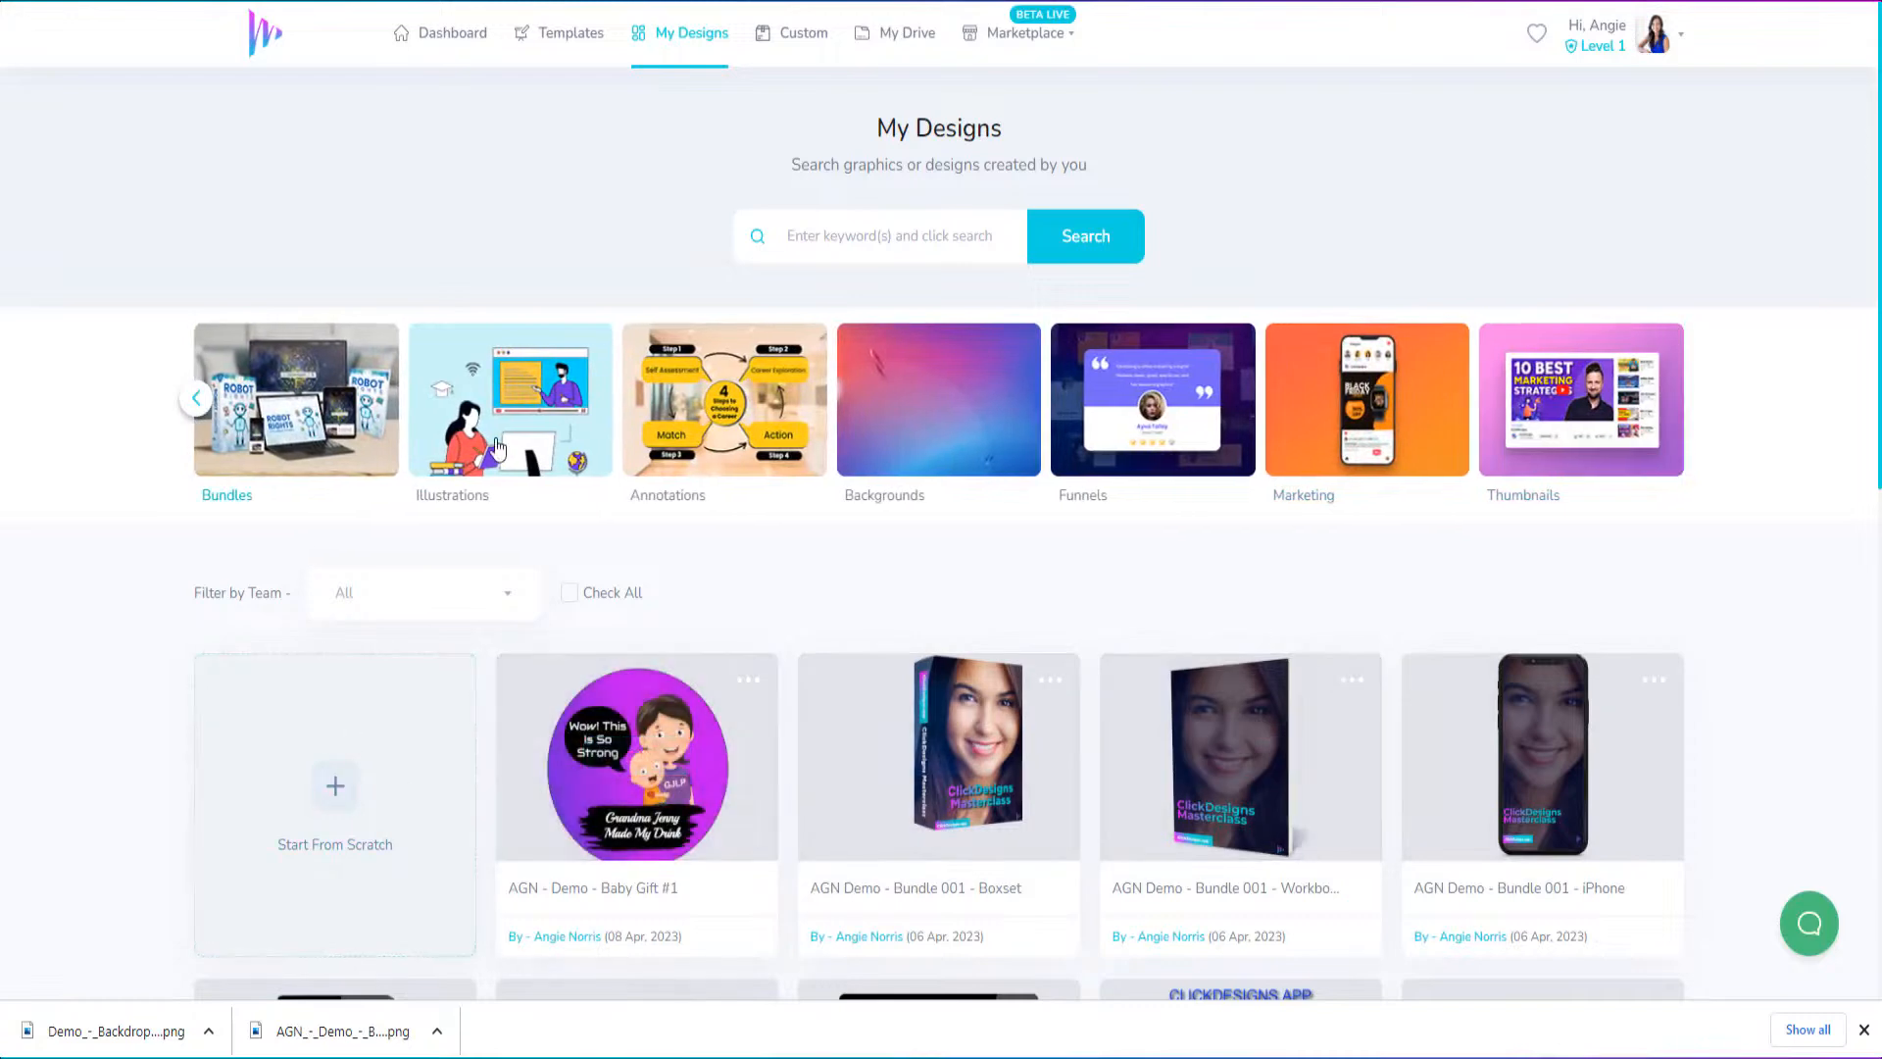
left_click(353, 422)
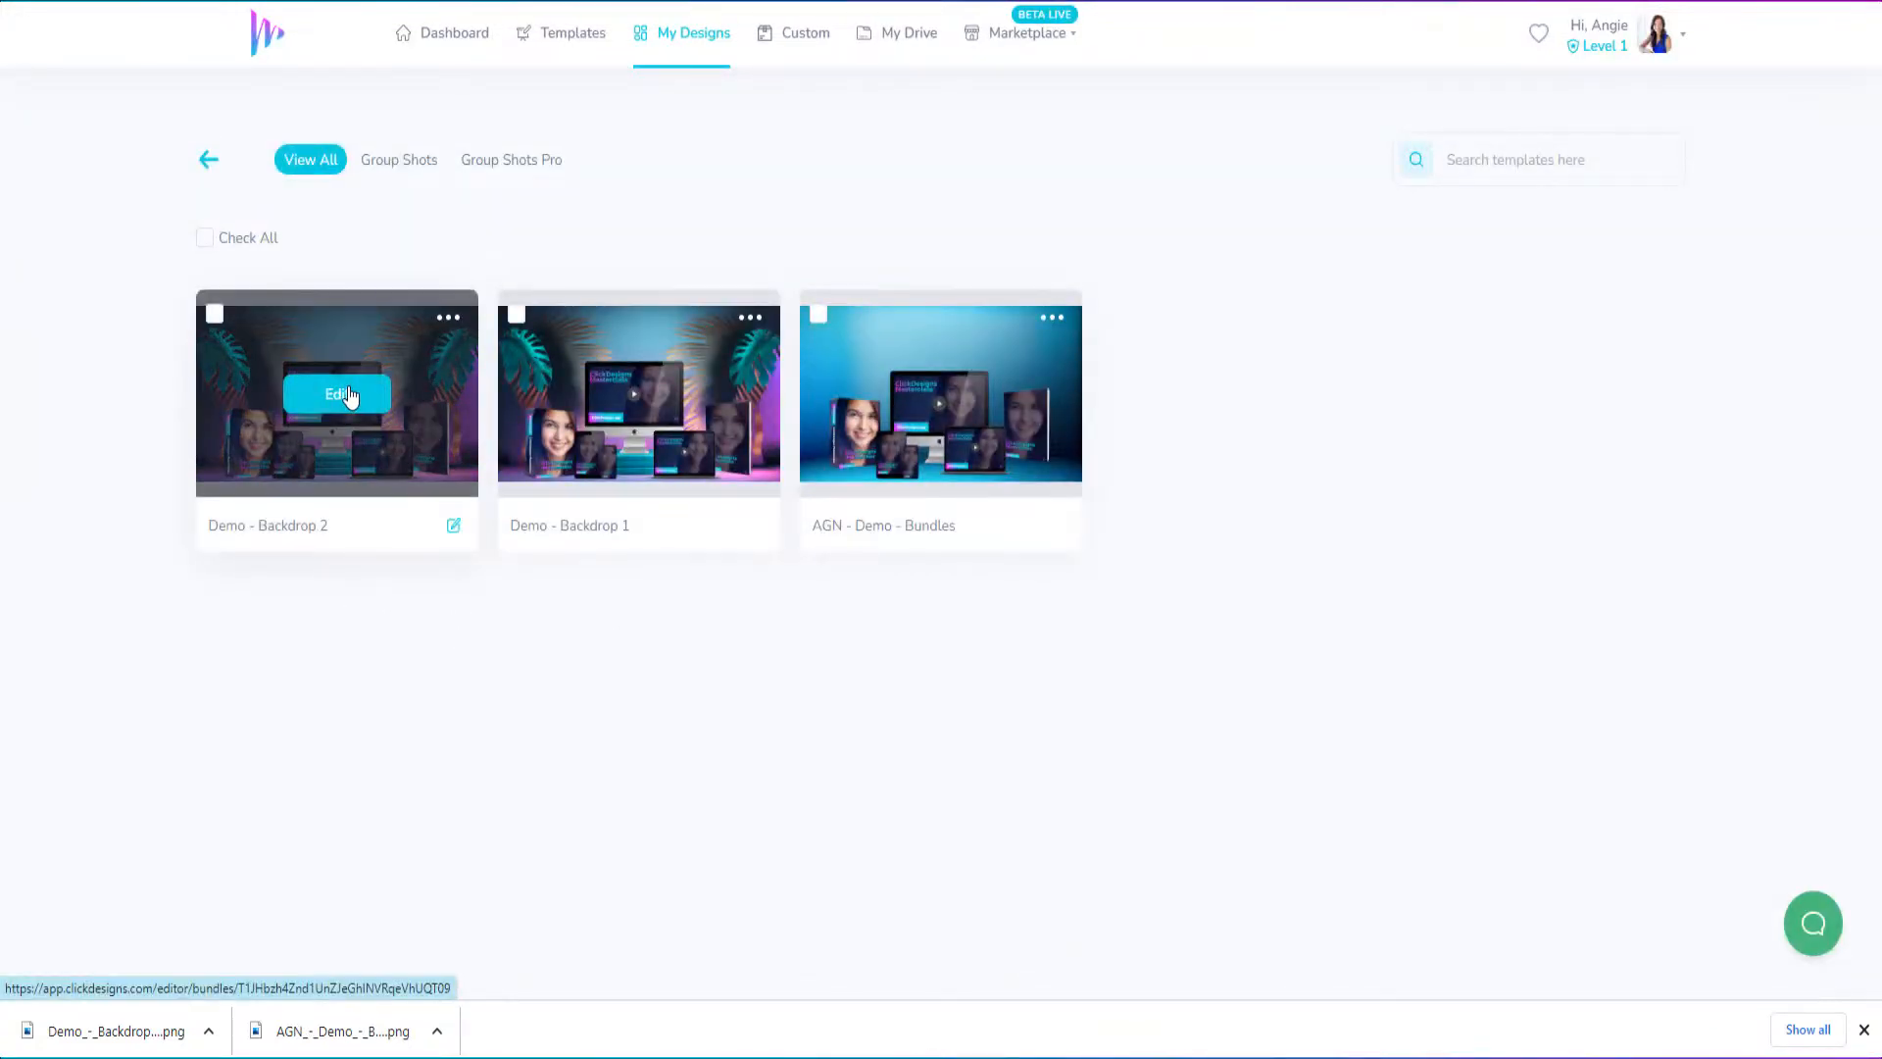
left_click(350, 395)
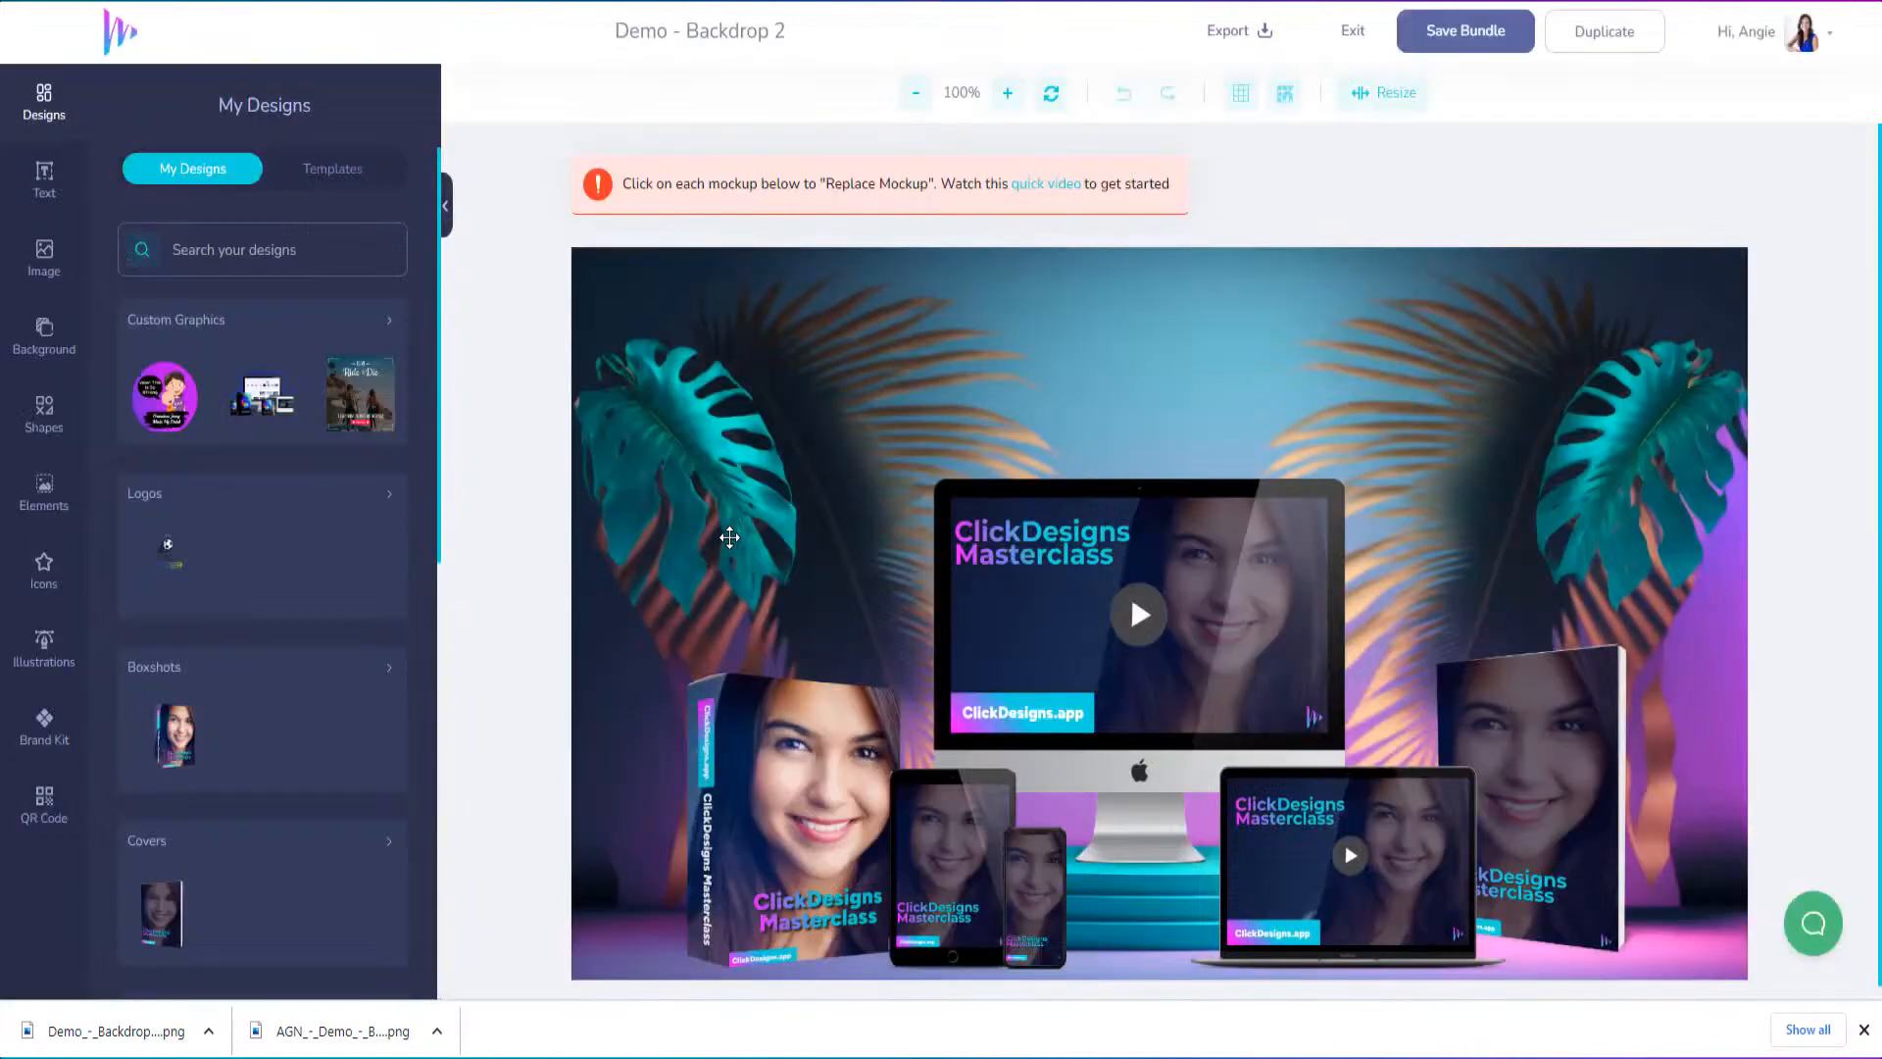
Delete the palm-leaf podium image and the blue backdrop behind it, leaving only the product mockups on the canvas
left_click(1372, 275)
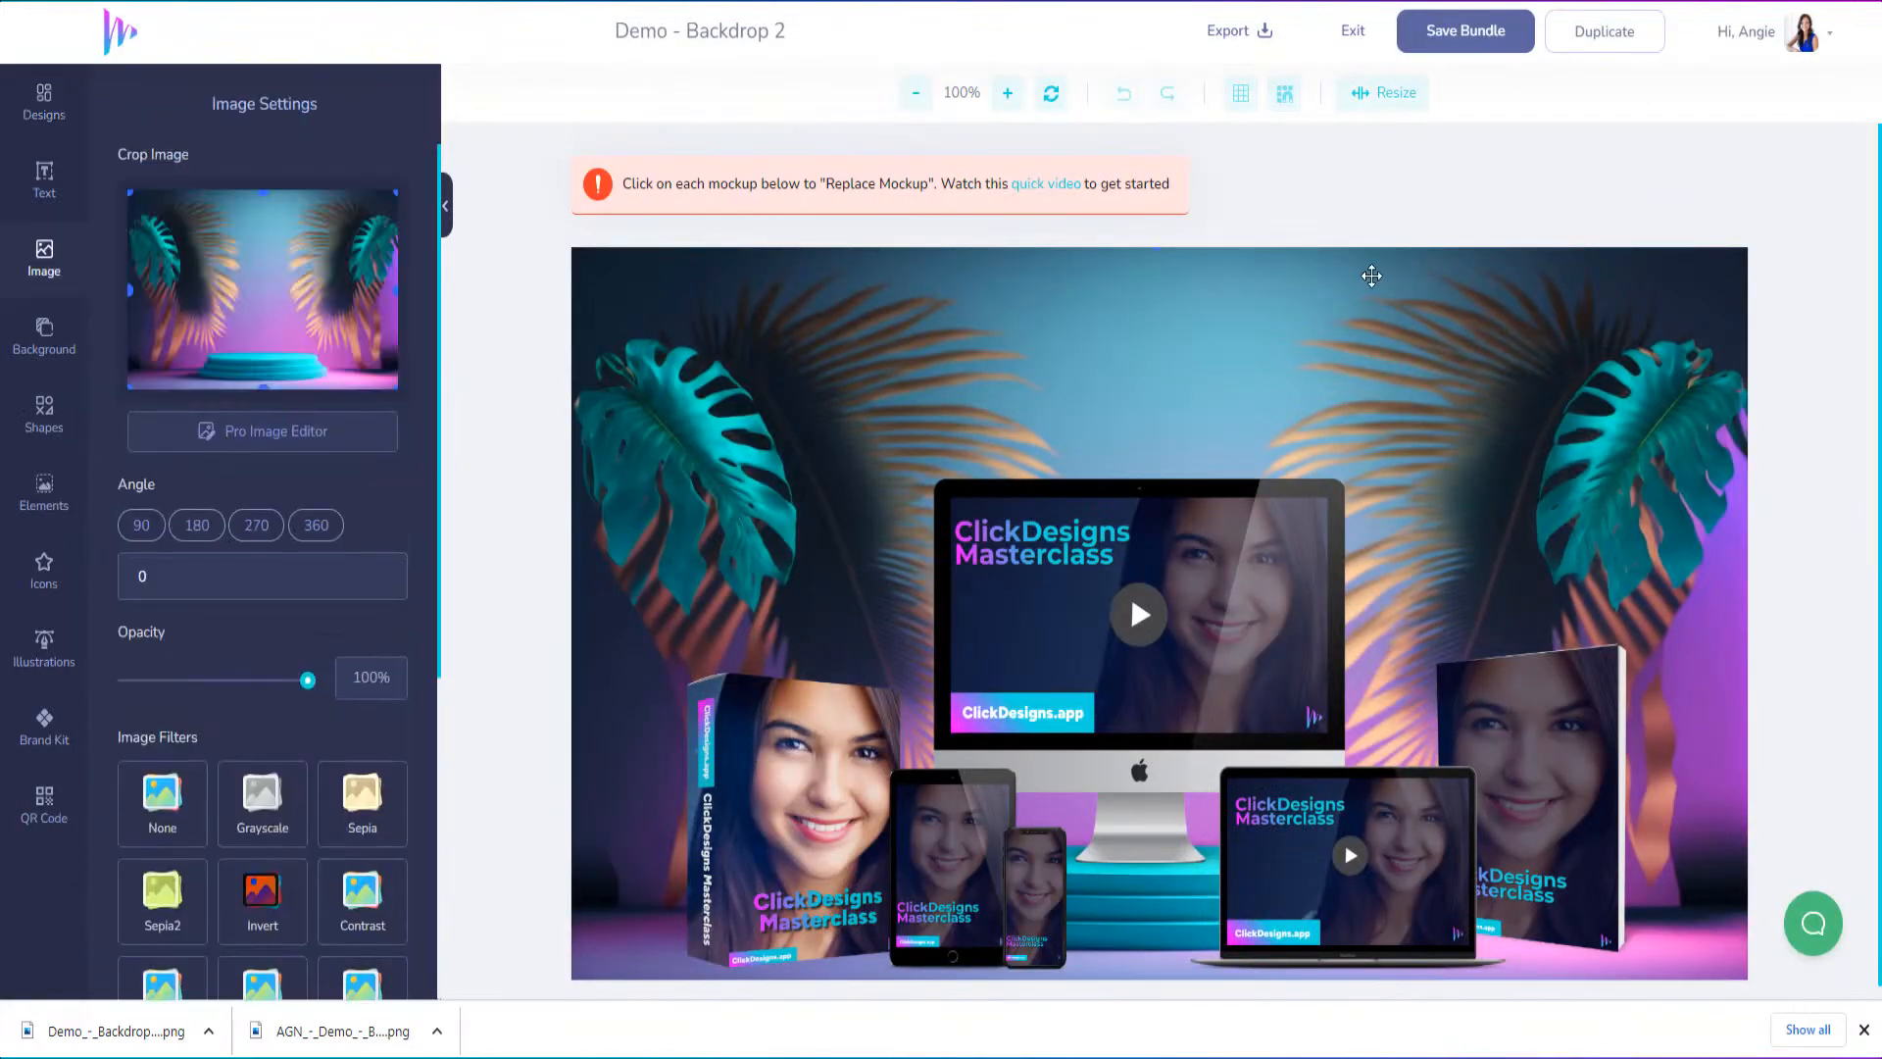
key("Delete")
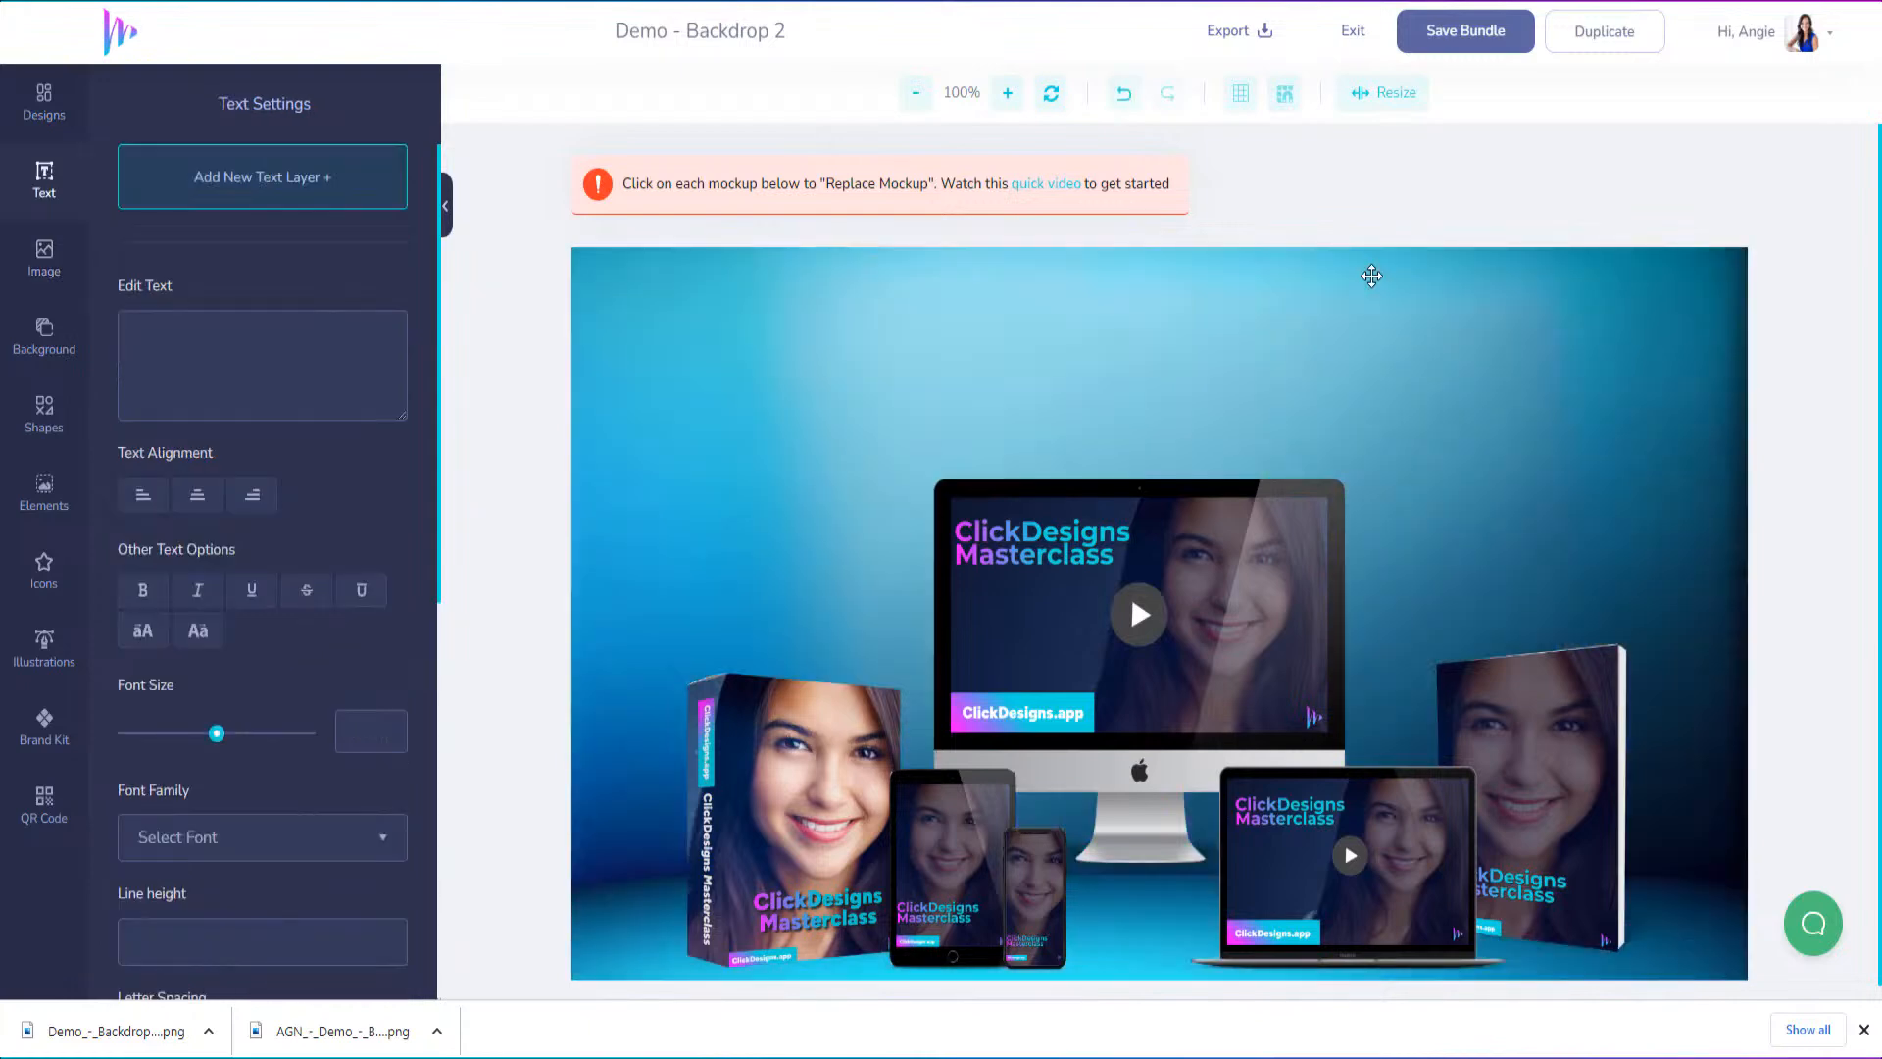
left_click(1303, 305)
key("Delete")
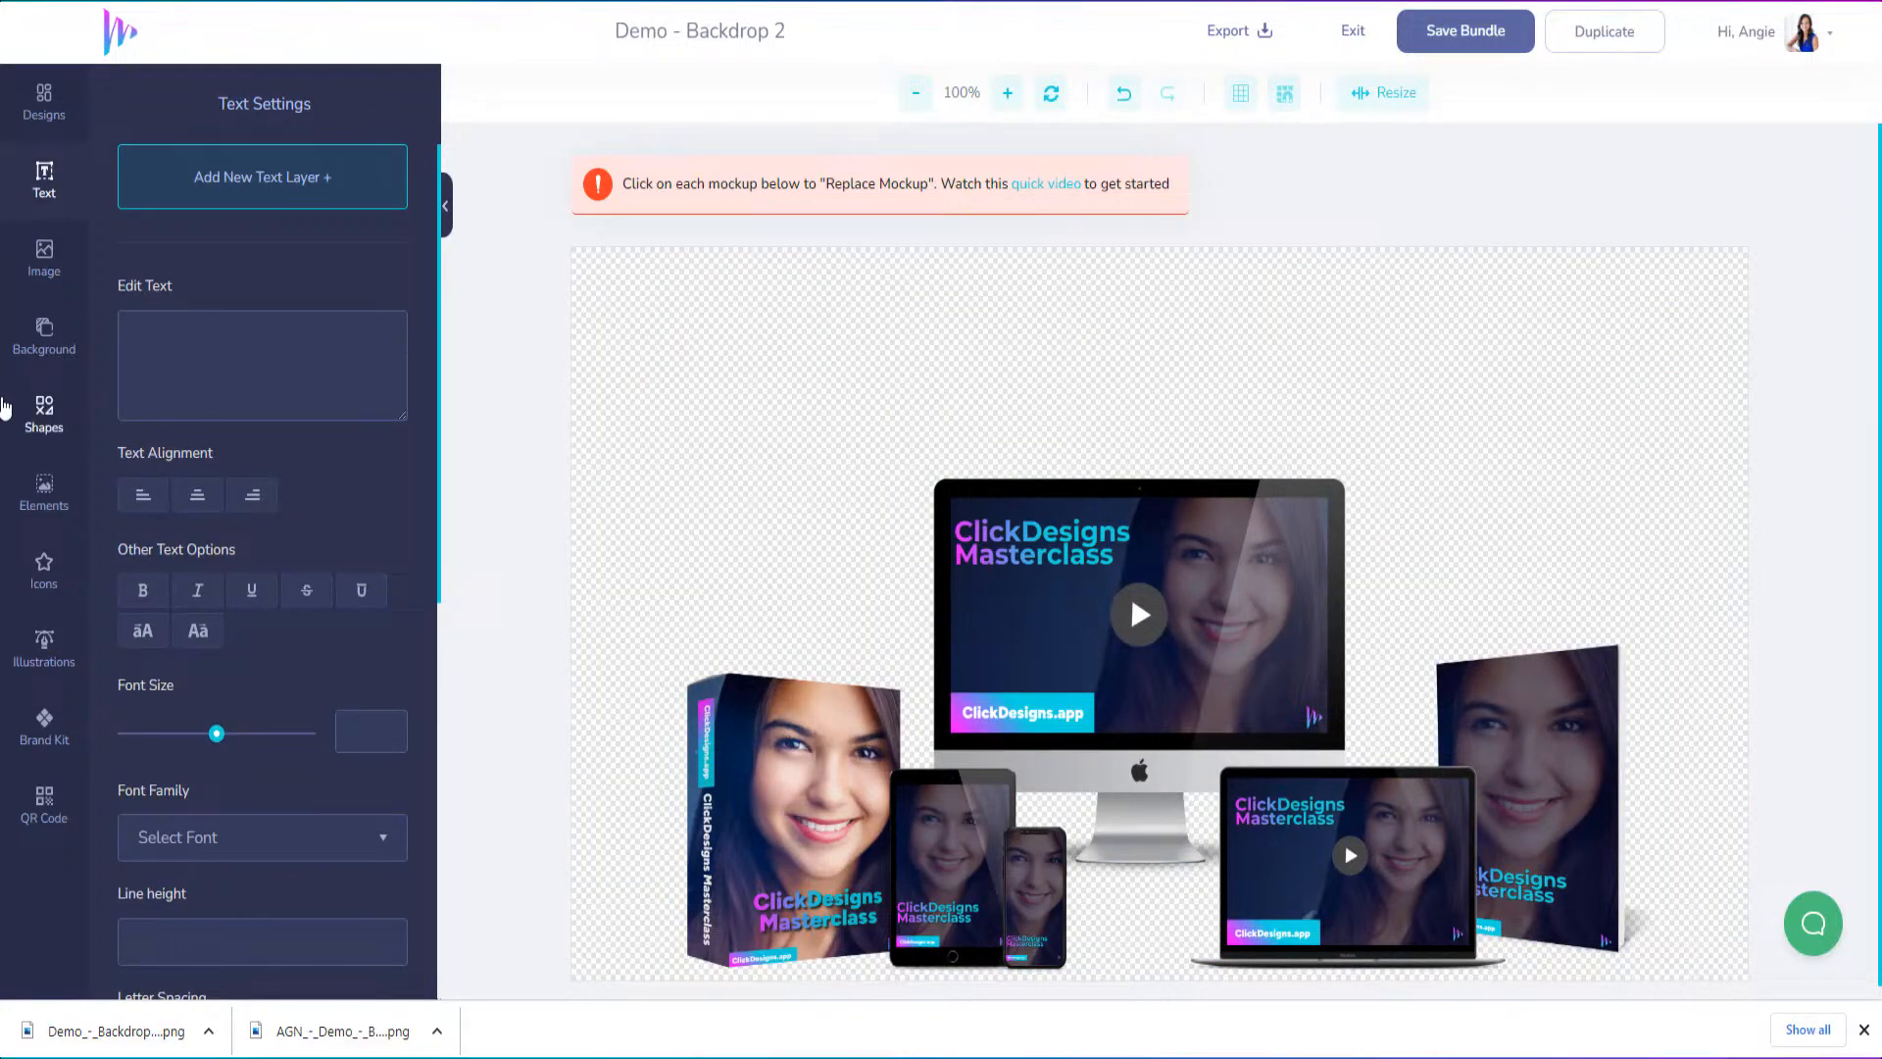
Open the Backgrounds category of the image library
left_click(44, 347)
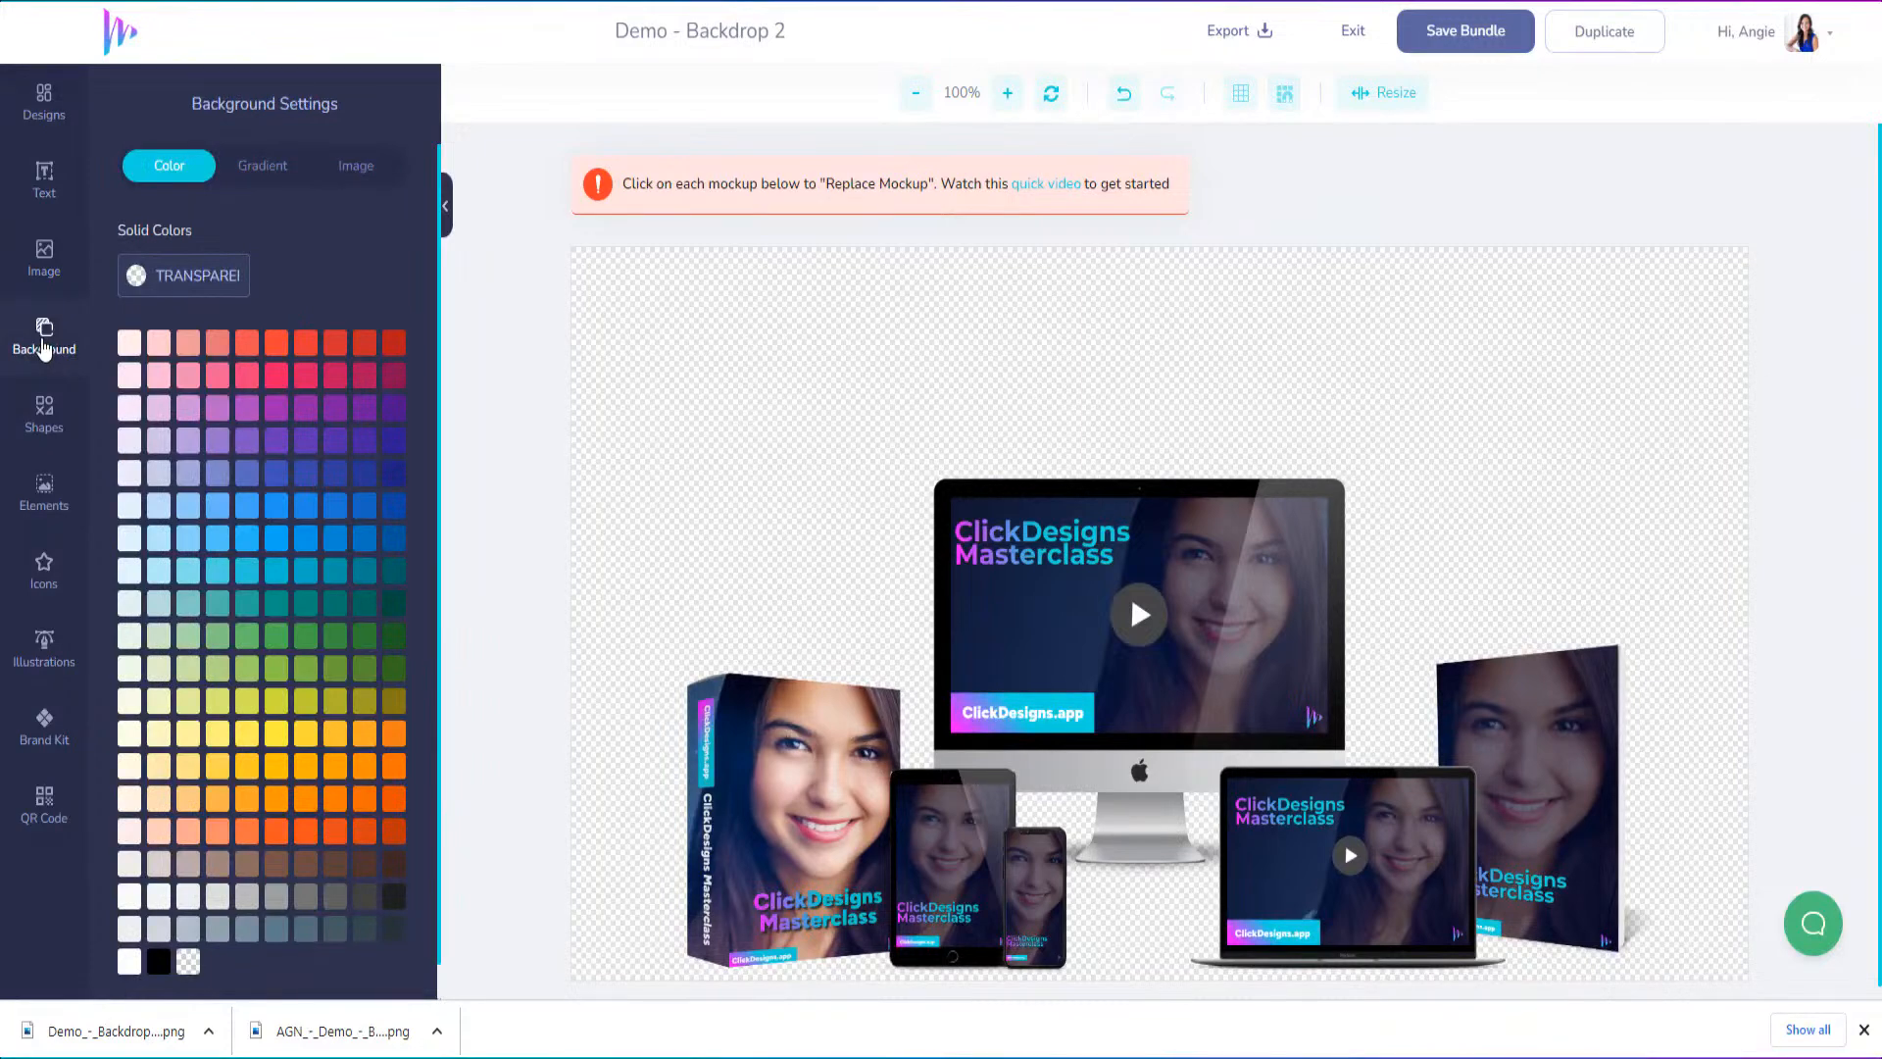
left_click(44, 263)
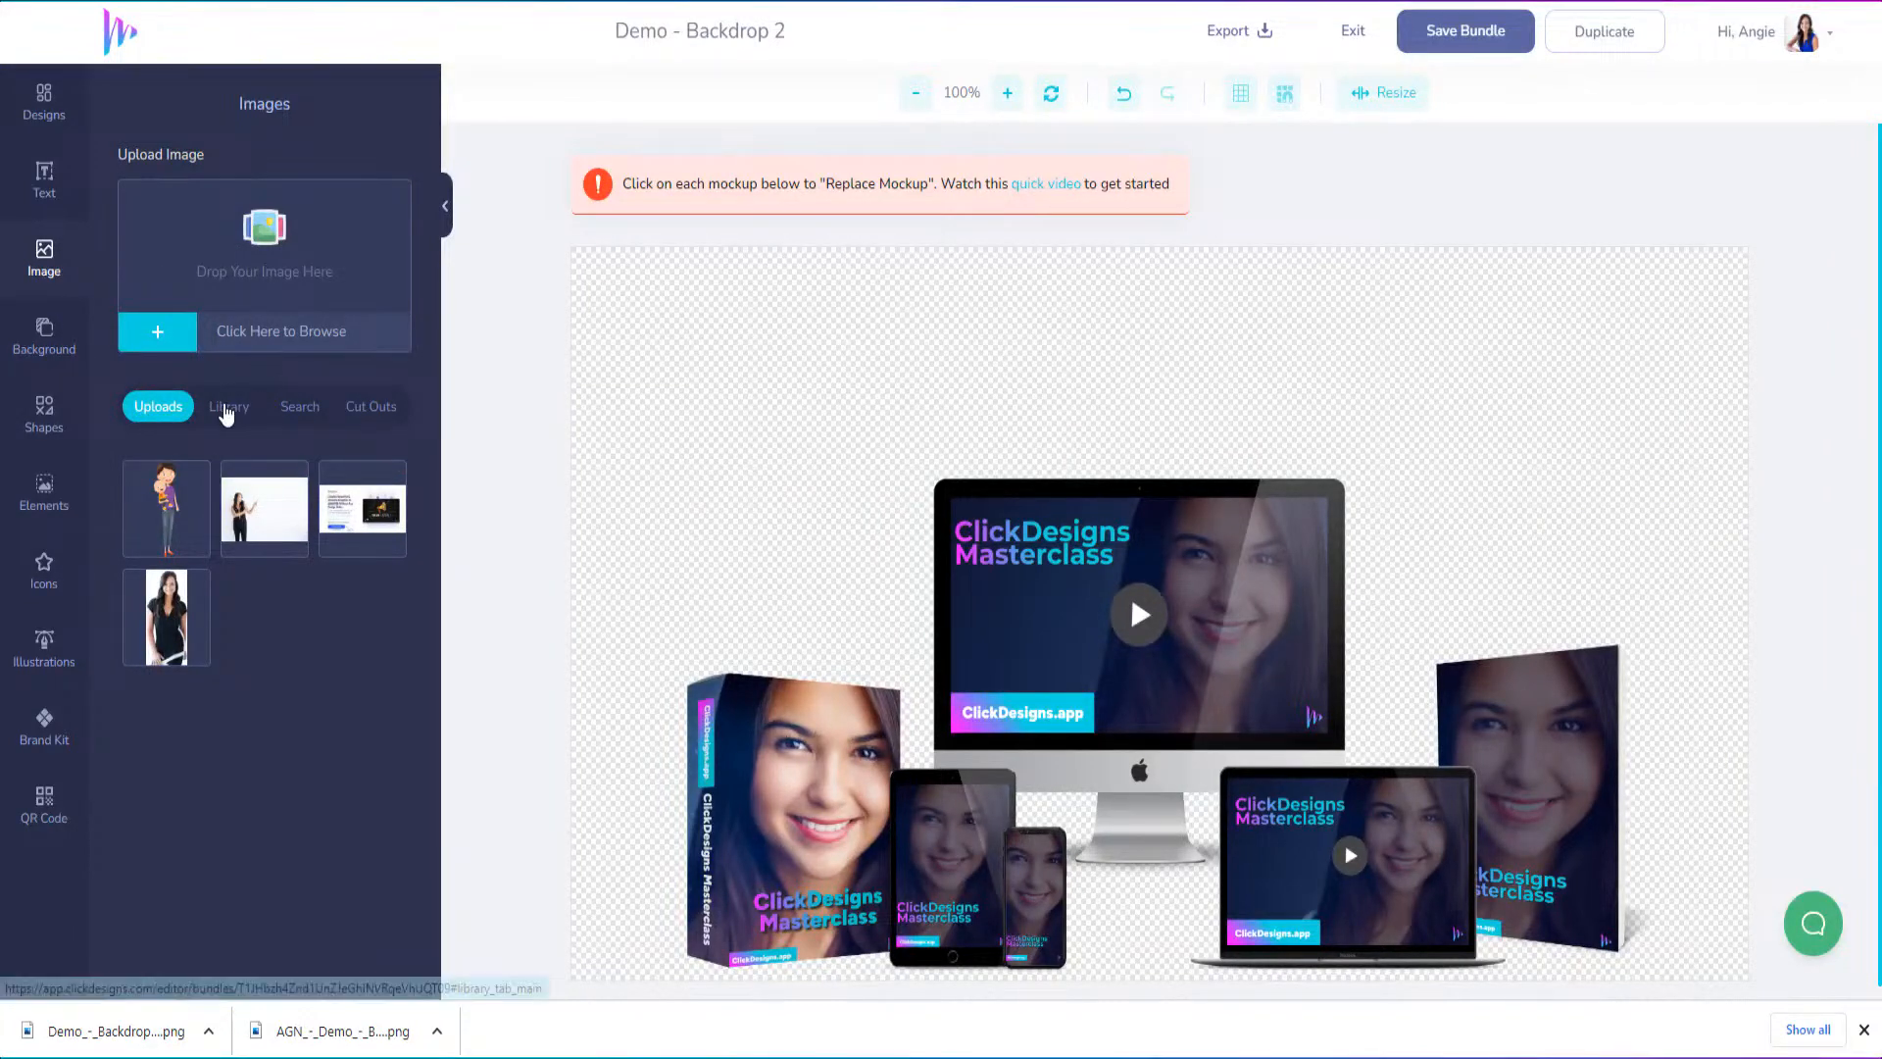
left_click(228, 406)
scroll(240, 826, "down", 5)
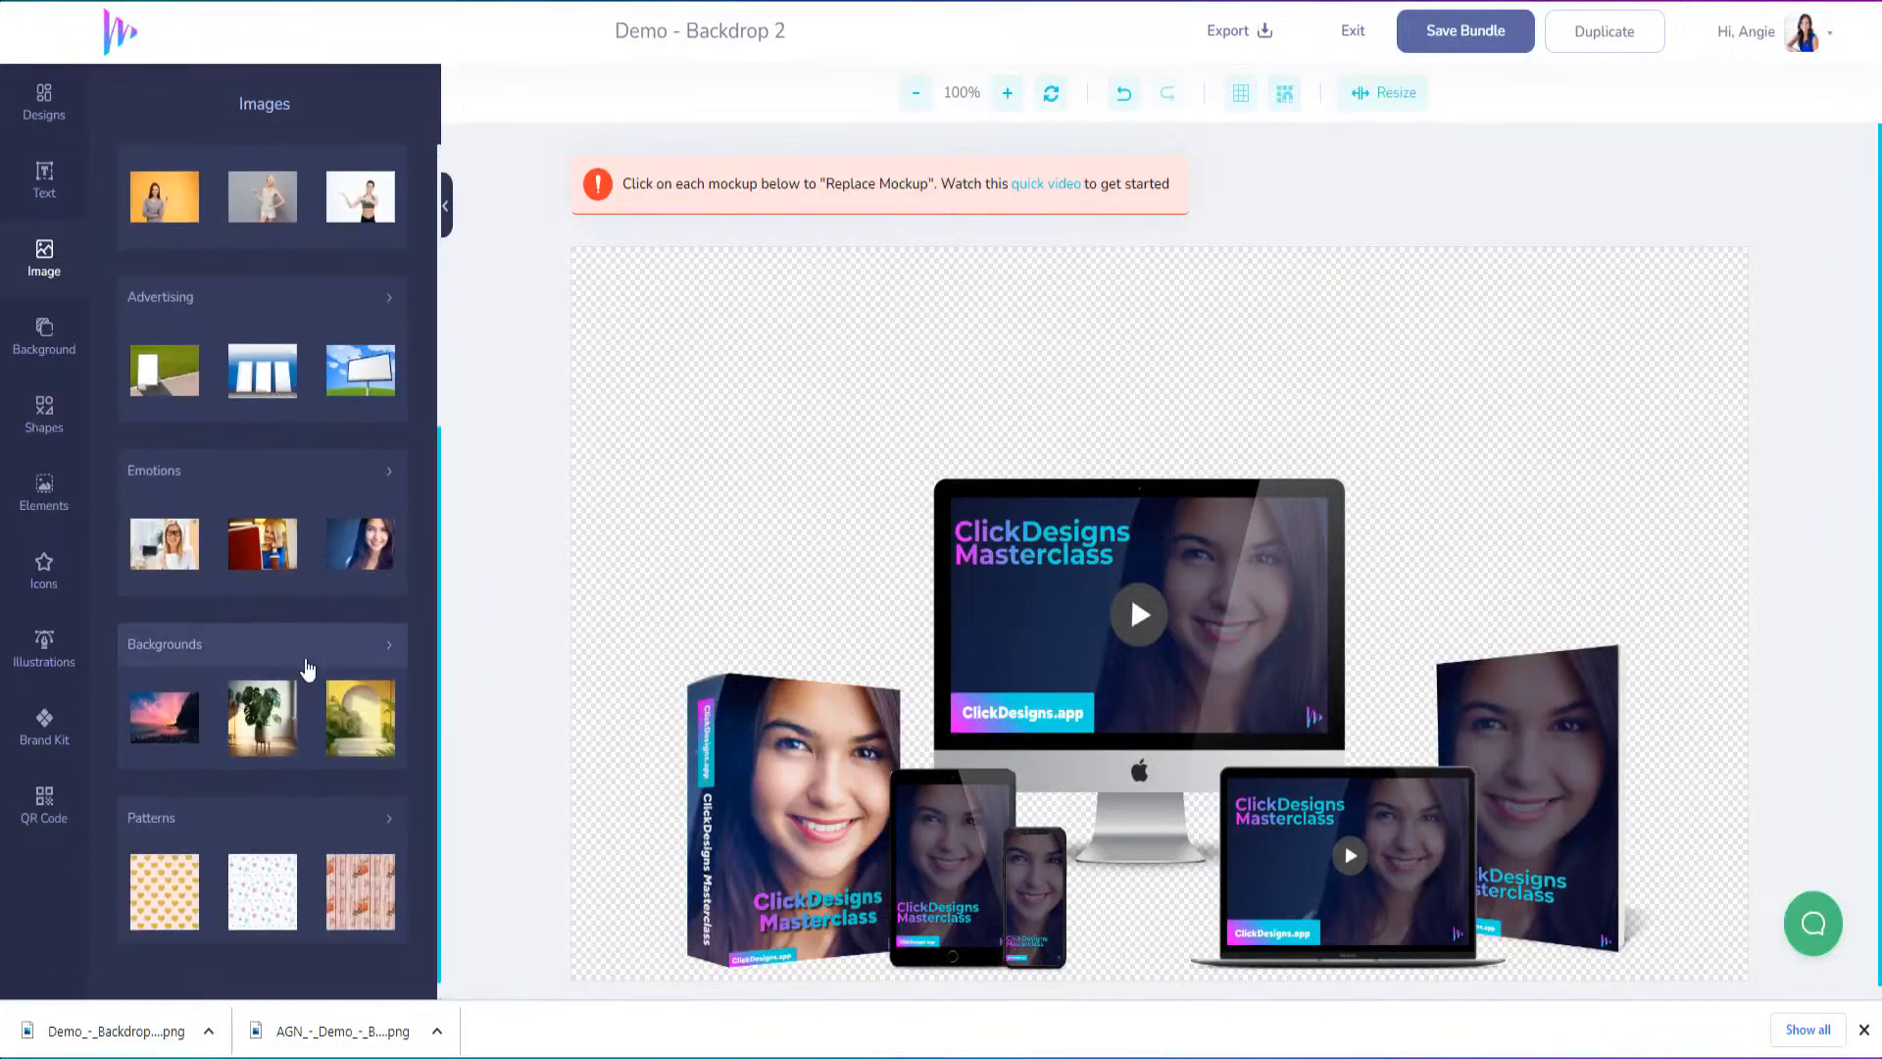
left_click(355, 654)
Load more background images and add the blurred room with the white wooden tabletop to the canvas
scroll(319, 843, "down", 5)
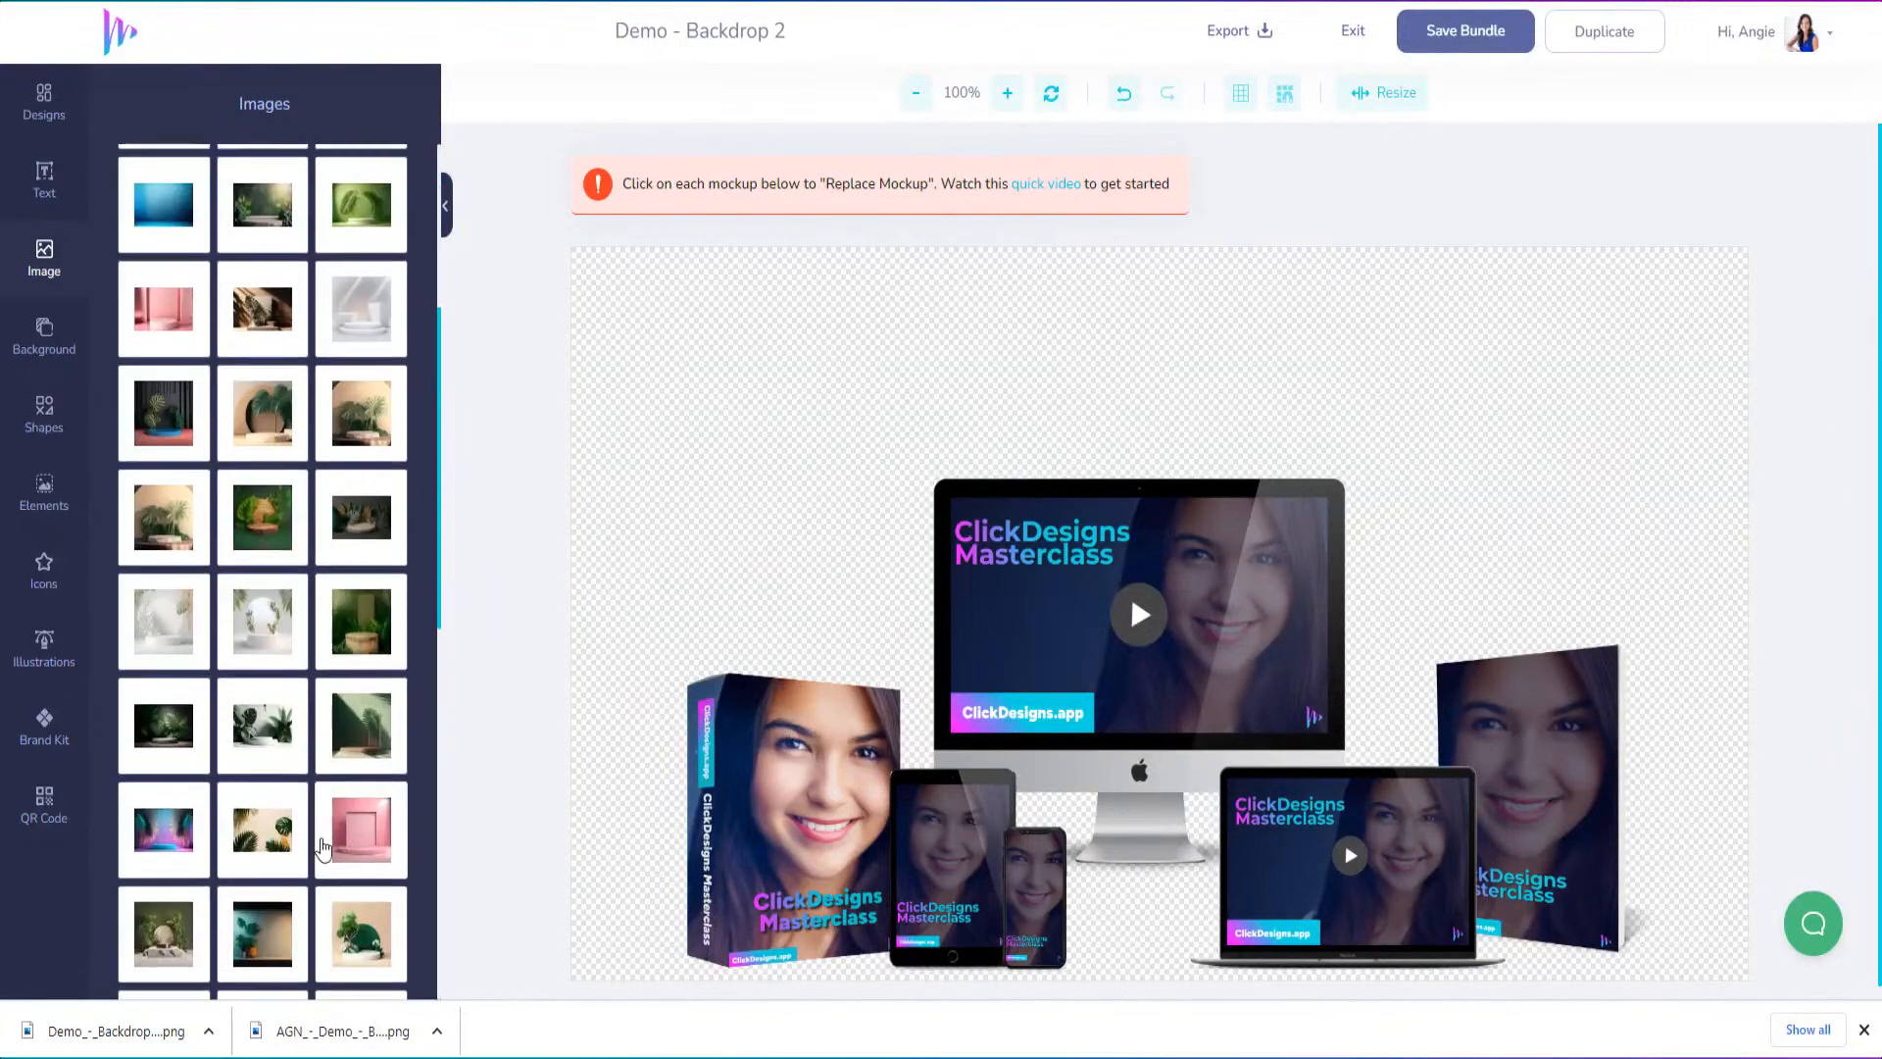
scroll(319, 845, "down", 5)
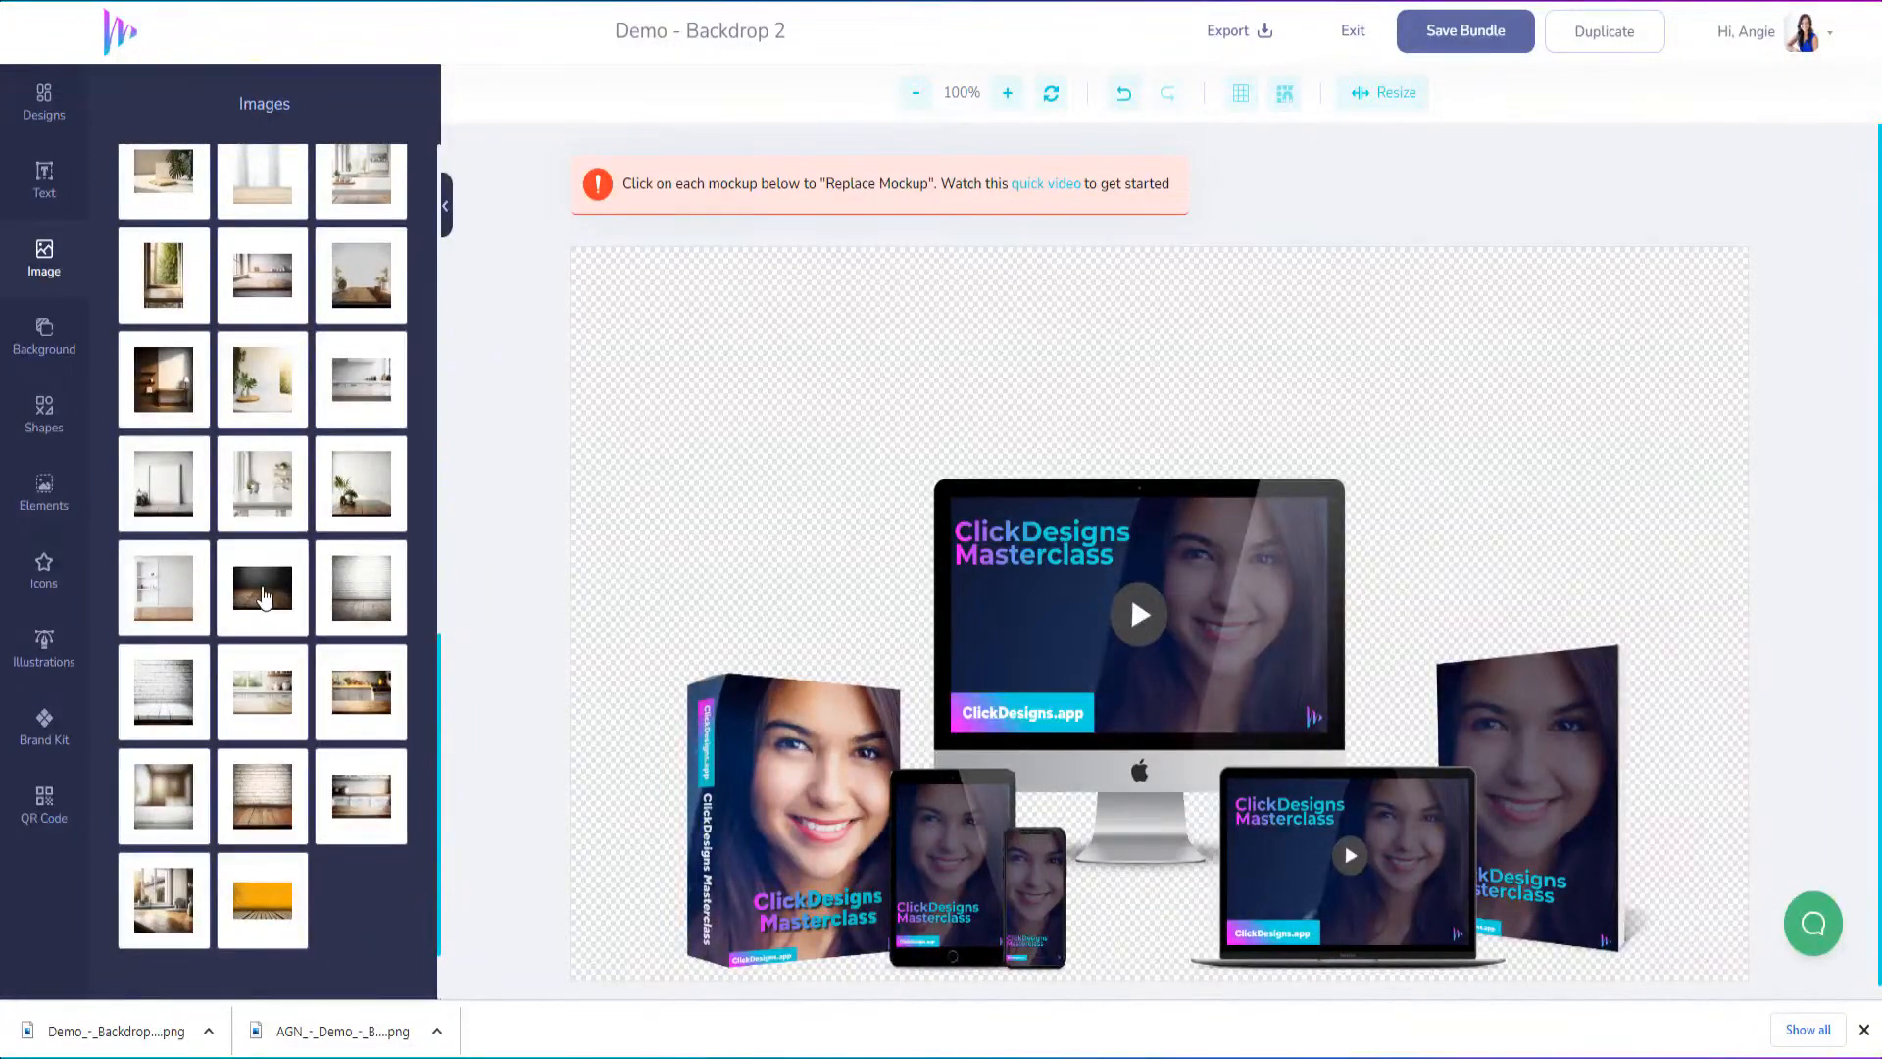
scroll(313, 843, "down", 2)
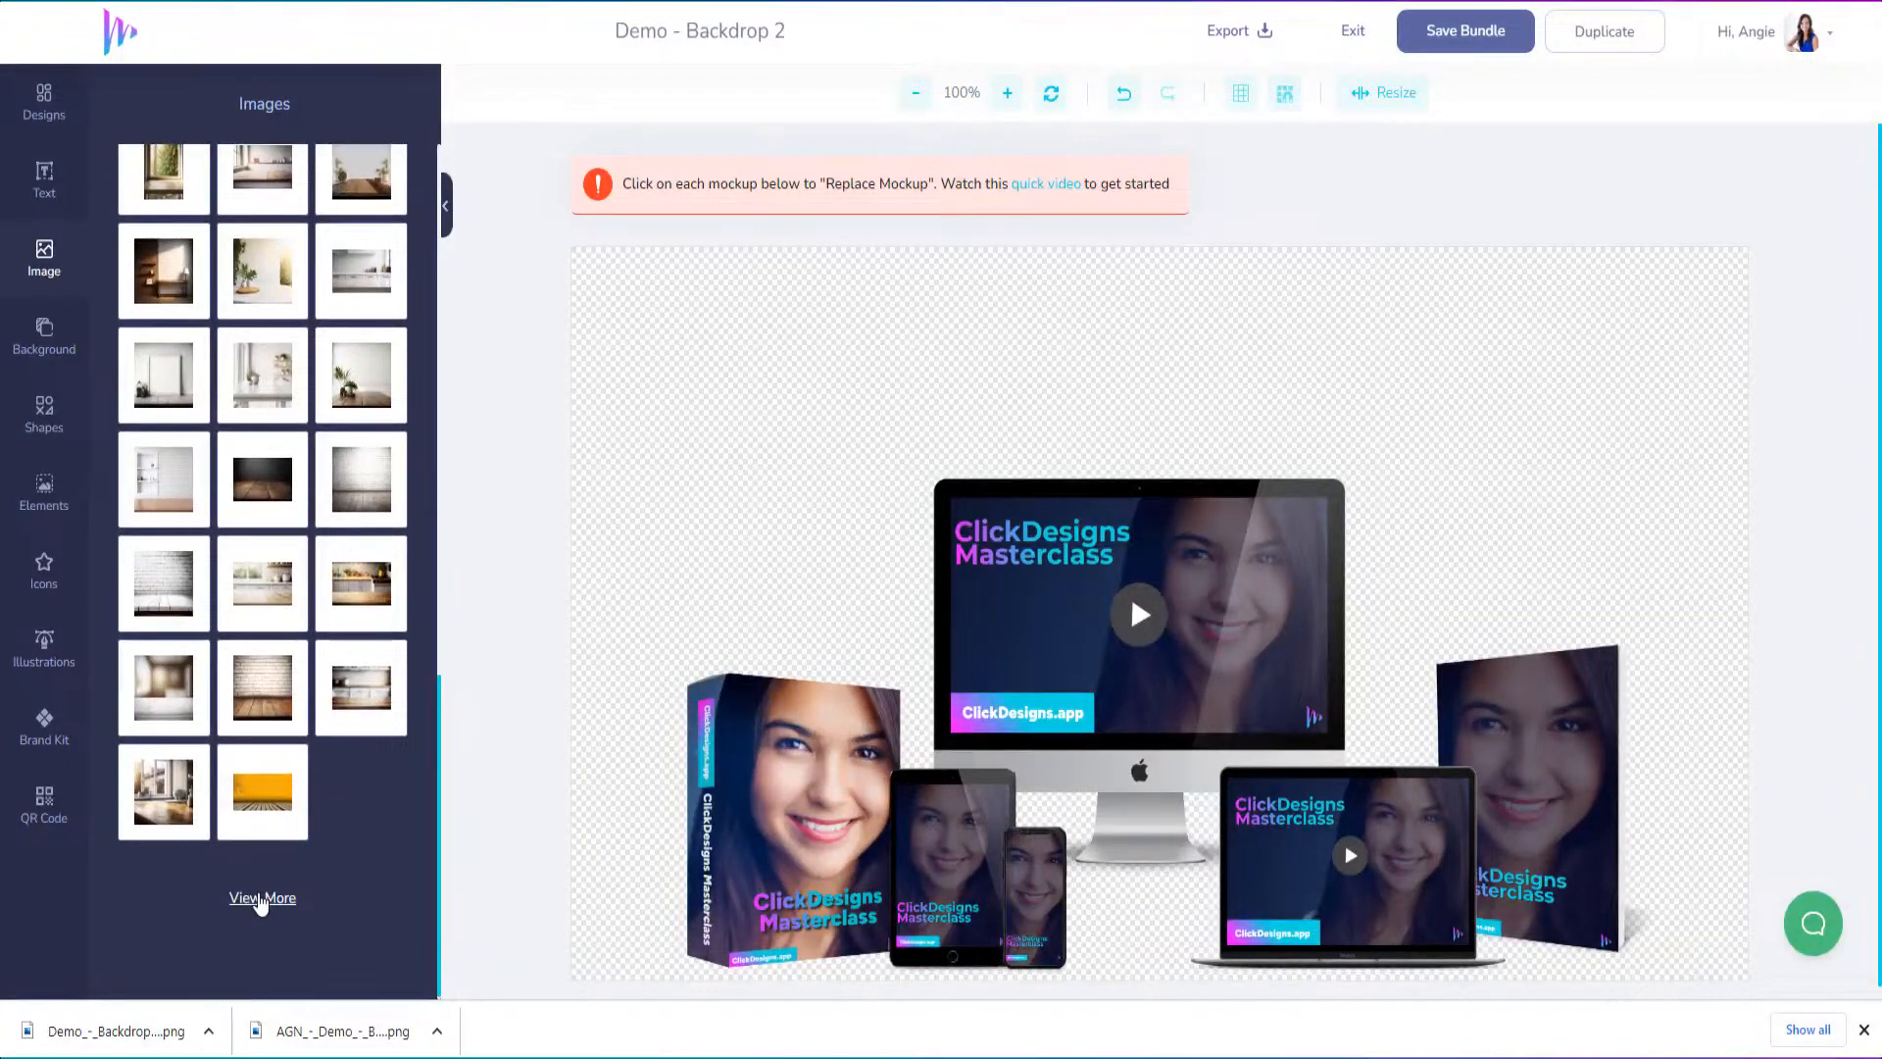
left_click(261, 898)
scroll(357, 681, "down", 5)
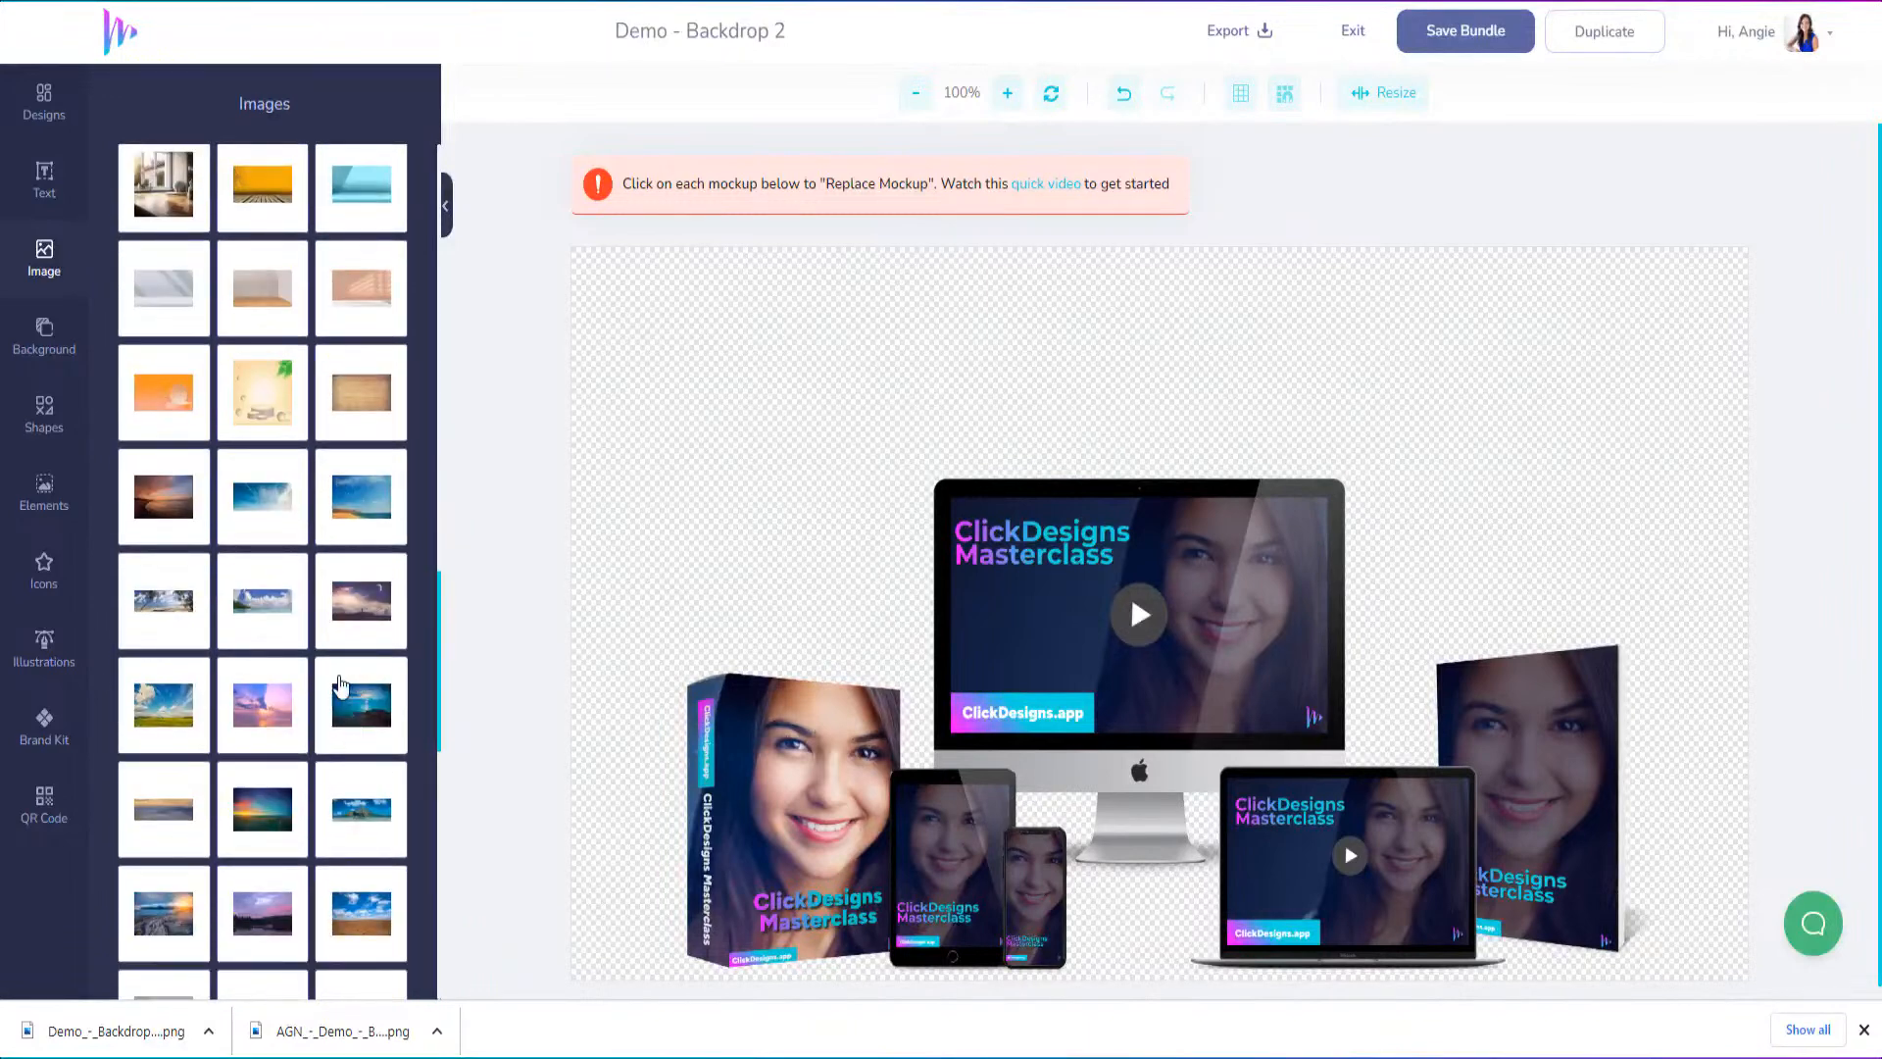
scroll(345, 501, "down", 3)
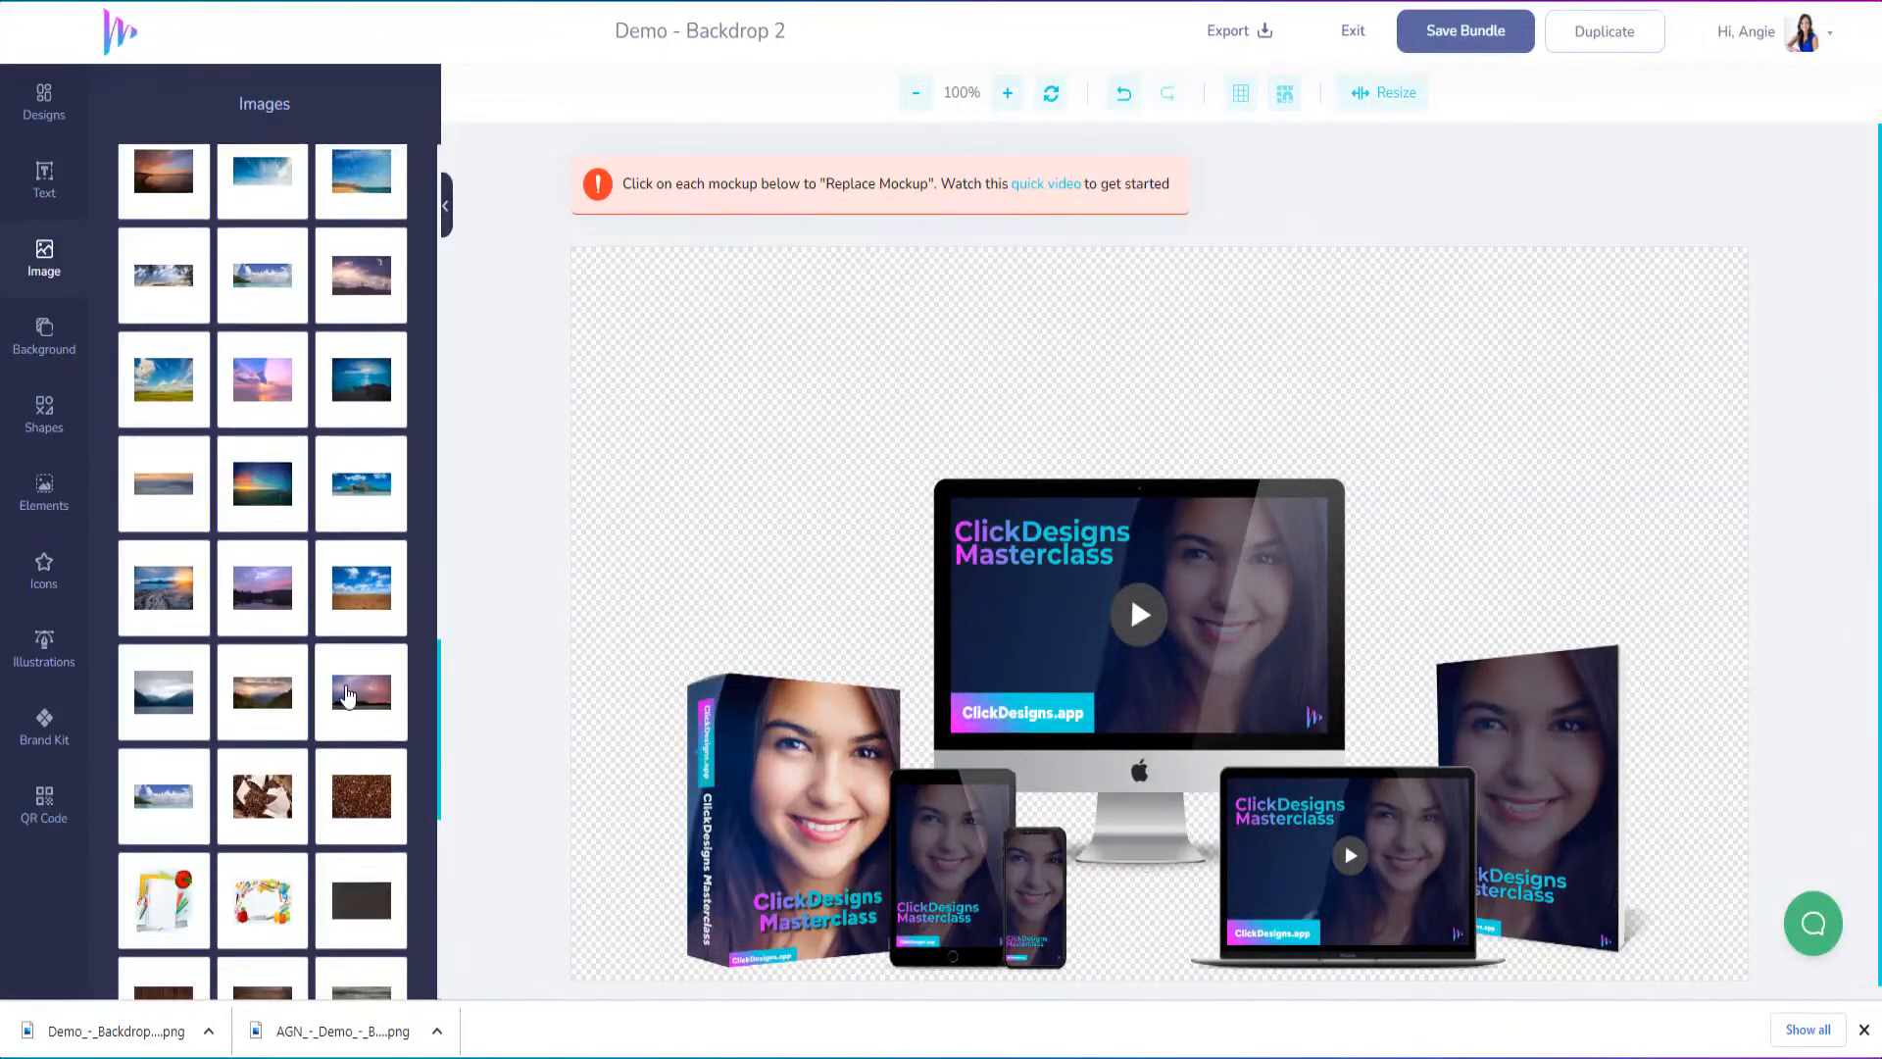
scroll(354, 682, "down", 6)
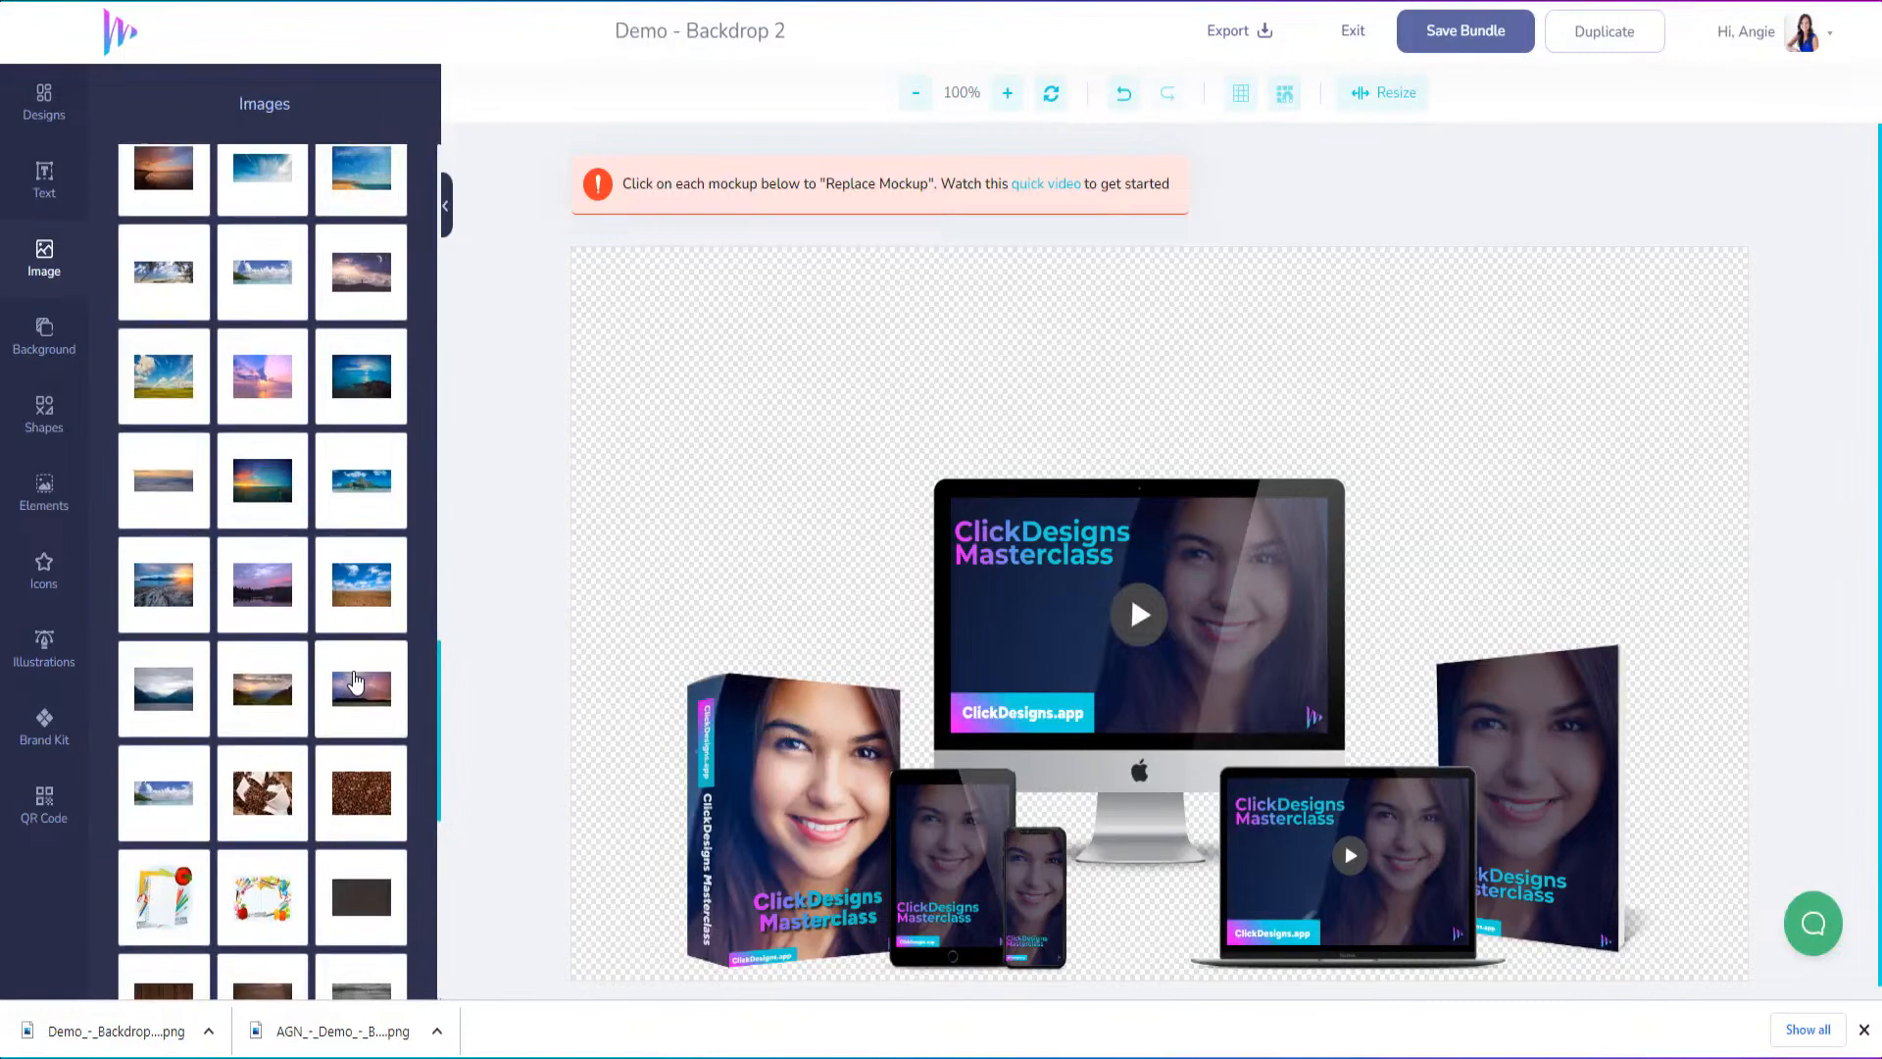
scroll(358, 773, "up", 5)
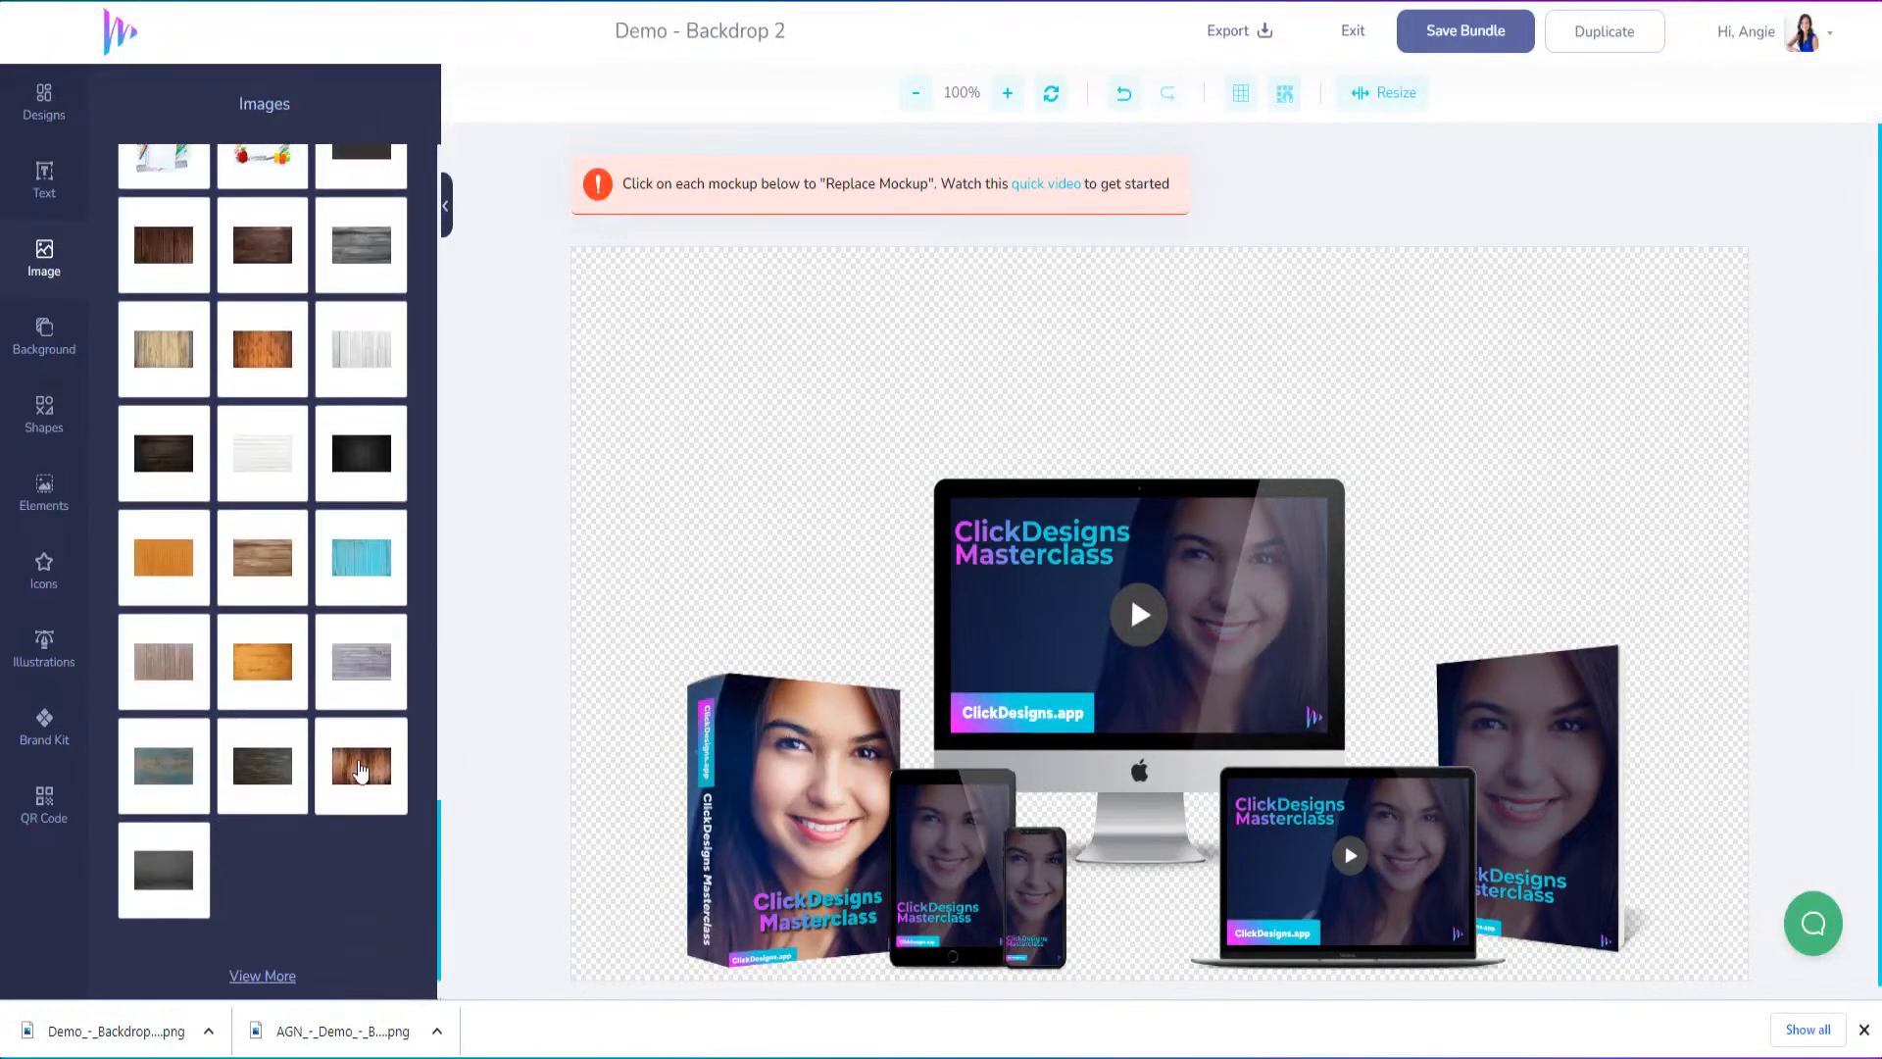
left_click(167, 416)
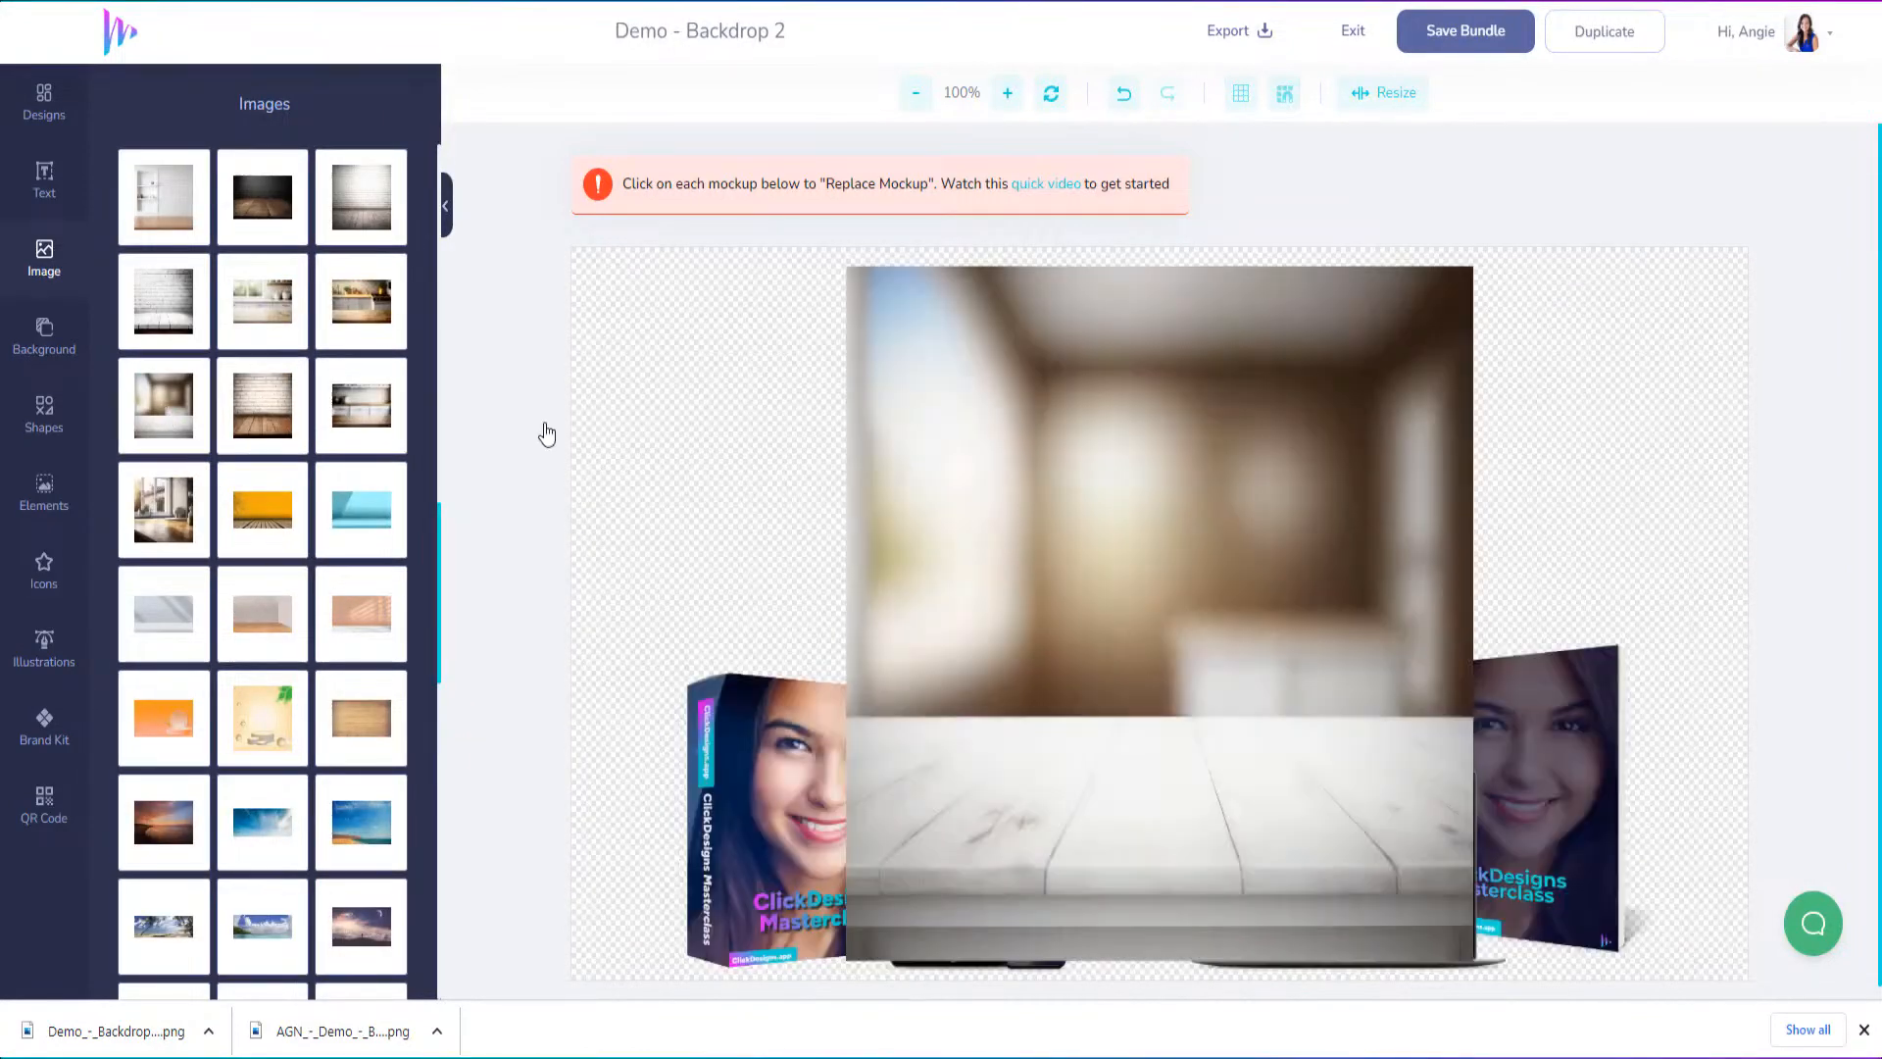
Send the blurred-room tabletop image backwards until it sits behind all the product mockups
right_click(1020, 607)
left_click(1109, 755)
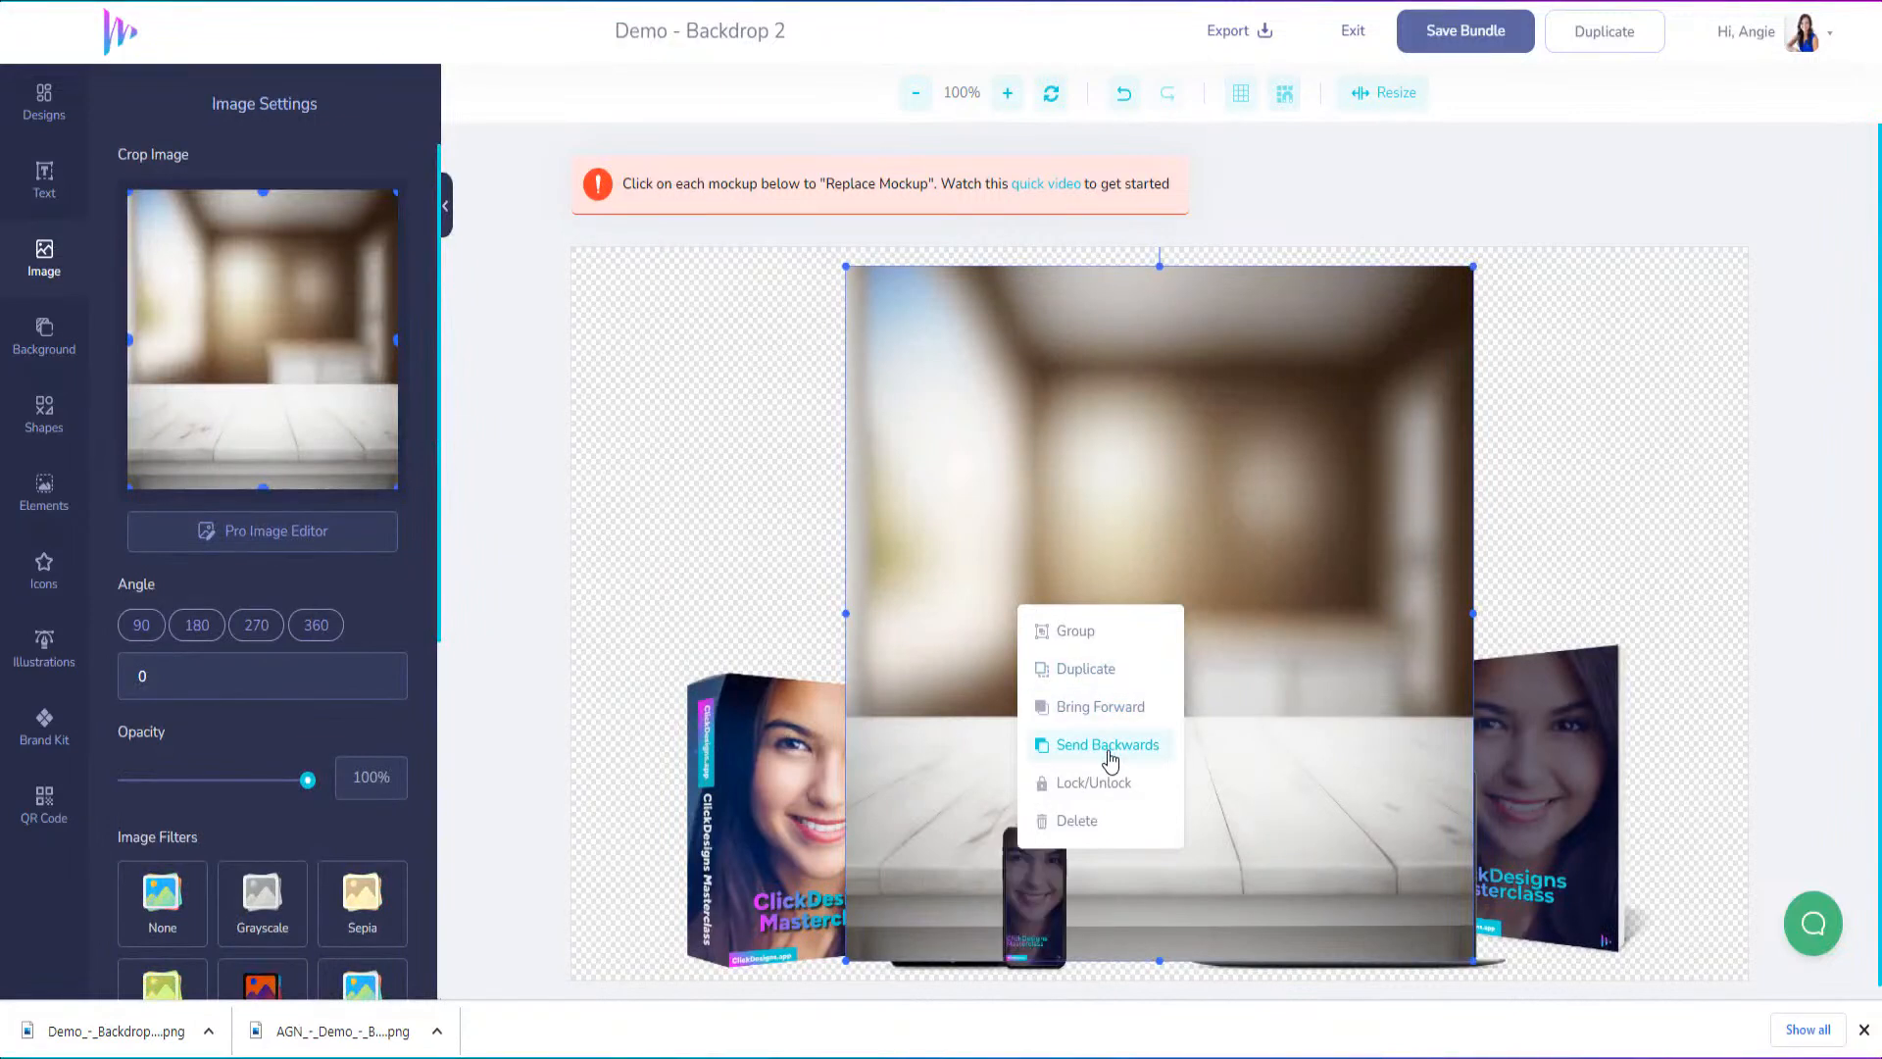
left_click(1109, 755)
left_click(1109, 754)
left_click(1109, 754)
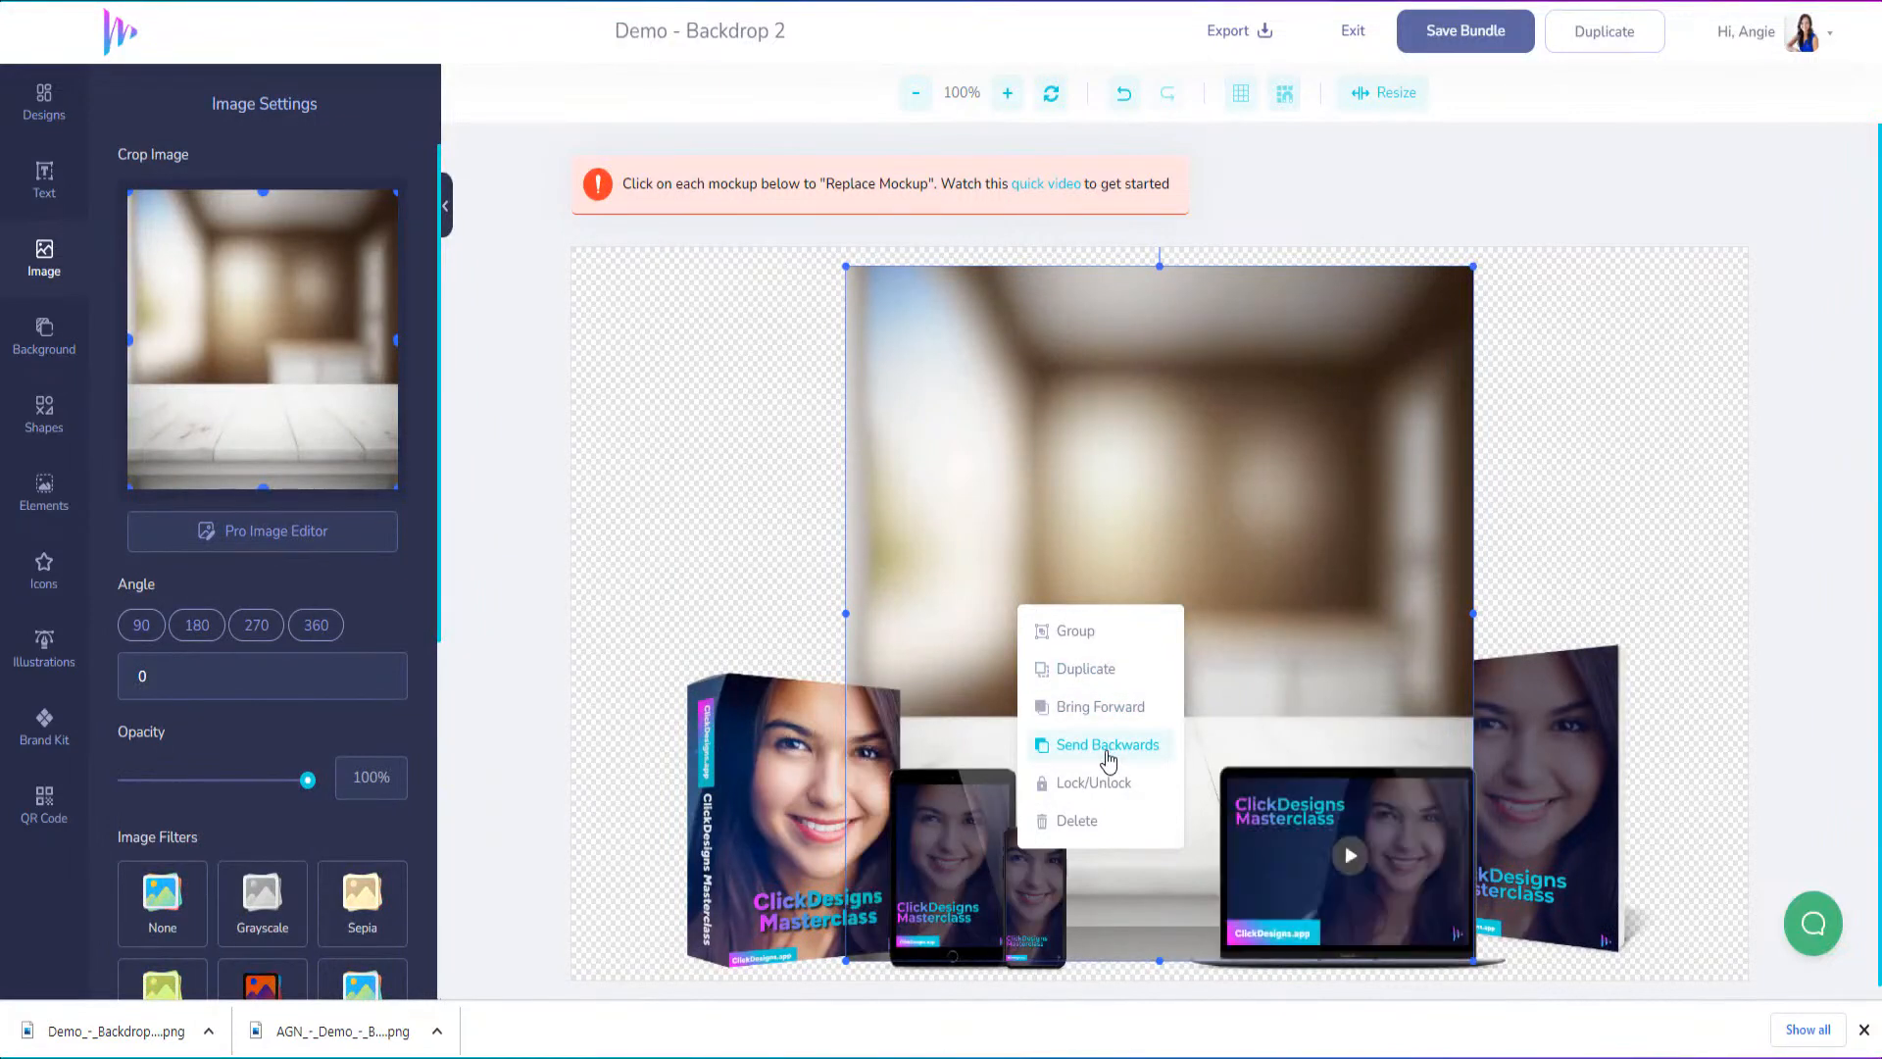
left_click(1108, 754)
left_click(1108, 754)
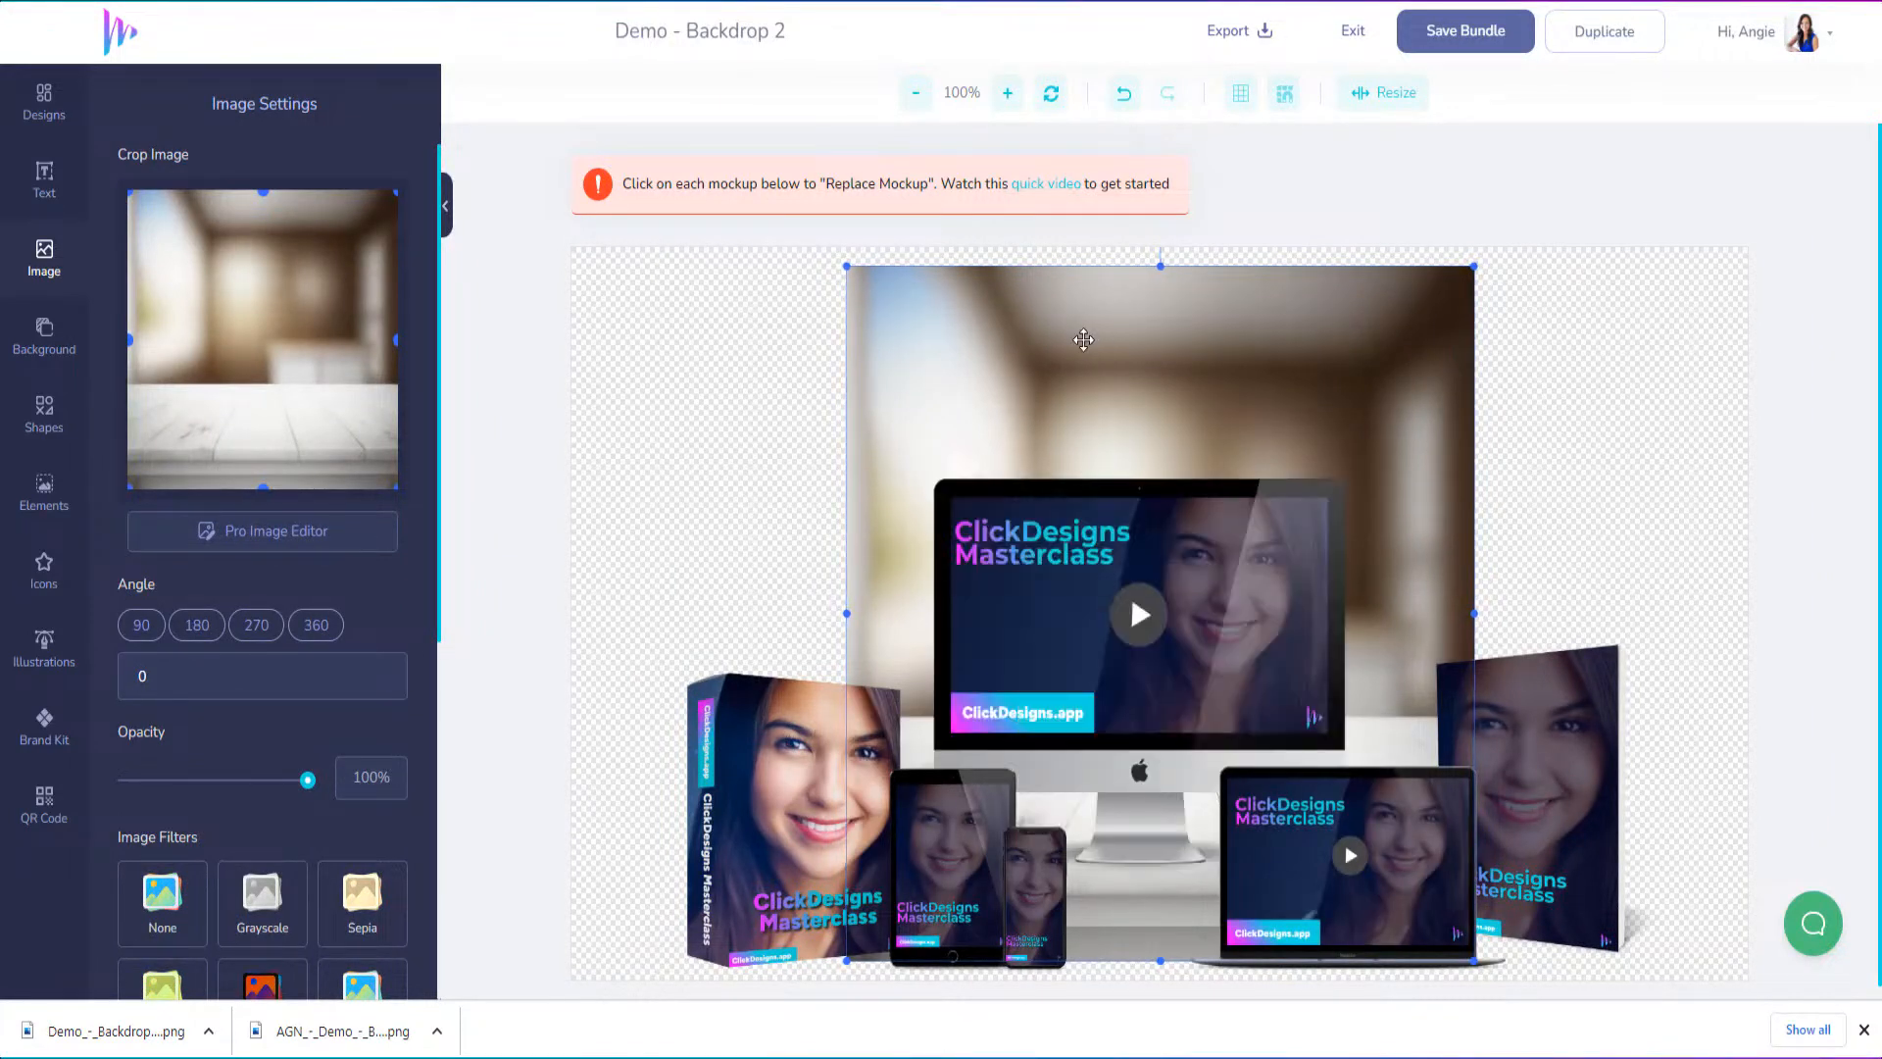
Move the tabletop image to the canvas's upper-left corner and stretch its width and height to fill the whole canvas
left_click_drag(1088, 338, 804, 316)
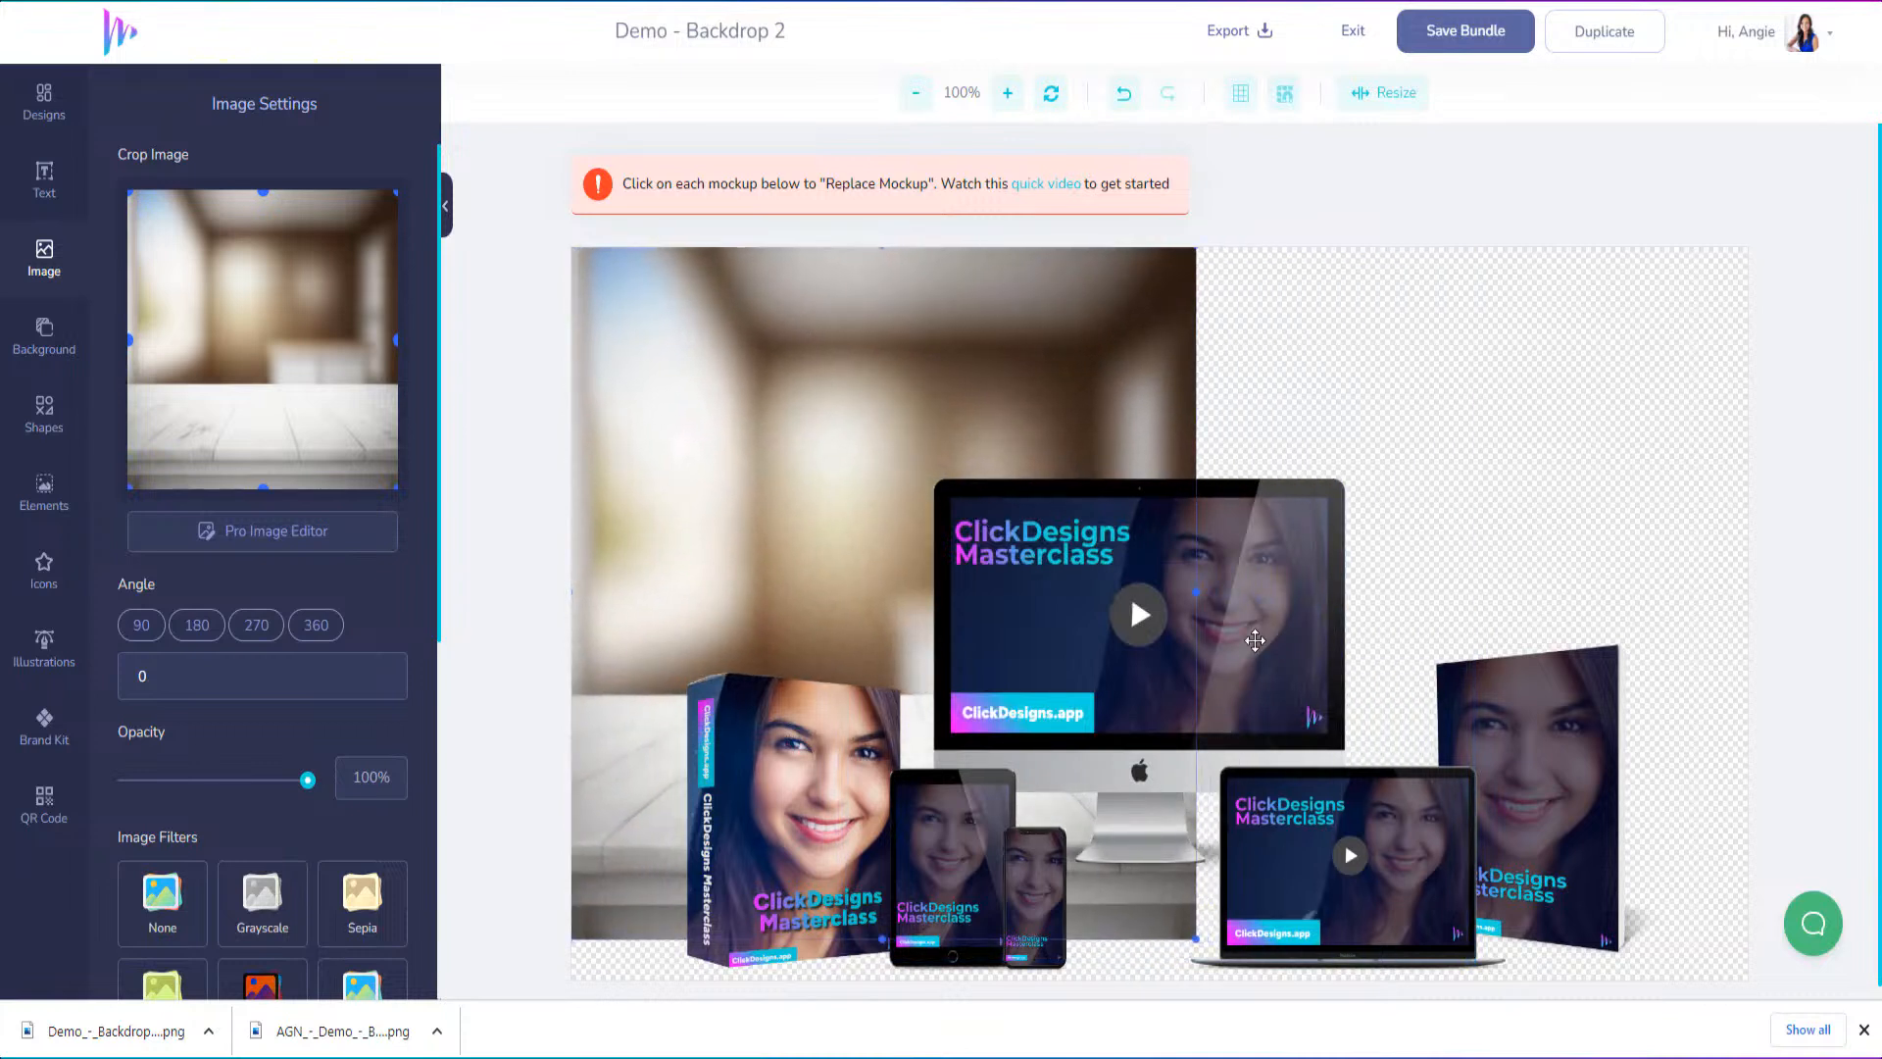
left_click_drag(1195, 592, 1748, 592)
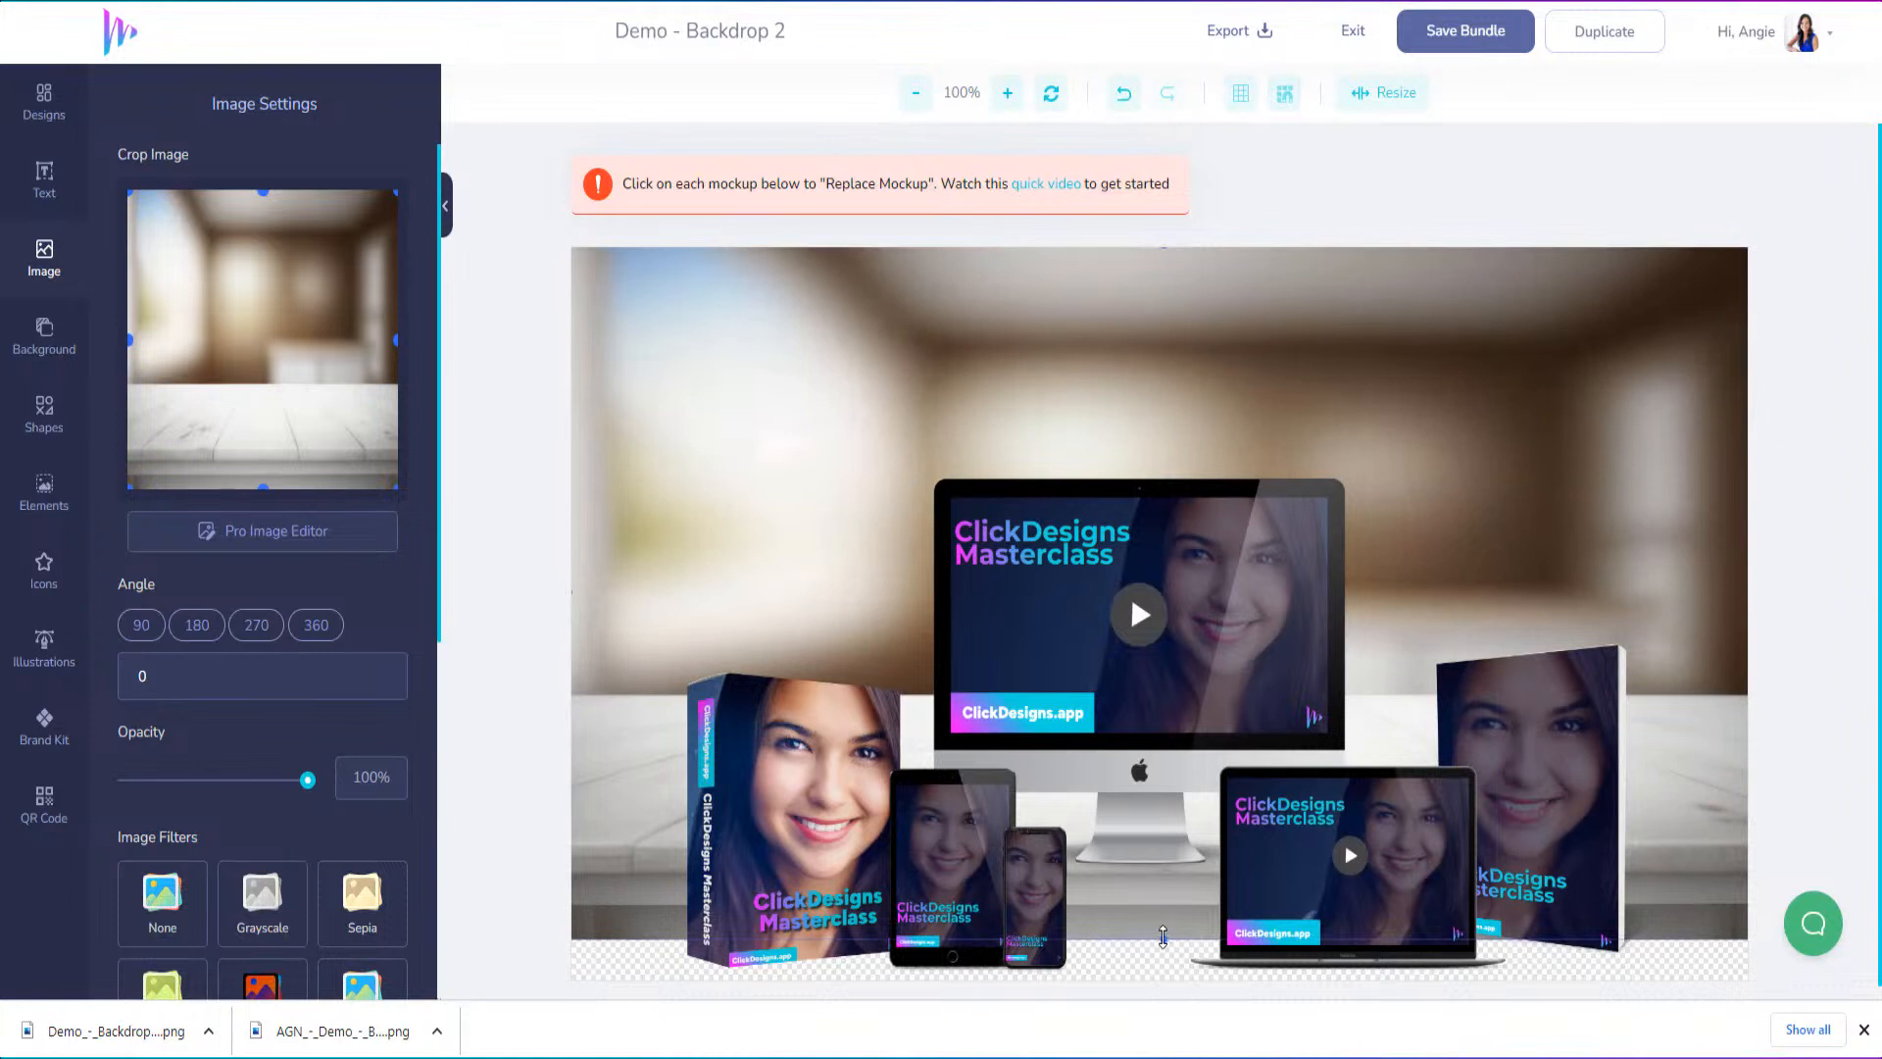
left_click_drag(1162, 936, 1167, 995)
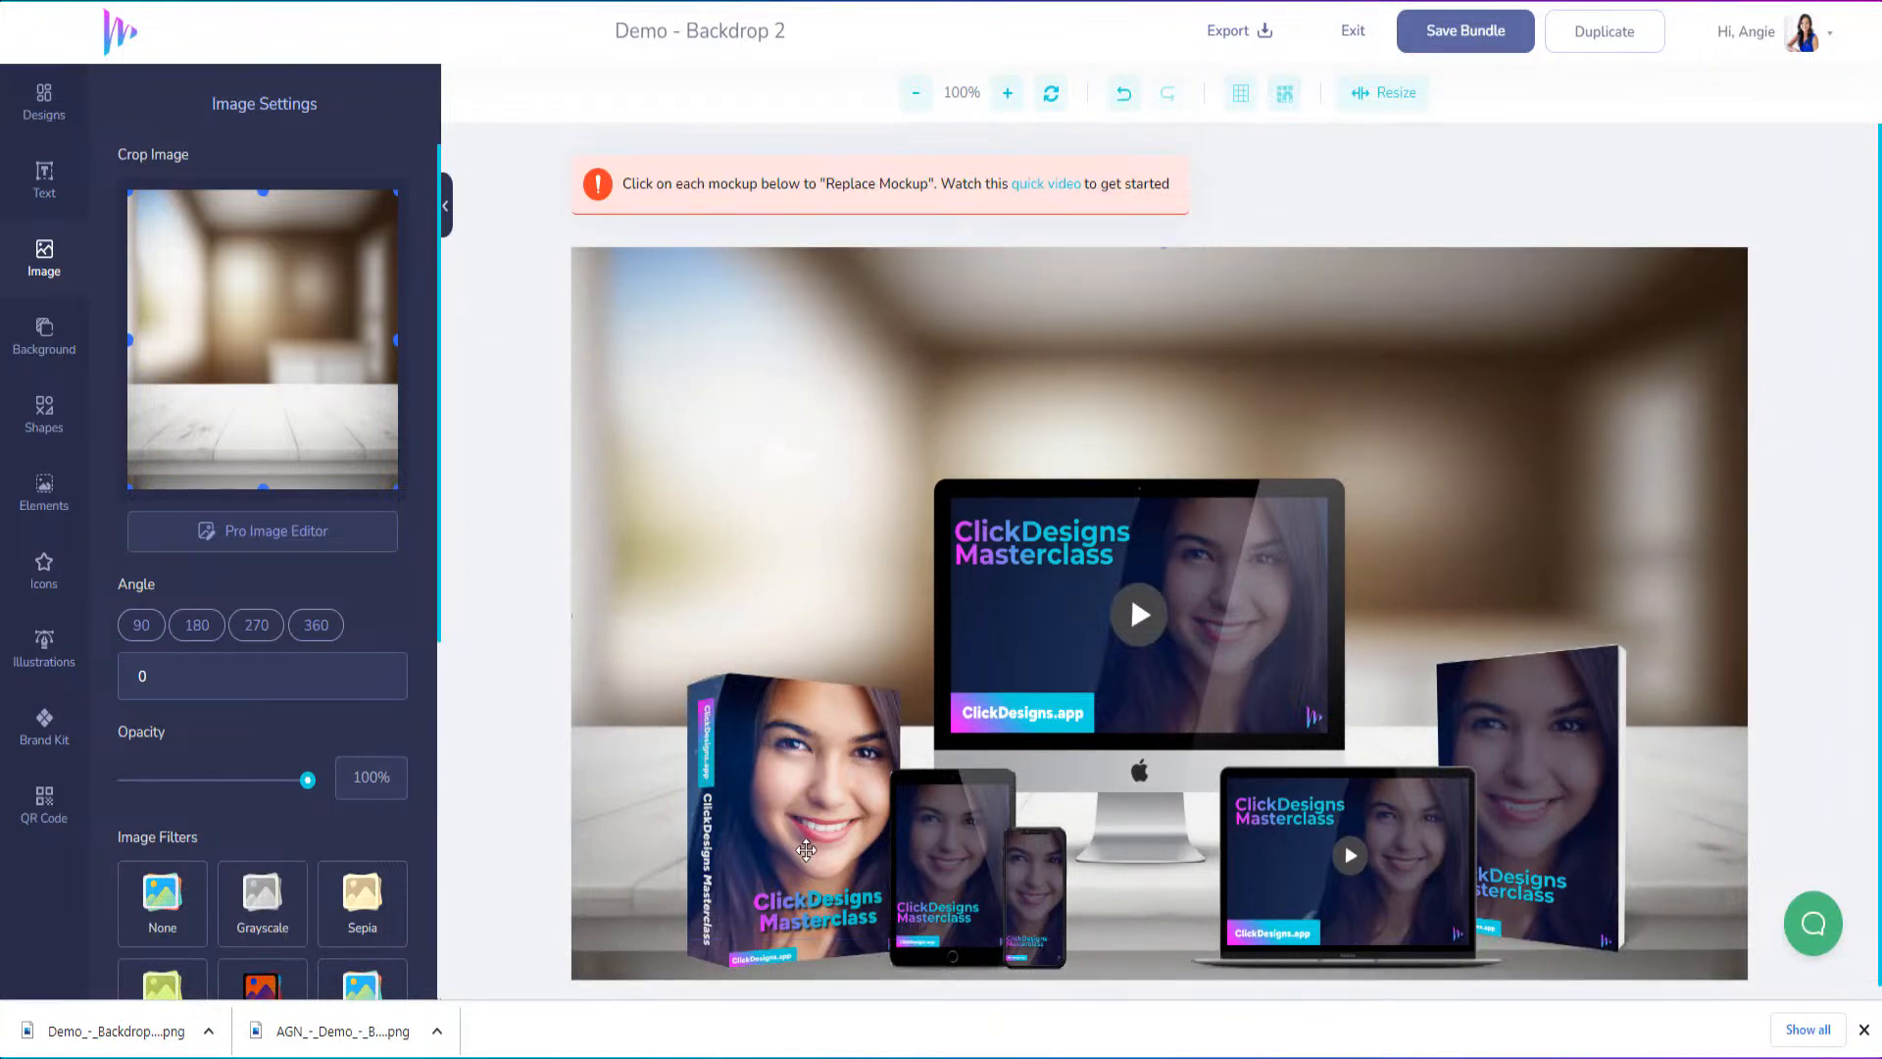
left_click(806, 848)
left_click(944, 845, "shift")
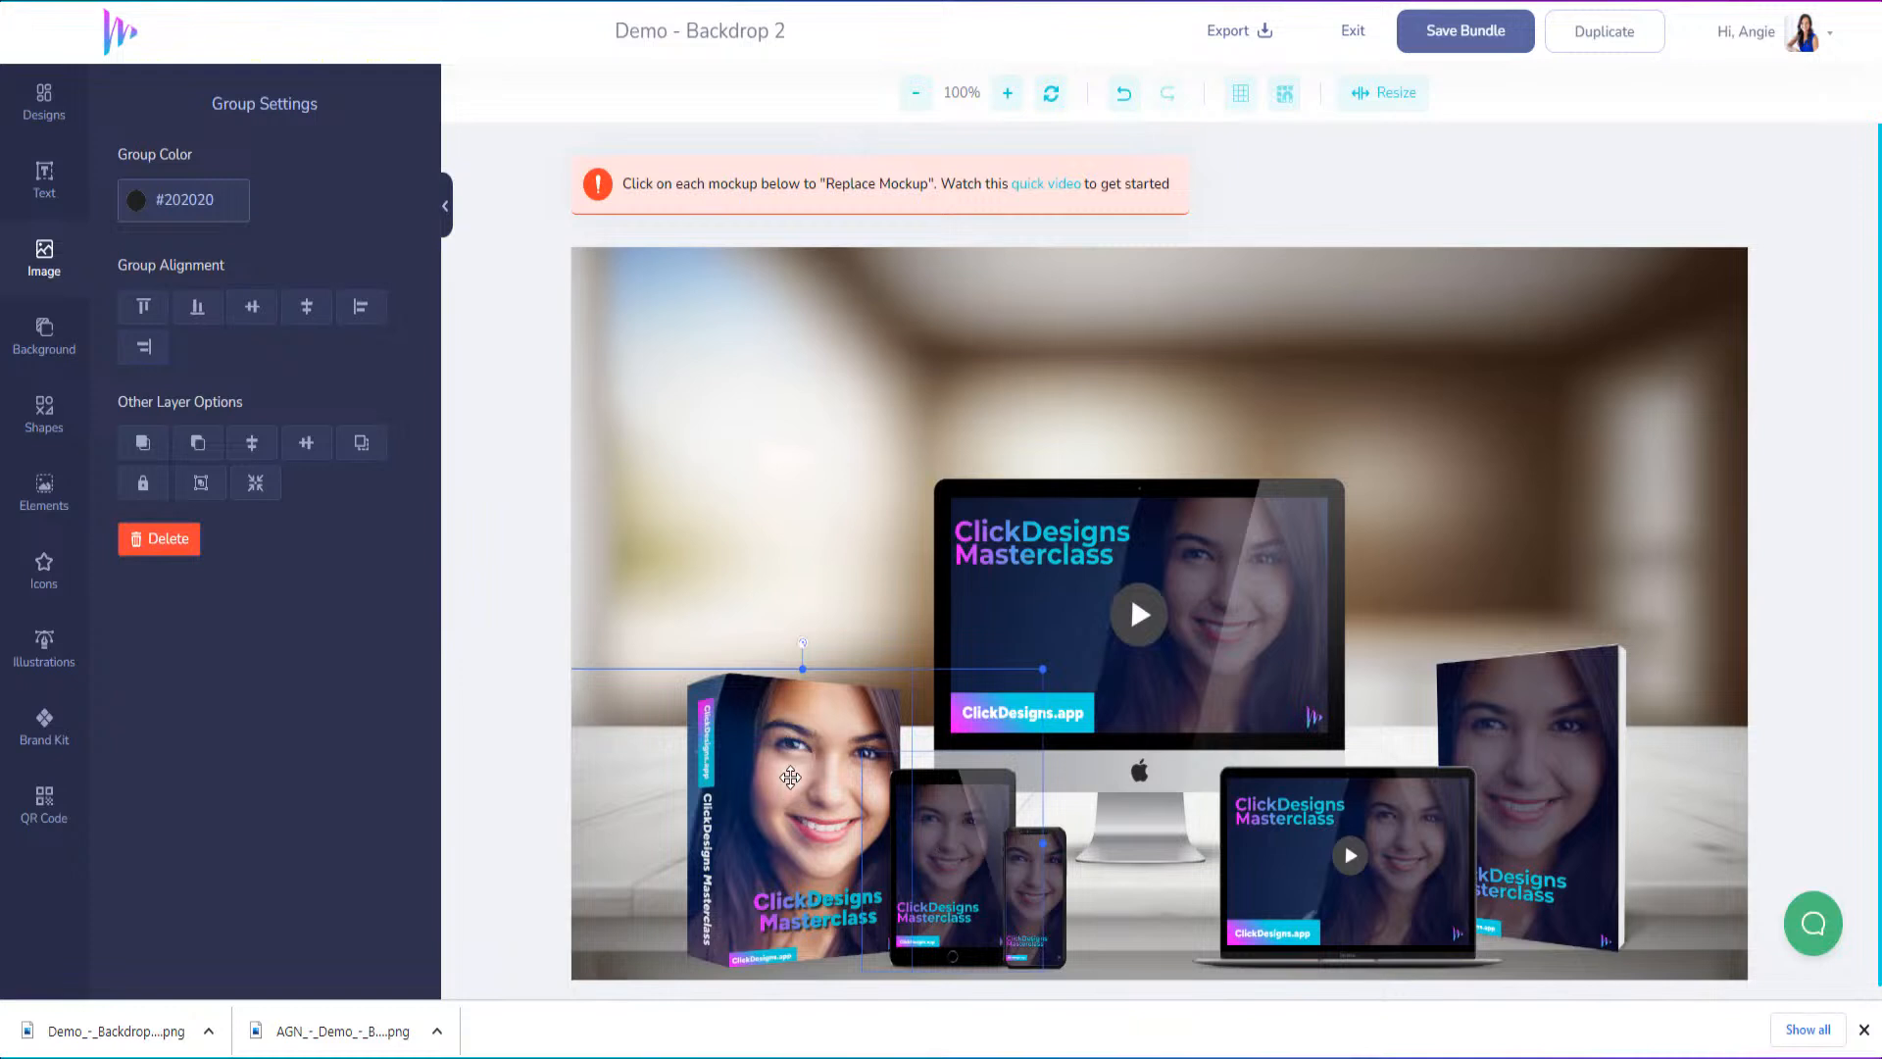
left_click(664, 470)
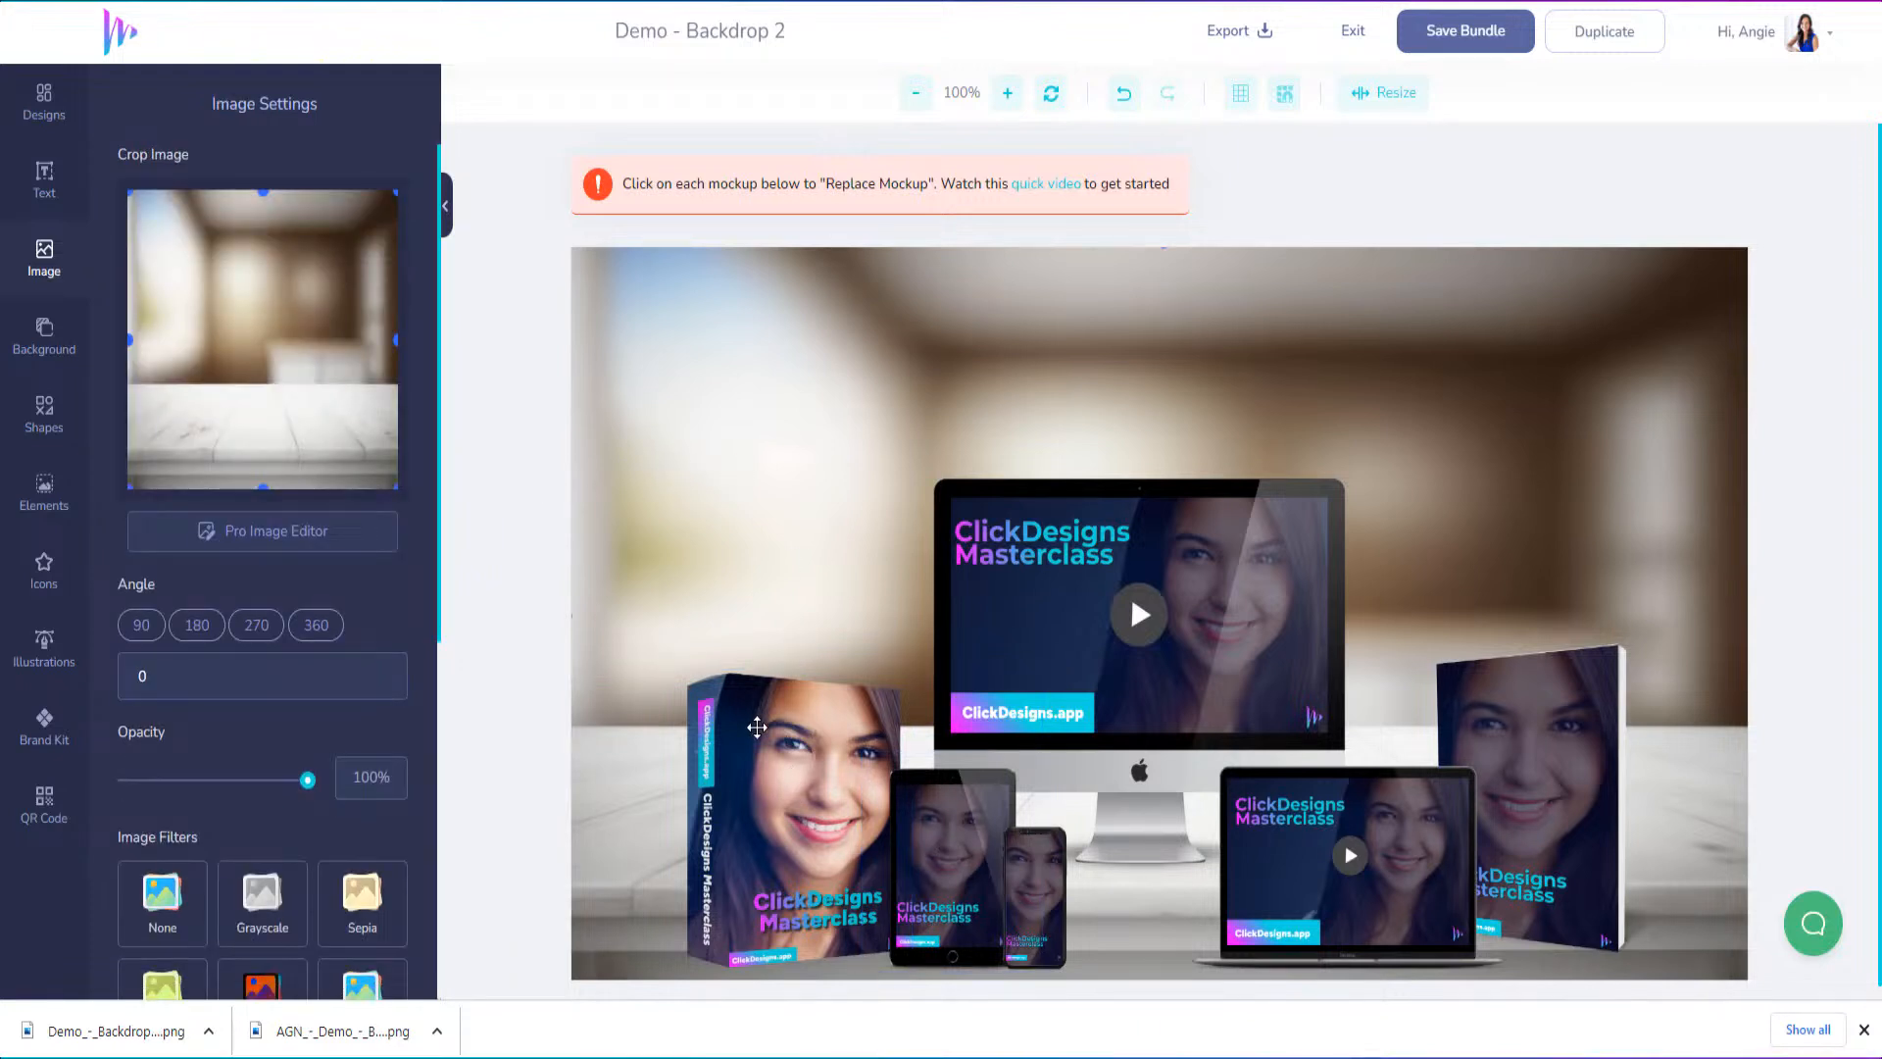
Try to group all the product mockups and move them down together on the tabletop
left_click(752, 732)
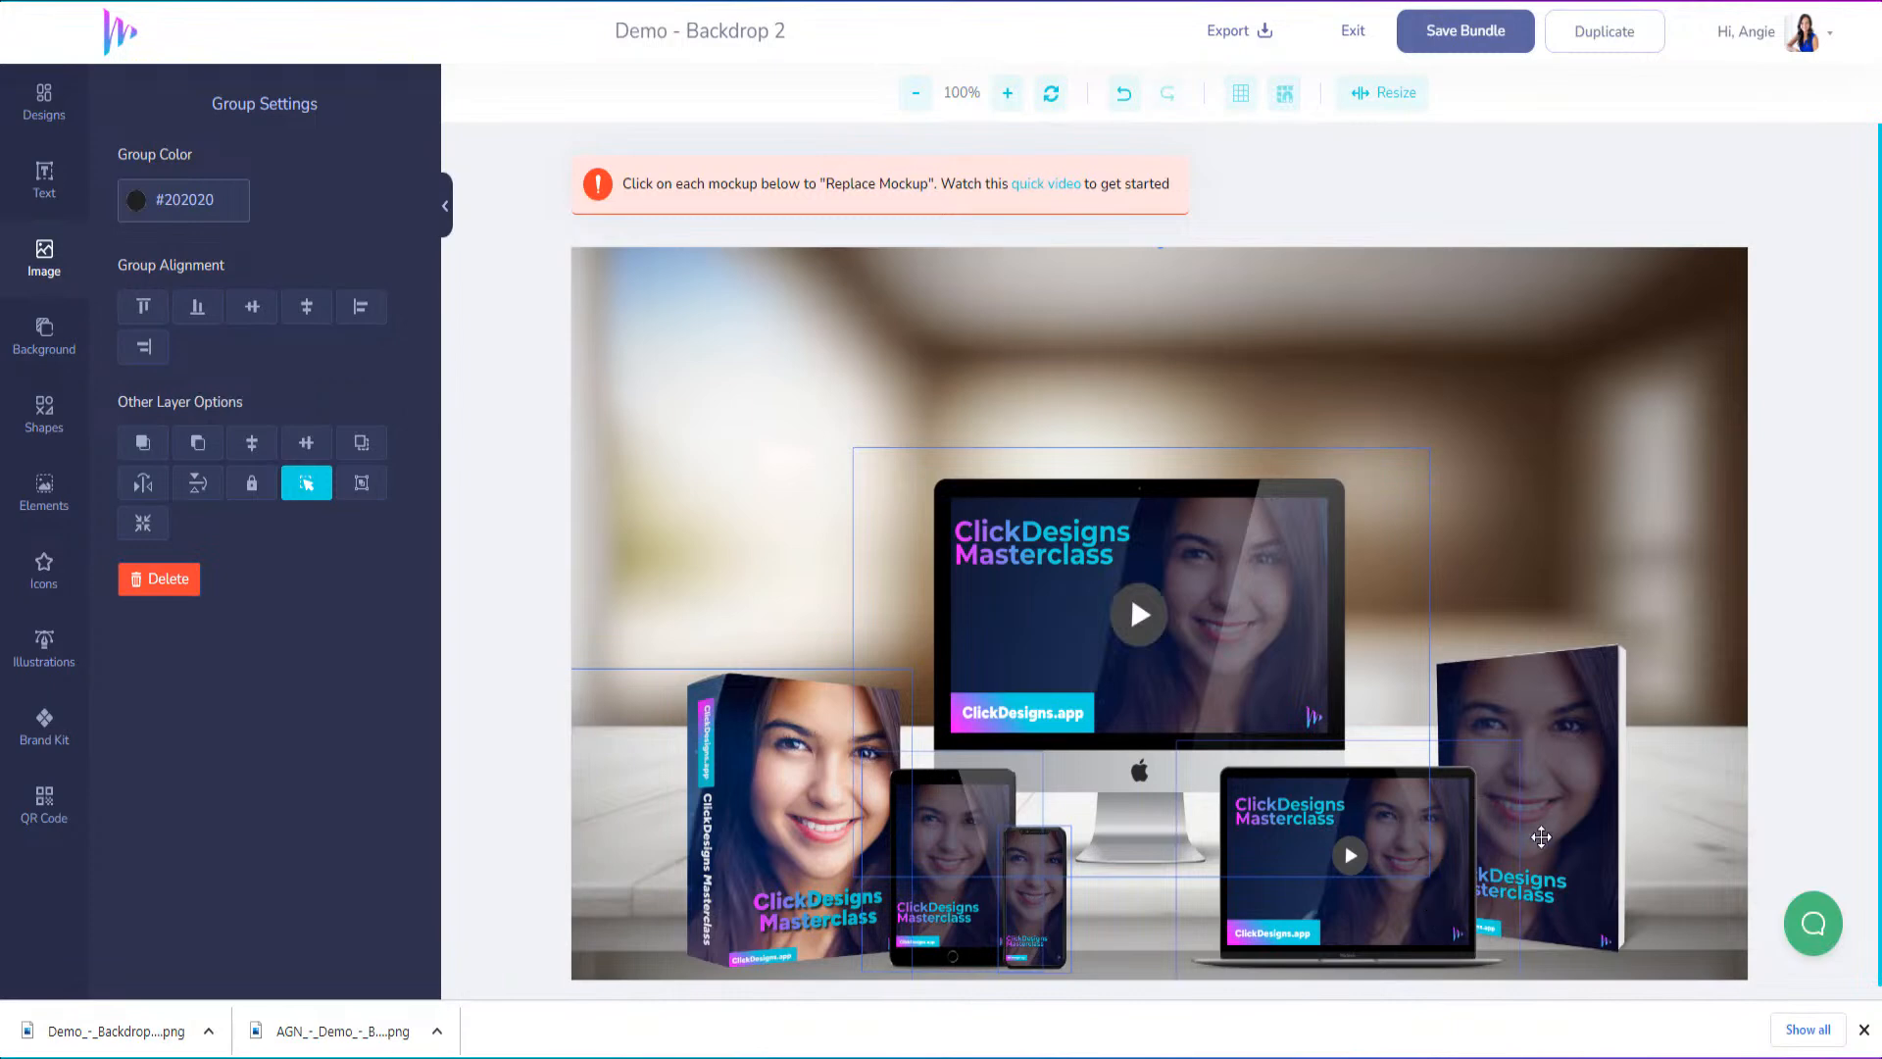
right_click(1564, 796)
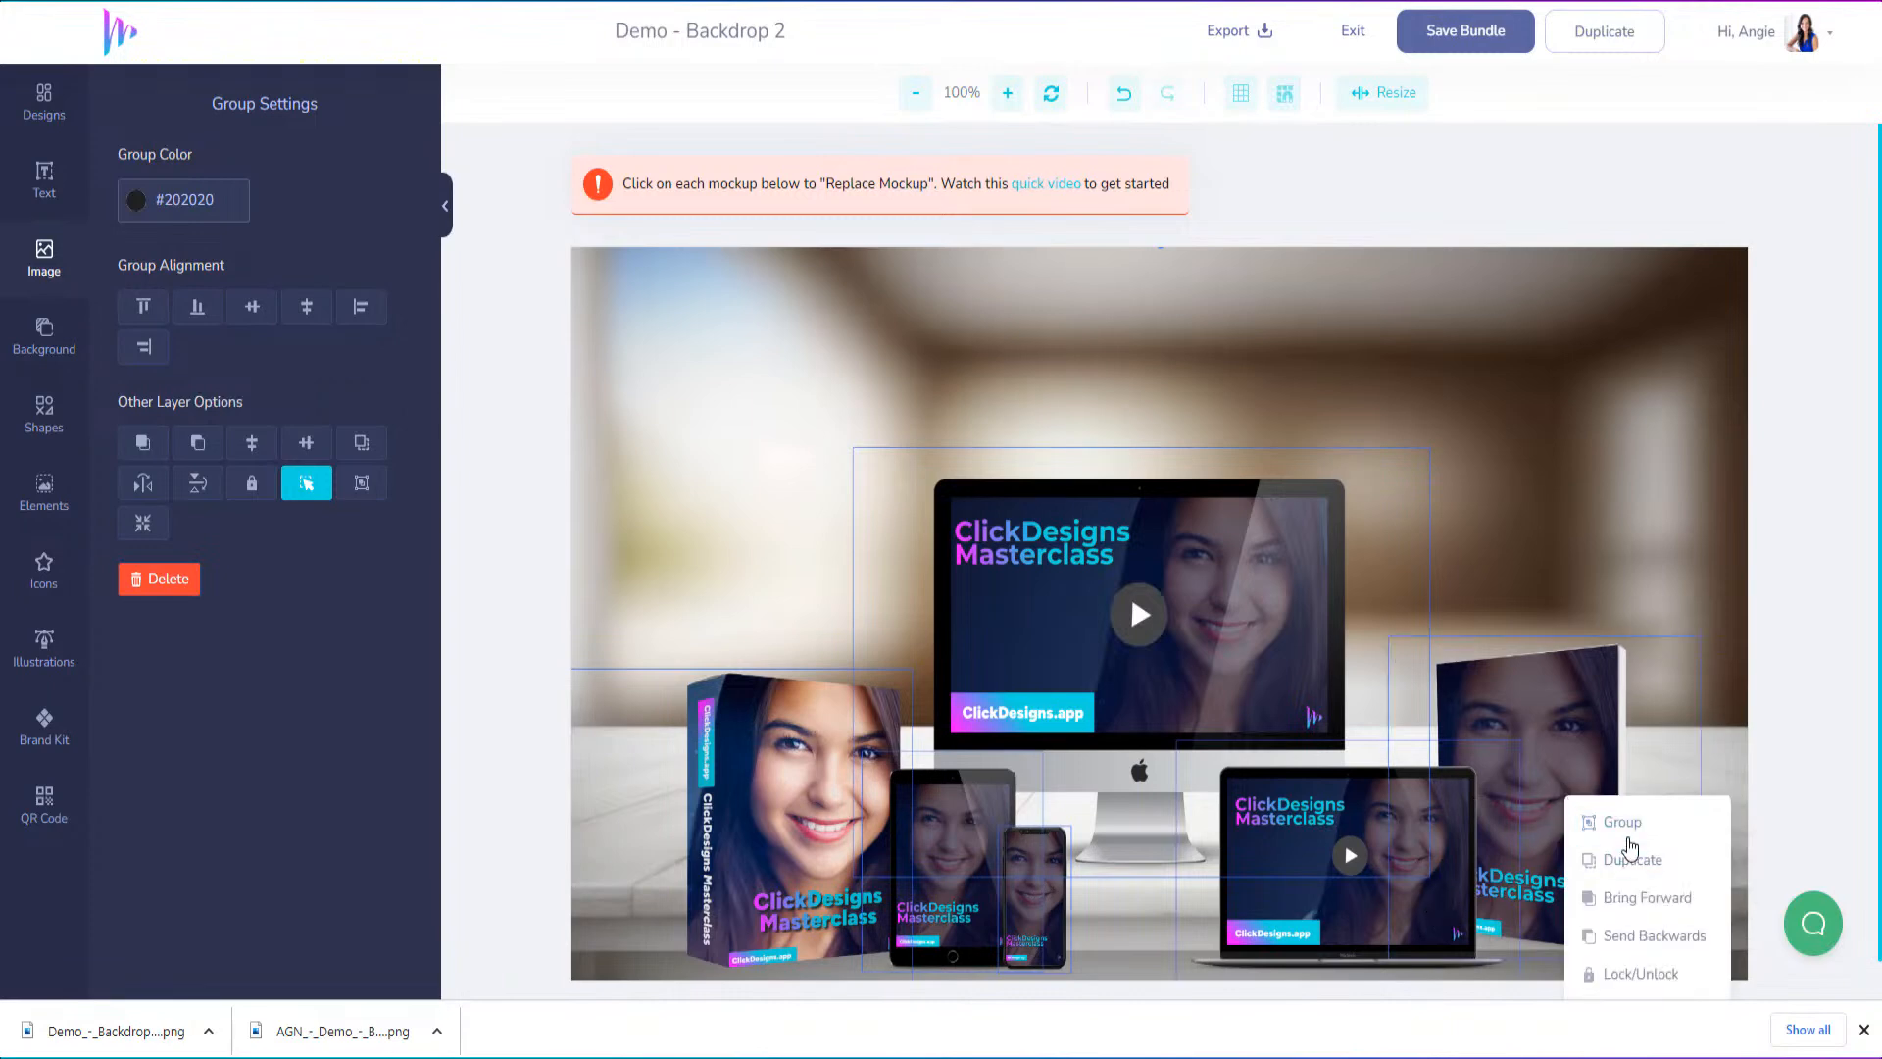
left_click(1628, 839)
left_click_drag(1318, 823, 1314, 871)
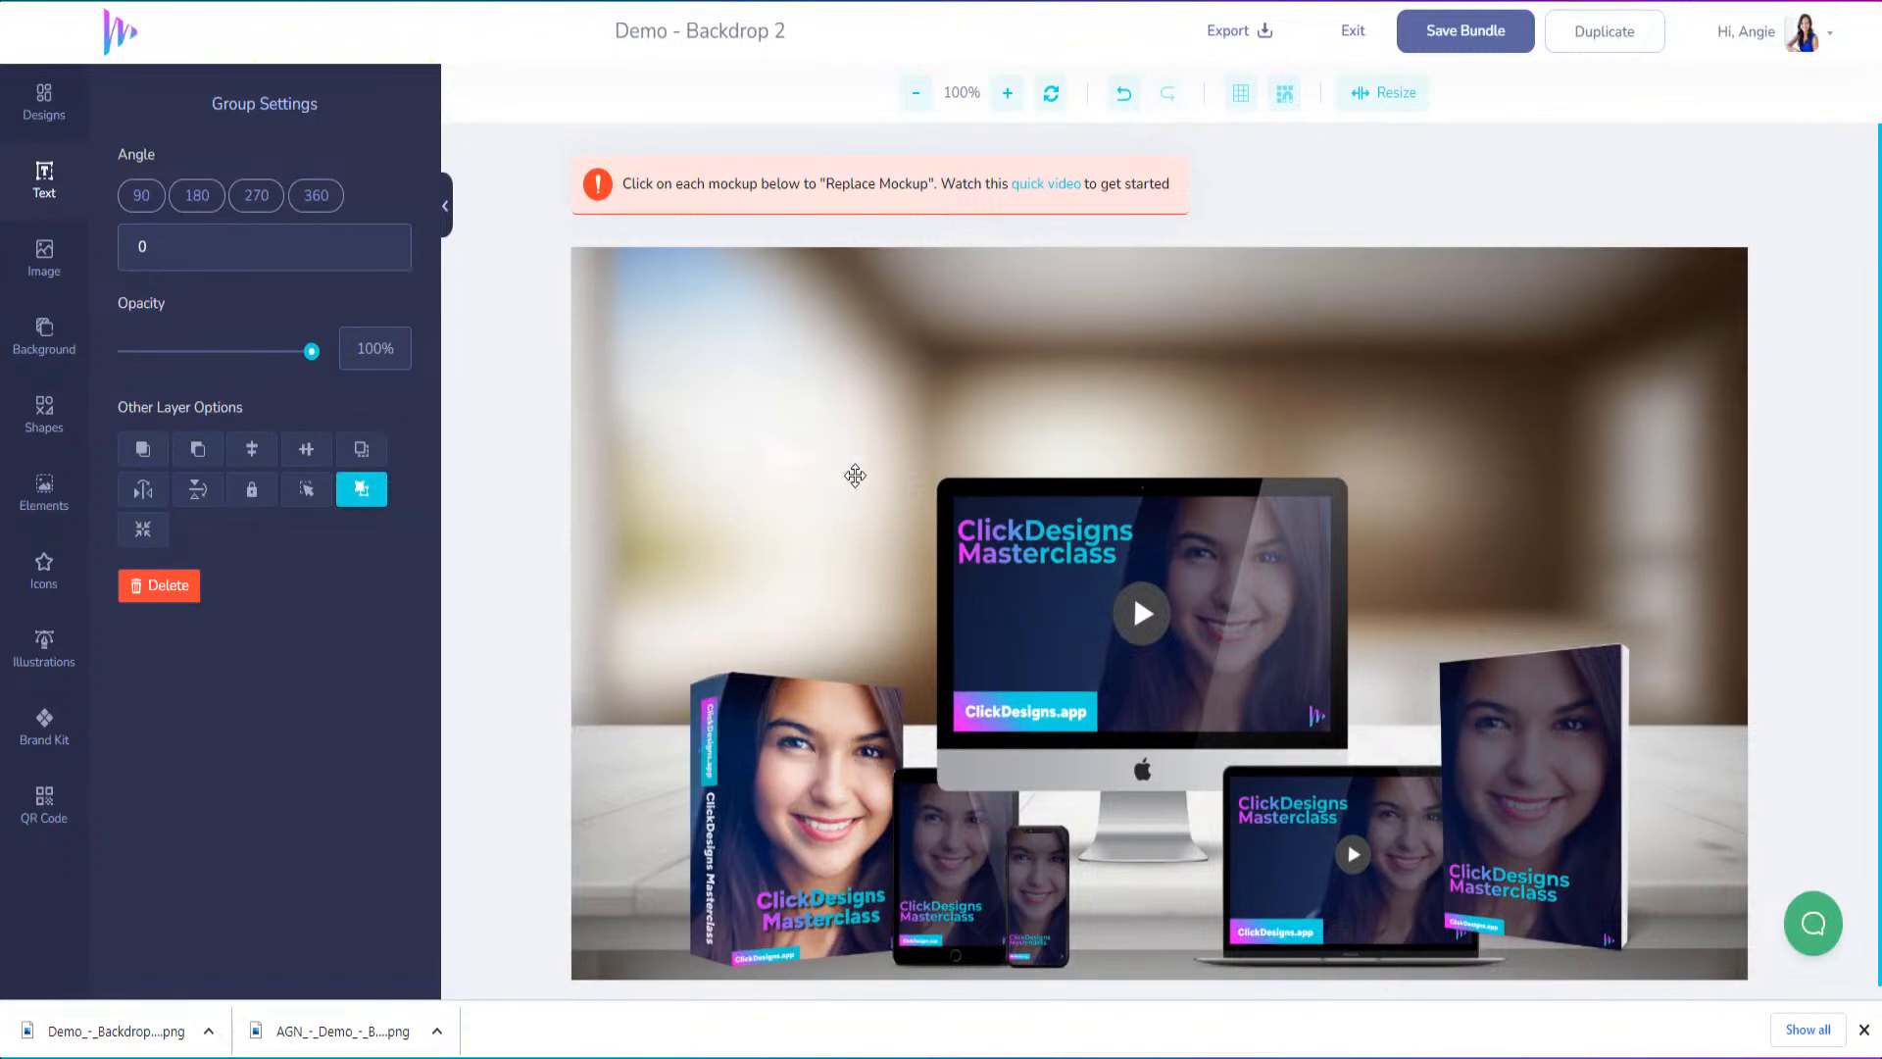
Ungroup the mockups and select only the tabletop backdrop image
right_click(863, 457)
left_click(942, 495)
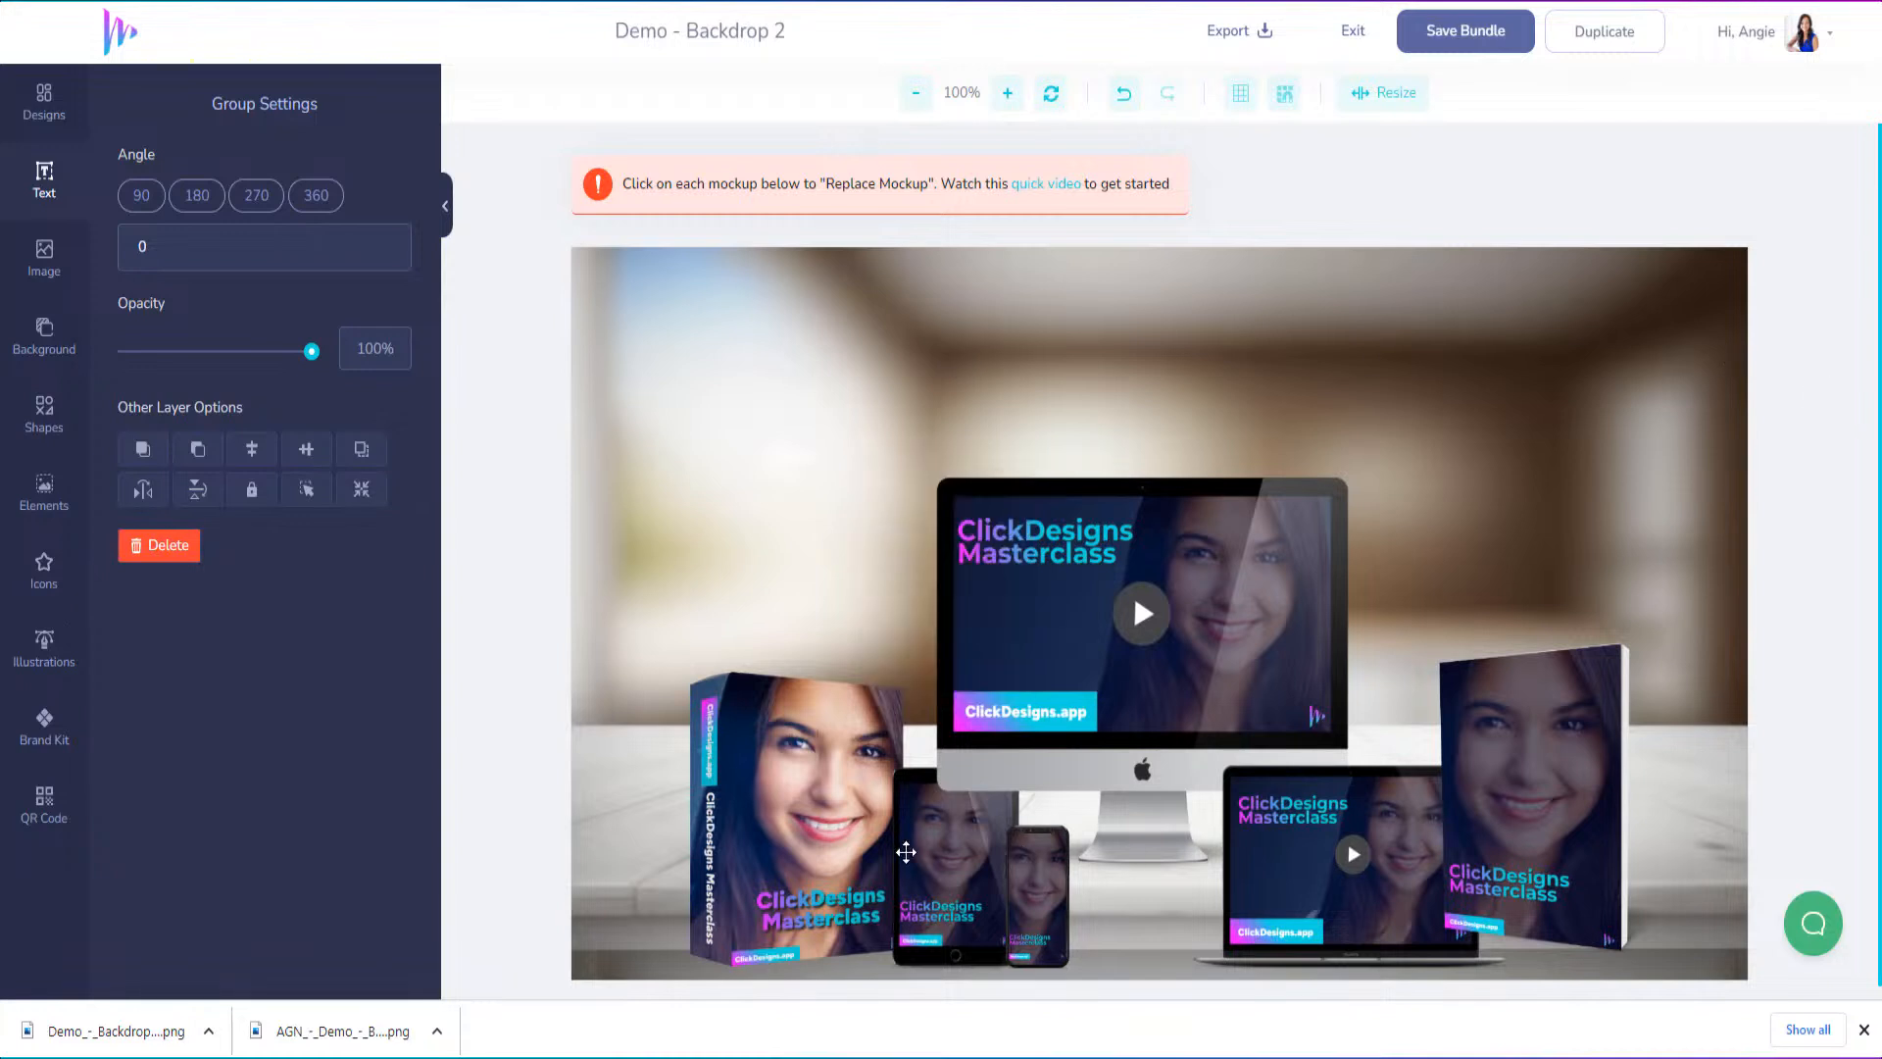
left_click(799, 451)
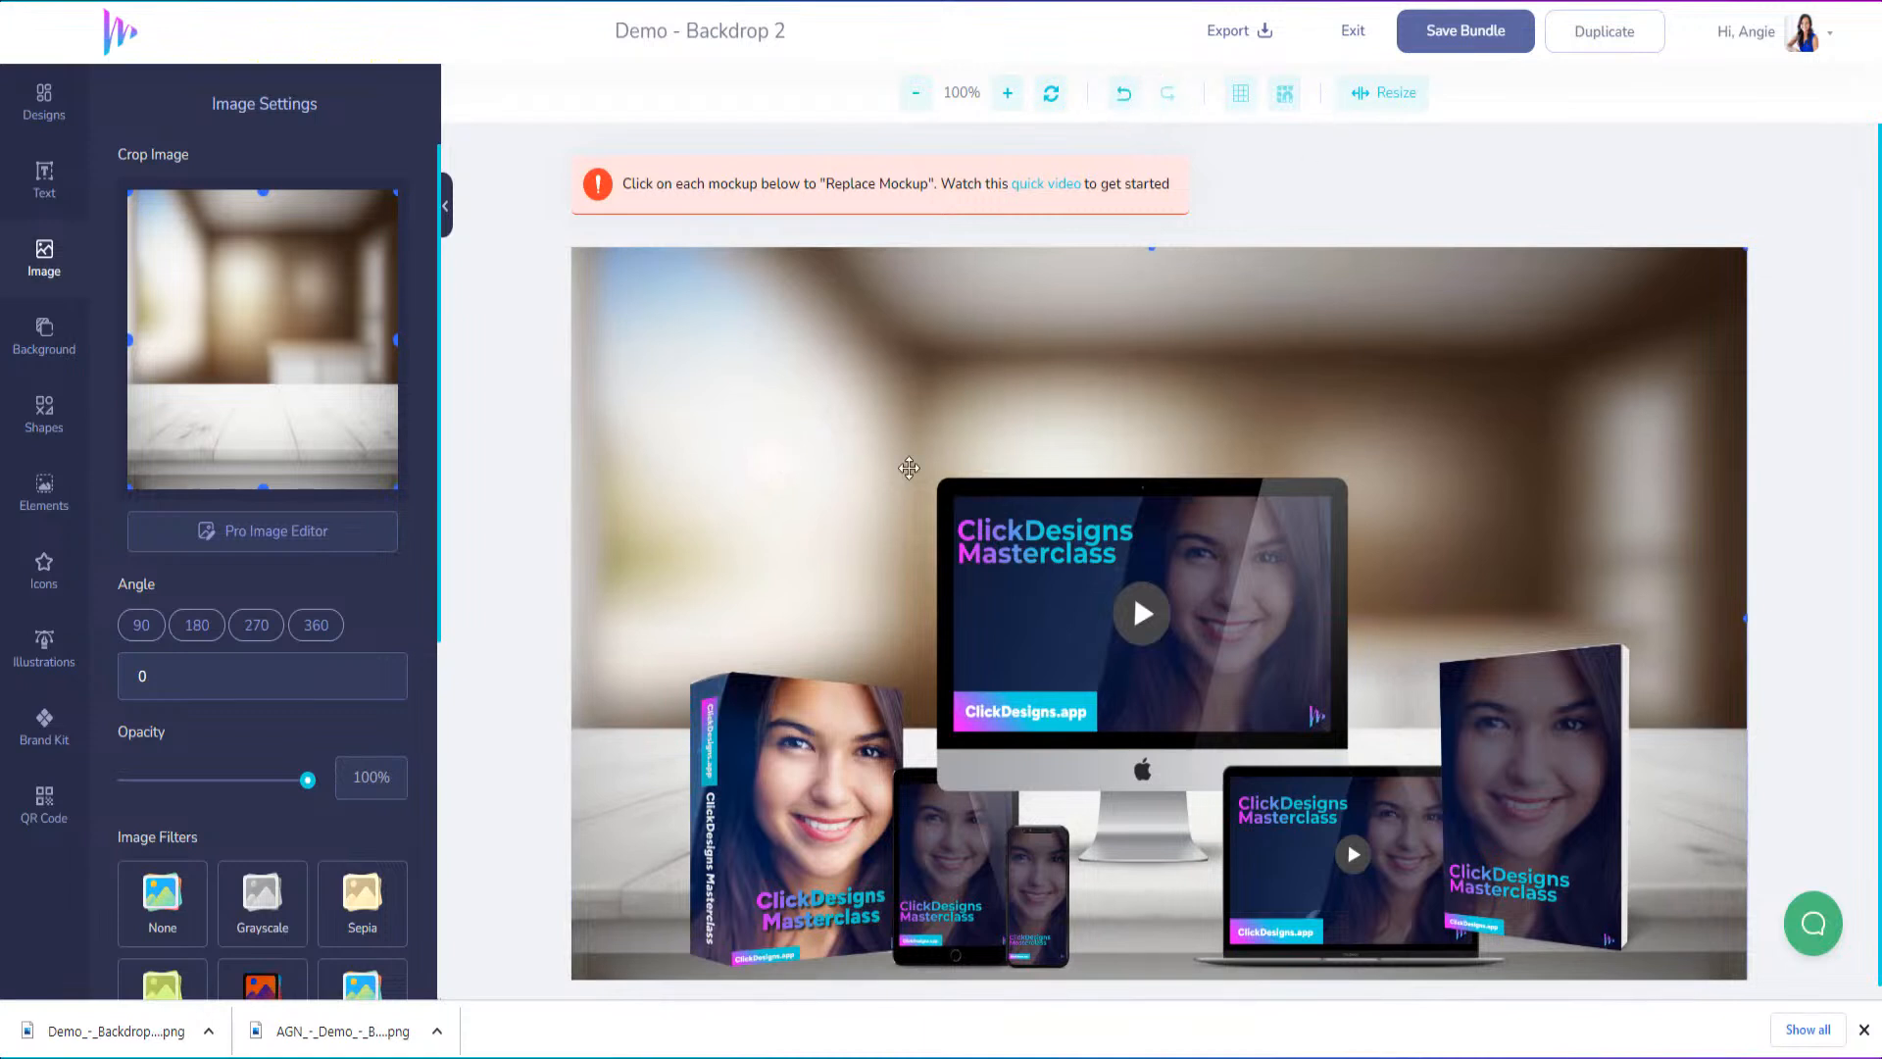
Select all the product mockups together and move them up so they stand on the tabletop, leaving the backdrop in place
left_click(766, 783)
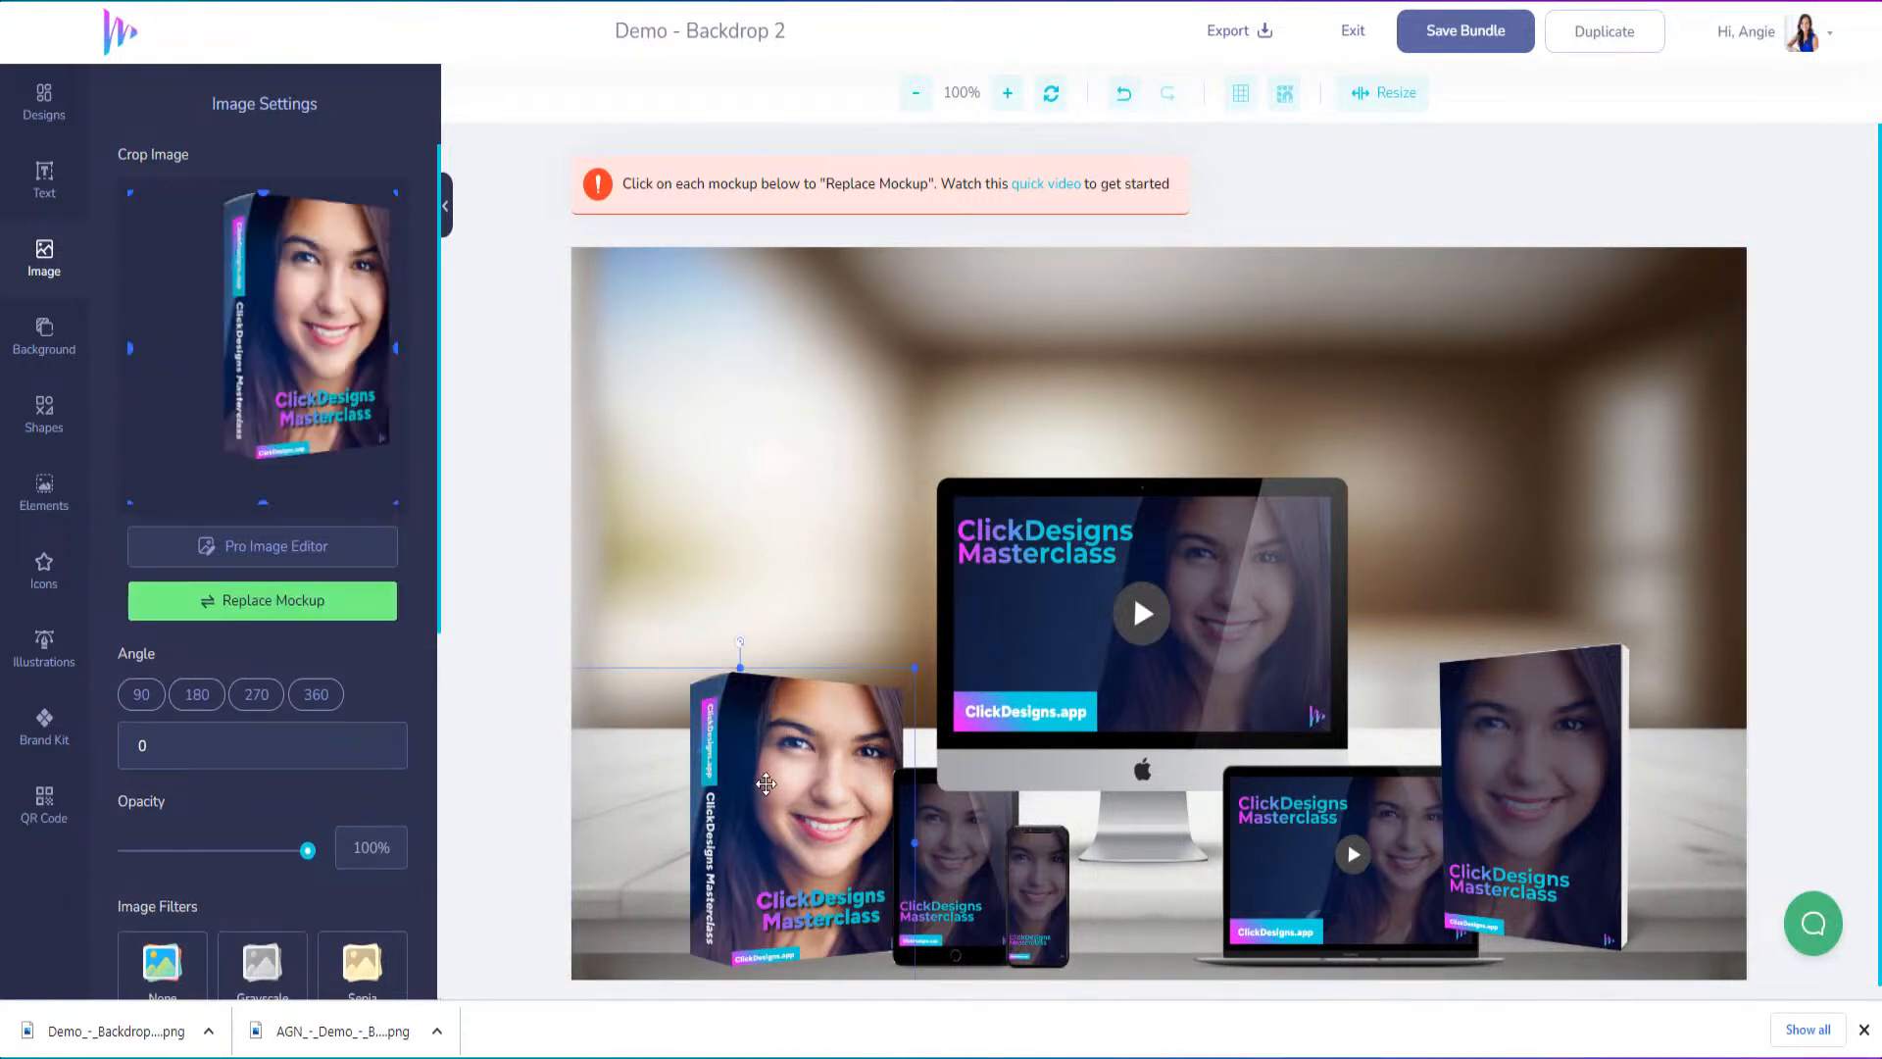
left_click(986, 891, "shift")
left_click(1059, 903, "shift")
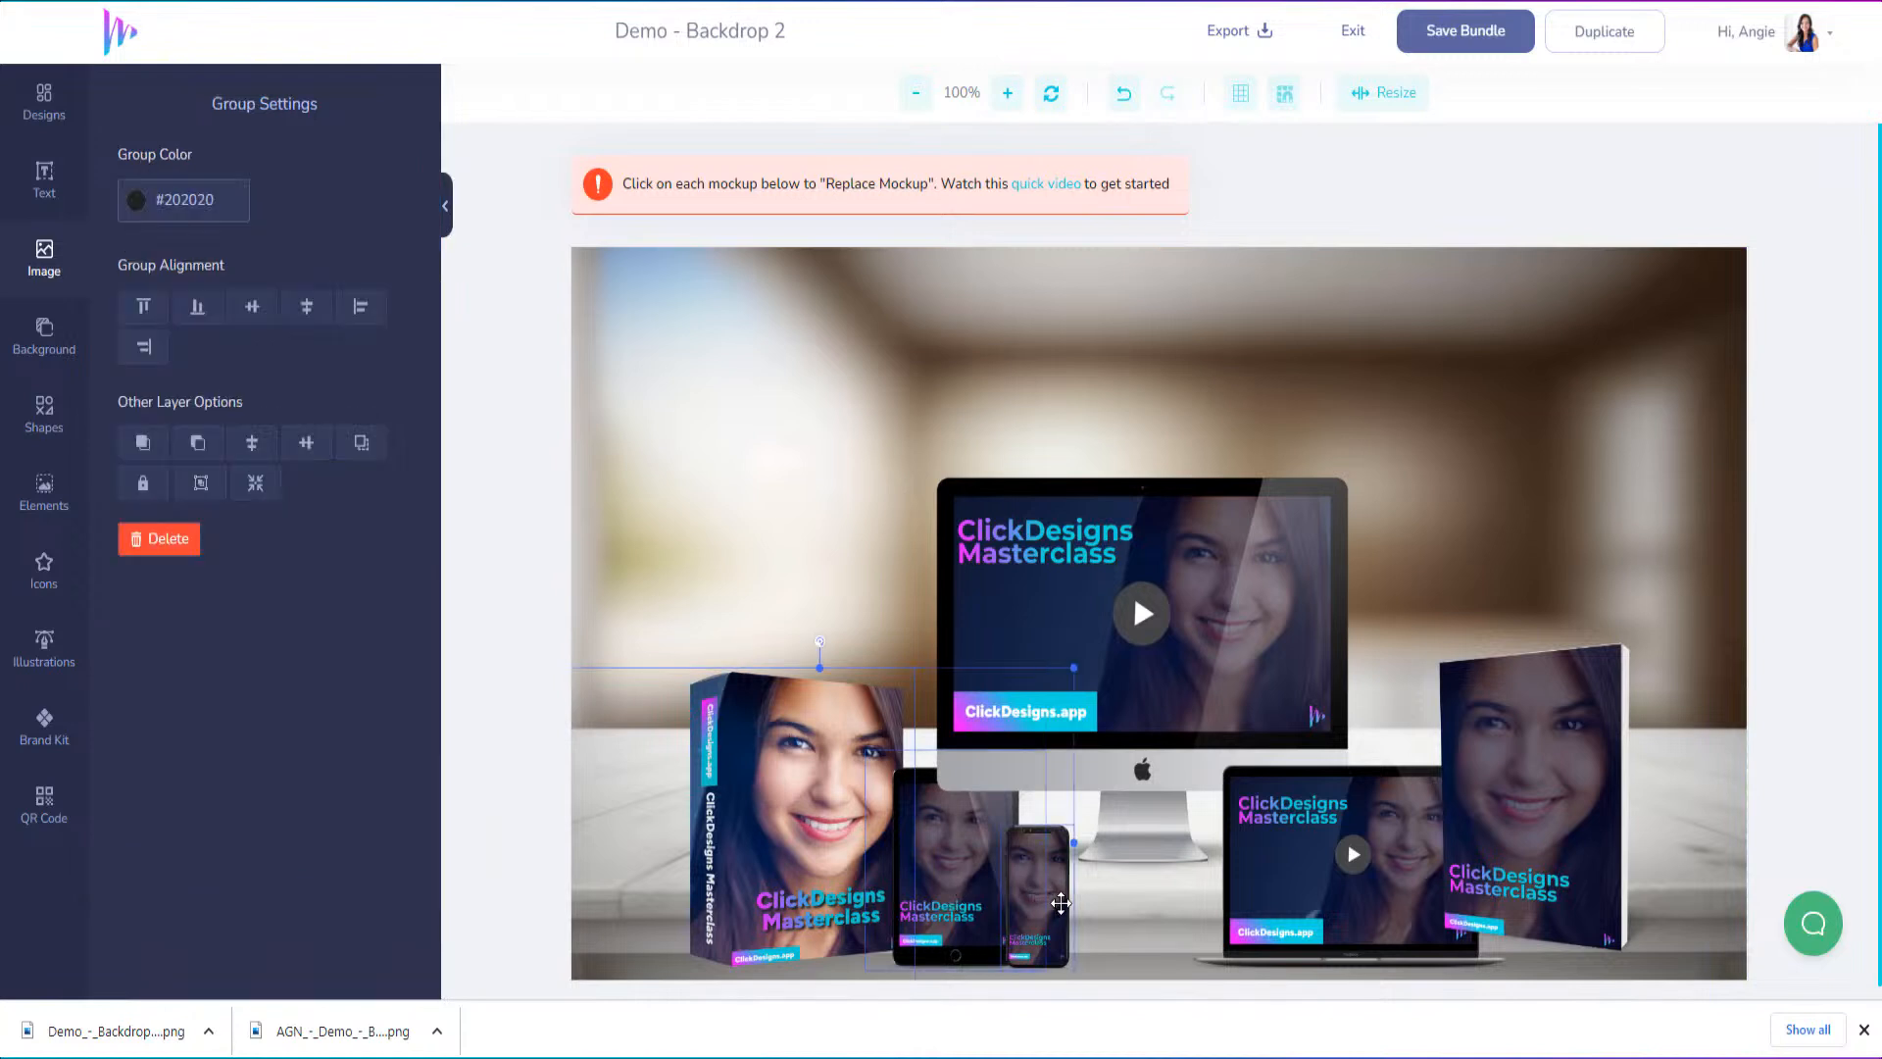
left_click(1139, 568, "shift")
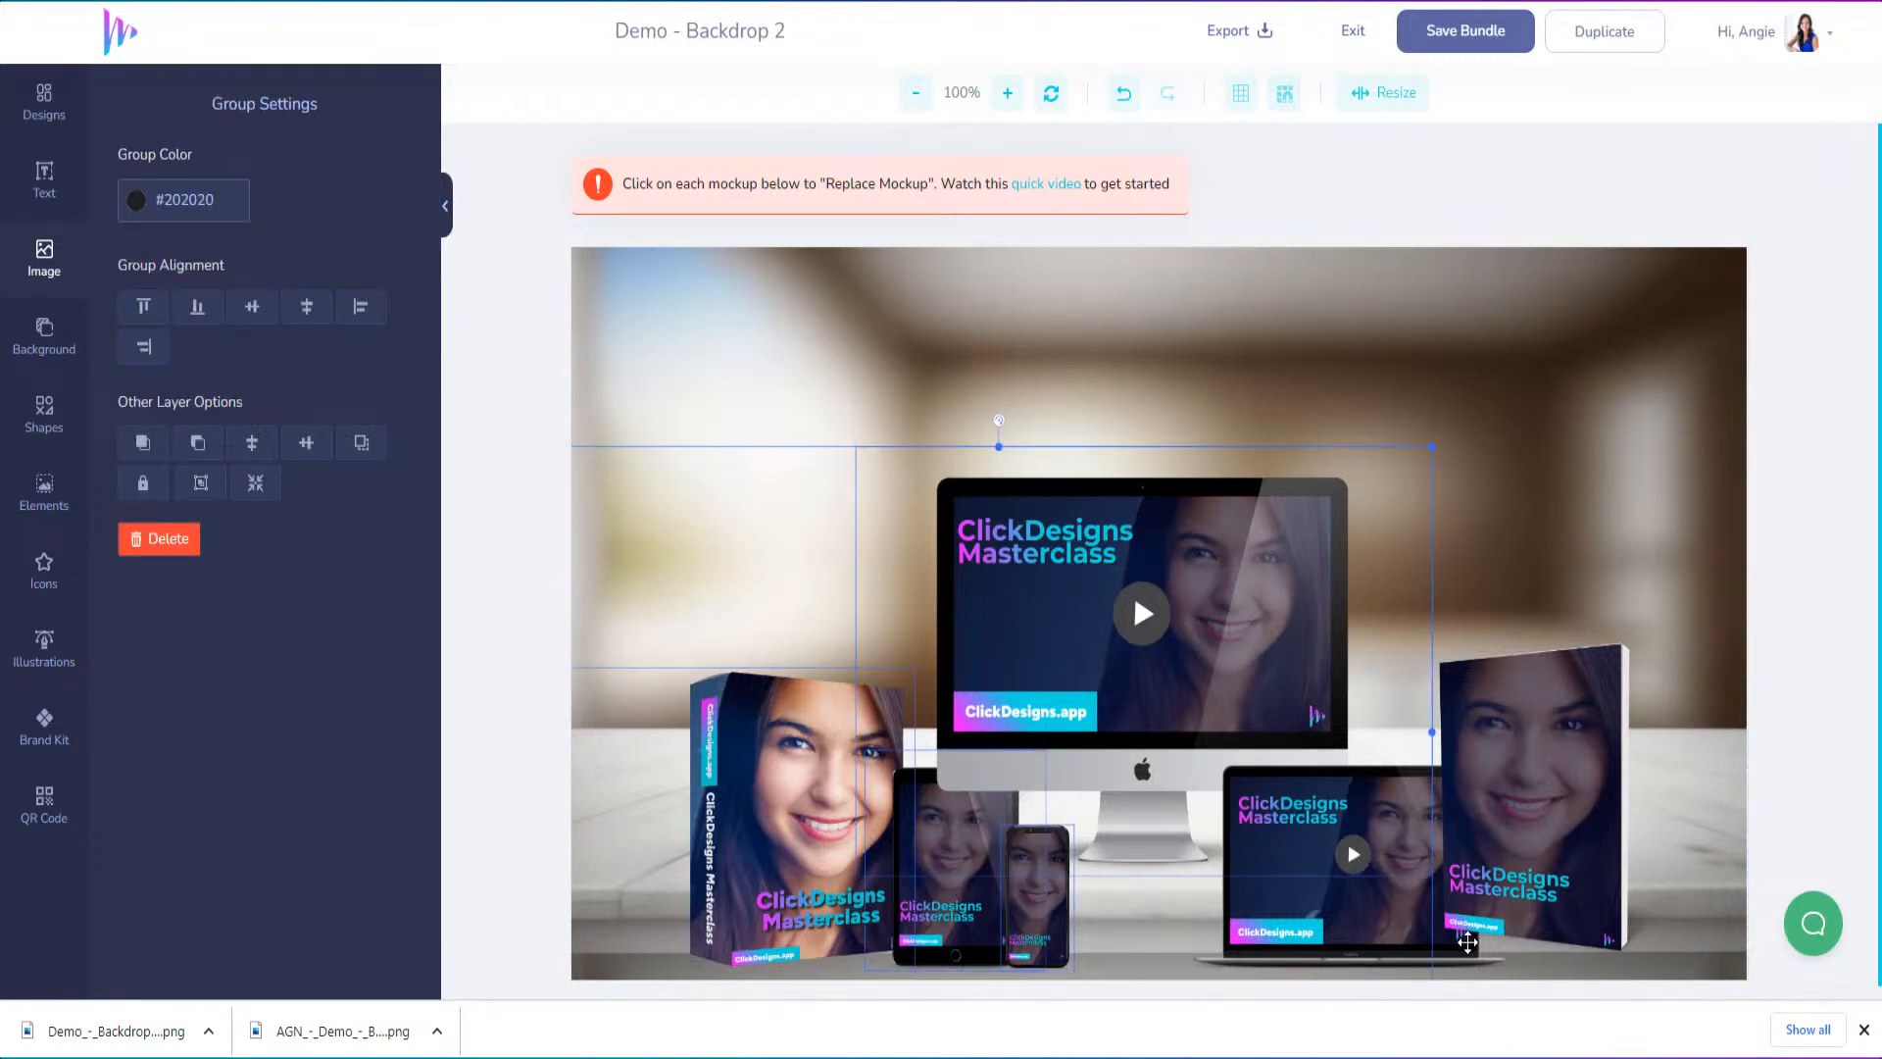
left_click(1508, 701, "shift")
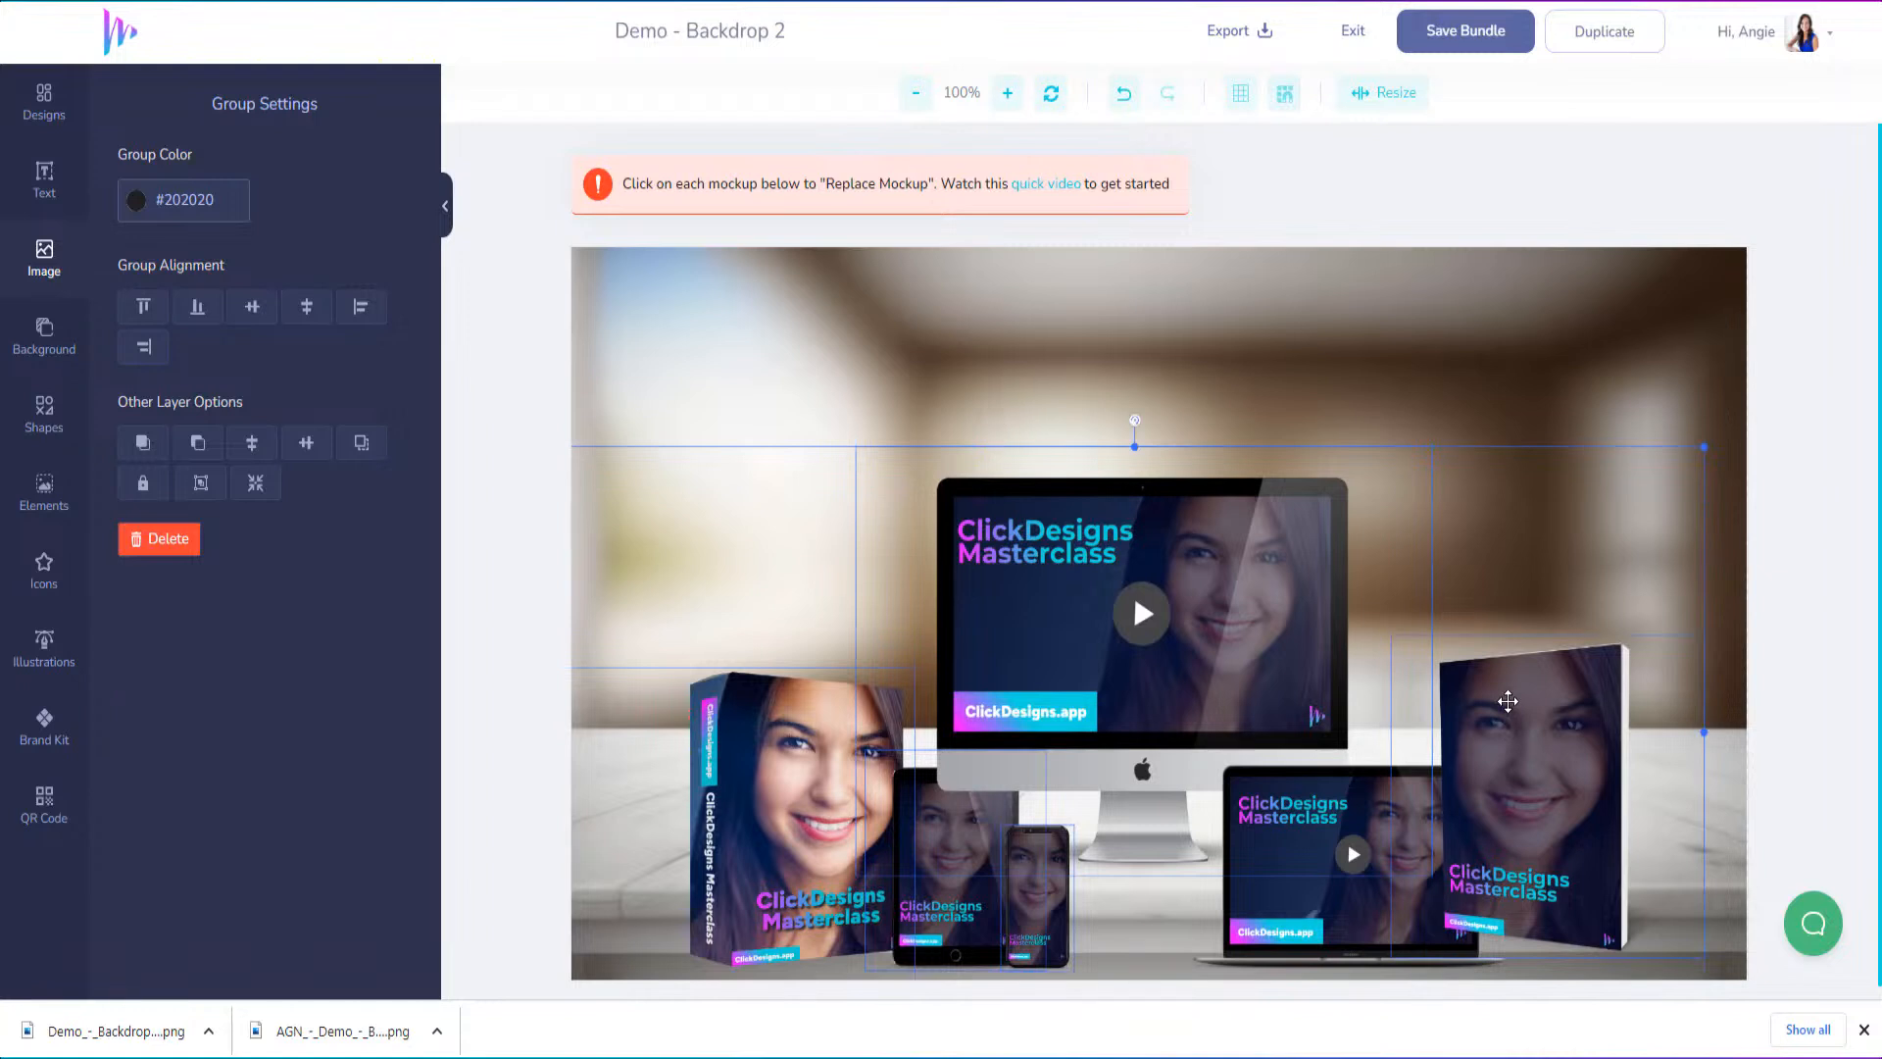
left_click_drag(1507, 709, 1511, 670)
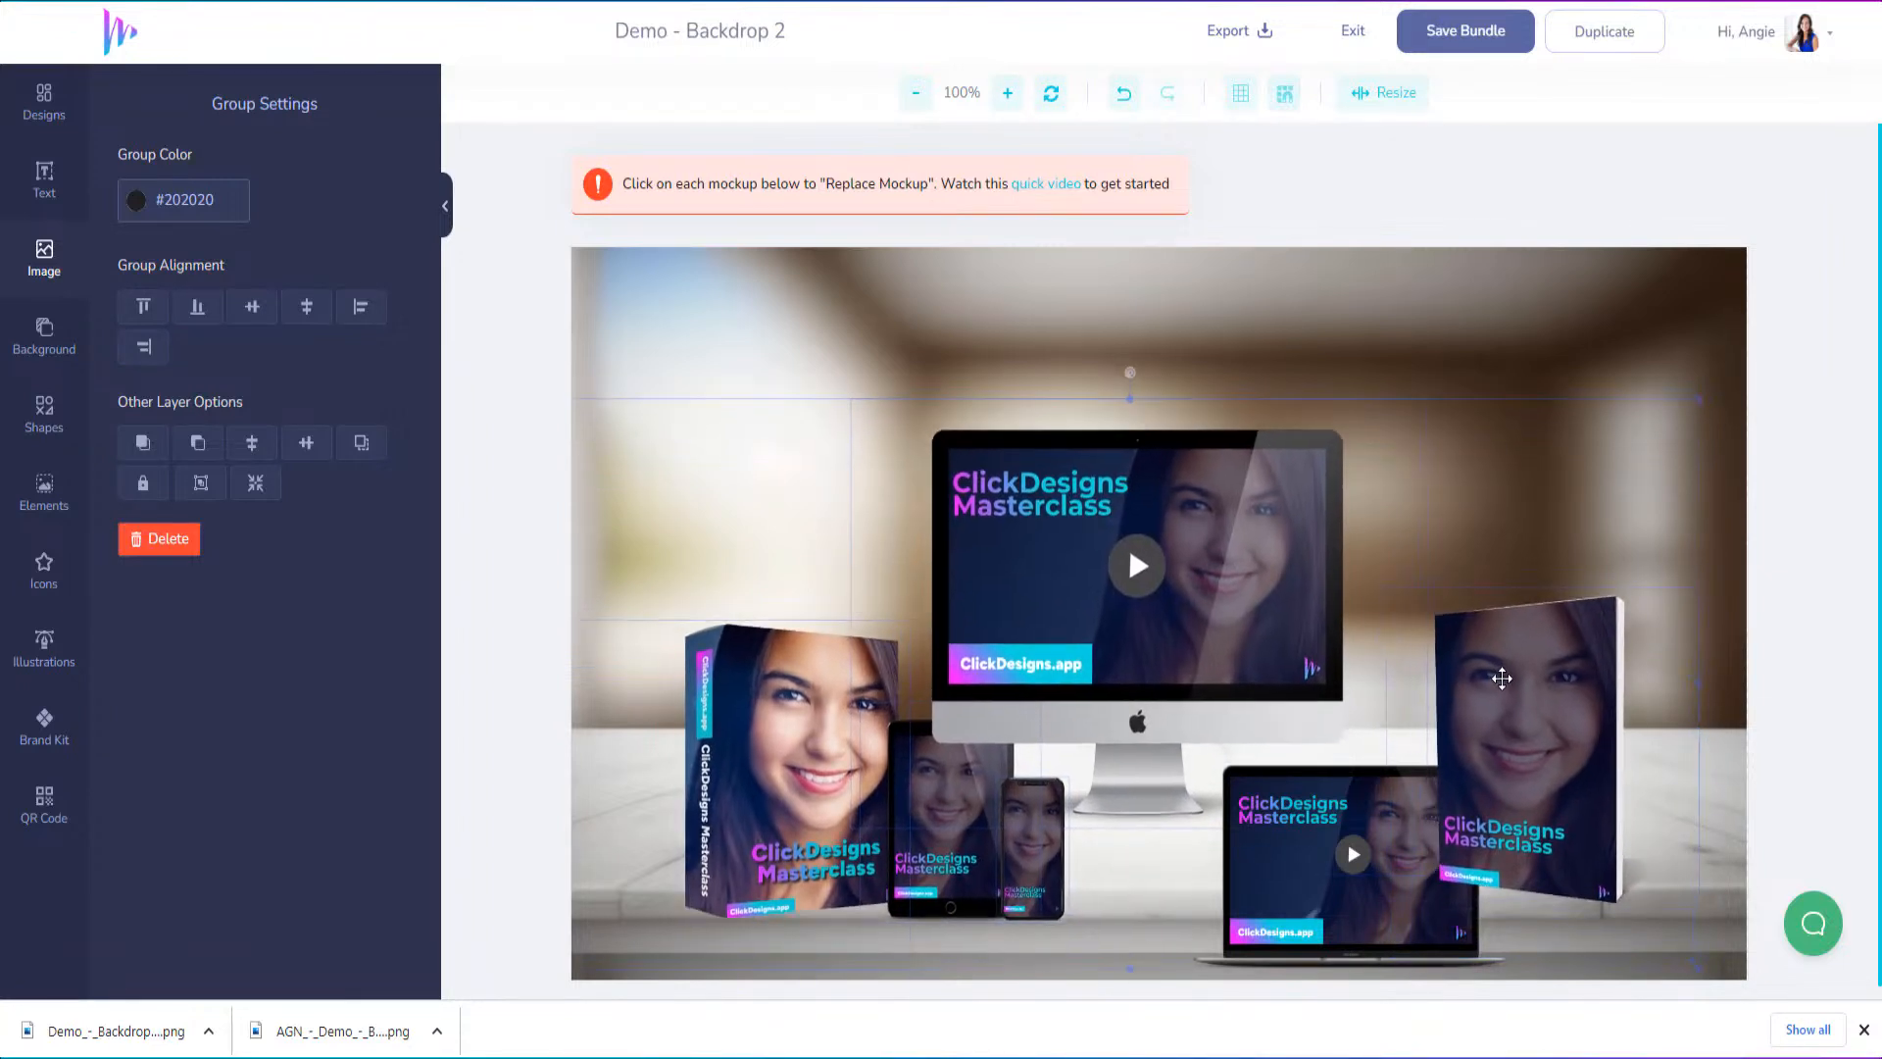
left_click(1444, 953, "shift")
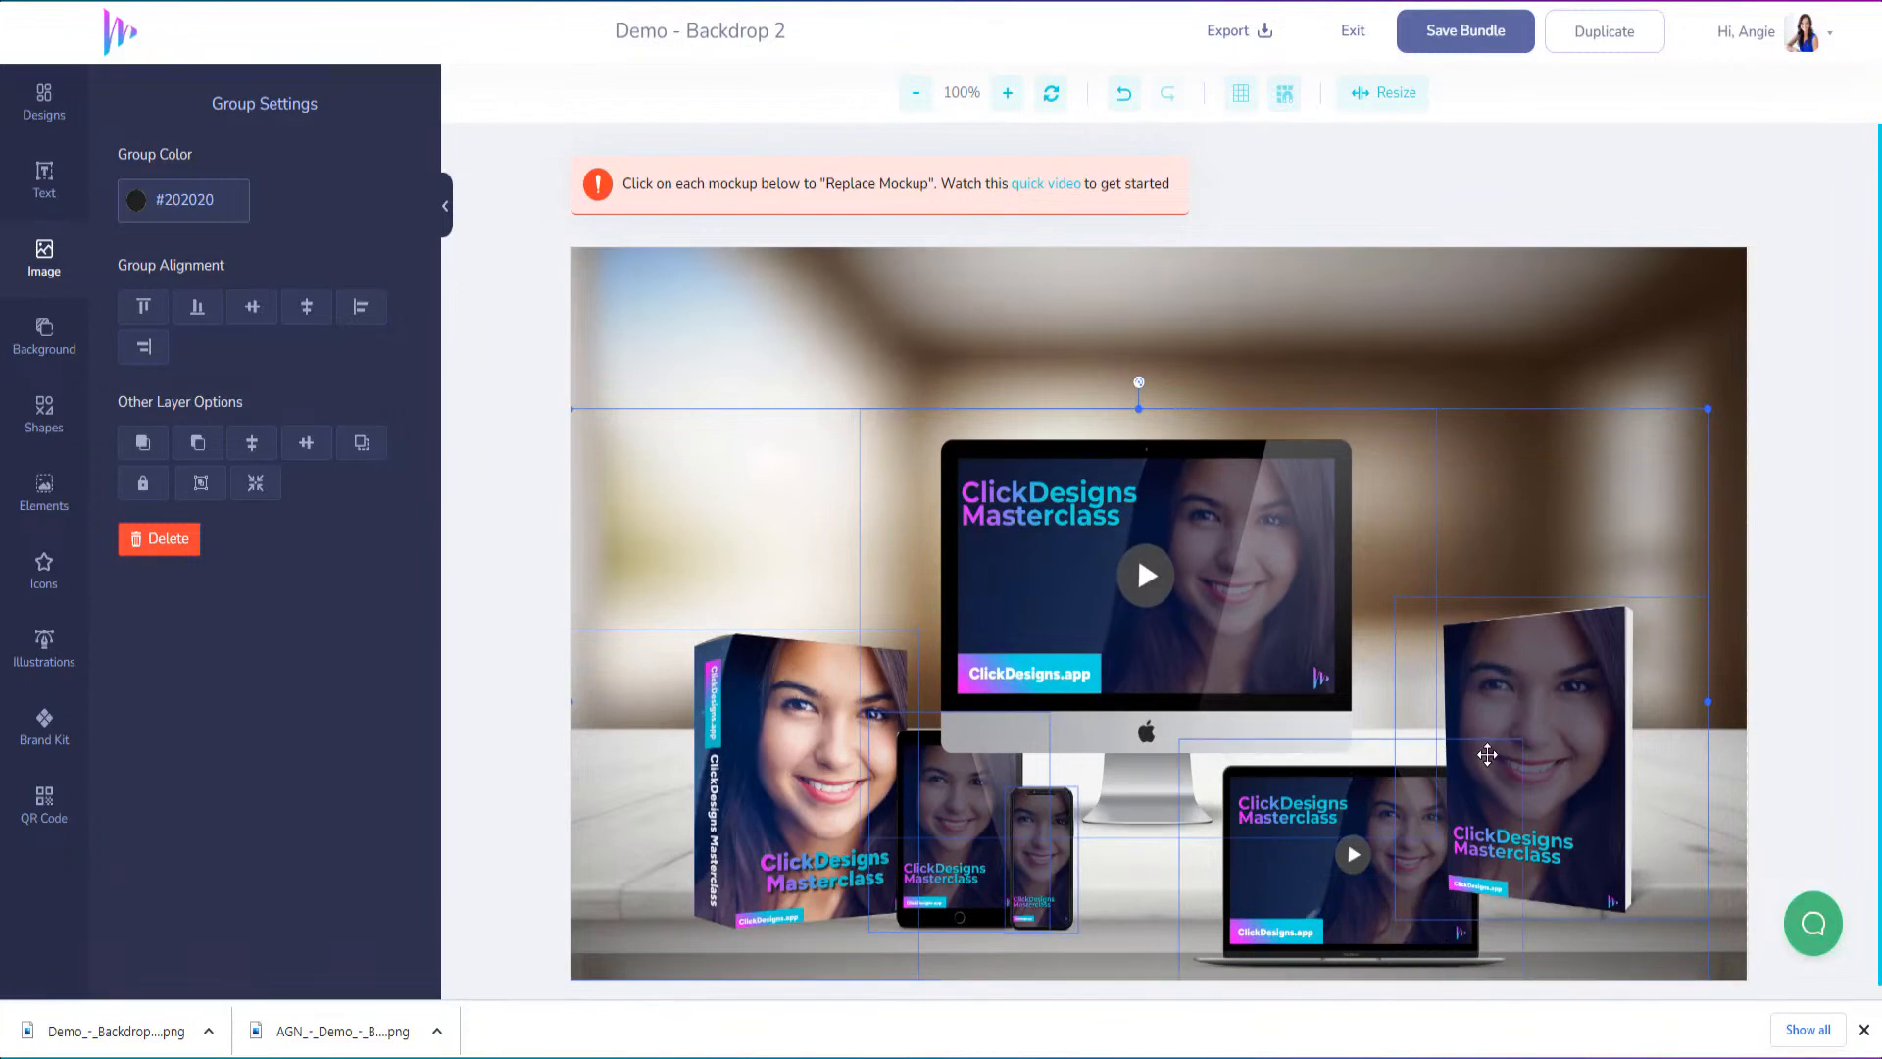
left_click_drag(1508, 674, 1539, 571)
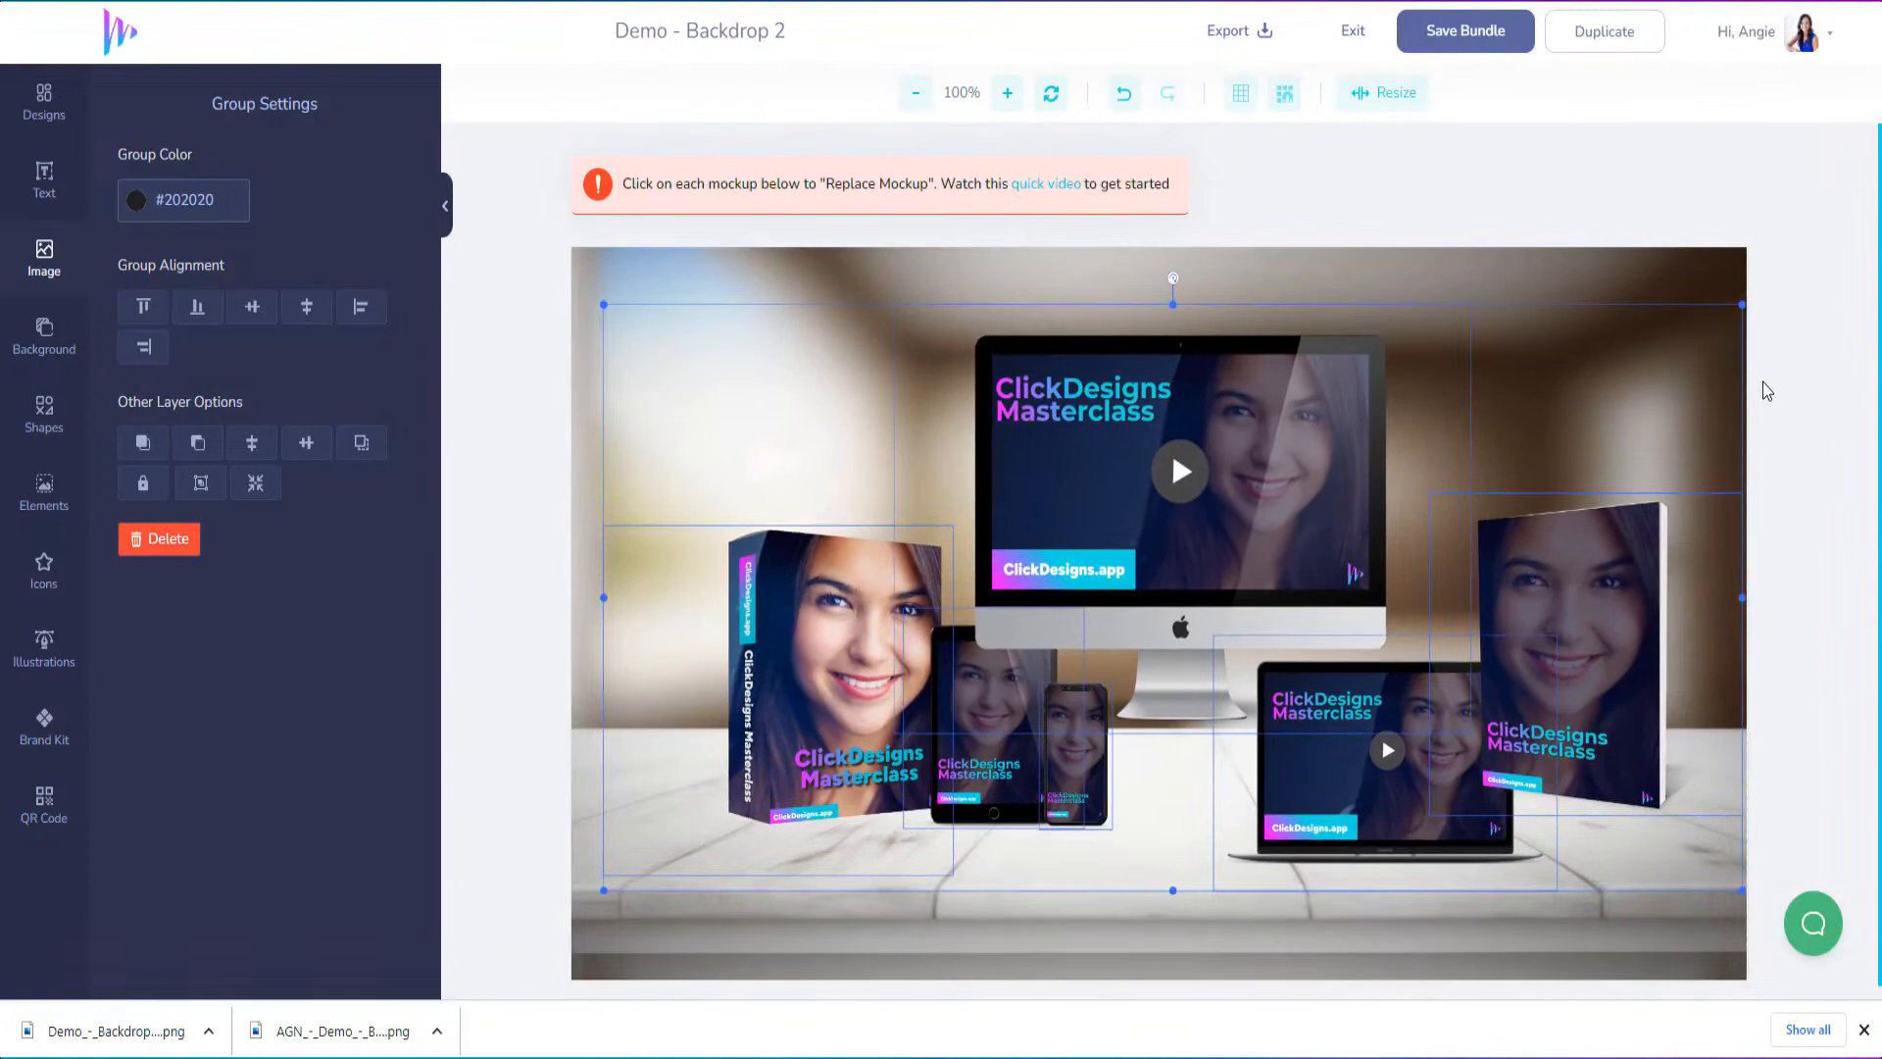
left_click(1705, 265)
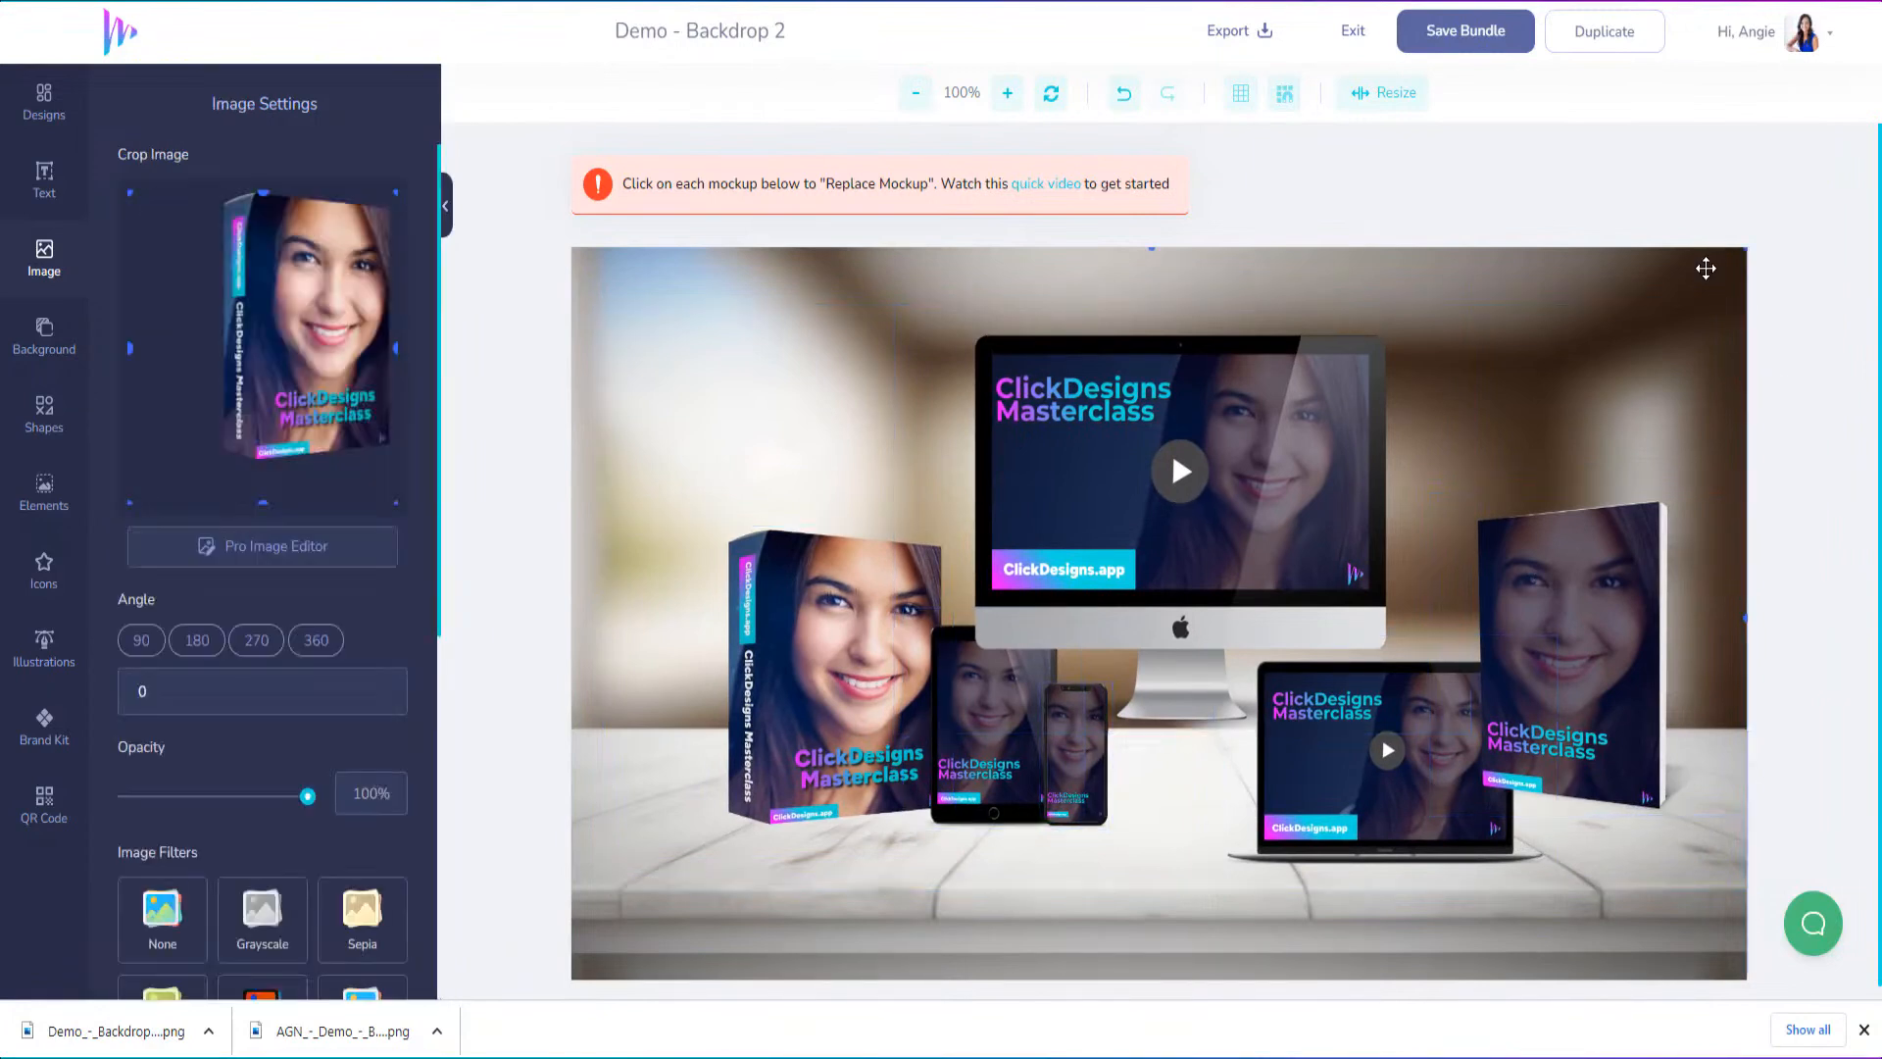
Move the iMac, box and tablet mockups individually lower on the tabletop, with the tablet in front of the box
left_click_drag(1282, 457, 1257, 540)
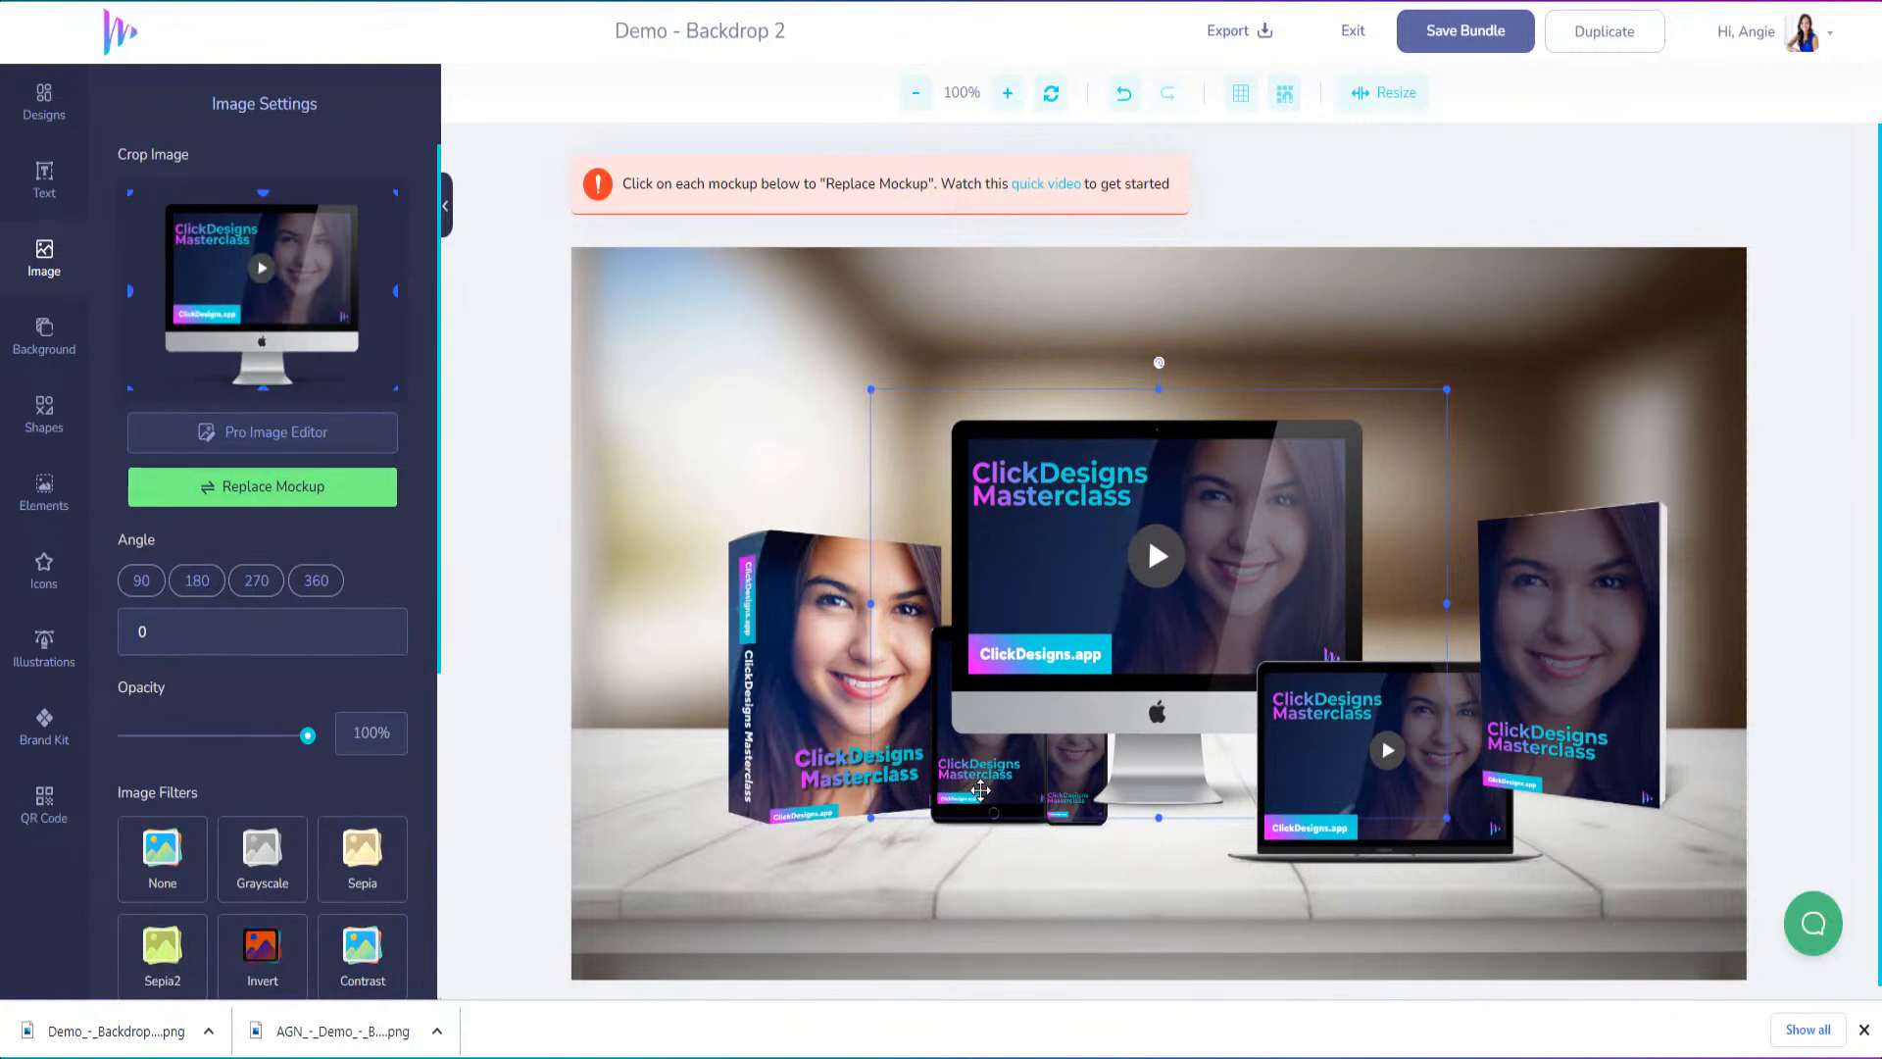
left_click_drag(829, 696, 805, 737)
left_click_drag(978, 791, 962, 853)
Bring the tablet and the phone mockups forward in the layer order so they overlap the iMac
left_click(962, 831)
right_click(966, 845)
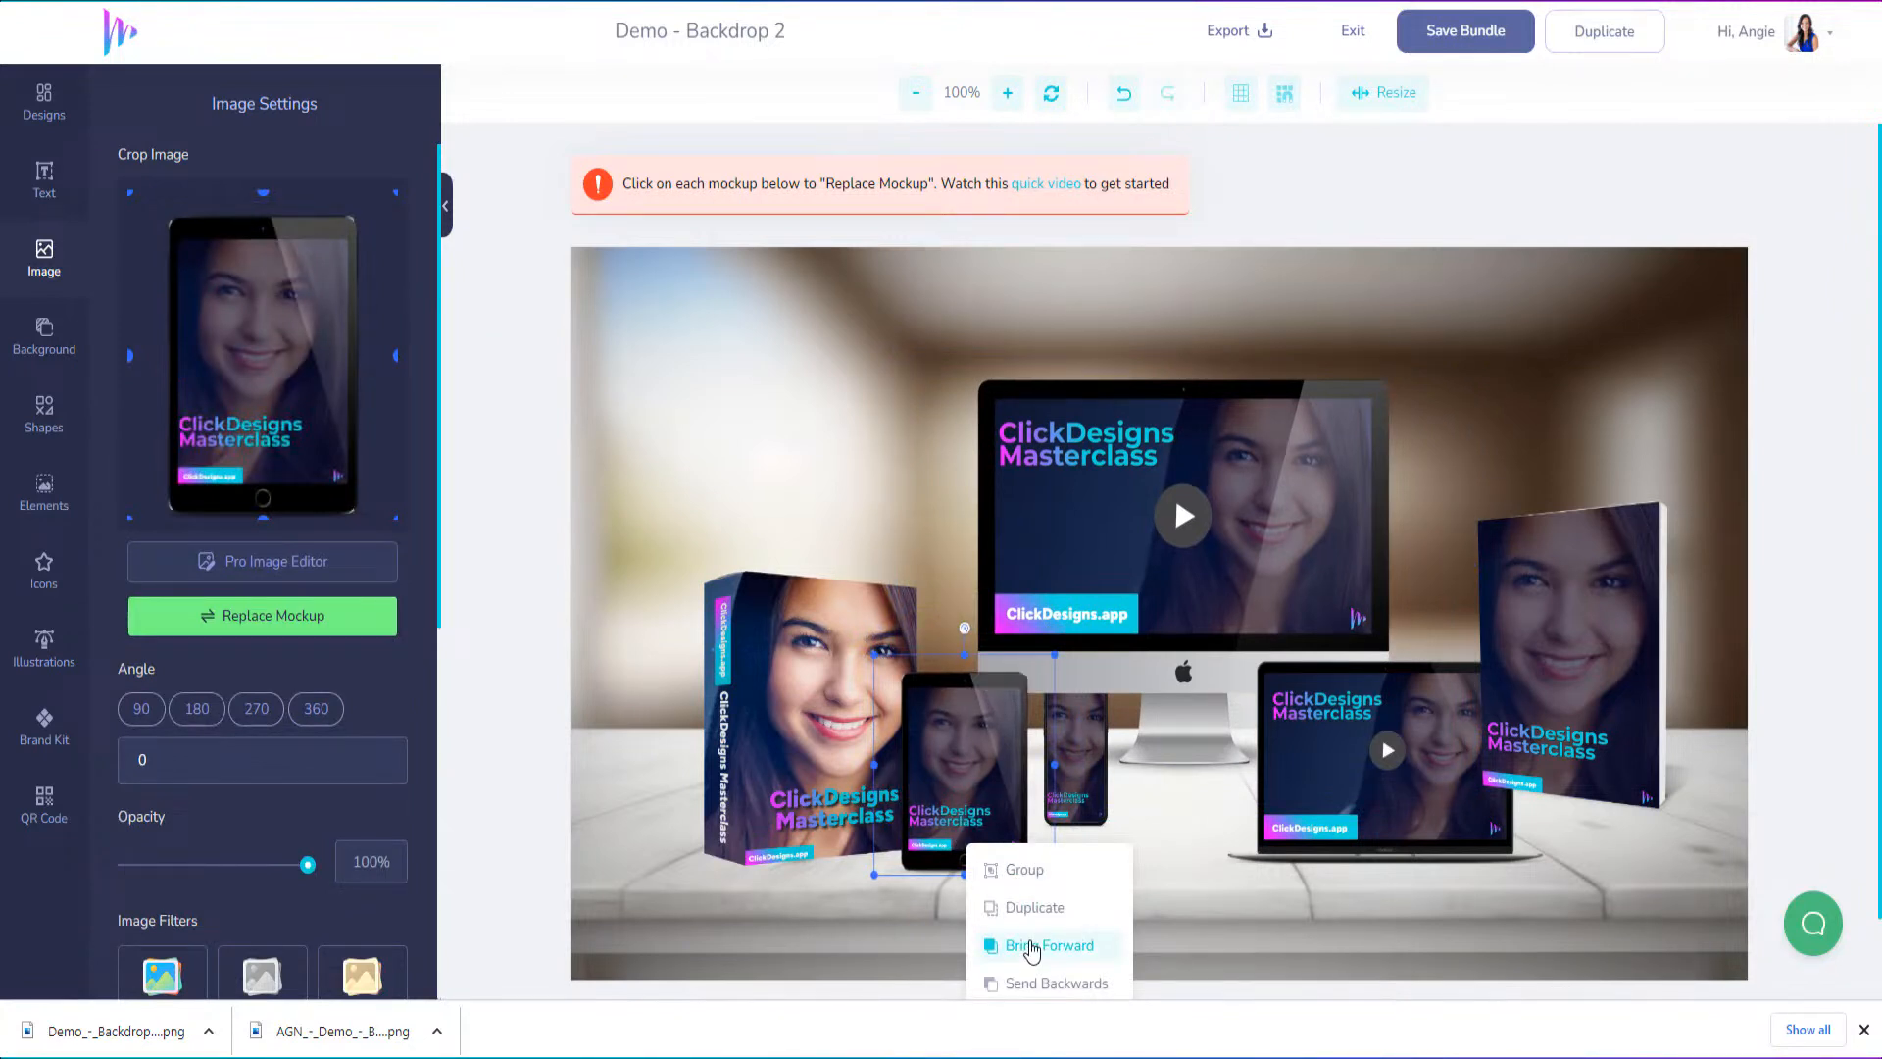
left_click(1076, 748)
right_click(1076, 747)
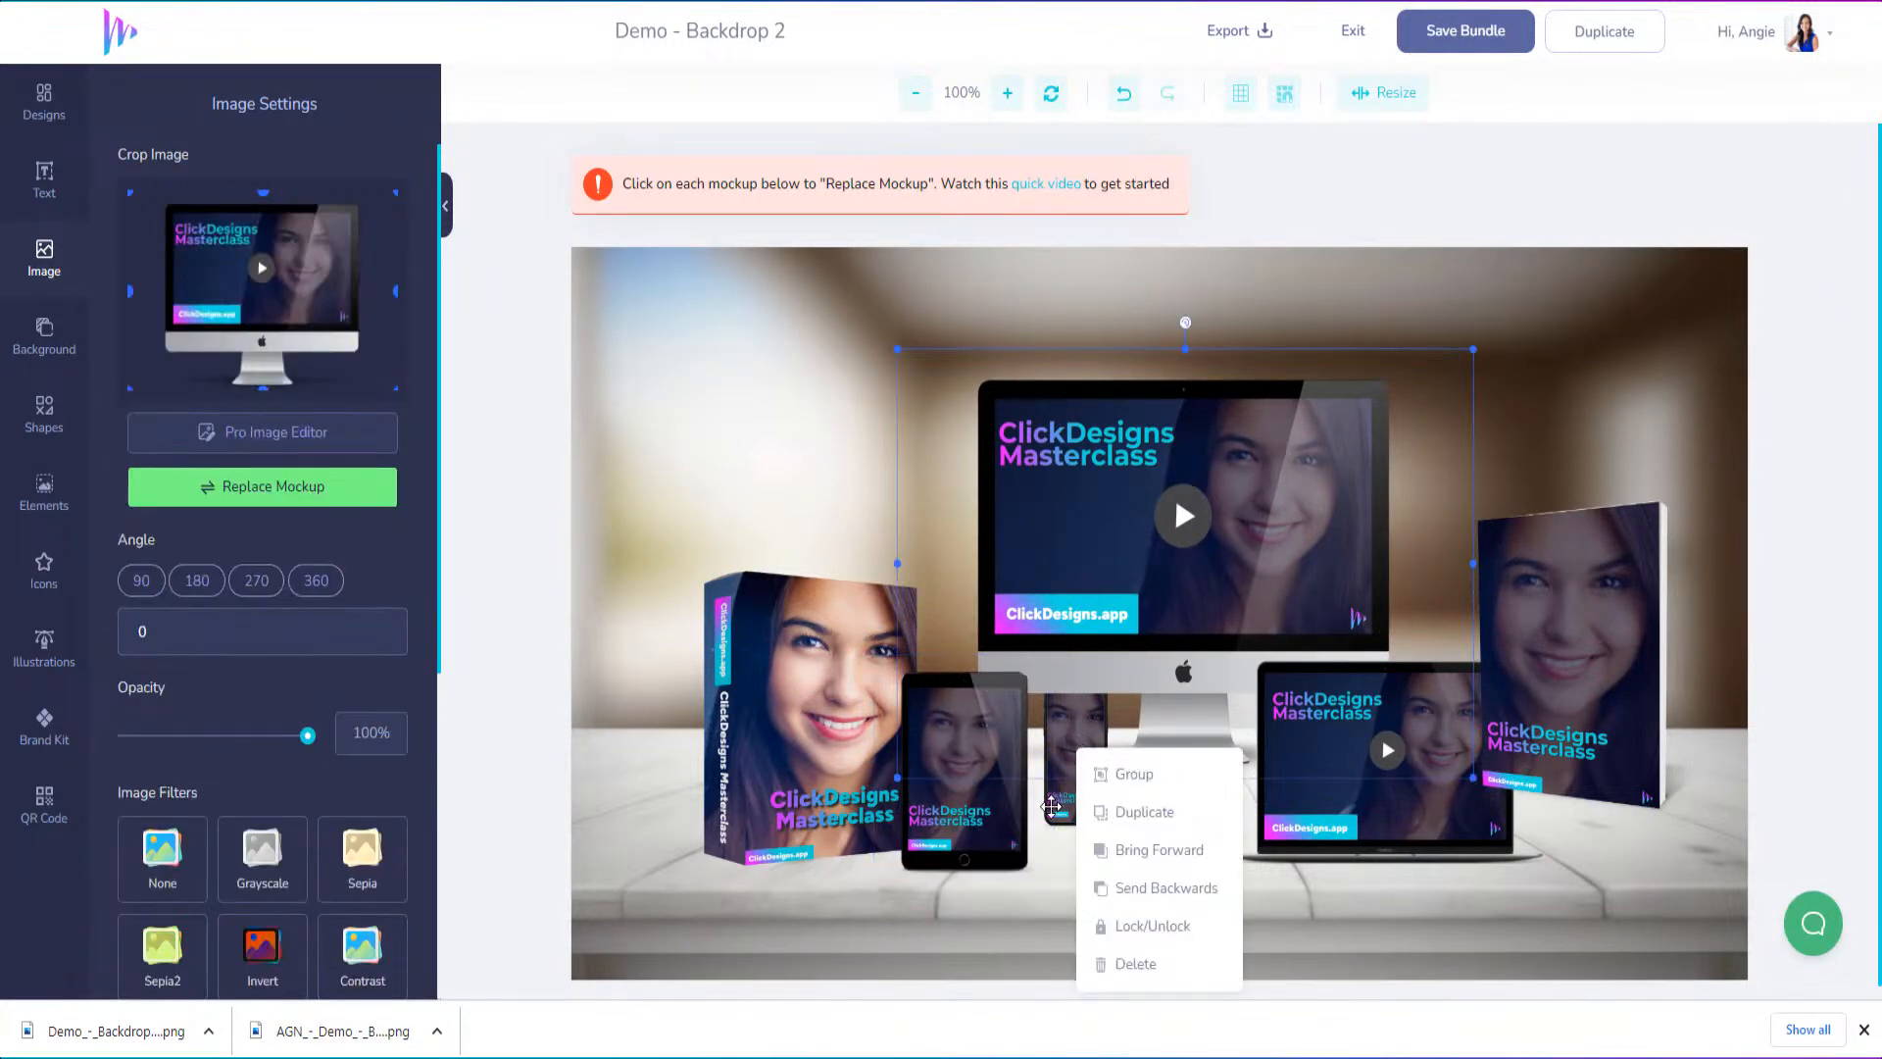
left_click(1053, 804)
right_click(1053, 804)
left_click(1119, 911)
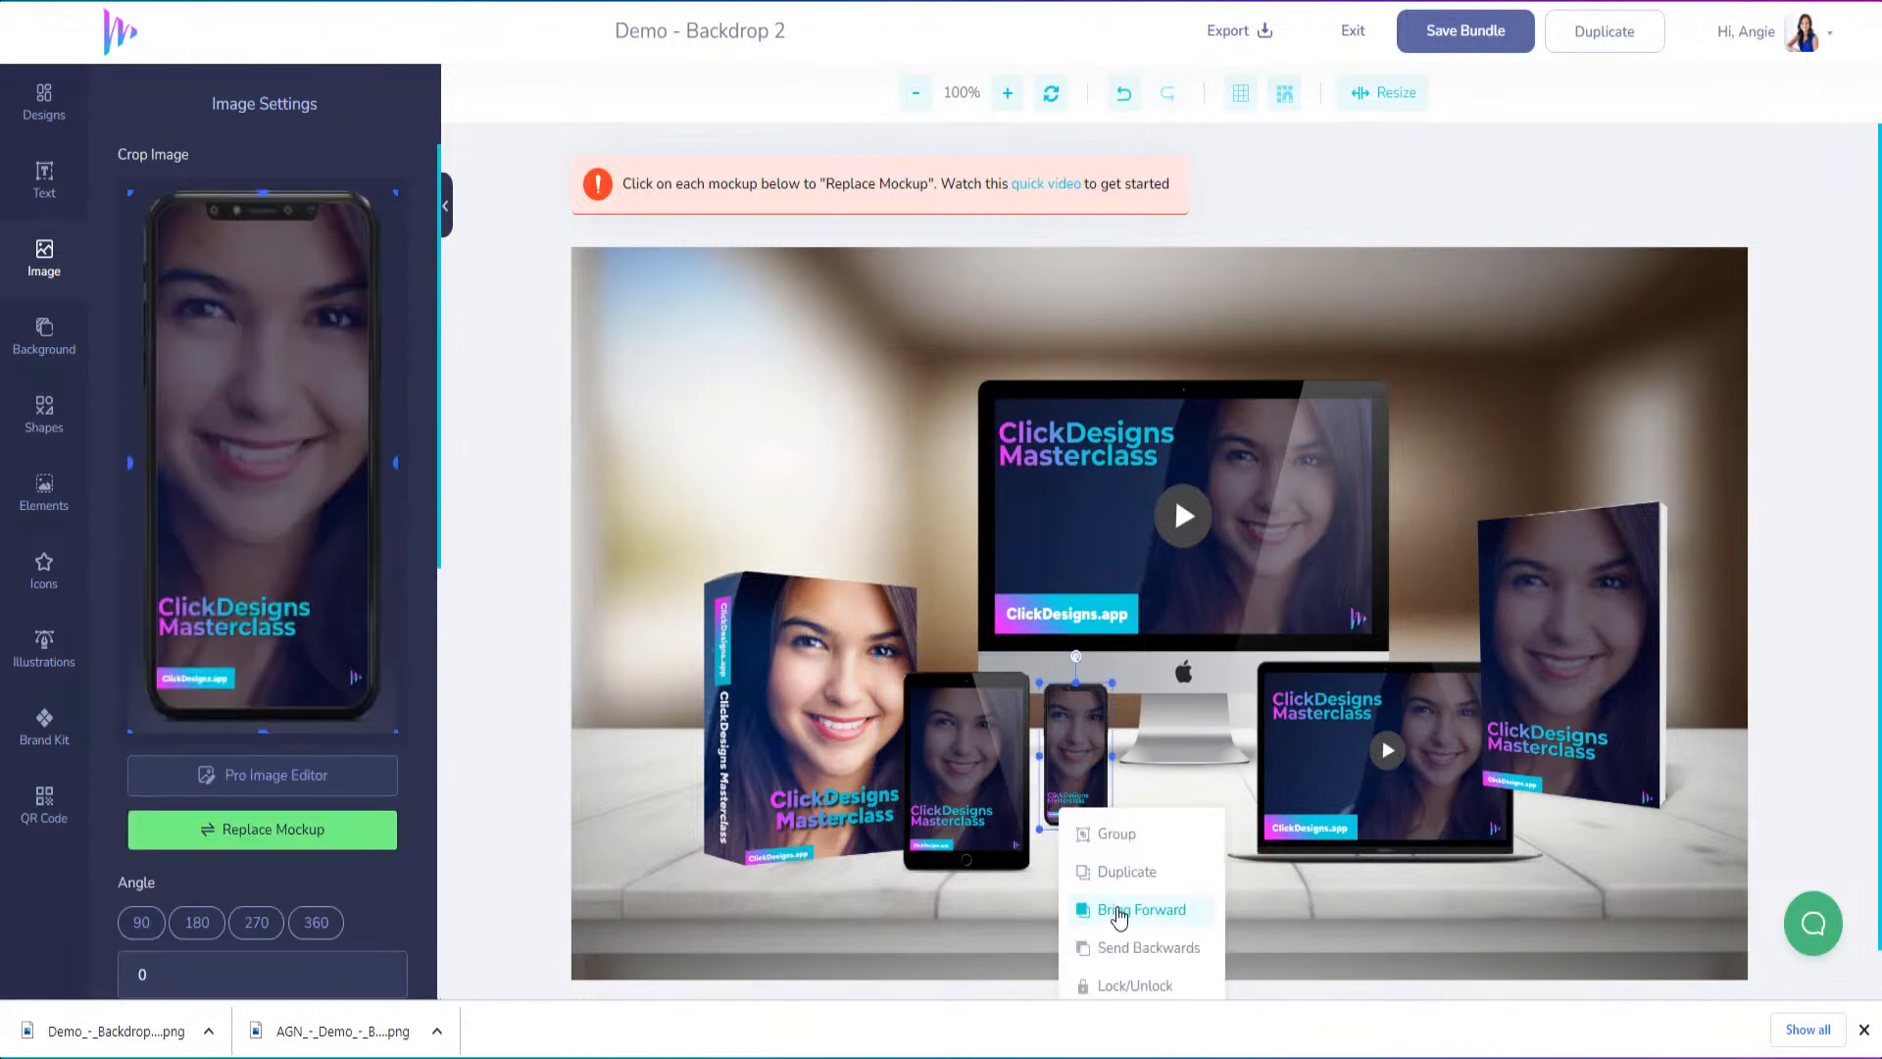
Tighten the arrangement by moving the phone beside the tablet, the iMac down and left, and the laptop and book inward
left_click_drag(1084, 757, 1059, 814)
left_click(1207, 549)
left_click_drag(1207, 549, 1182, 587)
left_click(1481, 822)
left_click_drag(1481, 822, 1443, 822)
left_click(1604, 725)
left_click_drag(1605, 725, 1560, 729)
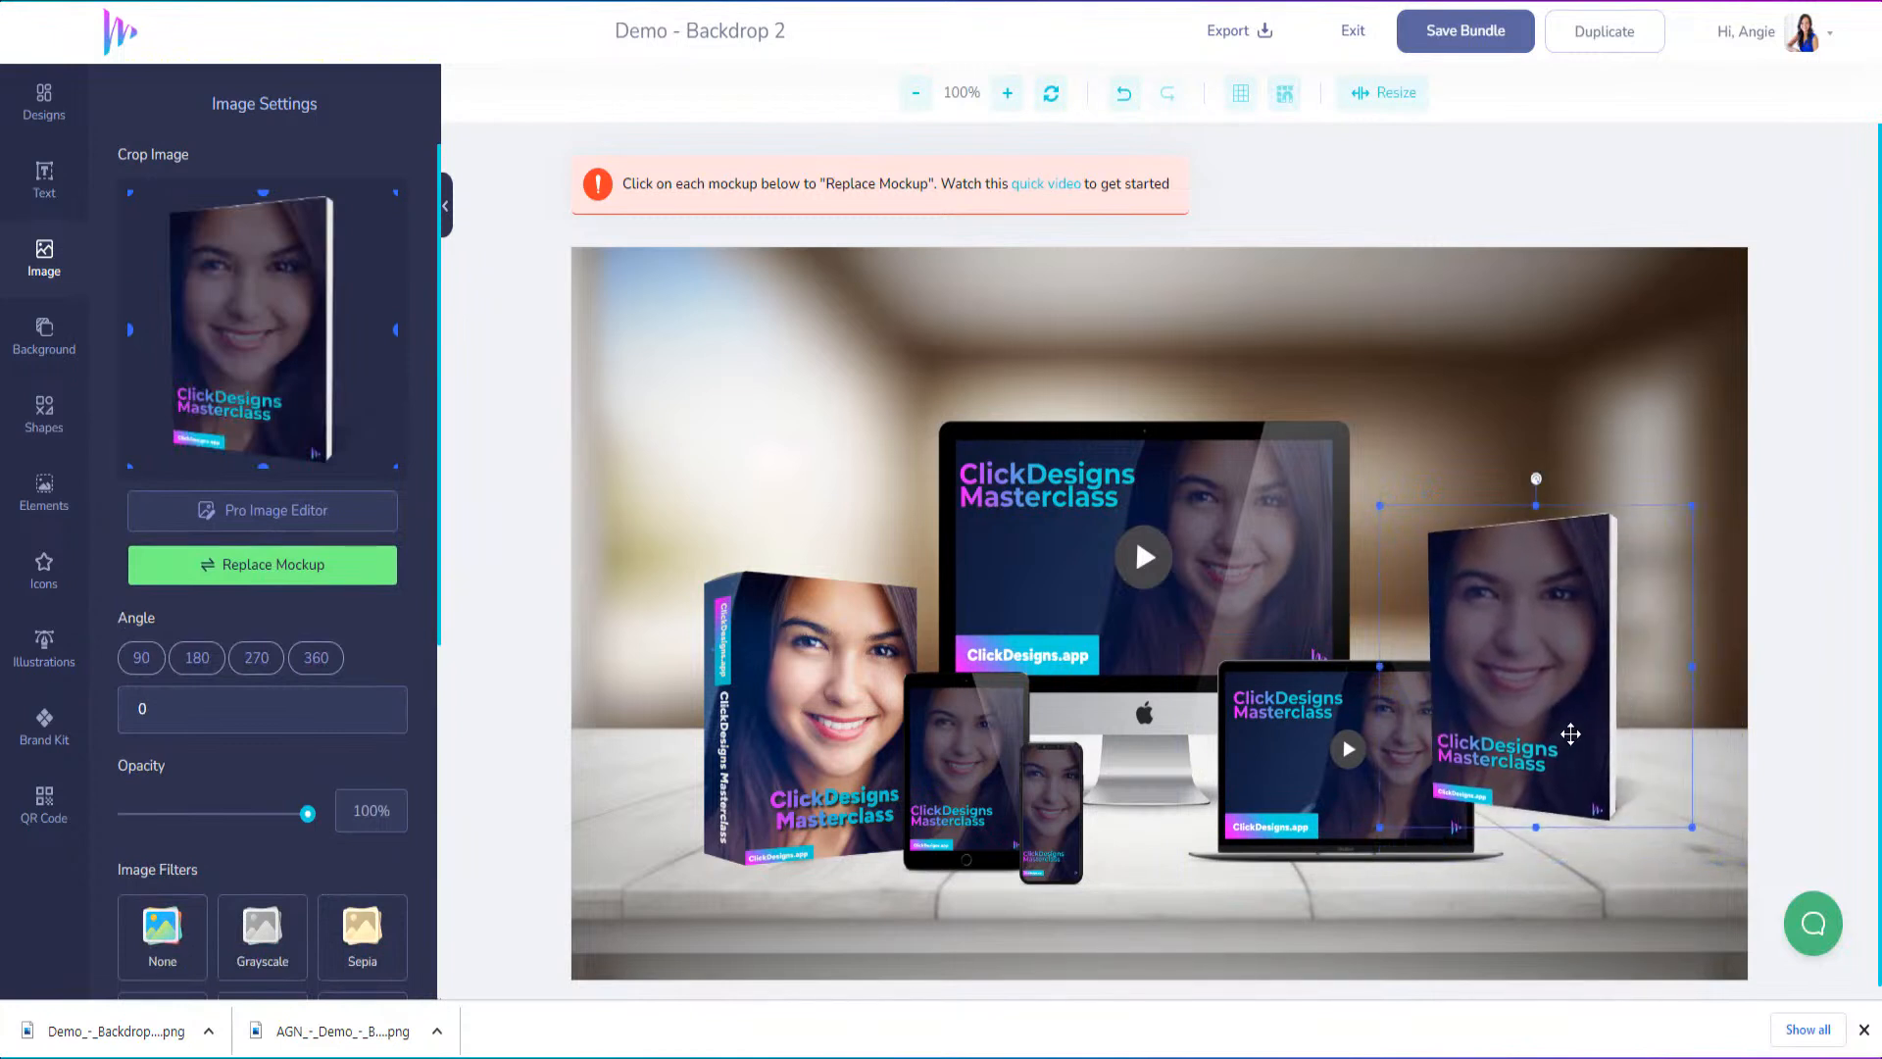
Send the book mockup backwards behind the laptop and shift it slightly closer to the laptop
right_click(1571, 735)
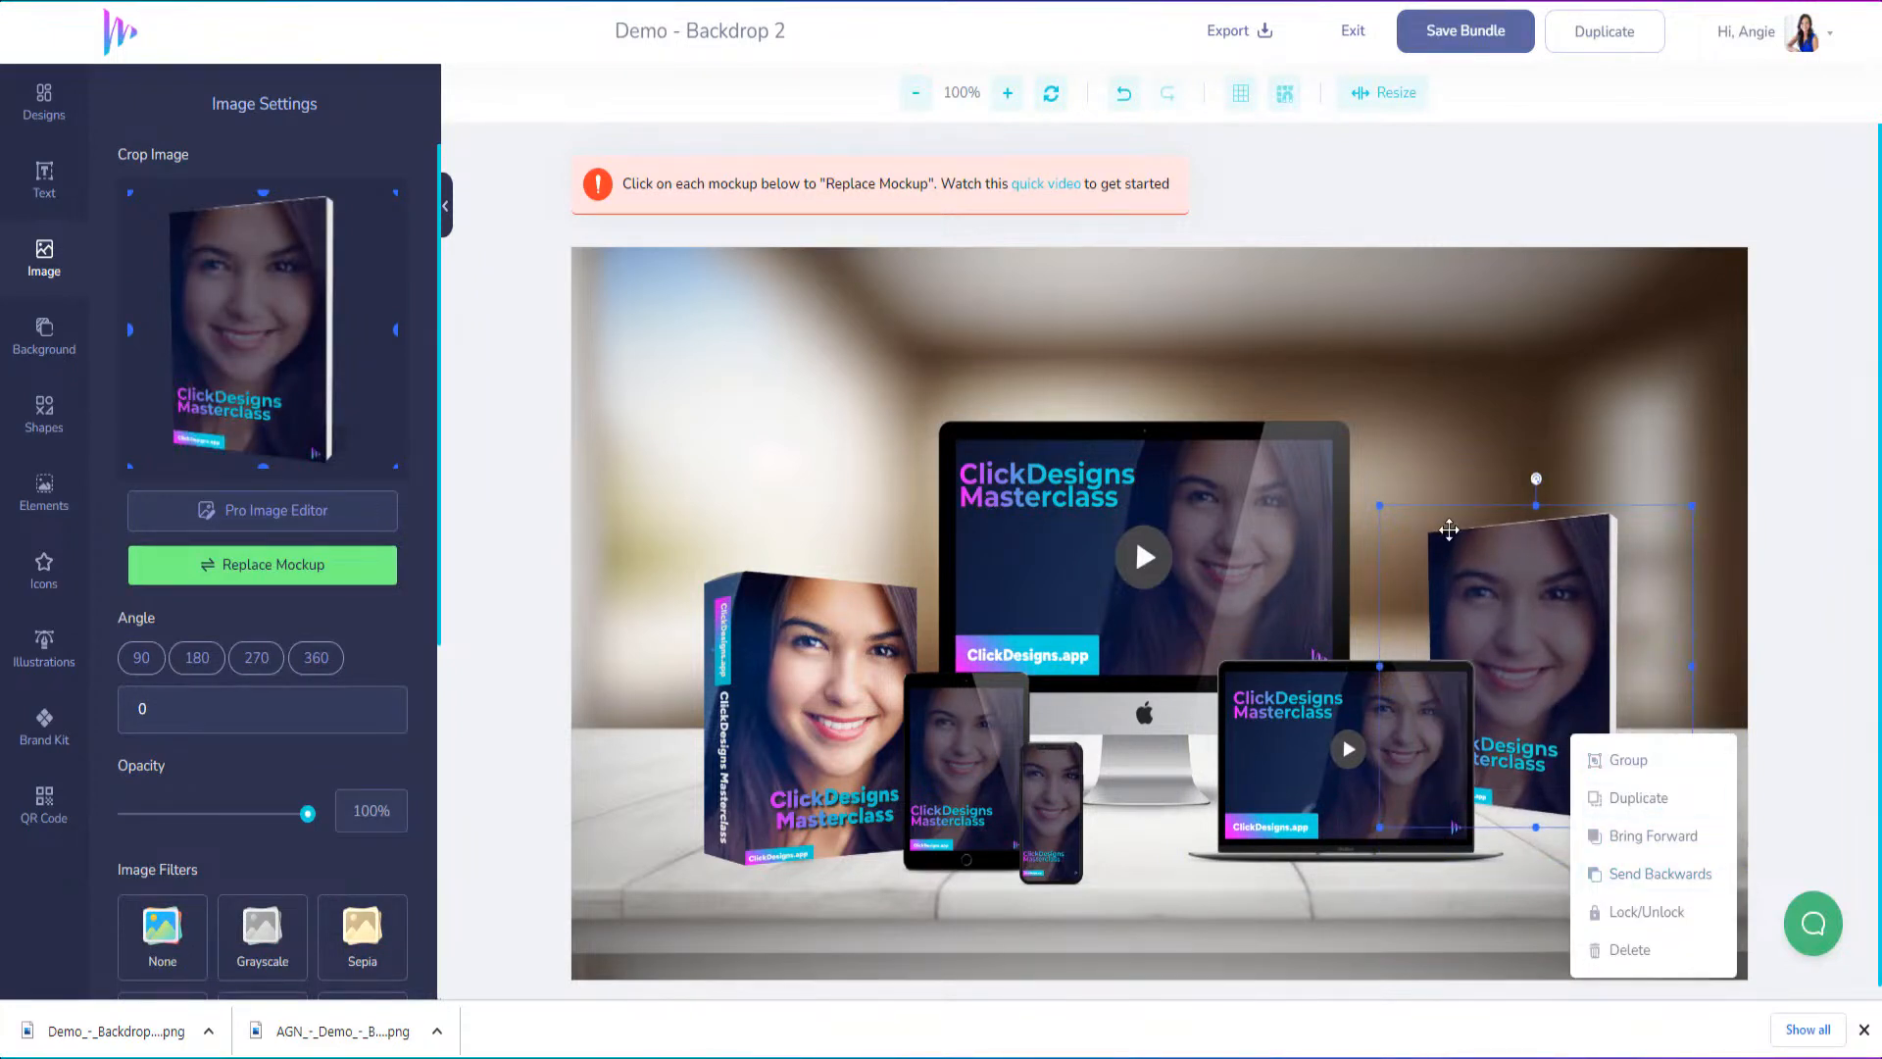
left_click(1656, 885)
left_click_drag(1562, 611, 1530, 612)
left_click_drag(1520, 756, 1538, 756)
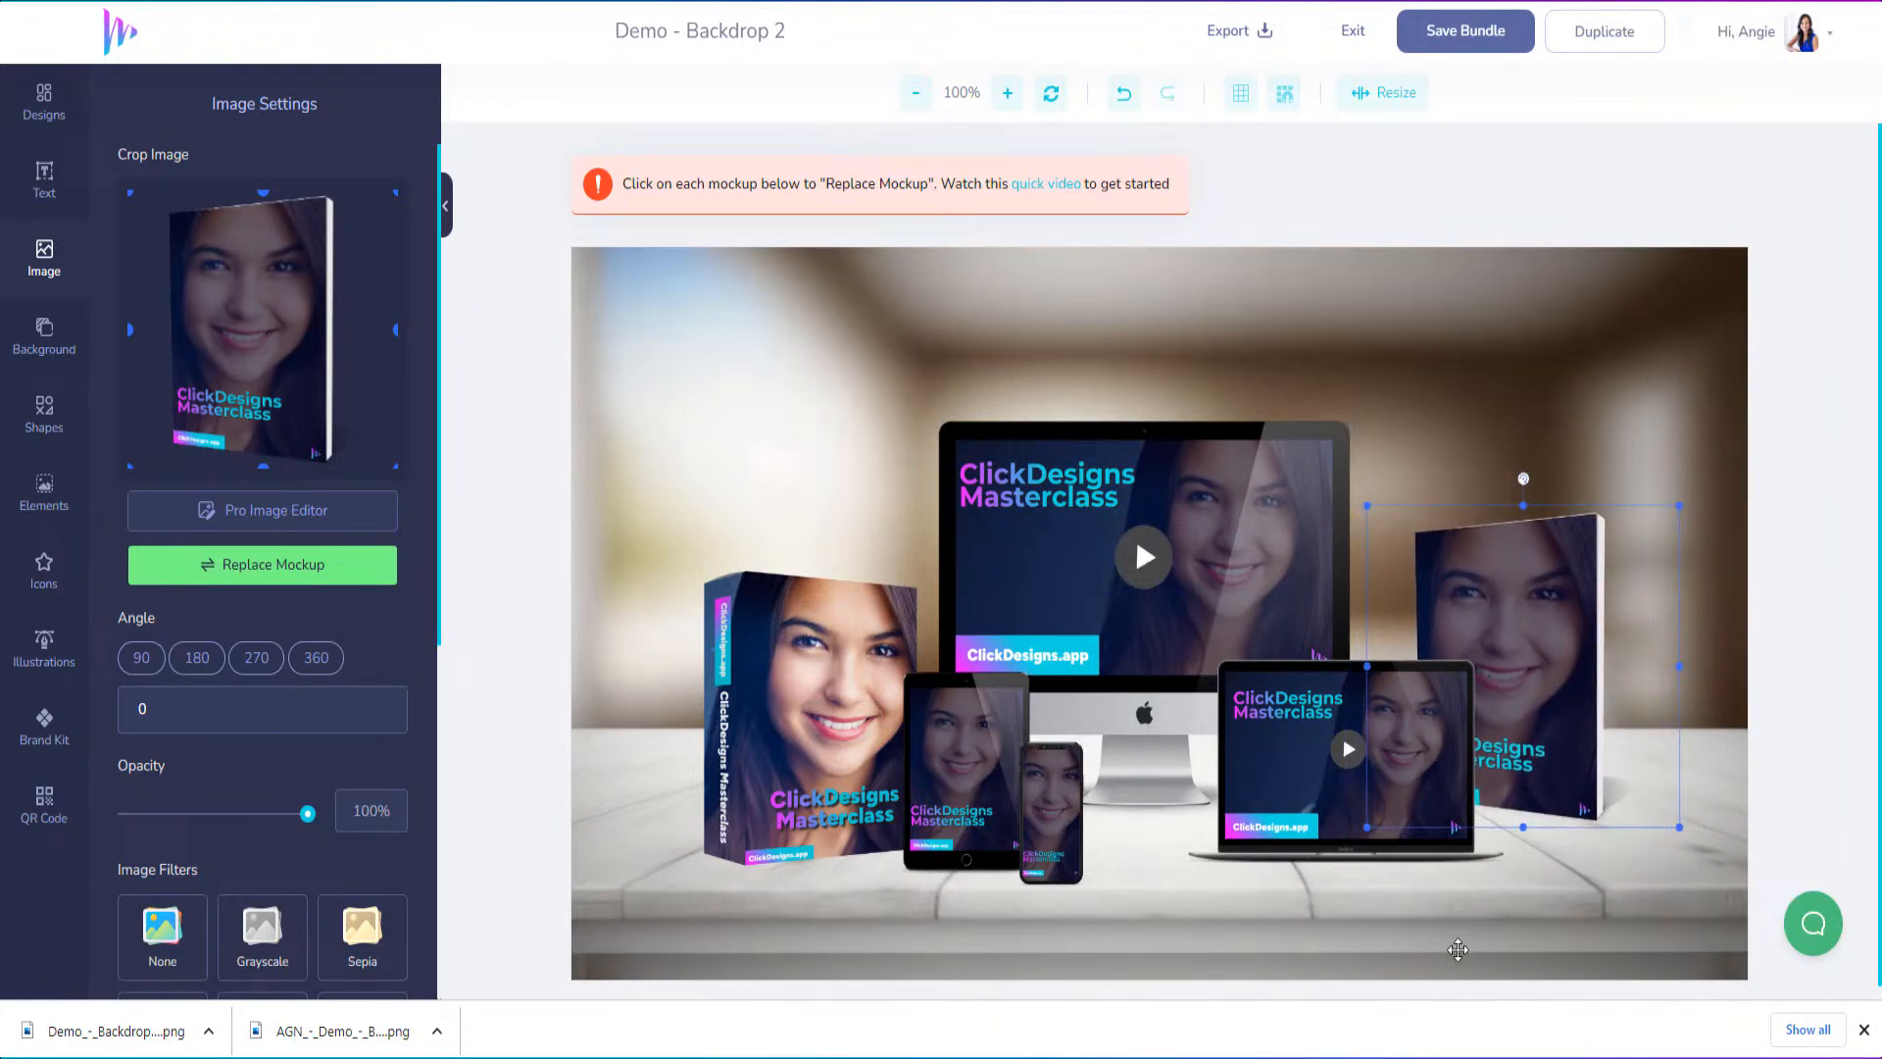
left_click(1628, 278)
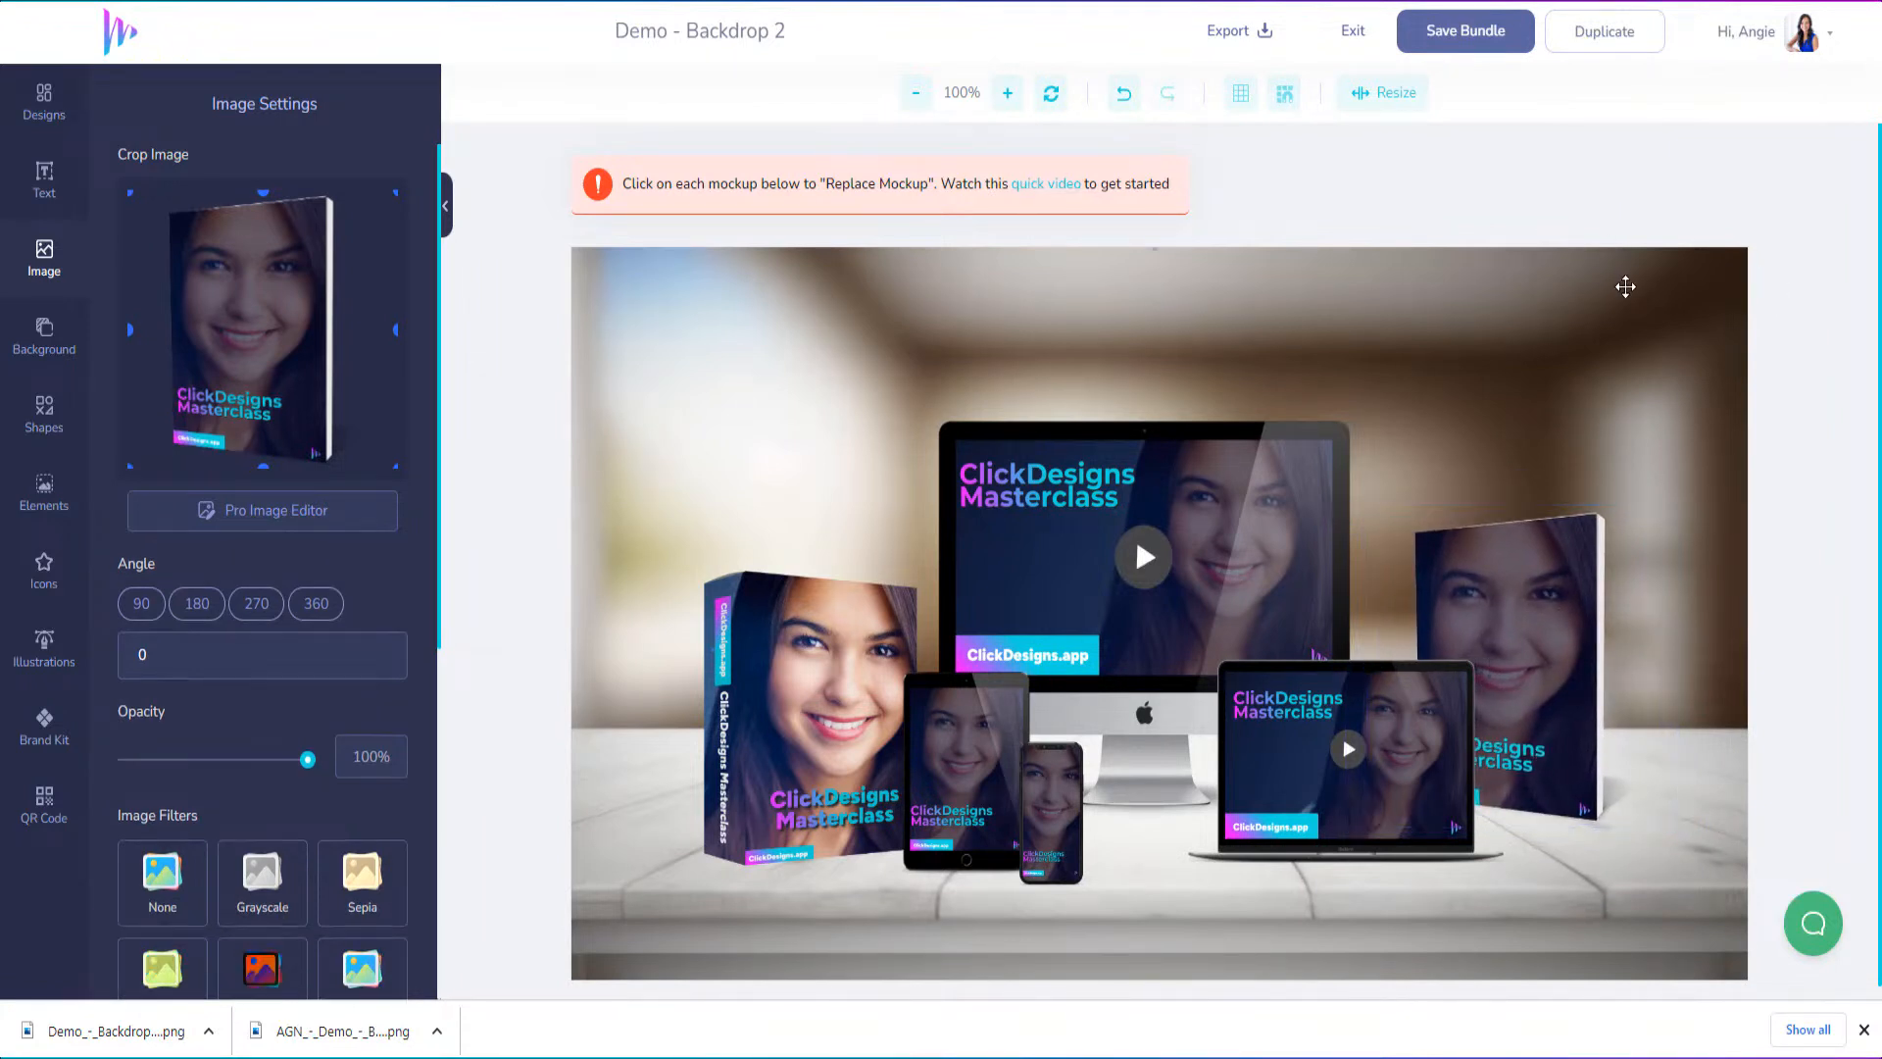
Save the bundle, export it as a 96 DPI PNG without a watermark, and exit the editor
left_click(1441, 39)
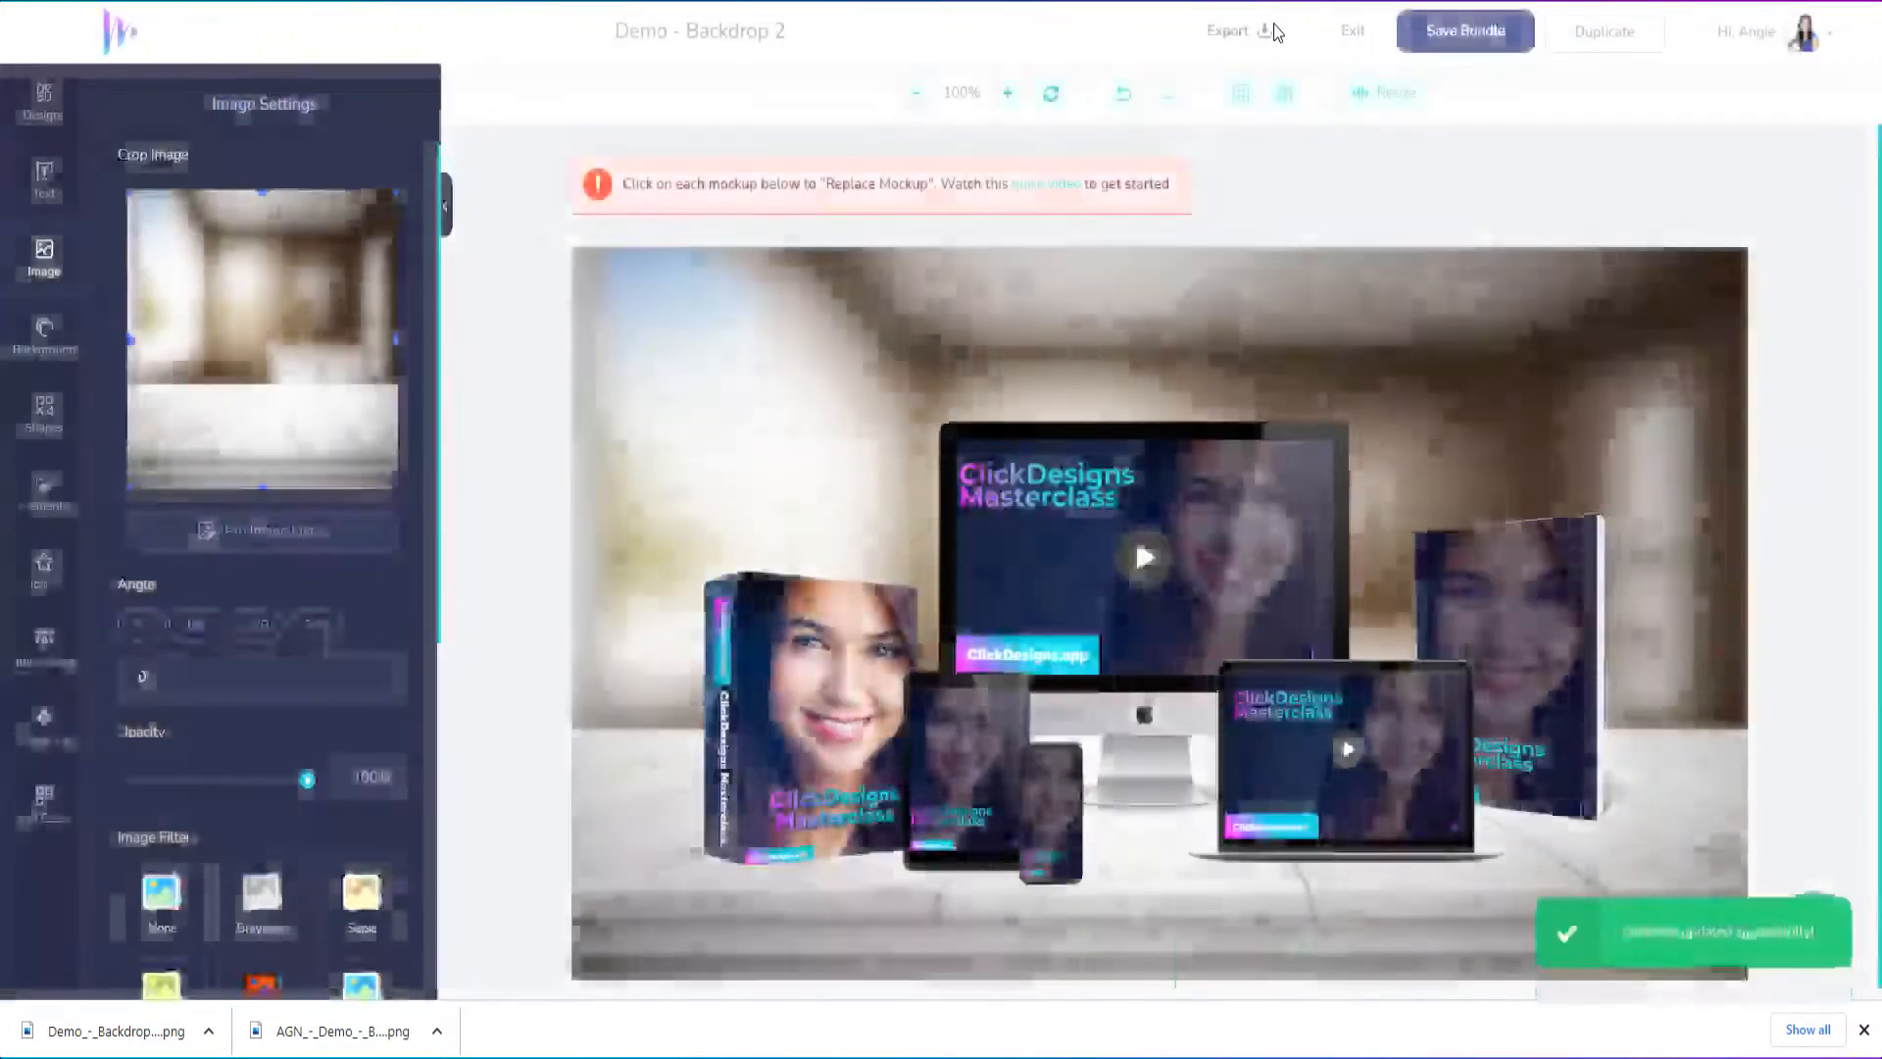
left_click(1272, 31)
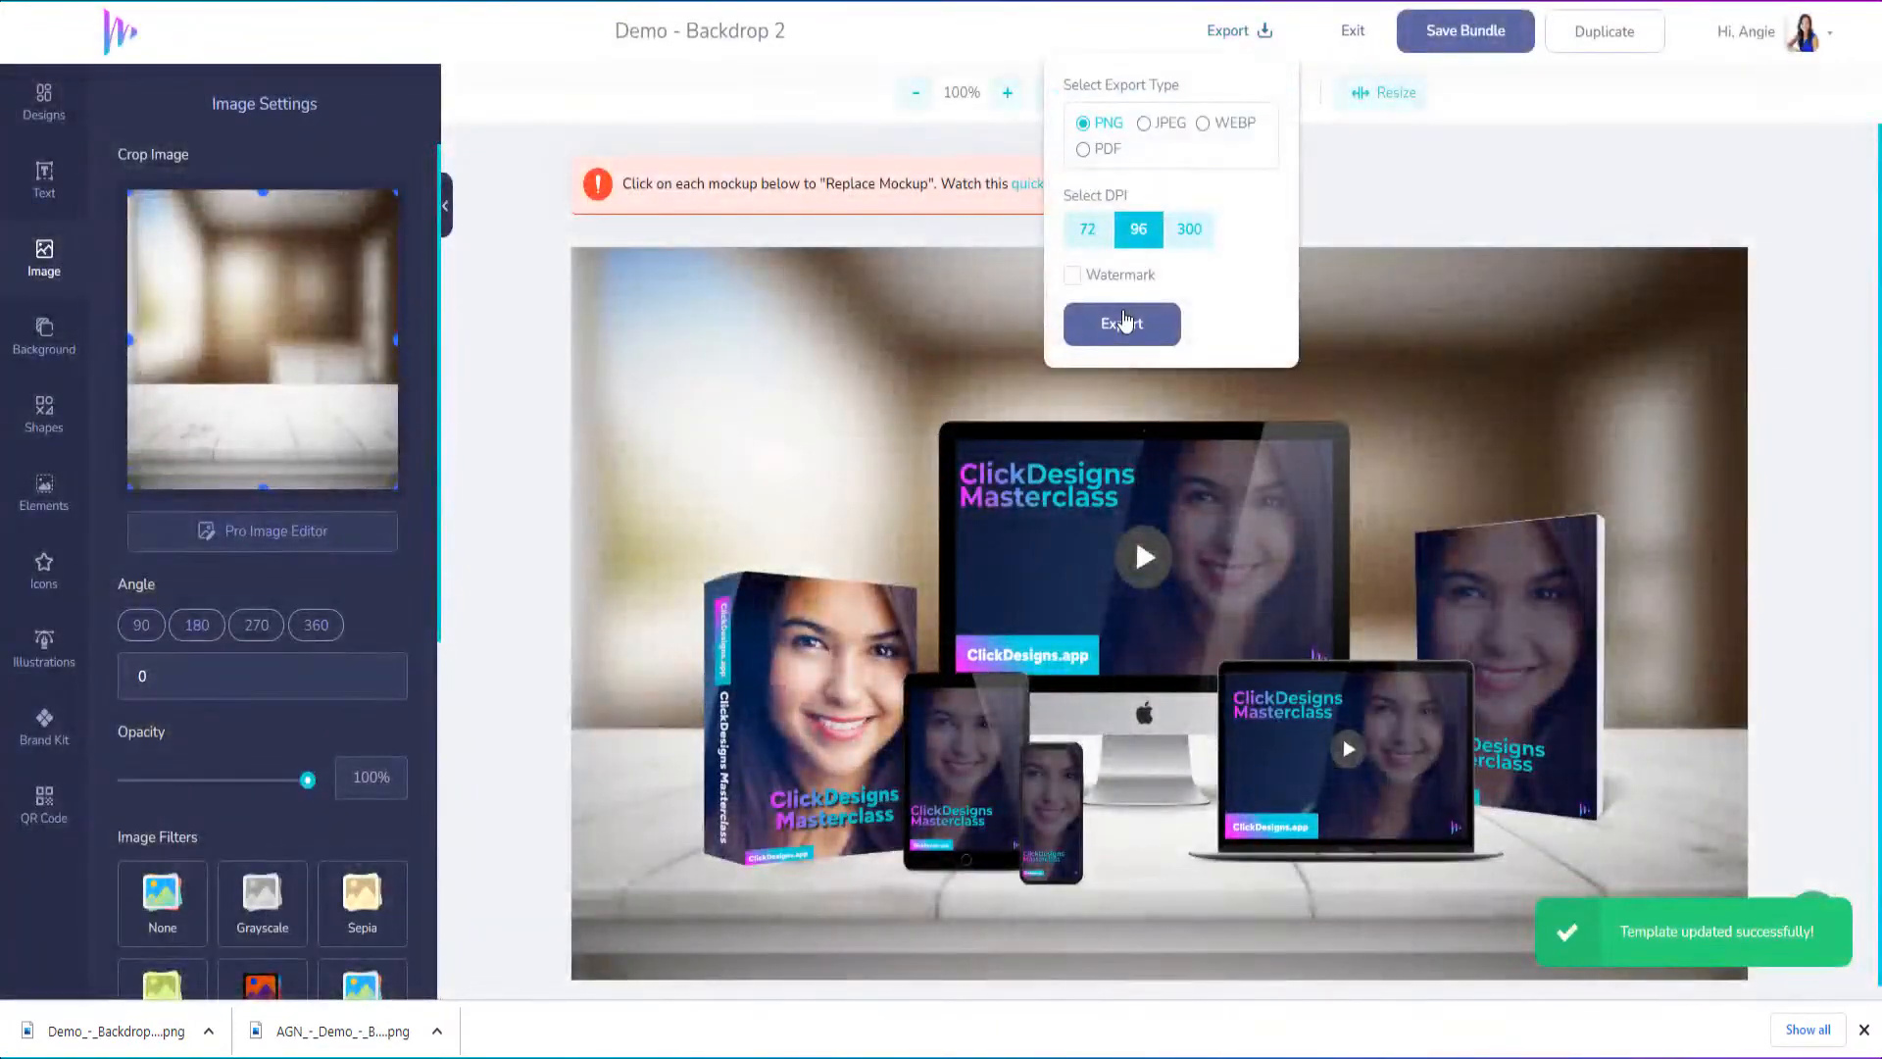
left_click(1123, 323)
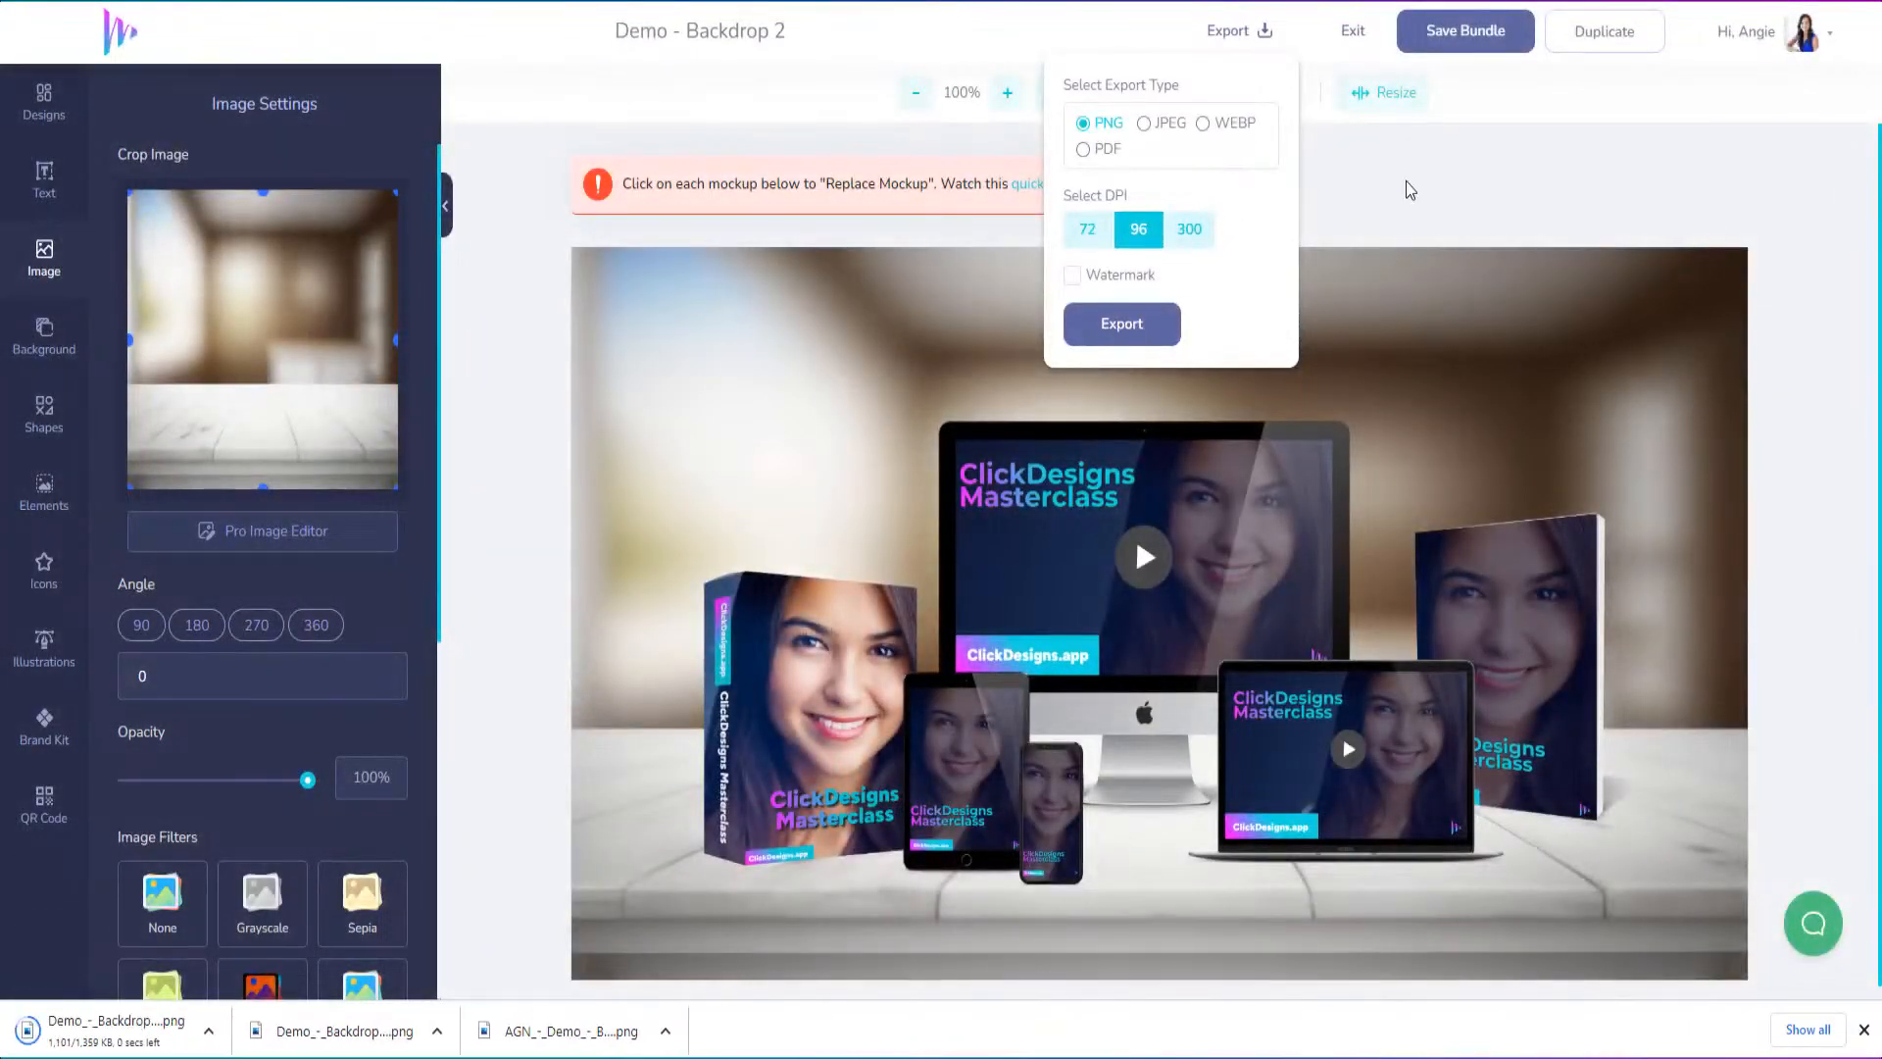
left_click(1364, 41)
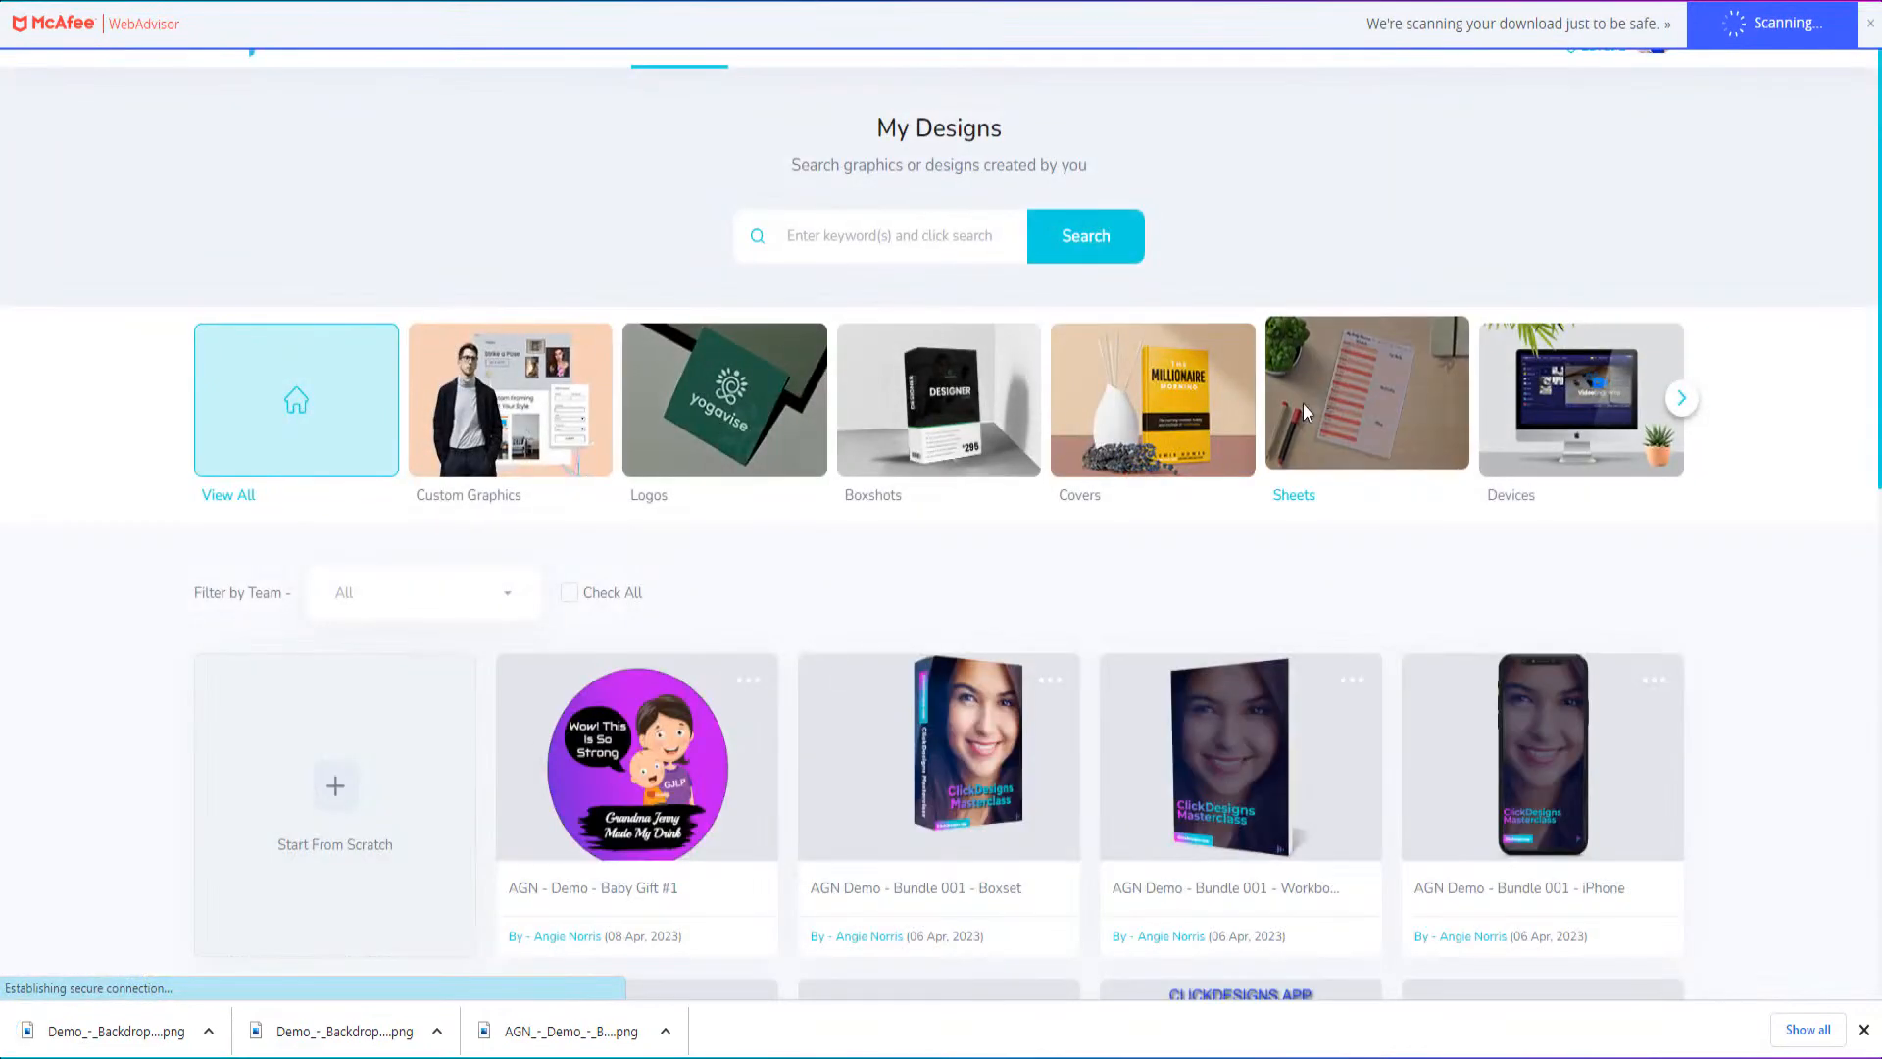
Look through the saved designs and filter them to the Boxshots category
mouse_move(839, 747)
scroll(840, 748, "down", 5)
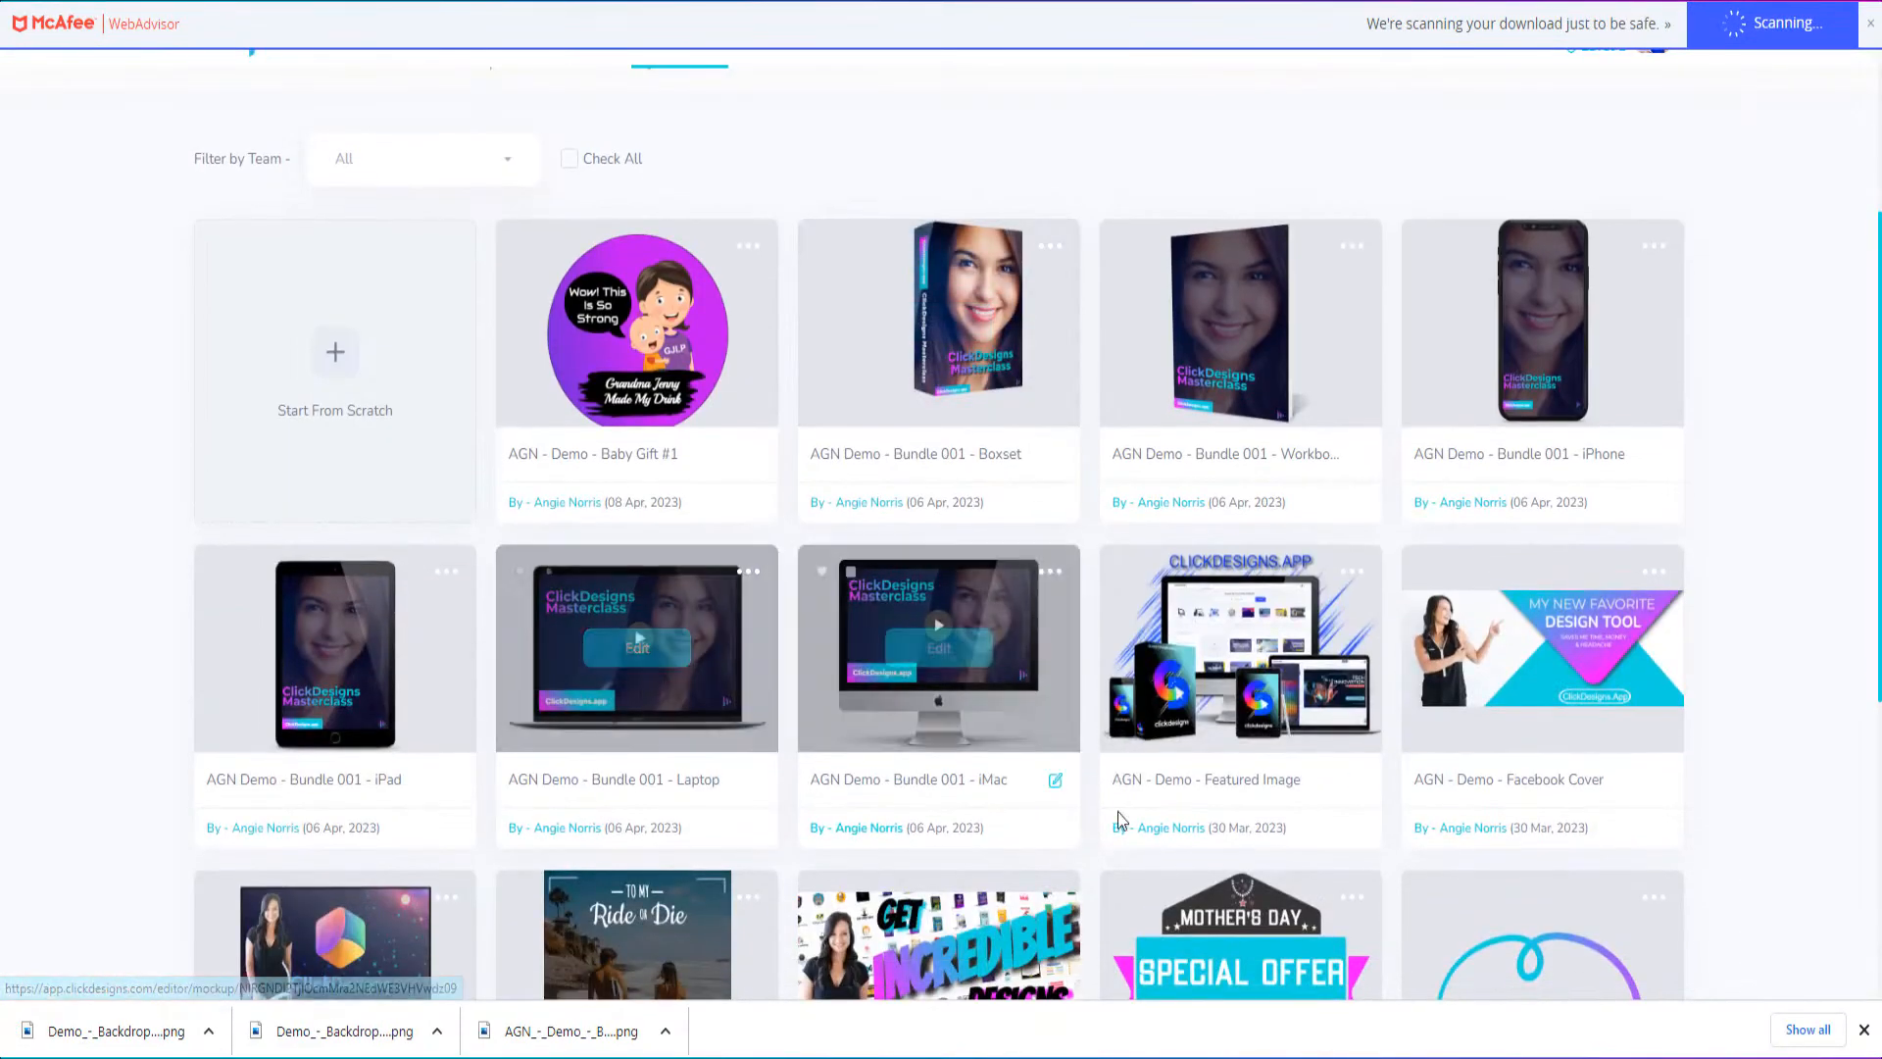
scroll(694, 709, "down", 3)
scroll(974, 768, "down", 2)
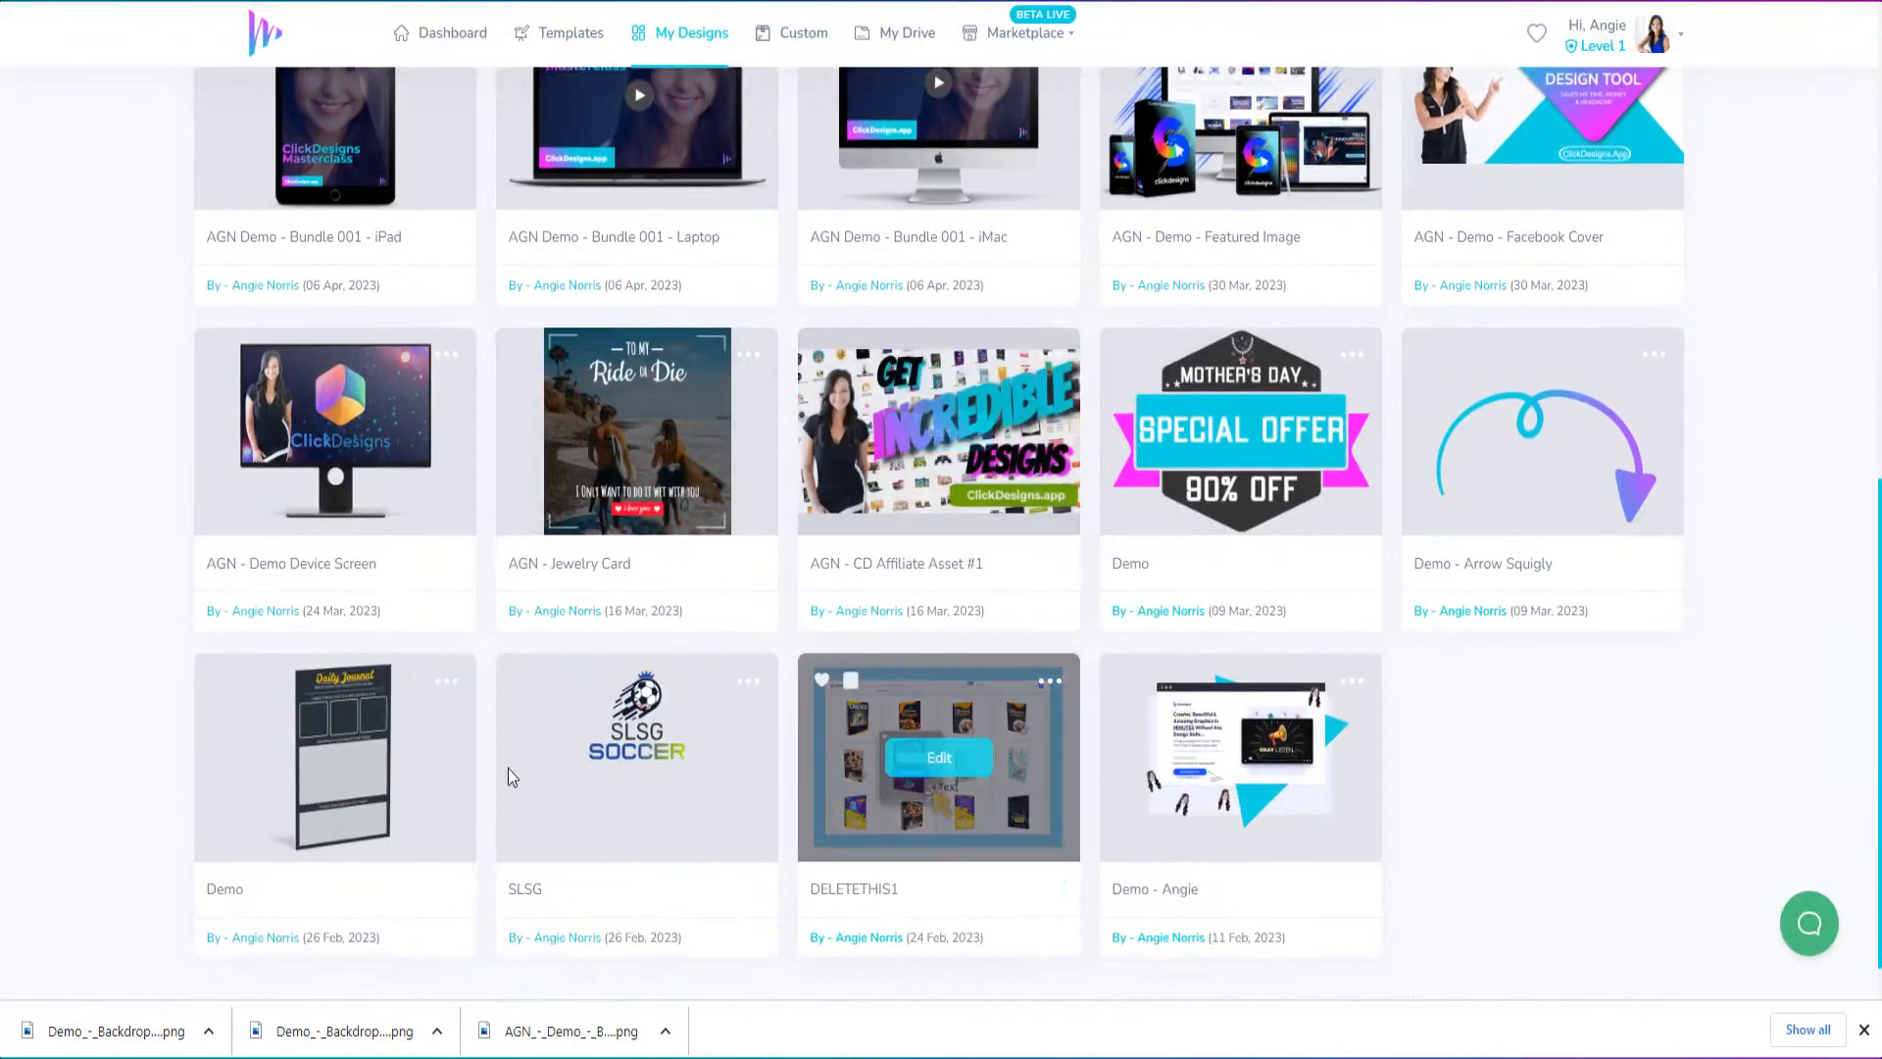
mouse_move(340, 767)
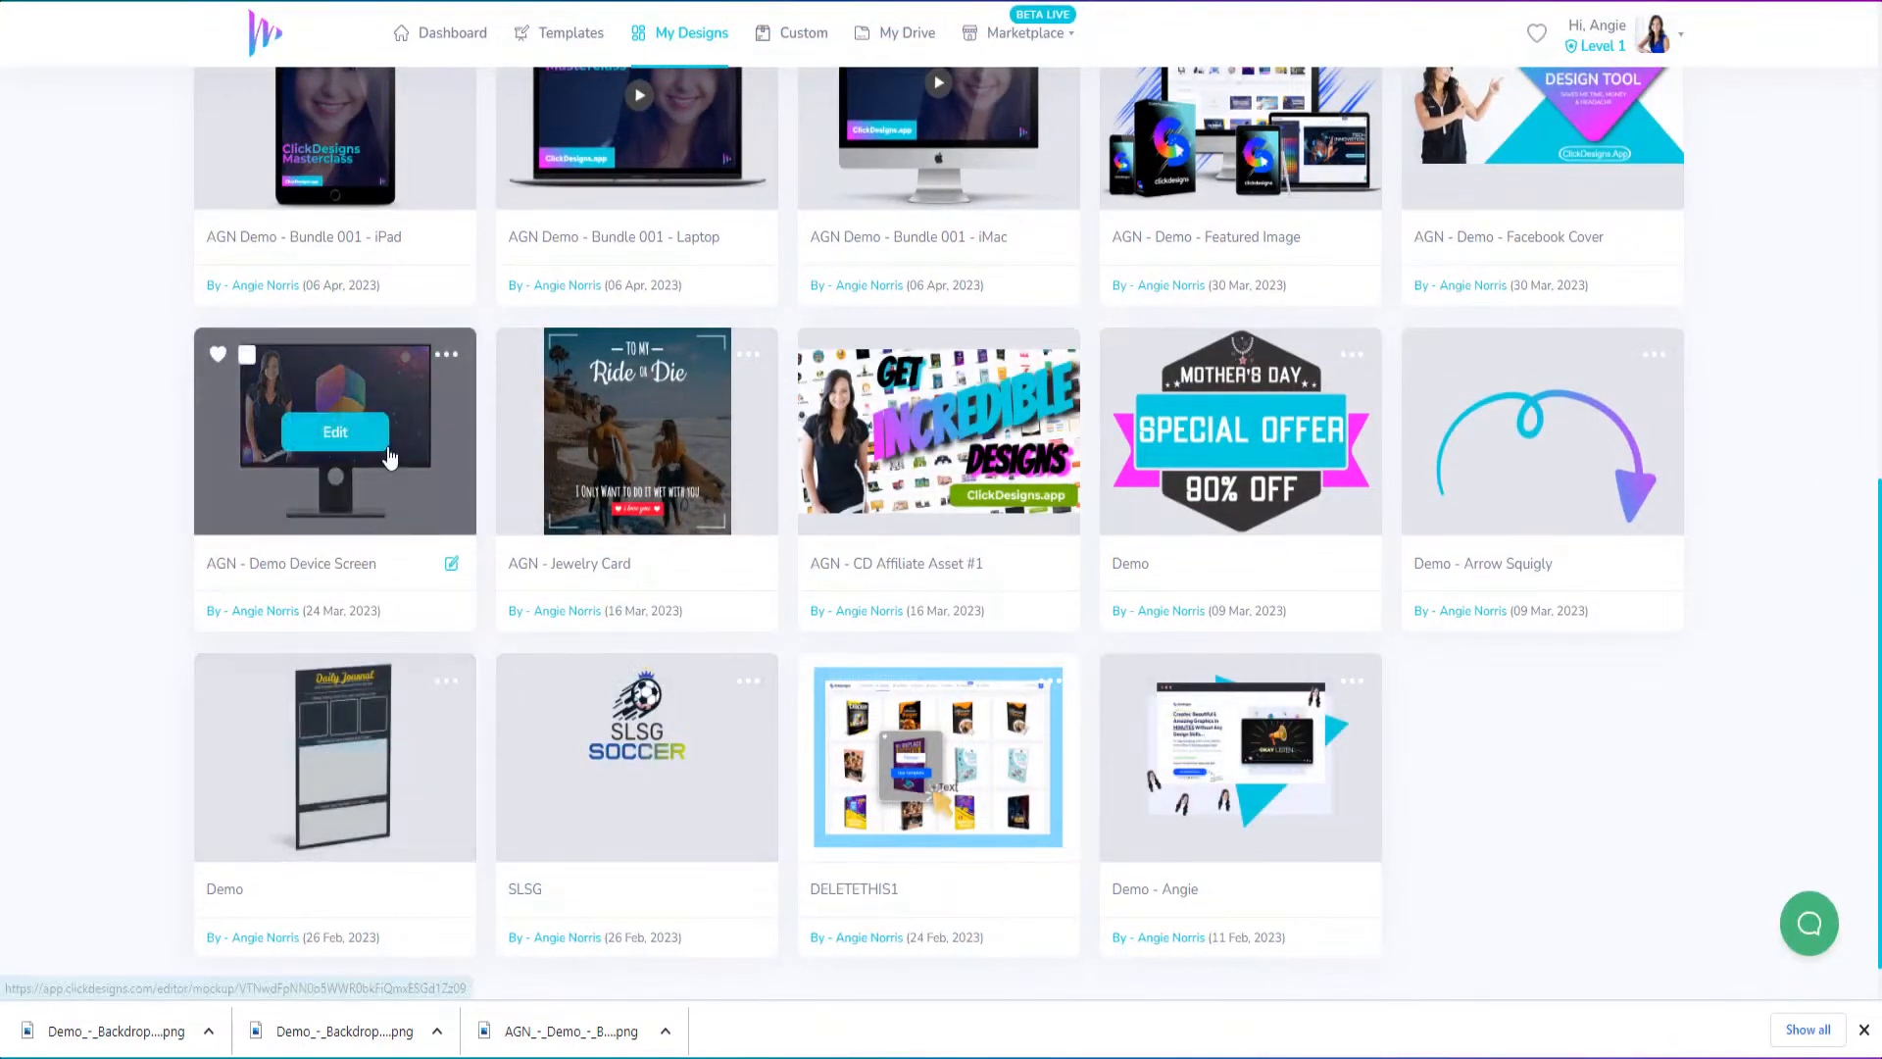
scroll(819, 578, "up", 2)
scroll(820, 578, "up", 3)
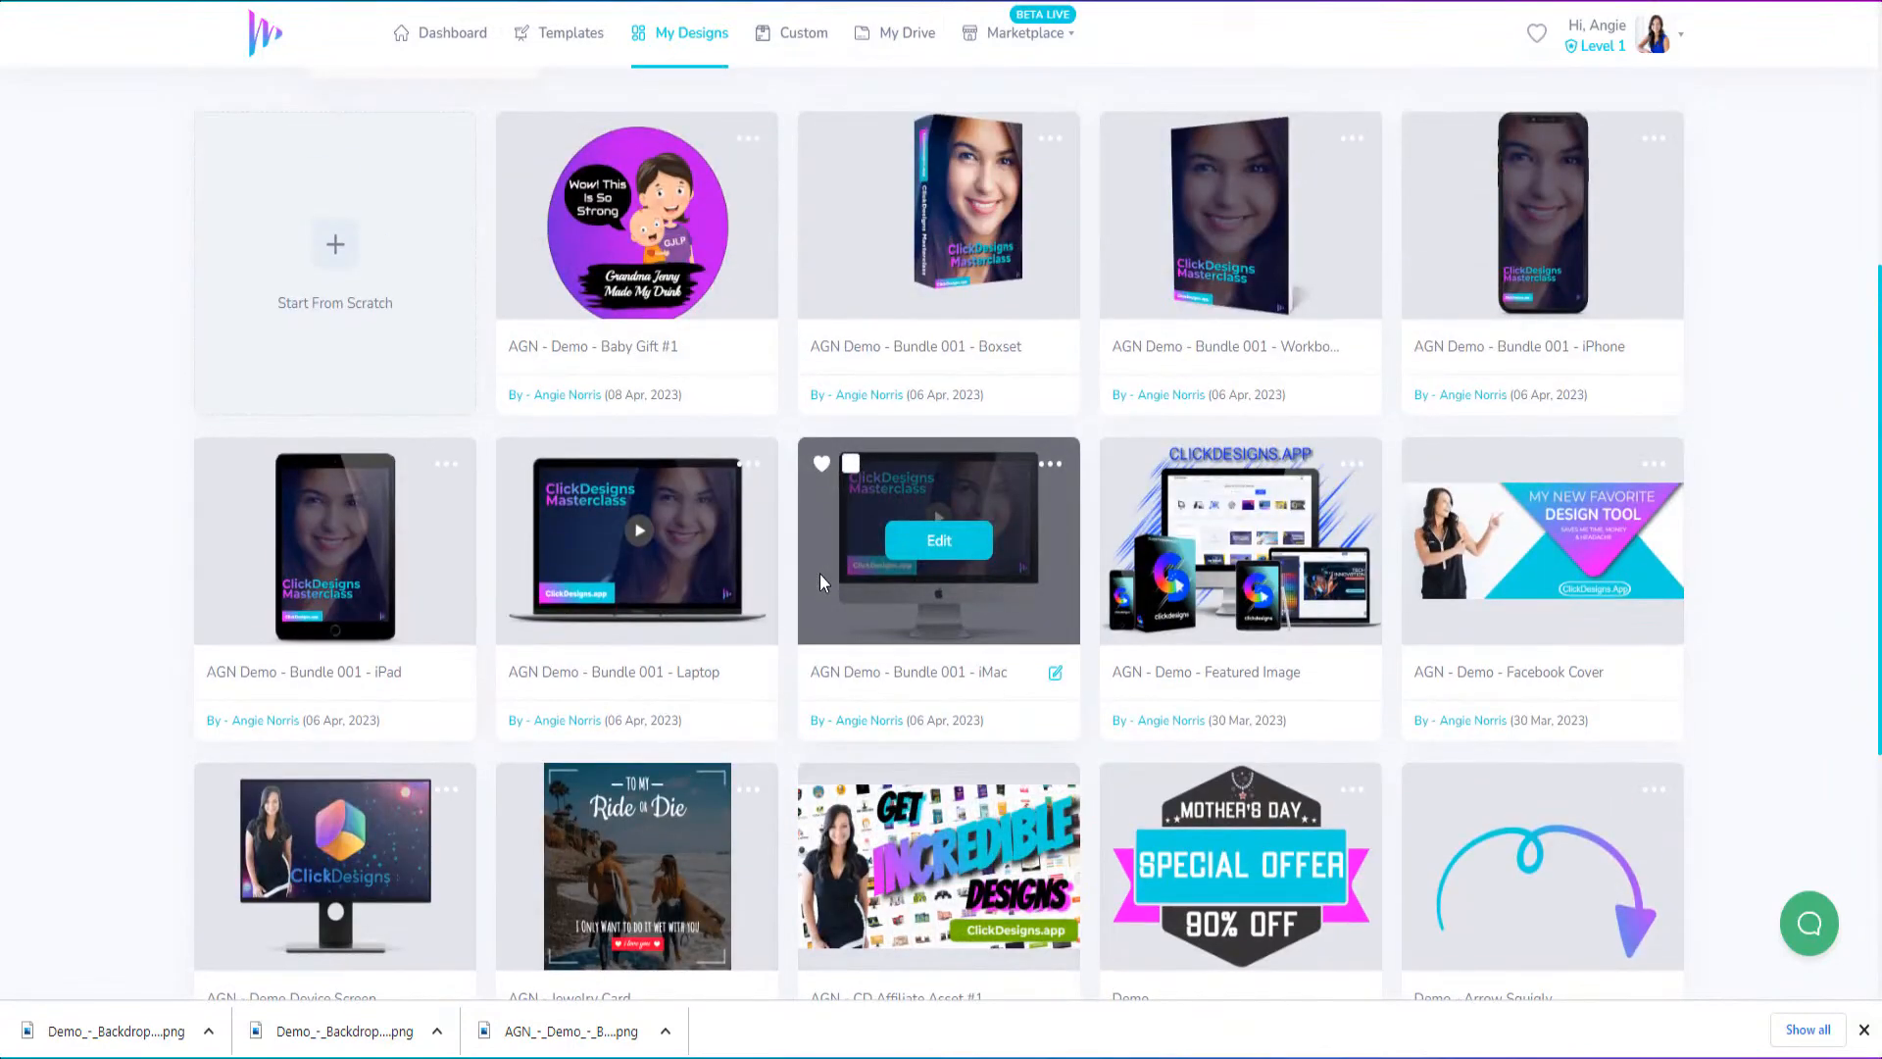
scroll(820, 573, "up", 4)
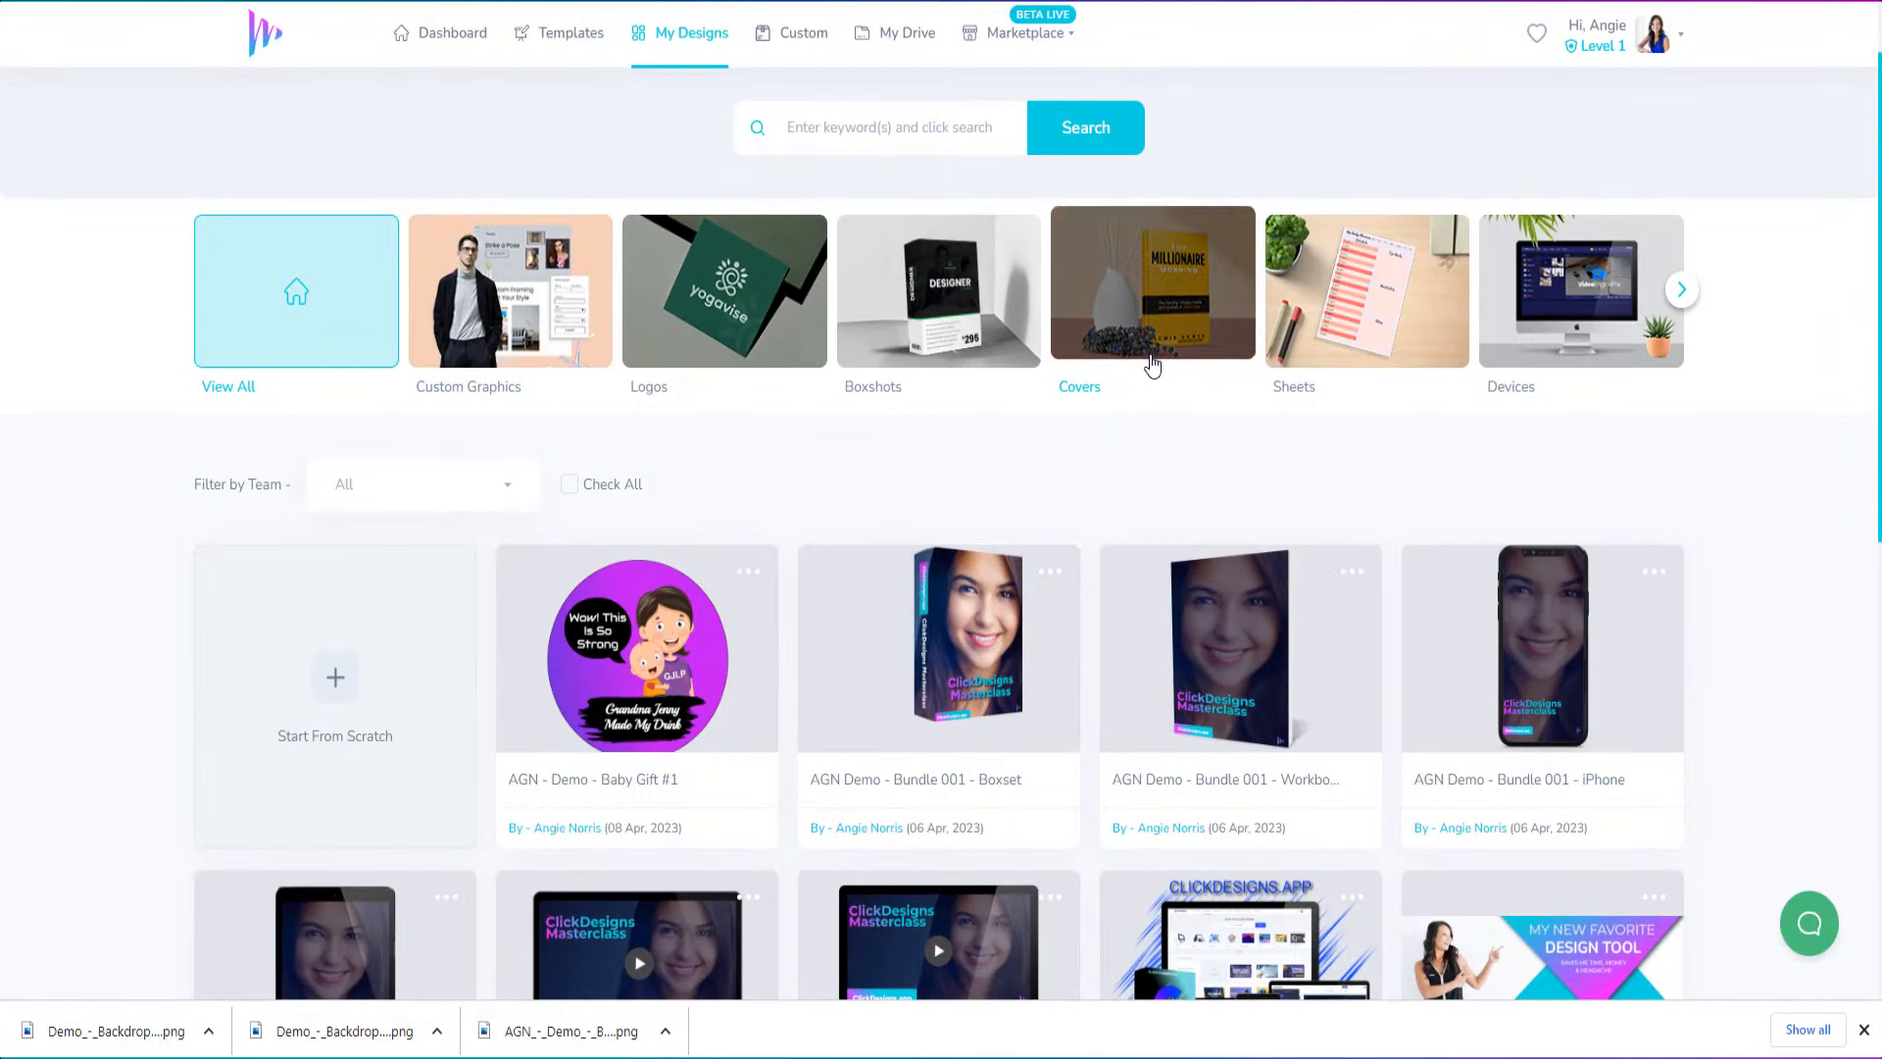
left_click(1014, 355)
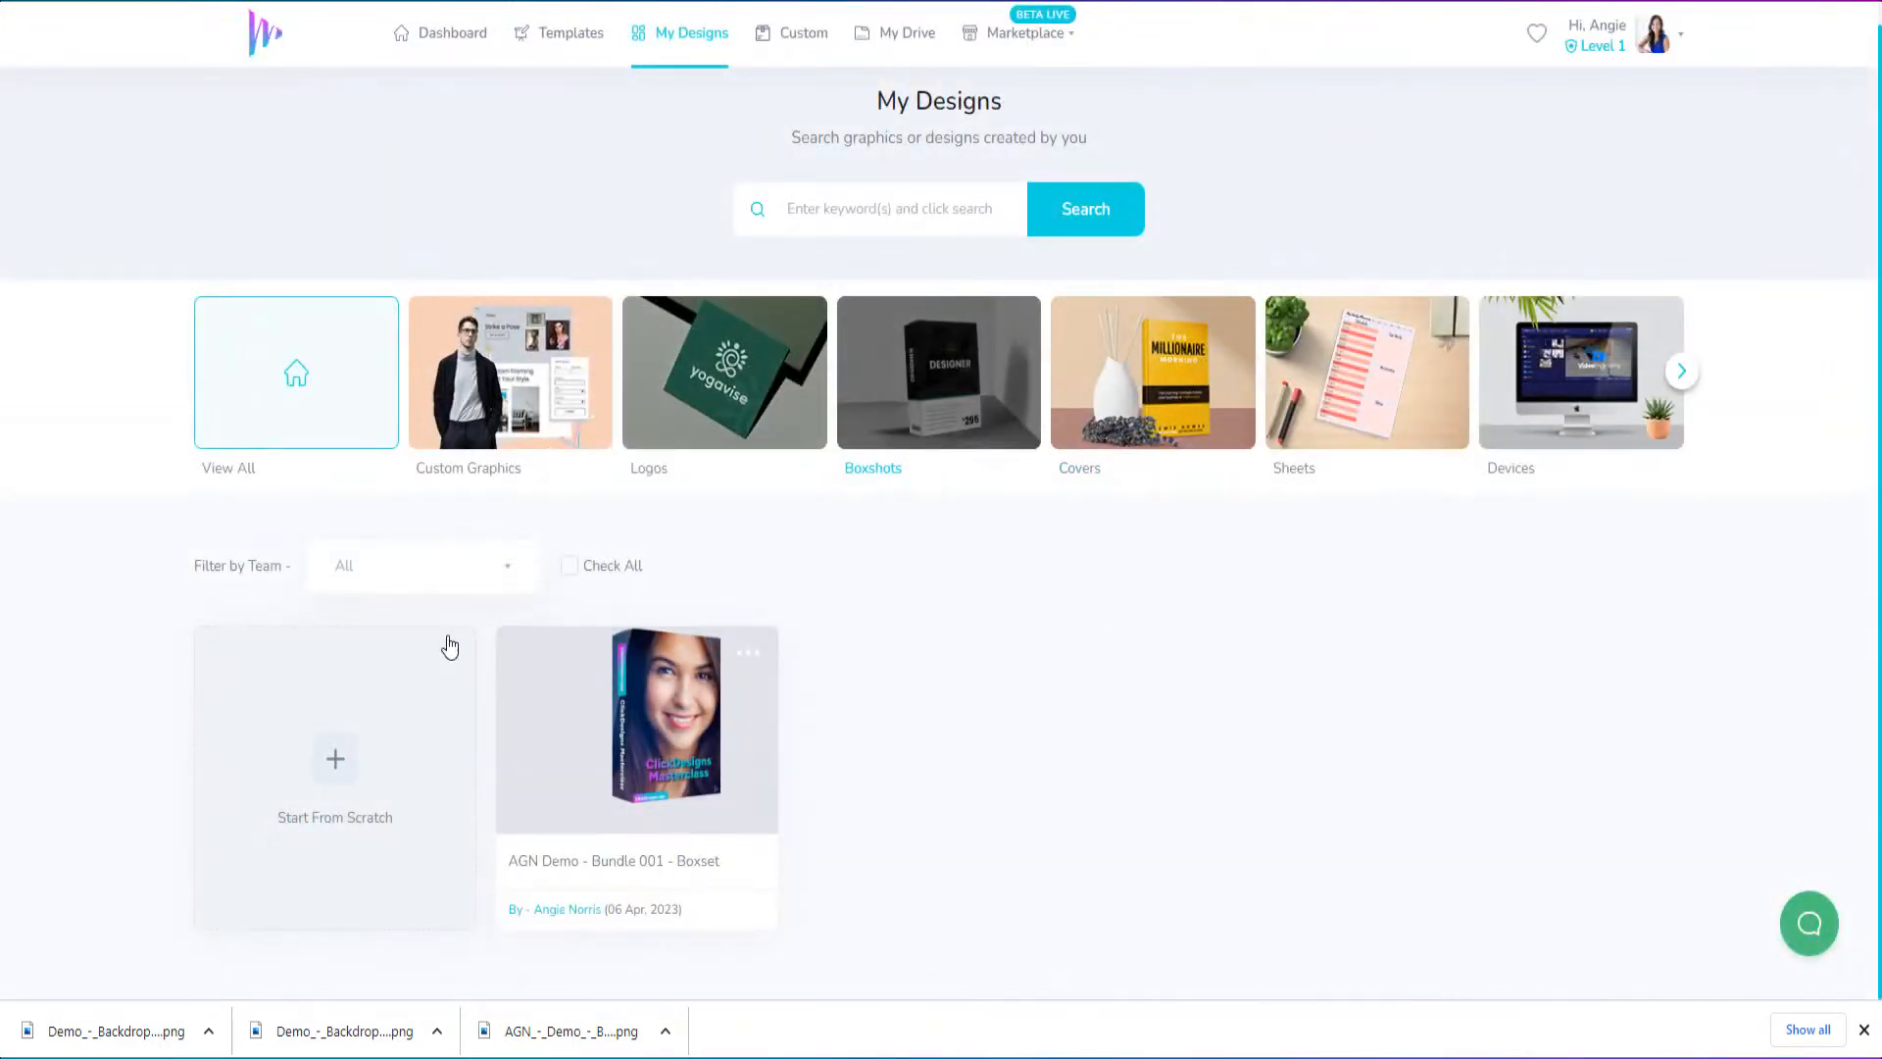
Create a design titled "AGN - Demo - Backdrop - Vacation" from the custom graphics template with the box, computer, laptop and tablet
left_click(567, 33)
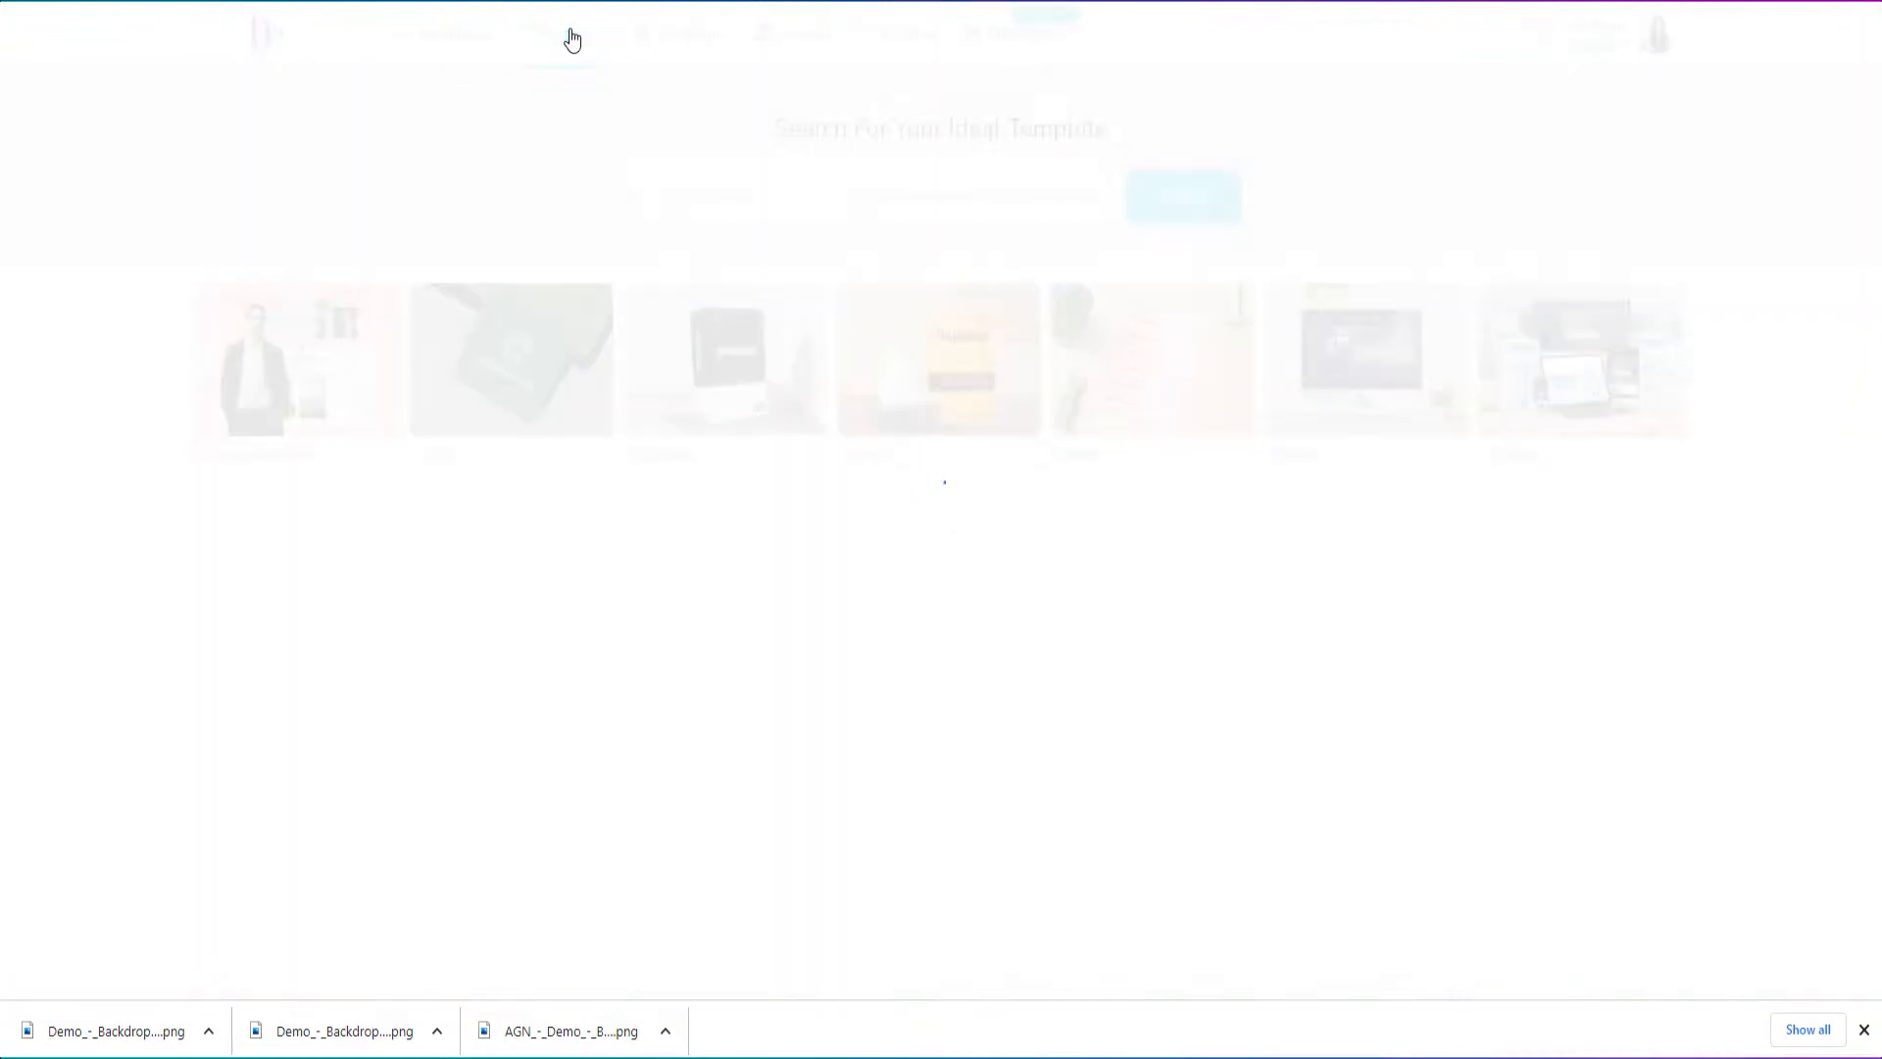
scroll(984, 702, "down", 4)
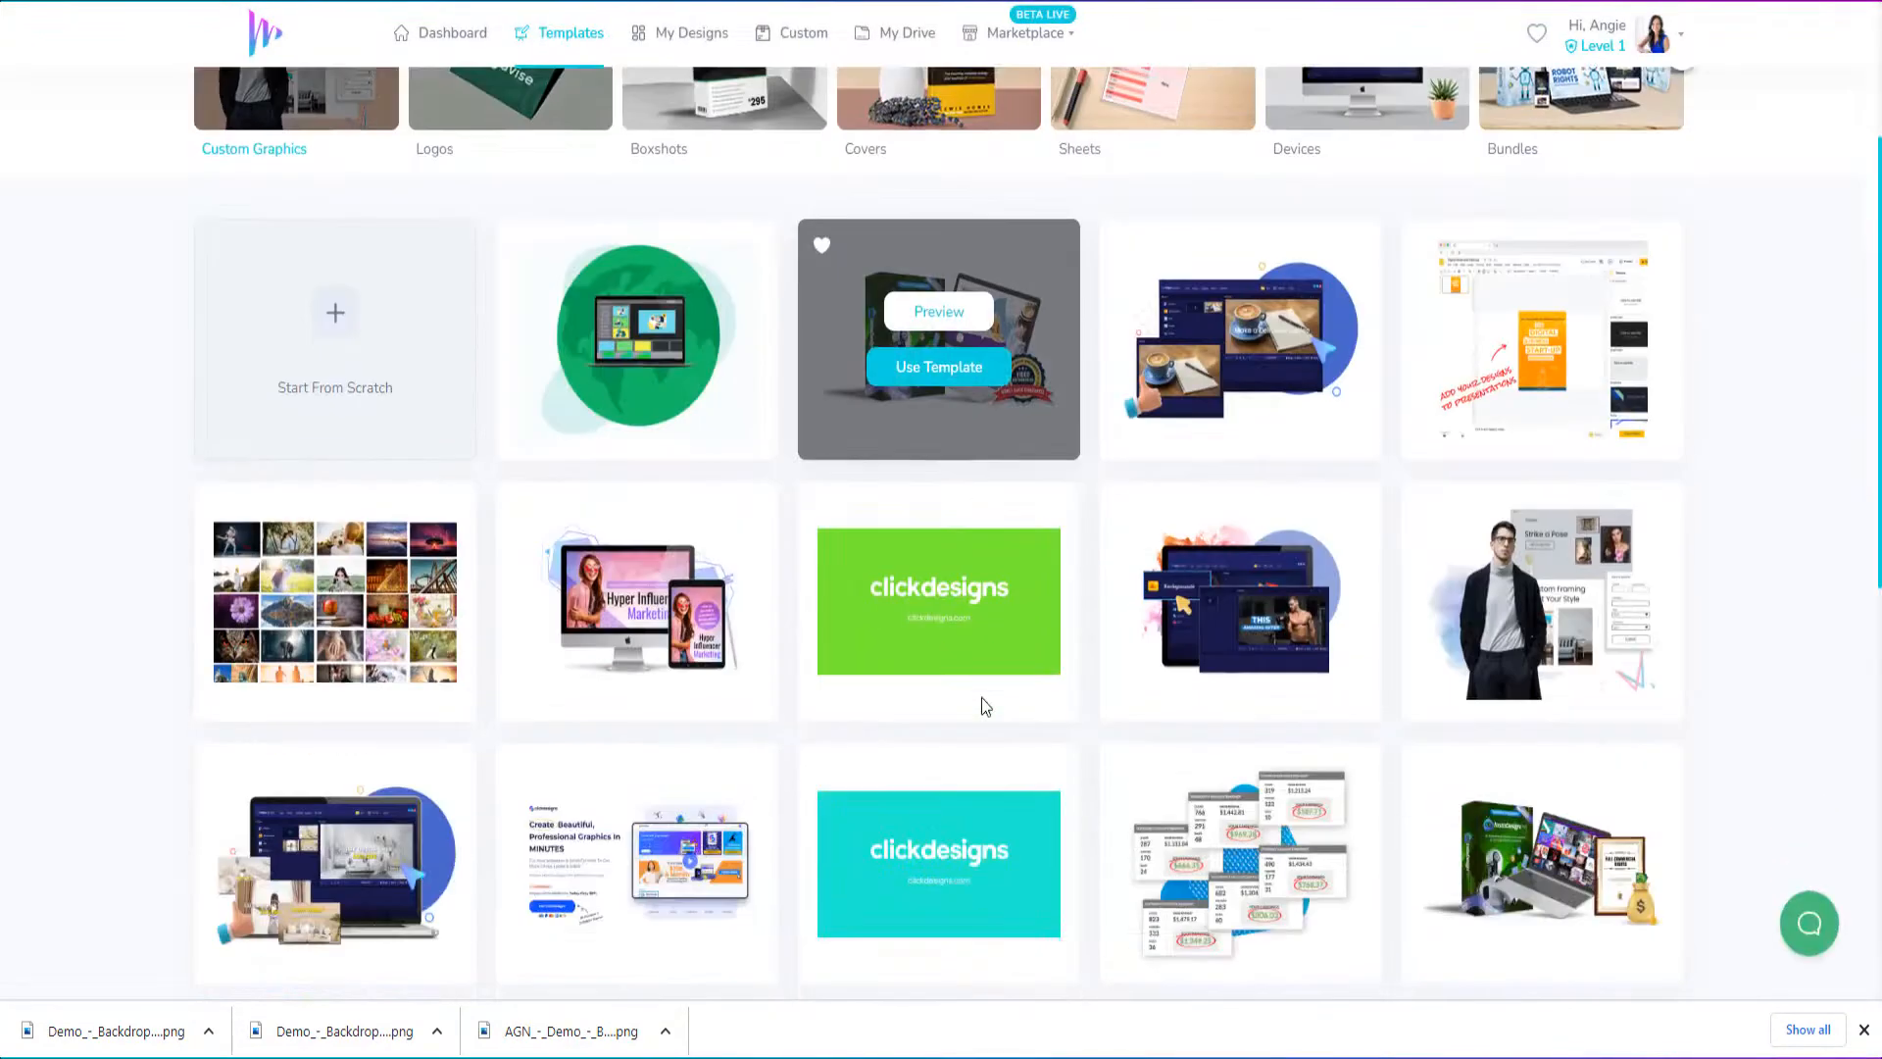
scroll(980, 700, "down", 5)
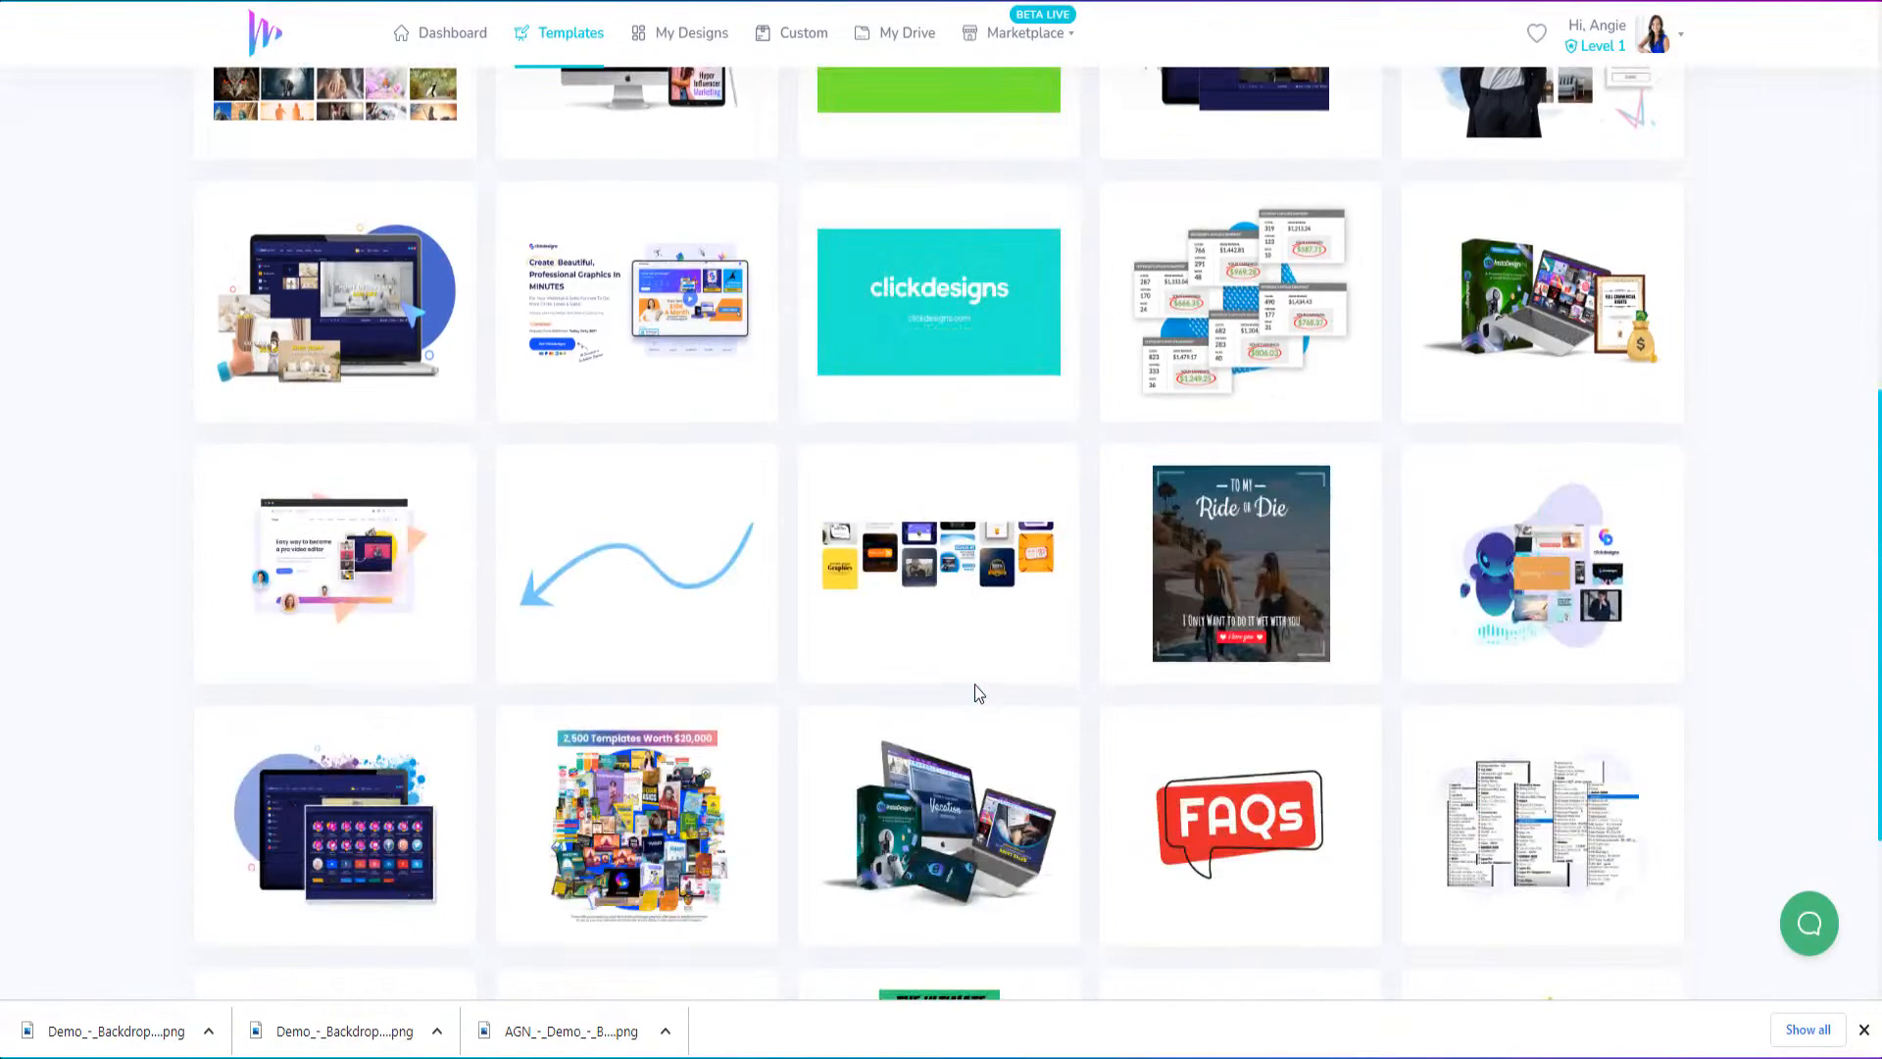
scroll(974, 686, "up", 6)
scroll(980, 687, "down", 5)
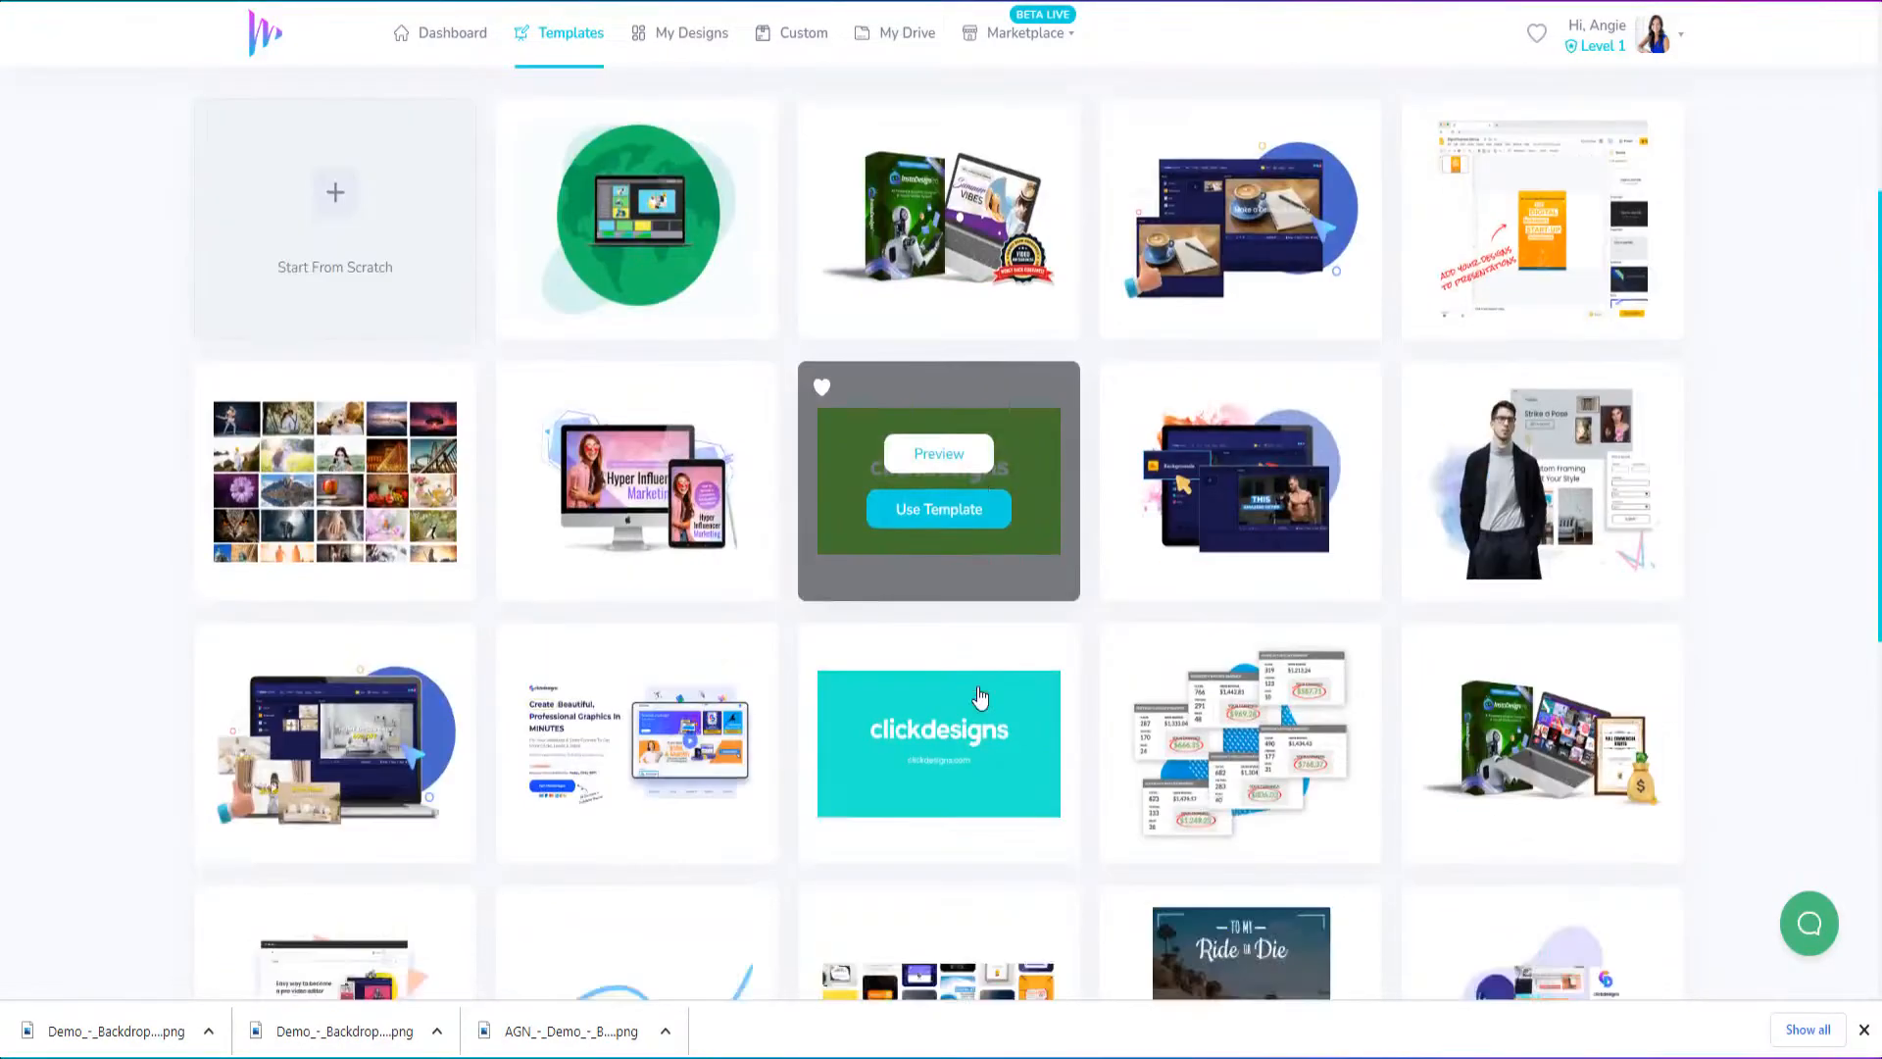
scroll(975, 674, "down", 3)
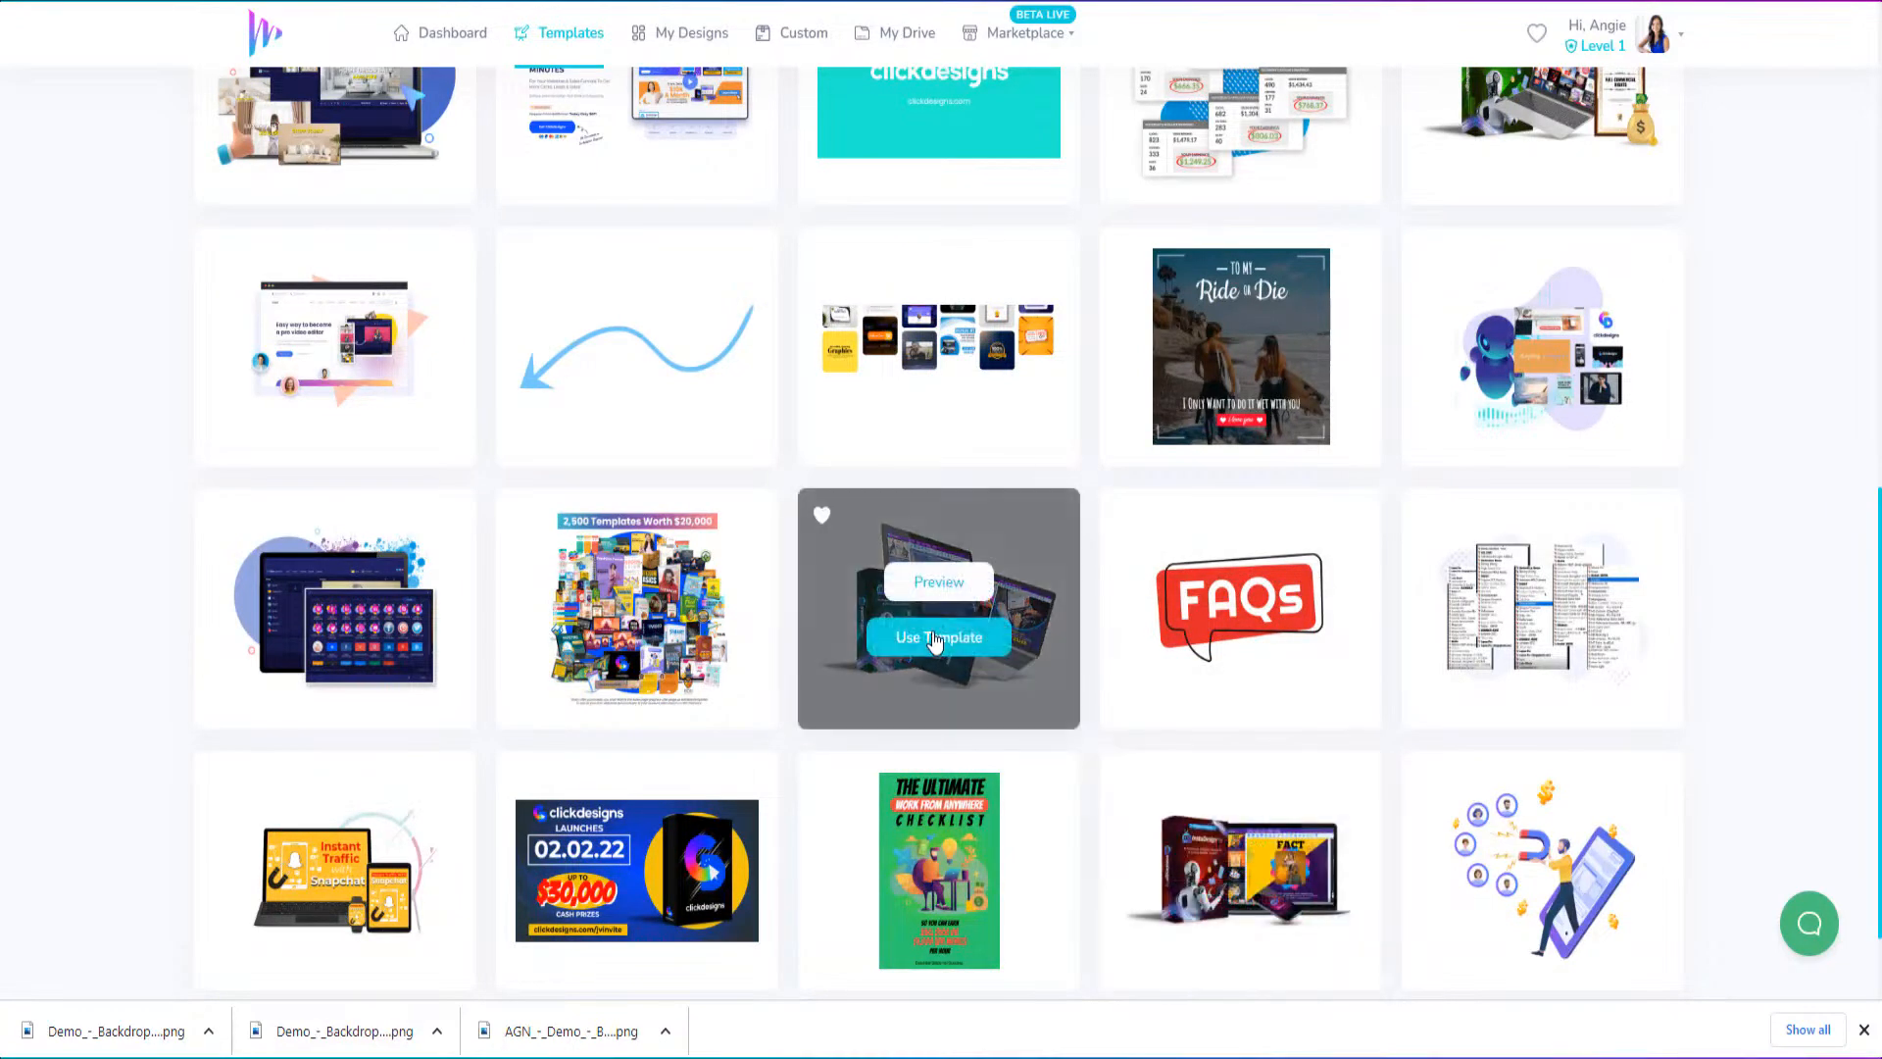
left_click(941, 639)
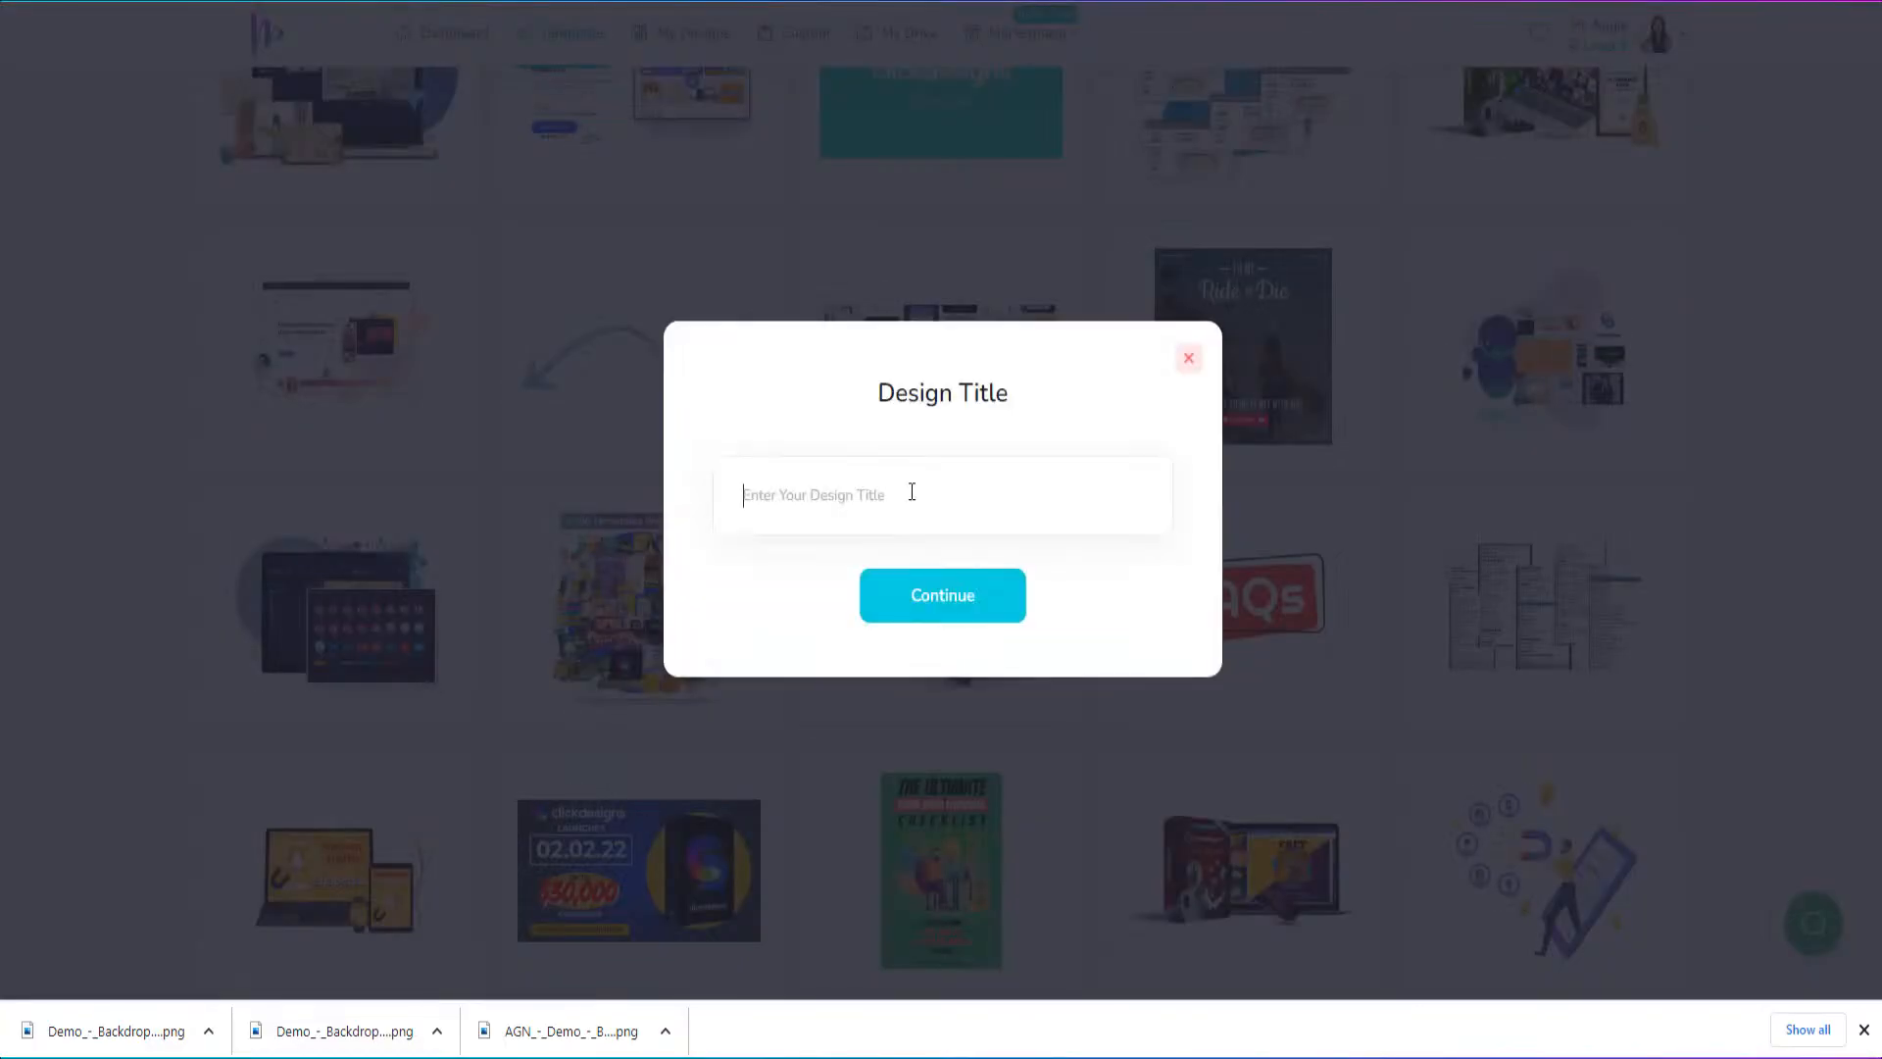
type("AGF")
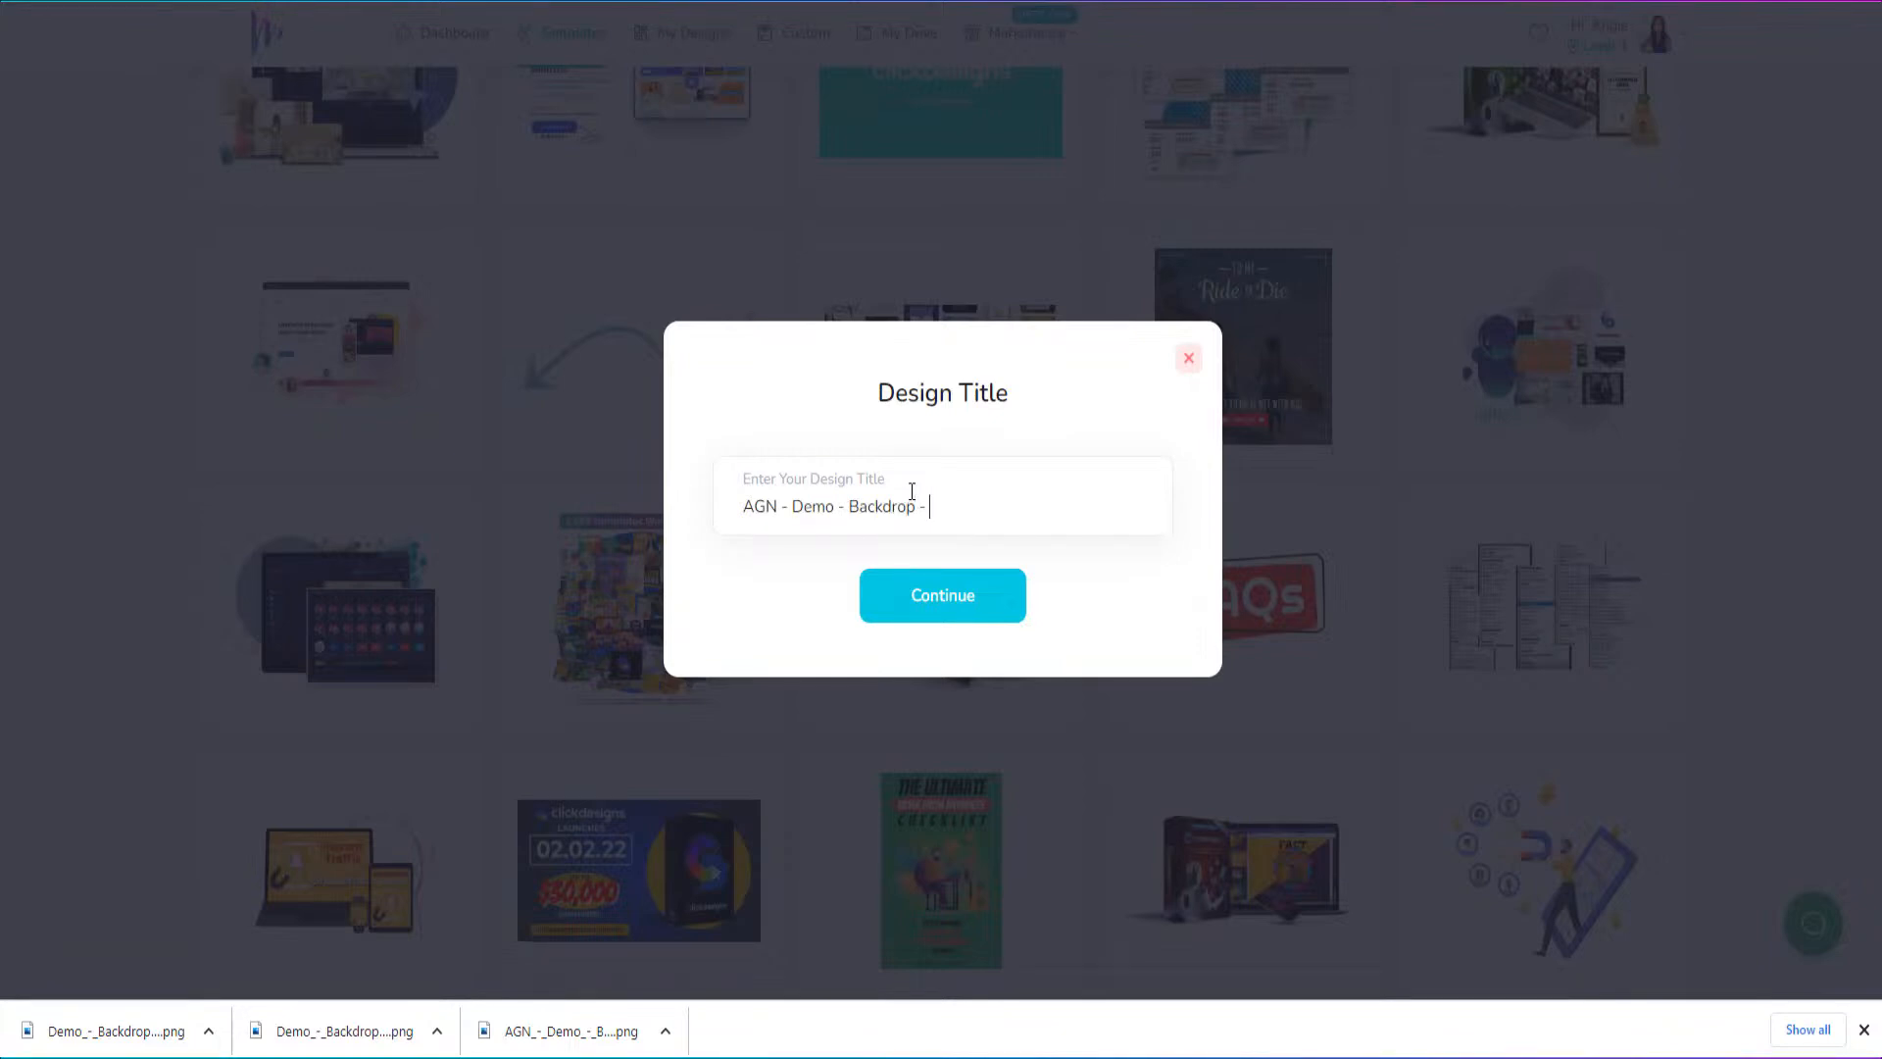
left_click(931, 598)
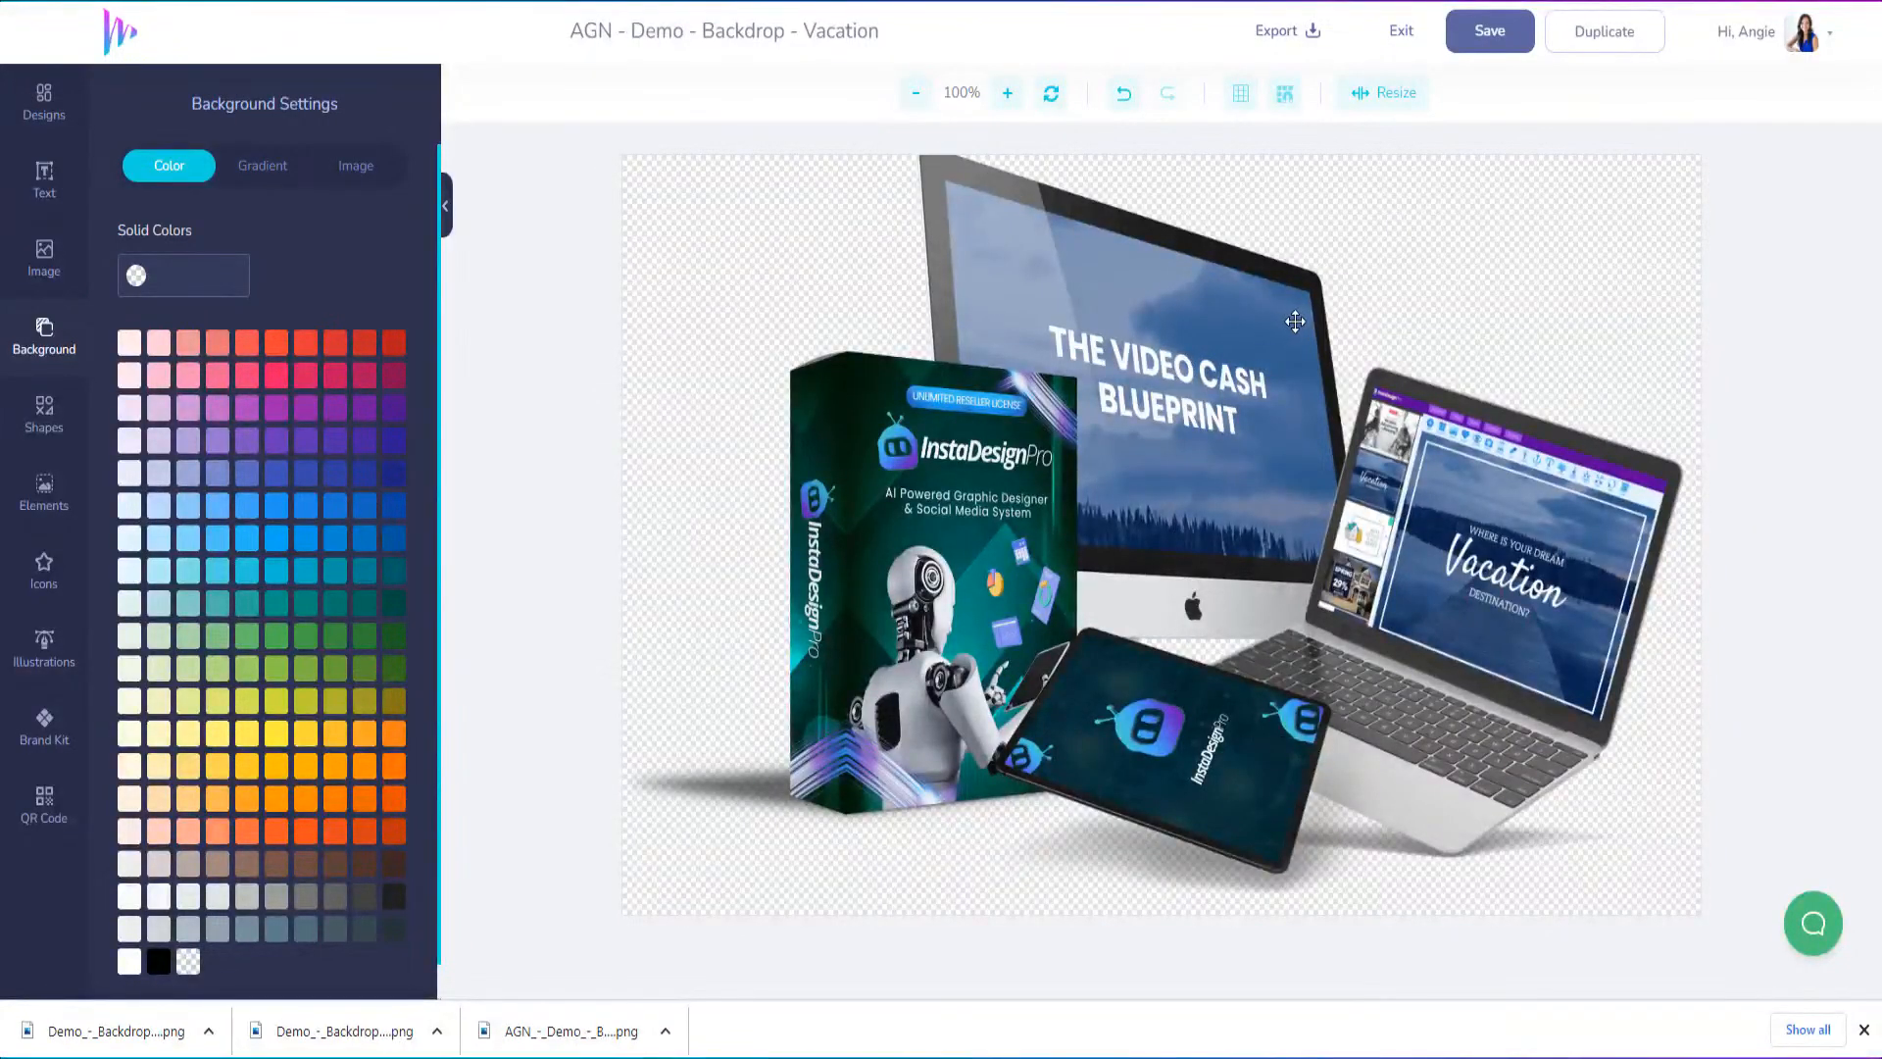
Move the "The Video Cash Blueprint" computer mockup slightly to the right on the canvas
left_click_drag(1295, 321, 1340, 315)
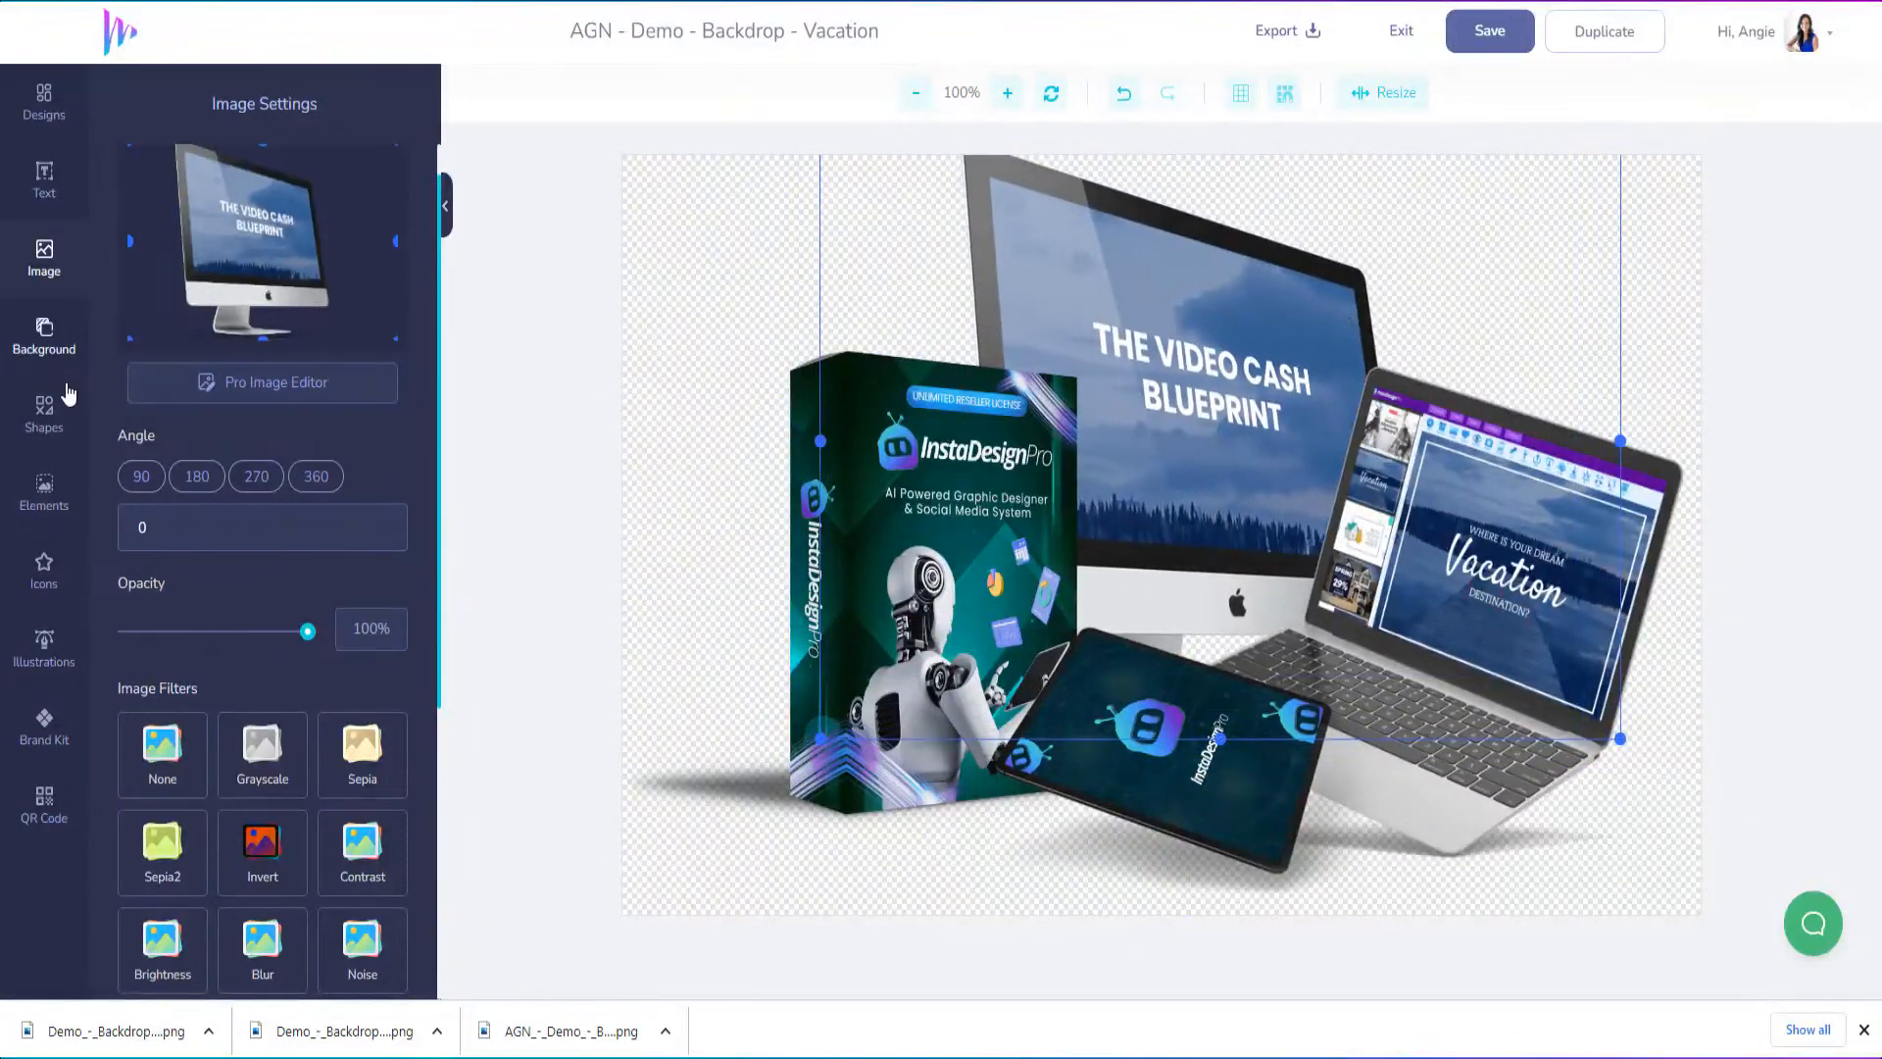
Open the Backgrounds category in the image library
left_click(46, 263)
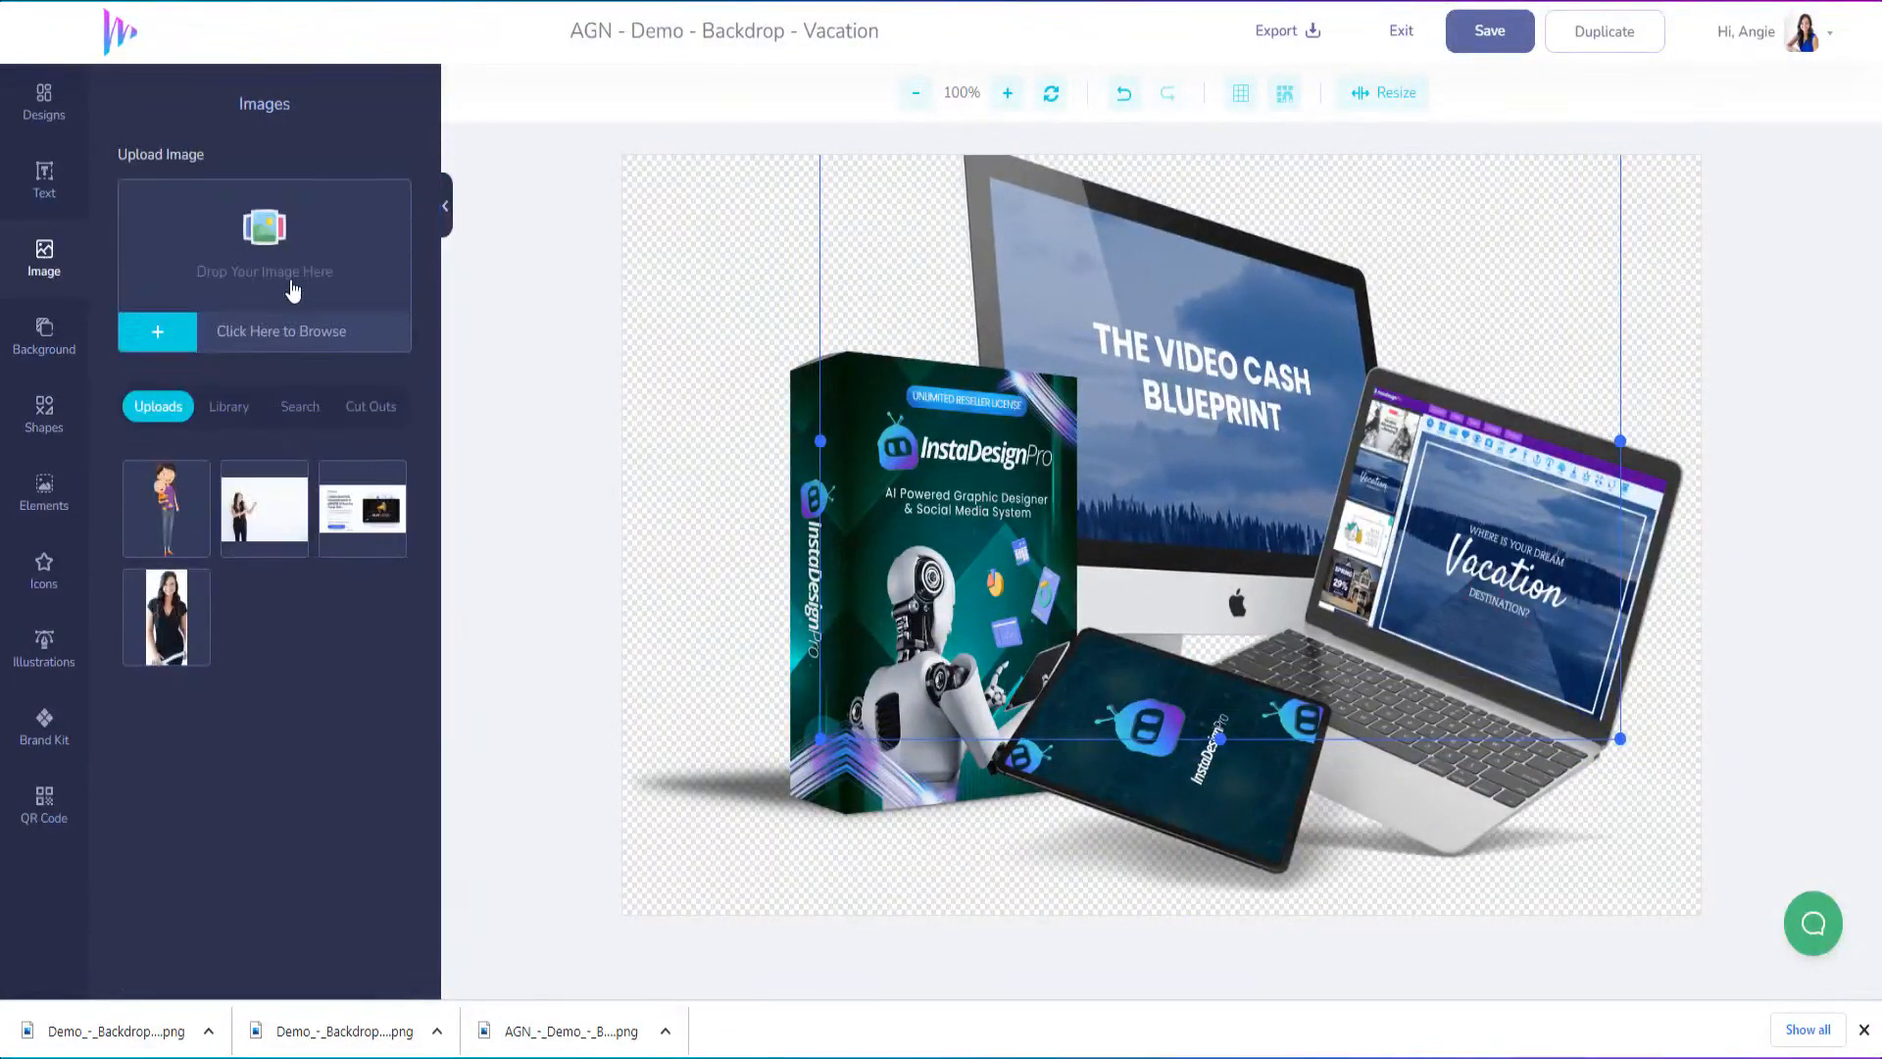
left_click(216, 411)
scroll(210, 842, "down", 8)
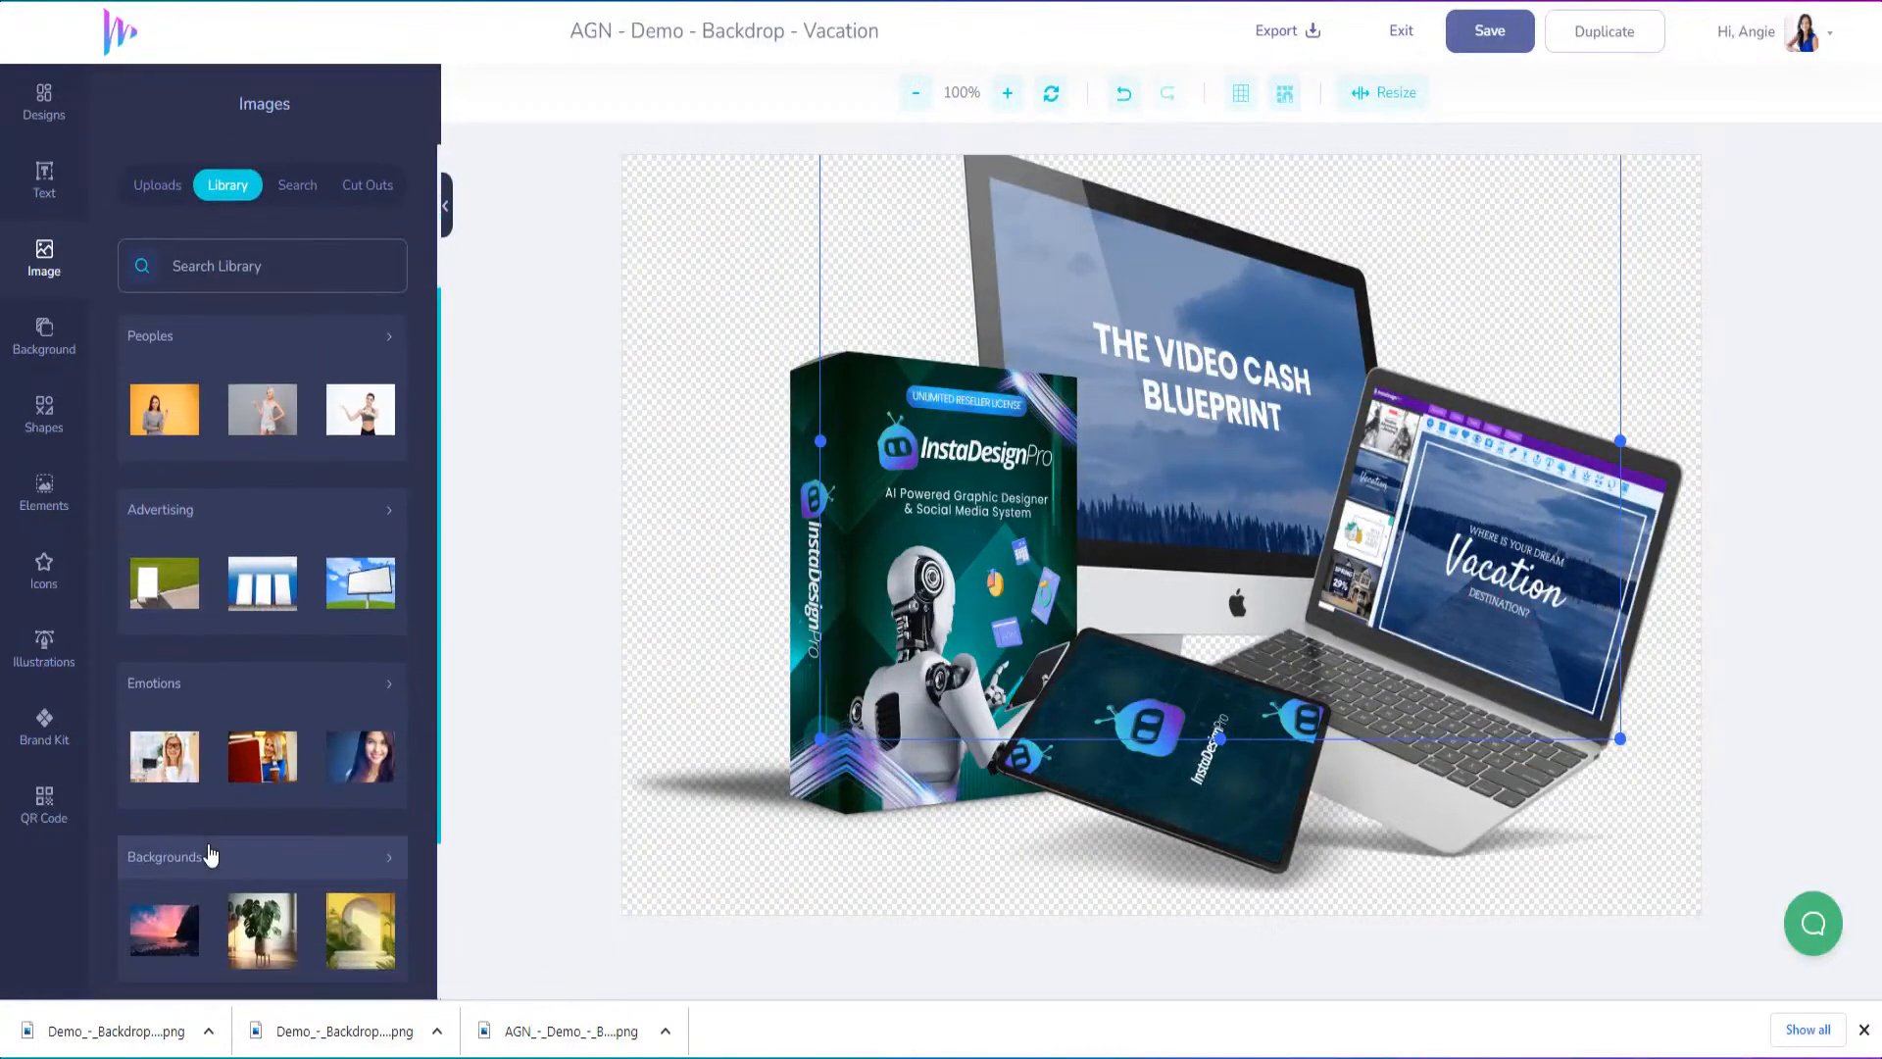
left_click(357, 665)
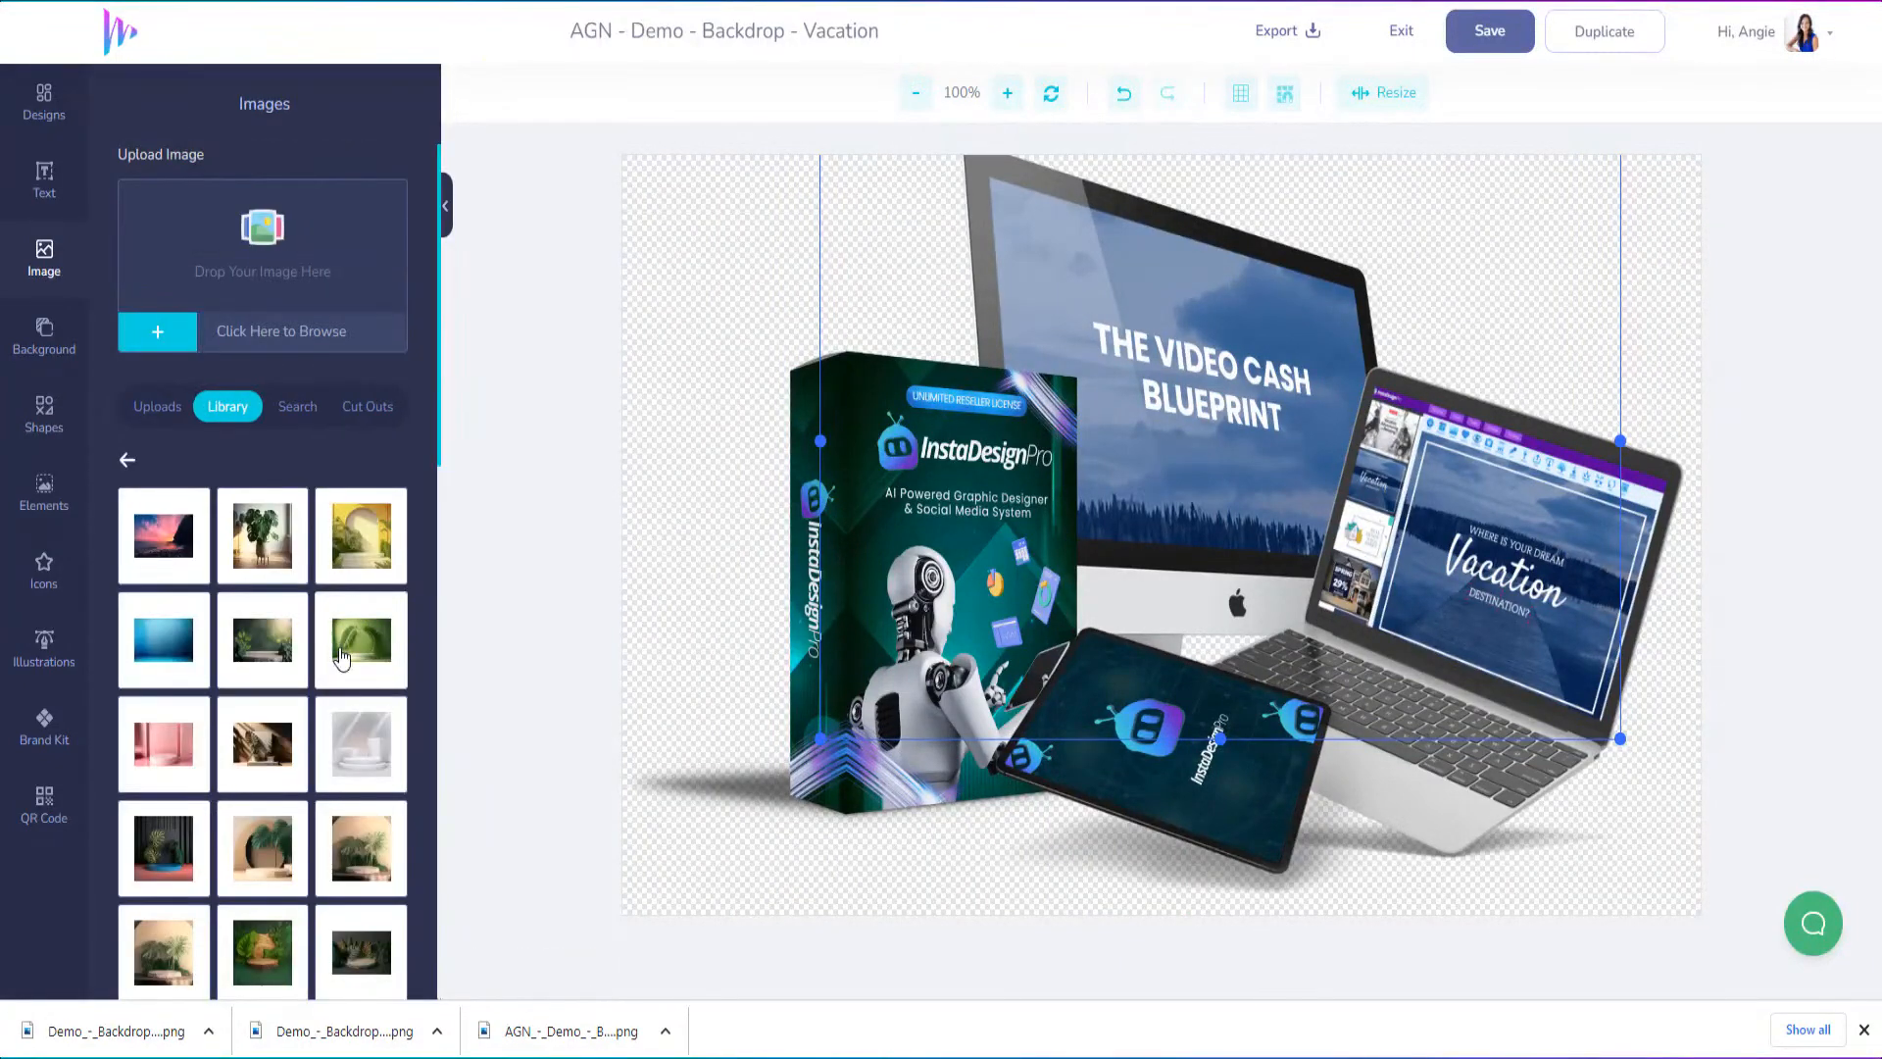
Add the teal backdrop image with three round podiums to the design
scroll(299, 745, "down", 5)
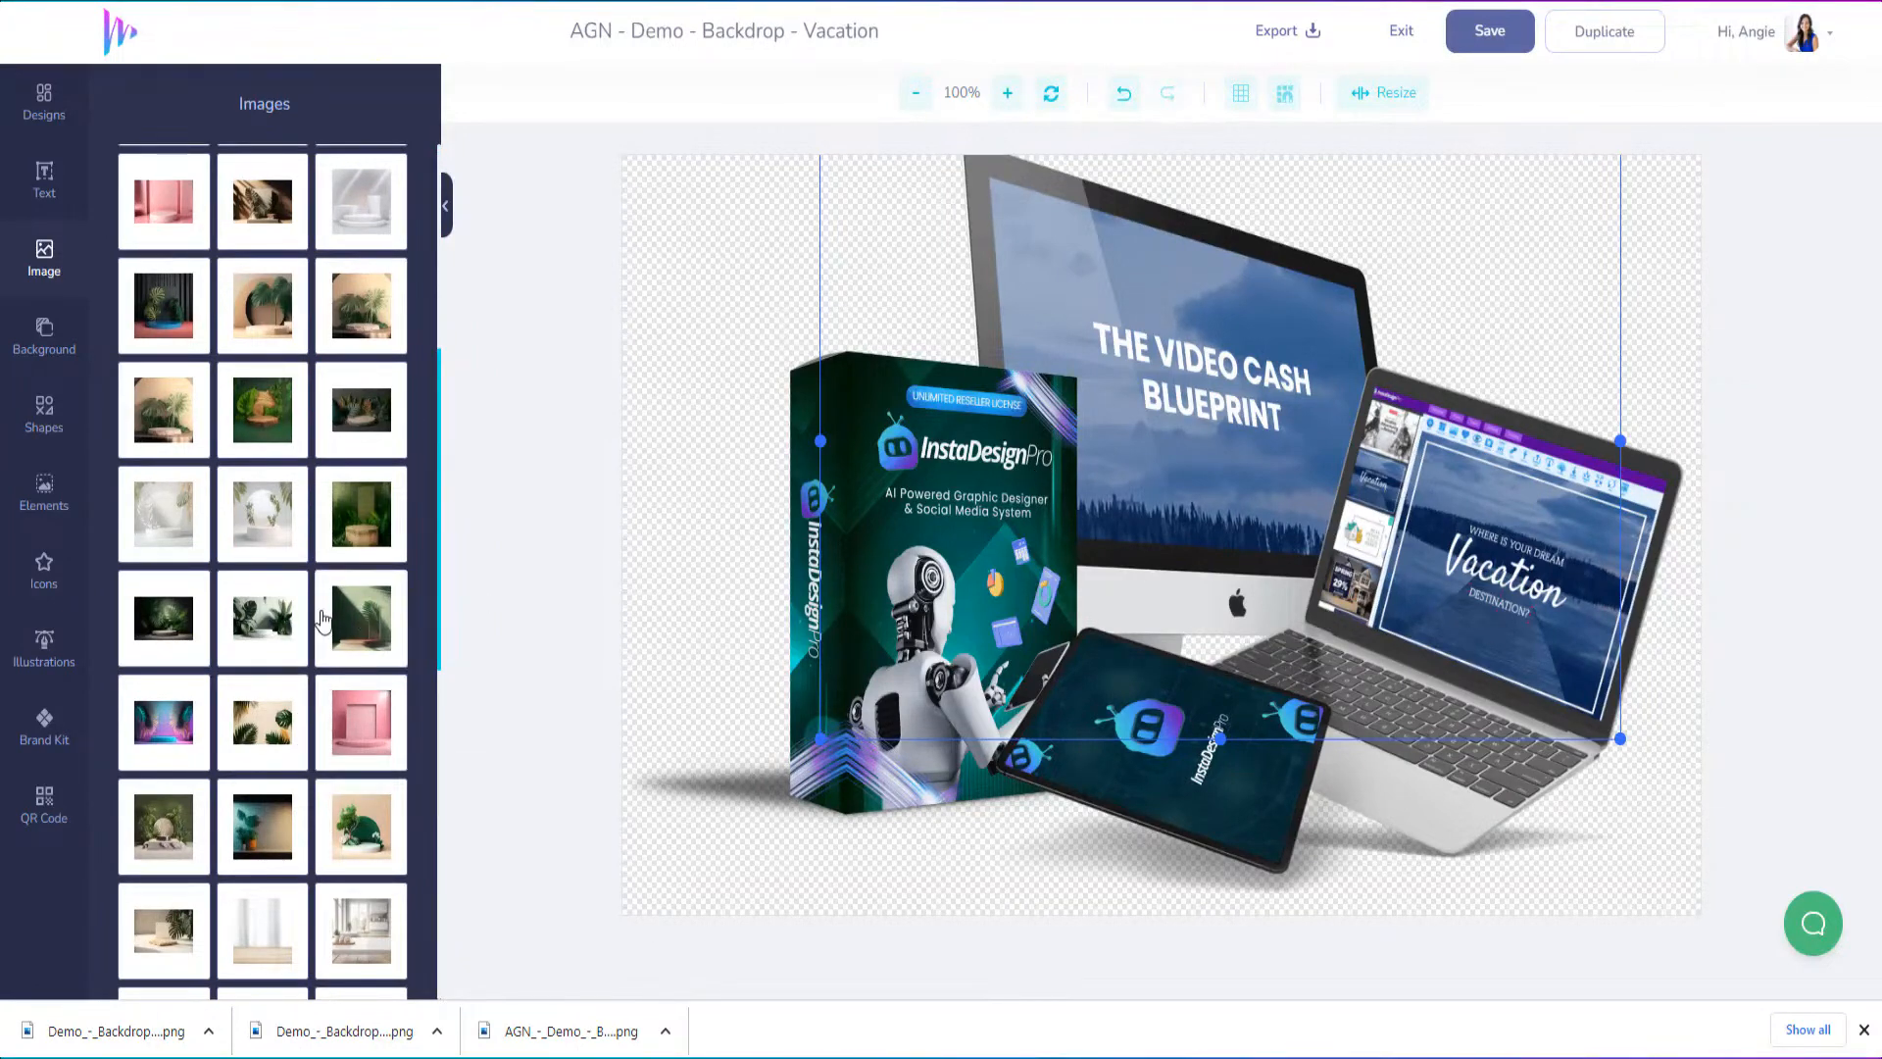
scroll(298, 625, "down", 3)
scroll(298, 625, "down", 5)
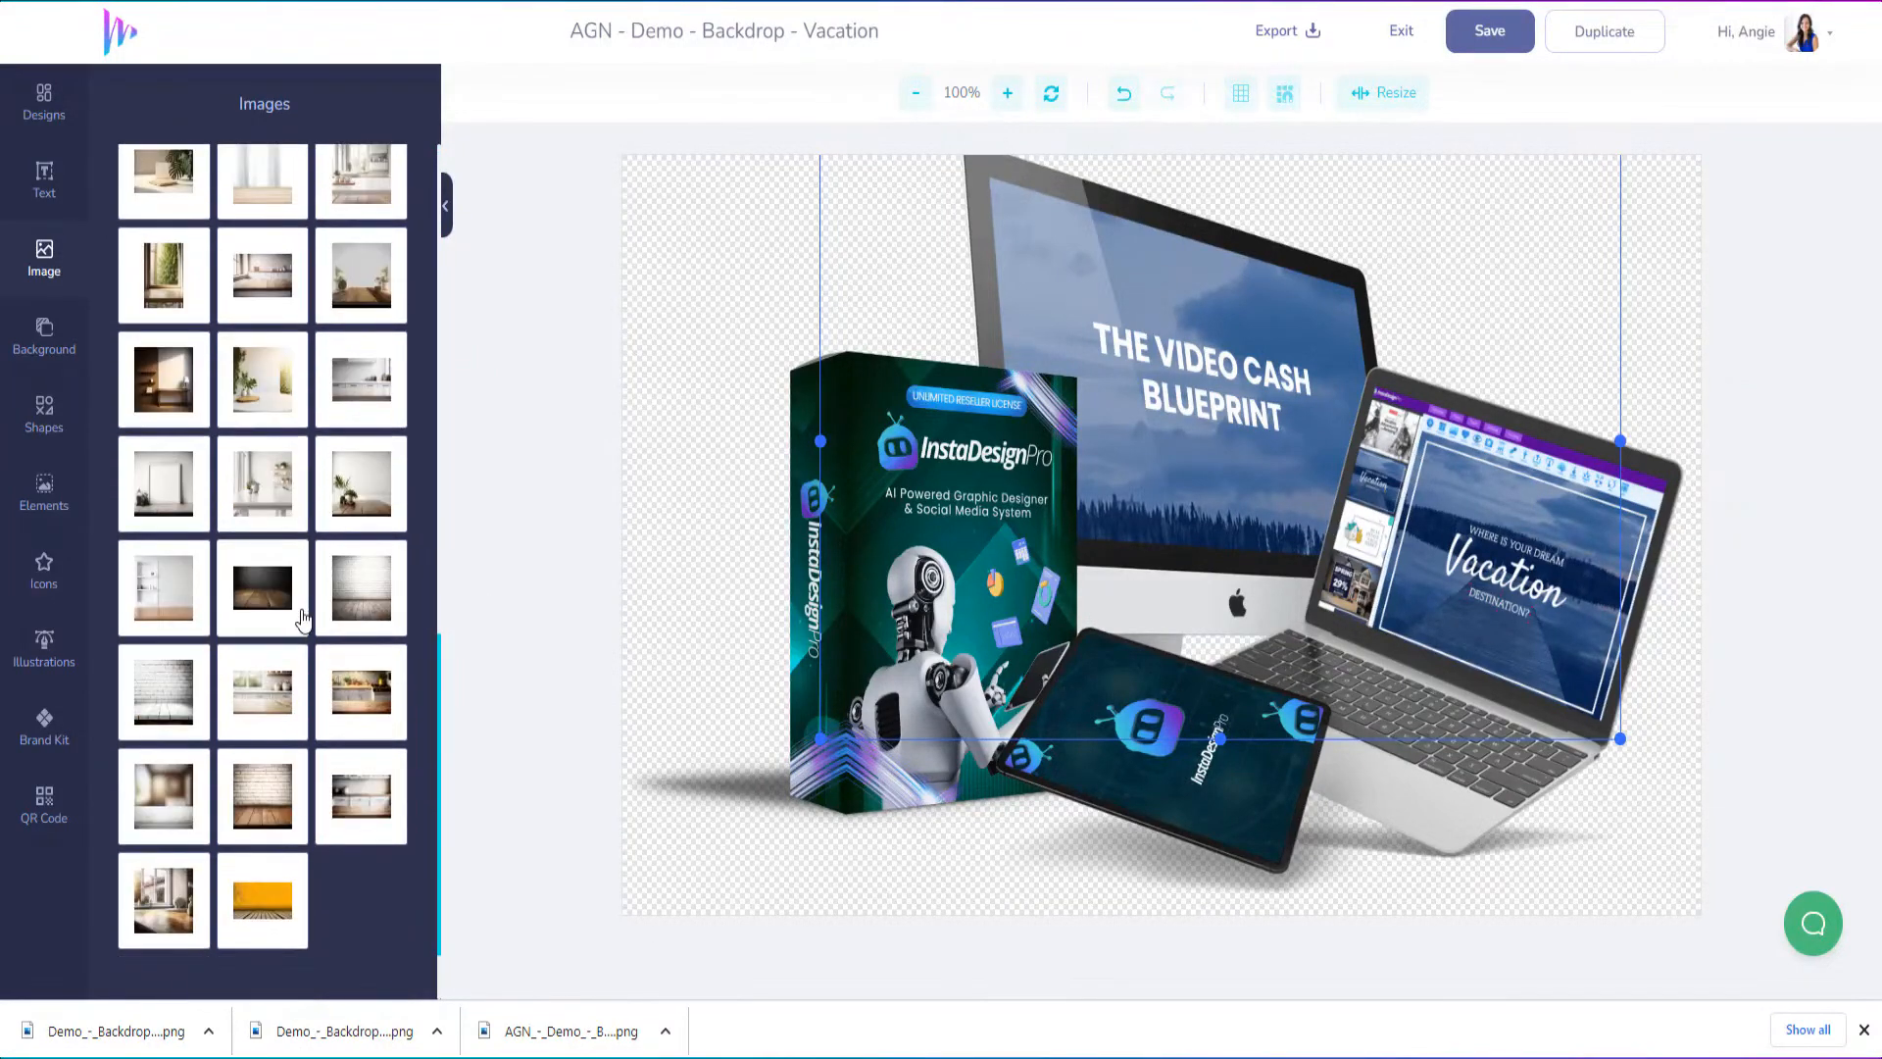
left_click(263, 894)
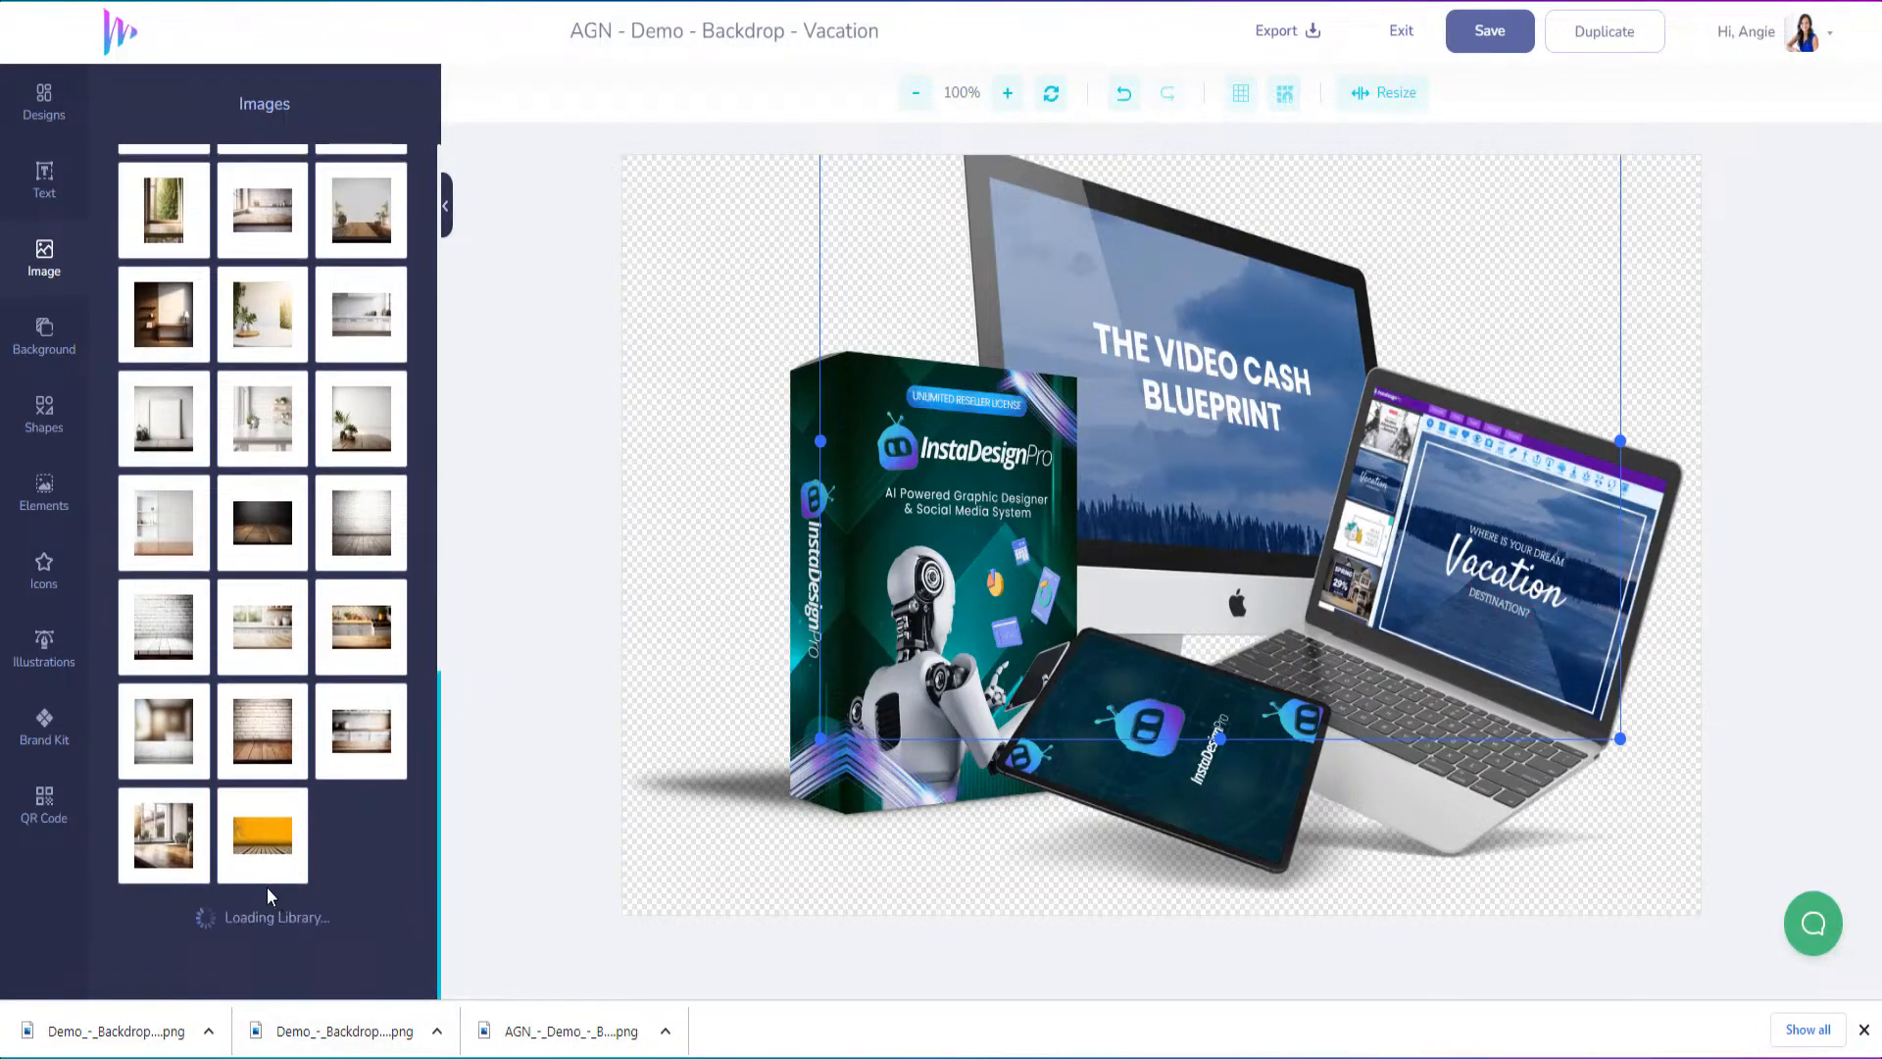
scroll(274, 833, "down", 4)
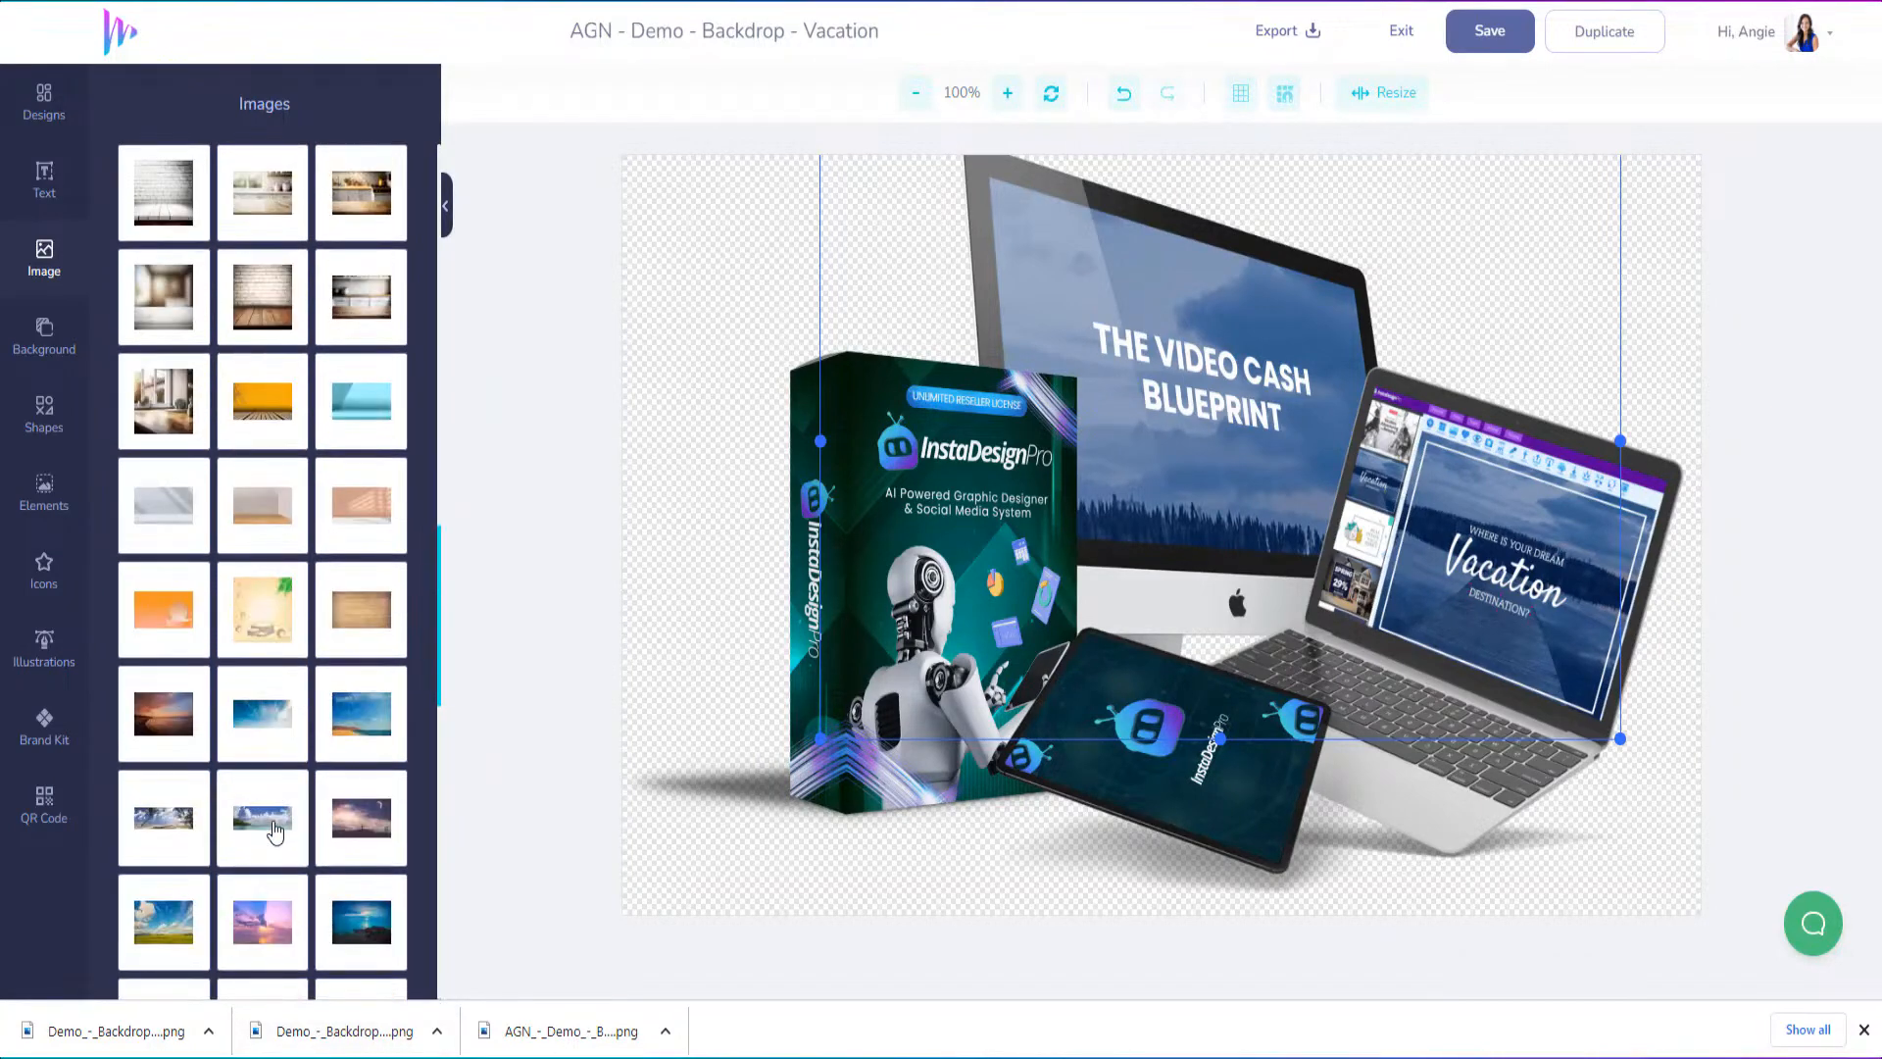
scroll(278, 828, "down", 4)
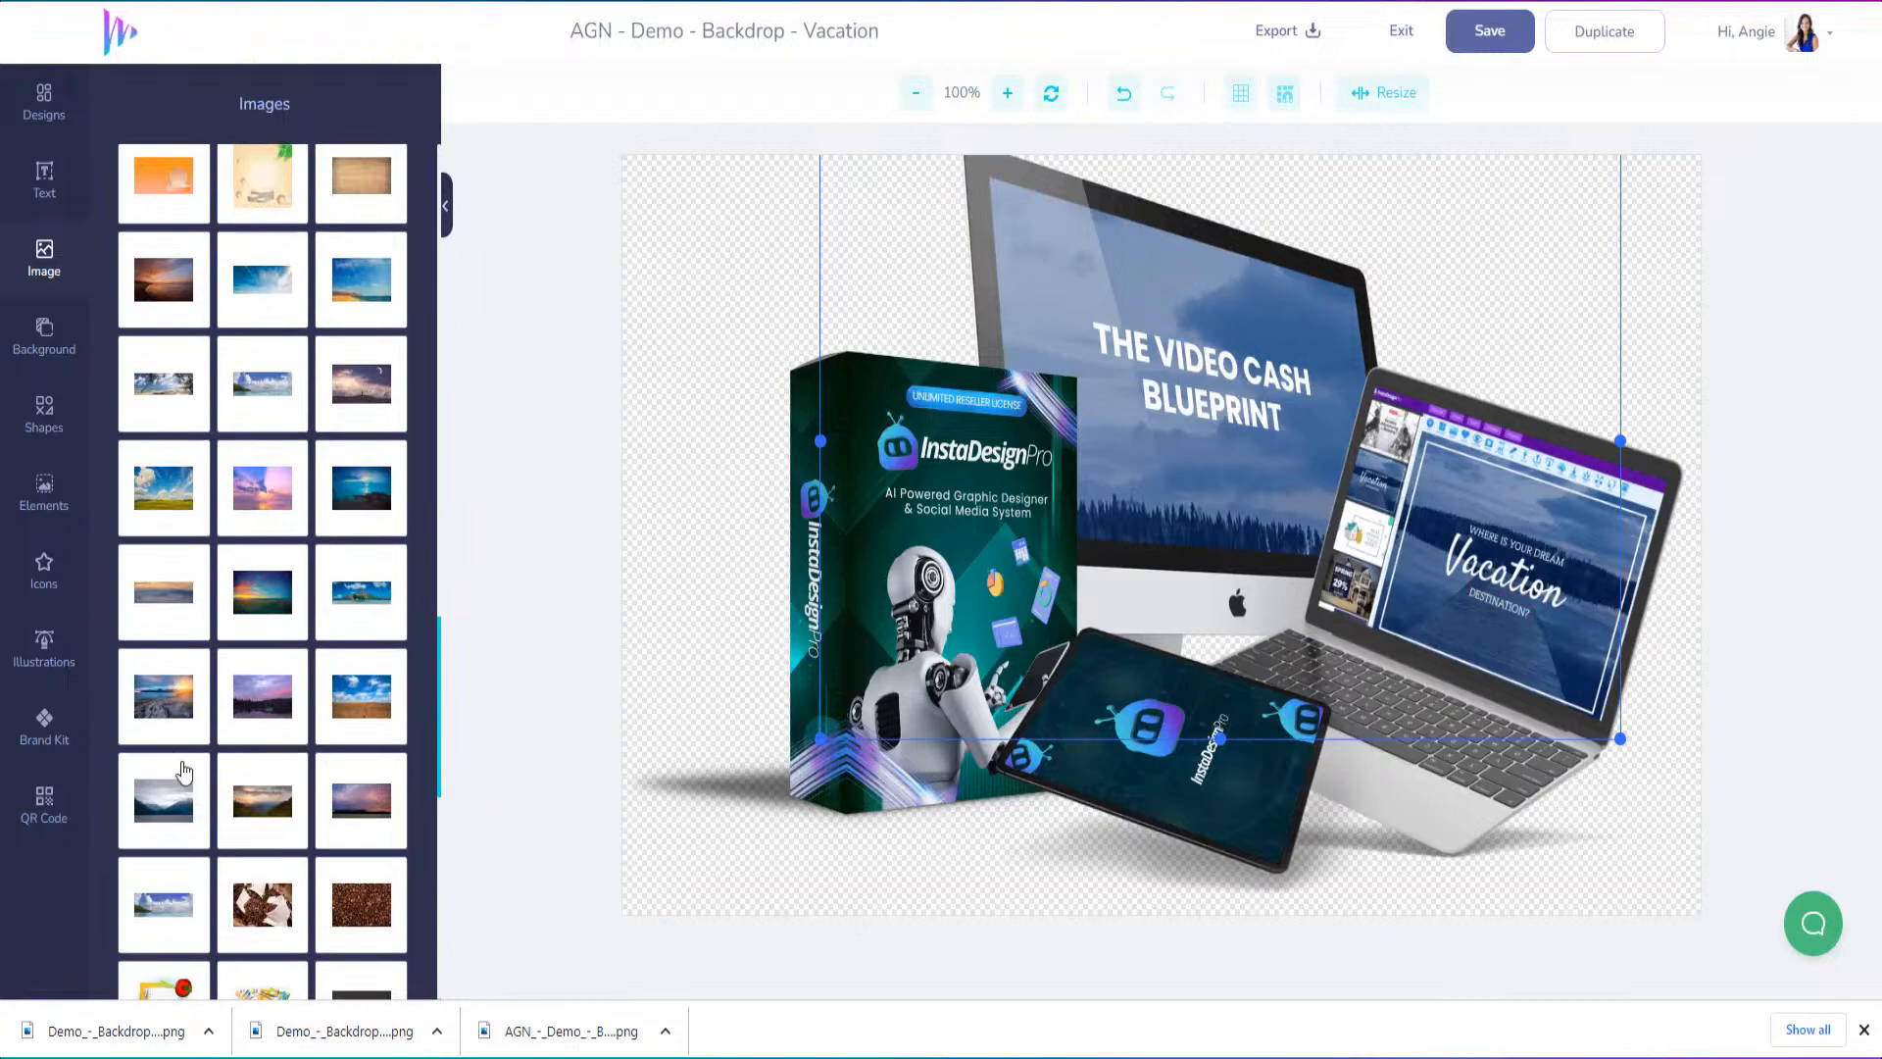
scroll(357, 706, "down", 2)
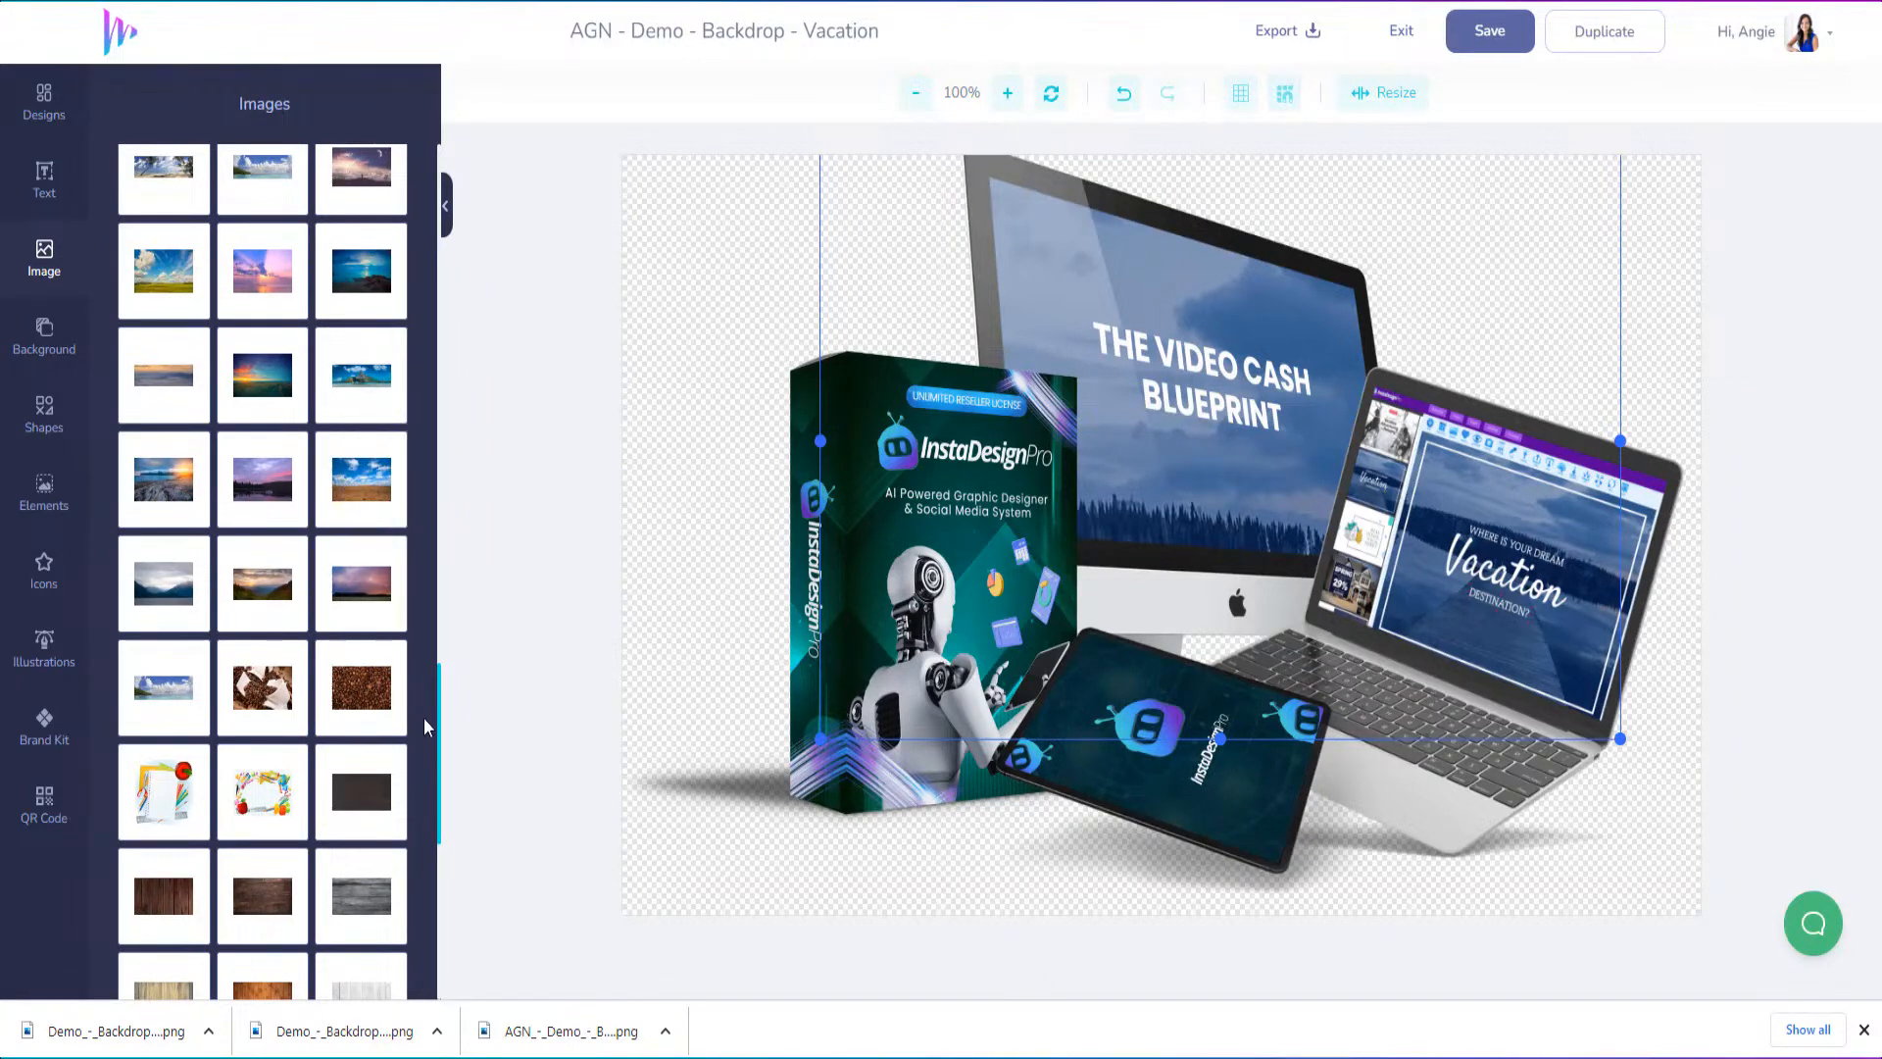
scroll(313, 730, "down", 7)
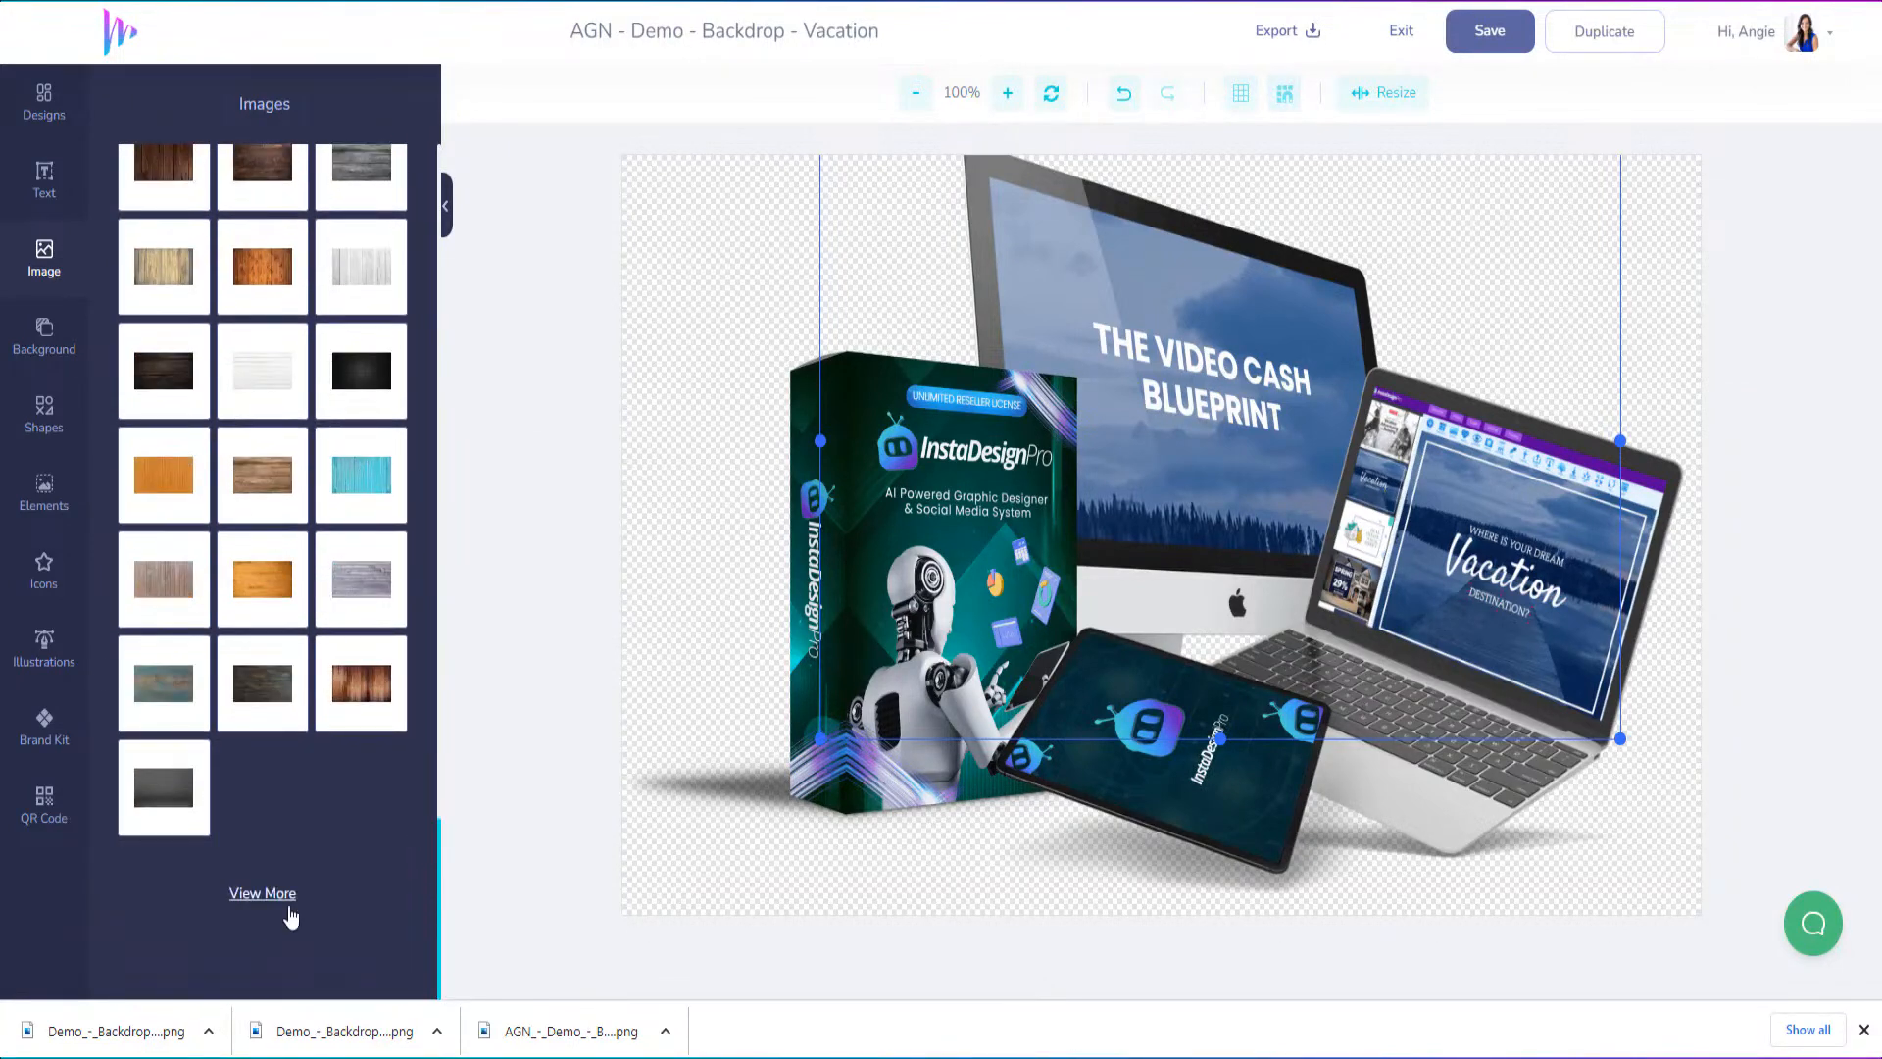
left_click(290, 914)
scroll(312, 735, "down", 3)
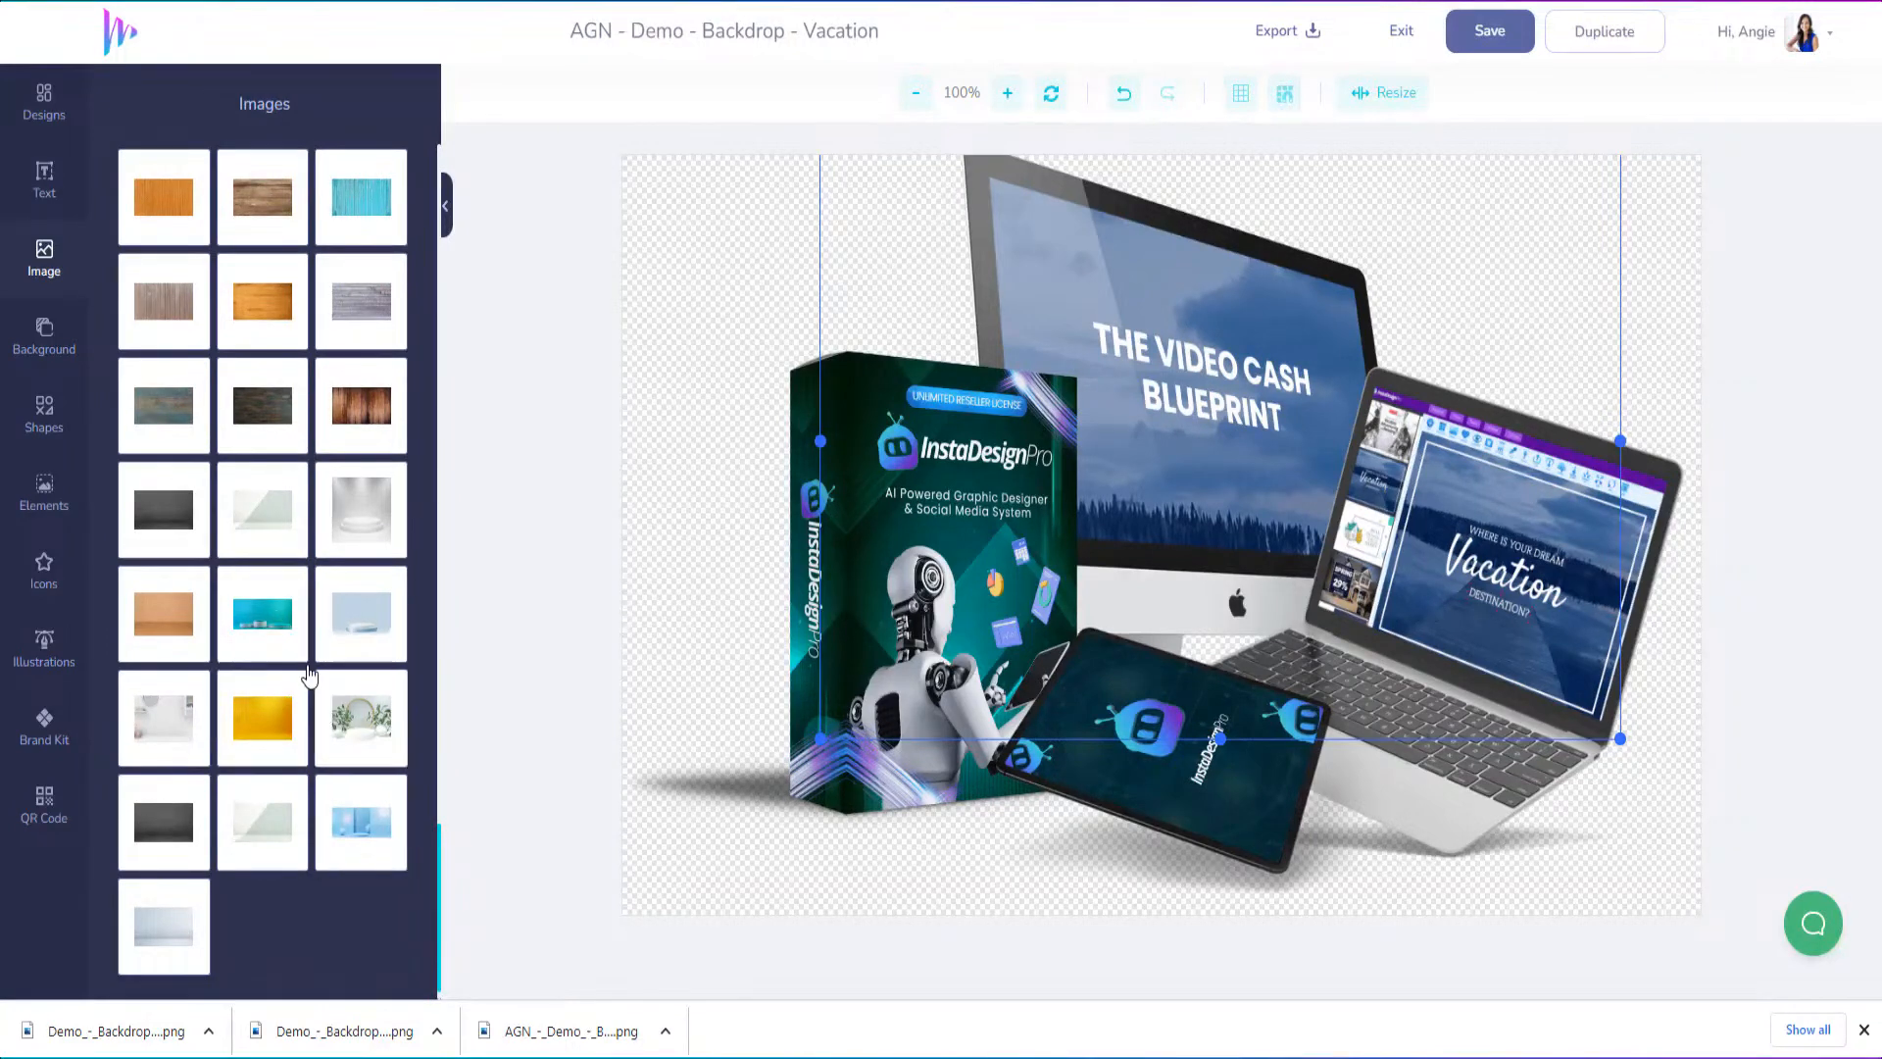
left_click(265, 623)
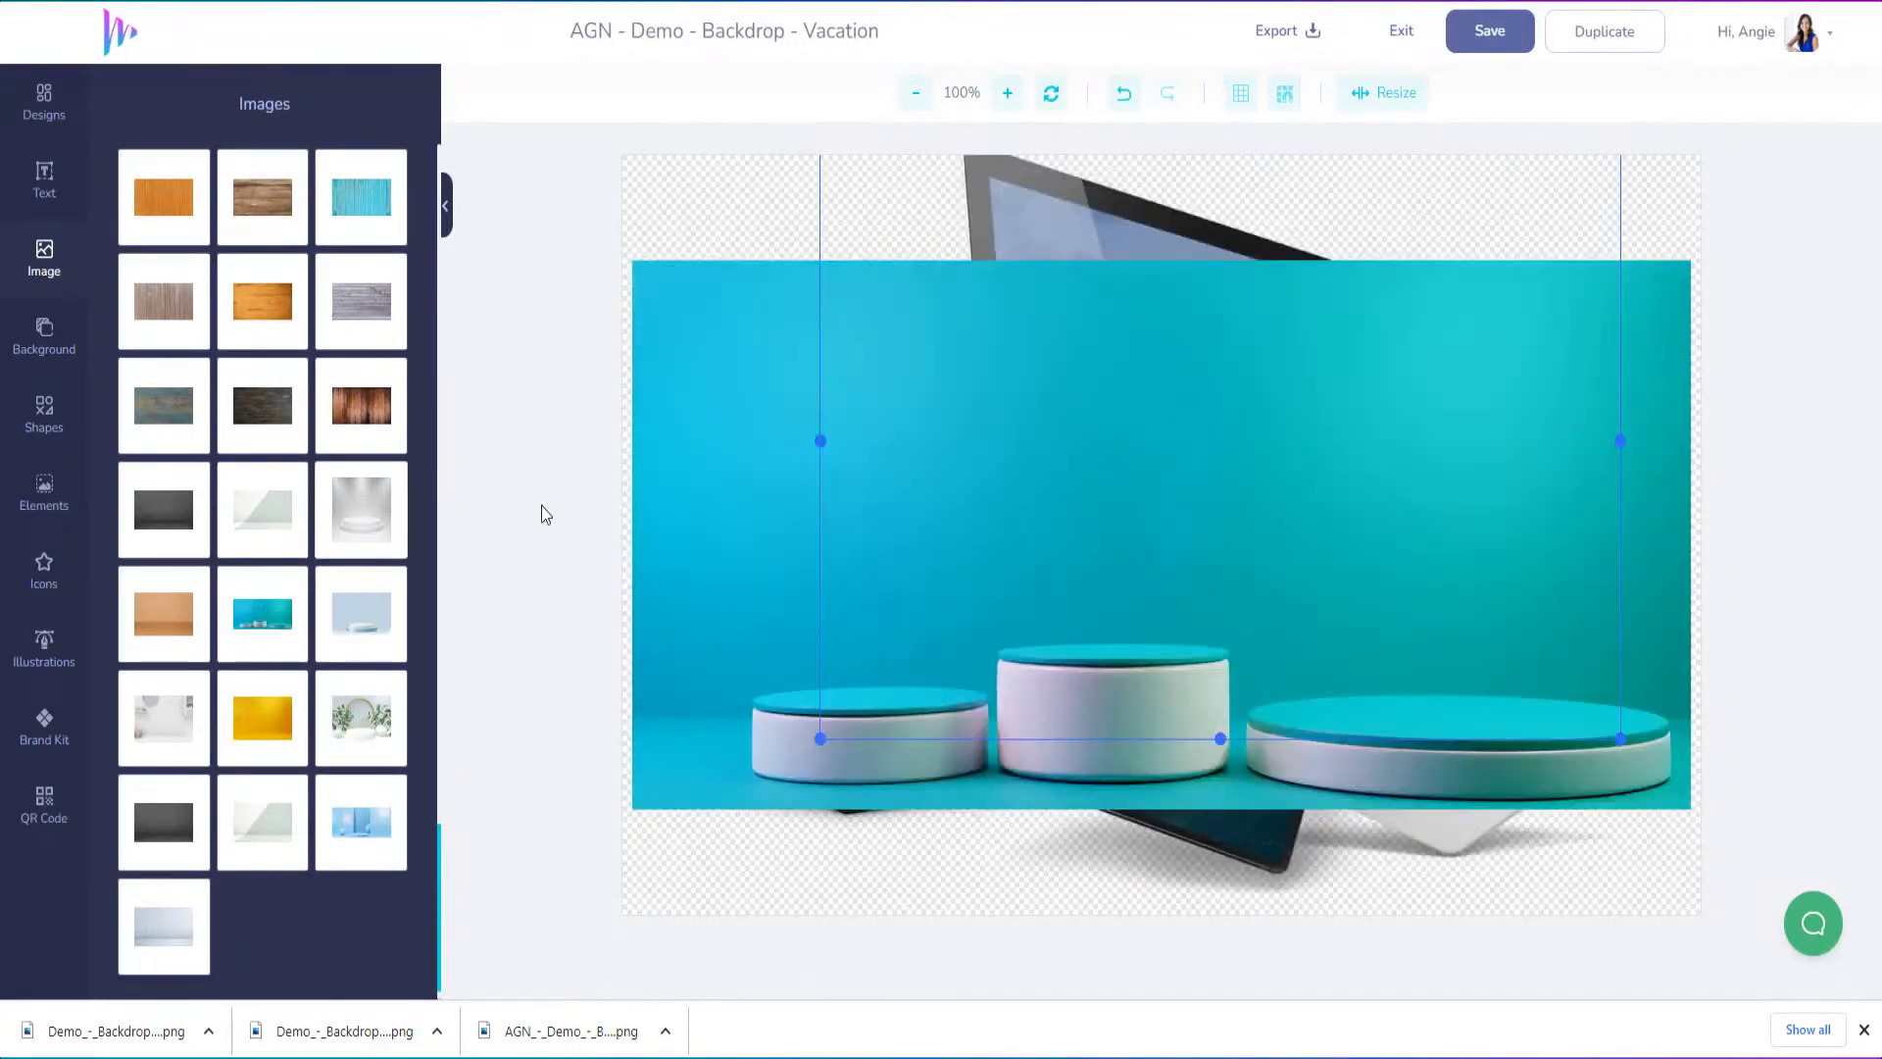
Reposition and stretch the teal podium backdrop so it fills the whole canvas
left_click_drag(660, 425, 650, 313)
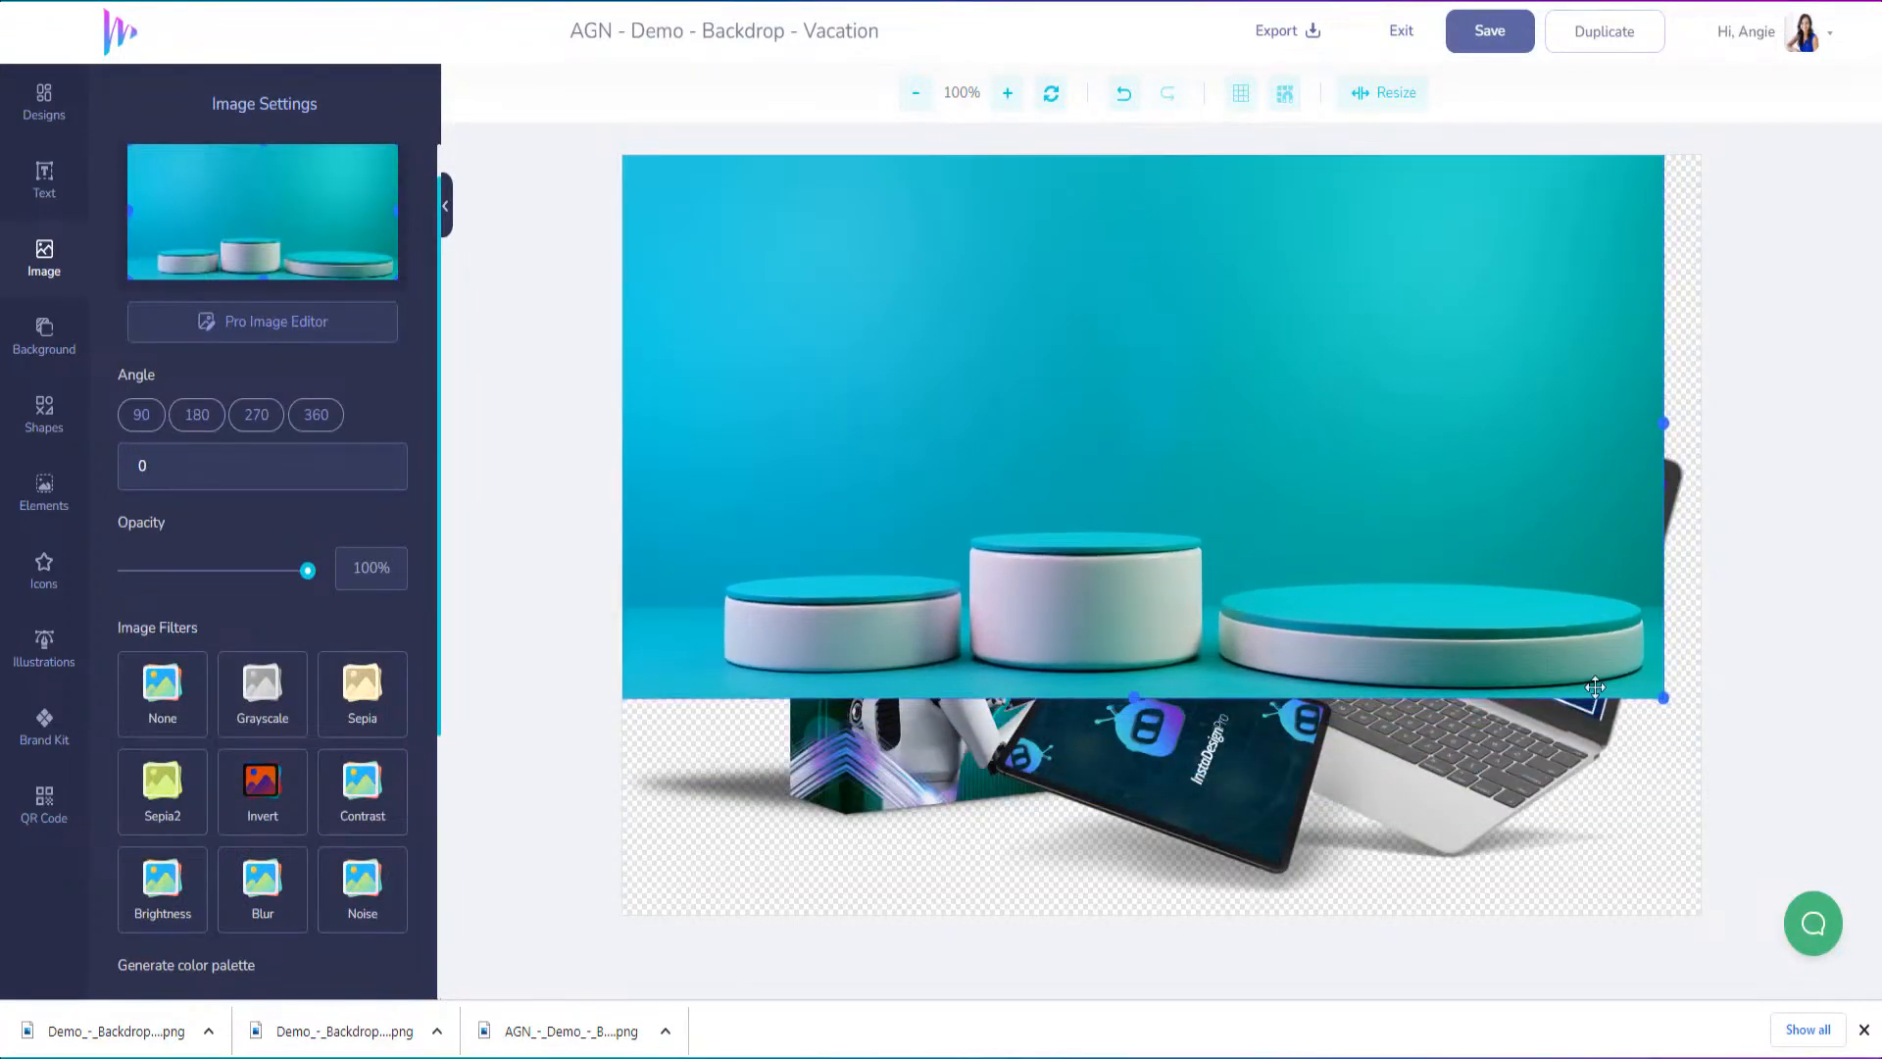
left_click_drag(1663, 700, 1541, 634)
left_click_drag(1070, 634, 1060, 914)
left_click_drag(1544, 534, 1715, 538)
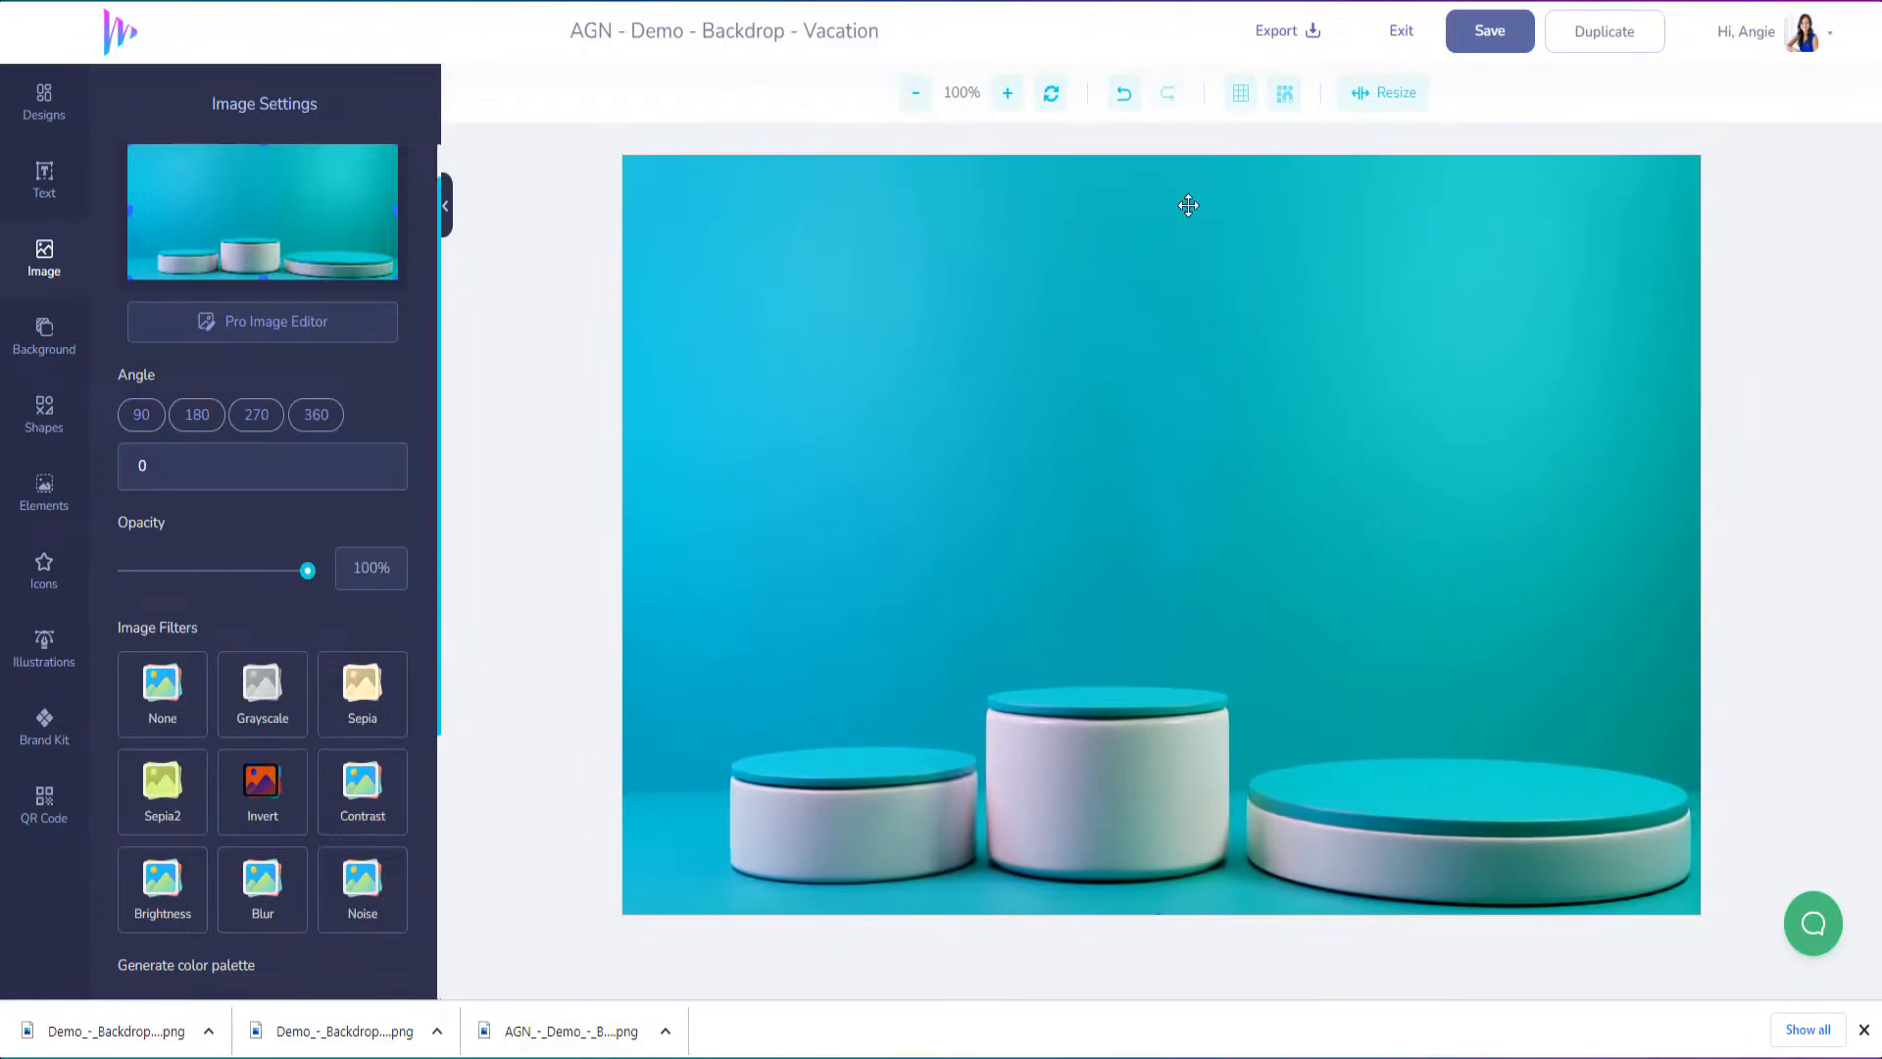
Send the teal podium backdrop behind the box, computer, laptop and tablet mockups
right_click(717, 267)
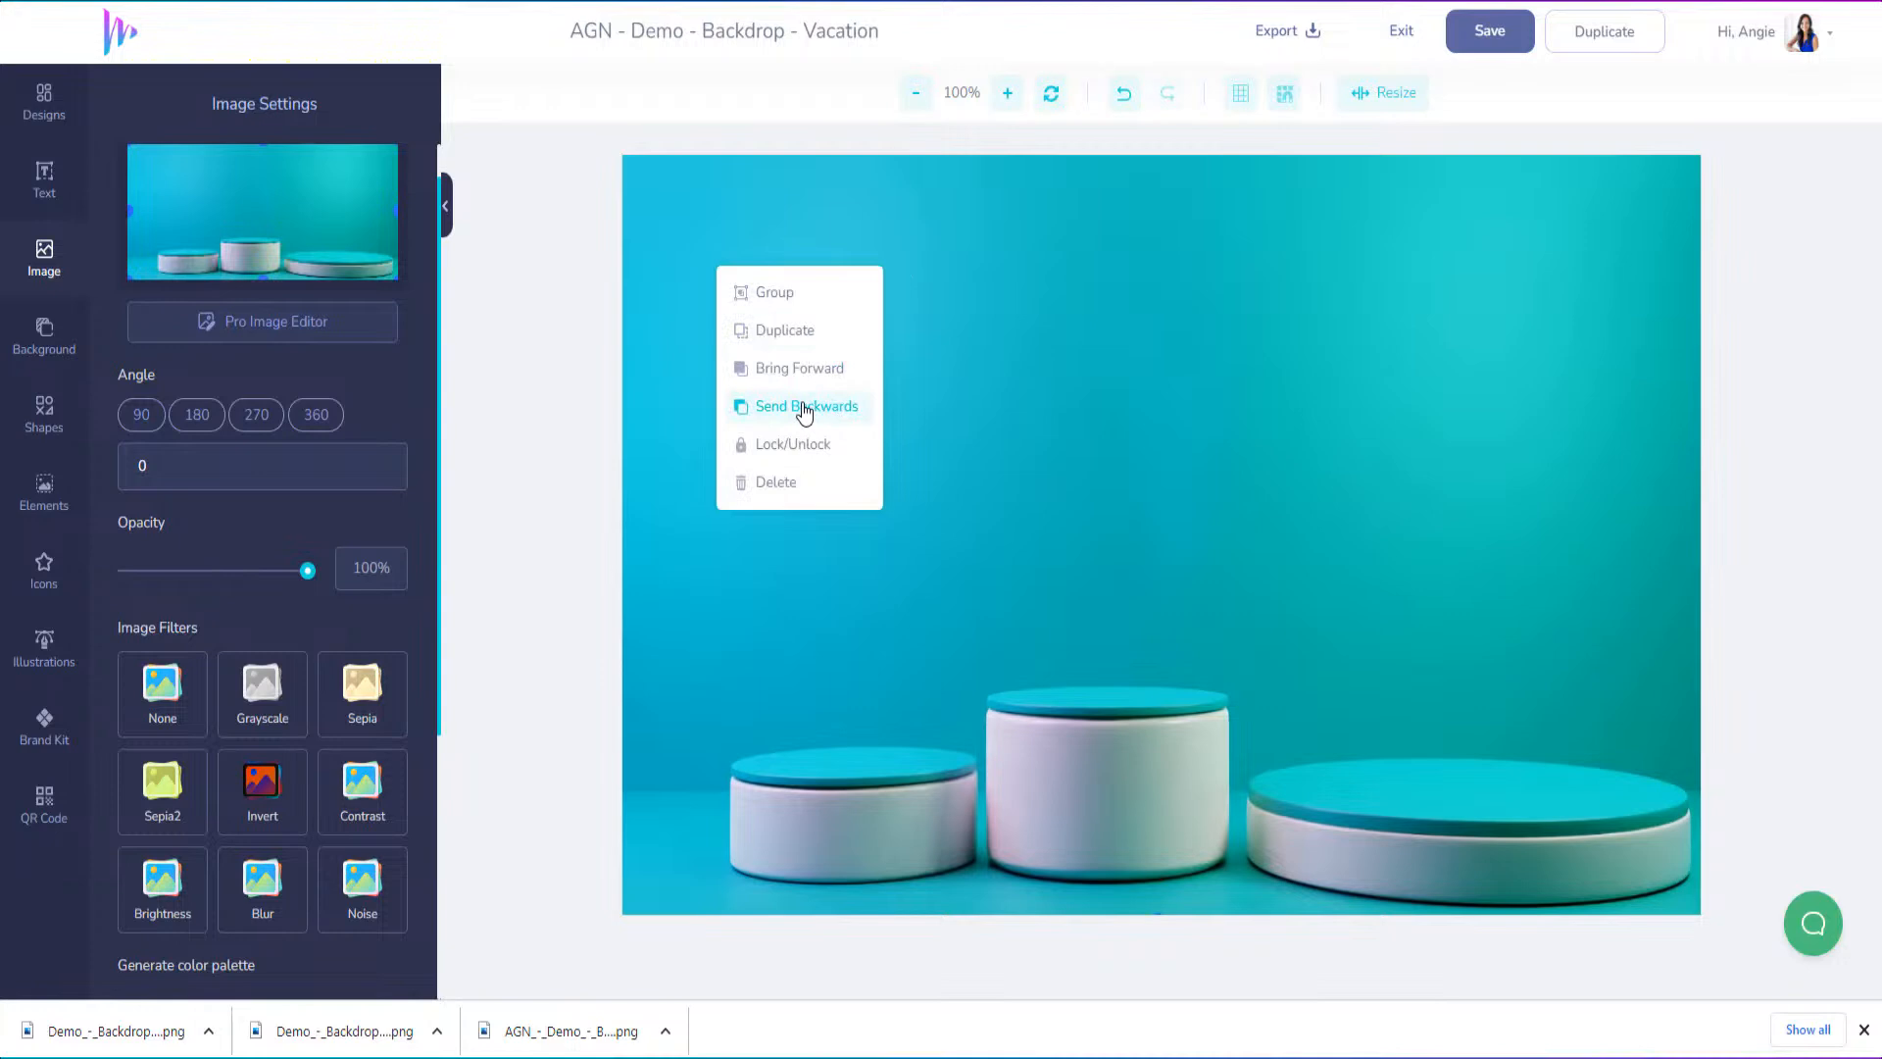
left_click(804, 410)
left_click(802, 411)
left_click(801, 411)
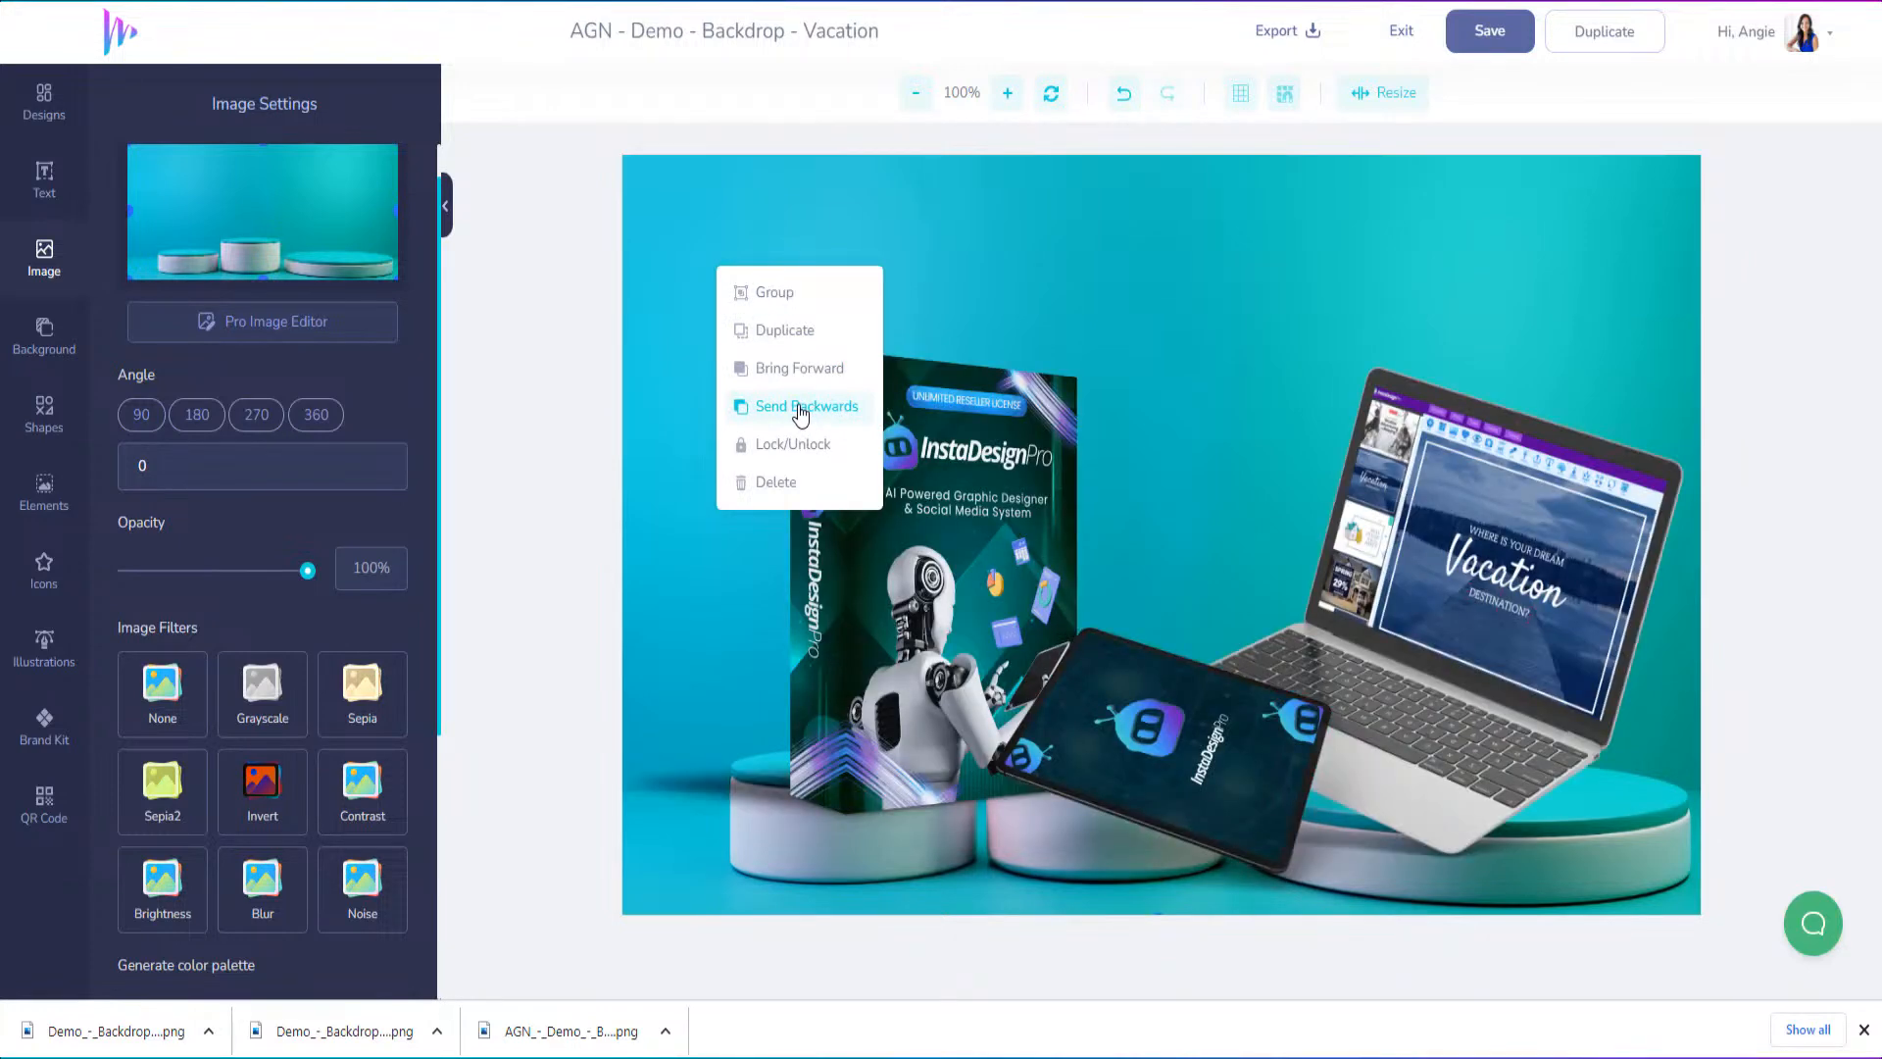
left_click(801, 413)
Move the InstaDesignPro box aside over the laptop and stand the scaled-down computer mockup on the left podium
left_click(941, 566)
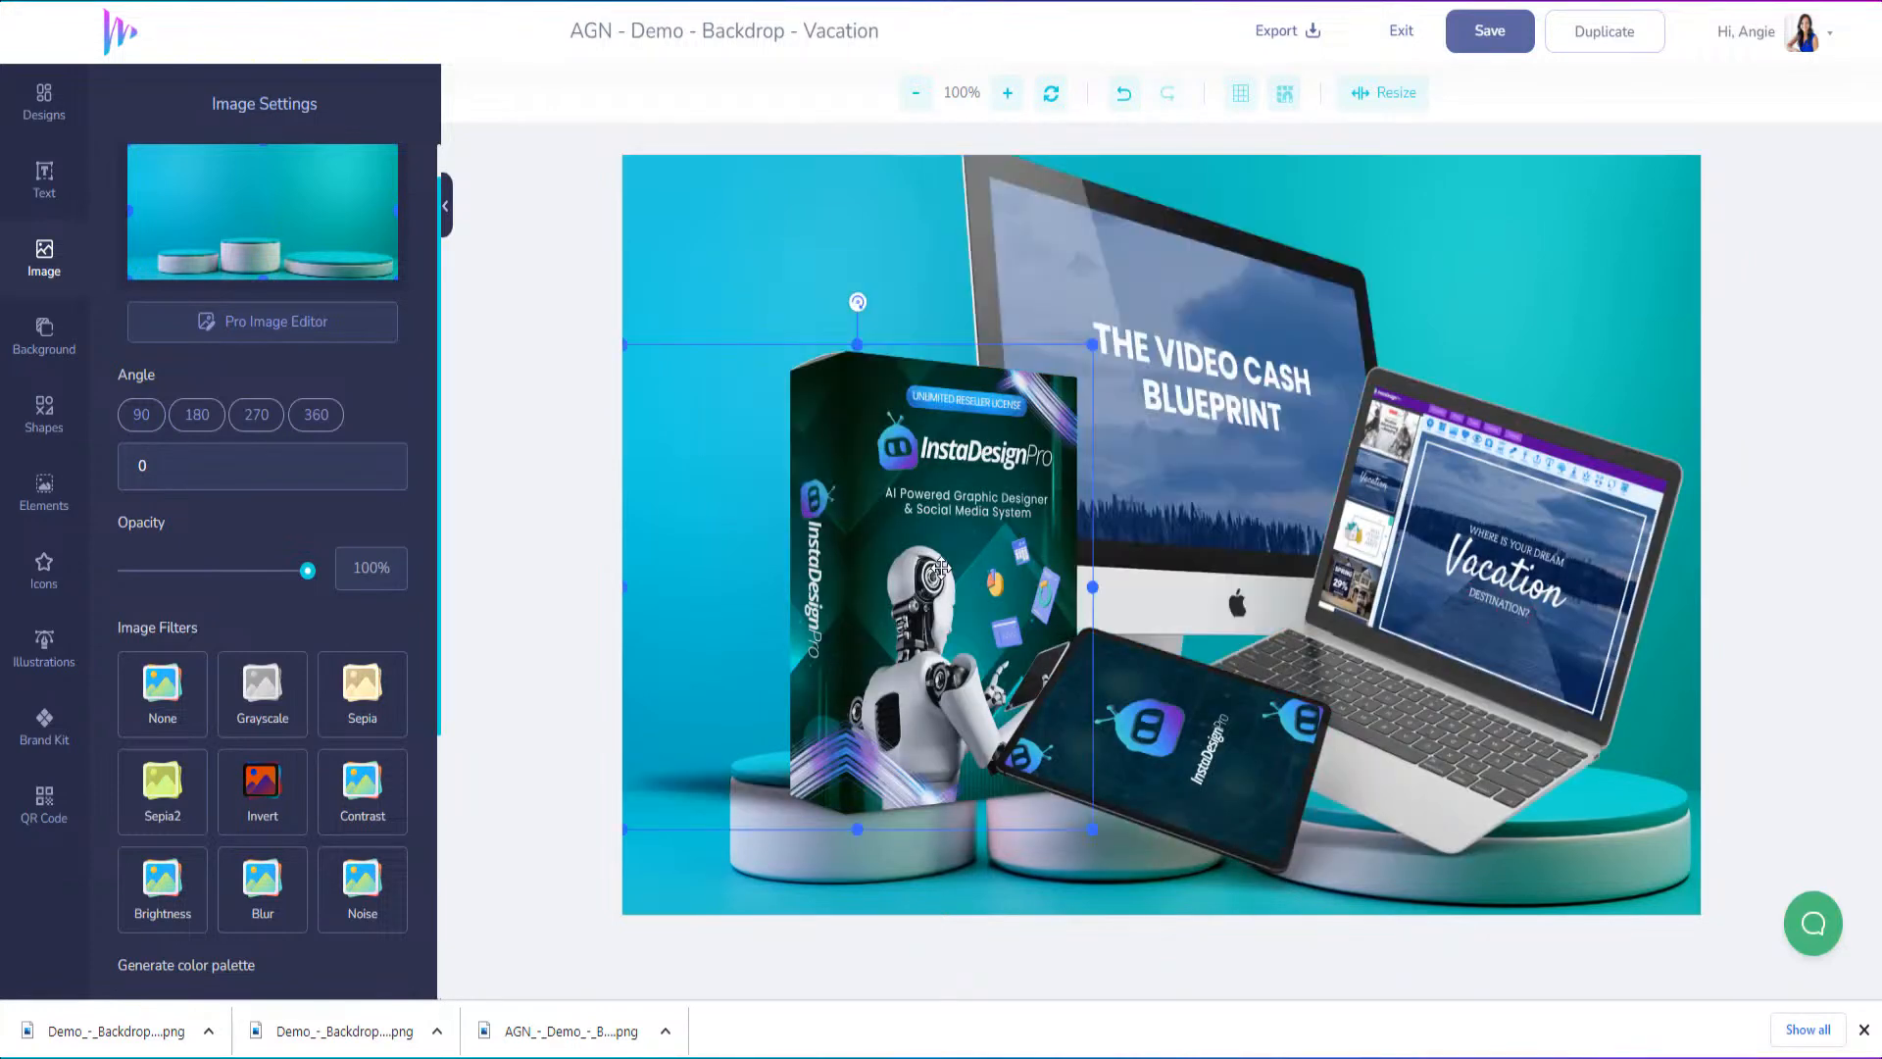
left_click_drag(970, 490, 1440, 582)
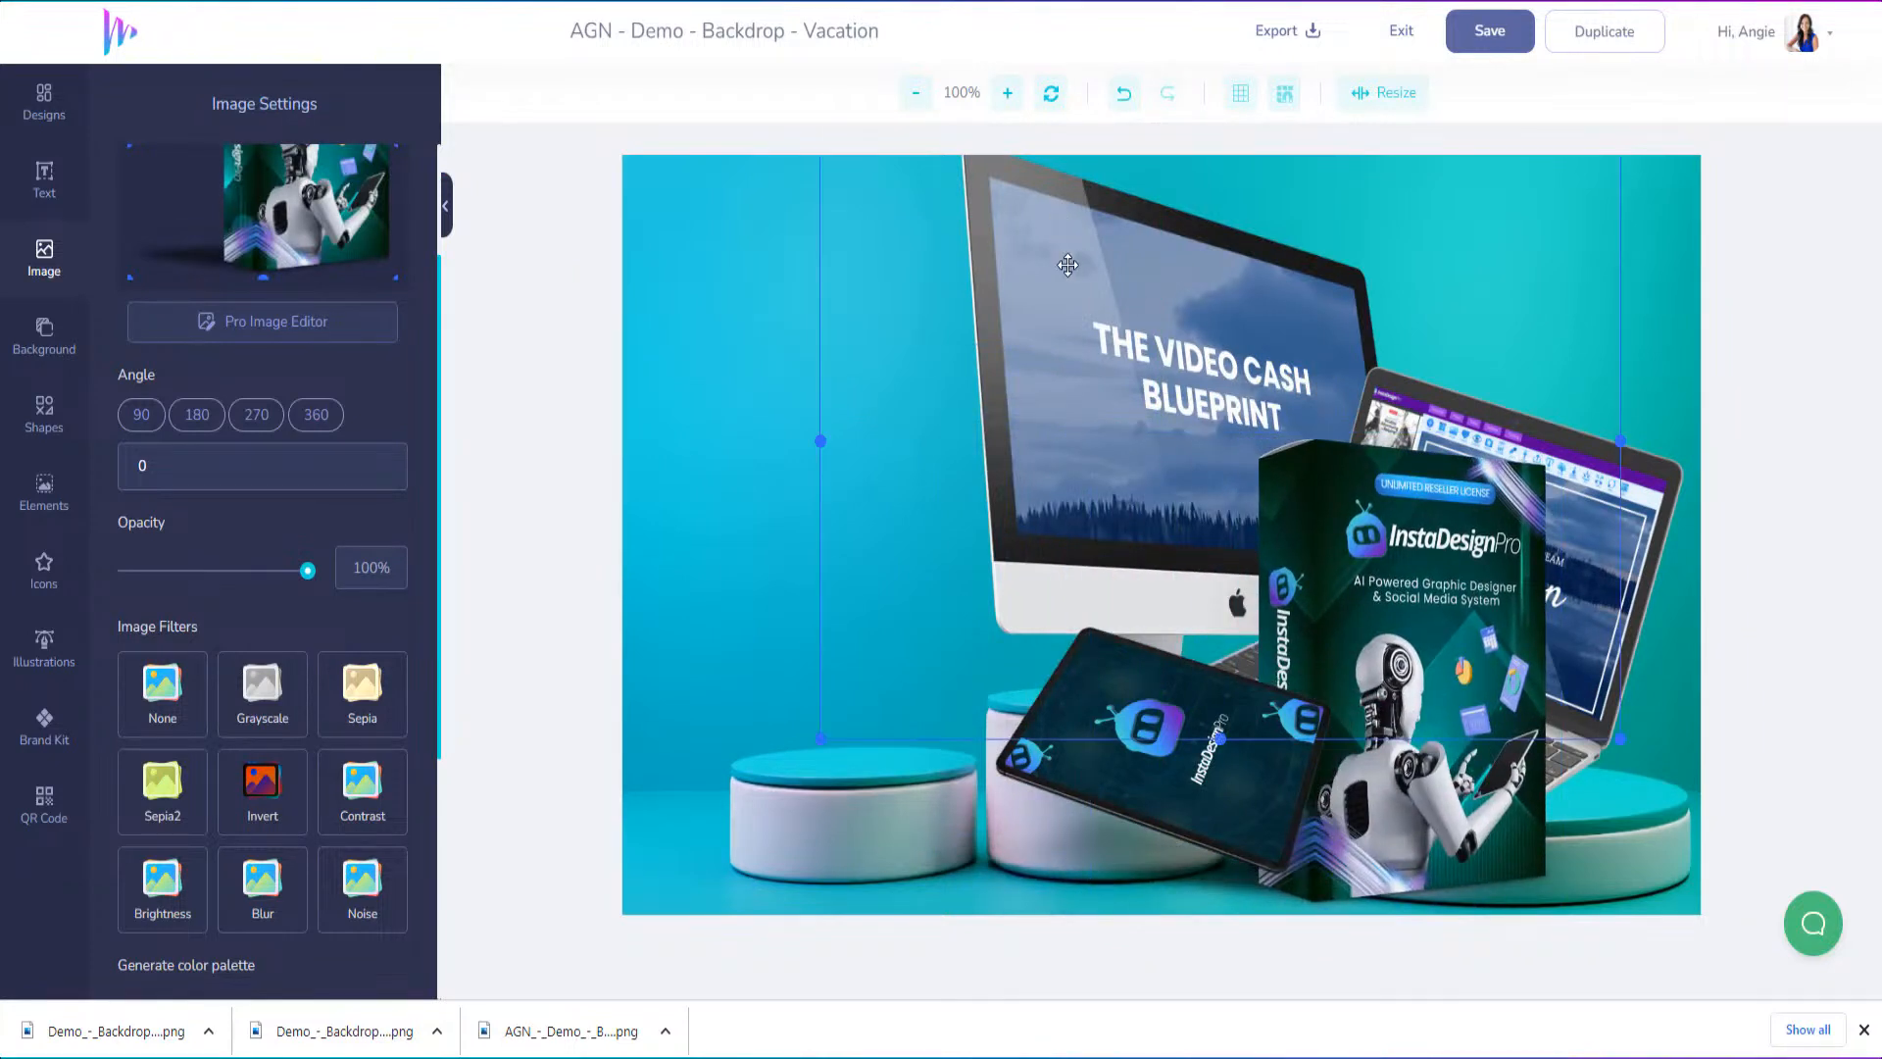
left_click(1124, 285)
left_click_drag(1125, 285, 791, 302)
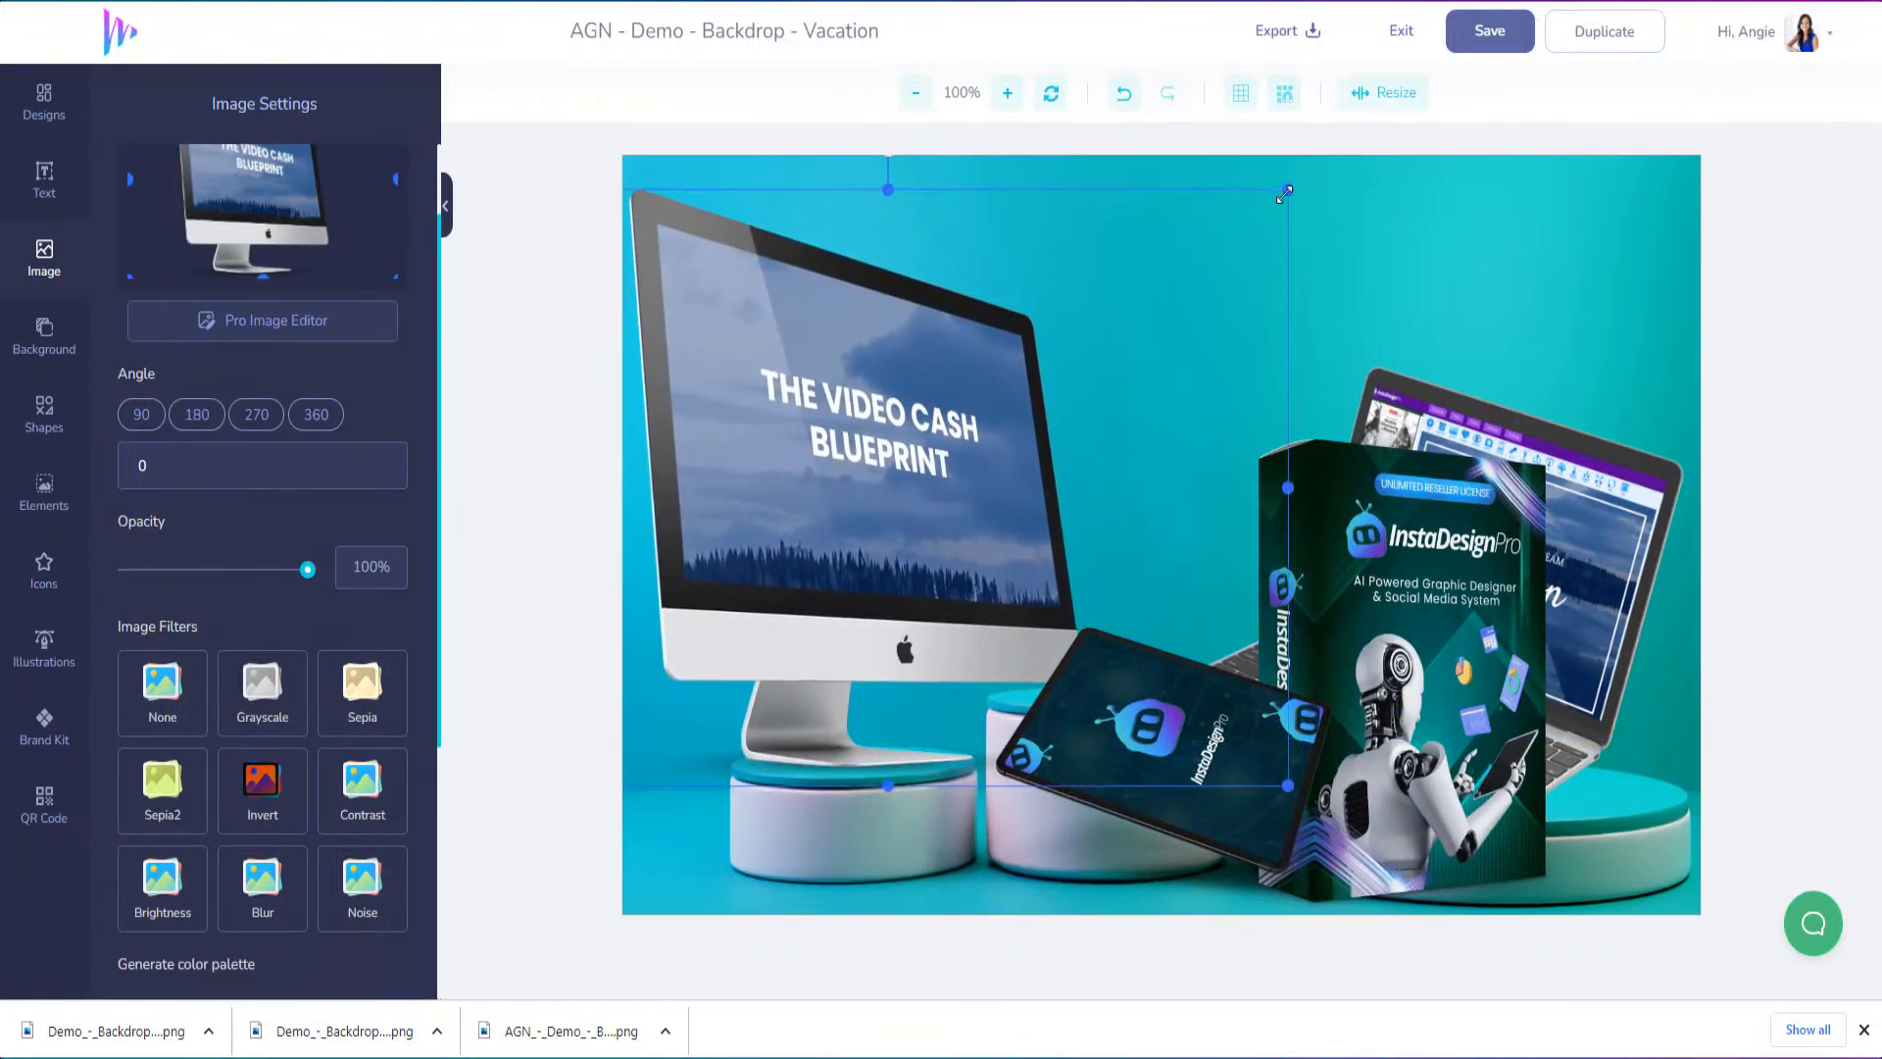
left_click_drag(1284, 195, 1114, 322)
left_click_drag(914, 475, 986, 474)
Move the tablet above the computer and place the scaled-down InstaDesignPro box on the middle podium
left_click(1300, 730)
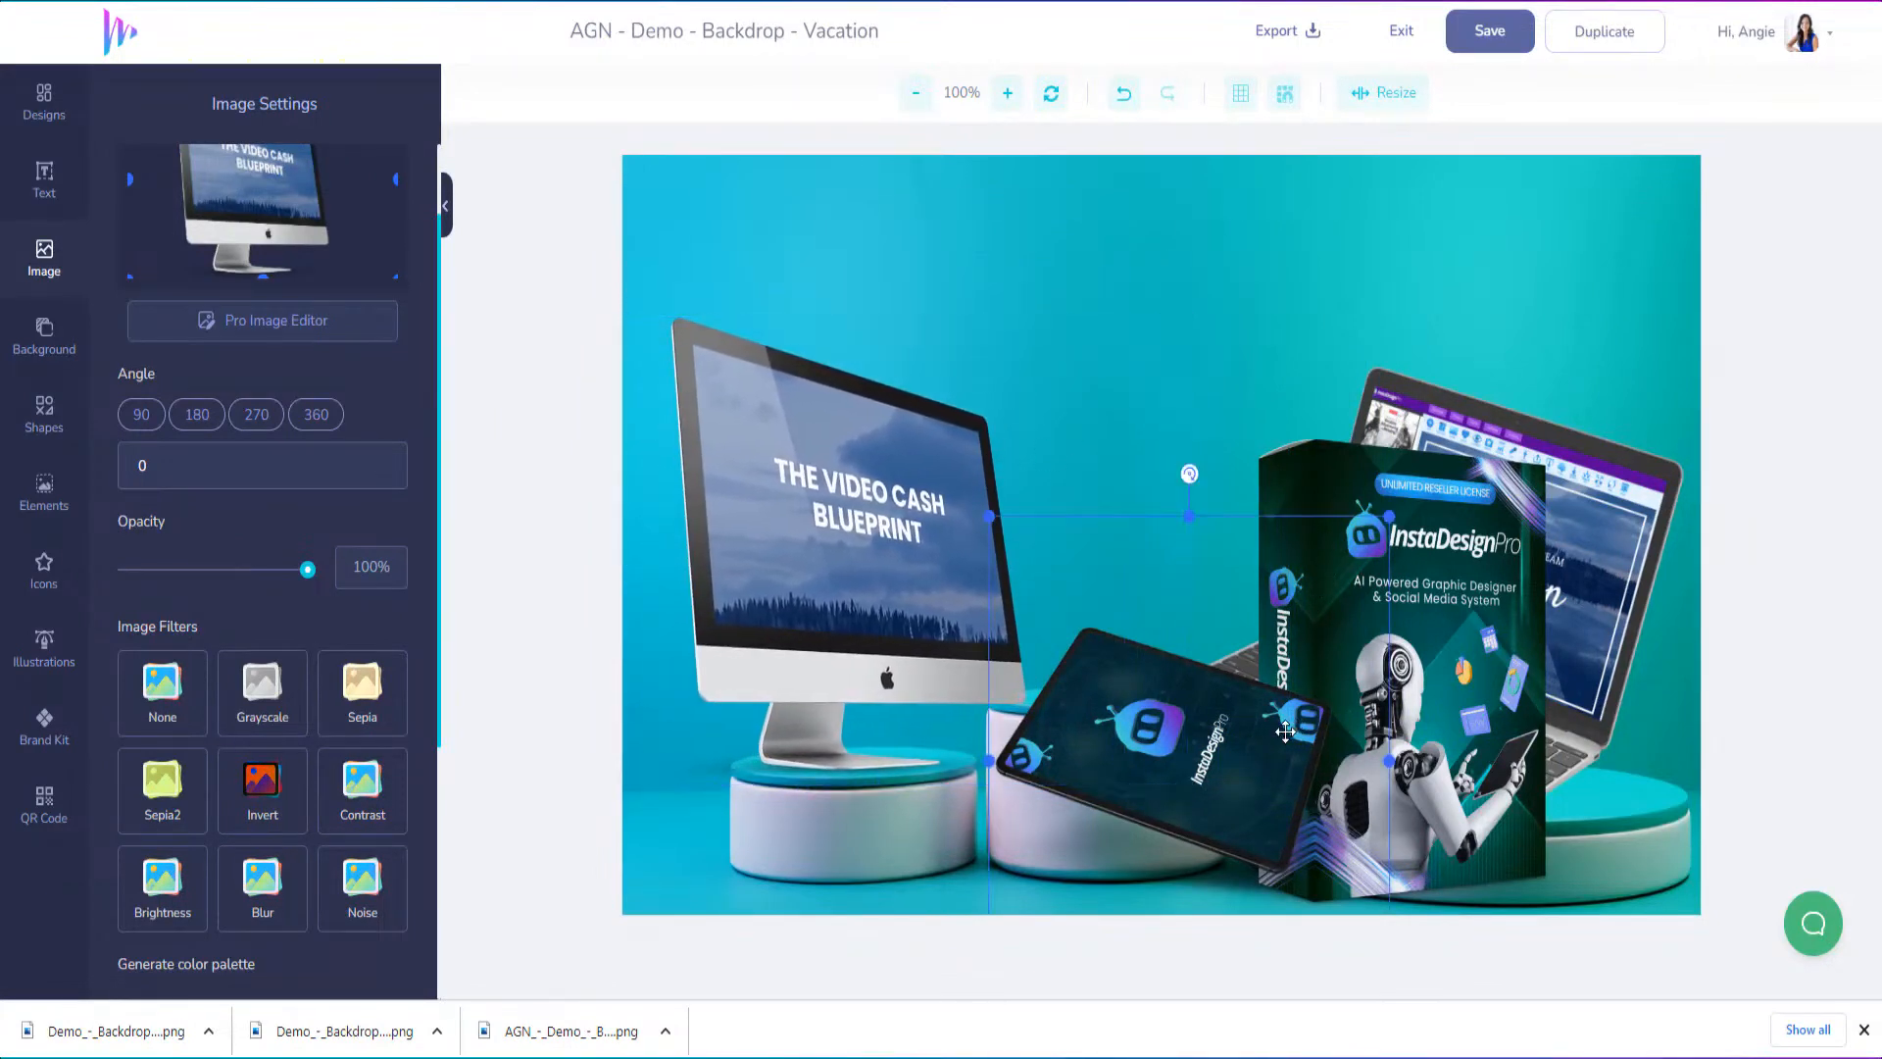
left_click_drag(1143, 644, 883, 245)
left_click_drag(1454, 694, 1195, 503)
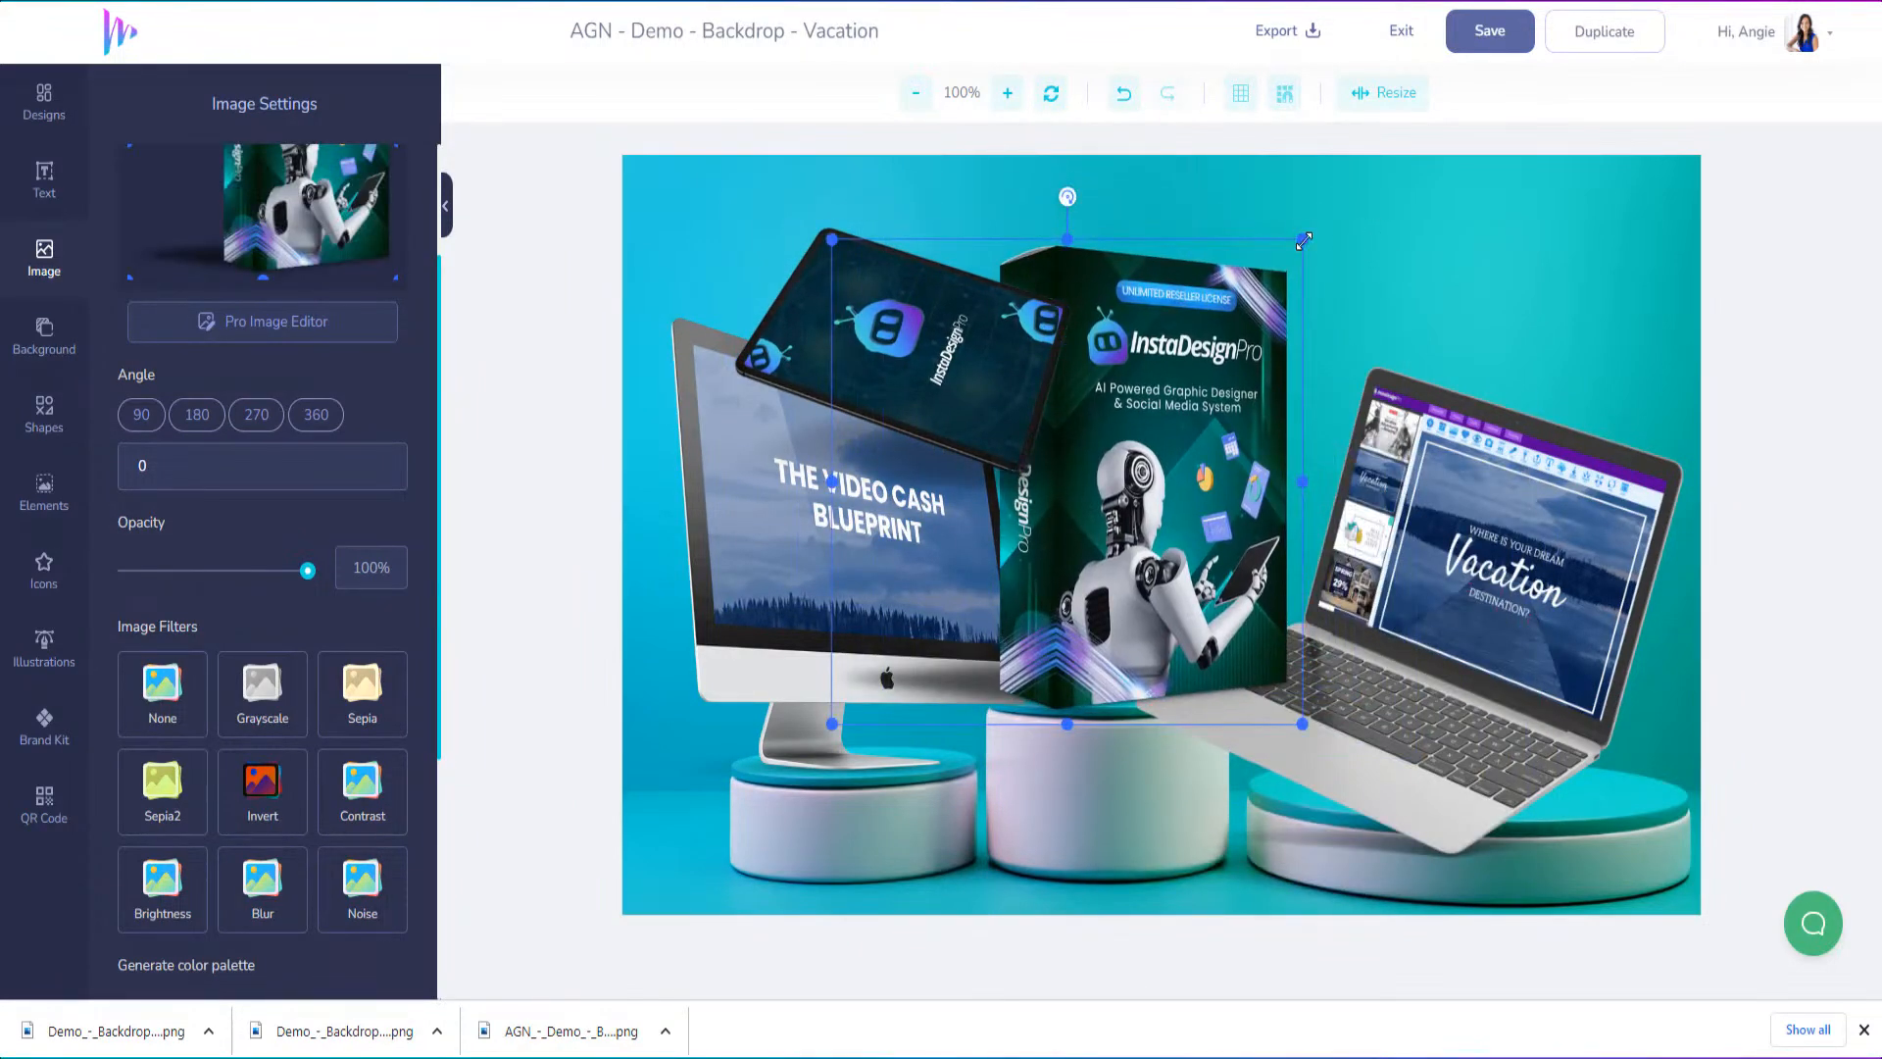
left_click_drag(1304, 241, 1117, 431)
left_click_drag(1091, 544, 1022, 445)
left_click_drag(1051, 647, 1127, 649)
Scale down the Vacation laptop mockup and position it on the right podium
left_click(1503, 746)
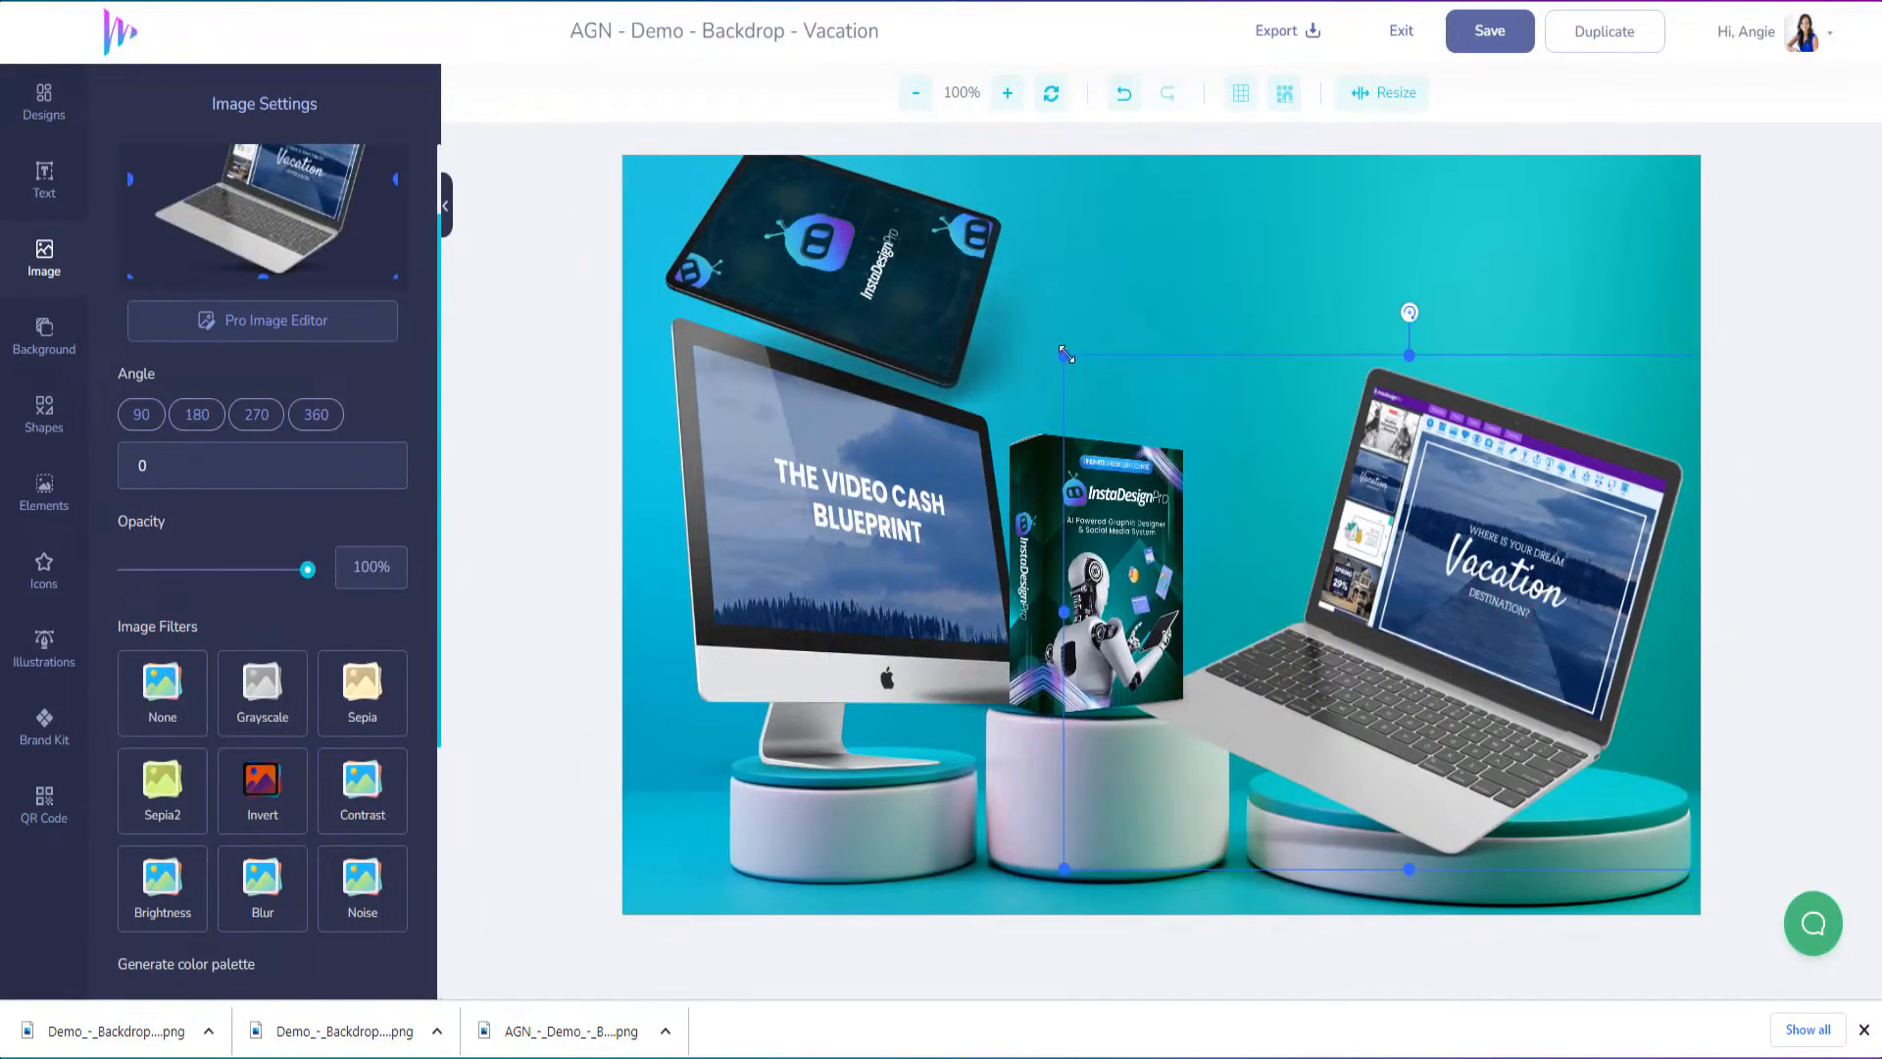
left_click_drag(1065, 352, 1318, 554)
left_click_drag(1519, 762, 1354, 716)
Rotate the tablet mockup upright to an angle of 67 and move it onto the right podium beside the laptop
left_click_drag(864, 279, 1078, 546)
left_click_drag(1076, 258, 1313, 436)
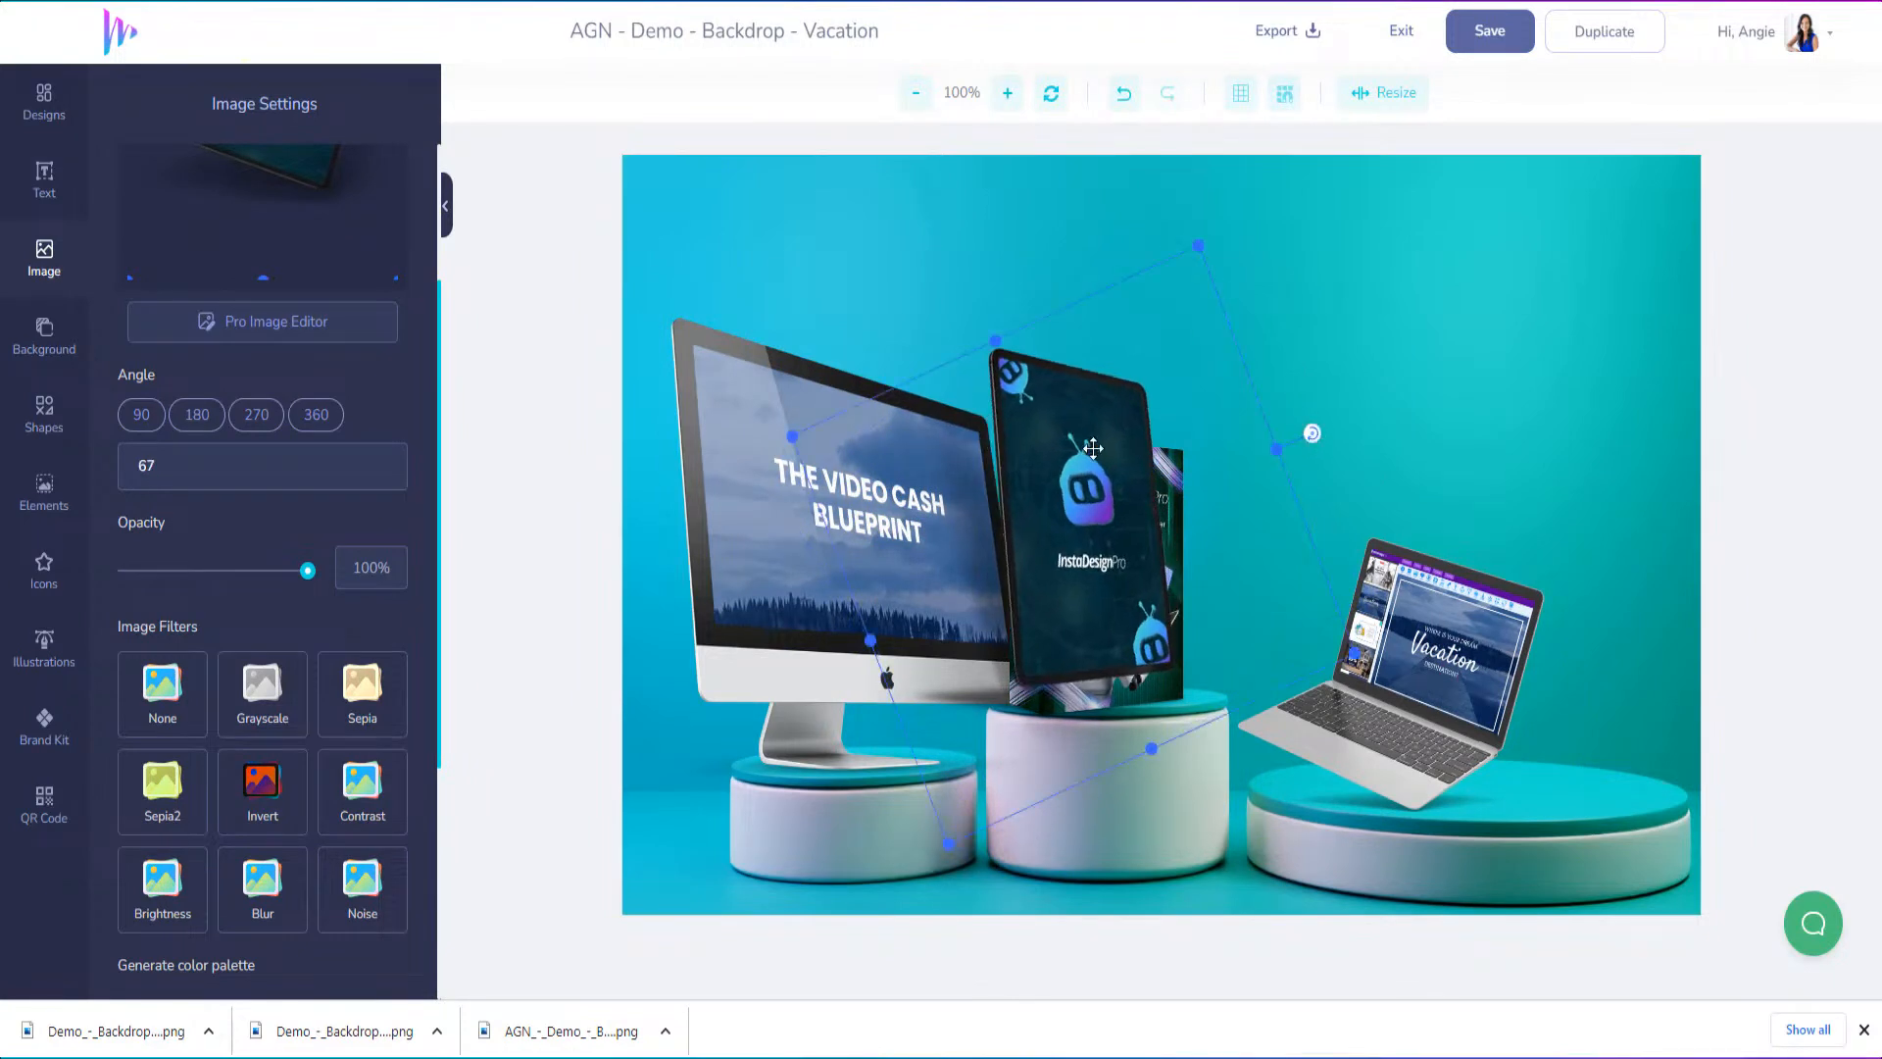
left_click_drag(1065, 490, 1543, 605)
Send the tablet behind the laptop and scale it down slightly
right_click(1543, 605)
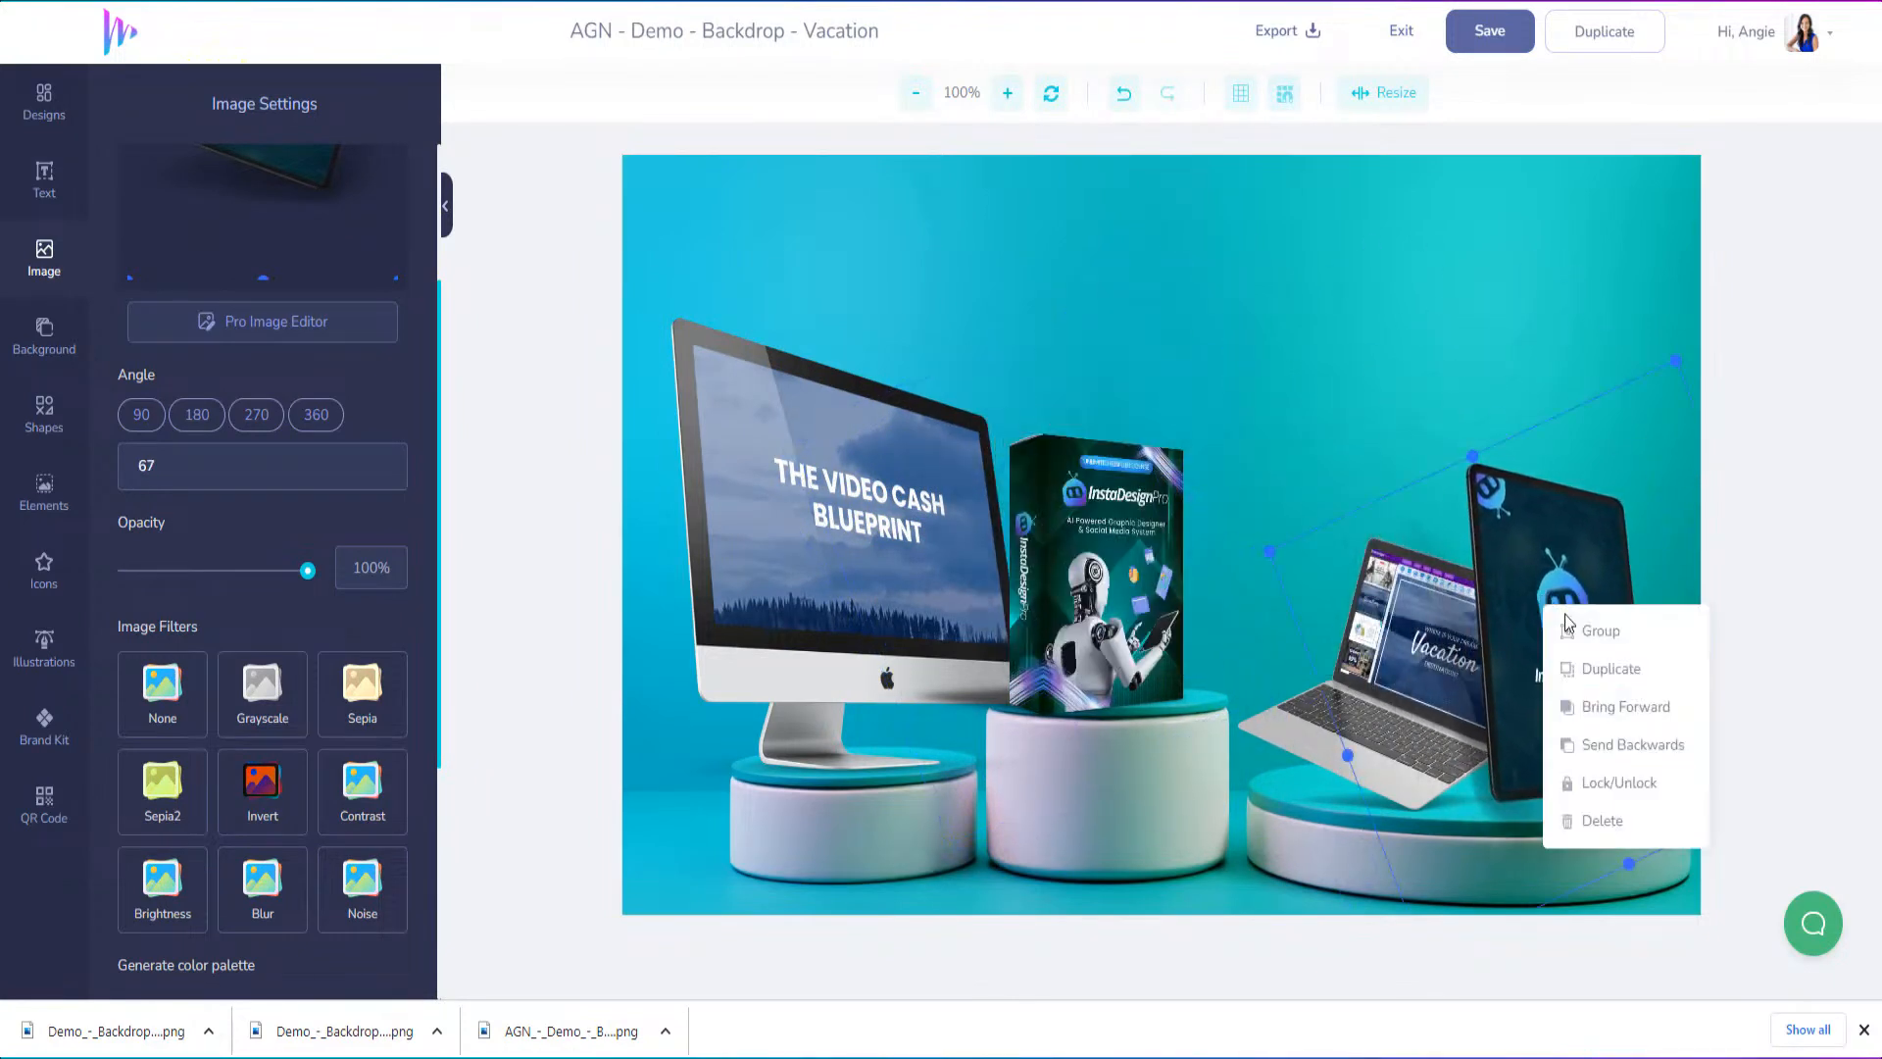
left_click(1585, 751)
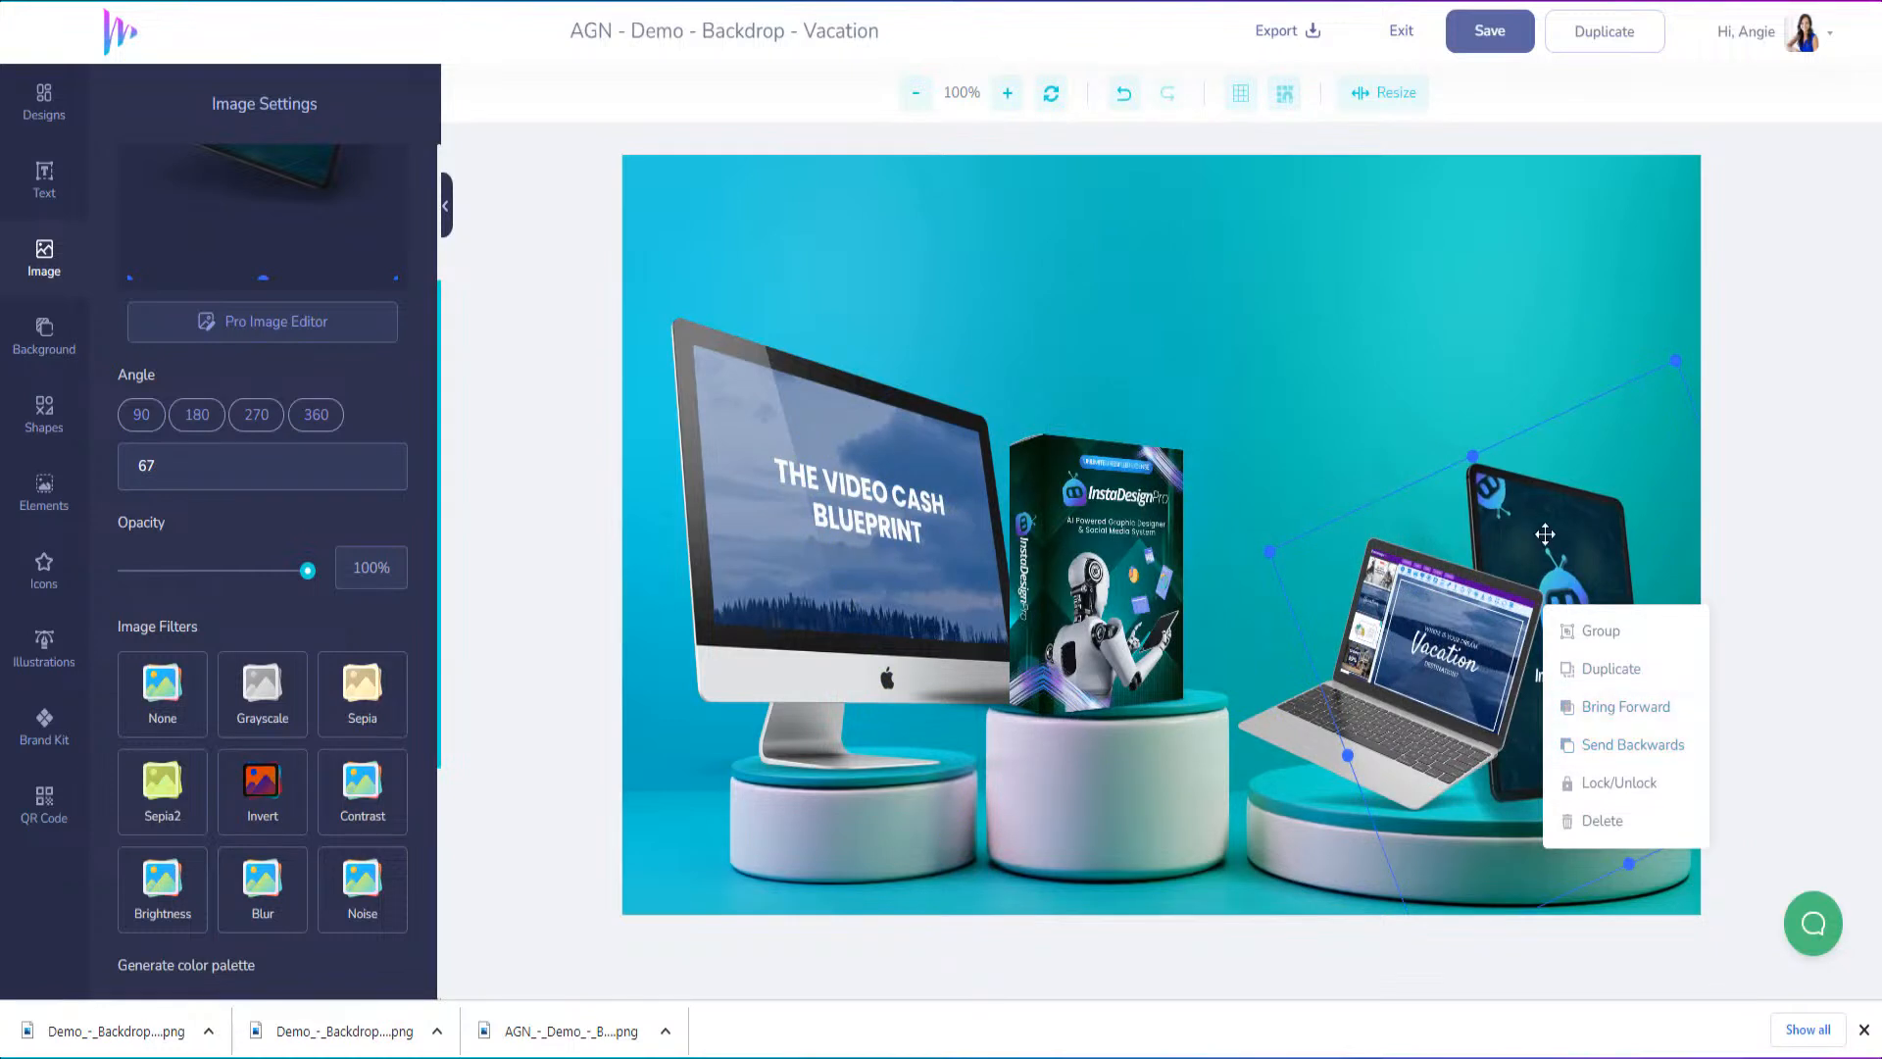
left_click_drag(1676, 364, 1642, 434)
Move the tablet up out of the way and place the InstaDesignPro box behind the laptop on the right podium
left_click_drag(1557, 629, 1217, 223)
left_click_drag(1135, 647, 1654, 759)
right_click(1600, 728)
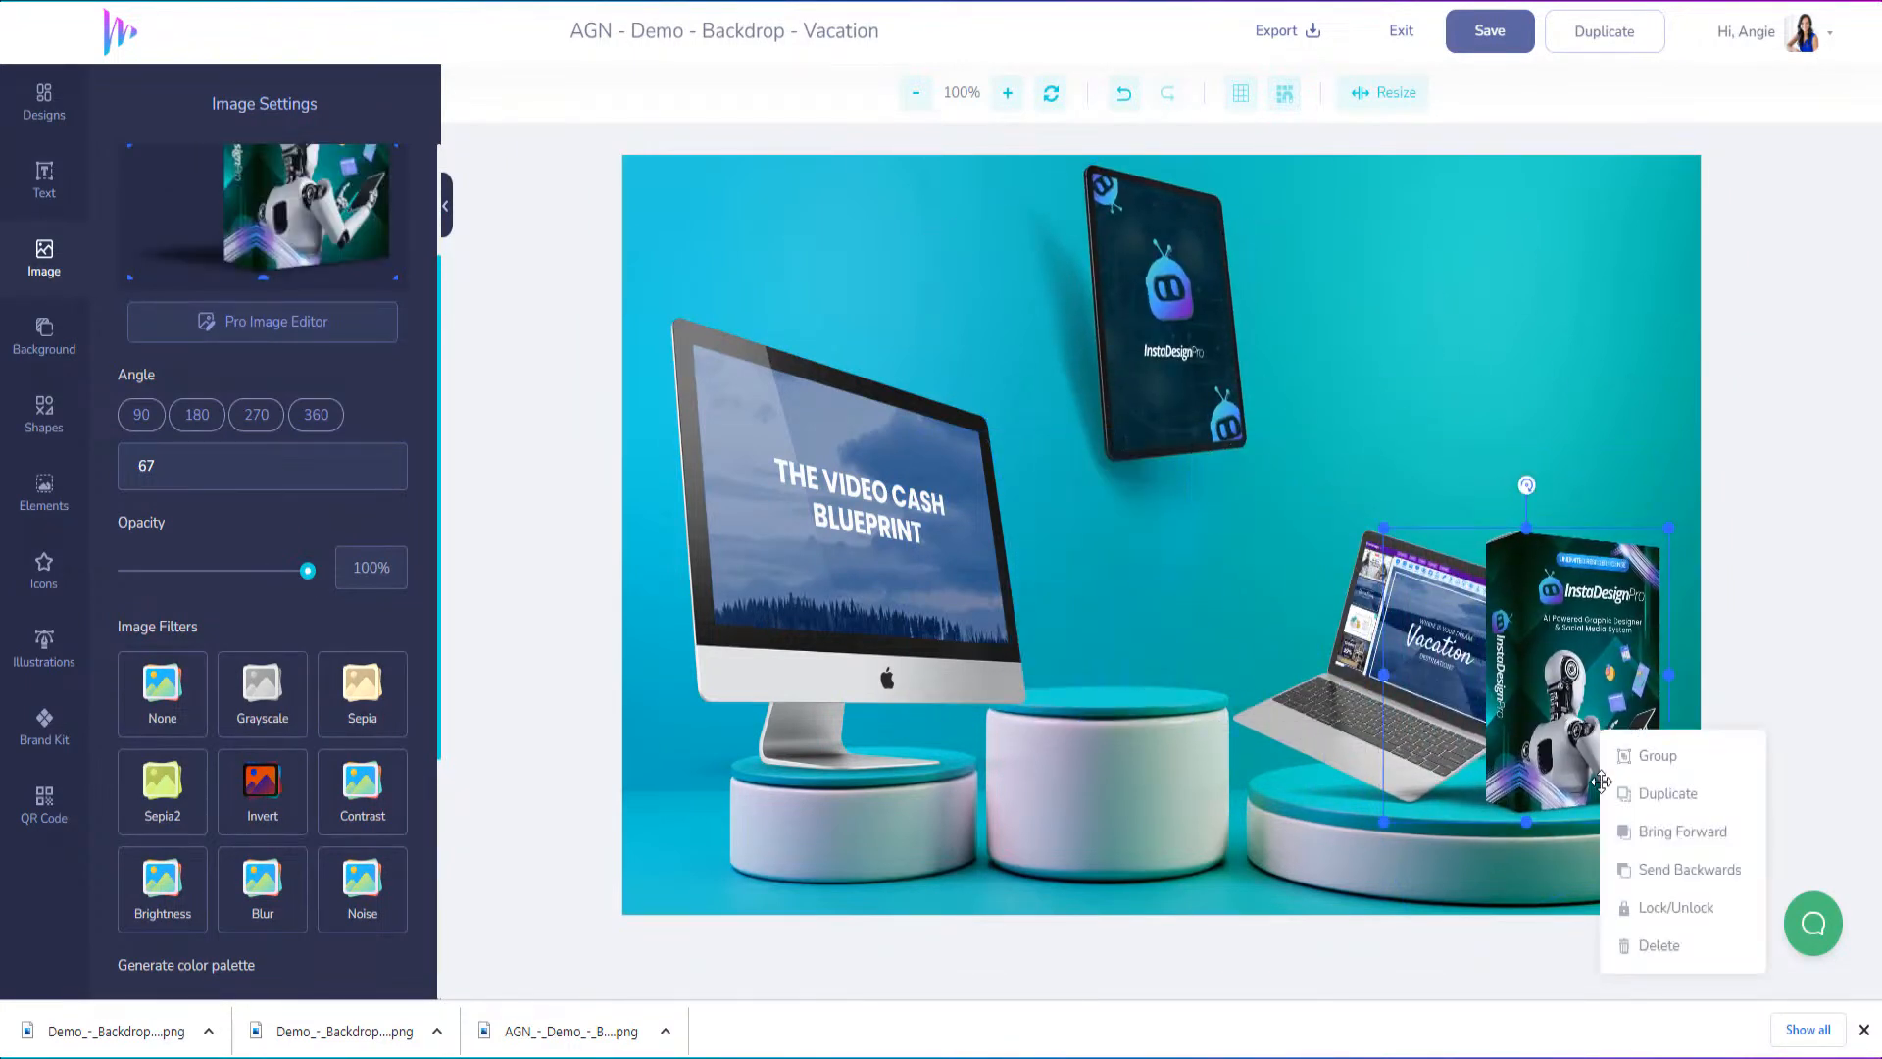
left_click(1671, 869)
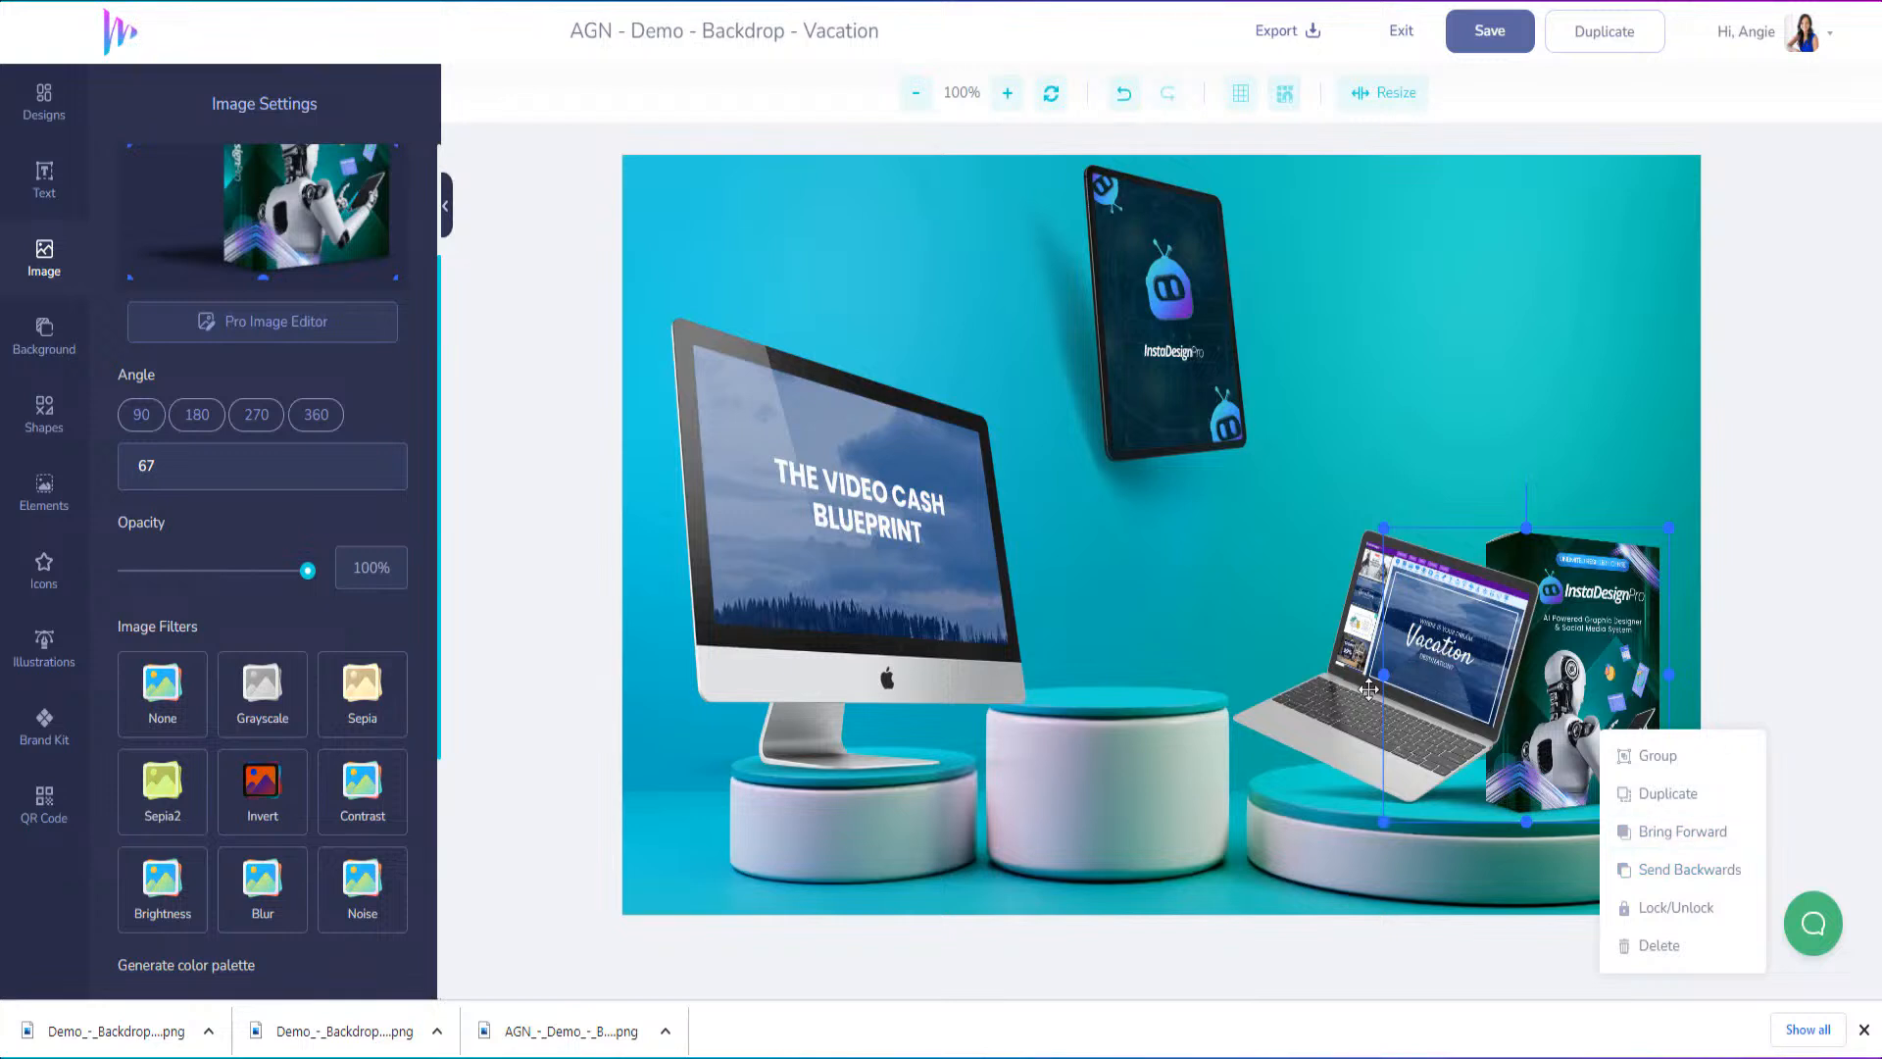
Enlarge the laptop mockup and shift it slightly left on the right podium
left_click(1369, 689)
left_click_drag(1581, 524, 1630, 479)
left_click_drag(1462, 666, 1424, 682)
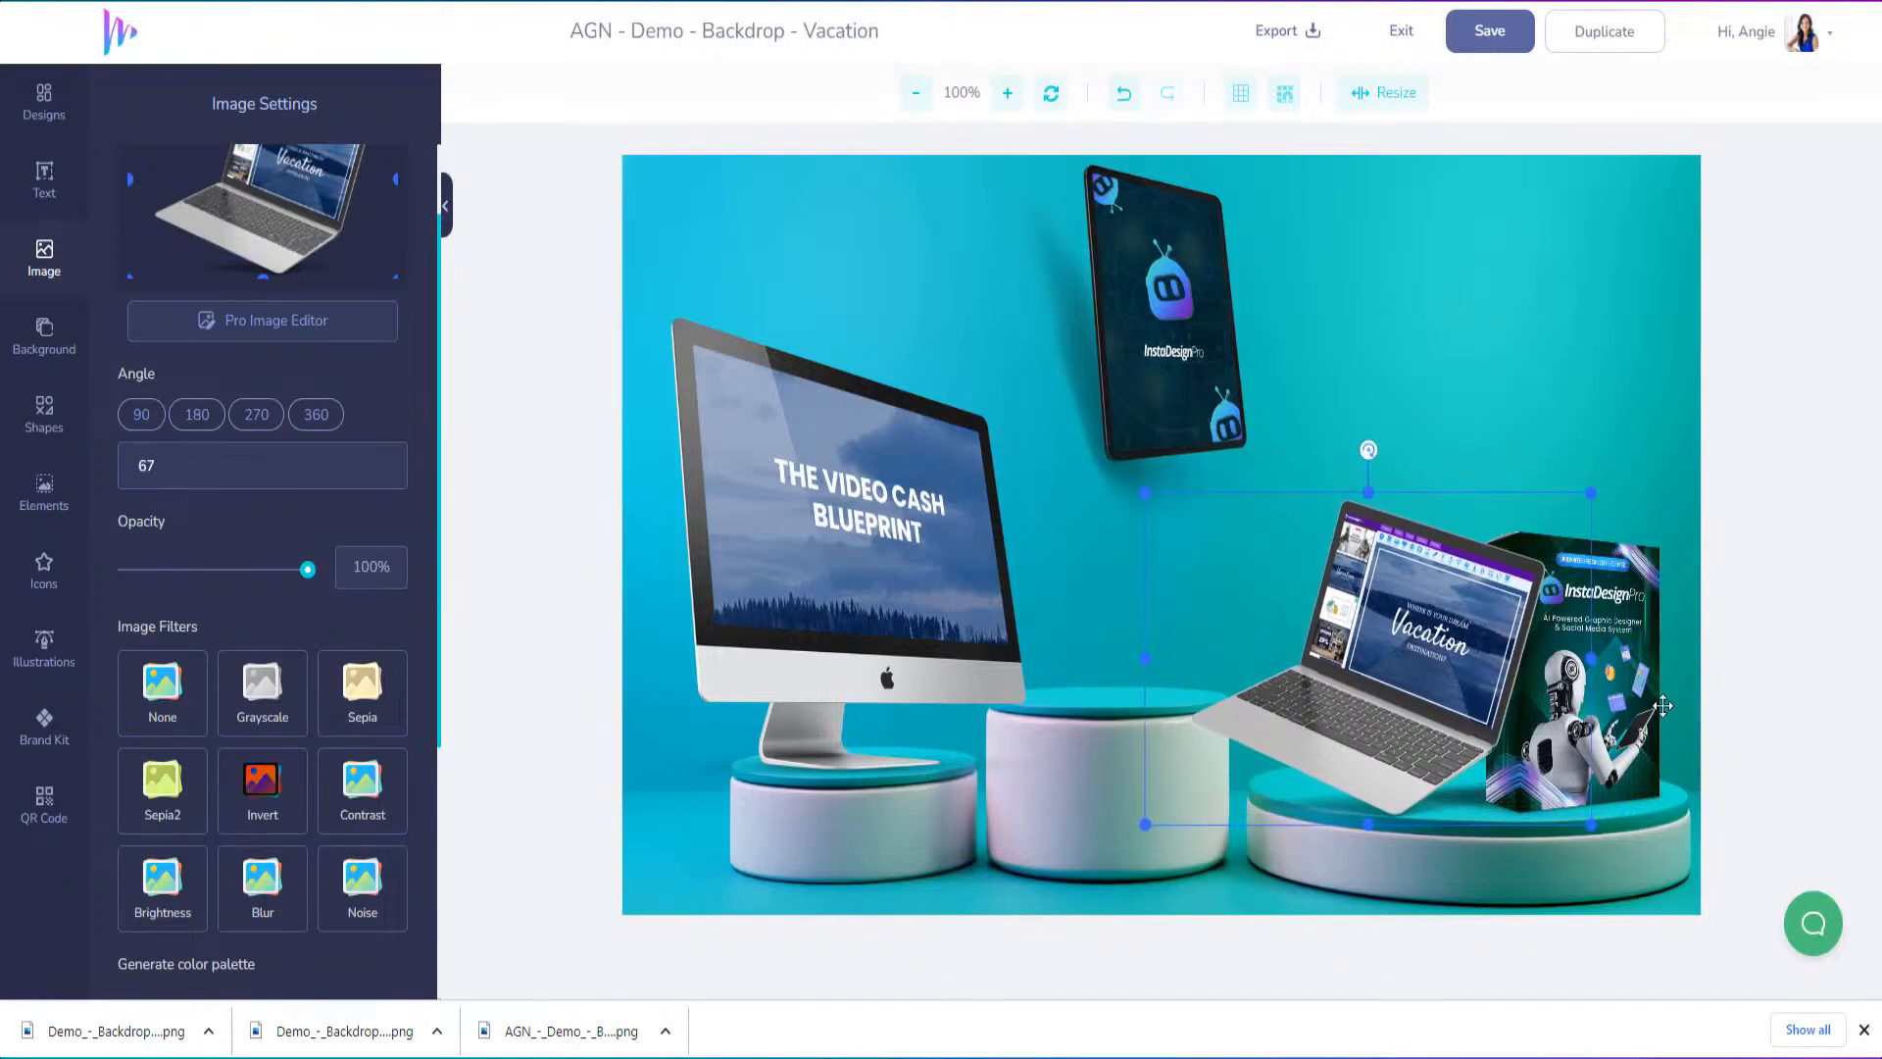
Nudge the InstaDesignPro box slightly right and set the tablet on the middle podium
left_click_drag(1639, 710, 1655, 704)
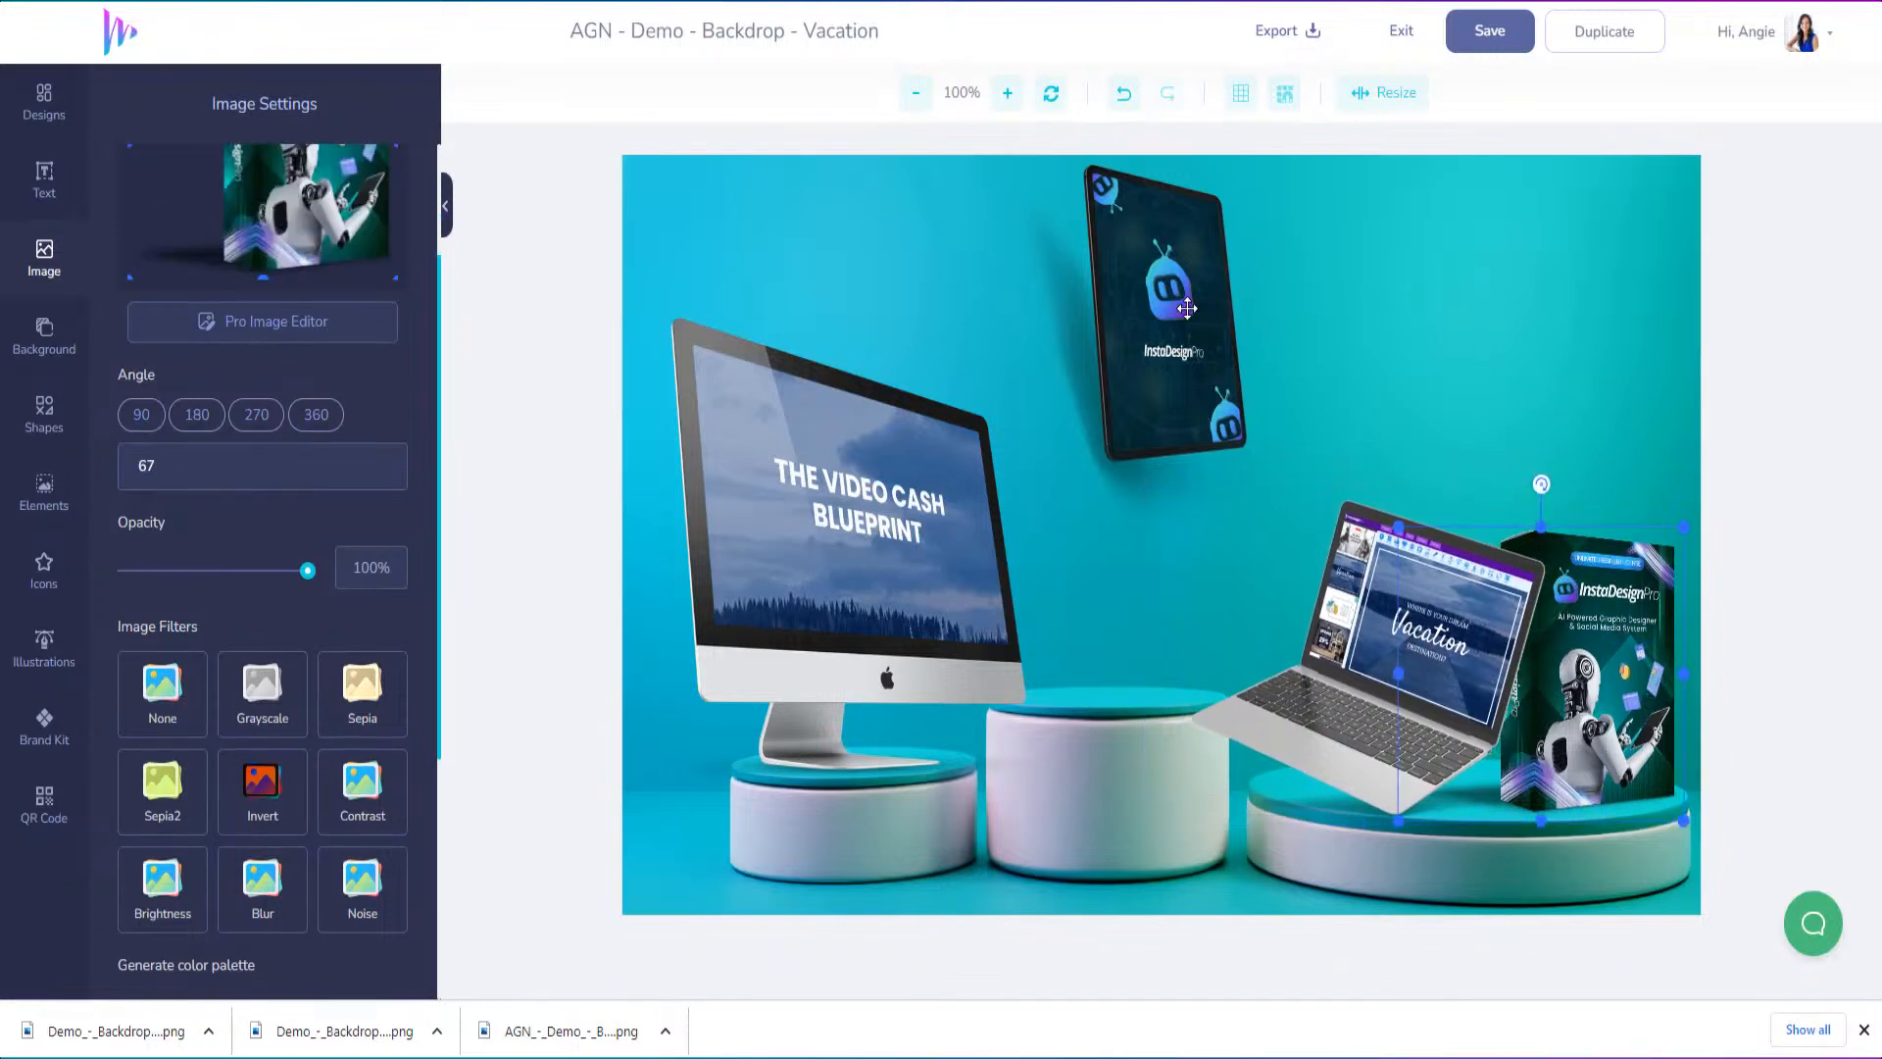
left_click_drag(1186, 308, 1129, 553)
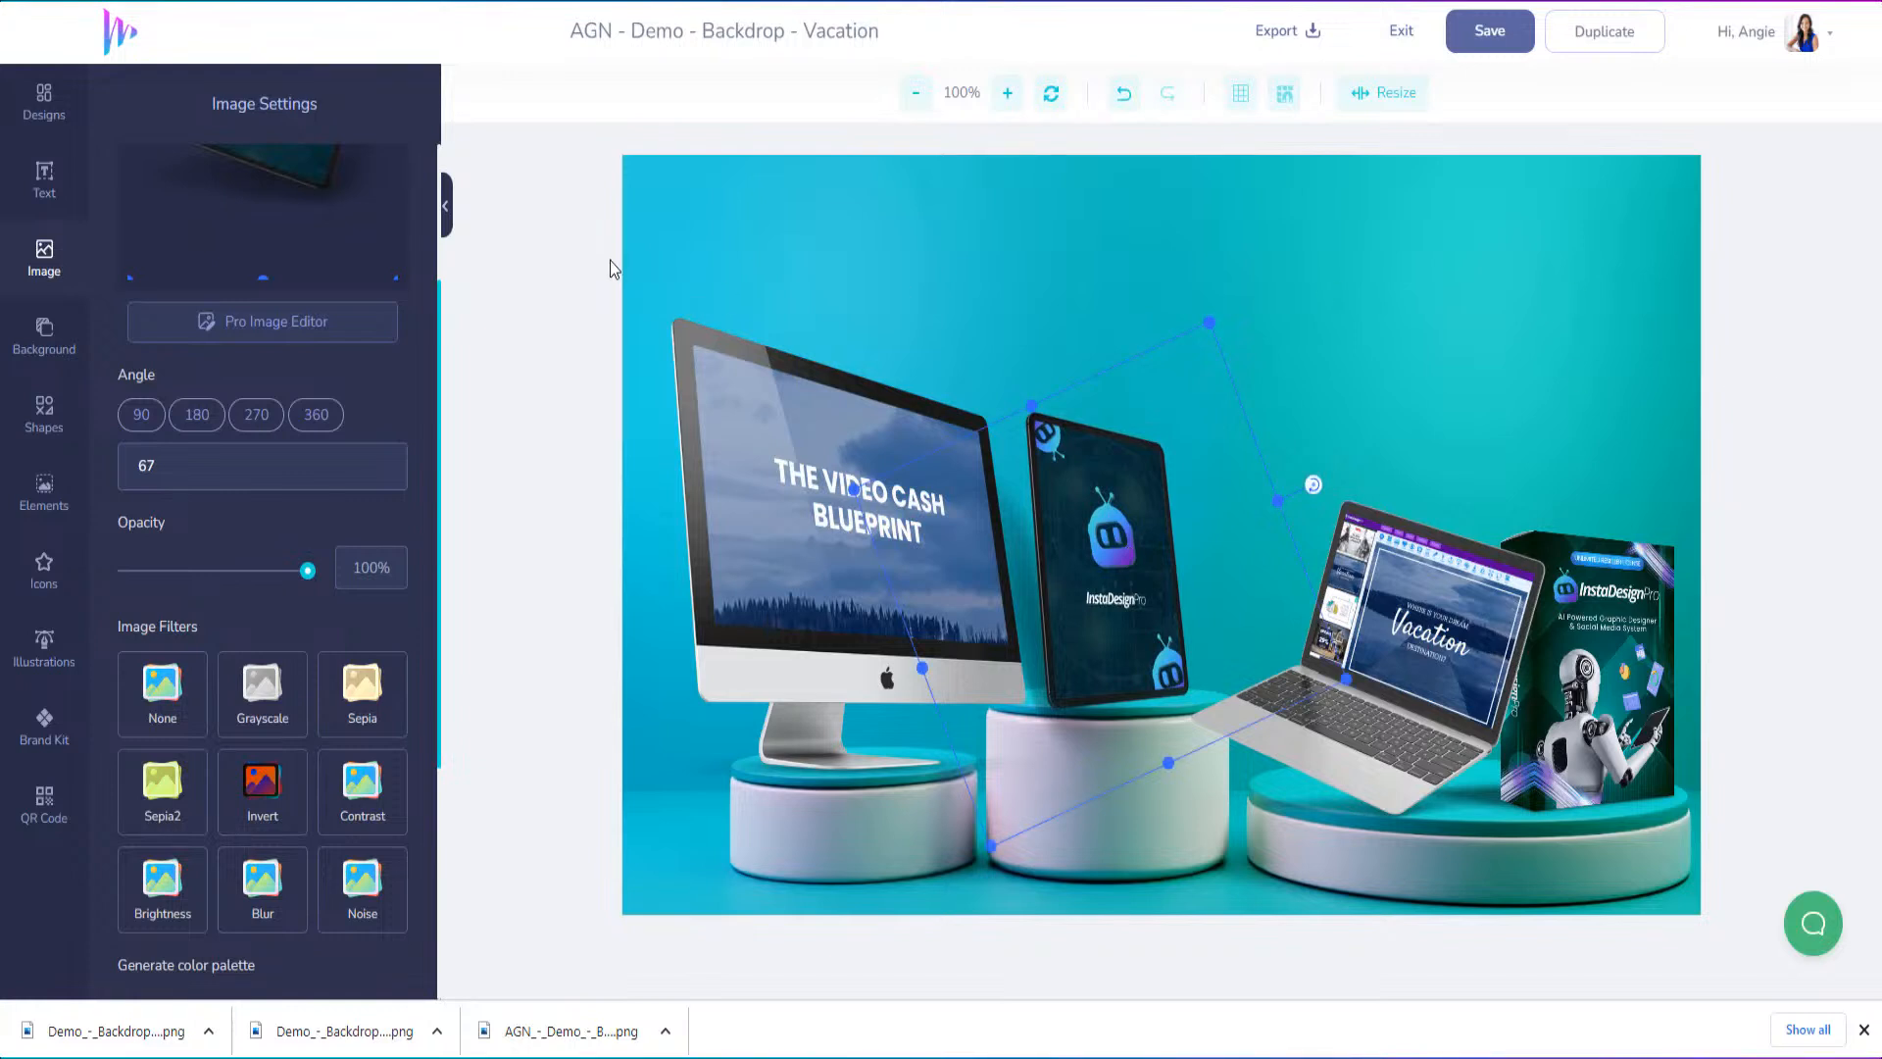
left_click(1147, 266)
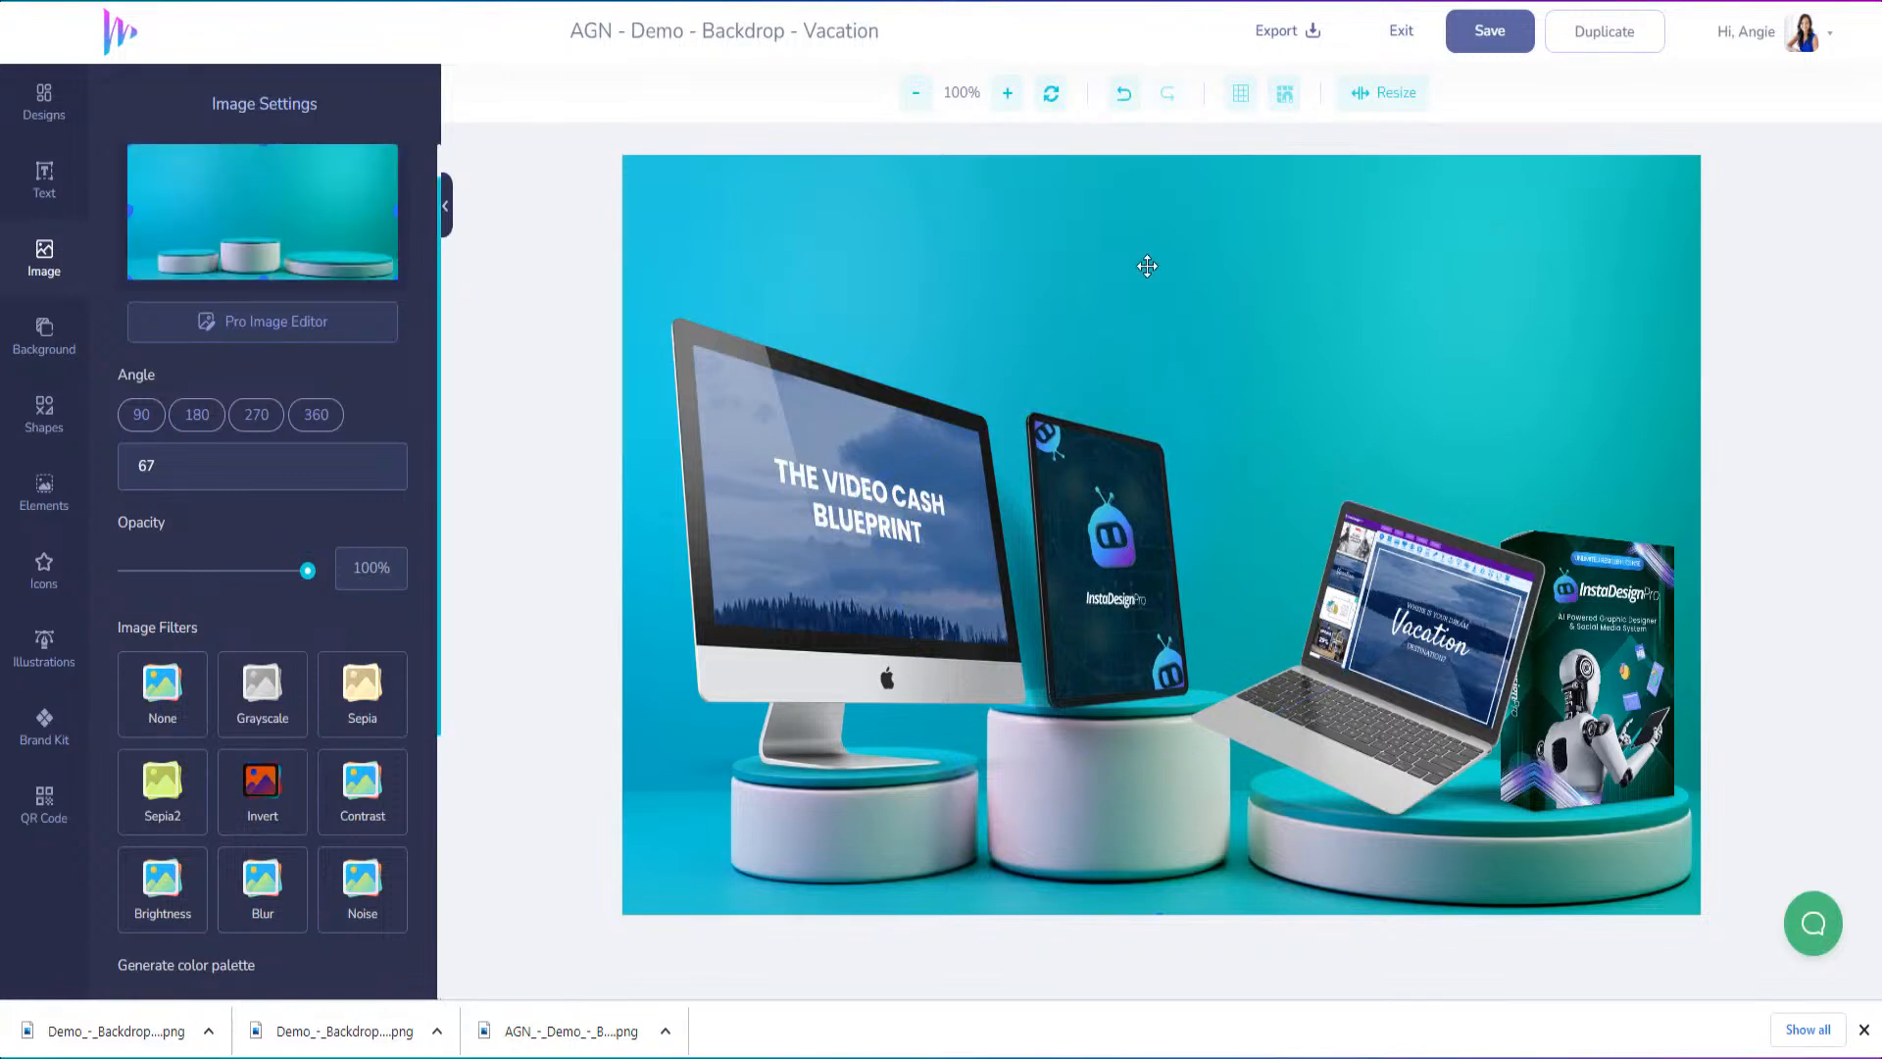
Add a text layer reading "Check Out My New Video Cash Blueprint" and move it above the device mockups
left_click(45, 188)
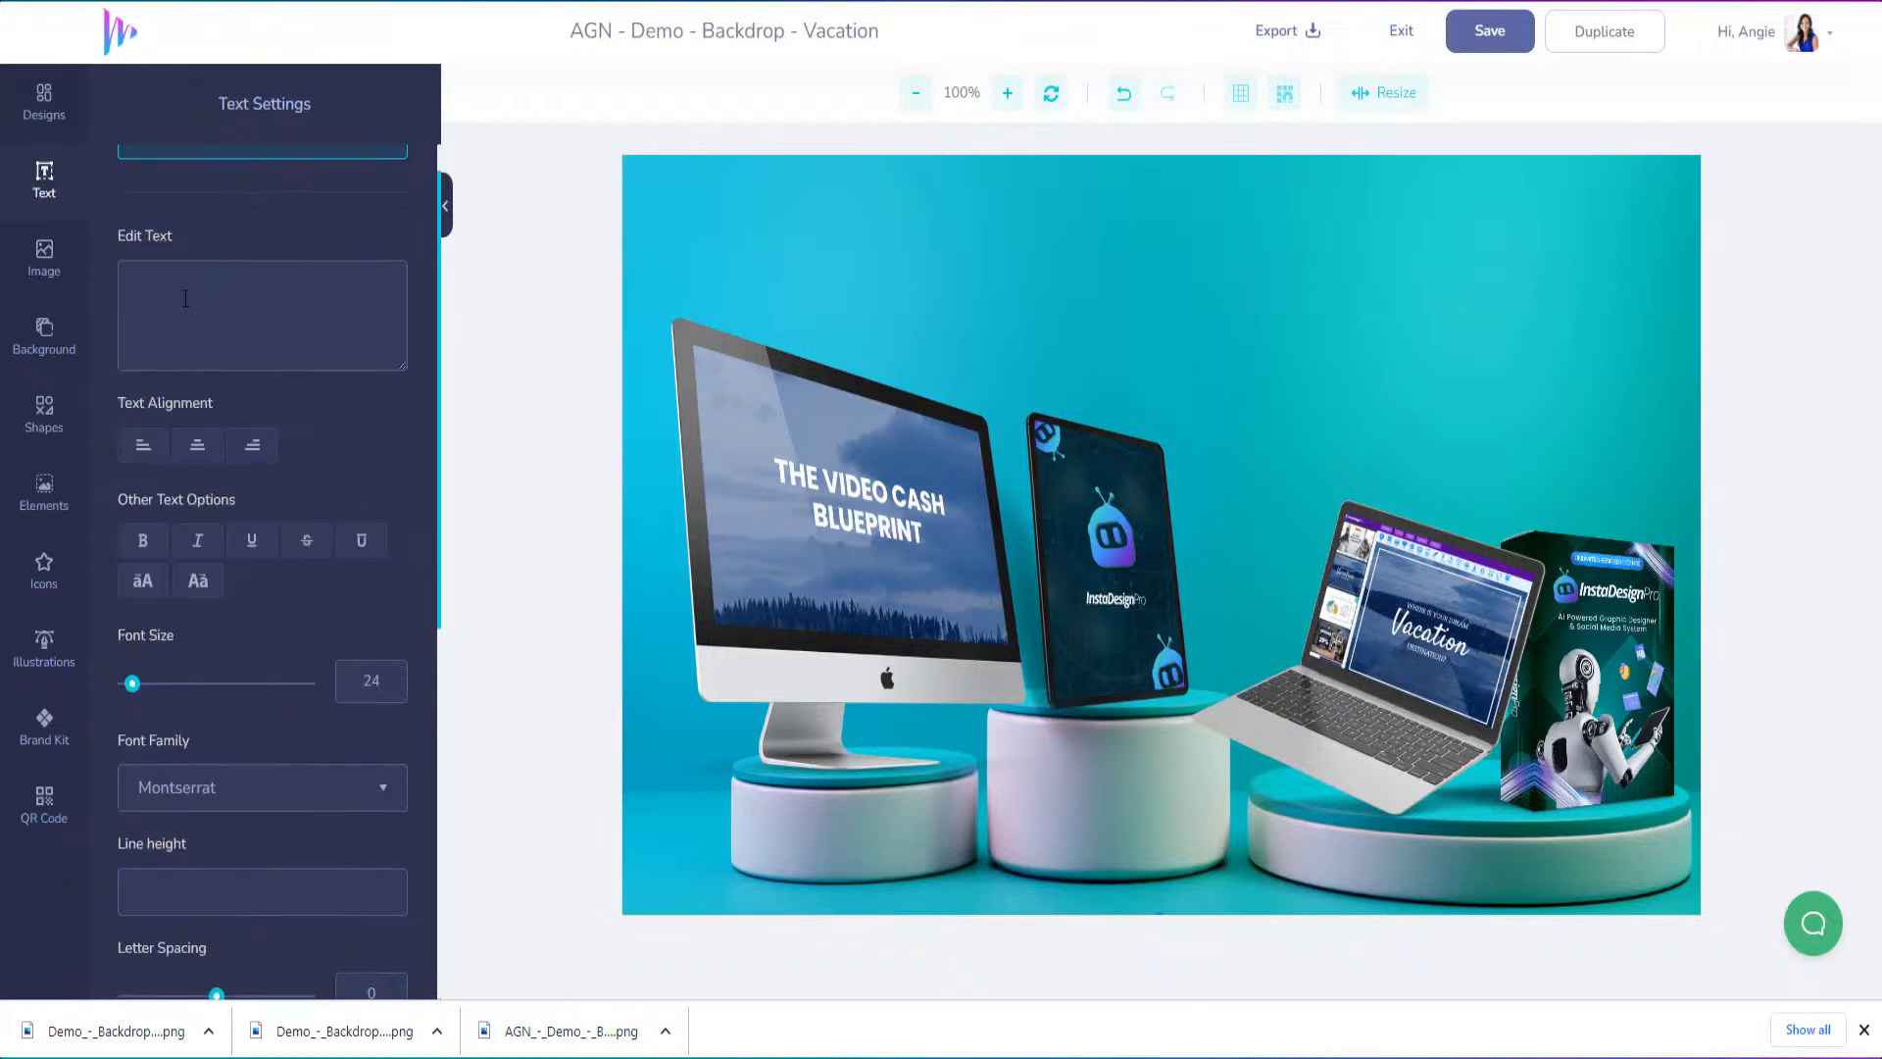
scroll(183, 297, "up", 1)
left_click(225, 187)
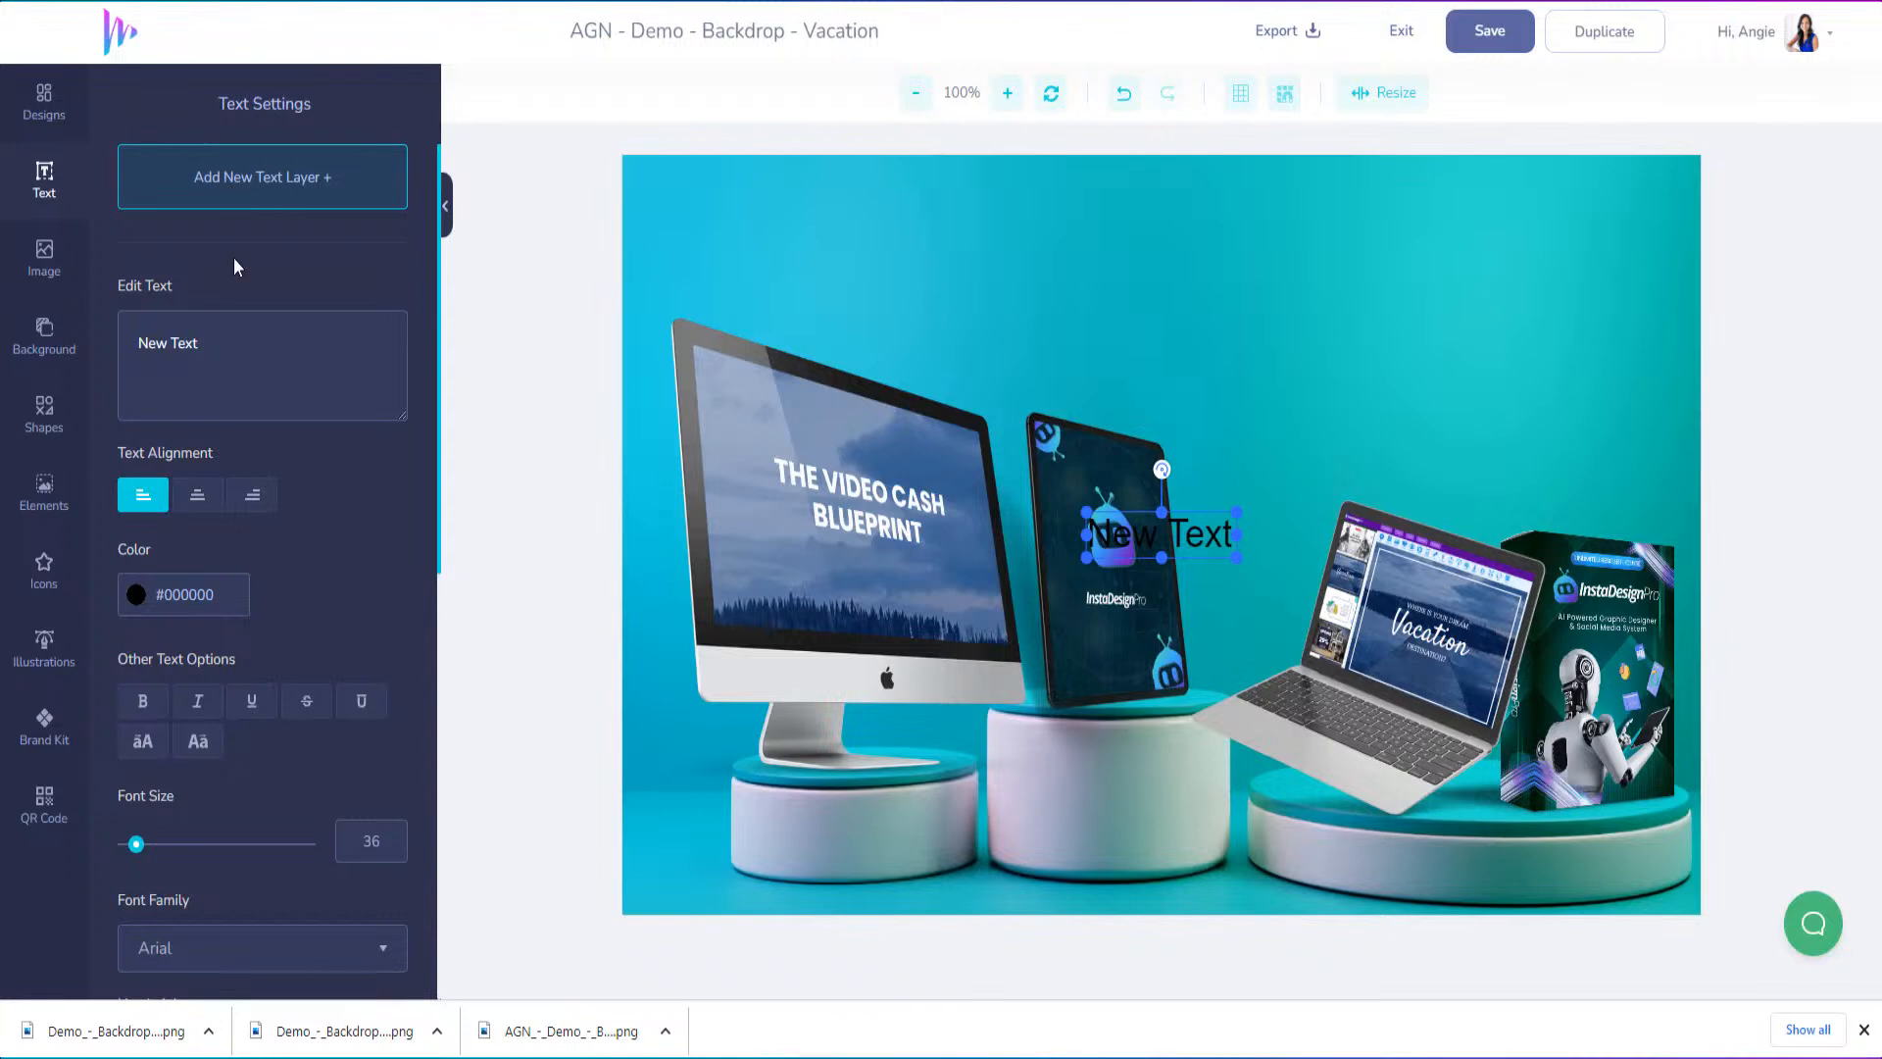
left_click_drag(229, 343, 96, 340)
type("Check Ou")
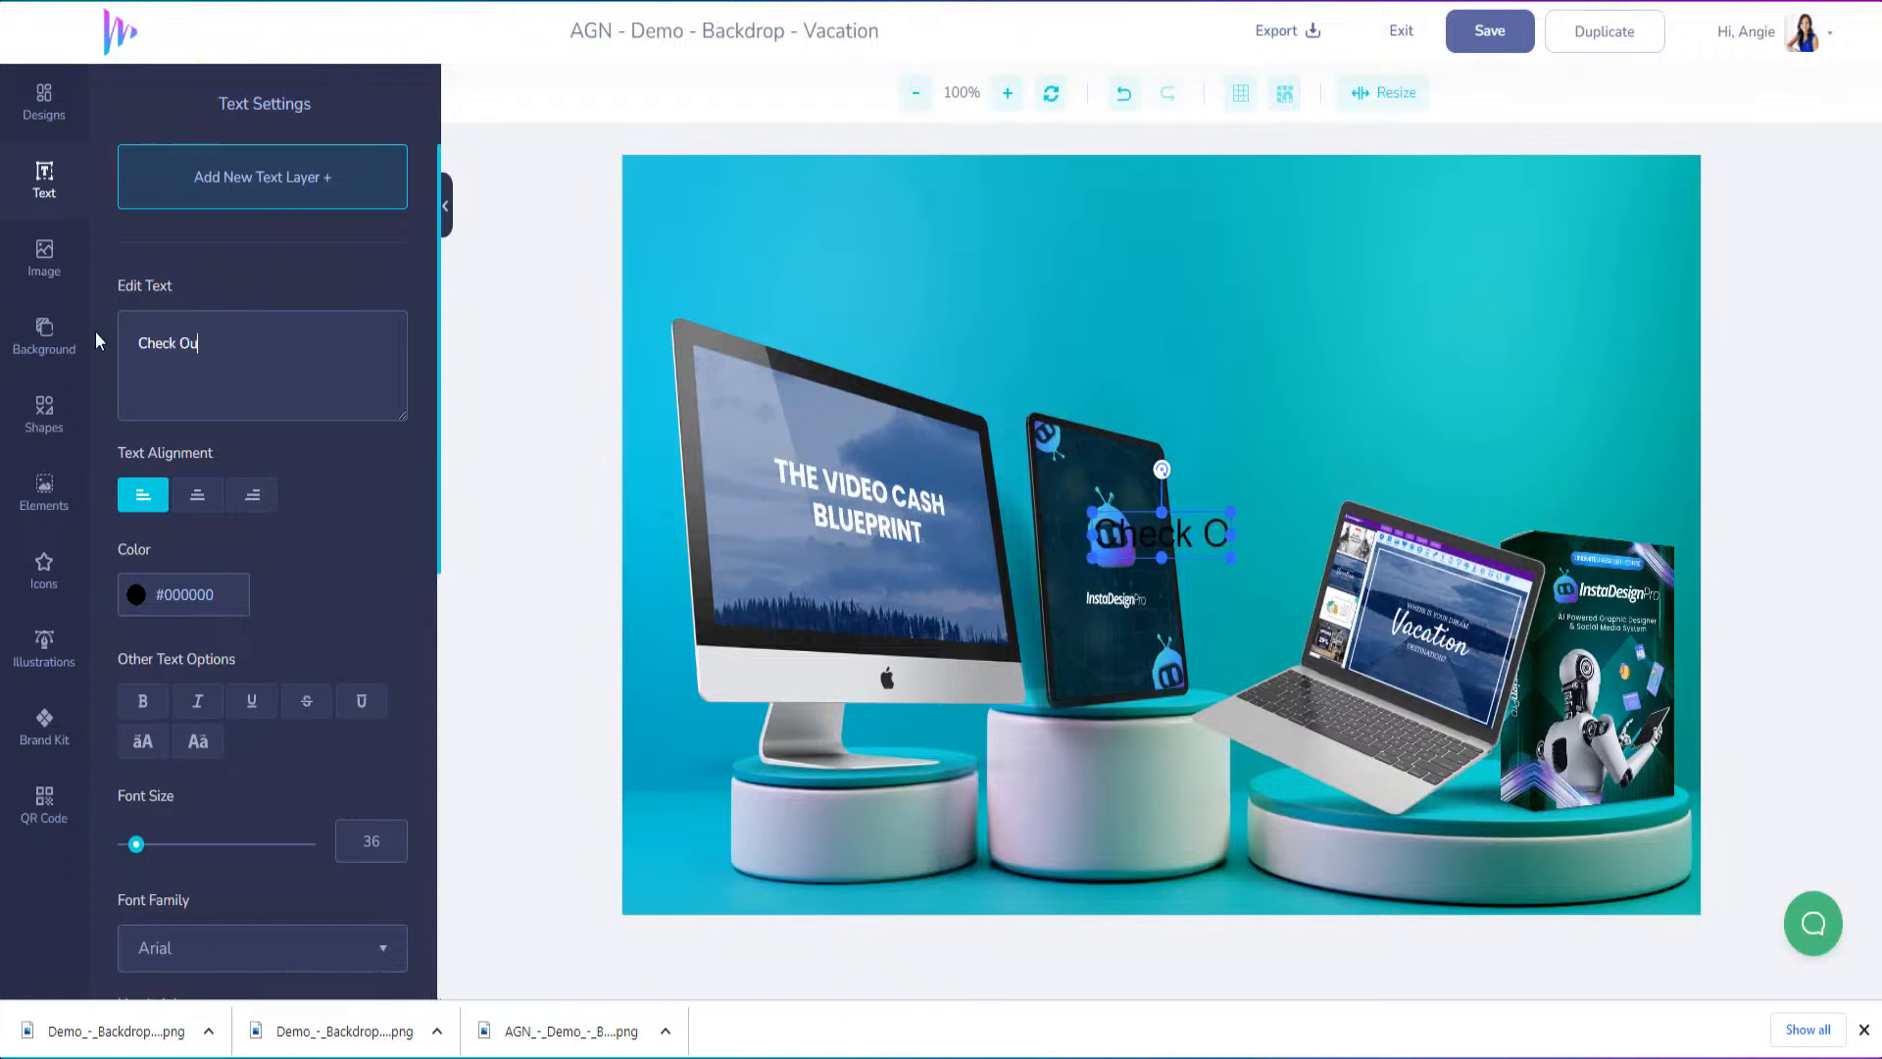
type("t My New ")
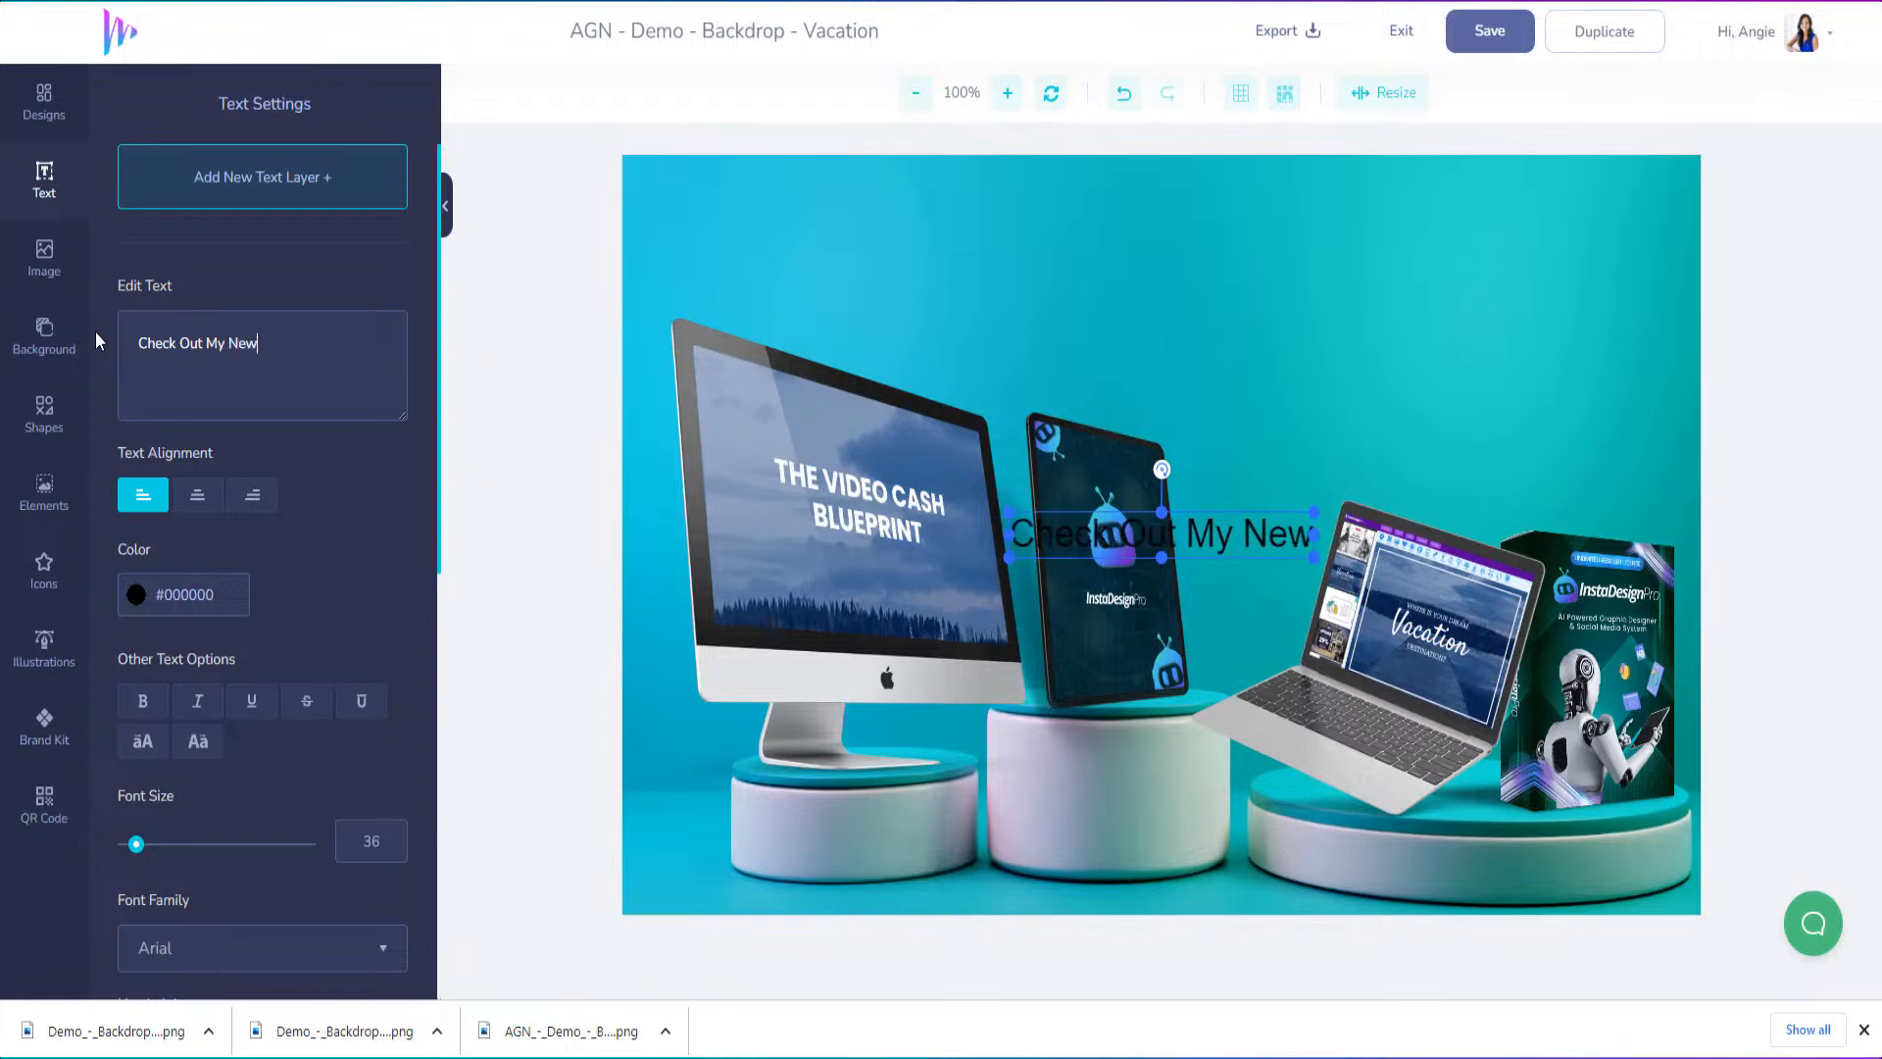
type("Video Ca")
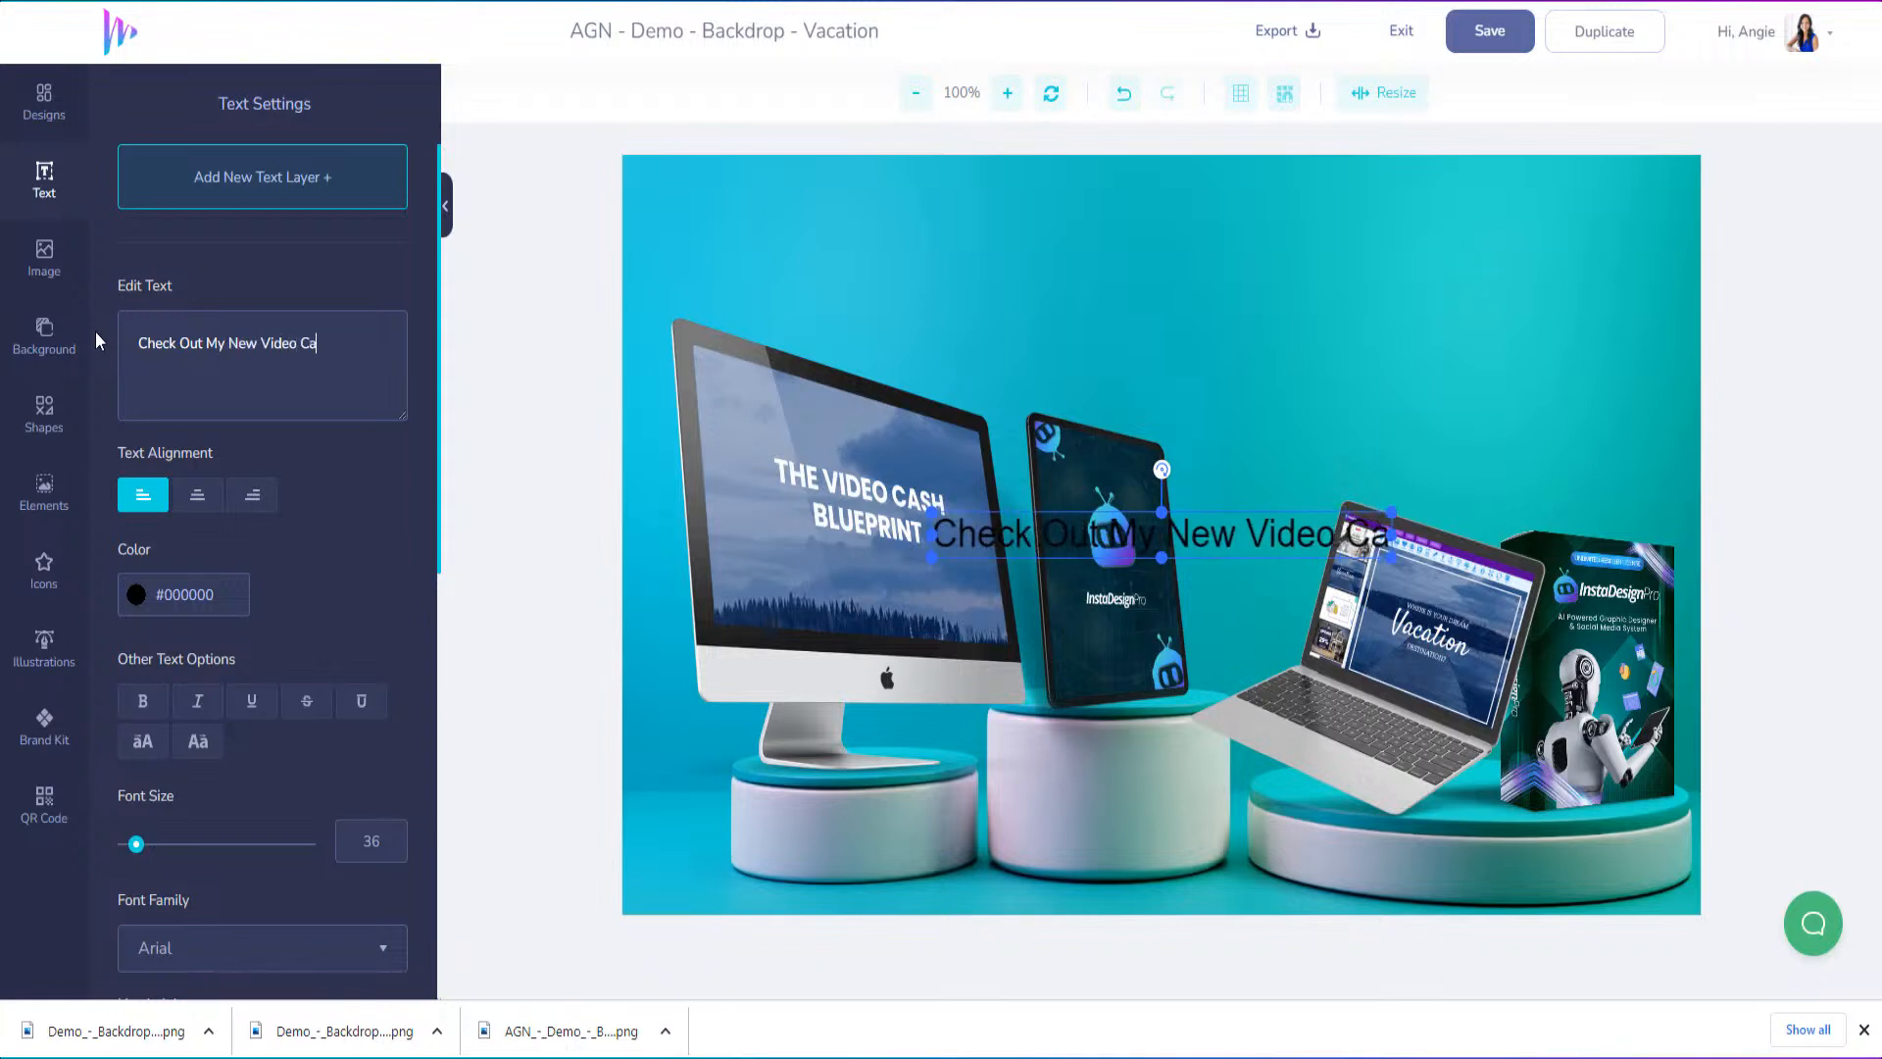
type("sh Blueprint")
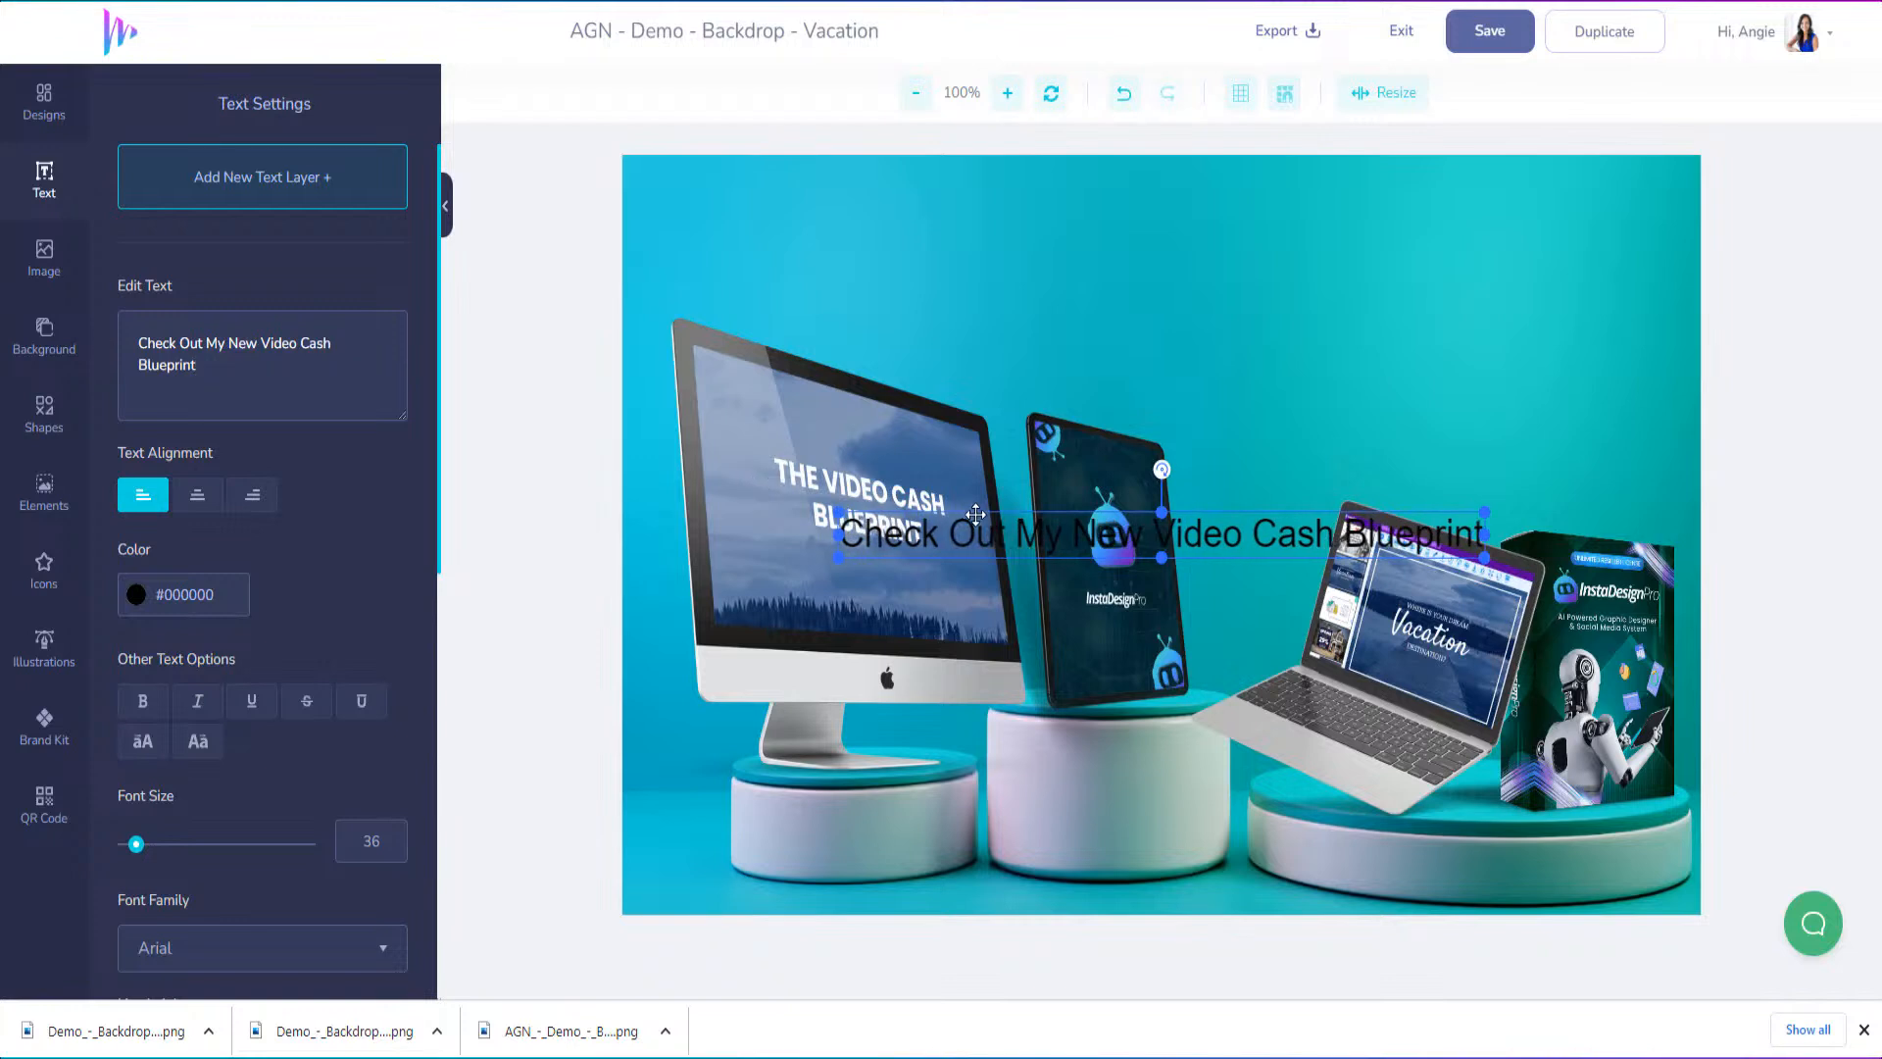
left_click_drag(975, 513, 1066, 266)
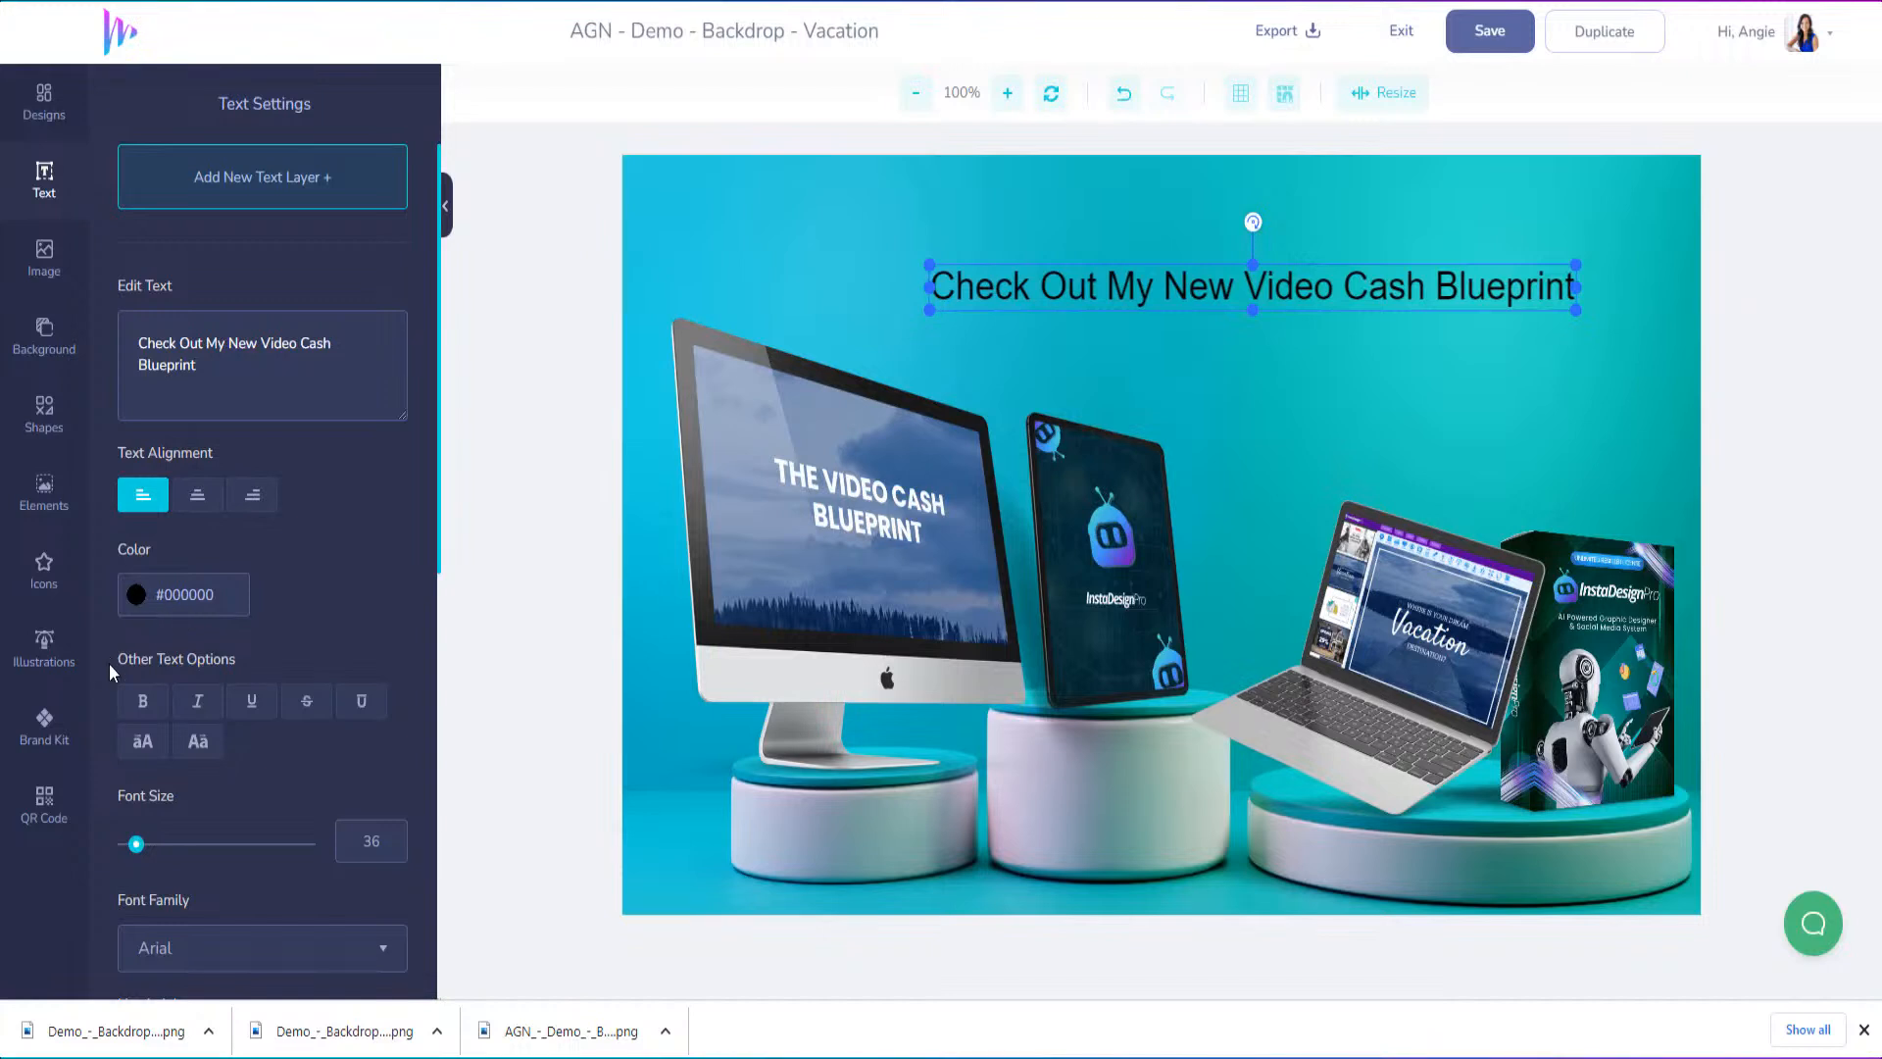
Set the headline's font to Audiowide and its color to white (#FFFFFF)
scroll(171, 727, "down", 3)
left_click(235, 632)
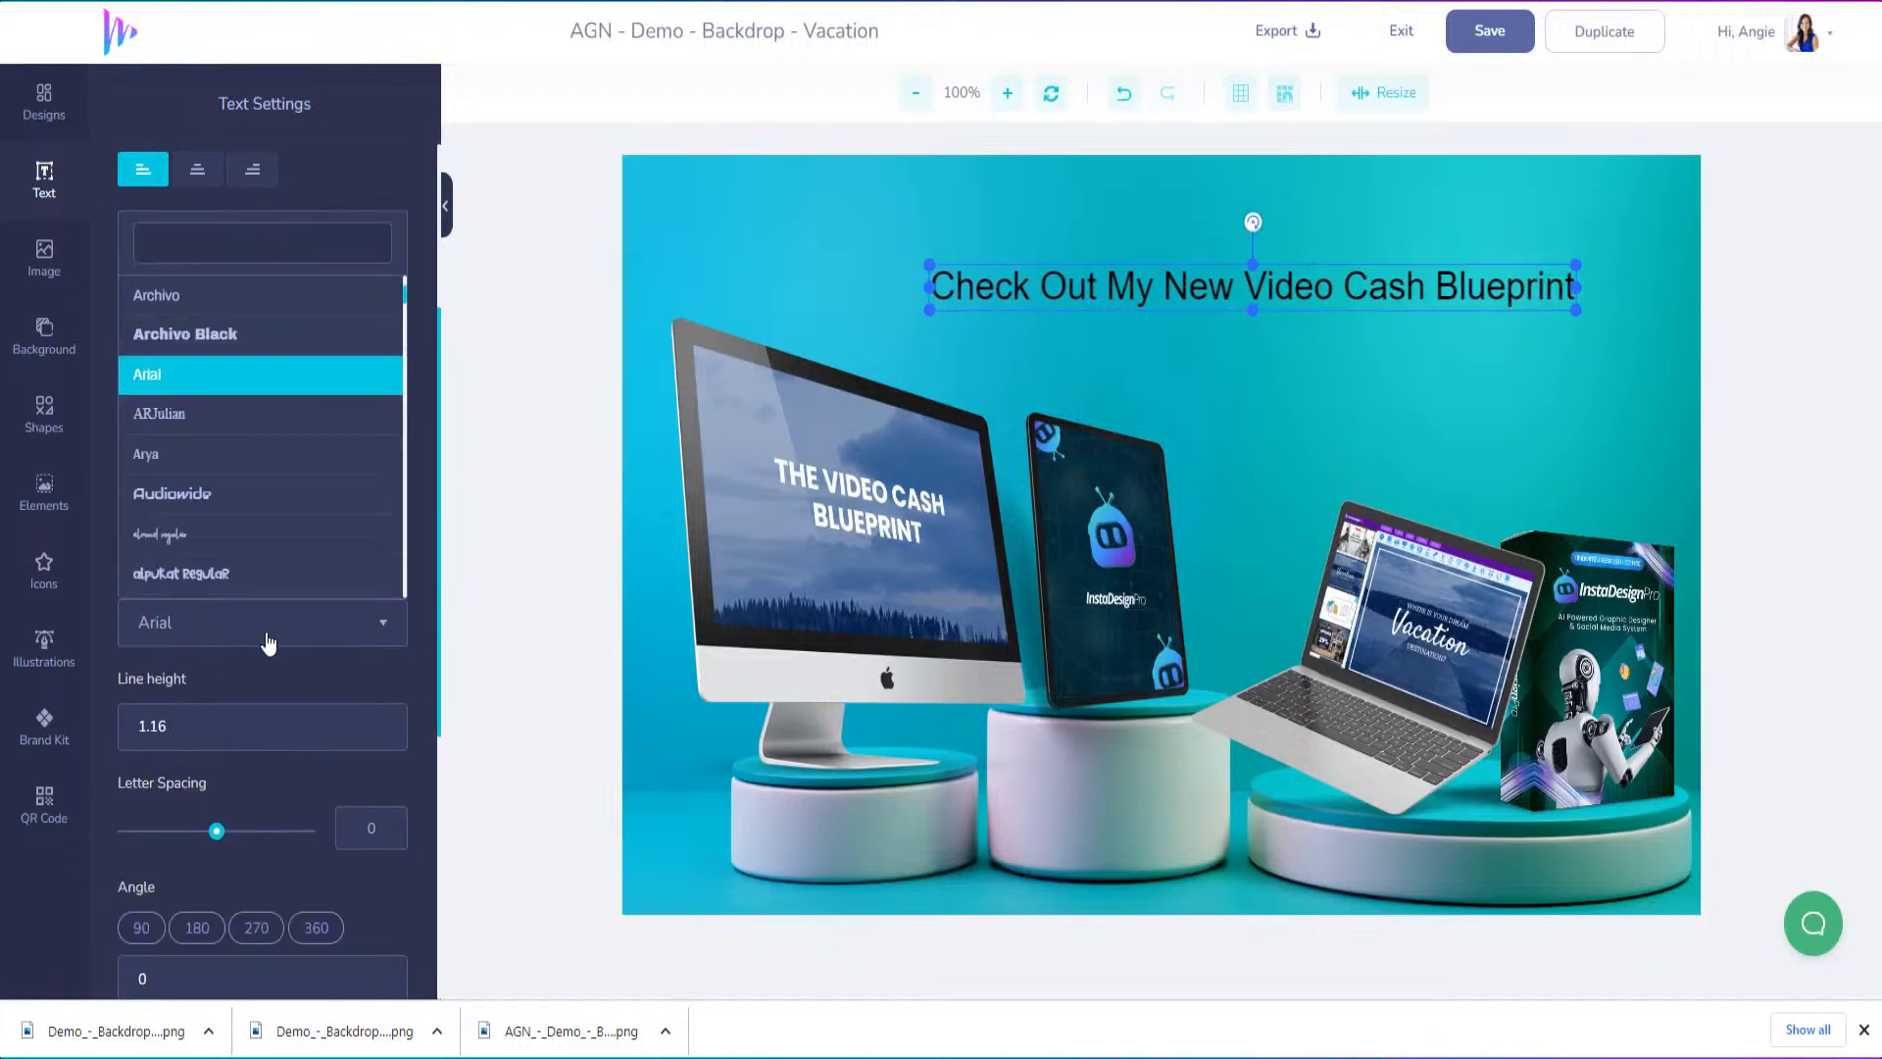
left_click(238, 507)
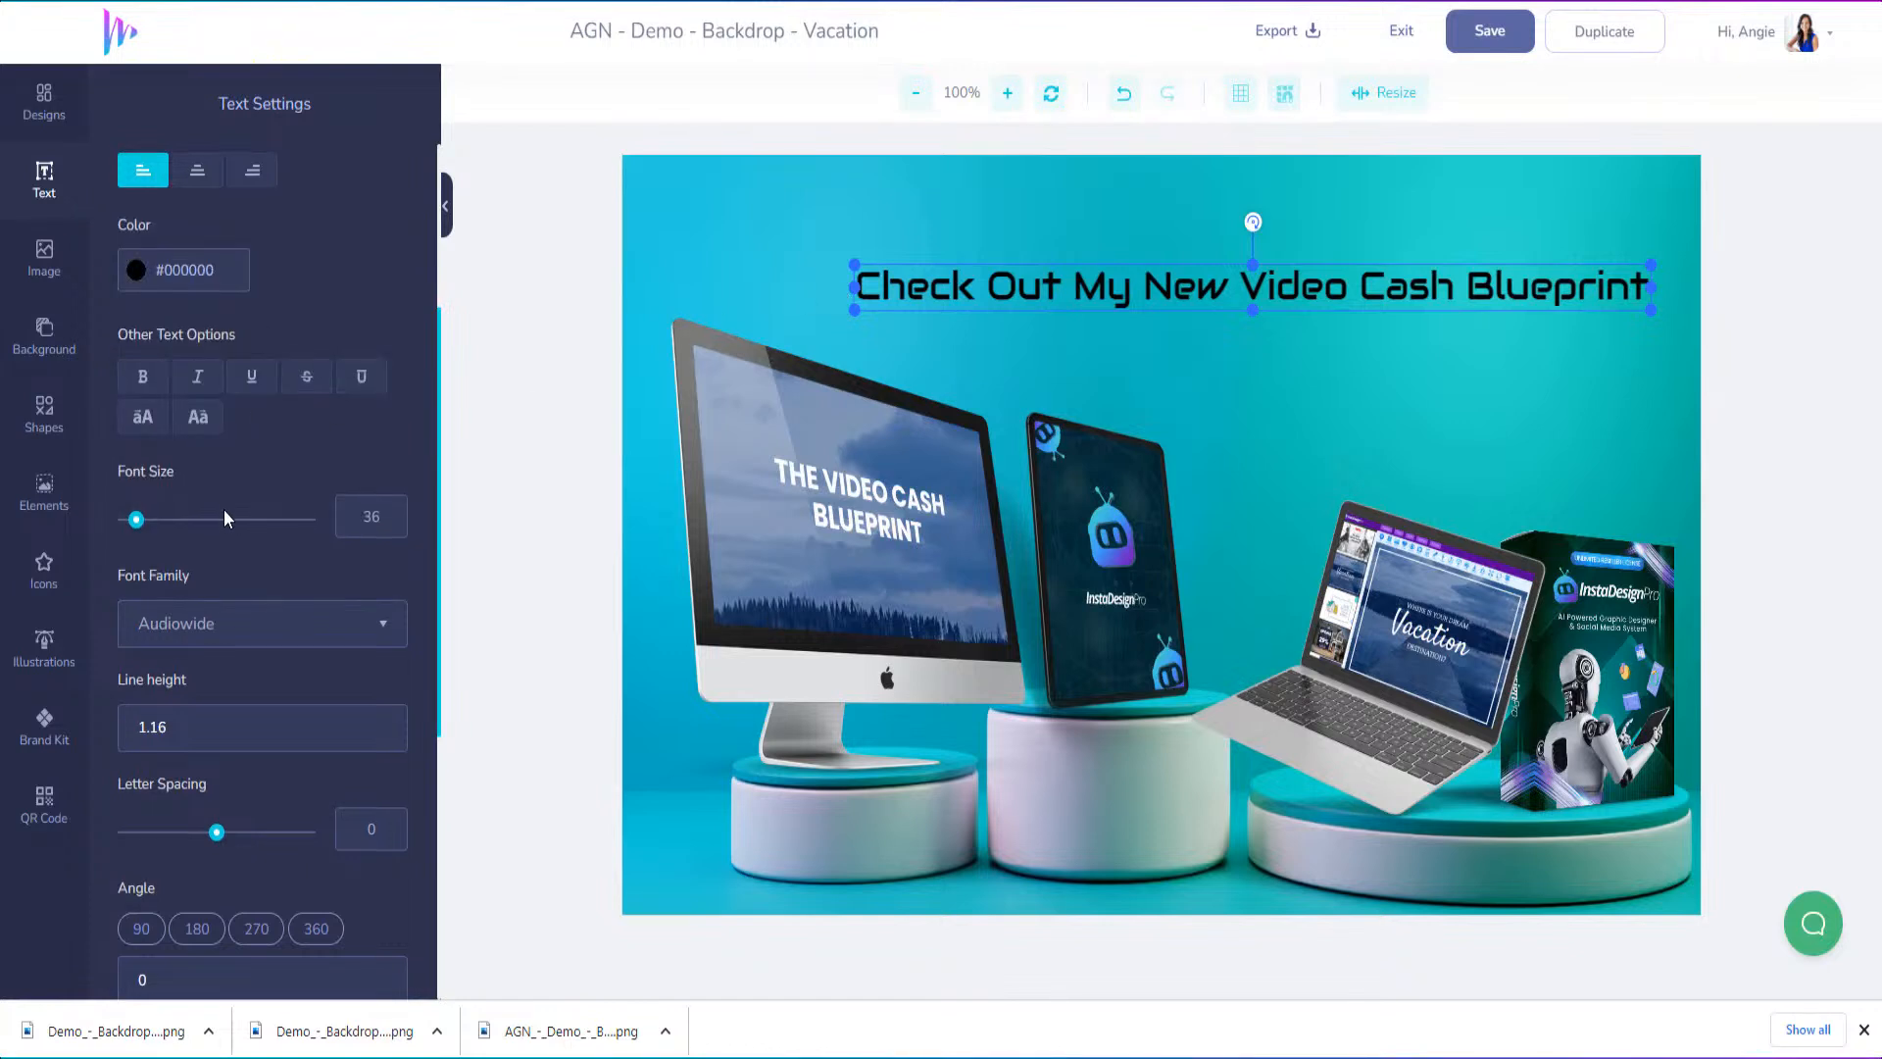
scroll(223, 509, "up", 3)
left_click(135, 599)
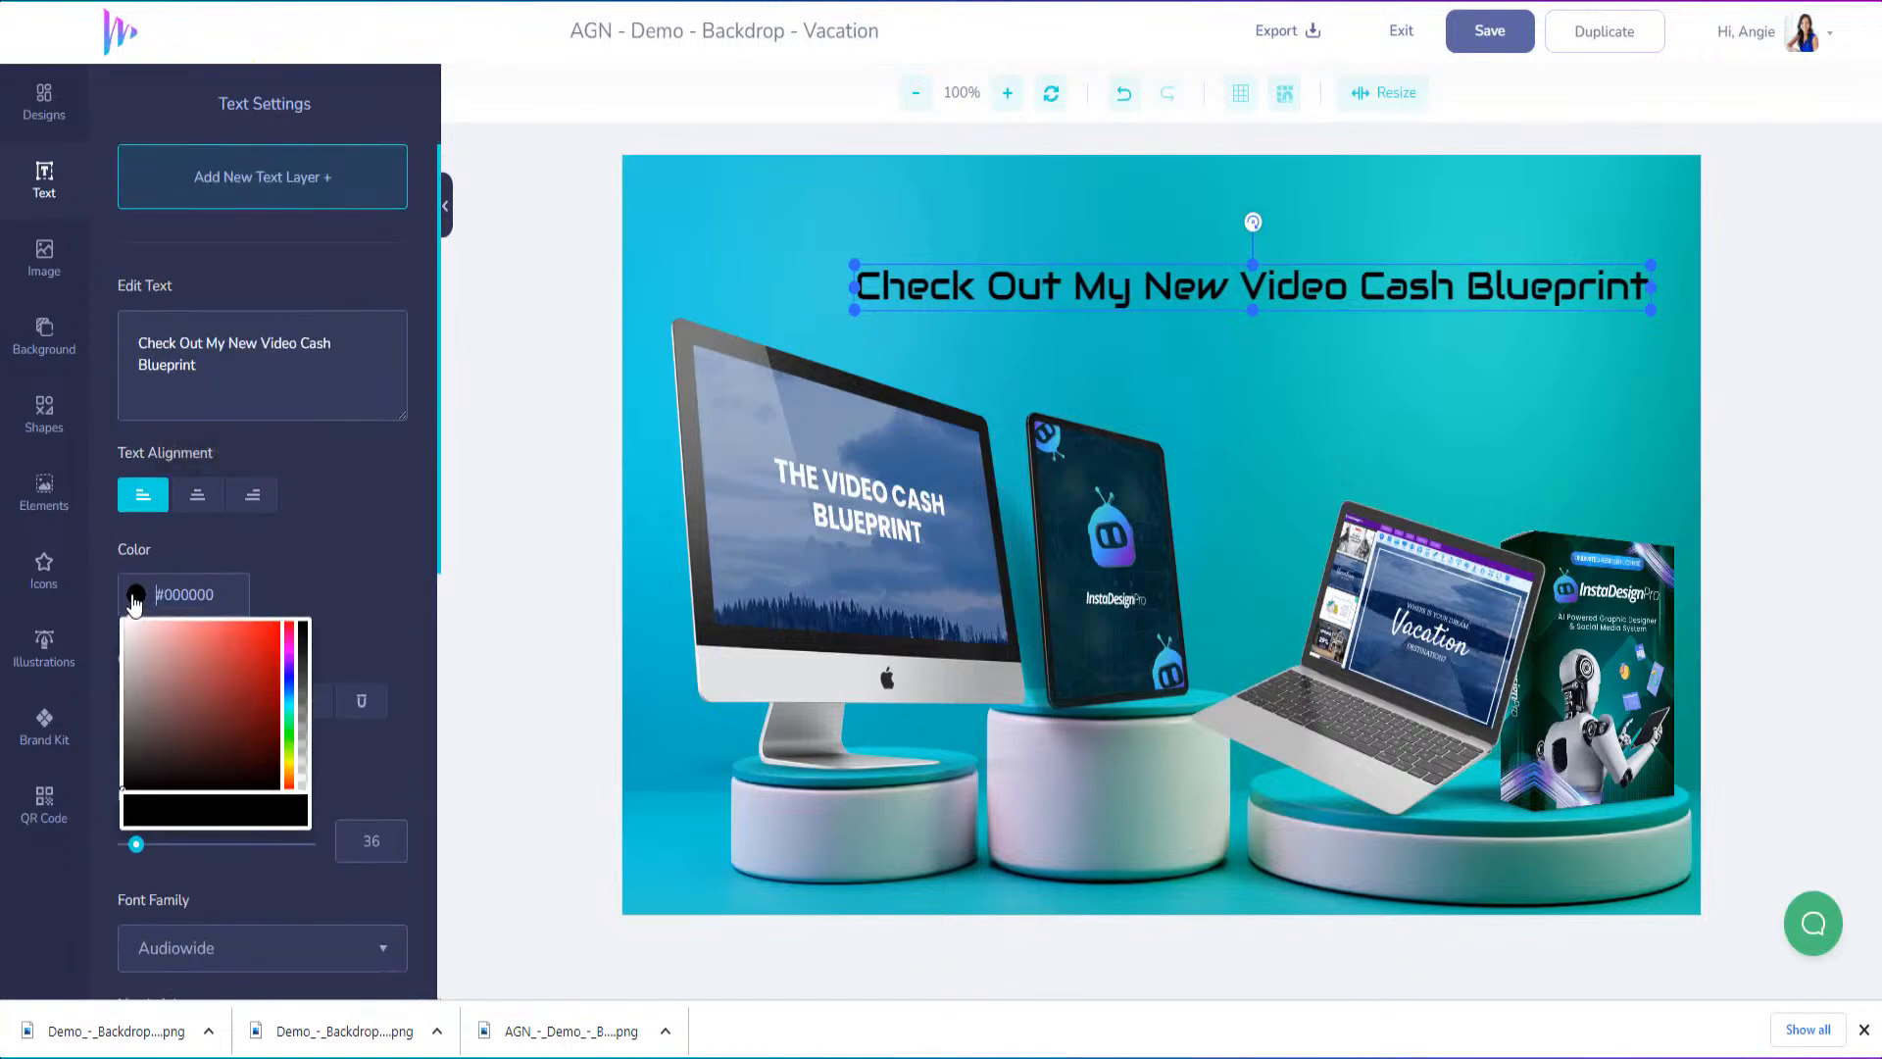
left_click_drag(157, 658, 121, 624)
Center the headline near the upper edge of the design and set its font size to 46
left_click_drag(1138, 299, 1047, 236)
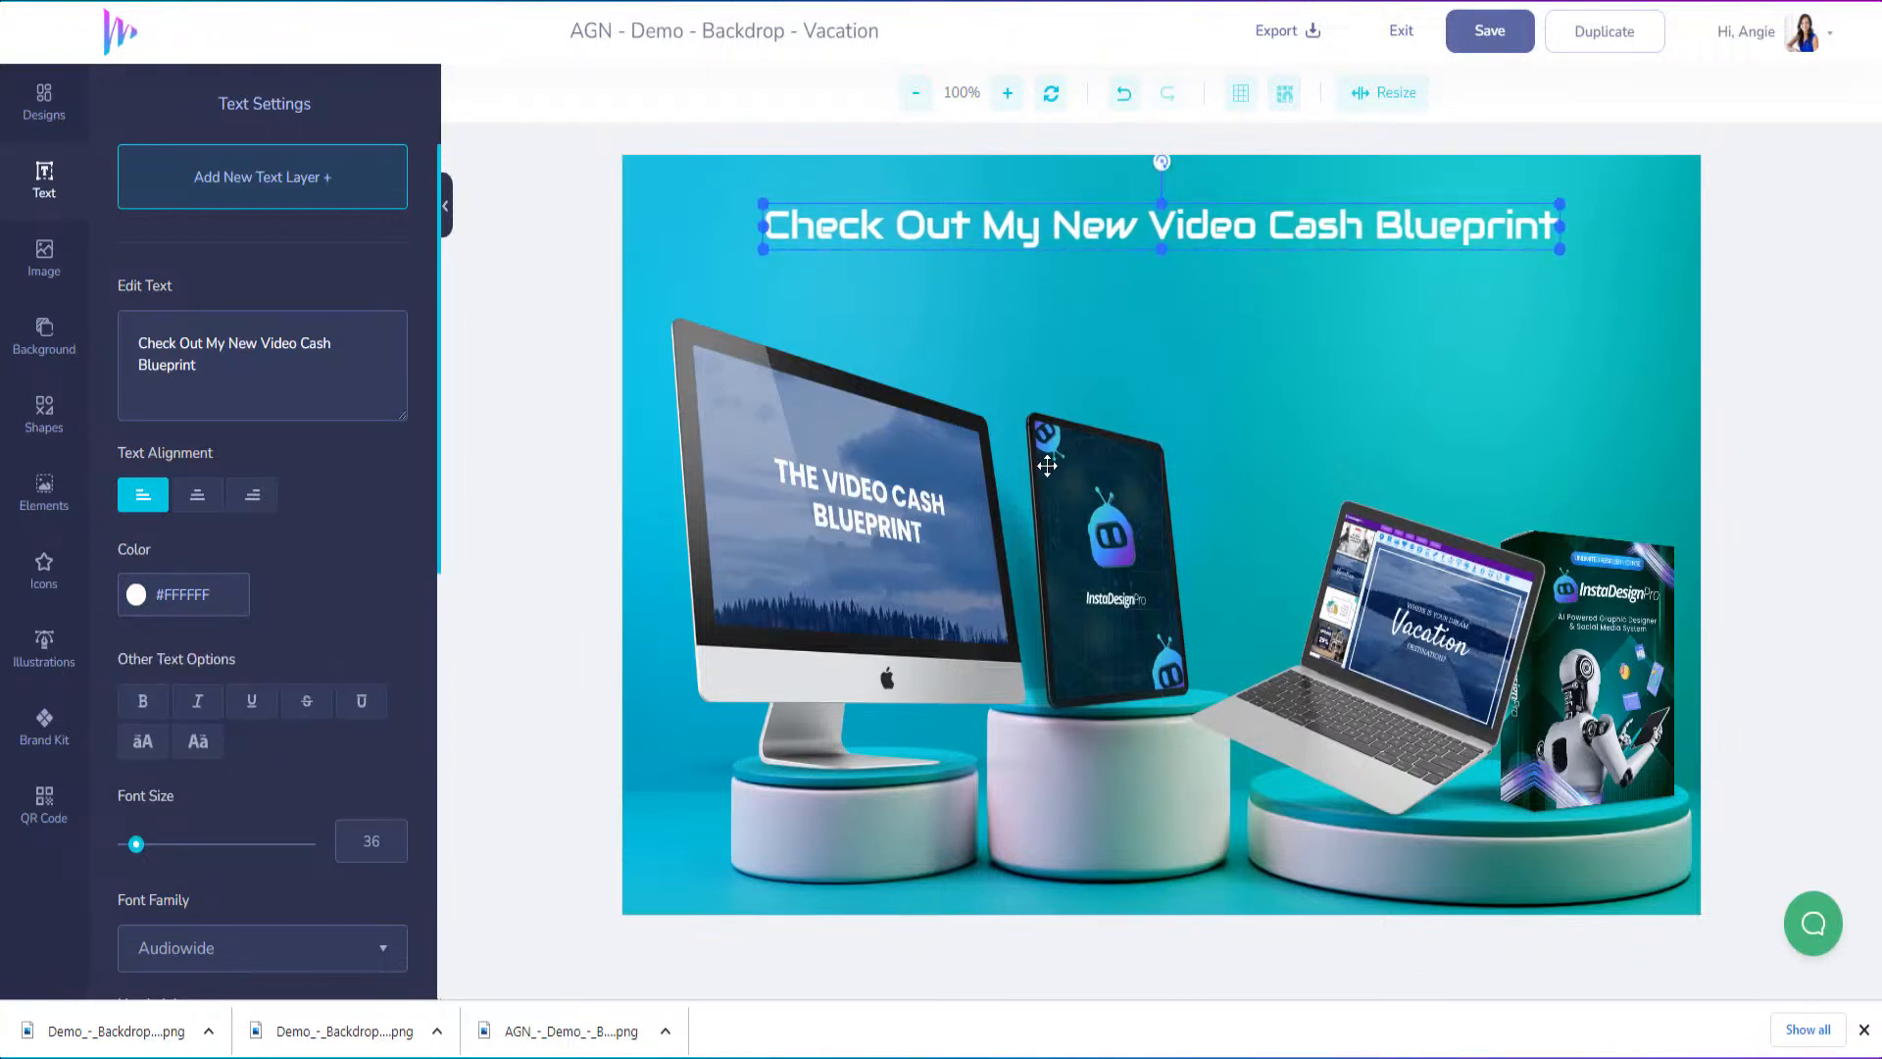
left_click_drag(137, 844, 142, 851)
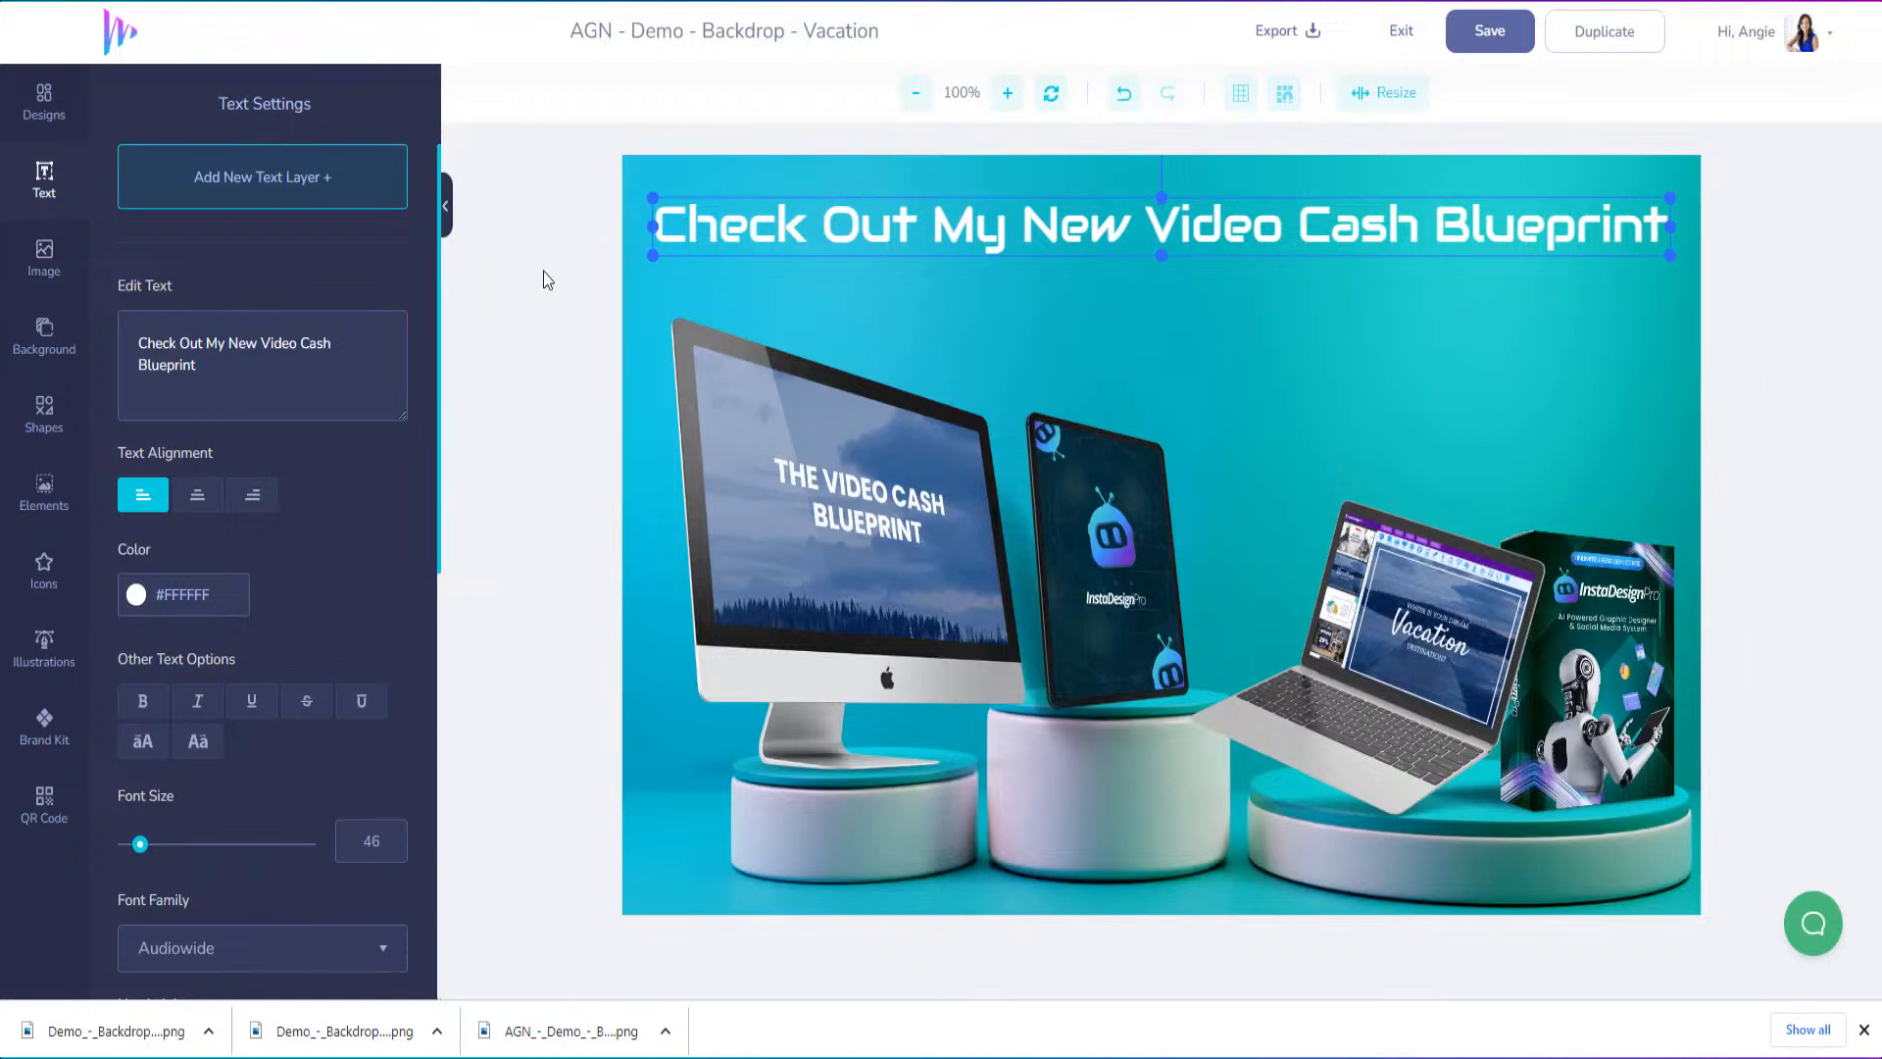
Browse the shape categories and the full basic shapes collection for a decorative accent
left_click(44, 257)
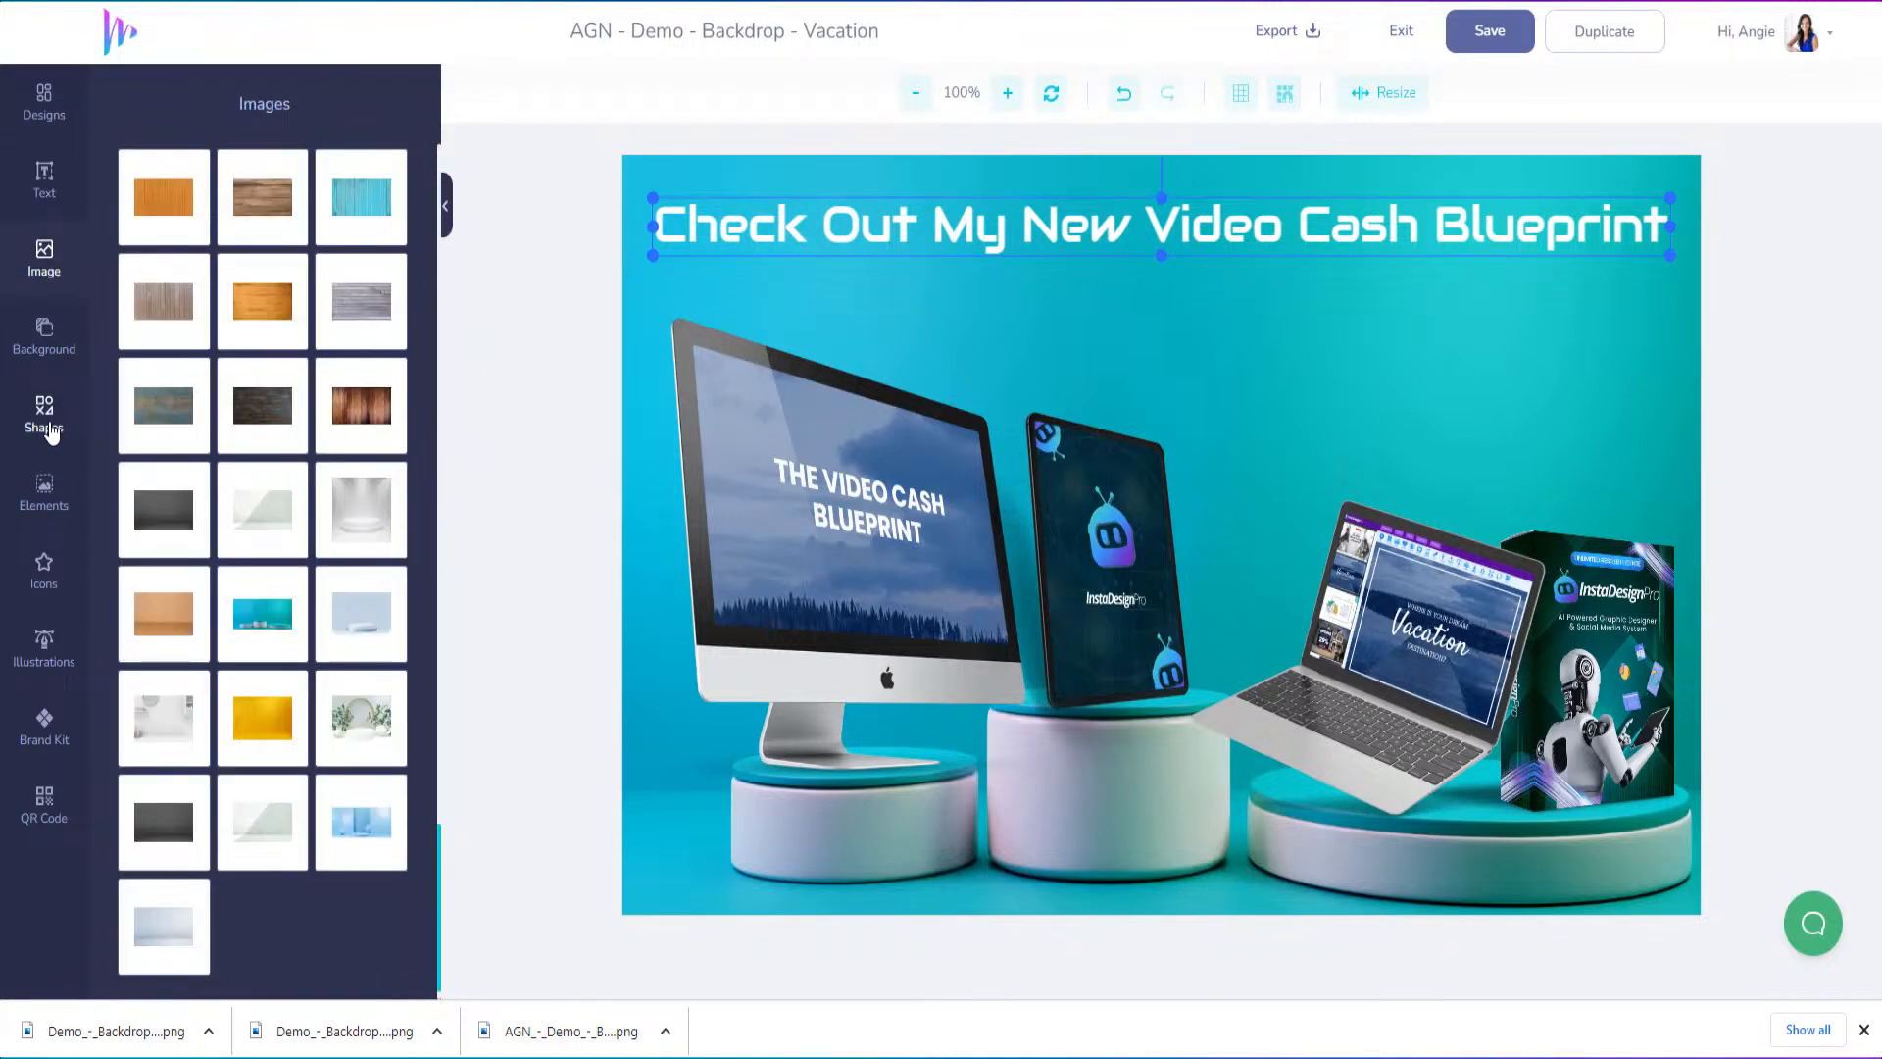
left_click(49, 421)
scroll(279, 686, "down", 8)
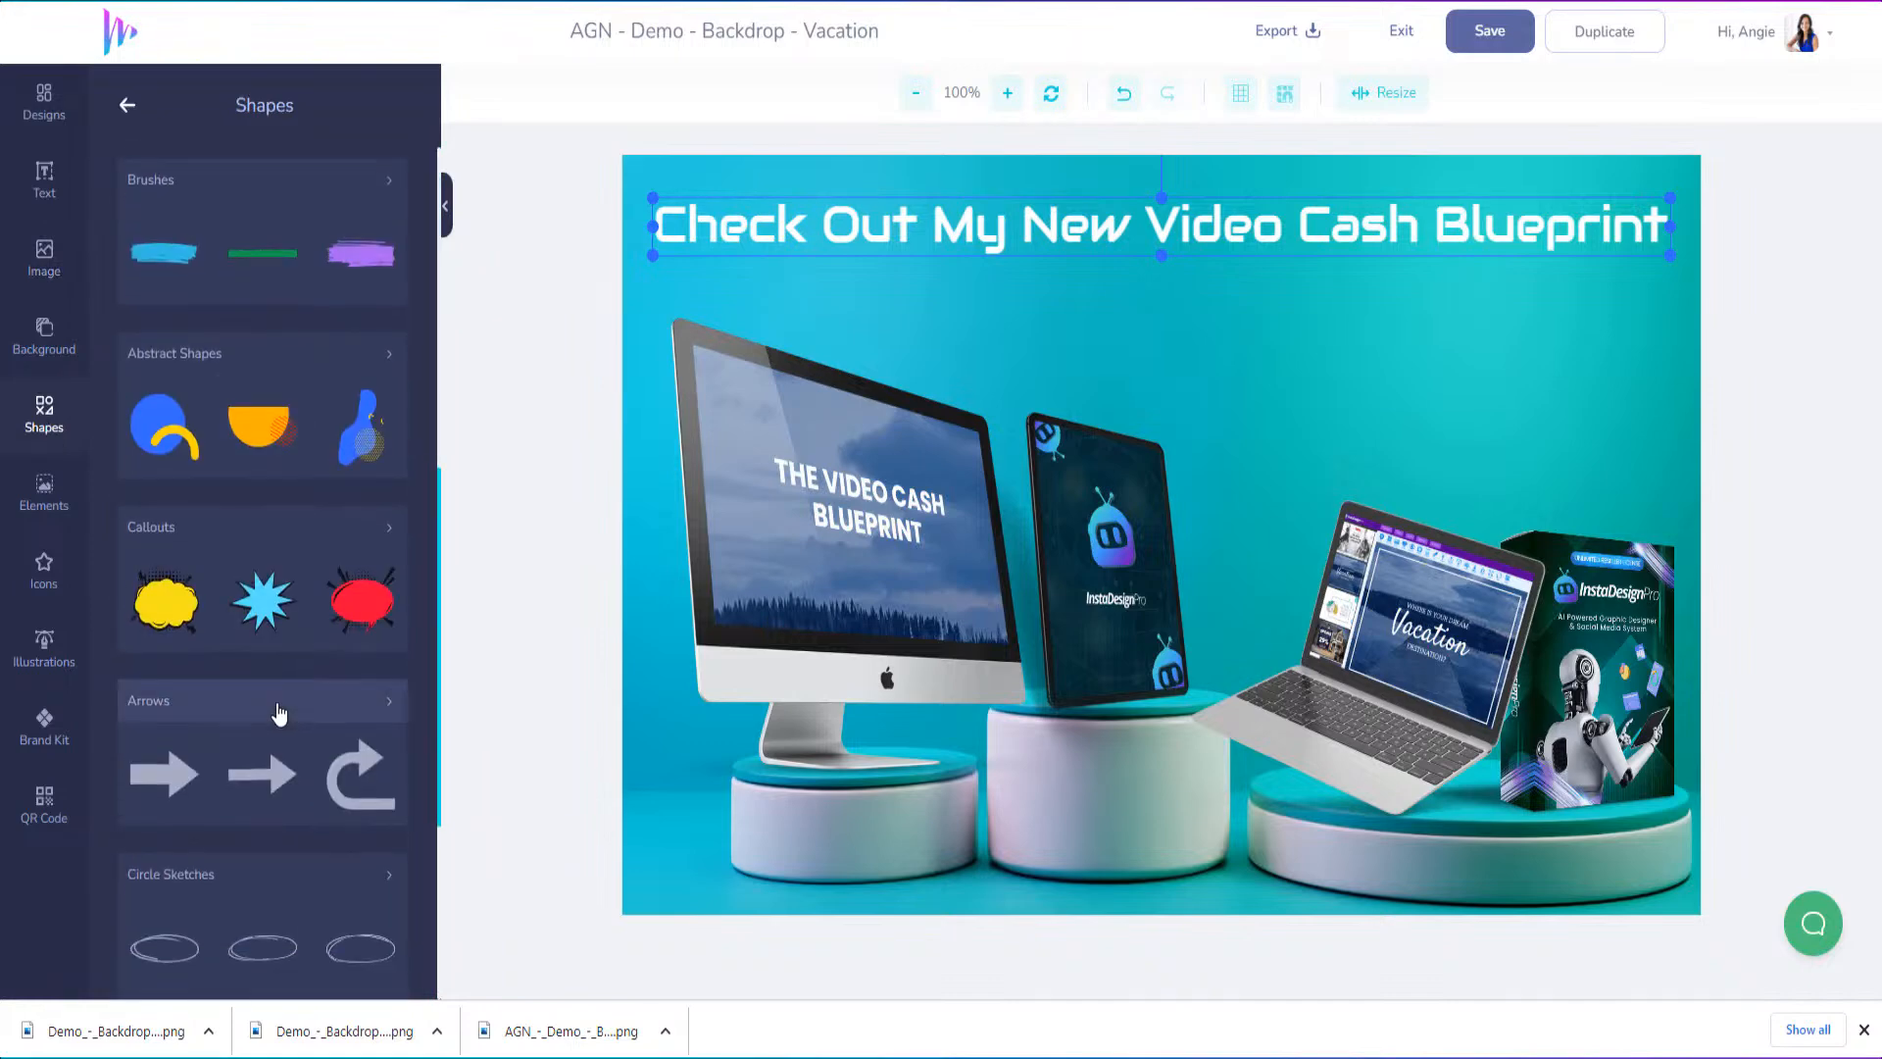
scroll(279, 714, "down", 4)
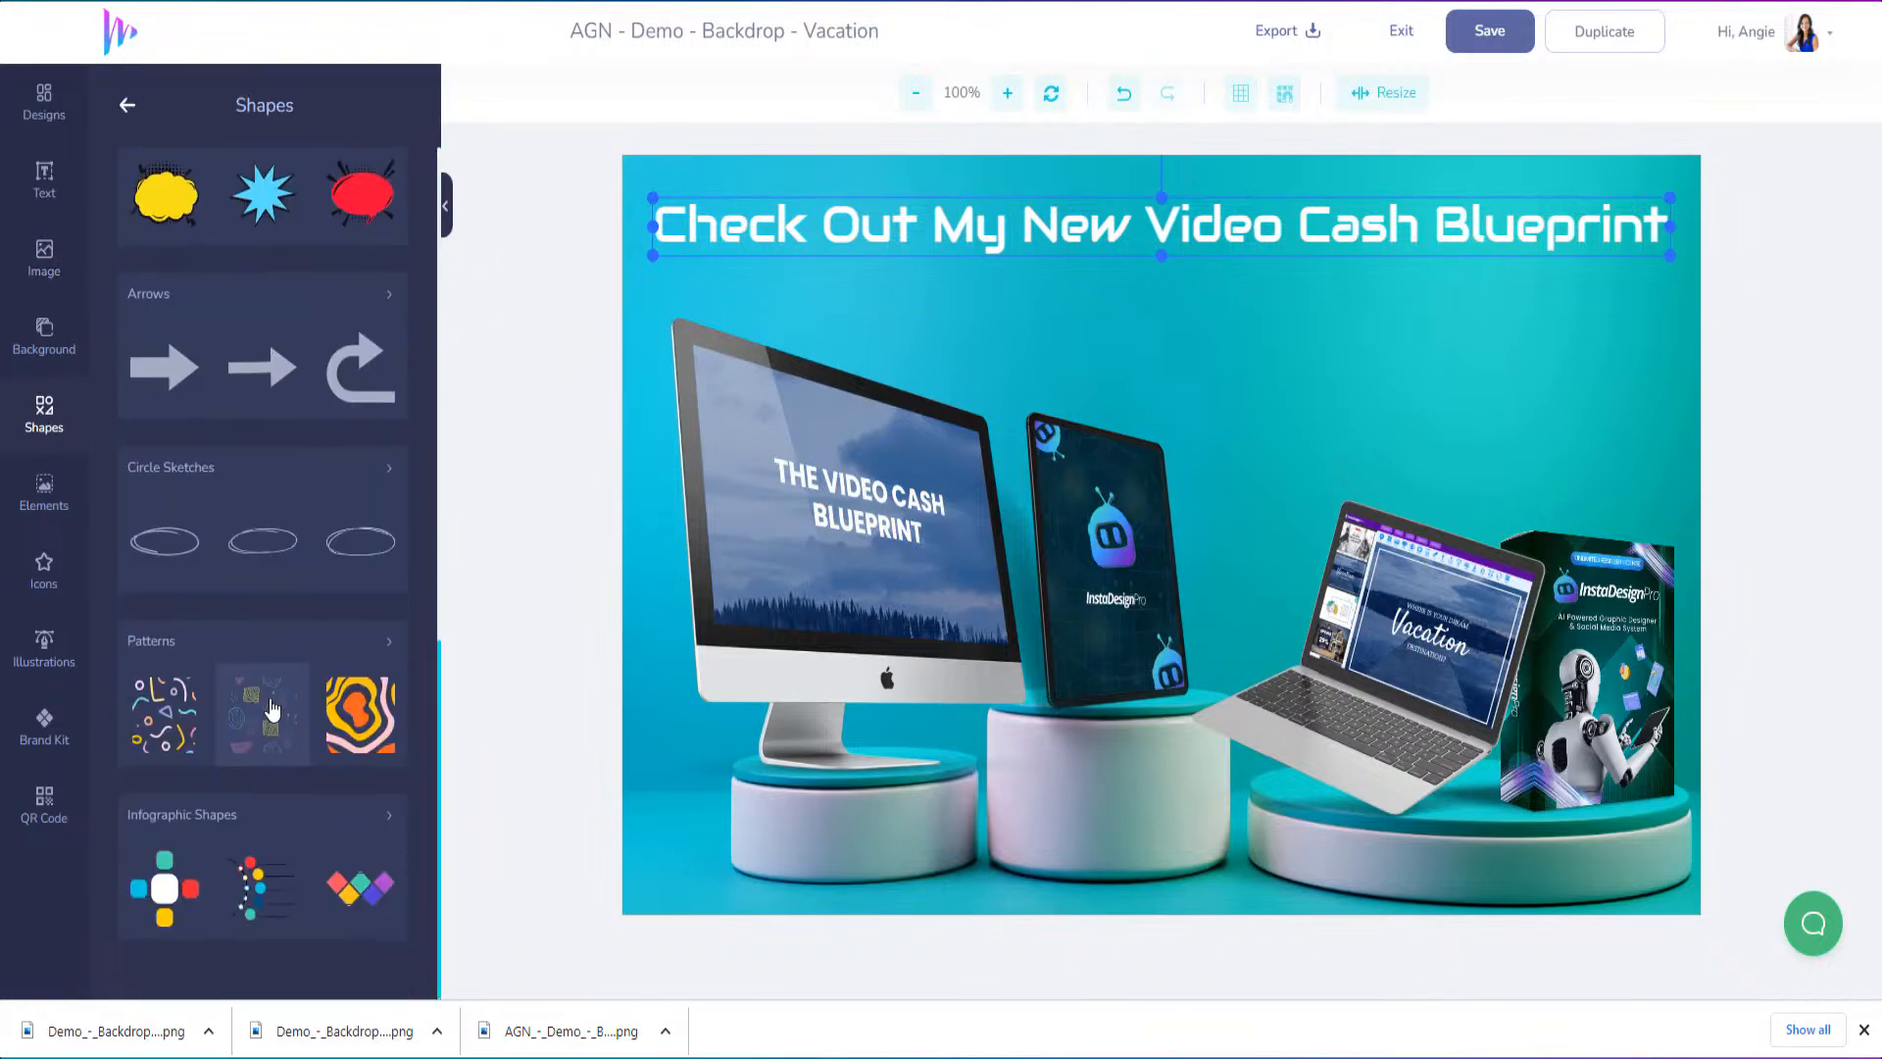
scroll(272, 707, "up", 6)
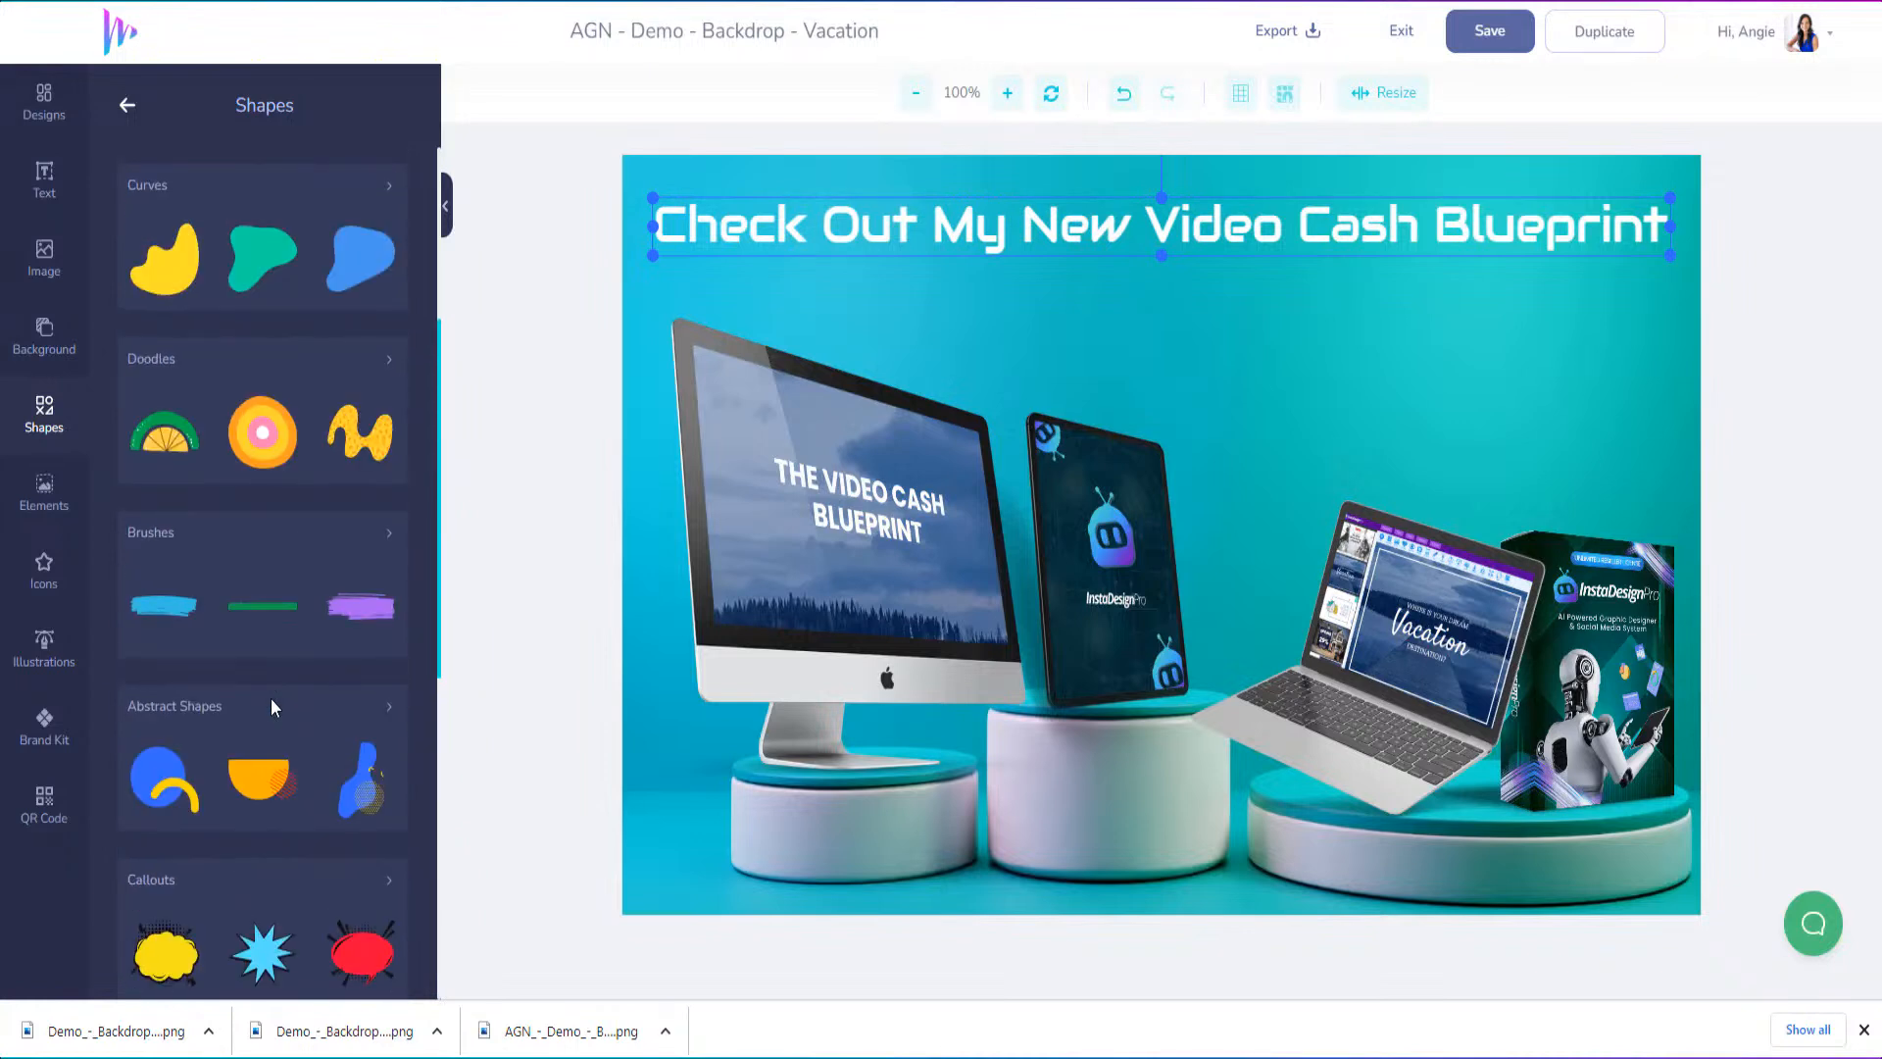
scroll(270, 698, "up", 4)
left_click(389, 429)
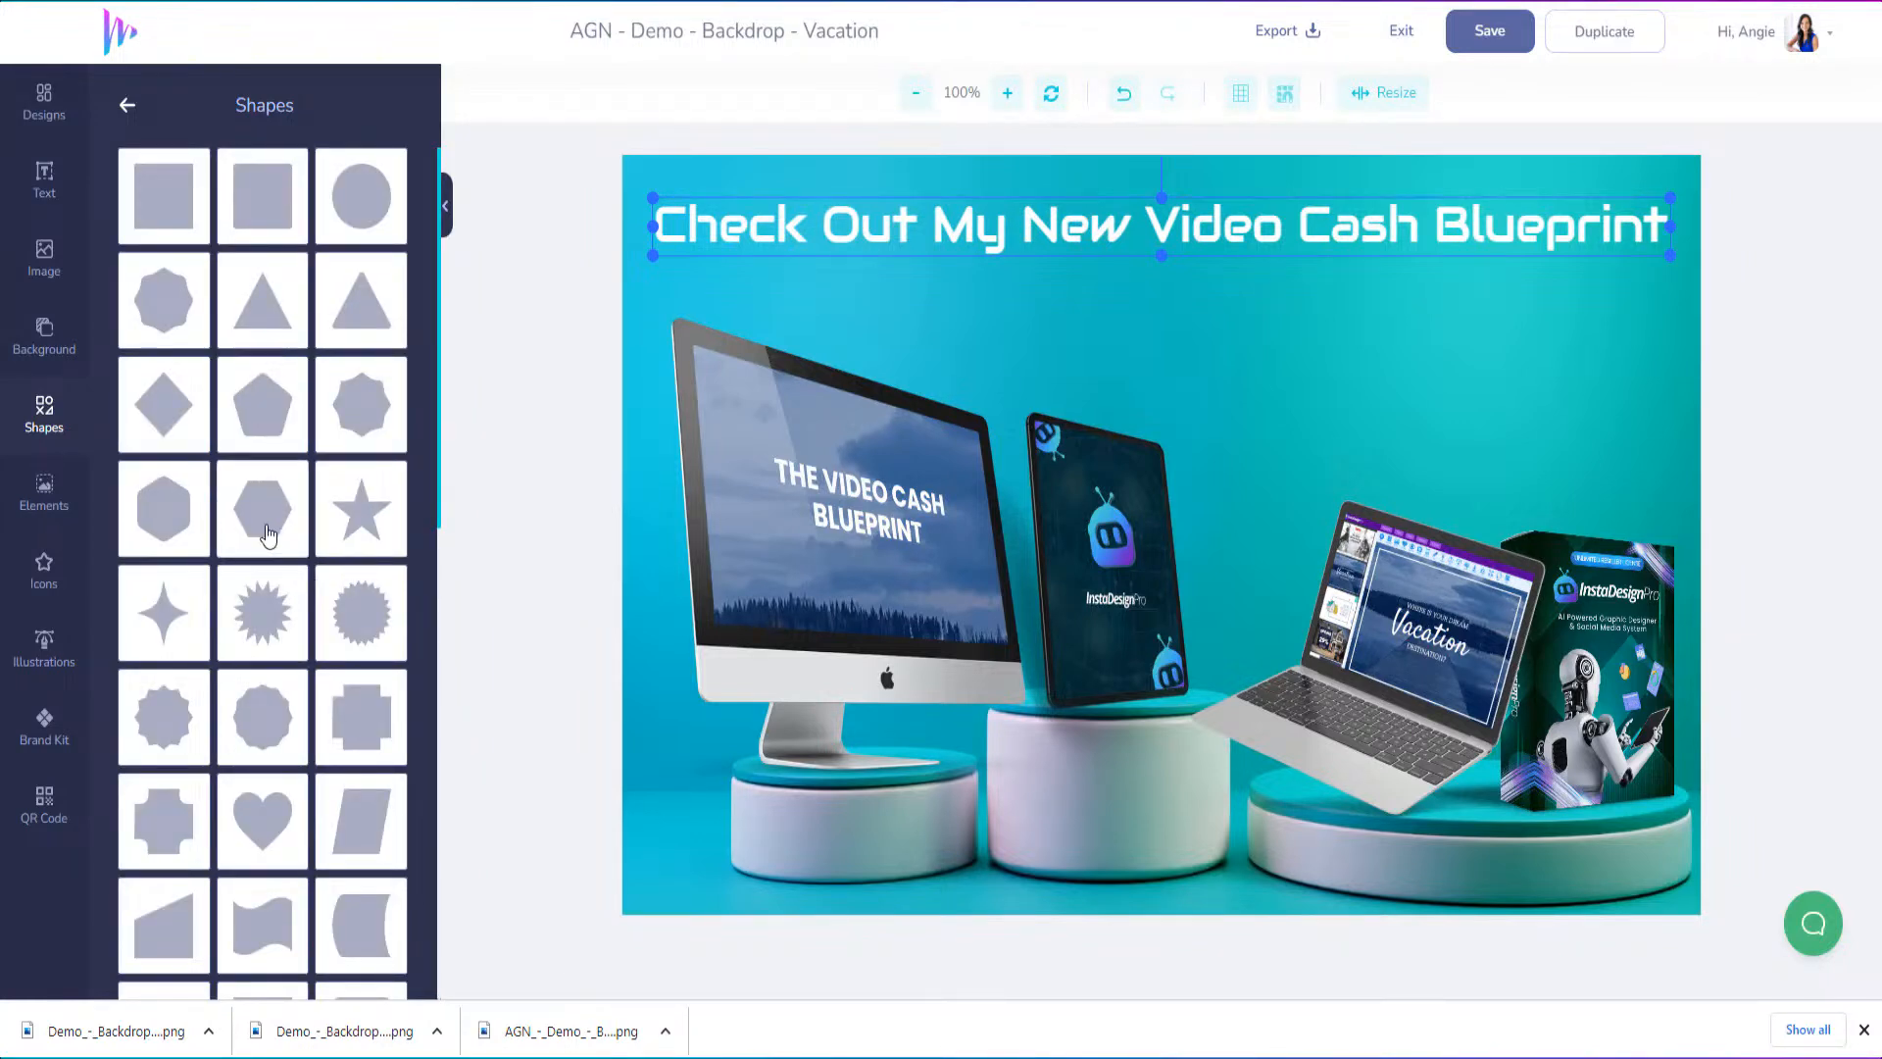
scroll(258, 568, "down", 10)
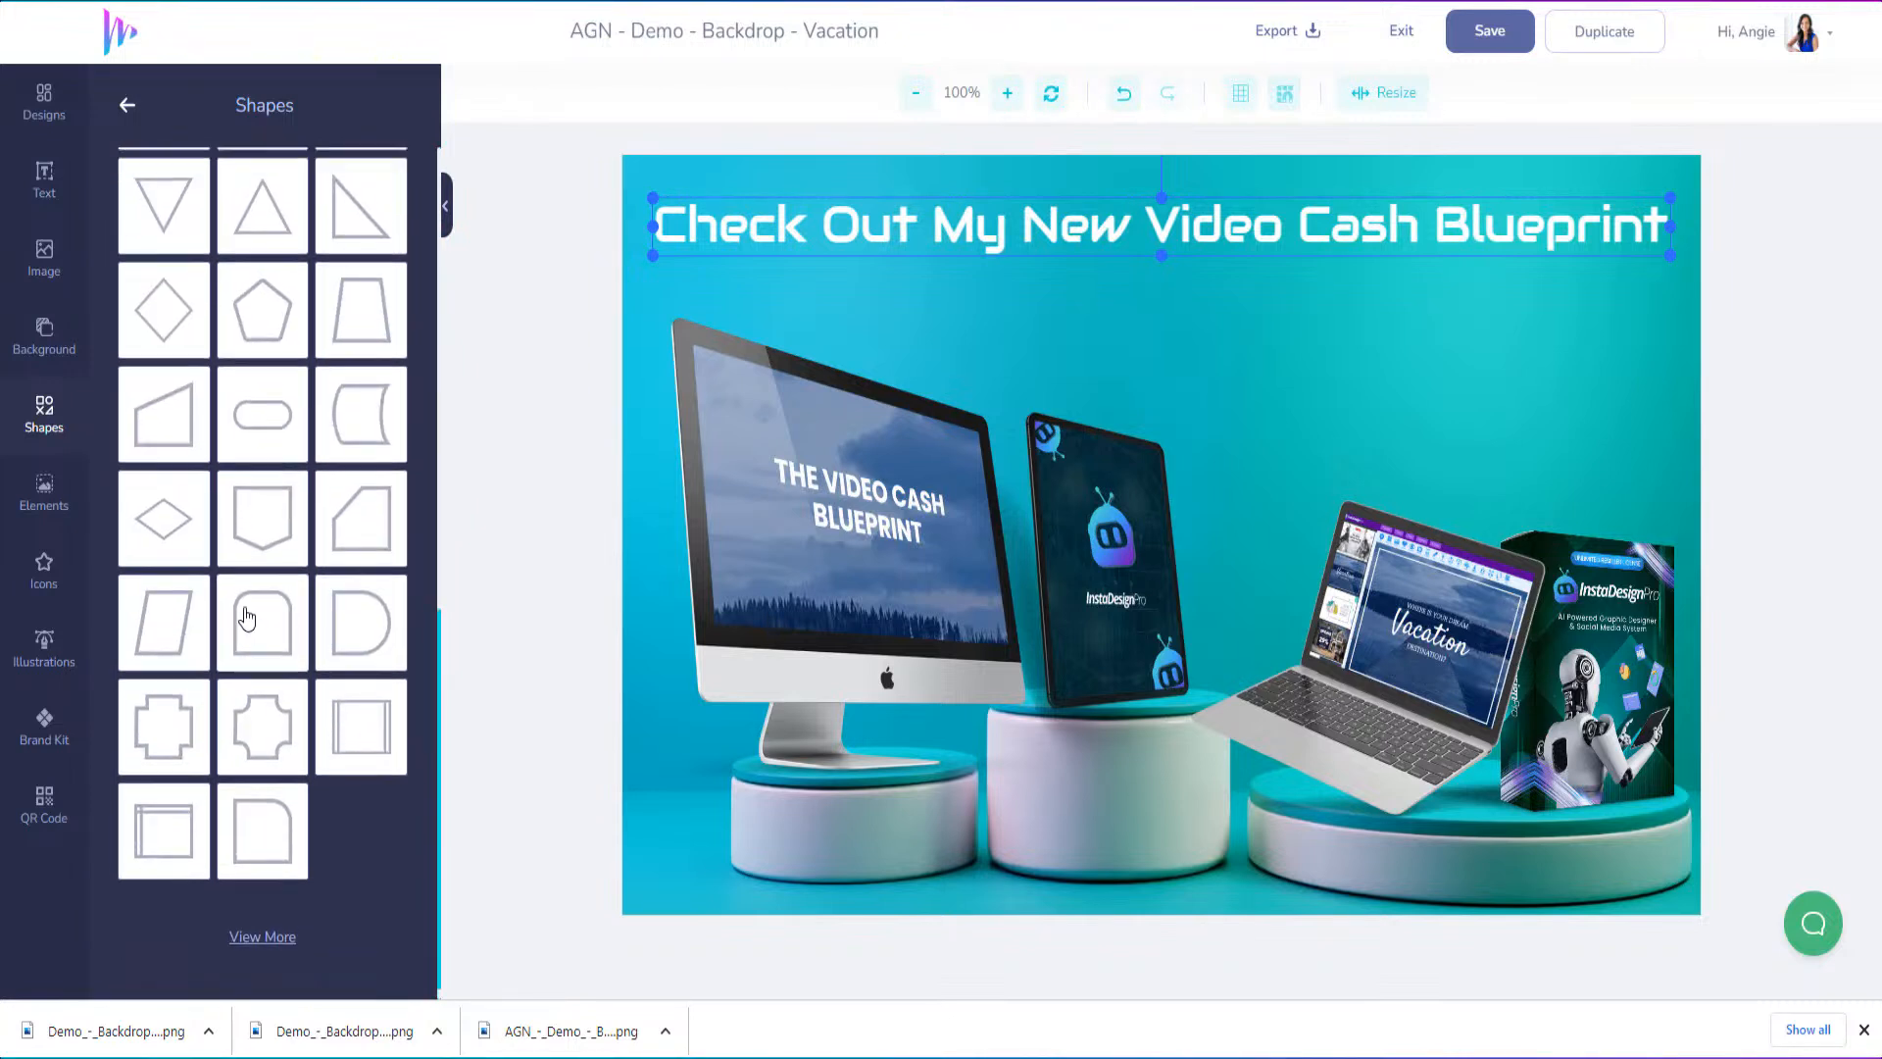
scroll(248, 624, "up", 10)
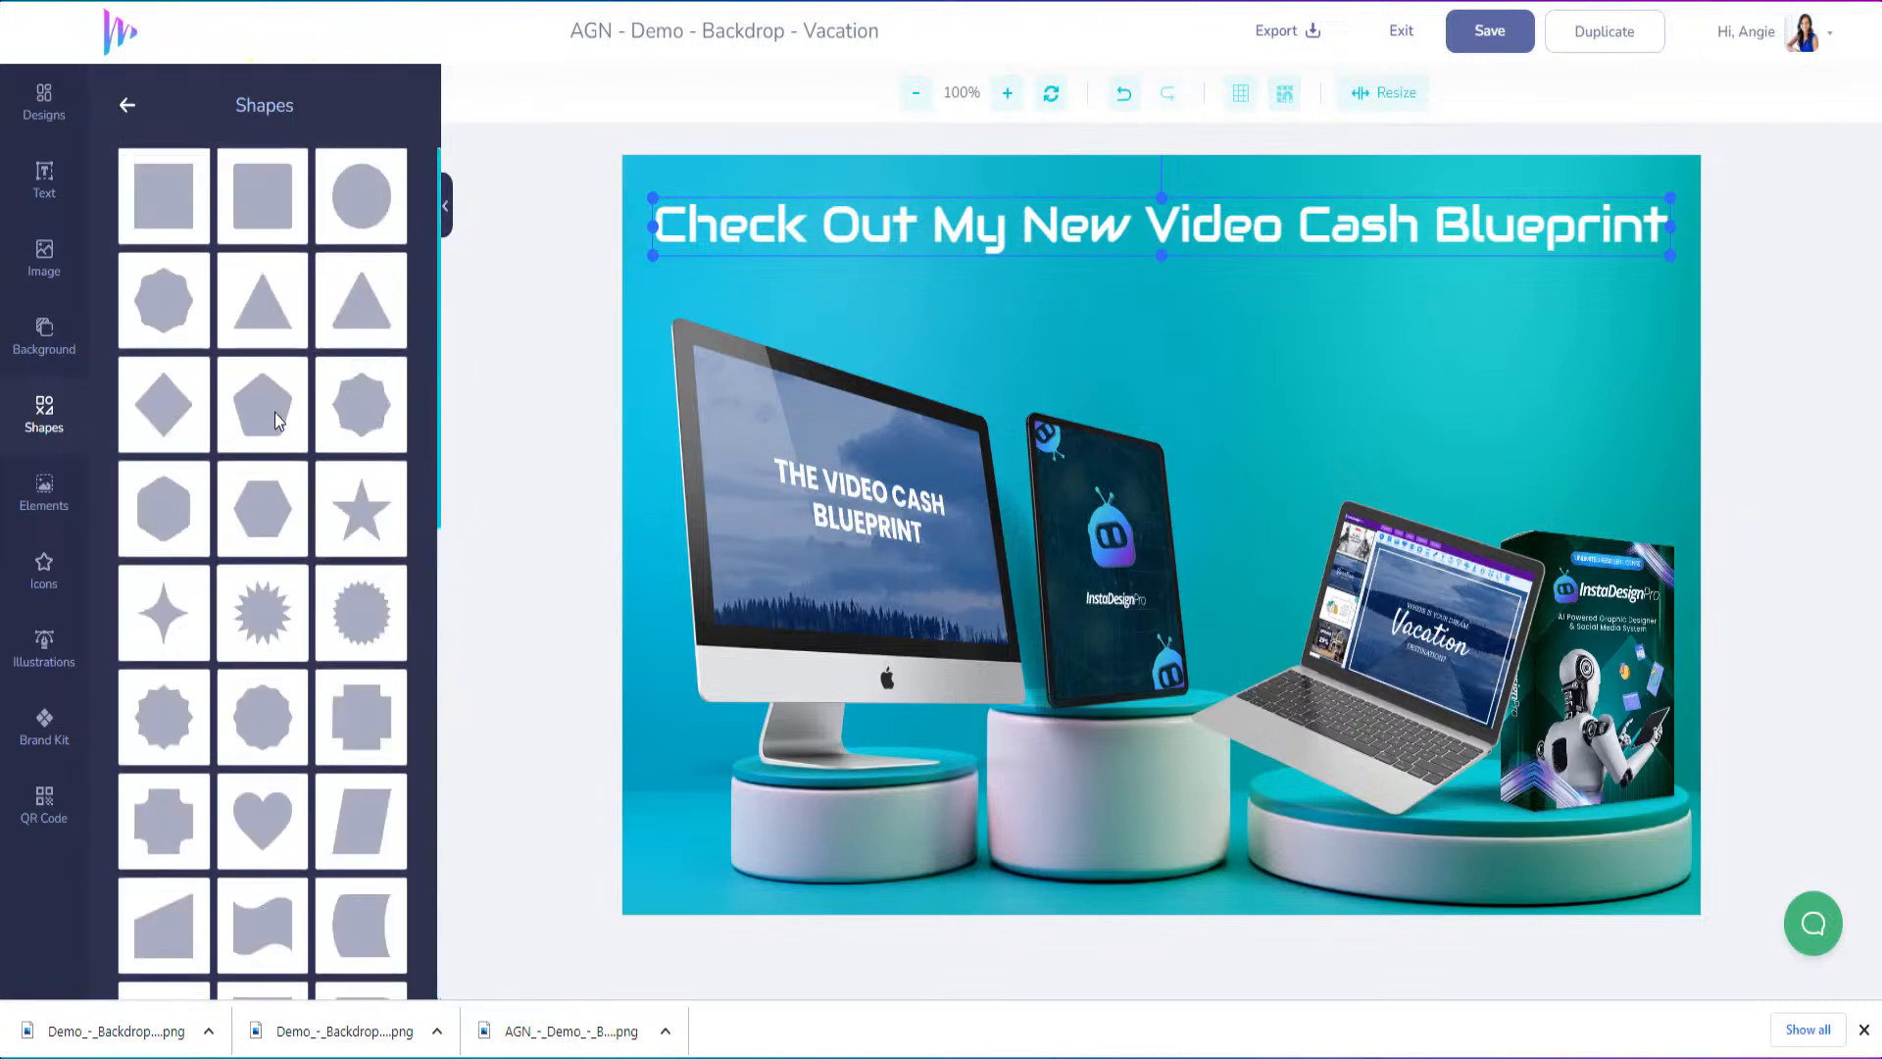
left_click(128, 108)
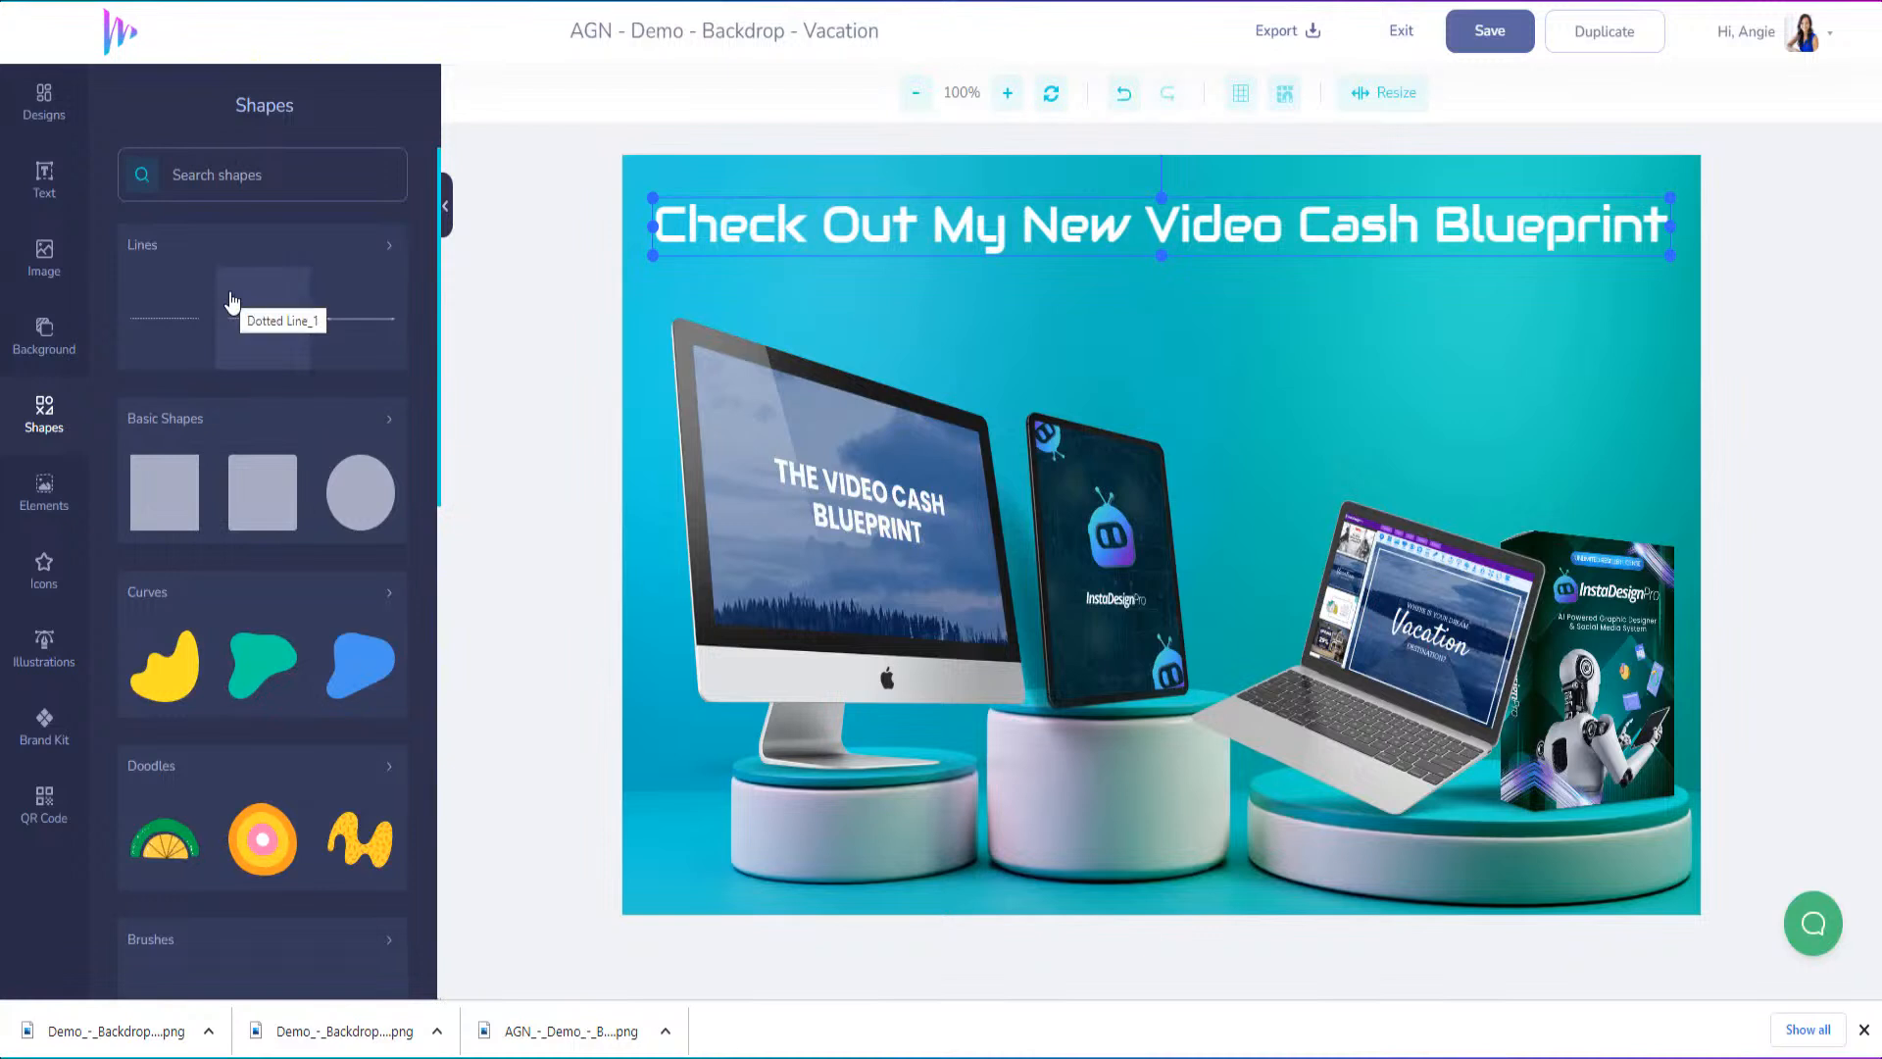
Add the light blue triangle with striped circle from the abstract shapes, enlarged in the design's upper-right corner
scroll(227, 625, "down", 3)
scroll(227, 625, "down", 2)
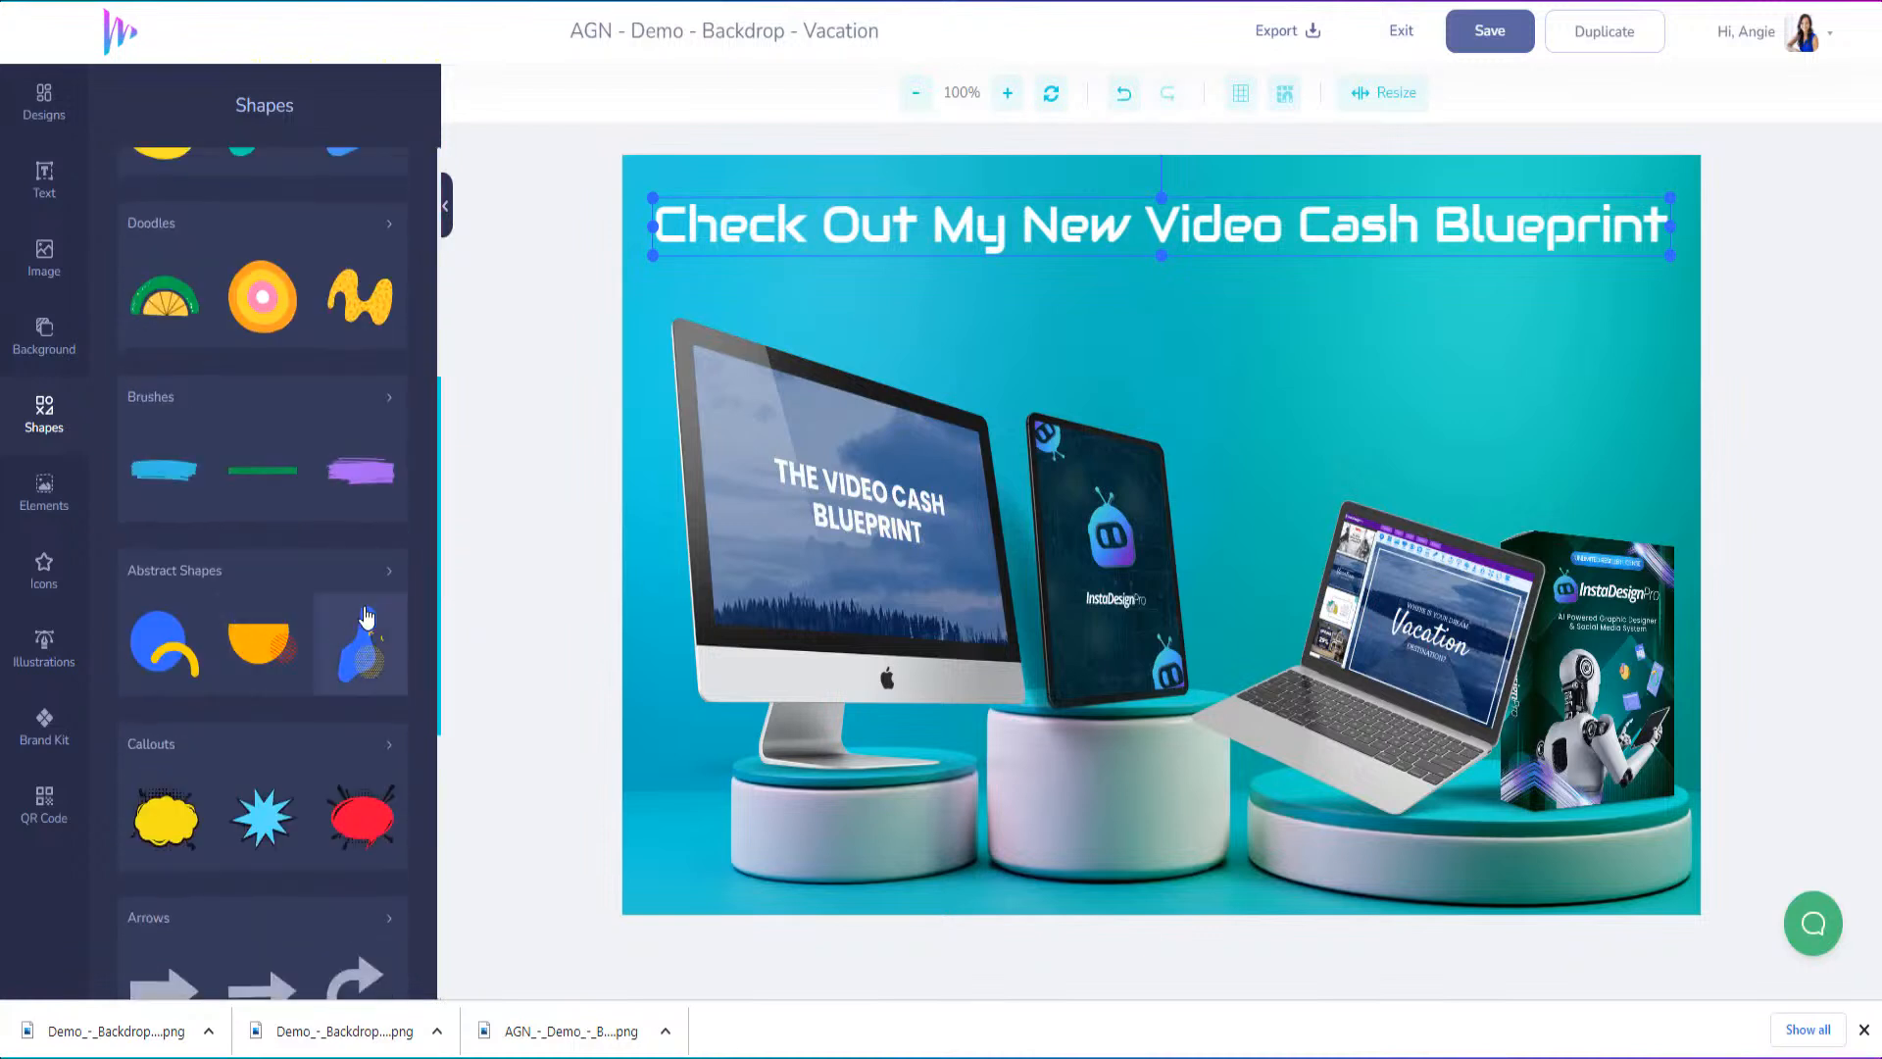
left_click(388, 580)
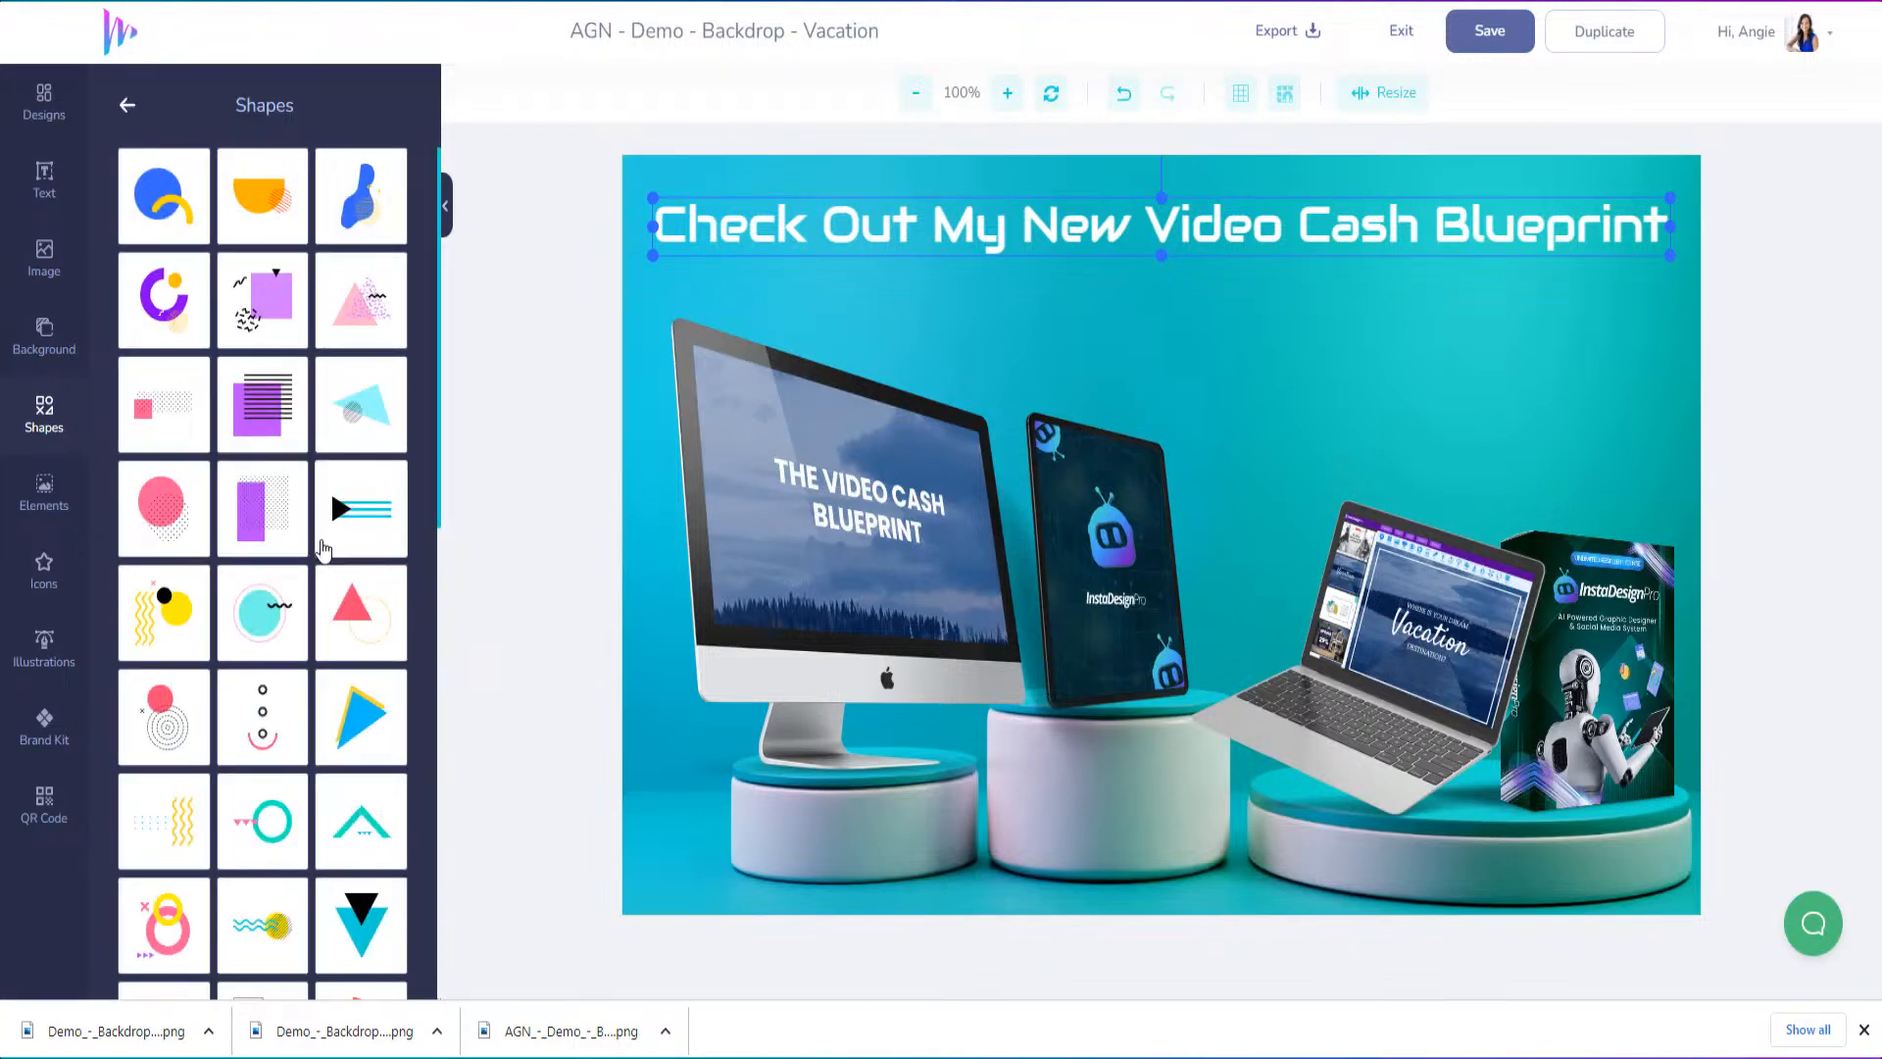
left_click(376, 418)
left_click_drag(1142, 559, 1216, 491)
left_click_drag(1502, 388, 1668, 233)
Send the light blue triangle shape behind the headline and move it down to the design's right edge
right_click(1668, 234)
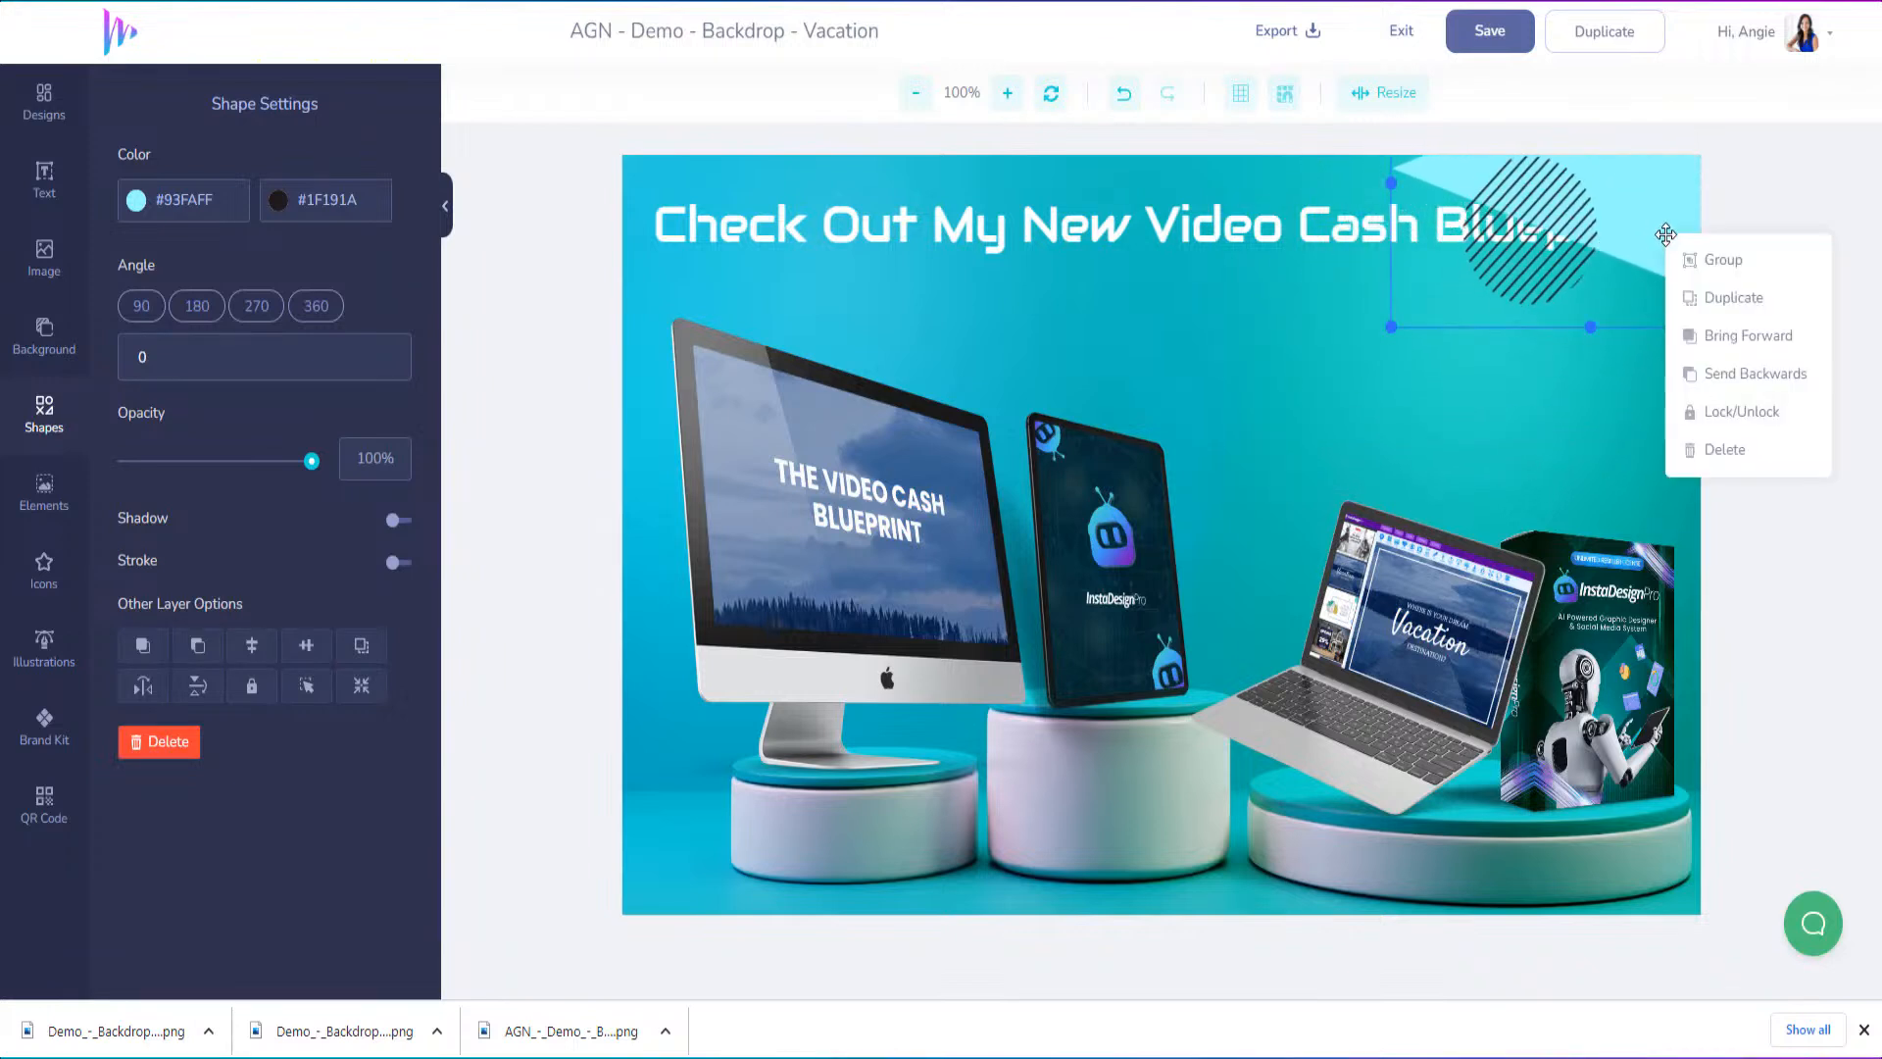
left_click(1746, 371)
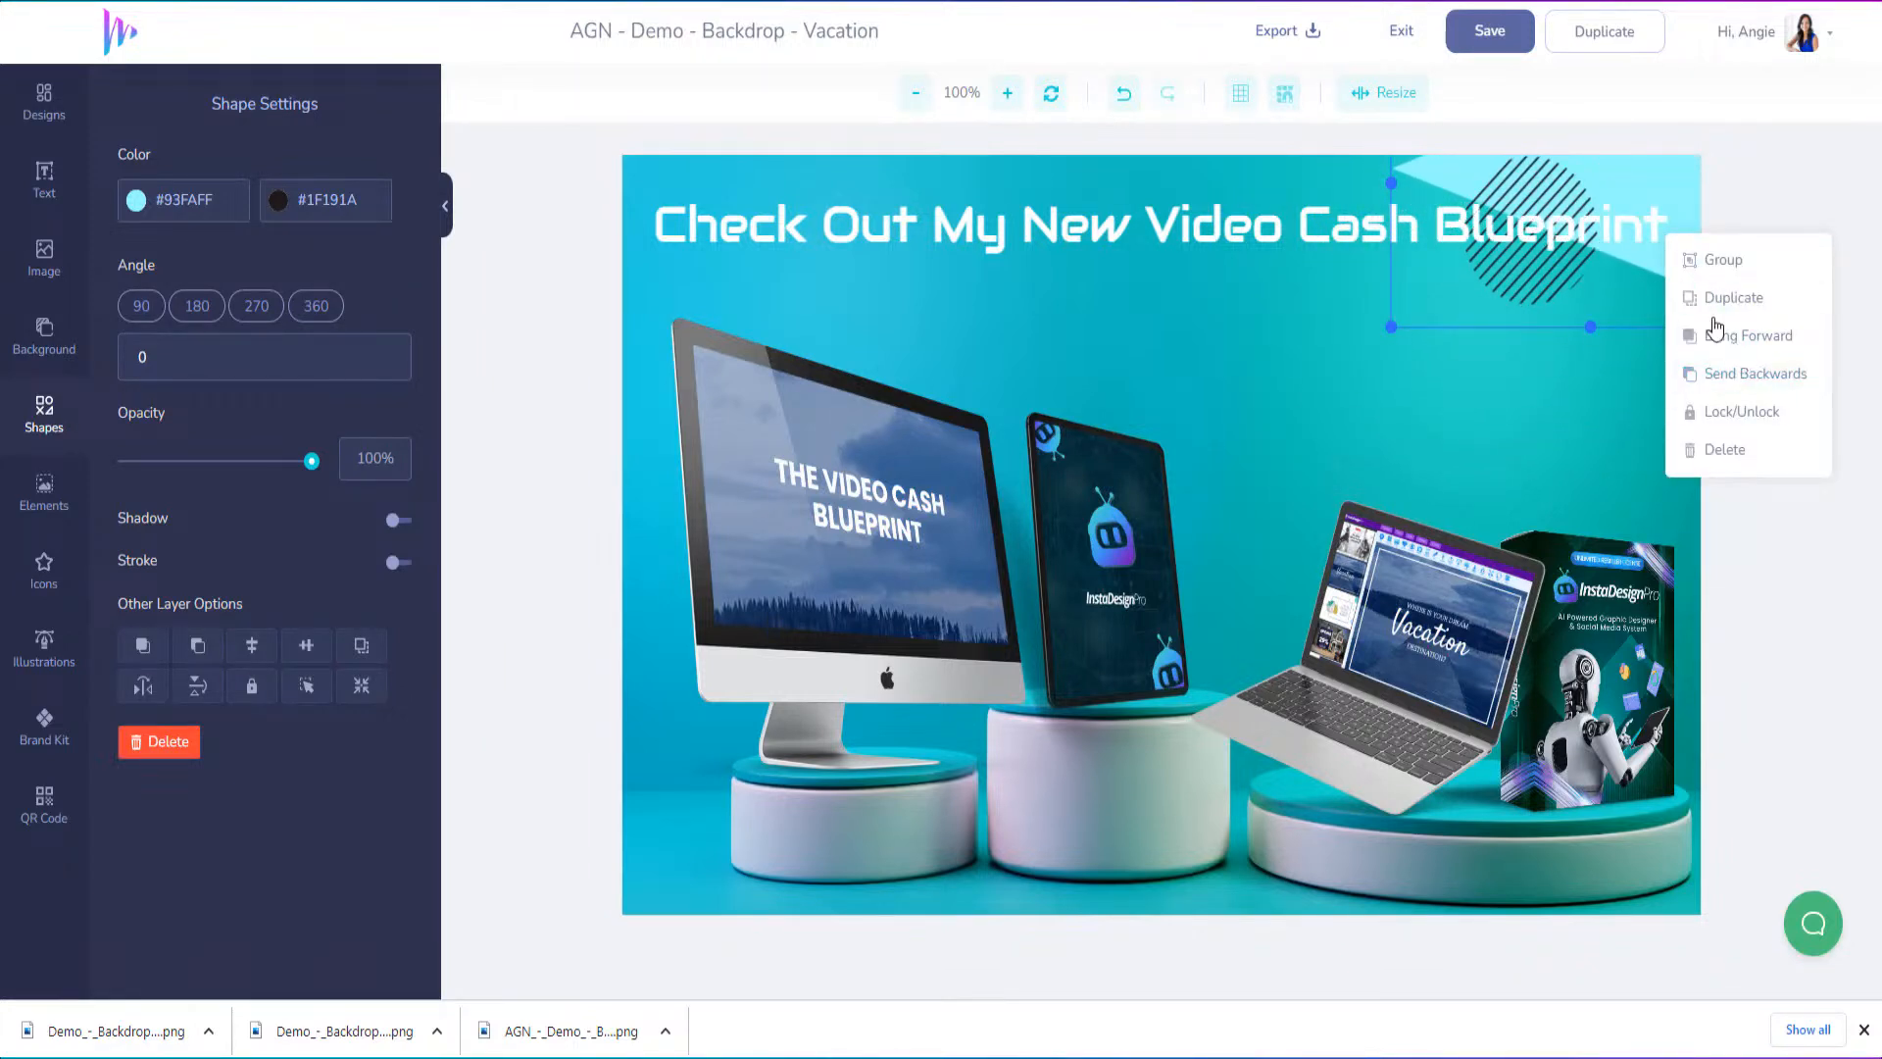
left_click_drag(1599, 175, 1733, 361)
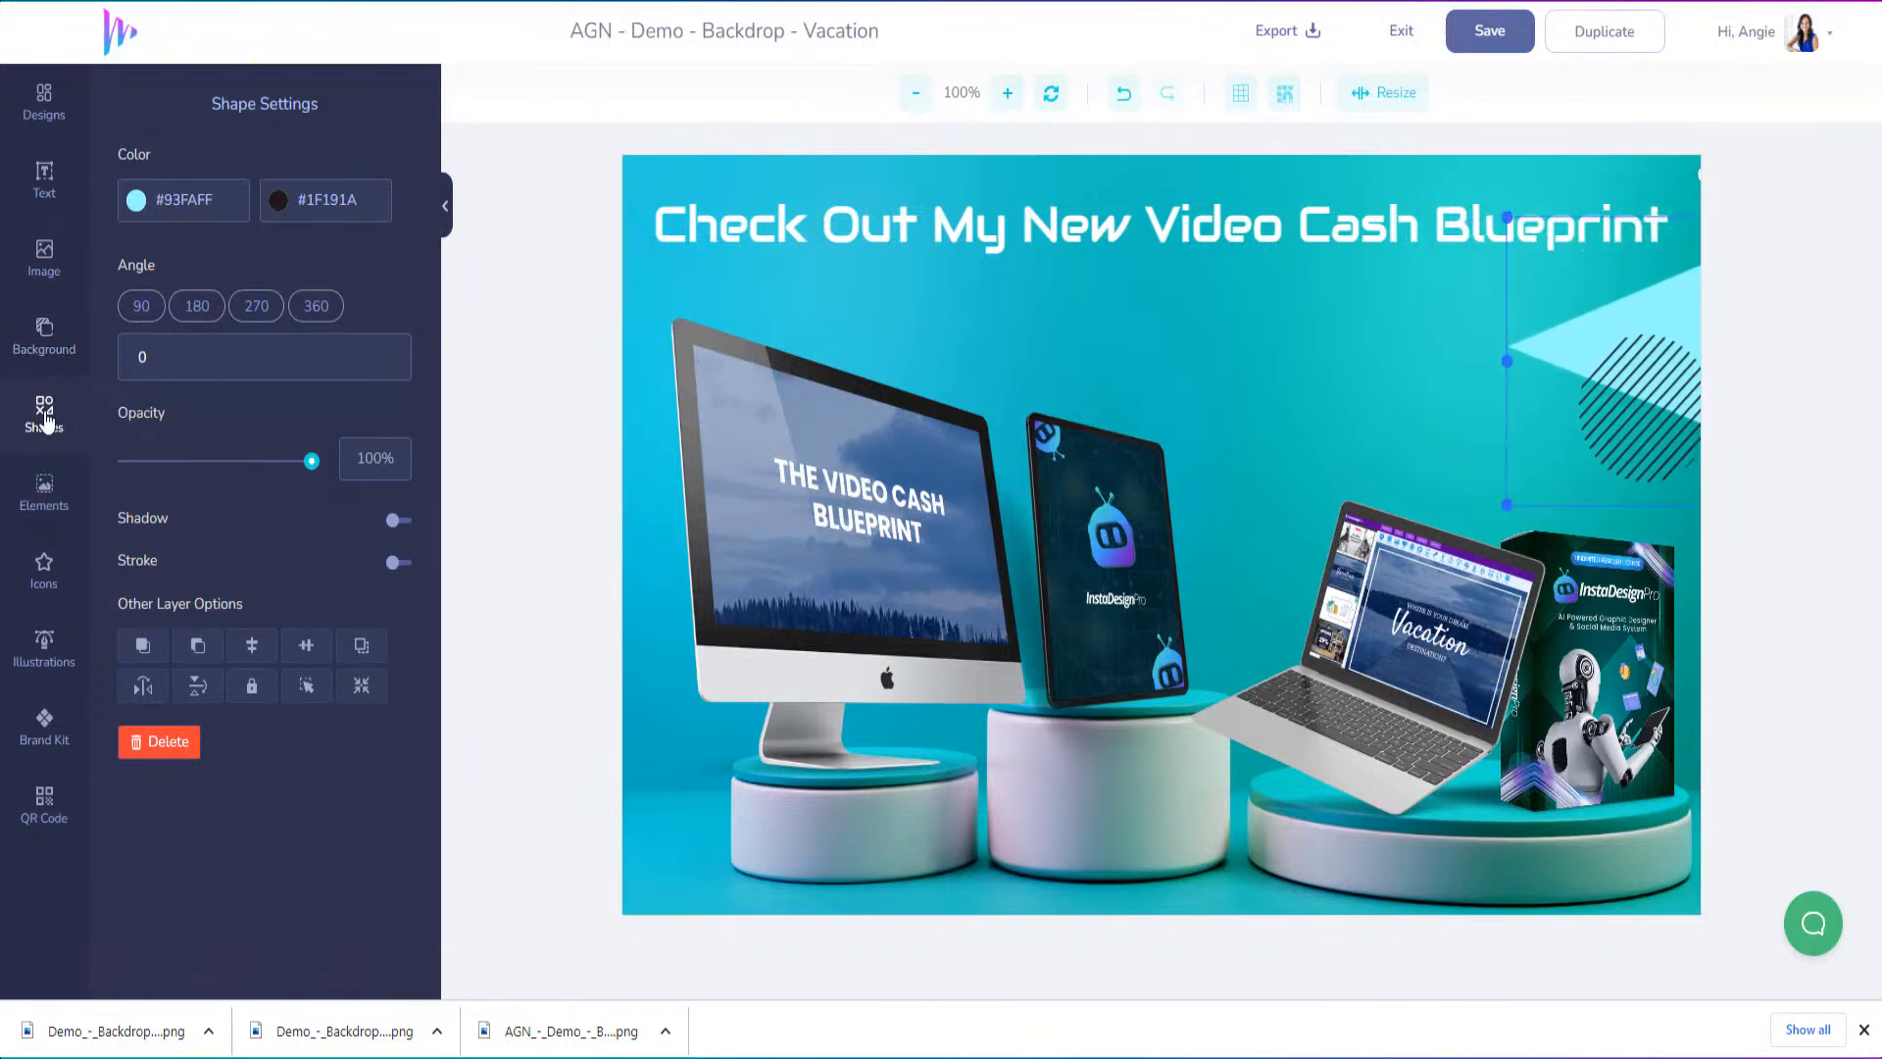
left_click(44, 413)
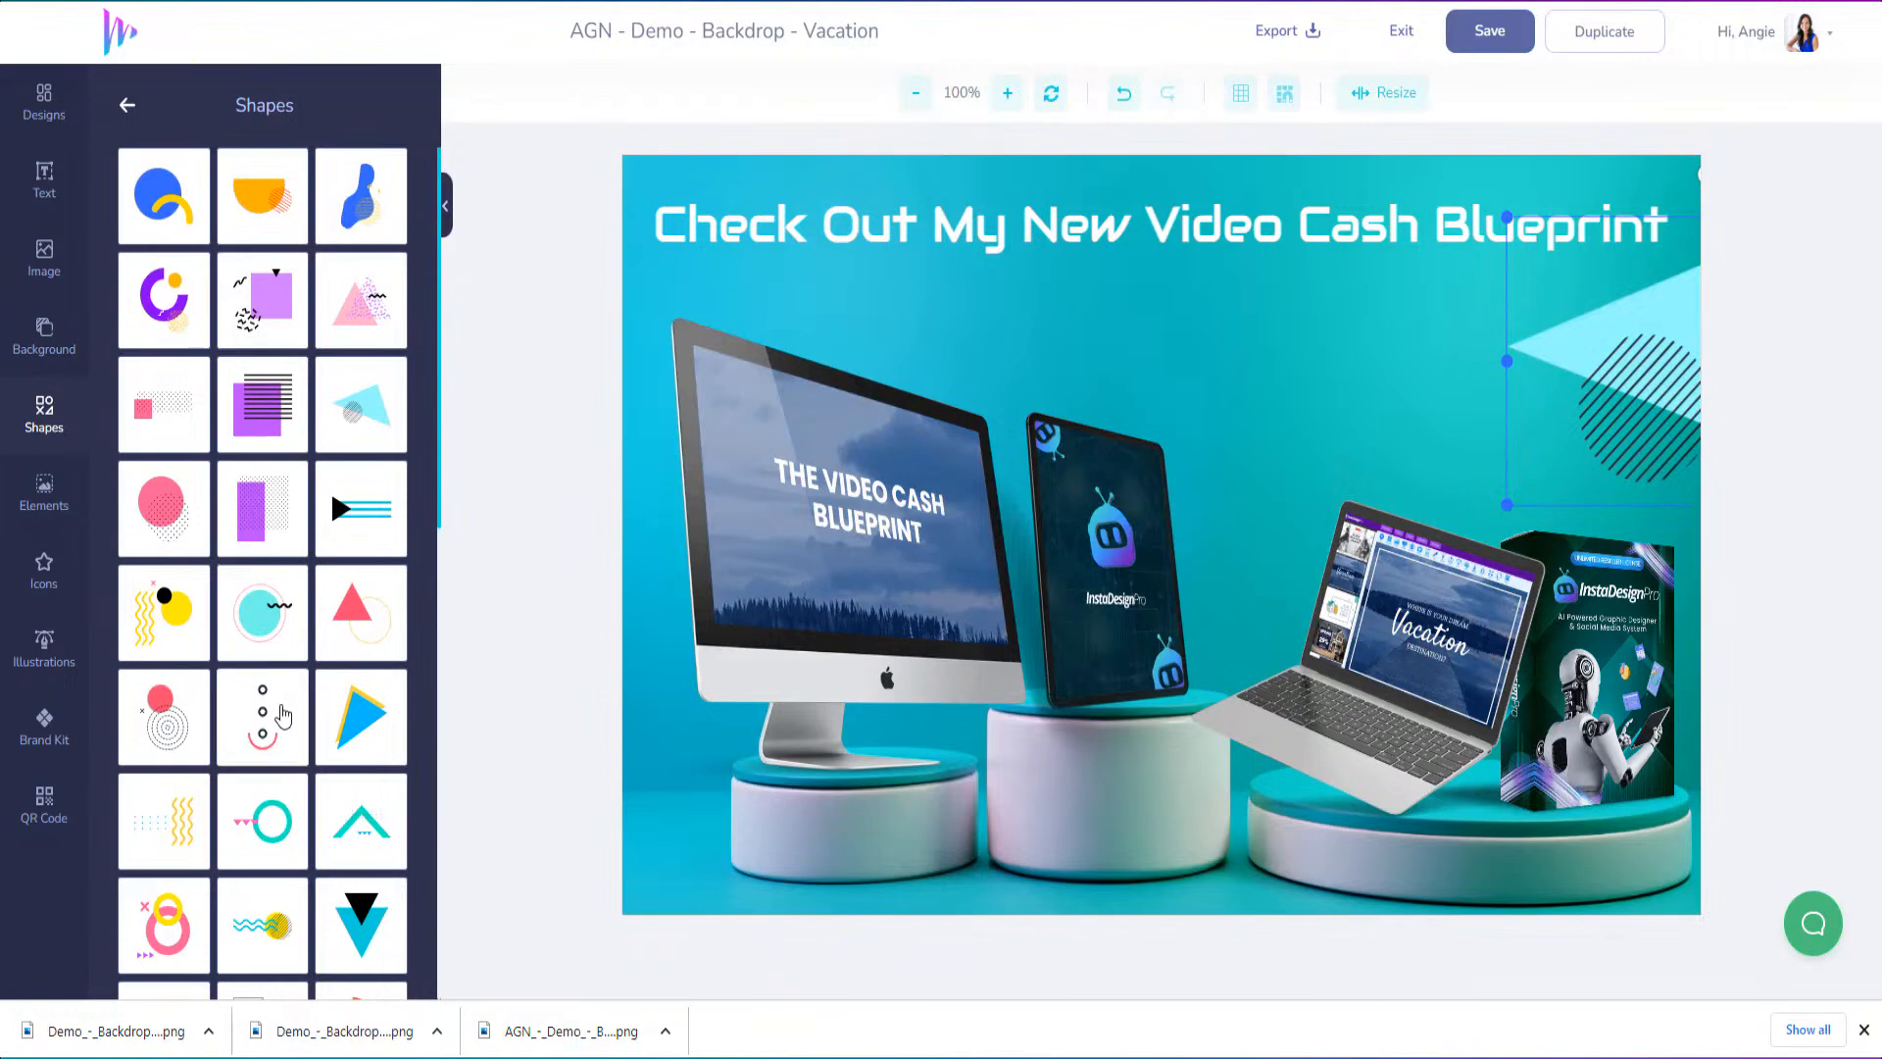
scroll(286, 676, "down", 3)
left_click(273, 493)
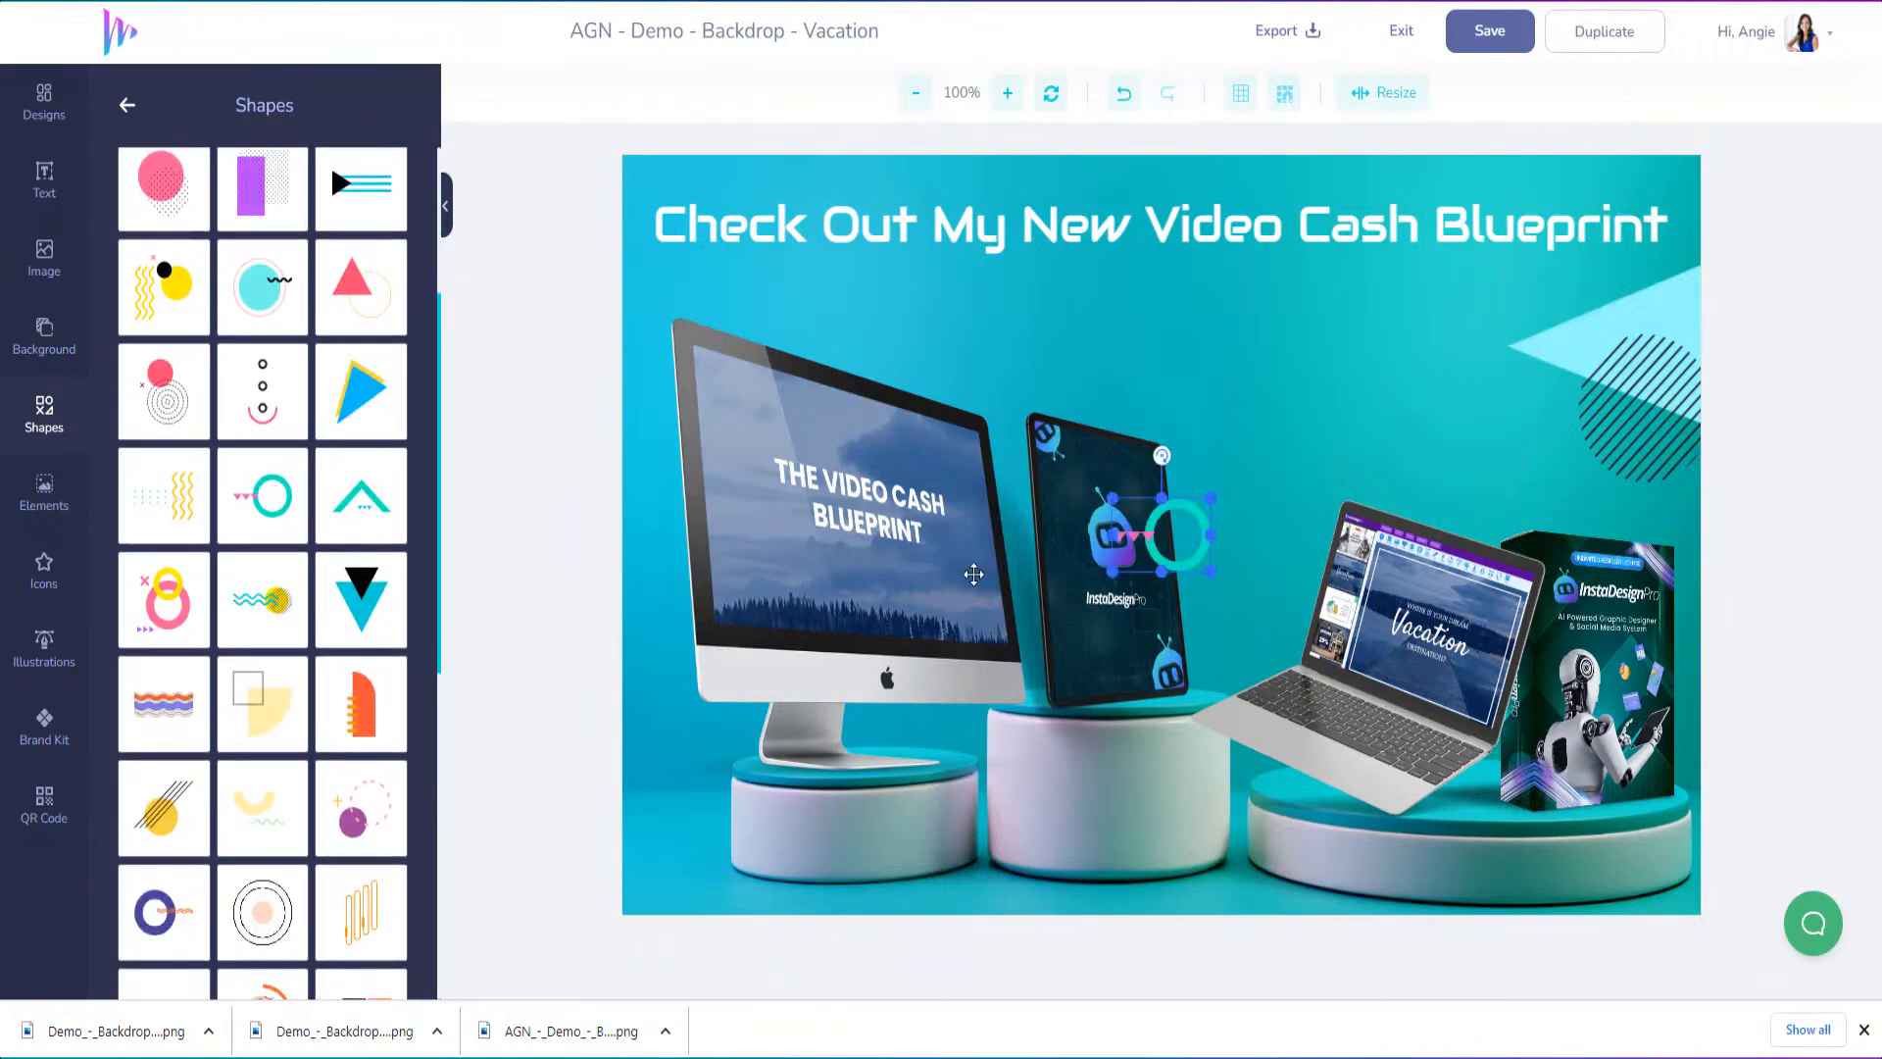
key("Delete")
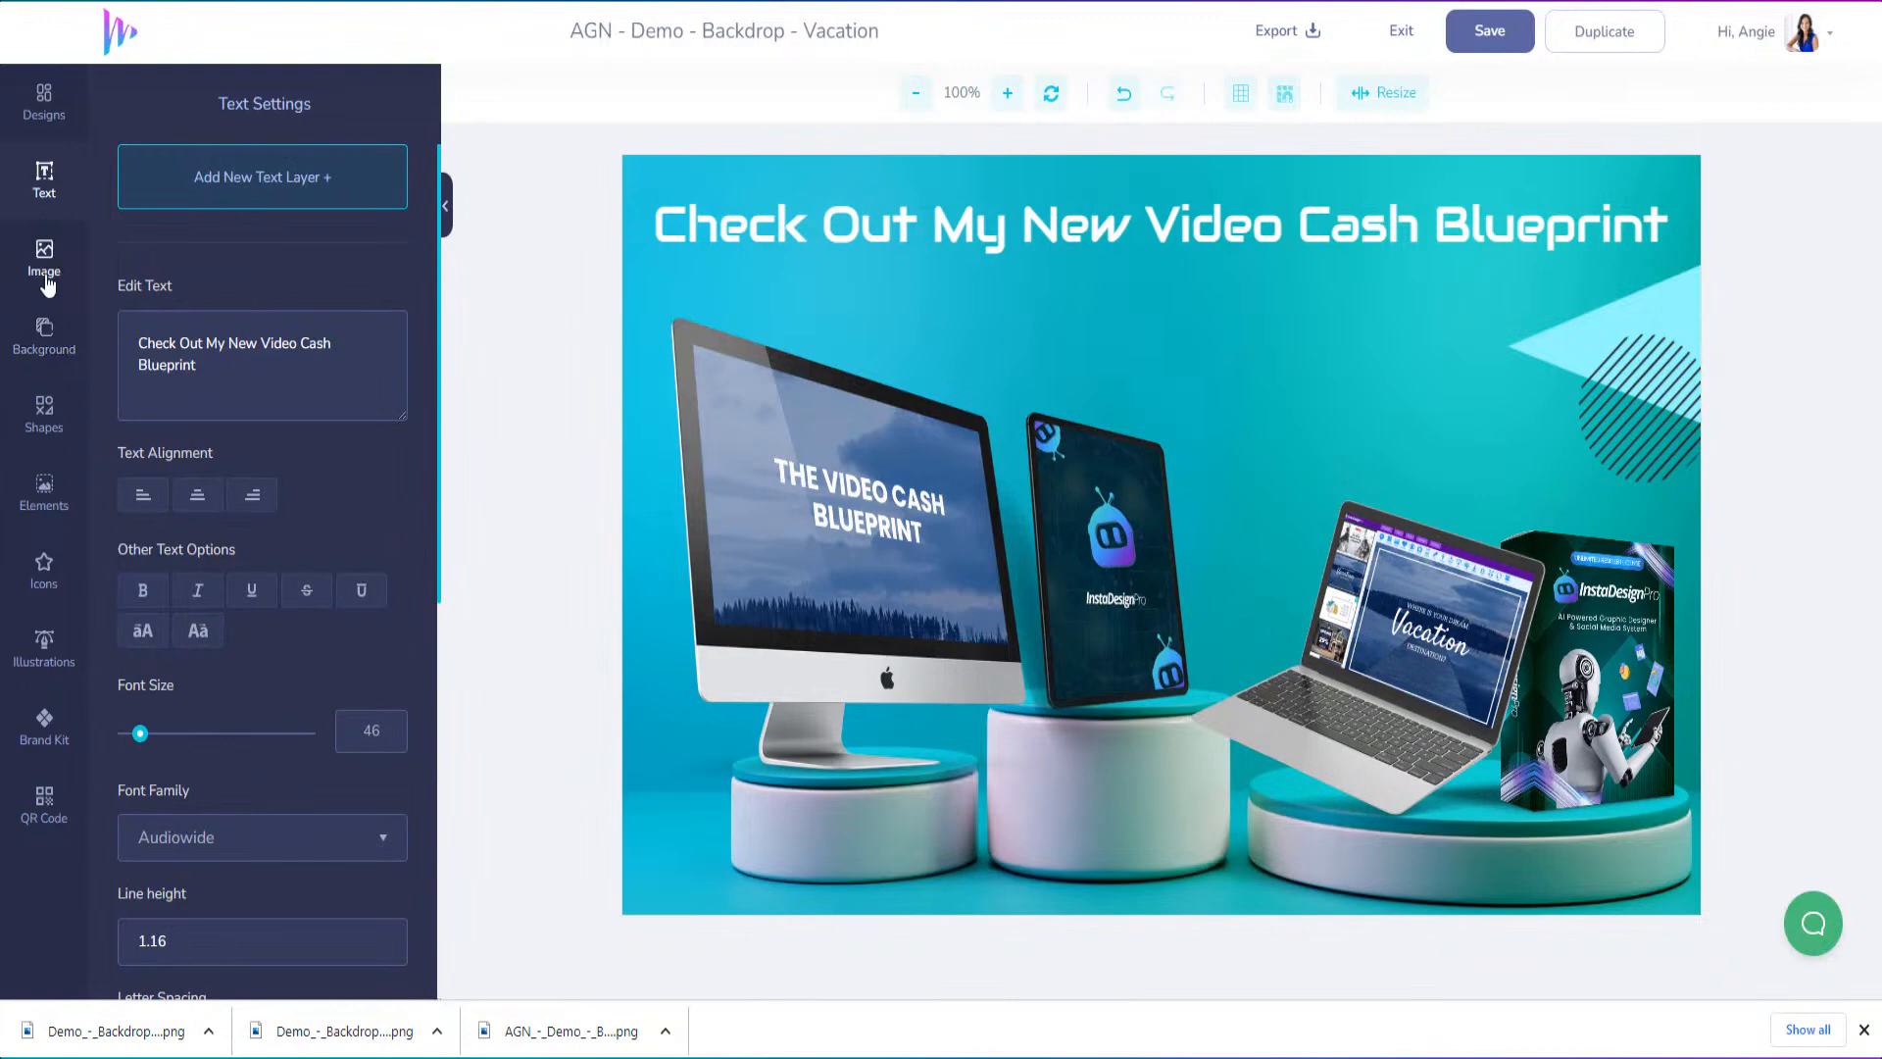
Add the overlapping blue and pink circles abstract shape at the design's upper-left edge and send it behind the desktop monitor
left_click(44, 417)
scroll(265, 588, "down", 7)
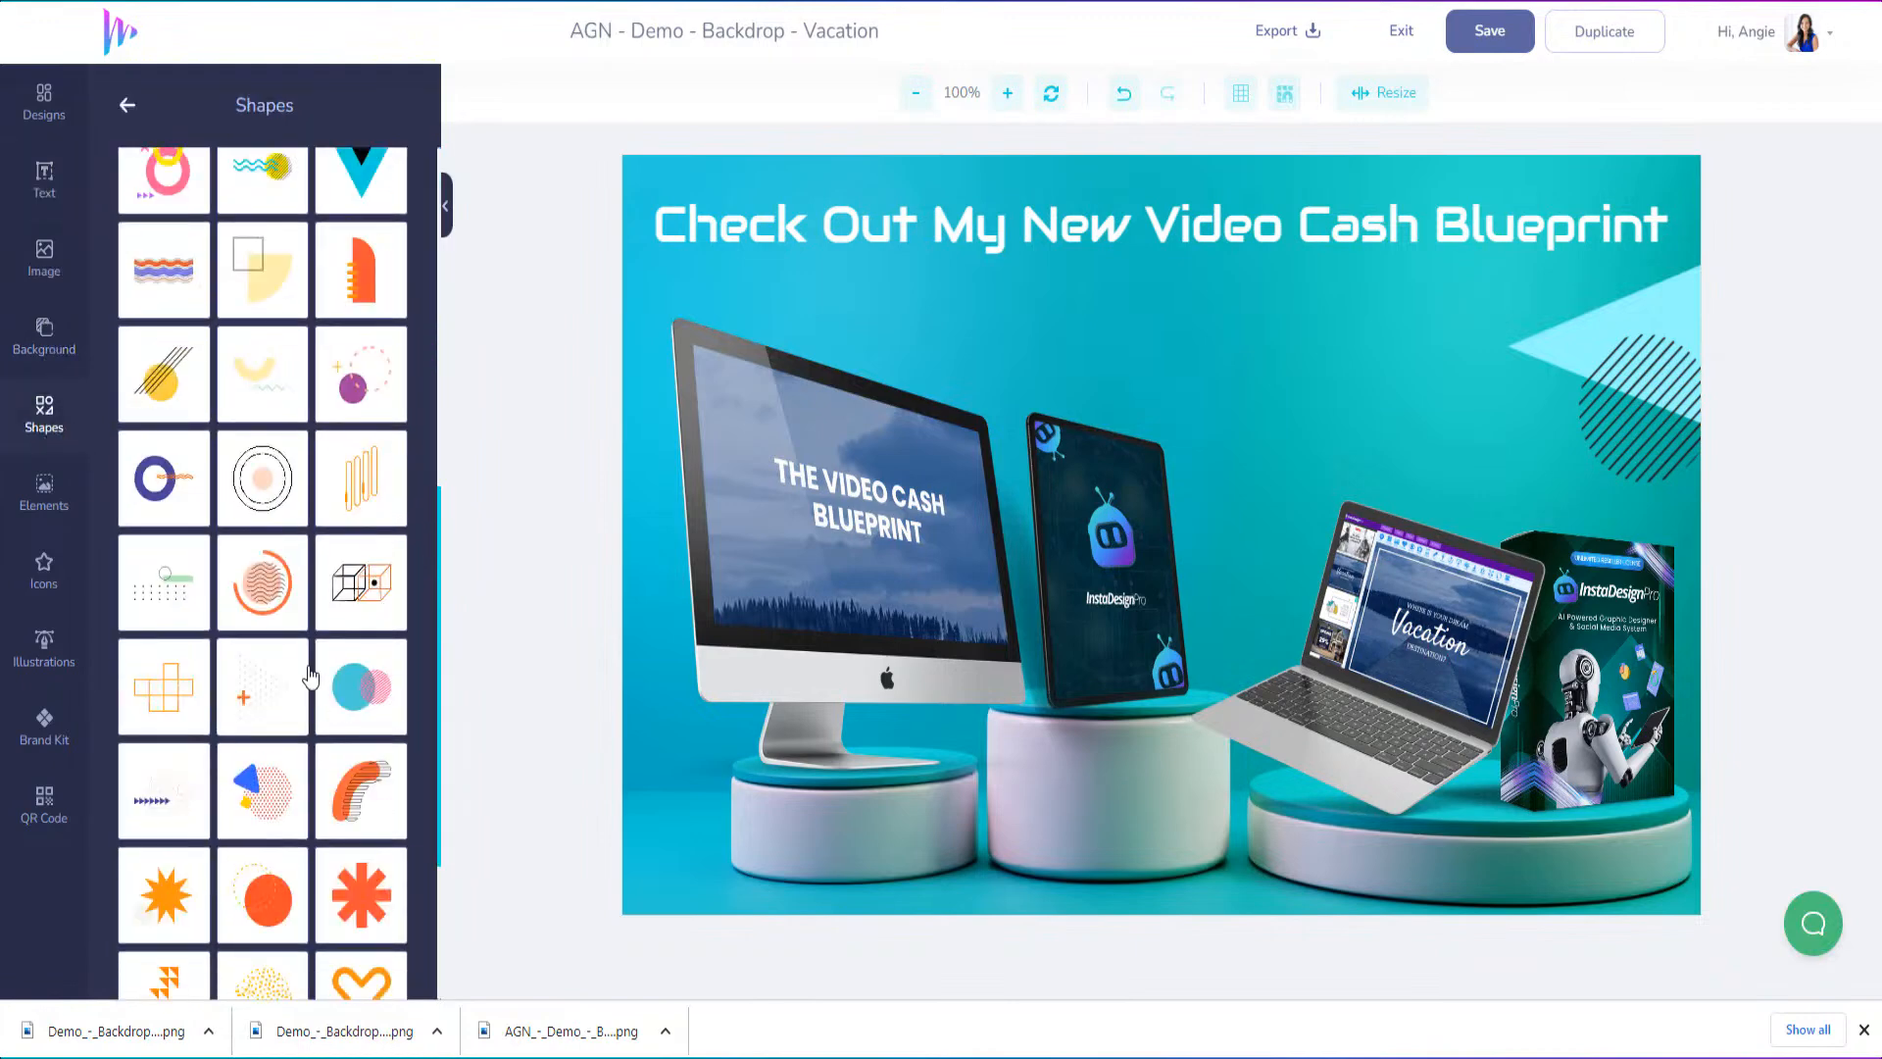
left_click(362, 400)
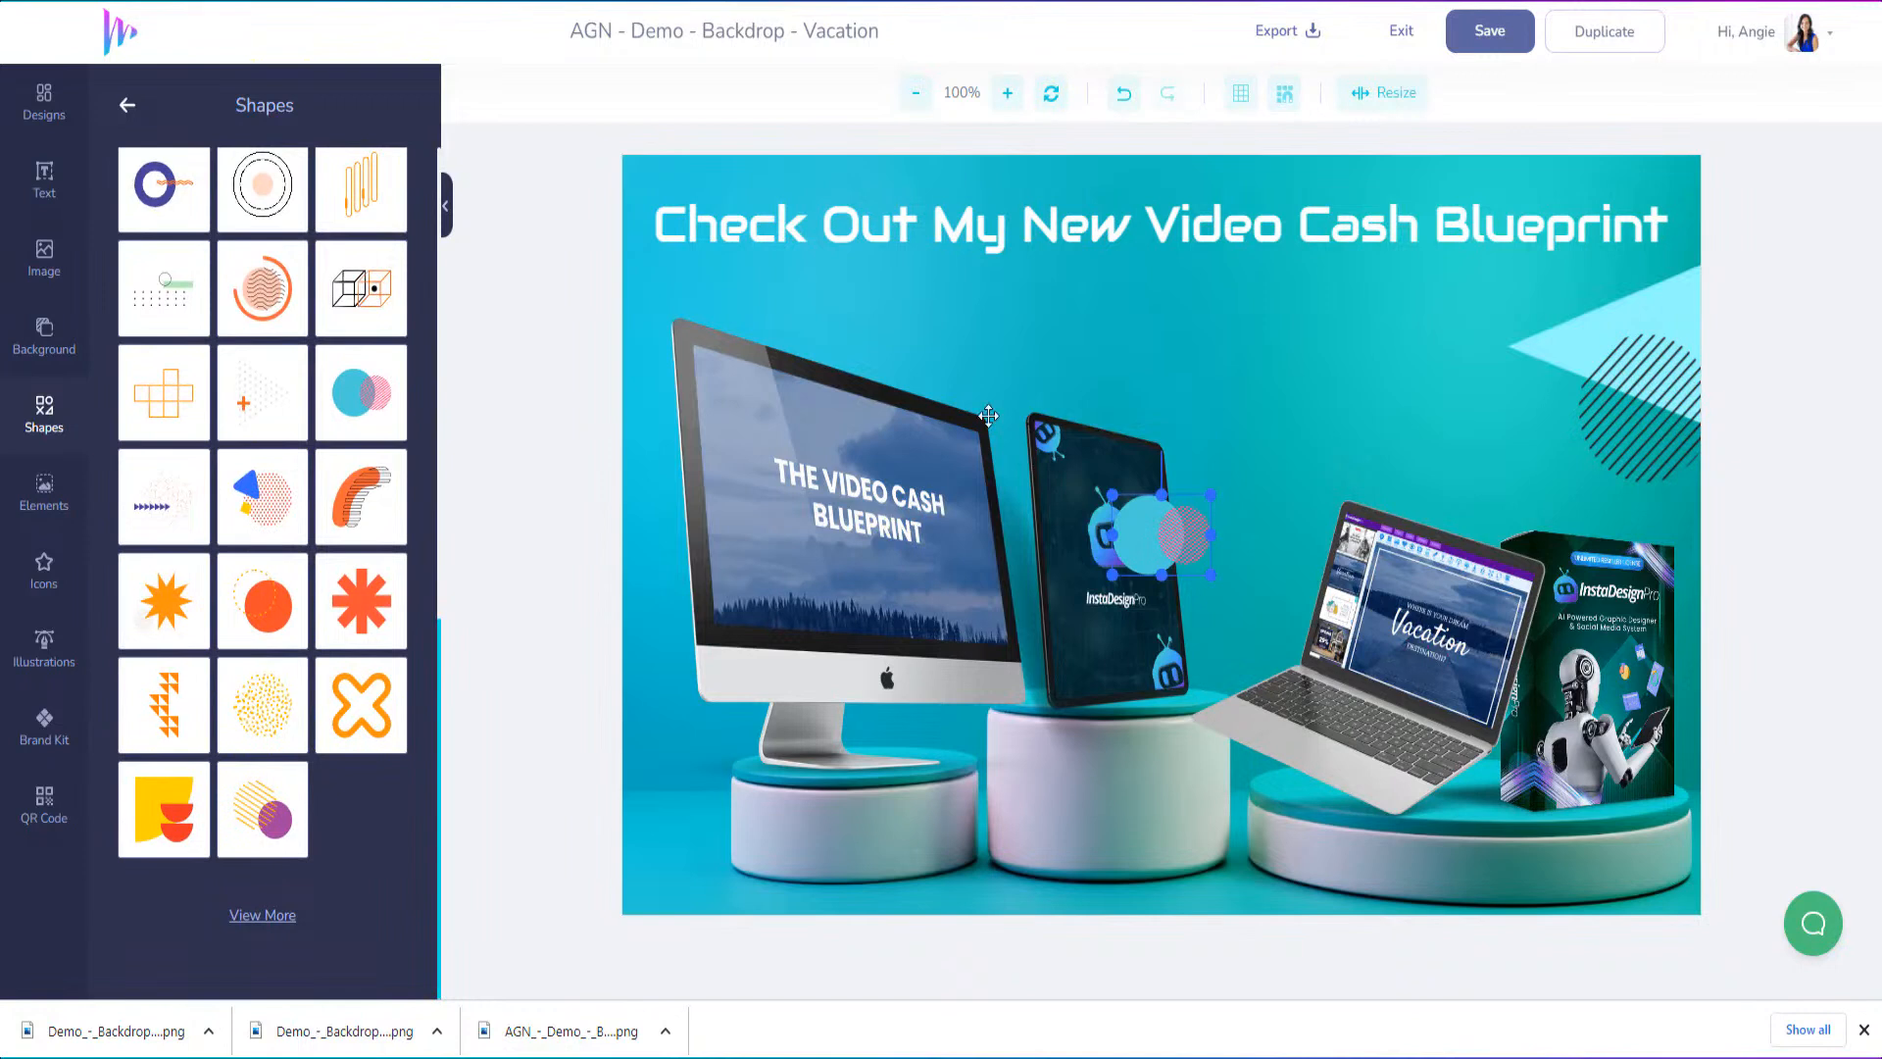
left_click_drag(1162, 534, 674, 301)
right_click(672, 299)
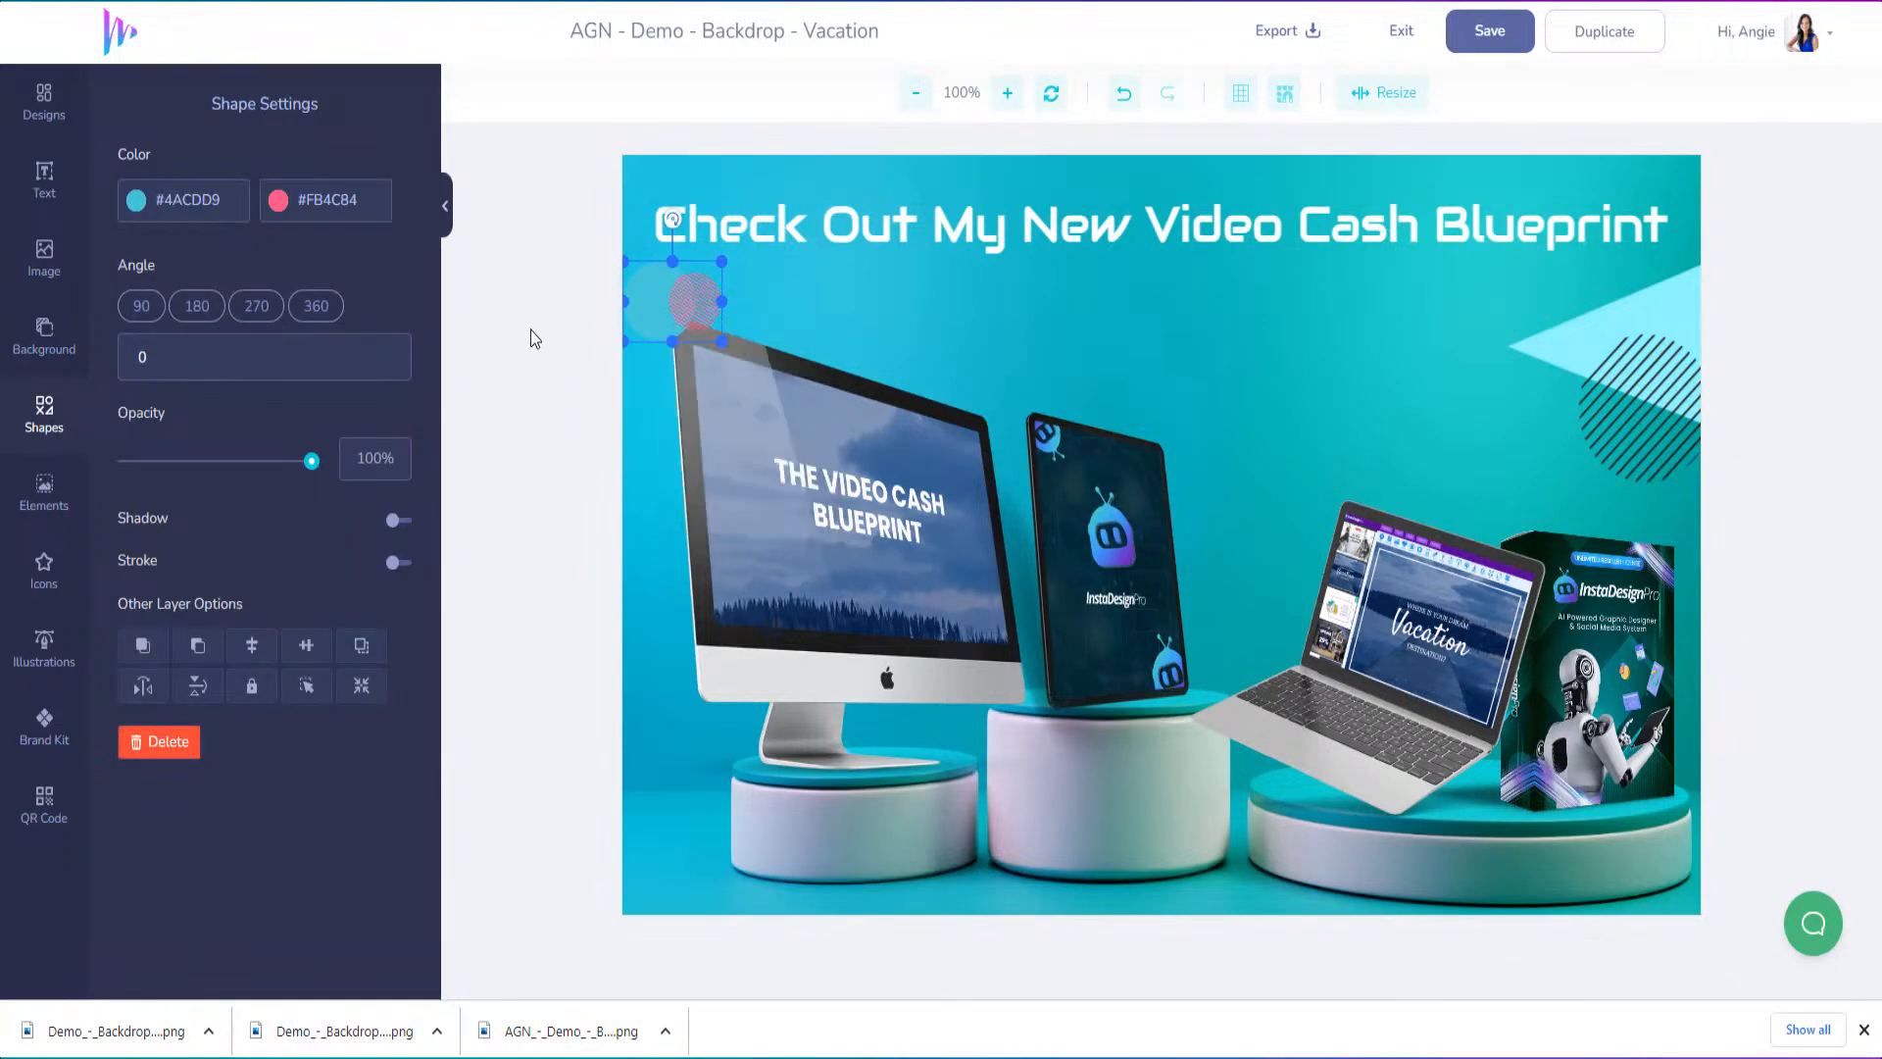
right_click(699, 312)
Enlarge the overlapping circles shape and shift it up and left so it sits behind the headline and monitor
left_click_drag(719, 343, 918, 504)
mouse_move(878, 364)
left_mouse_down()
mouse_move(838, 343)
mouse_move(851, 381)
mouse_move(875, 367)
left_mouse_up()
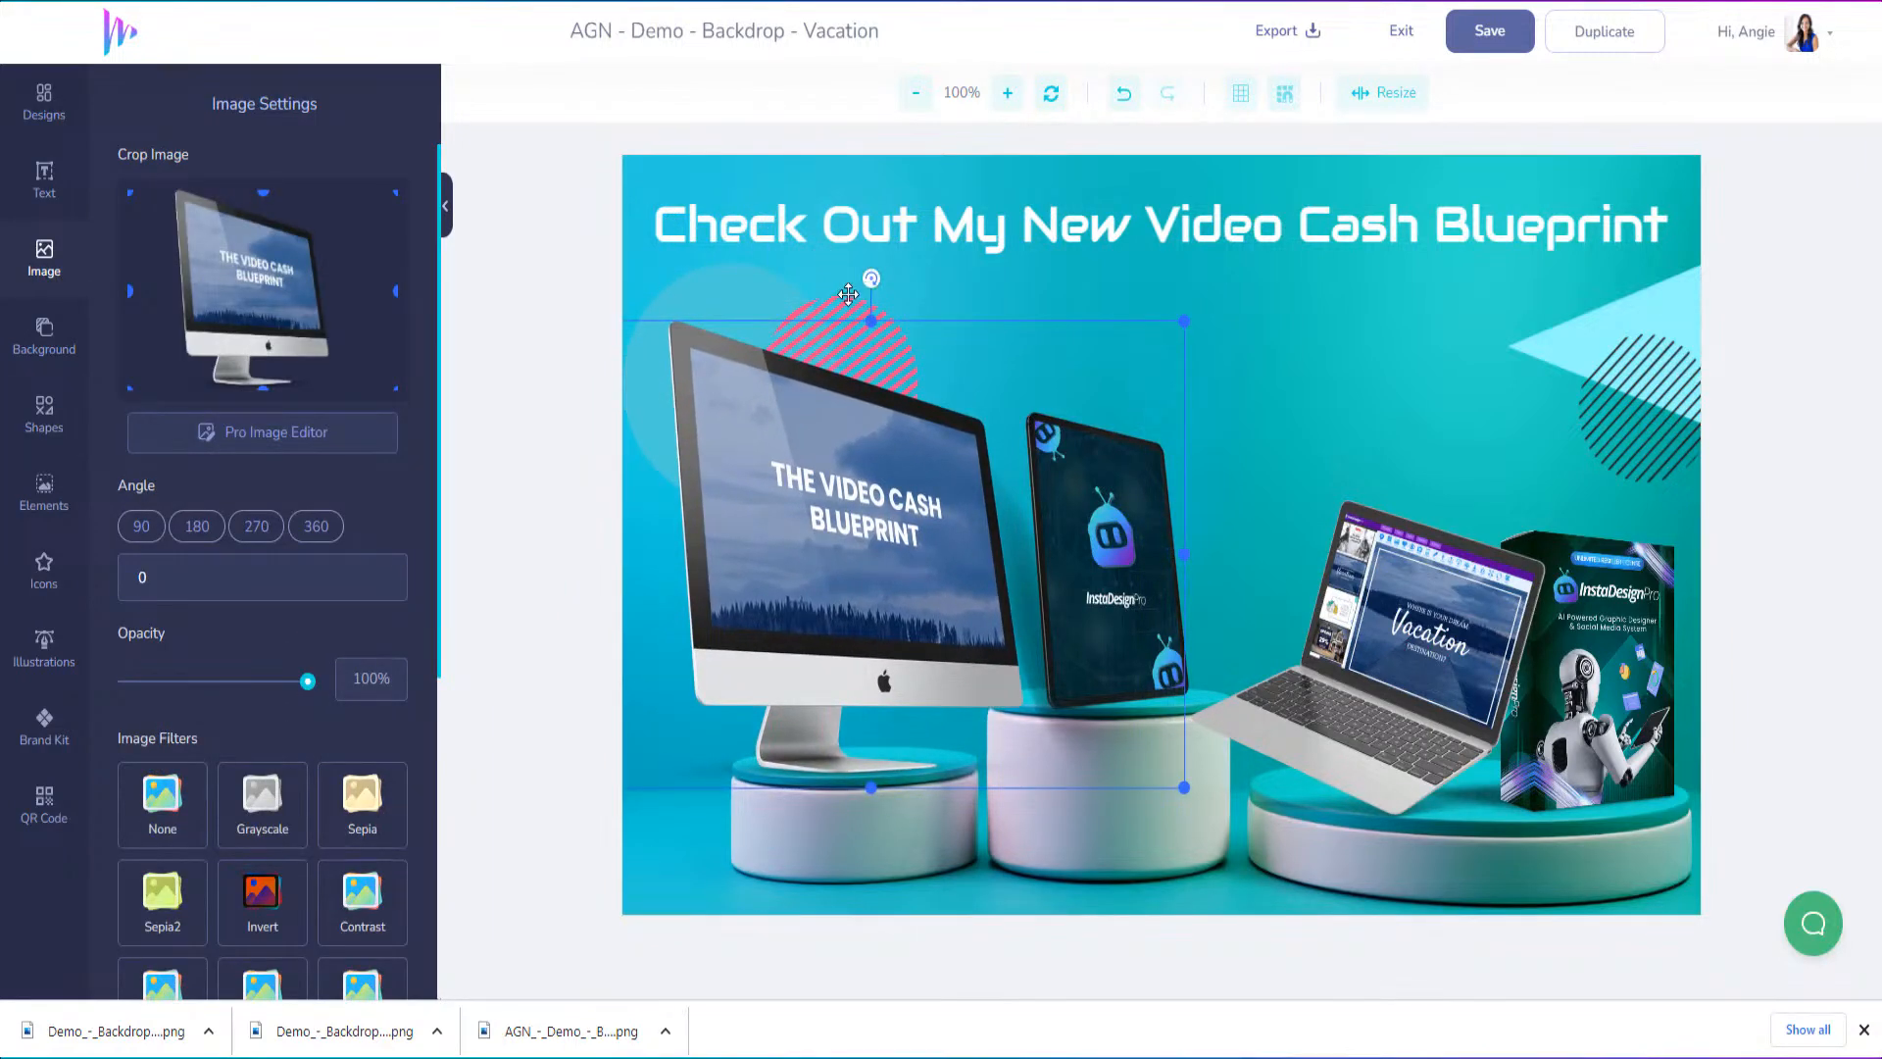
left_click_drag(848, 294, 766, 223)
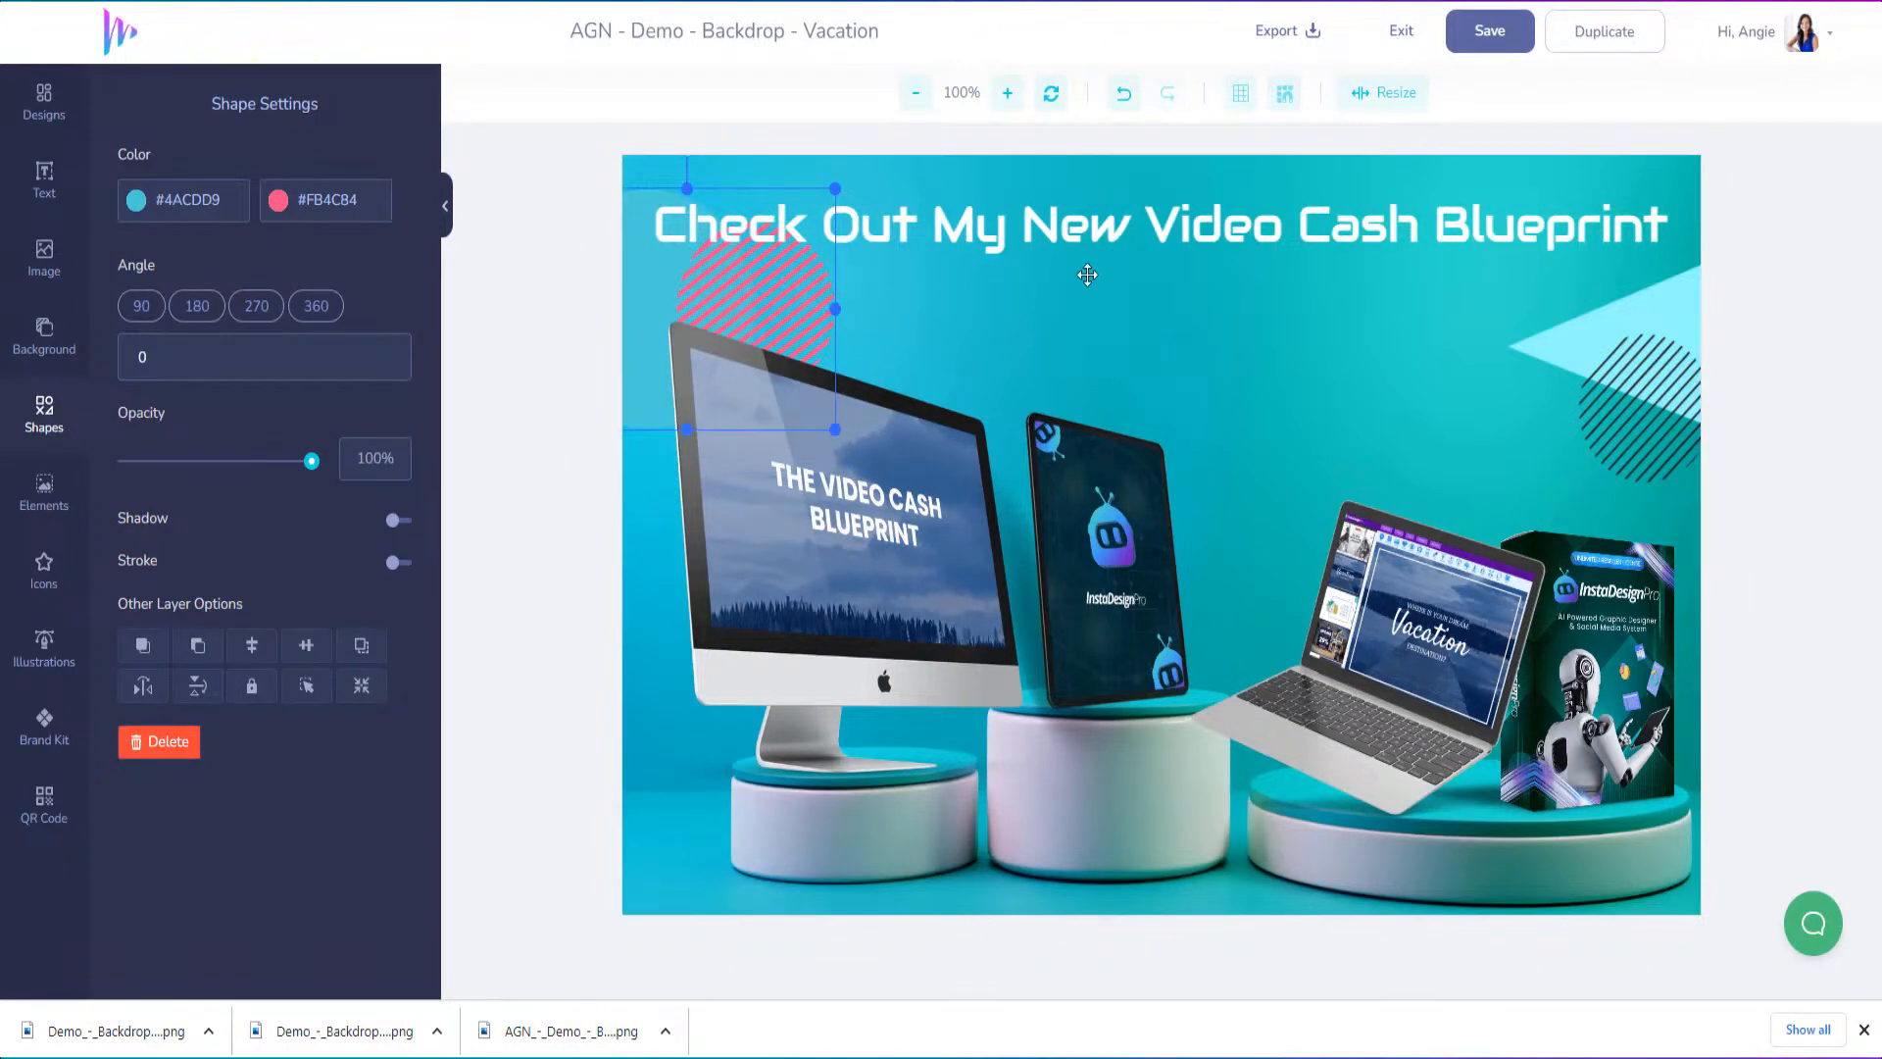
Add a new text layer reading "CLICK TO LEARN MORE" and position it centred just beneath the headline
left_click(45, 179)
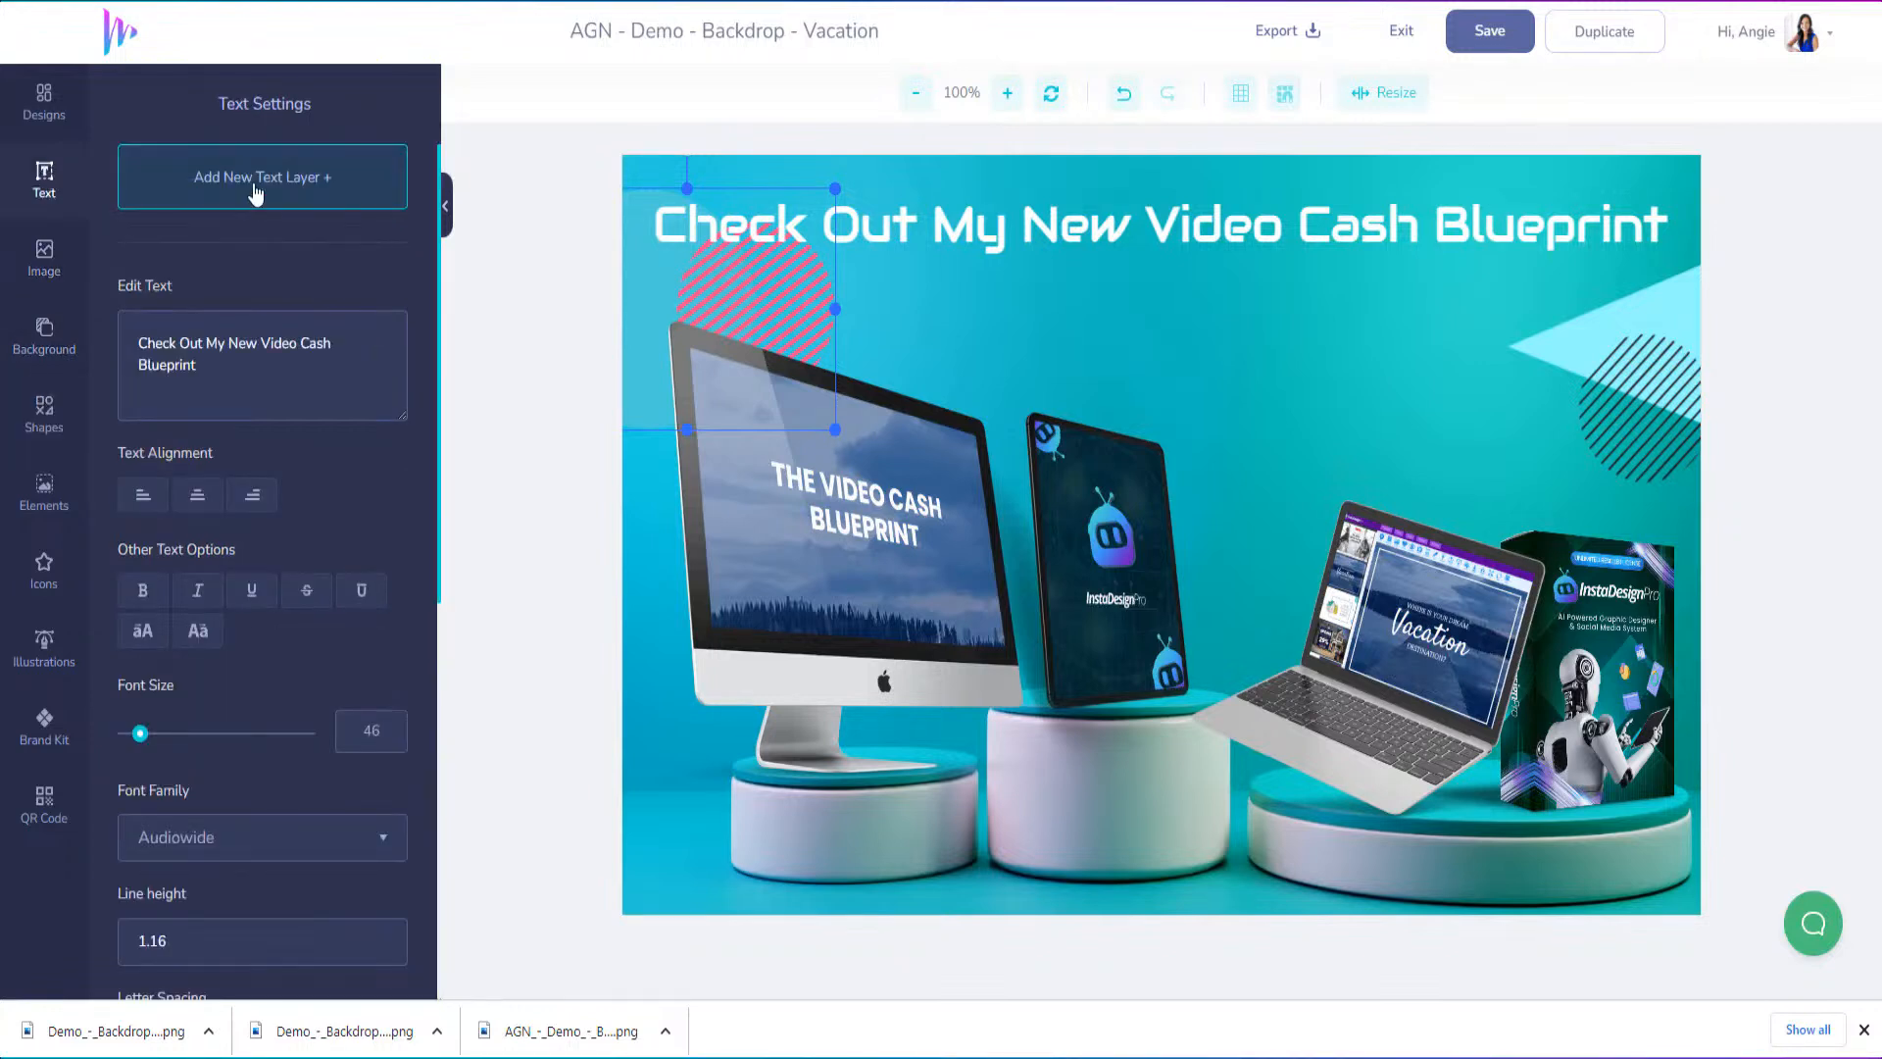
left_click(219, 210)
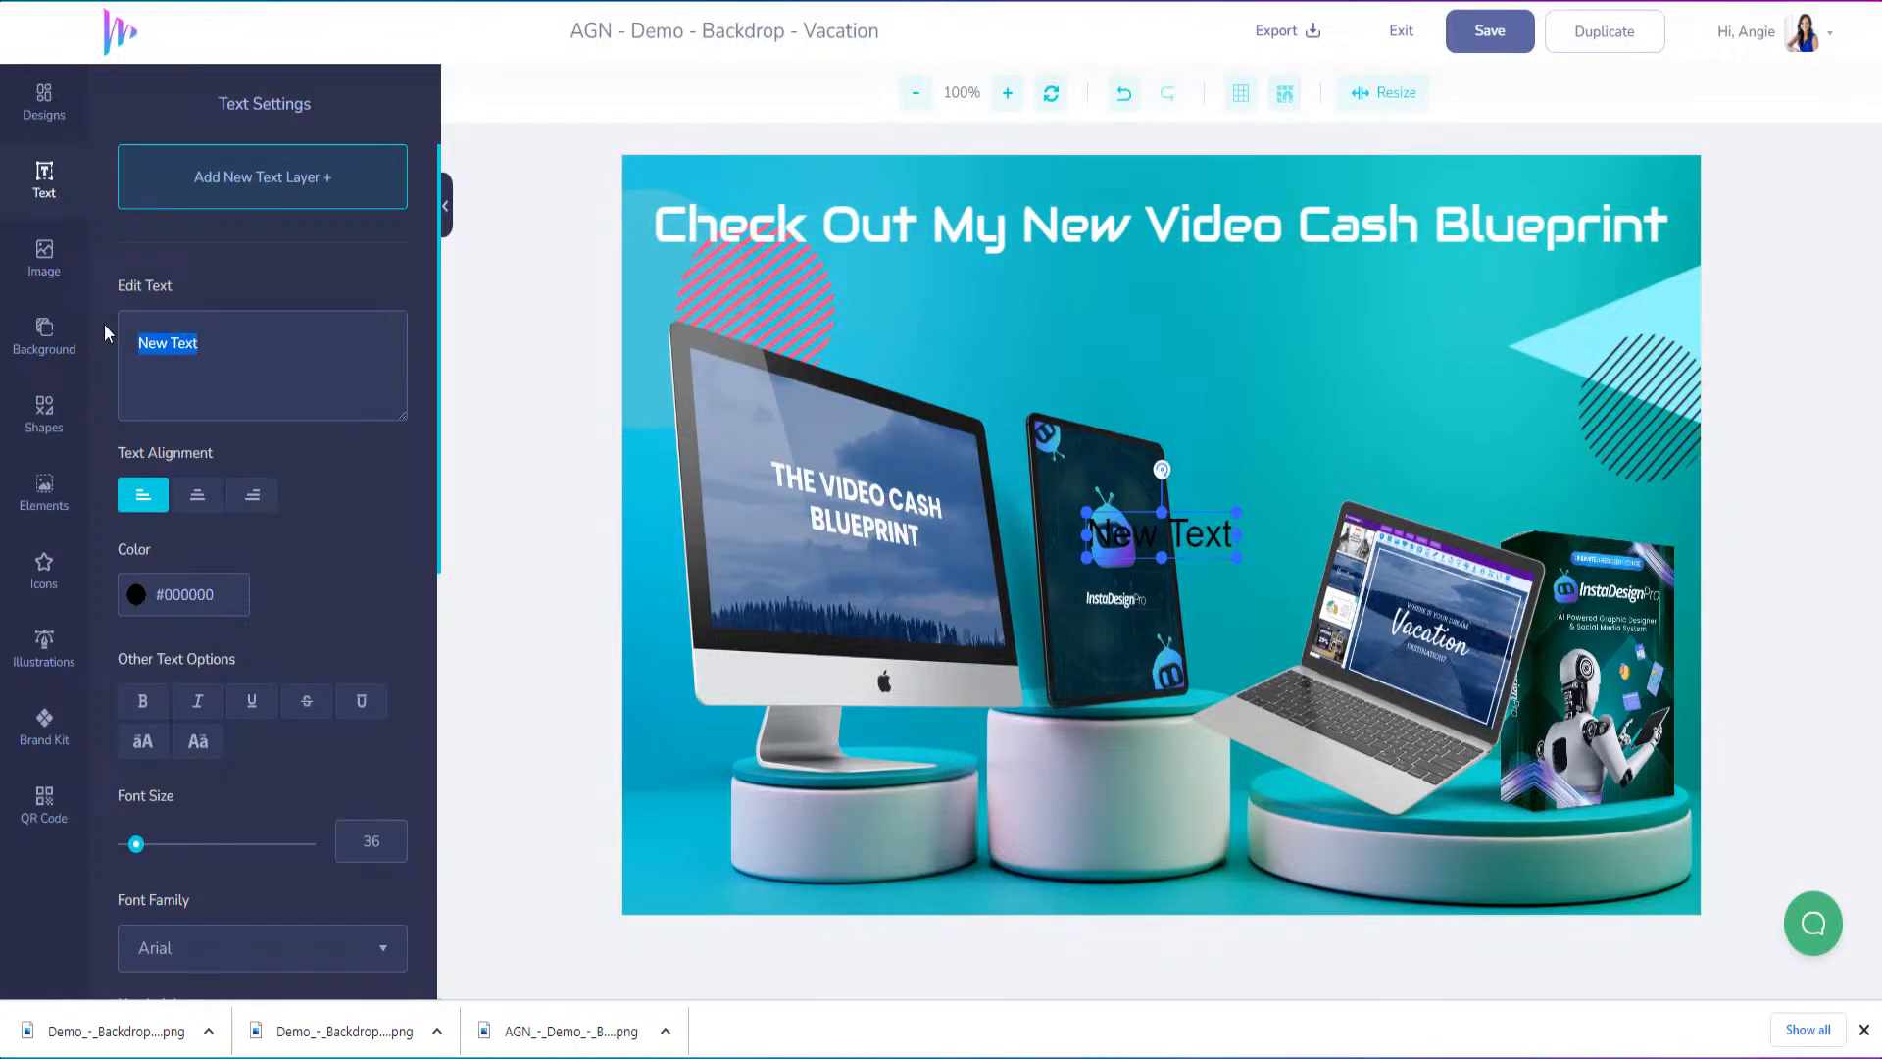
type("clic")
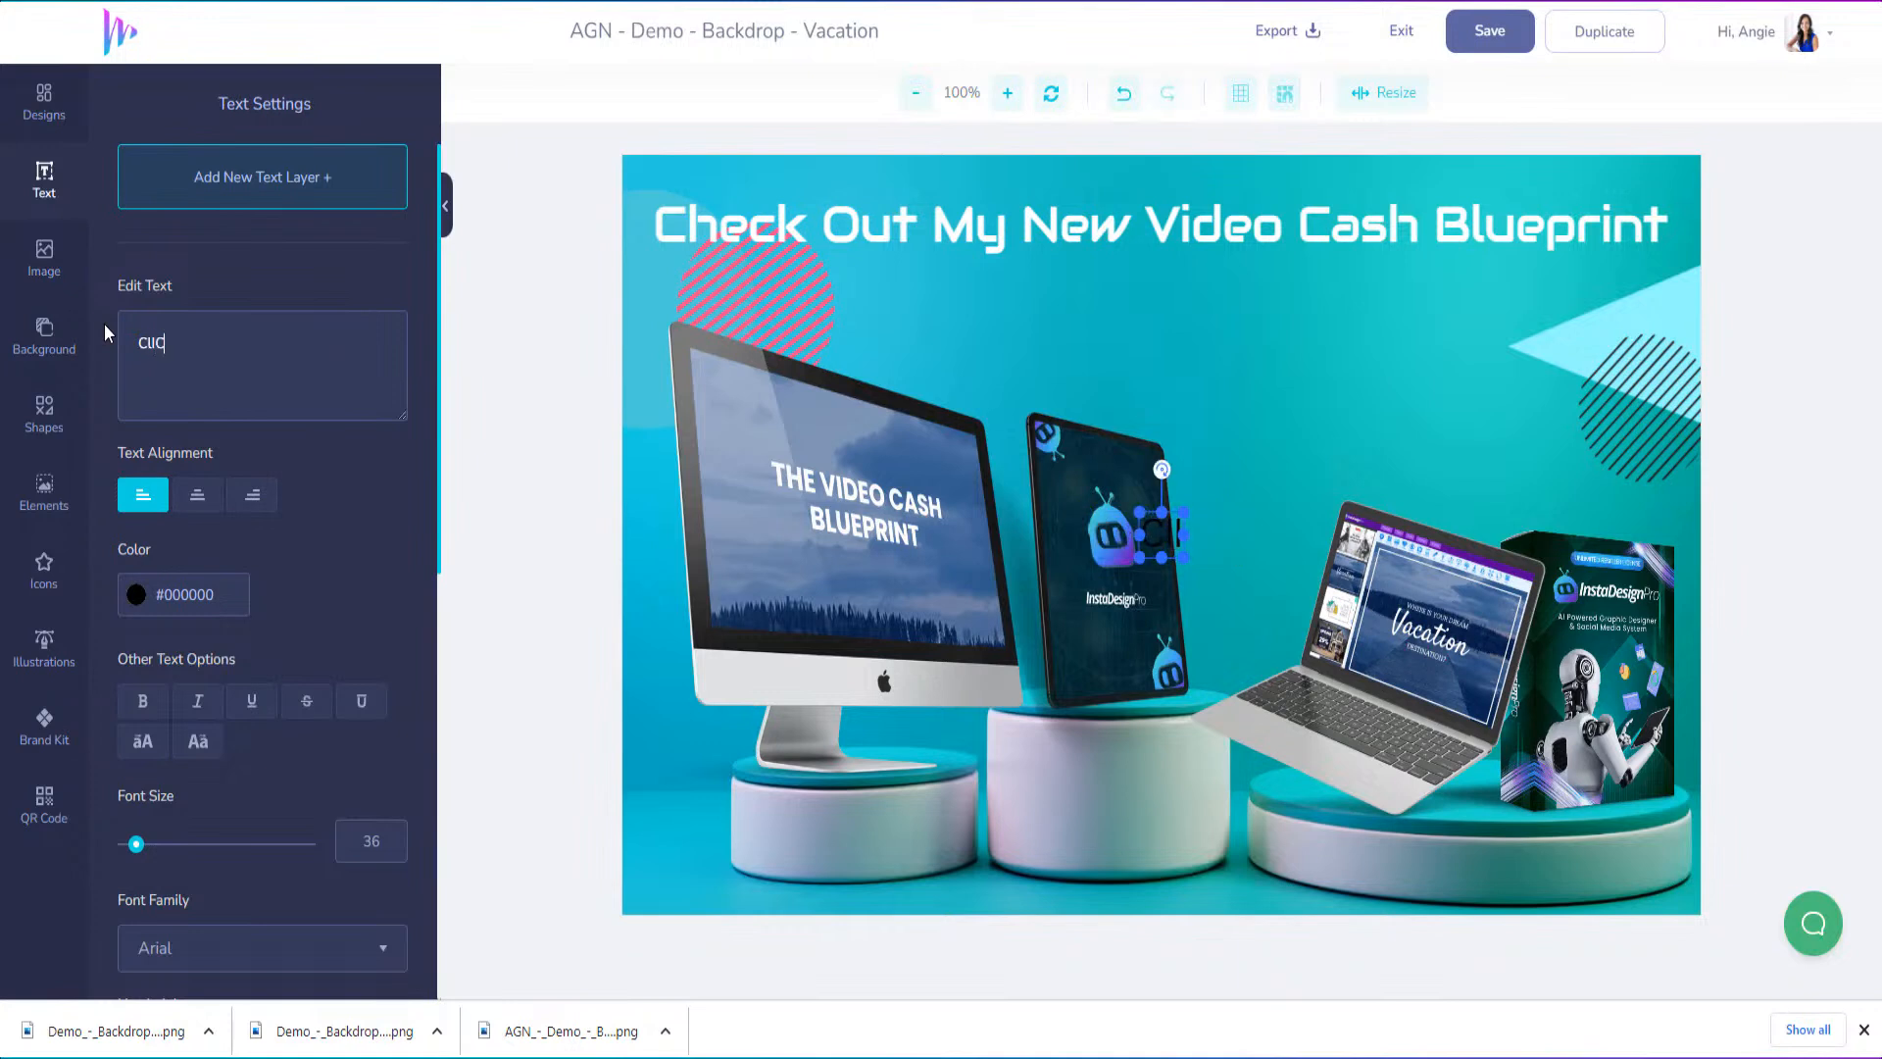
key("BackSpace")
key("BackSpace")
key("BackSpace")
key("BackSpace")
type("CLICK ")
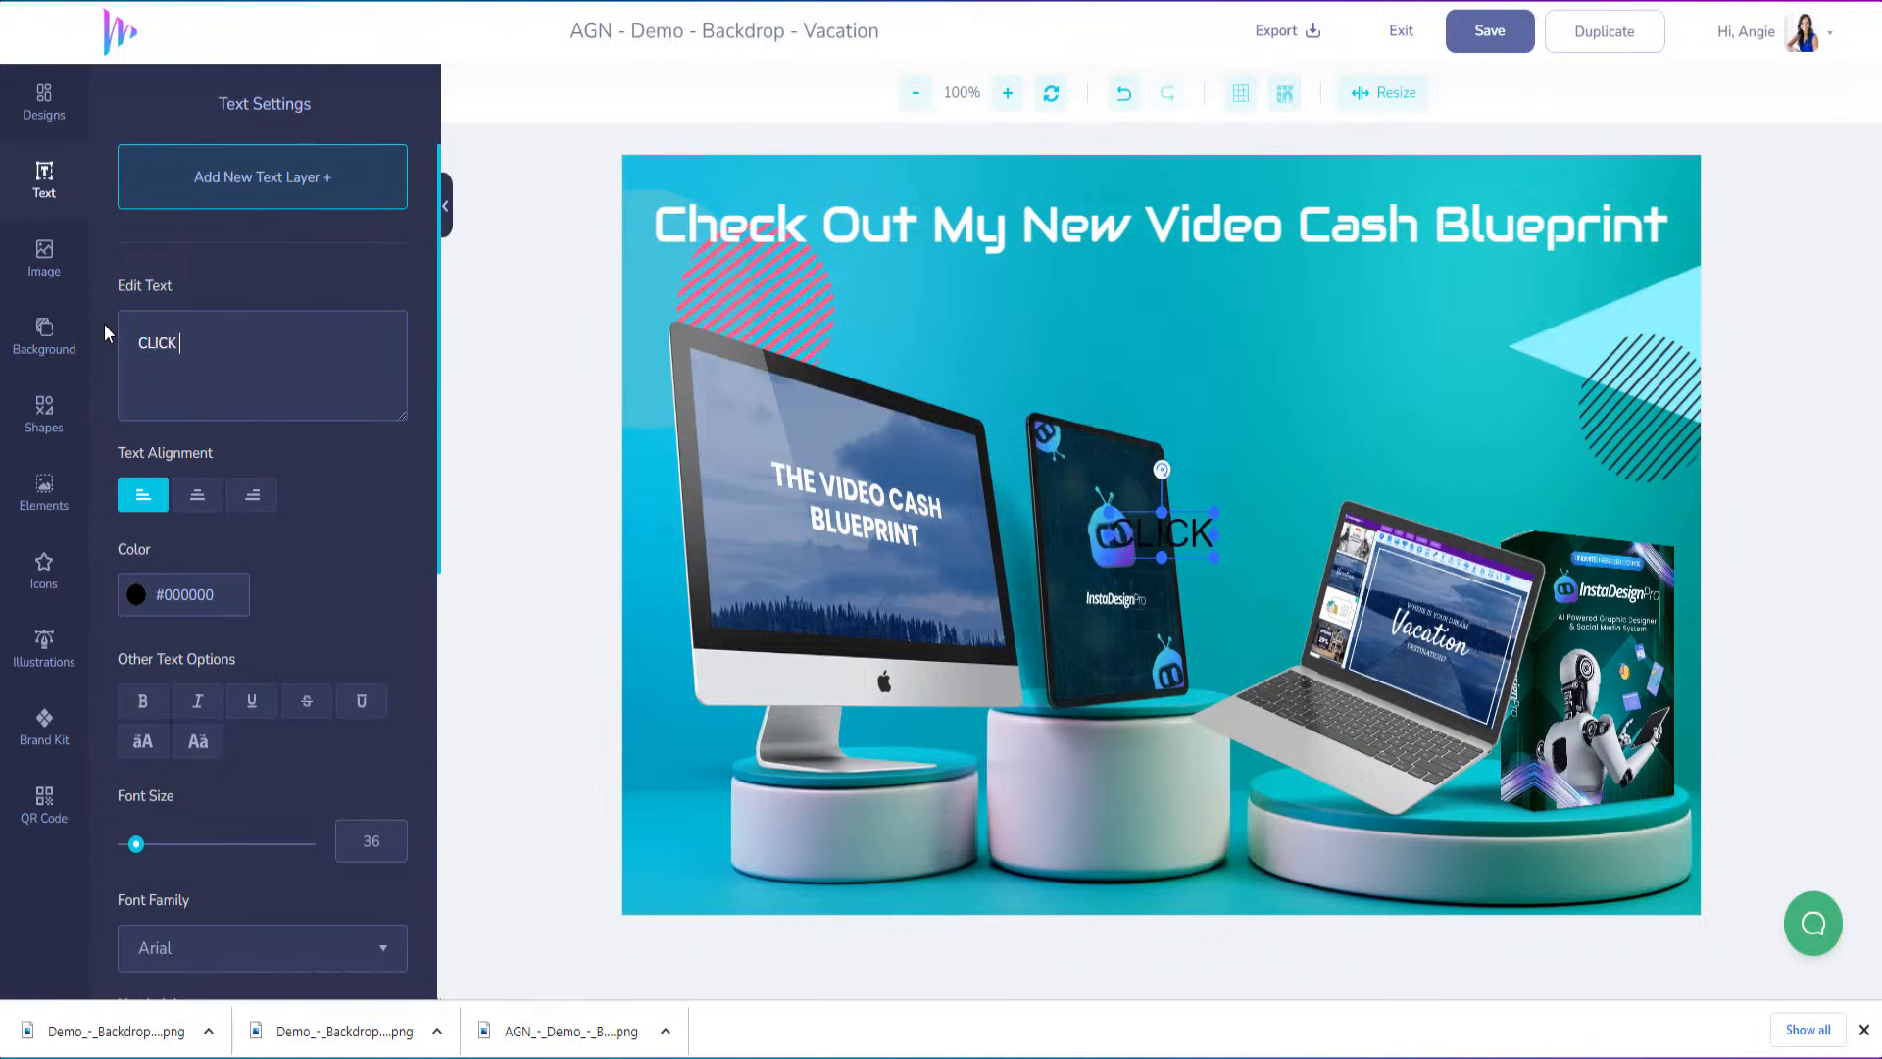
type("TO LEARN MORE")
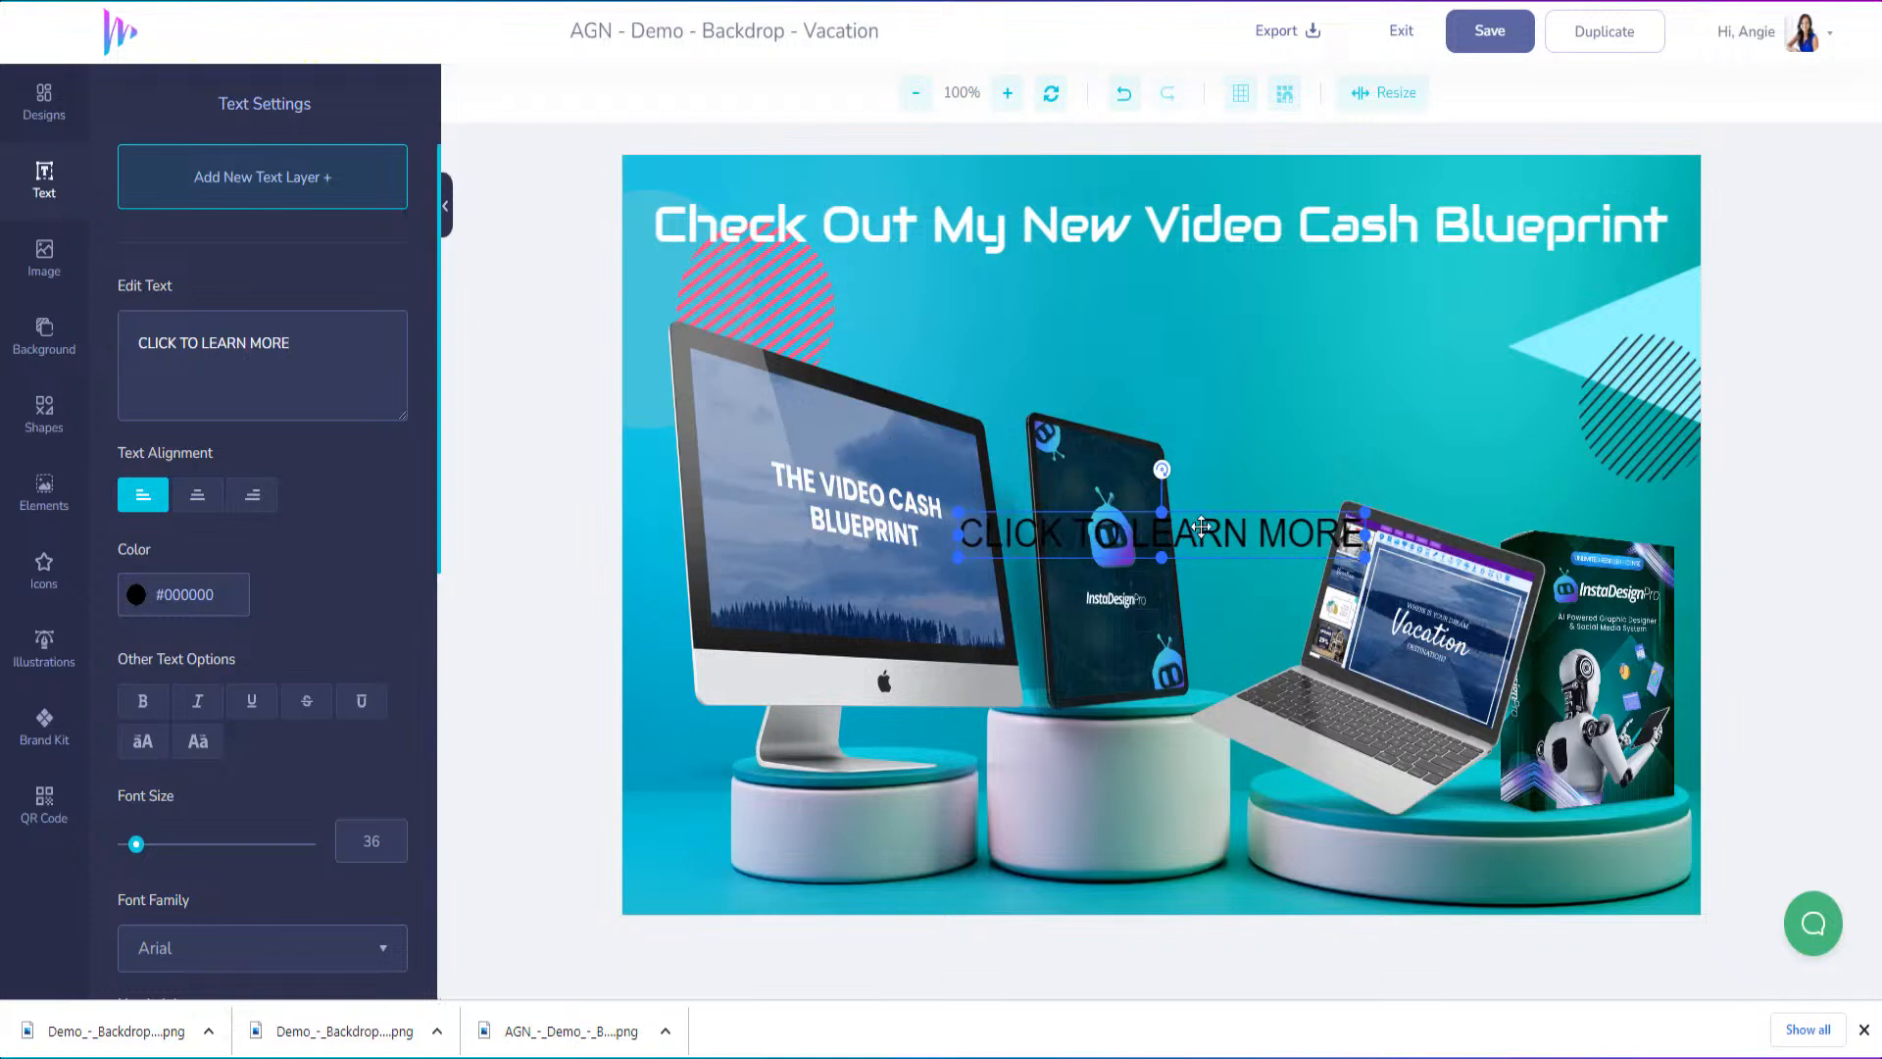
left_click_drag(1201, 527, 1192, 324)
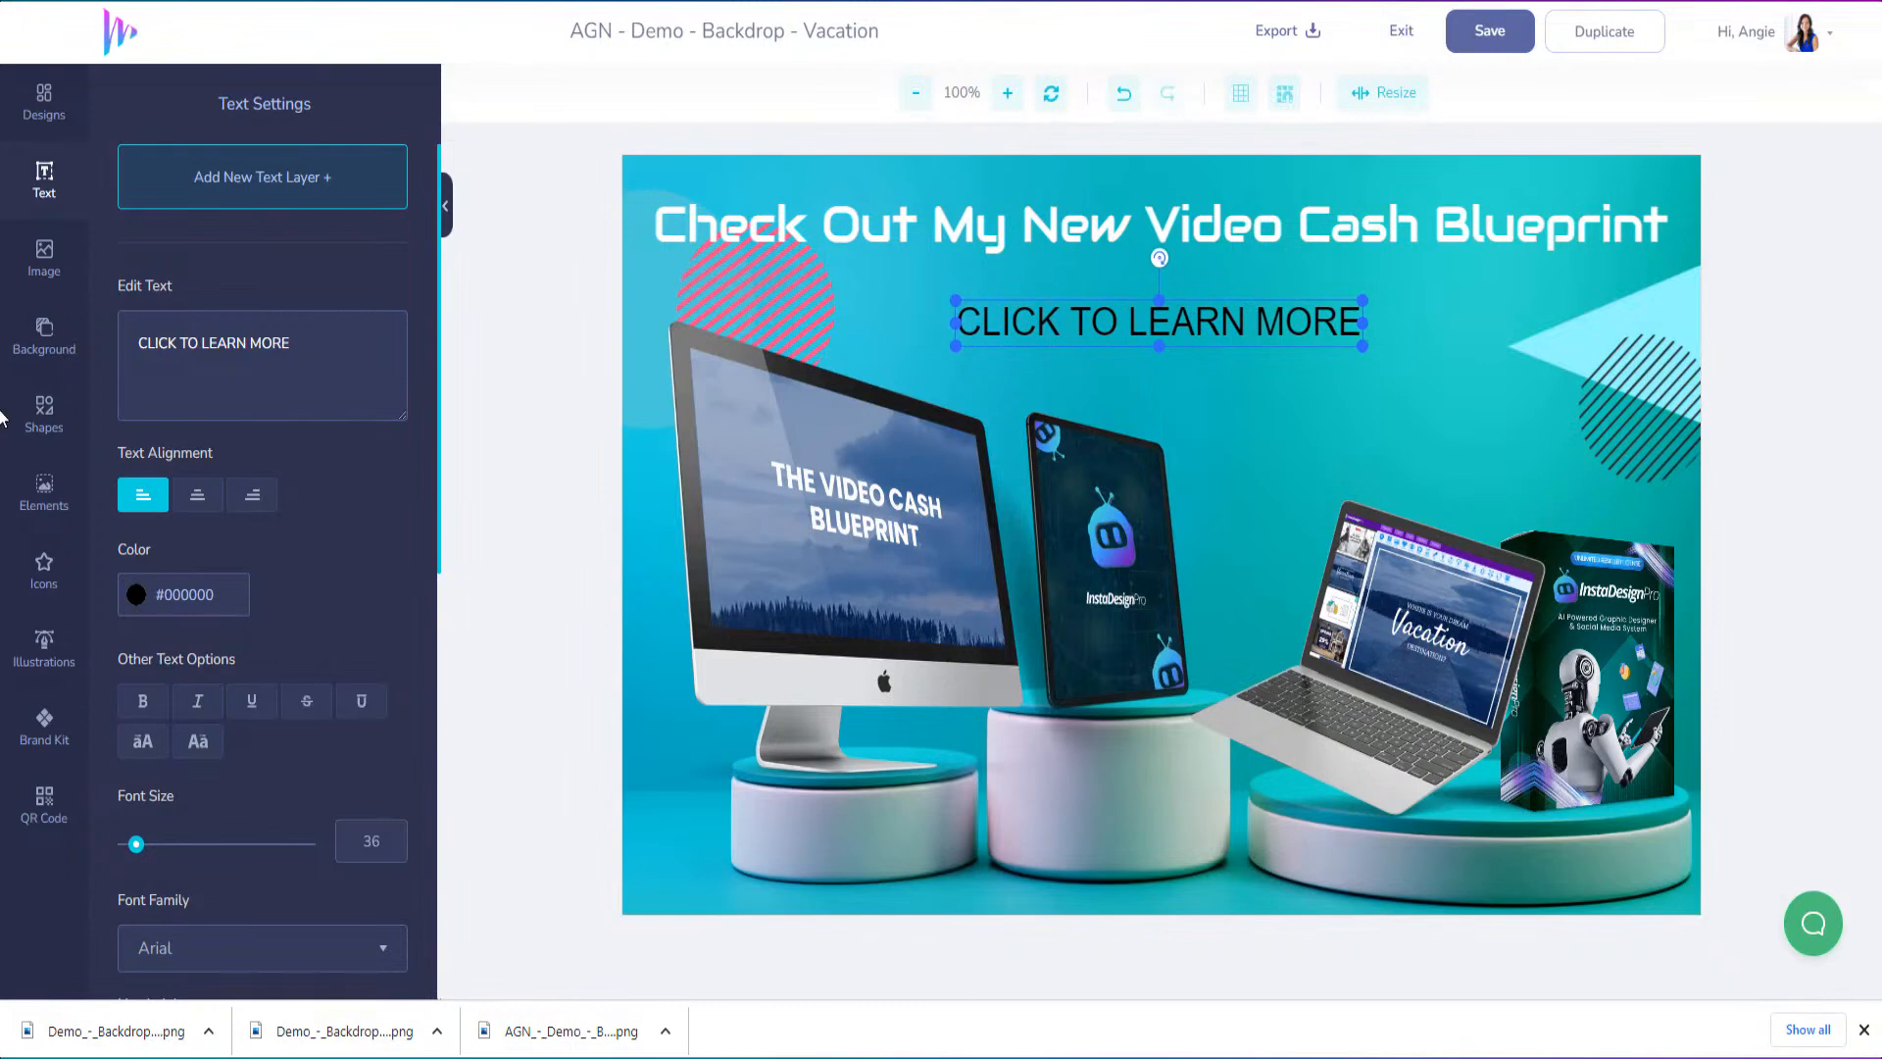
Look through the icon and illustration collections for a graphic to go with the call-to-action text
left_click(68, 580)
scroll(223, 605, "down", 18)
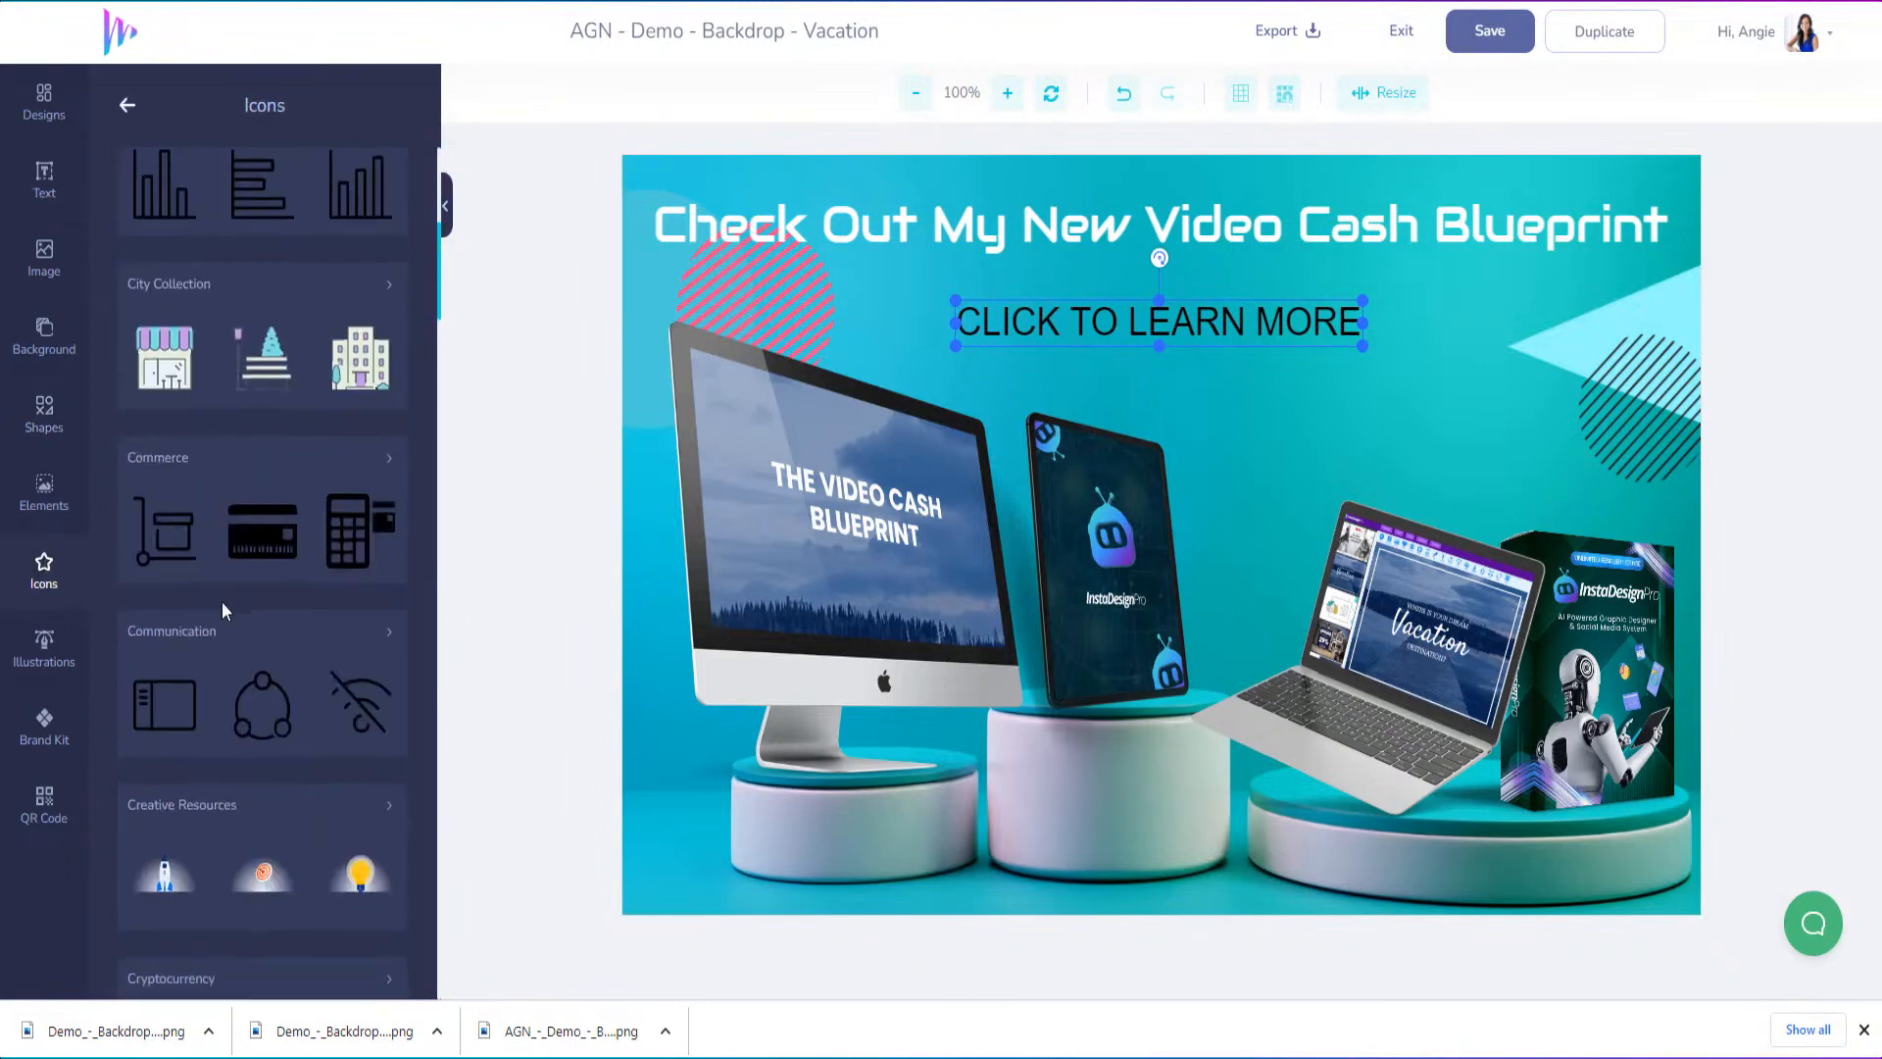
scroll(220, 605, "down", 15)
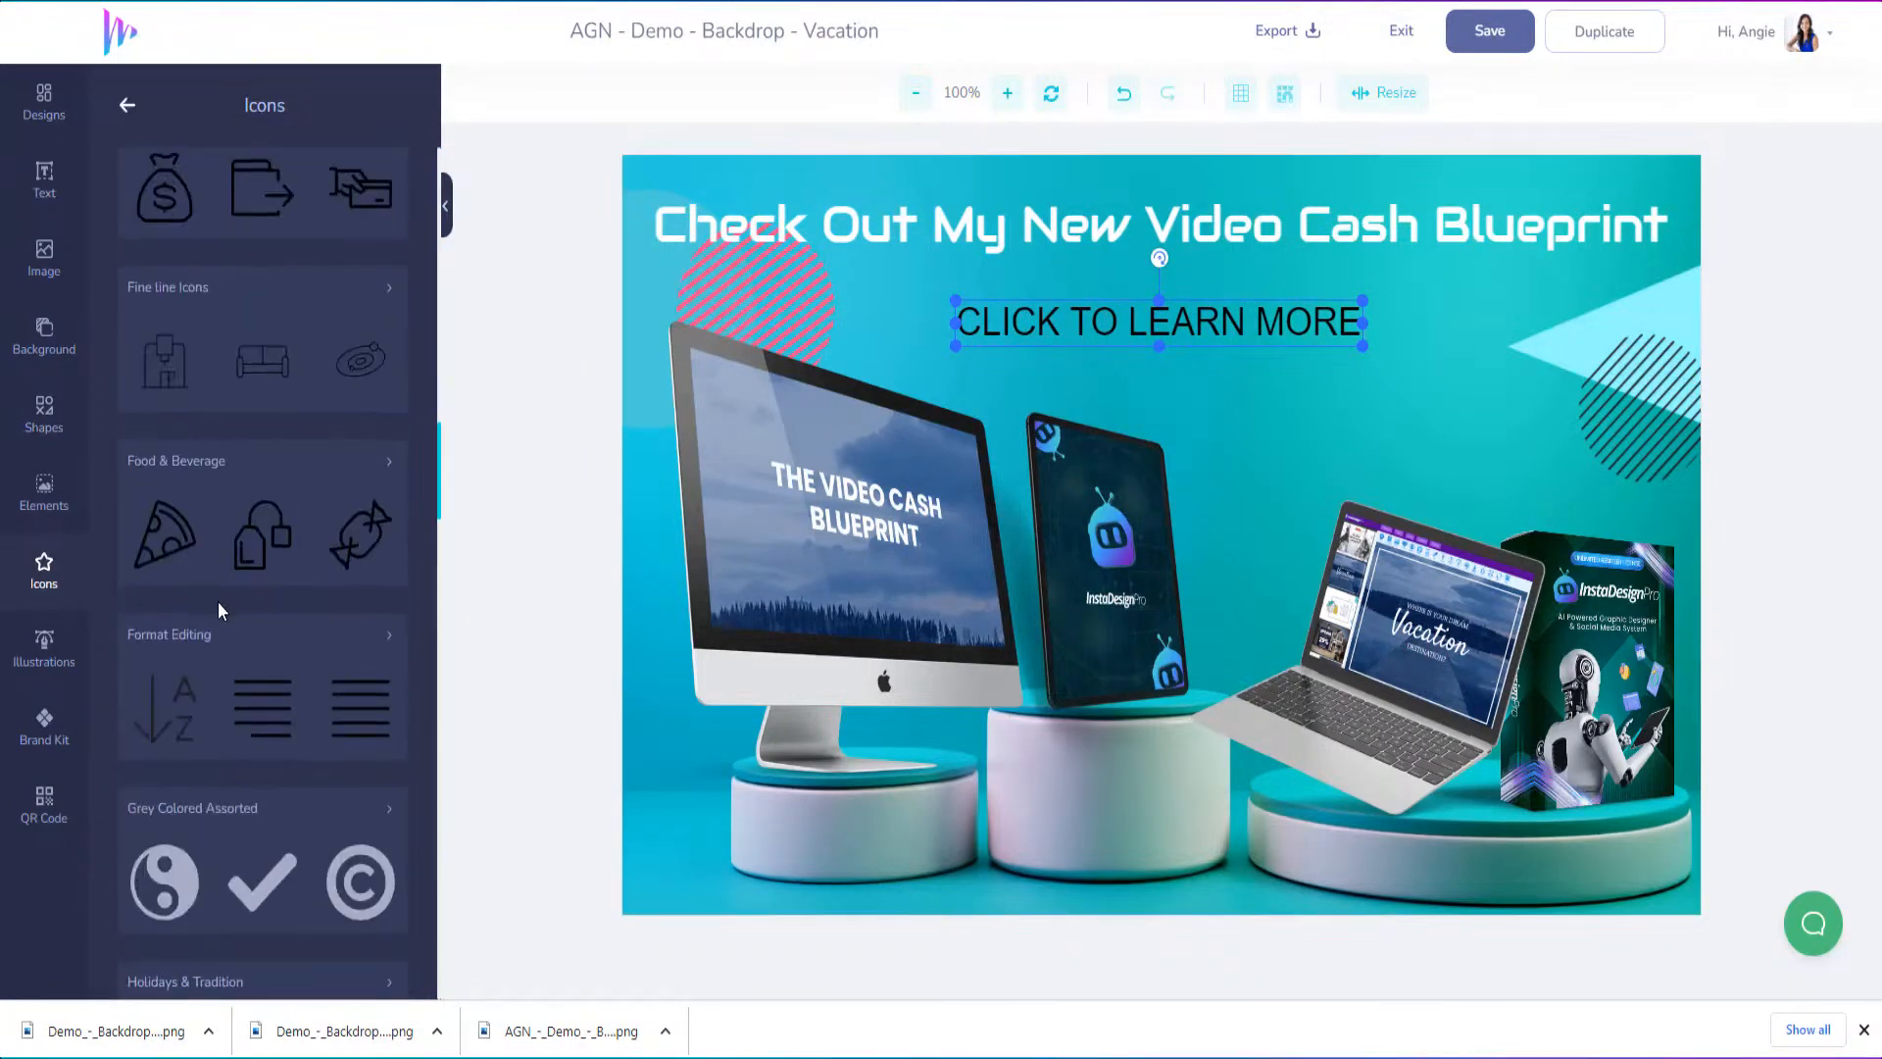
scroll(219, 601, "down", 15)
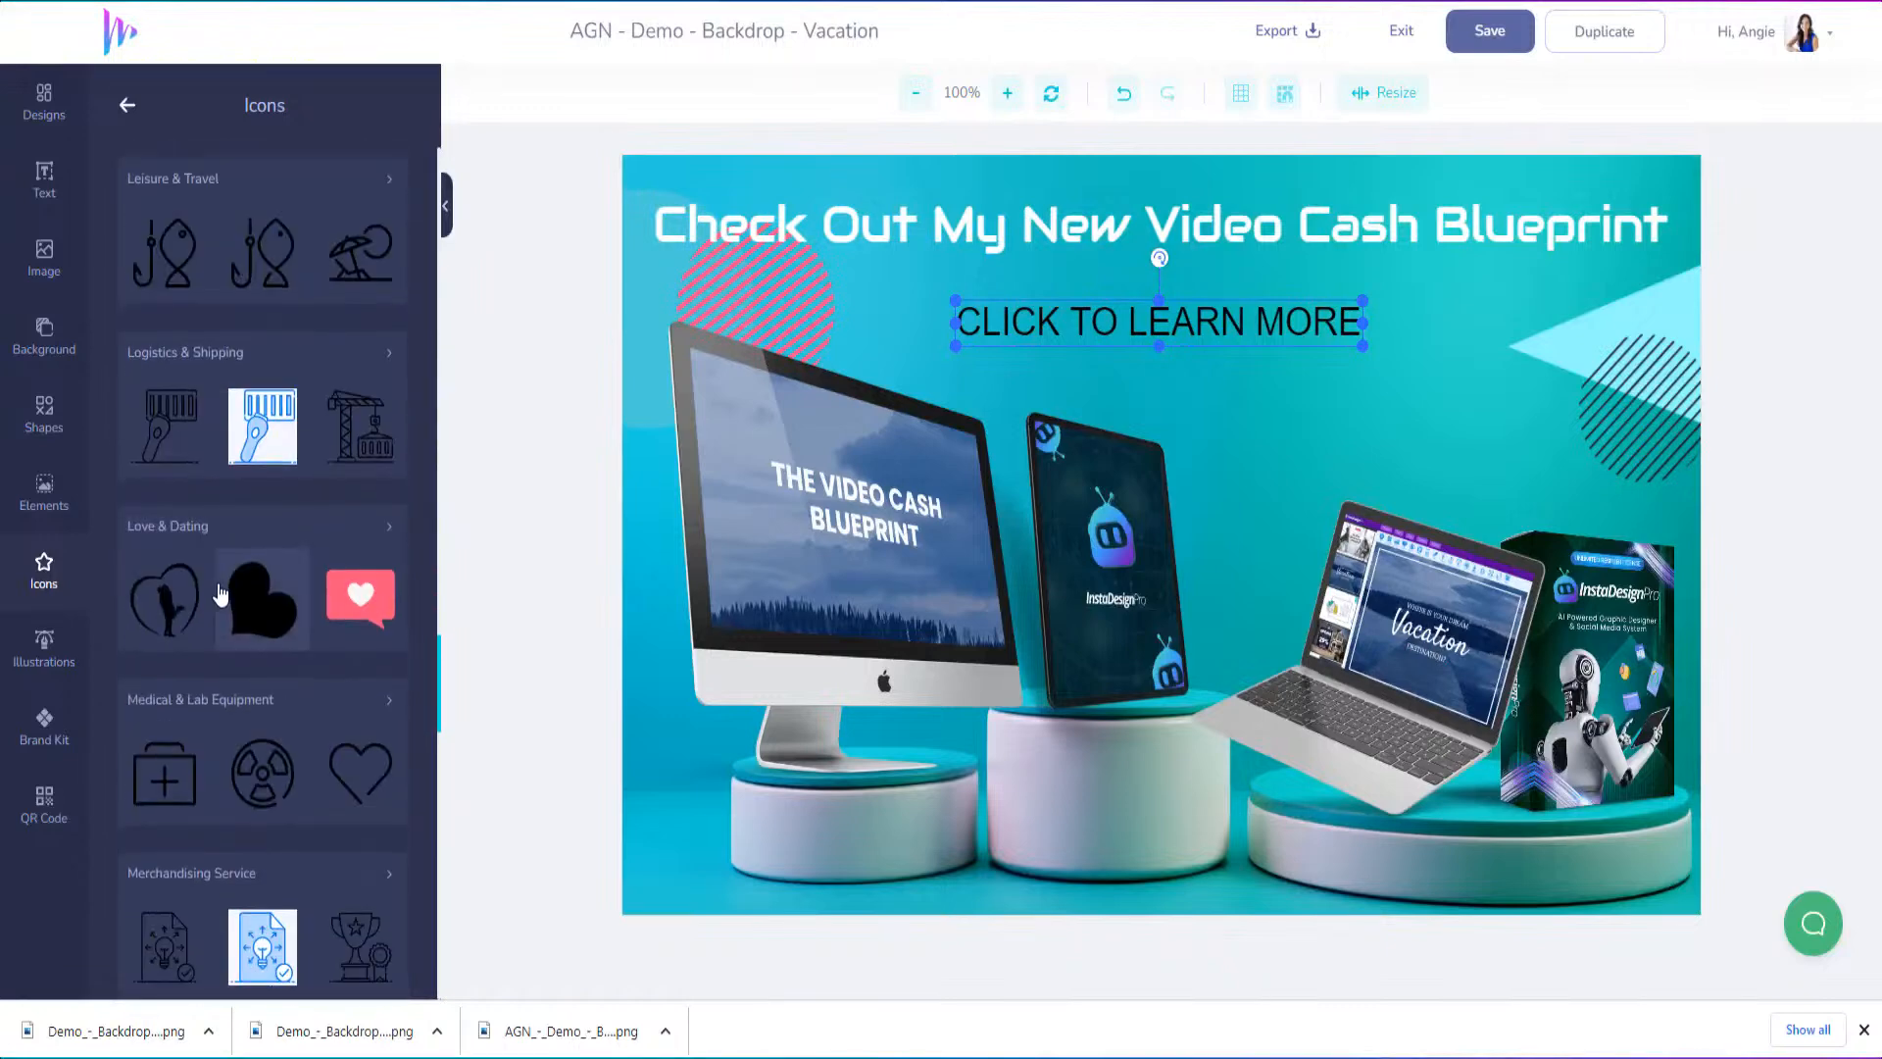
left_click(29, 658)
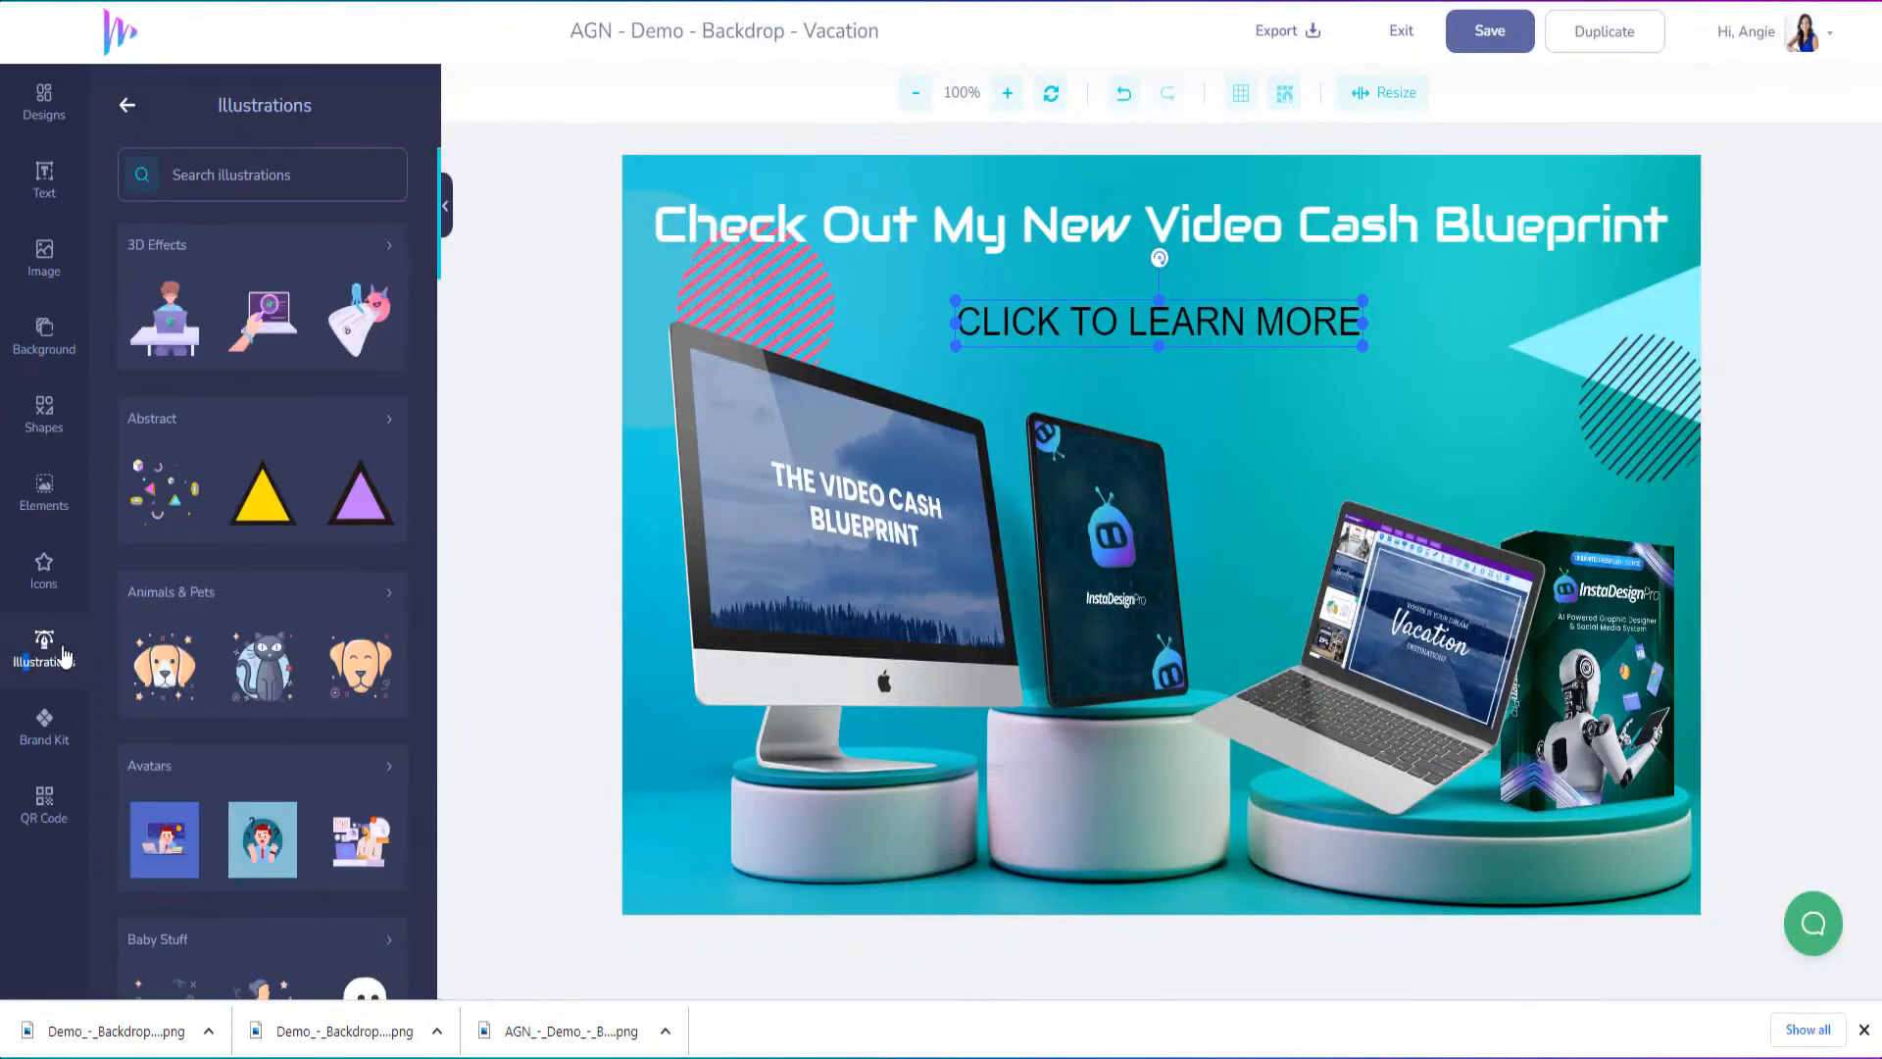
scroll(225, 667, "down", 3)
scroll(227, 666, "down", 15)
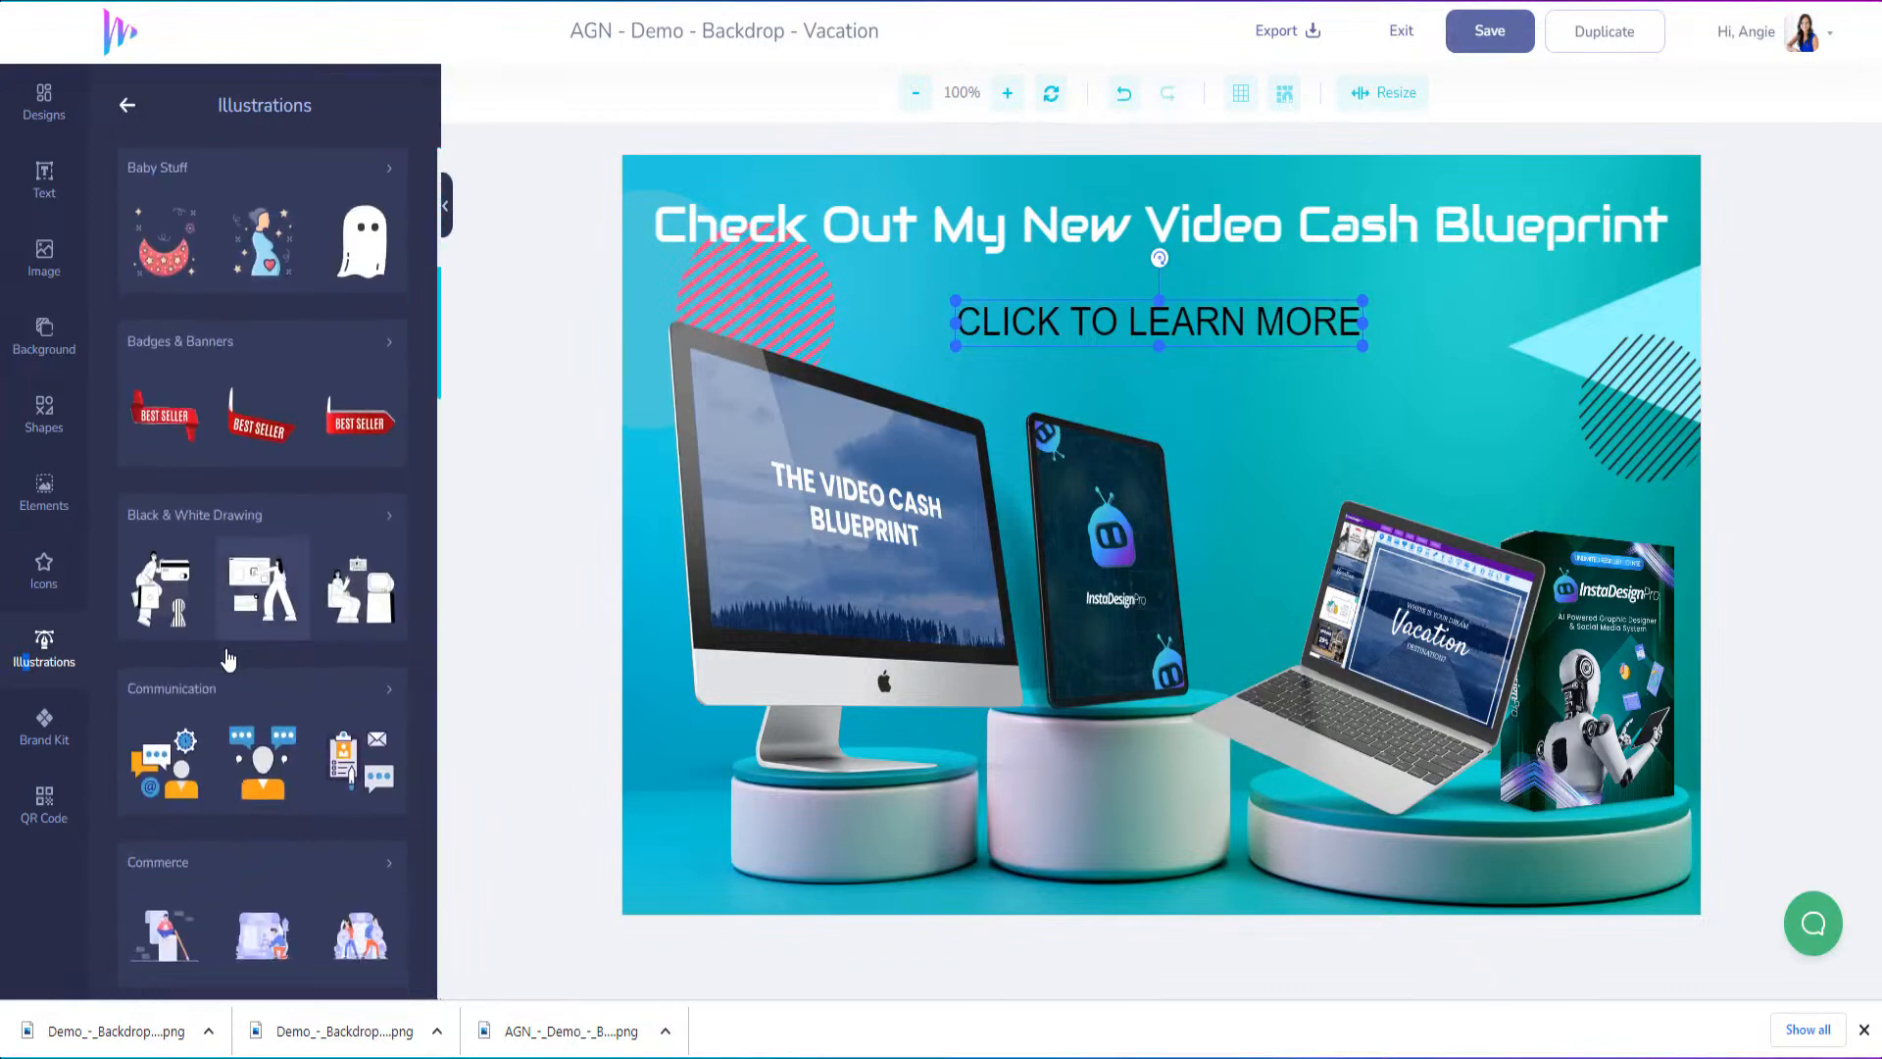
scroll(232, 651, "down", 15)
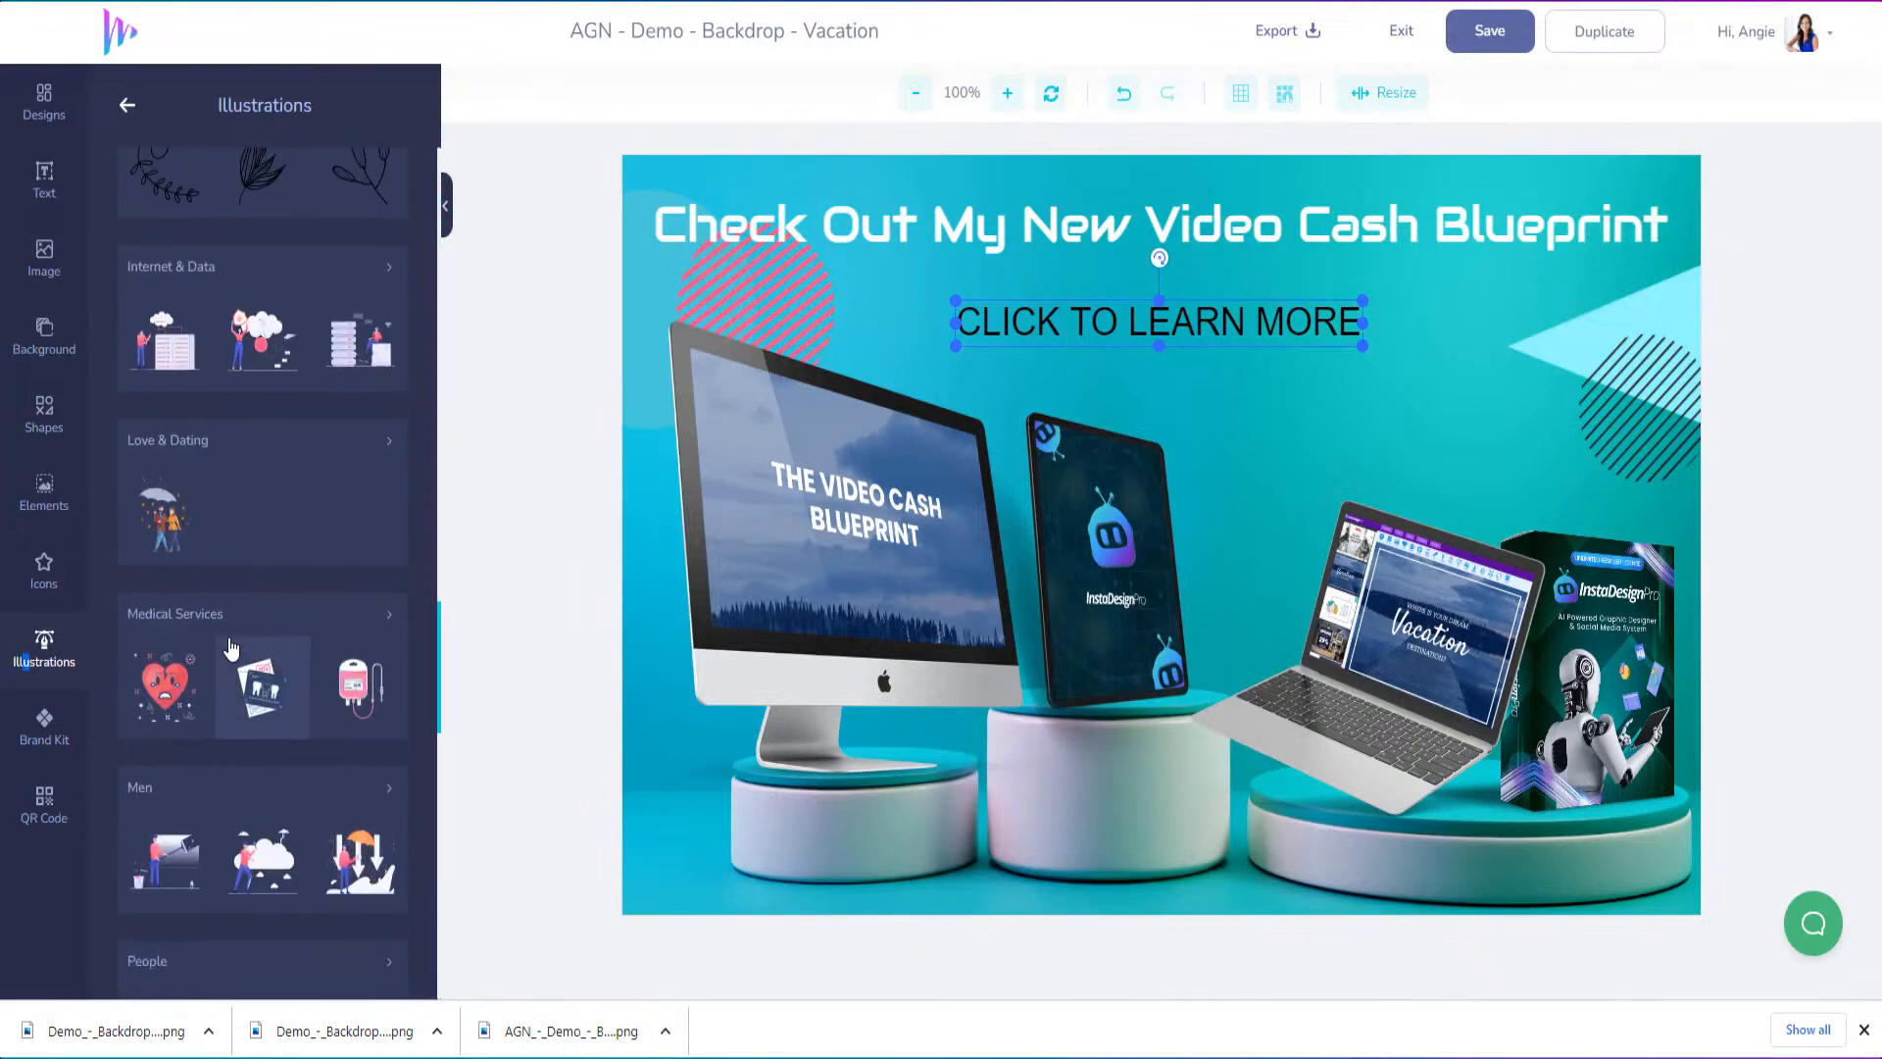
scroll(224, 644, "down", 5)
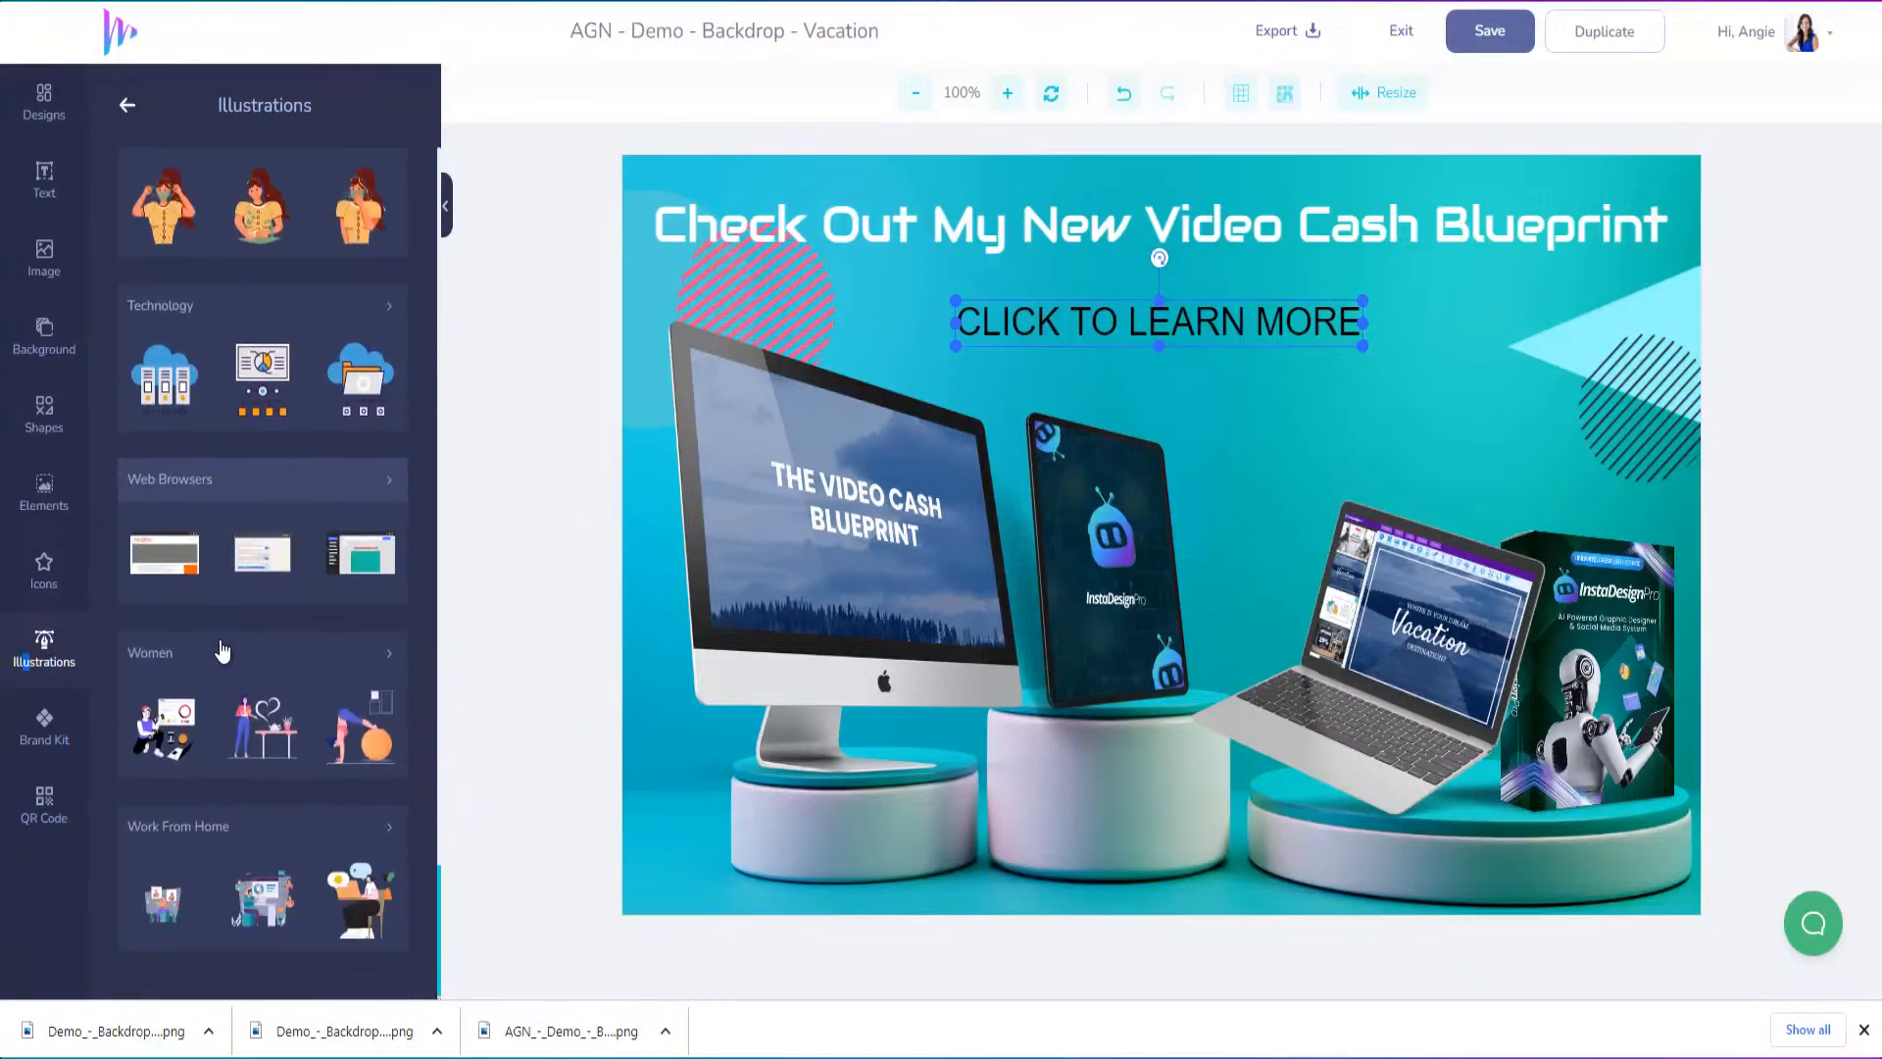
left_click(57, 582)
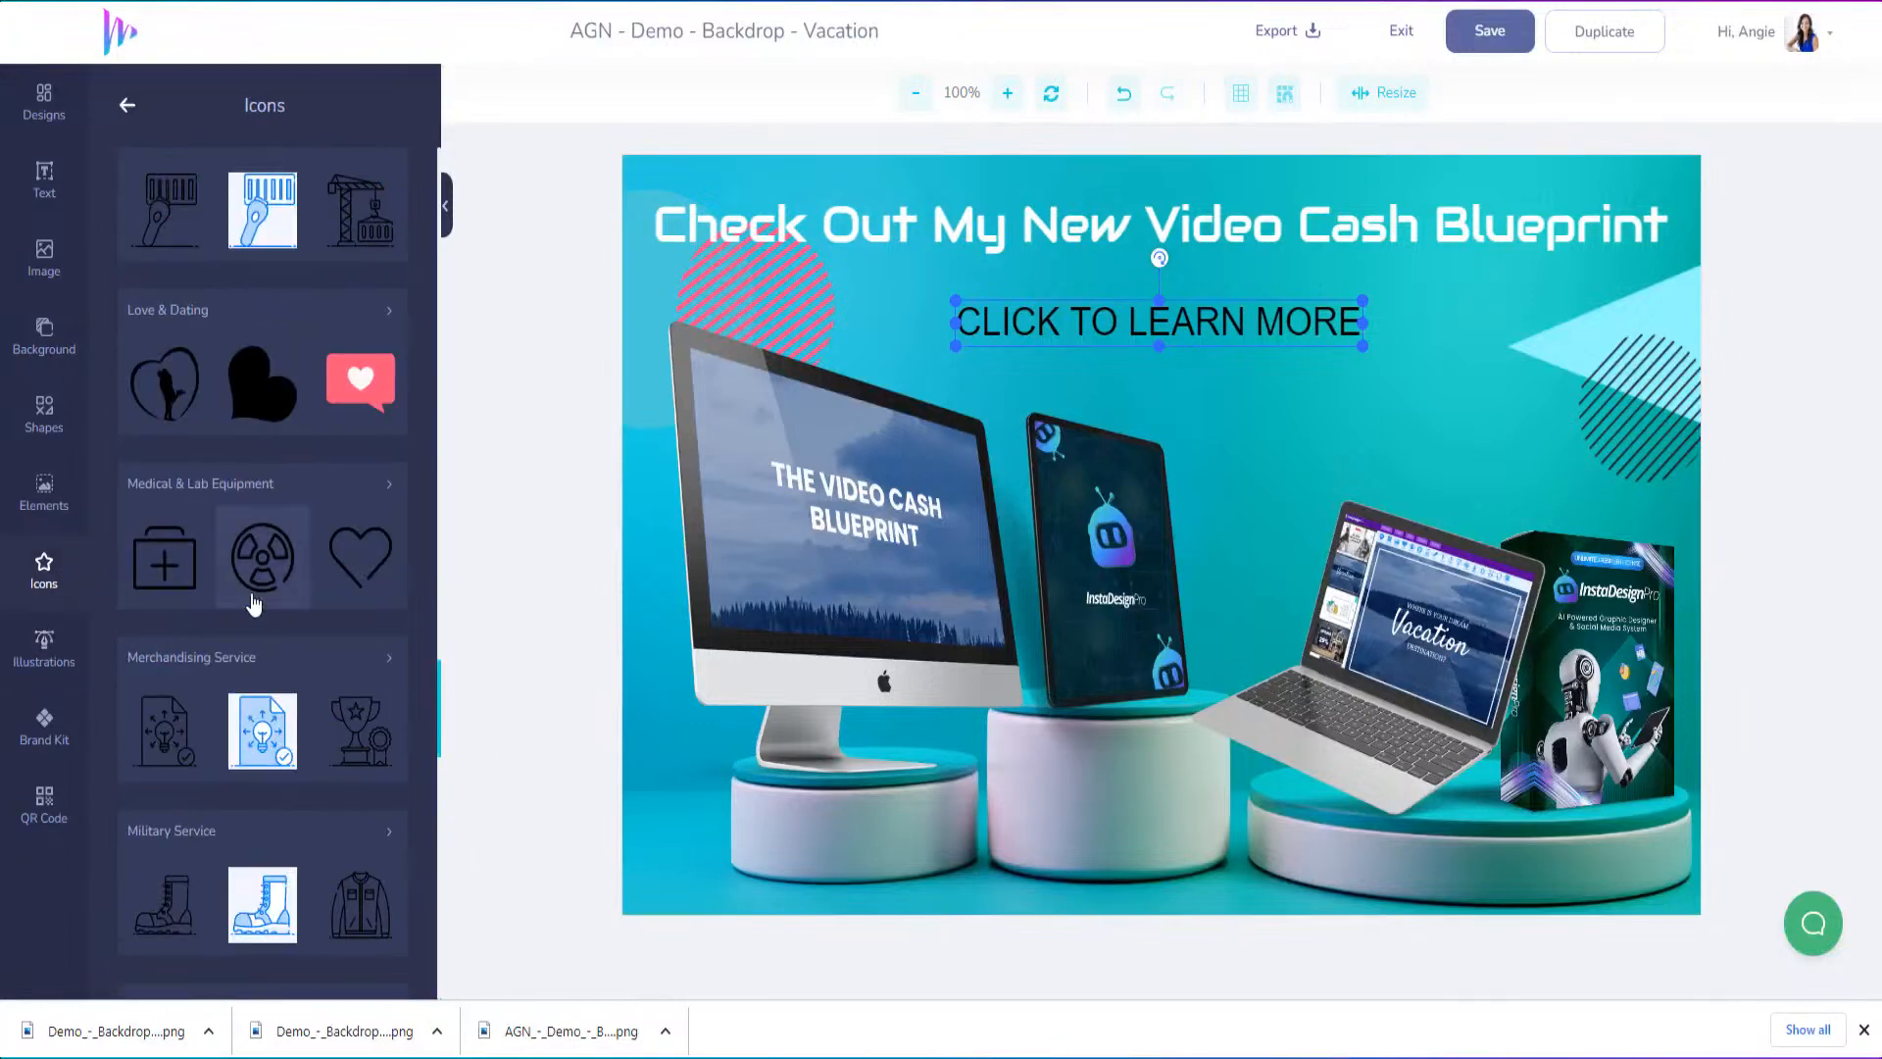
scroll(255, 559, "up", 5)
Add the glossy blue rounded button from the Buttons category of the elements library to the design
left_click(46, 498)
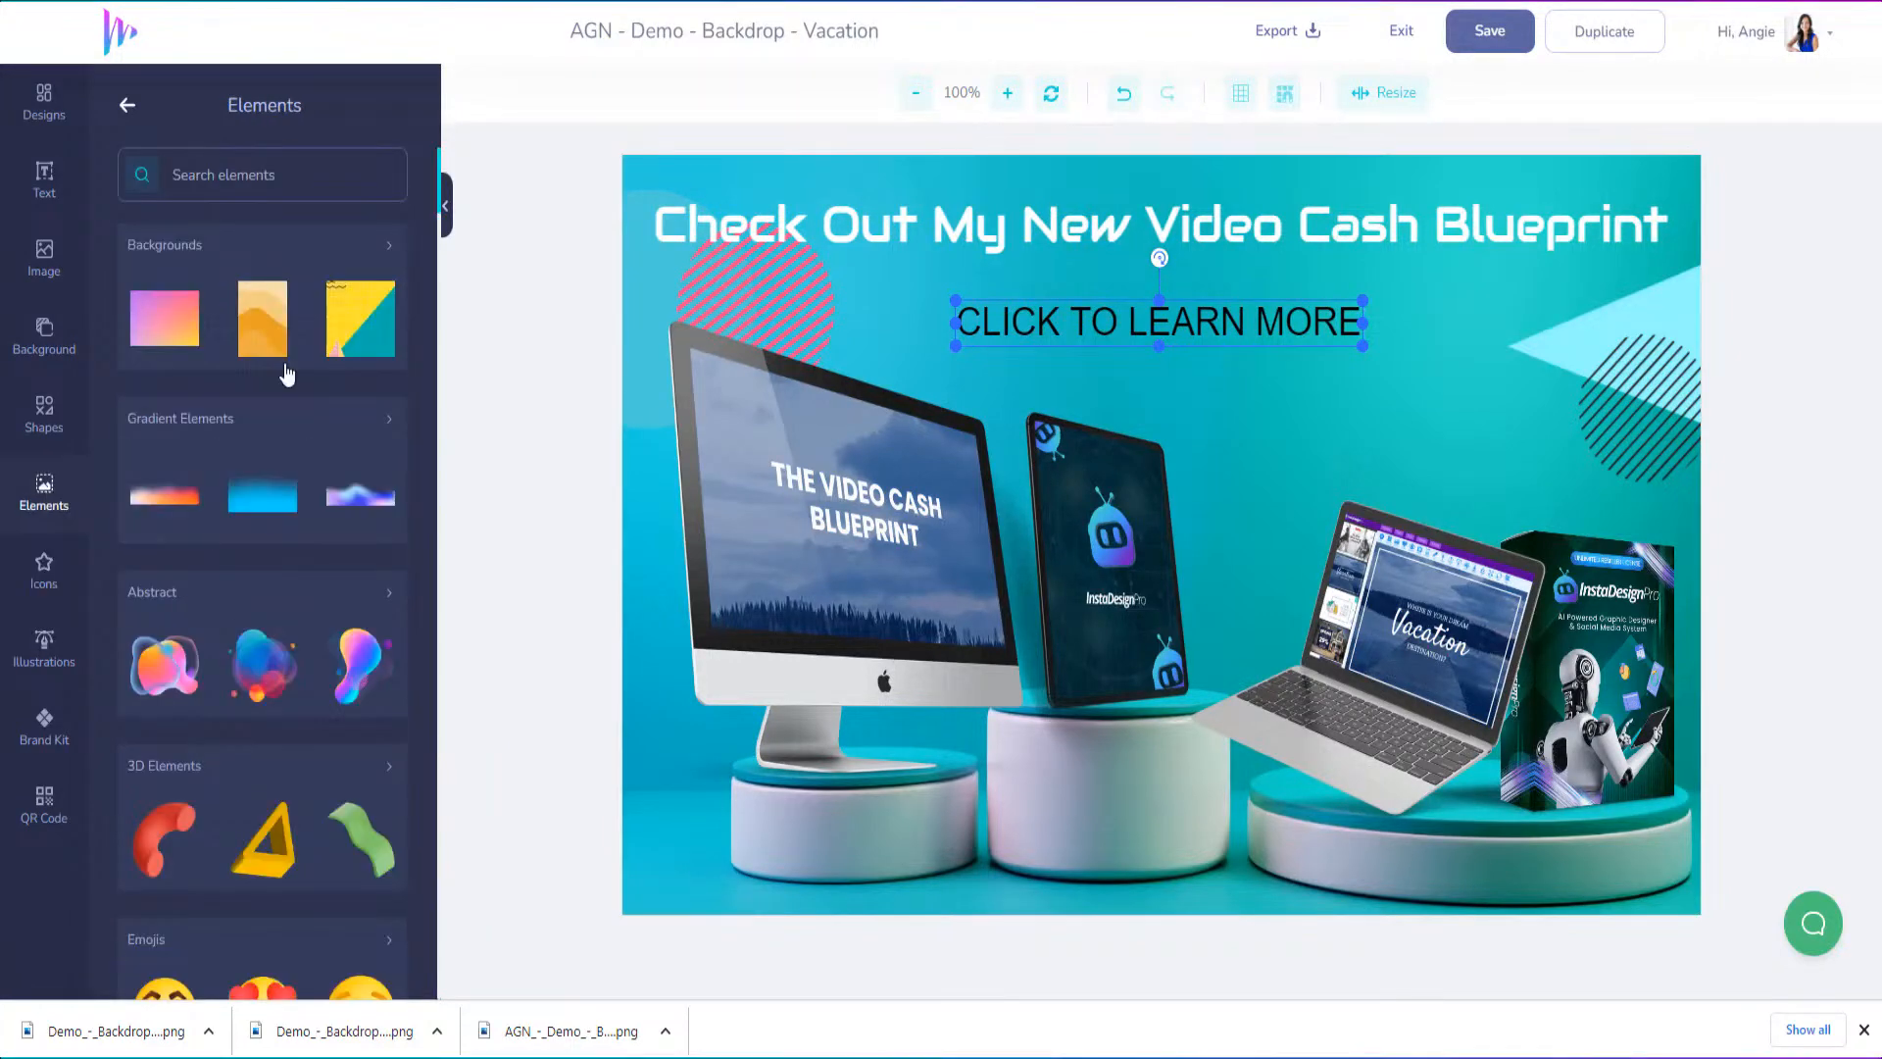
scroll(235, 490, "down", 6)
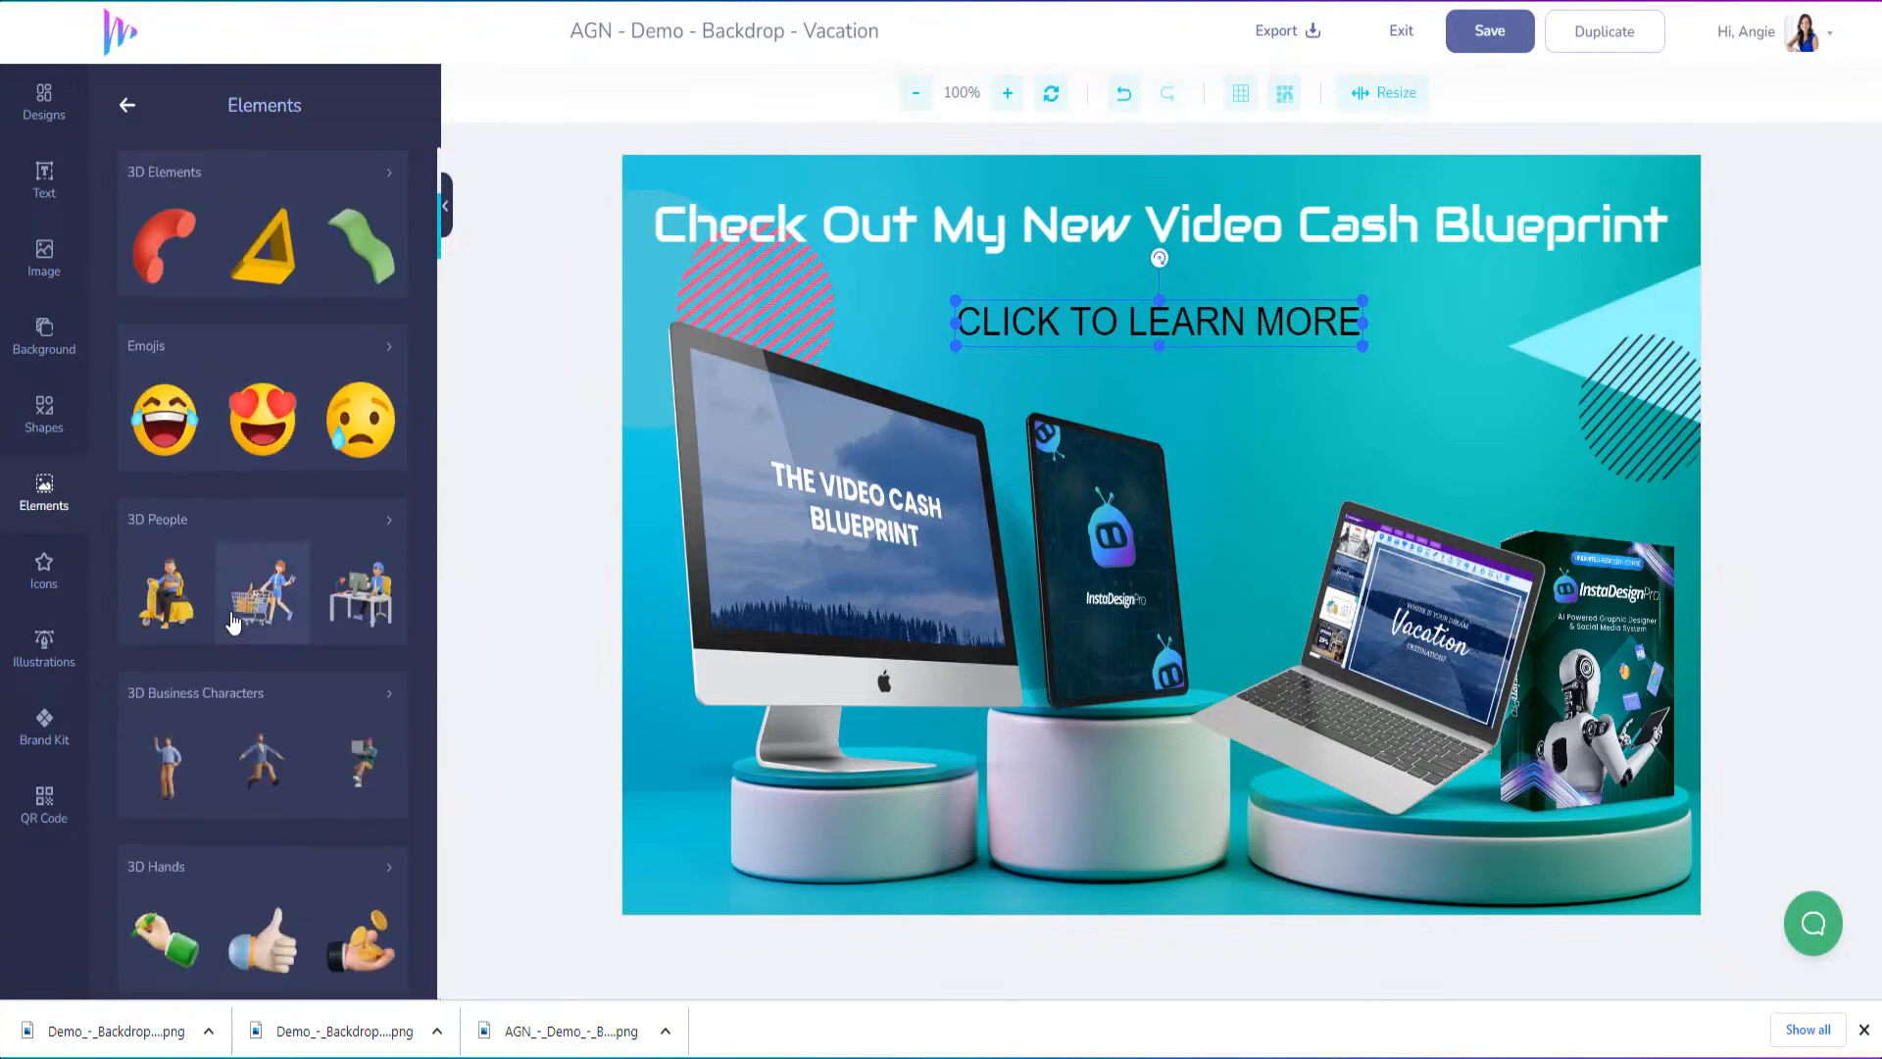
scroll(233, 620, "down", 12)
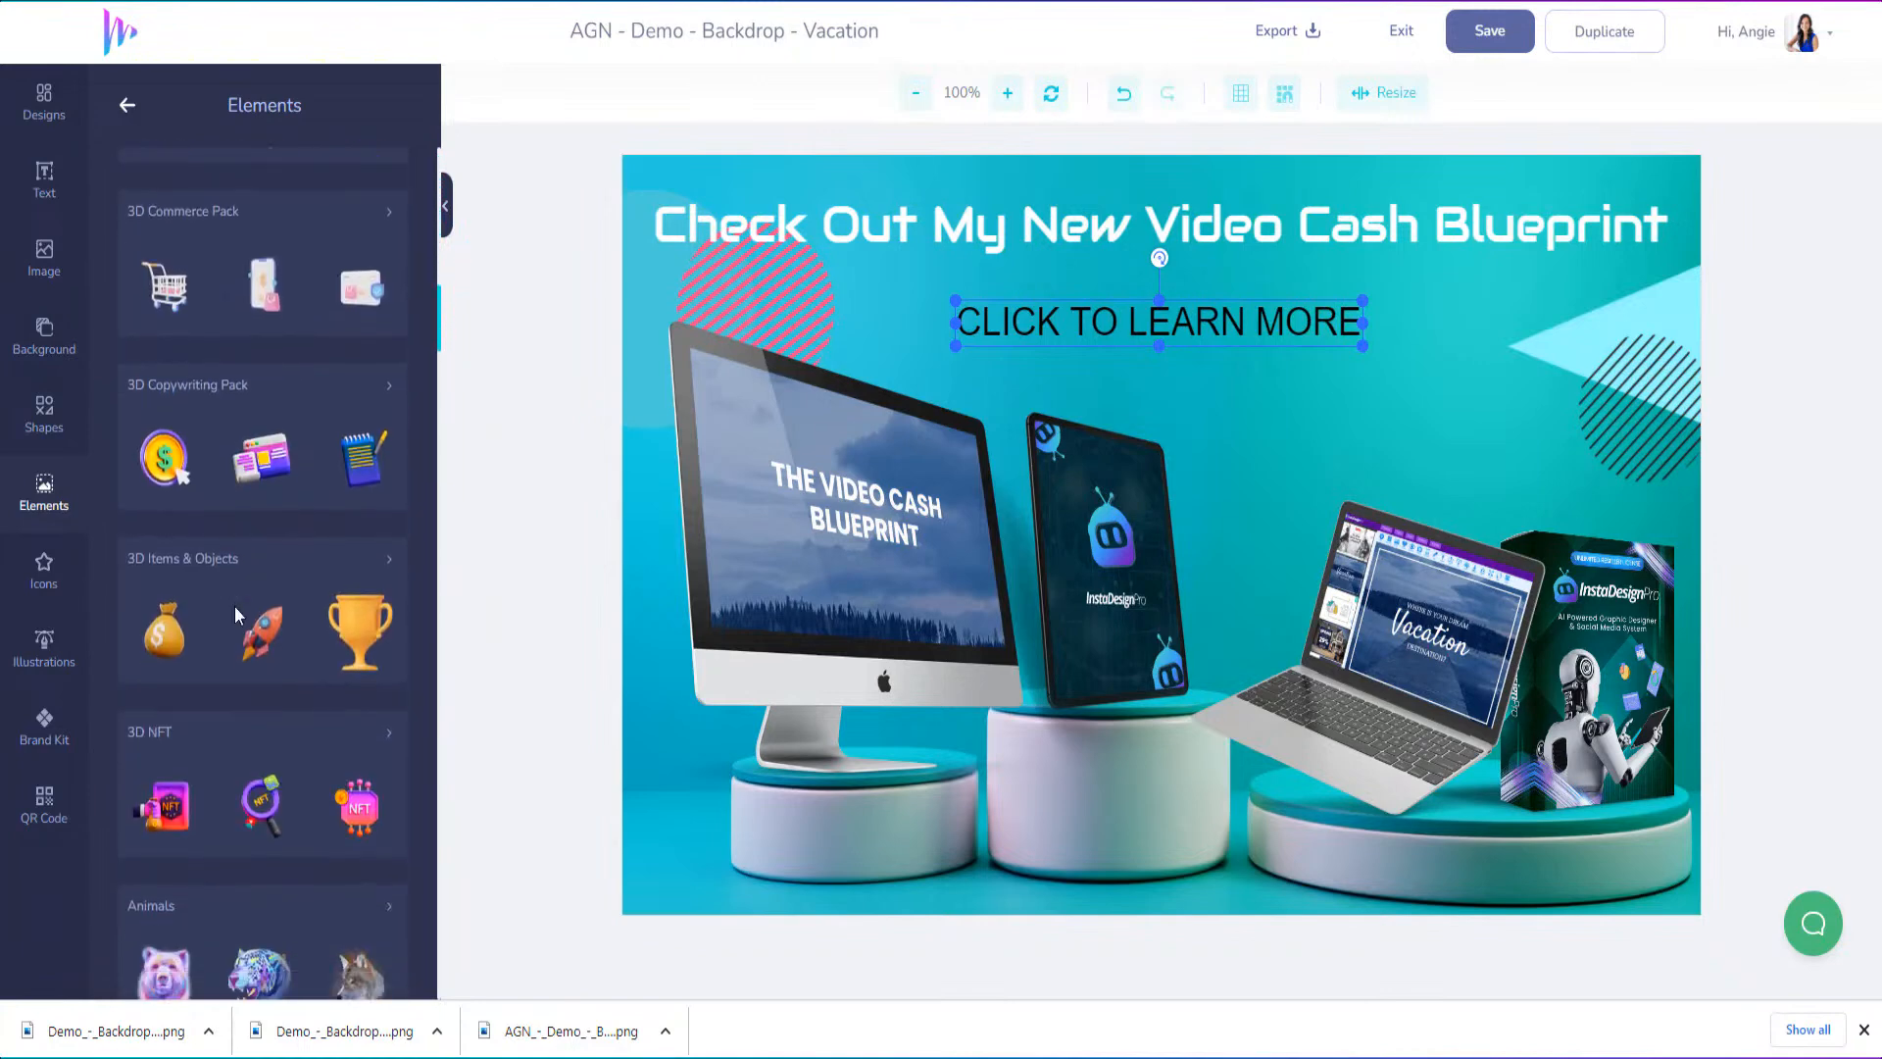
scroll(235, 615, "down", 10)
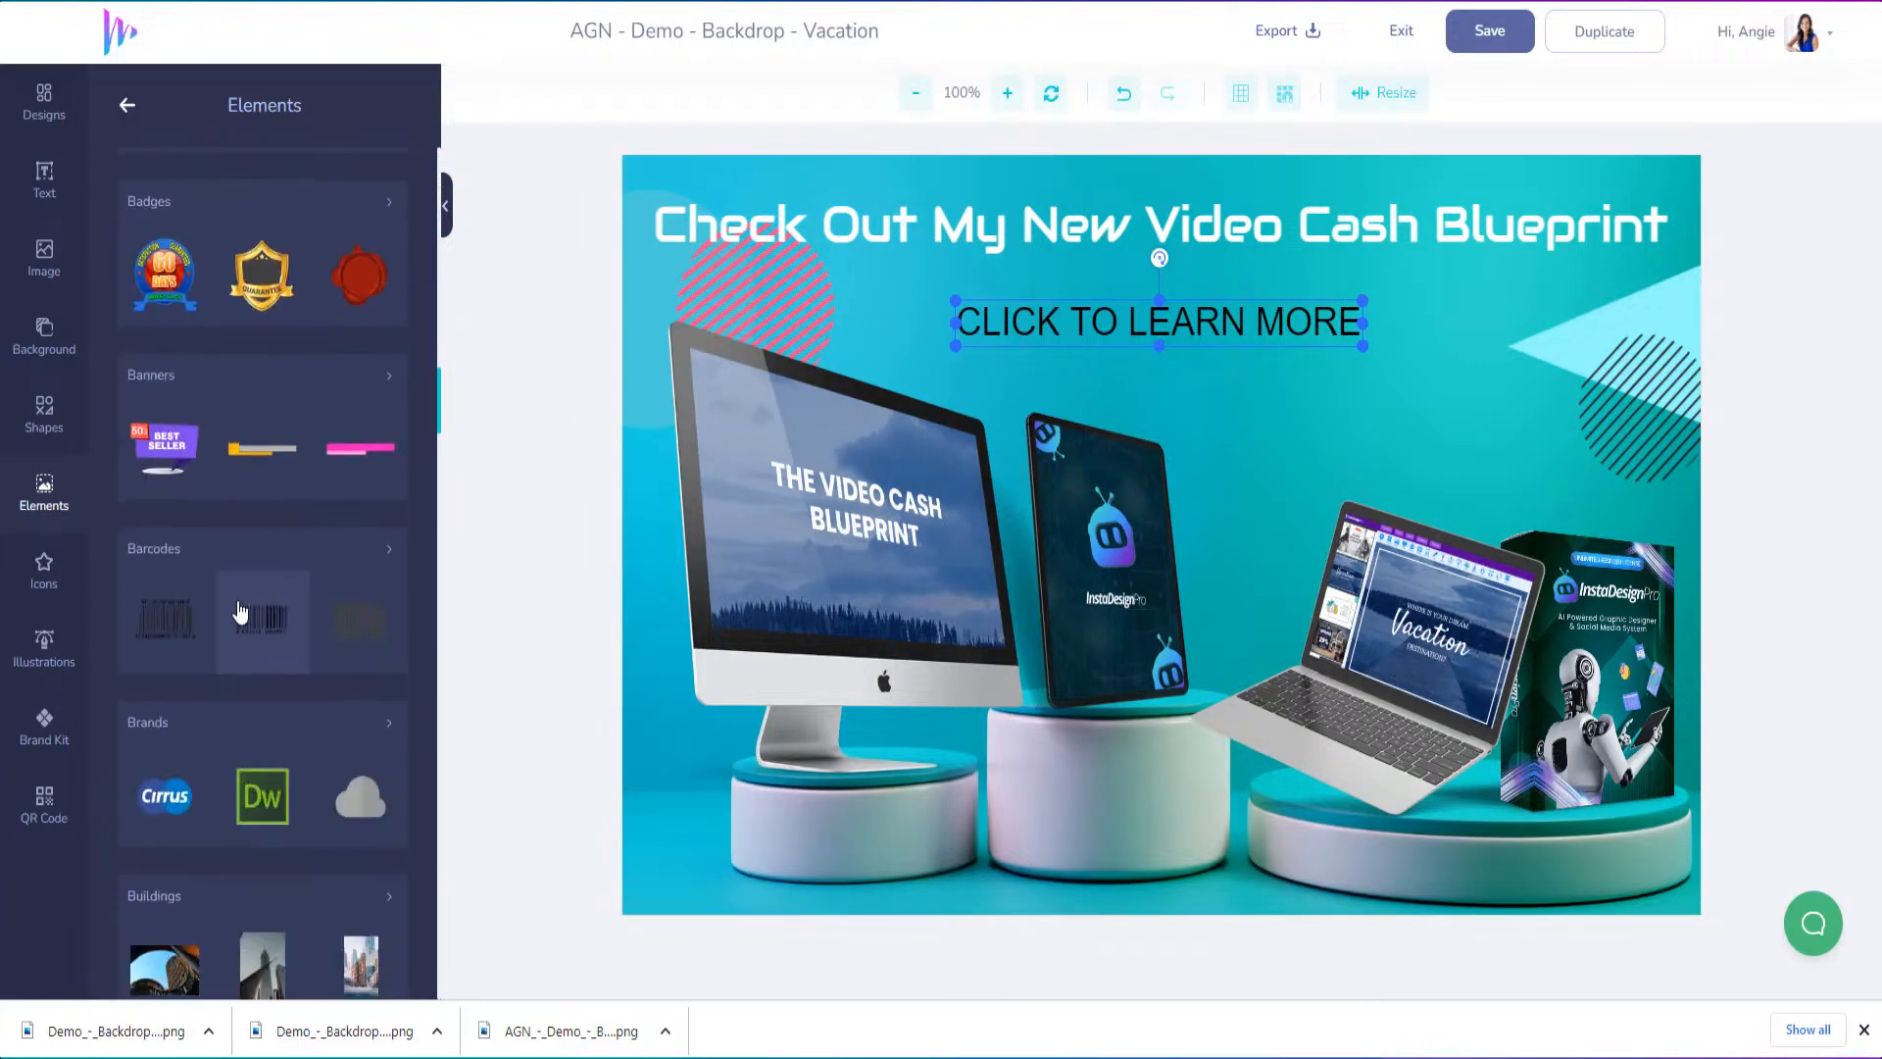
scroll(238, 608, "down", 4)
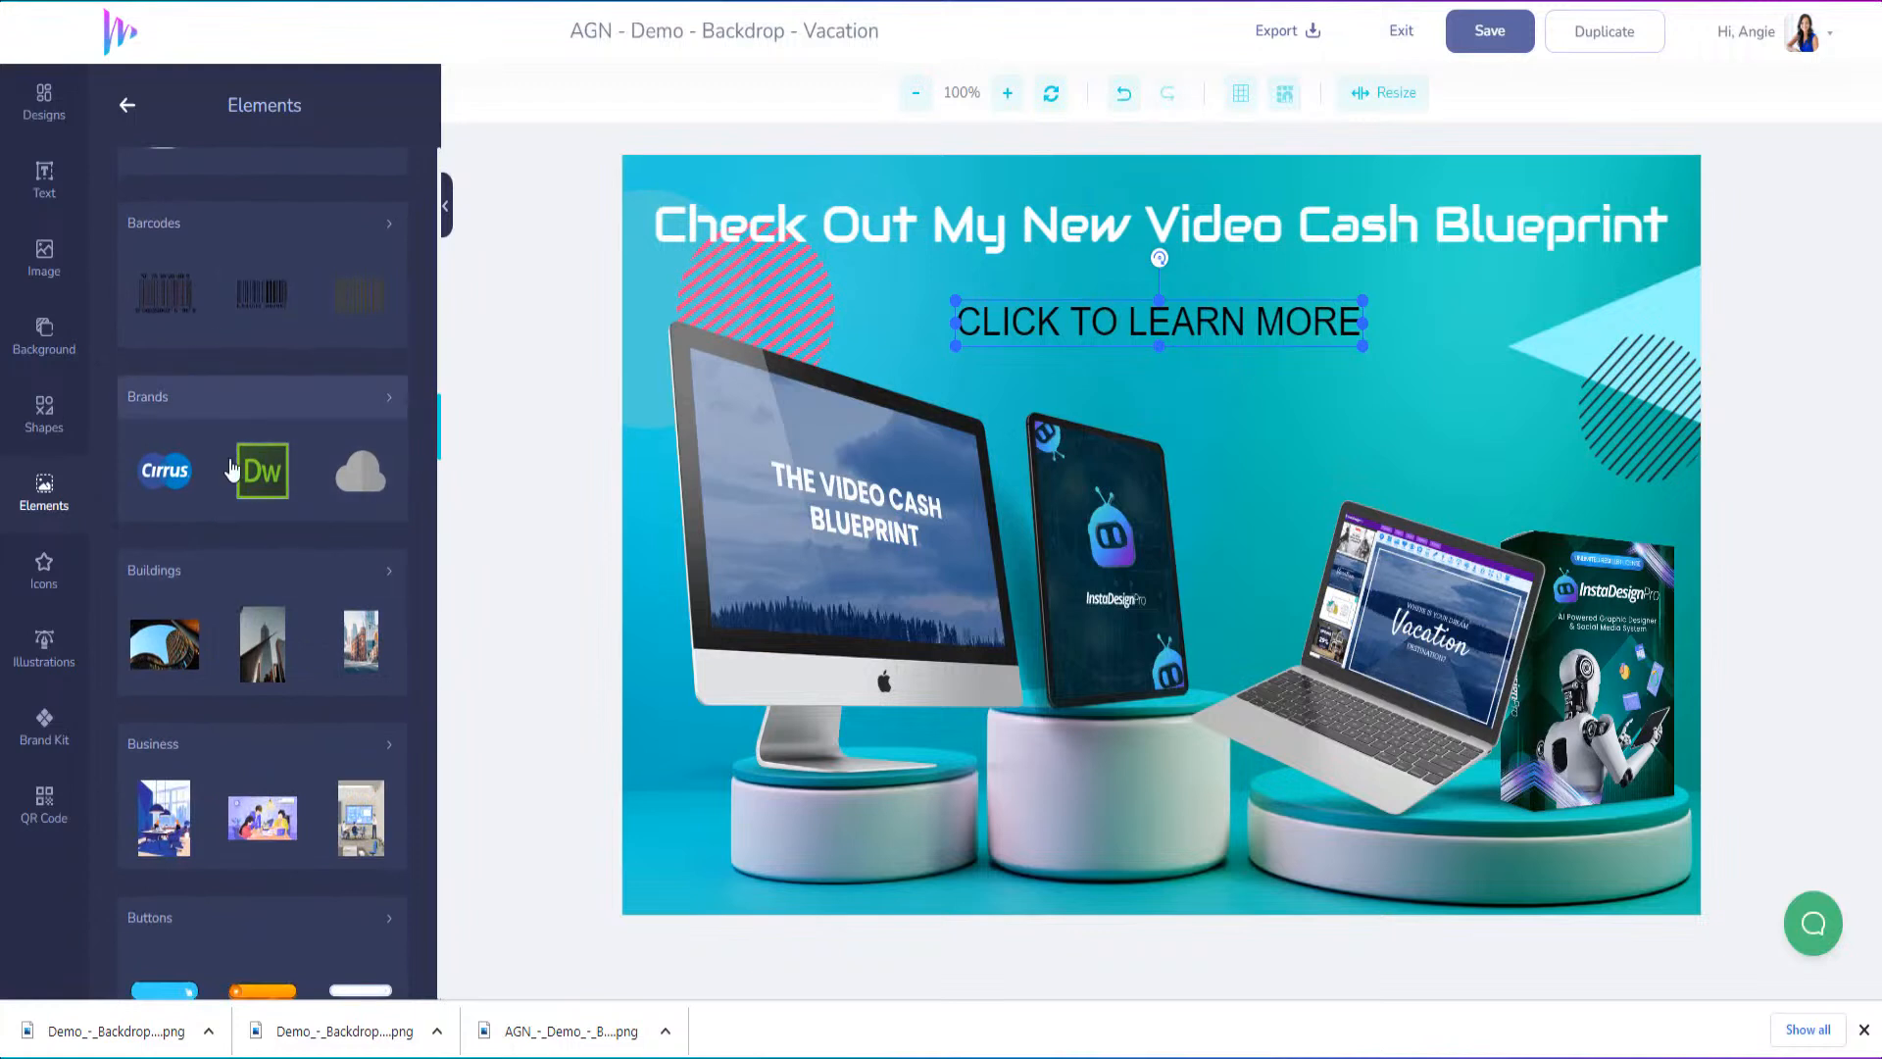
scroll(219, 504, "down", 5)
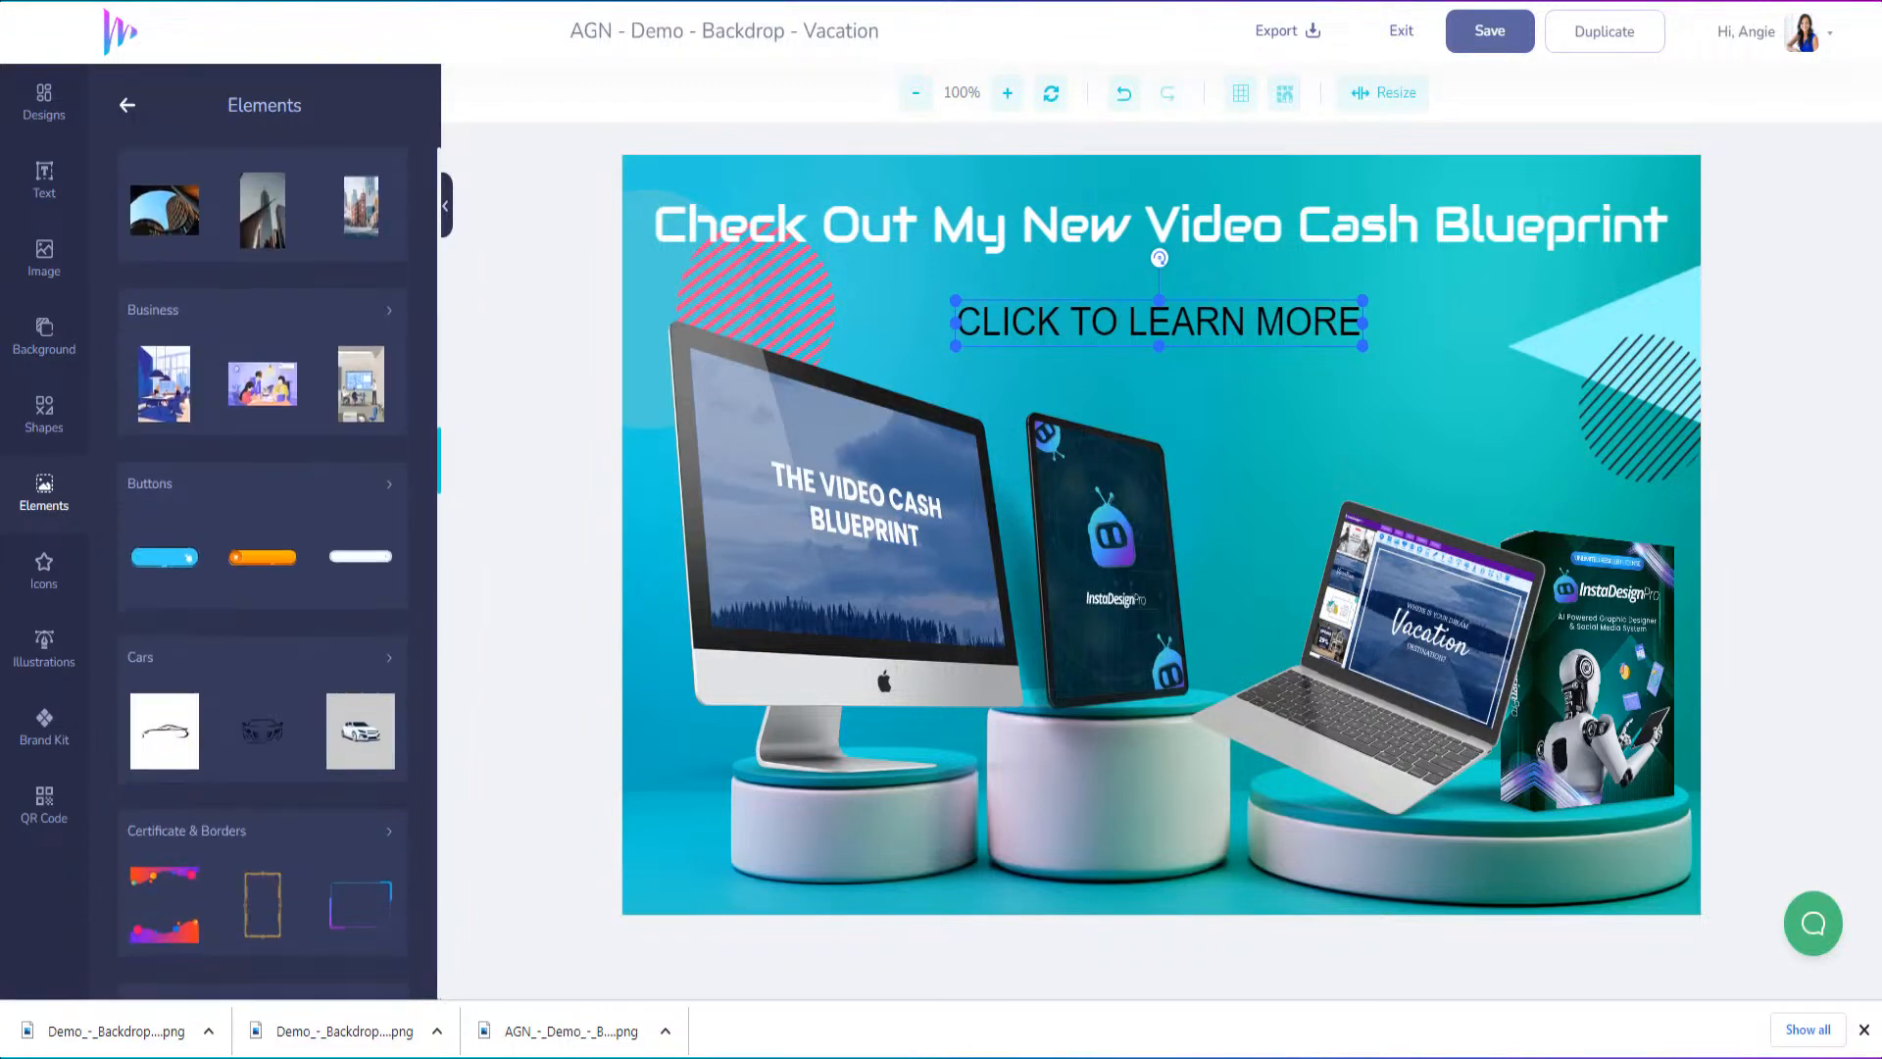
left_click(390, 485)
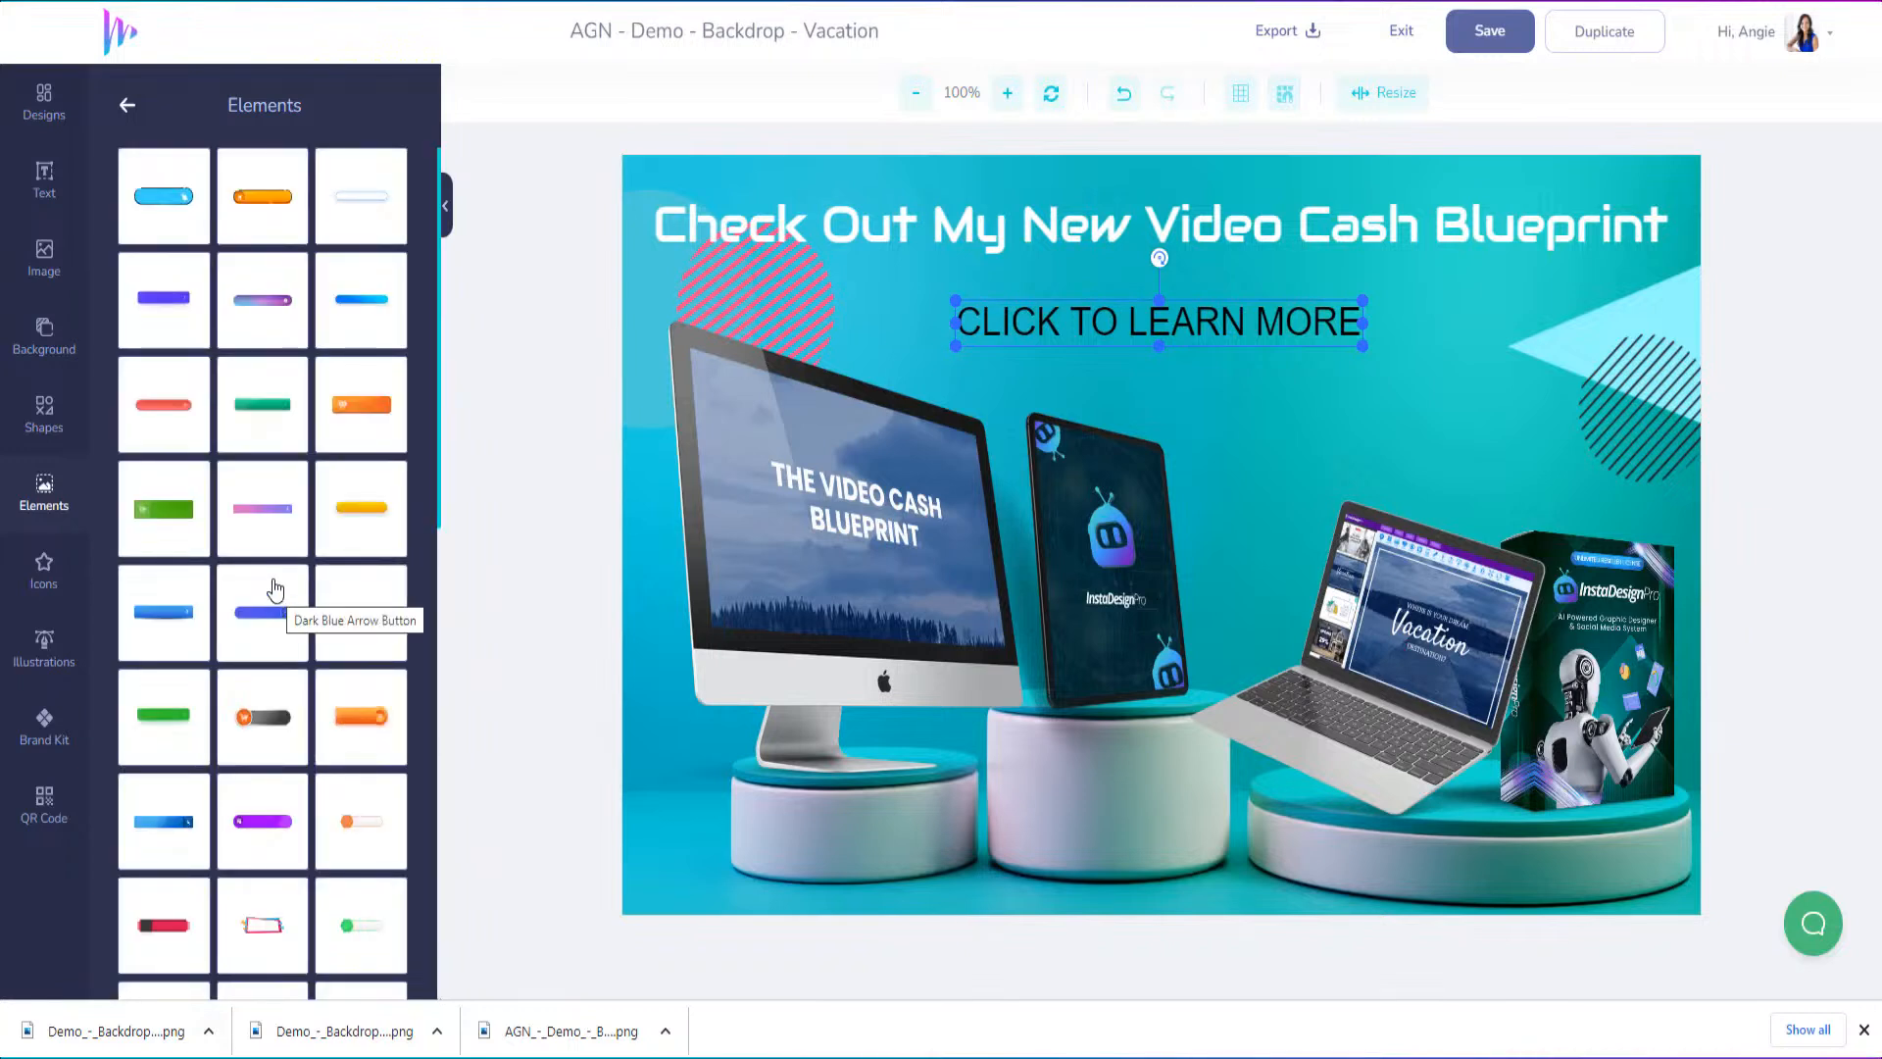
scroll(294, 781, "down", 3)
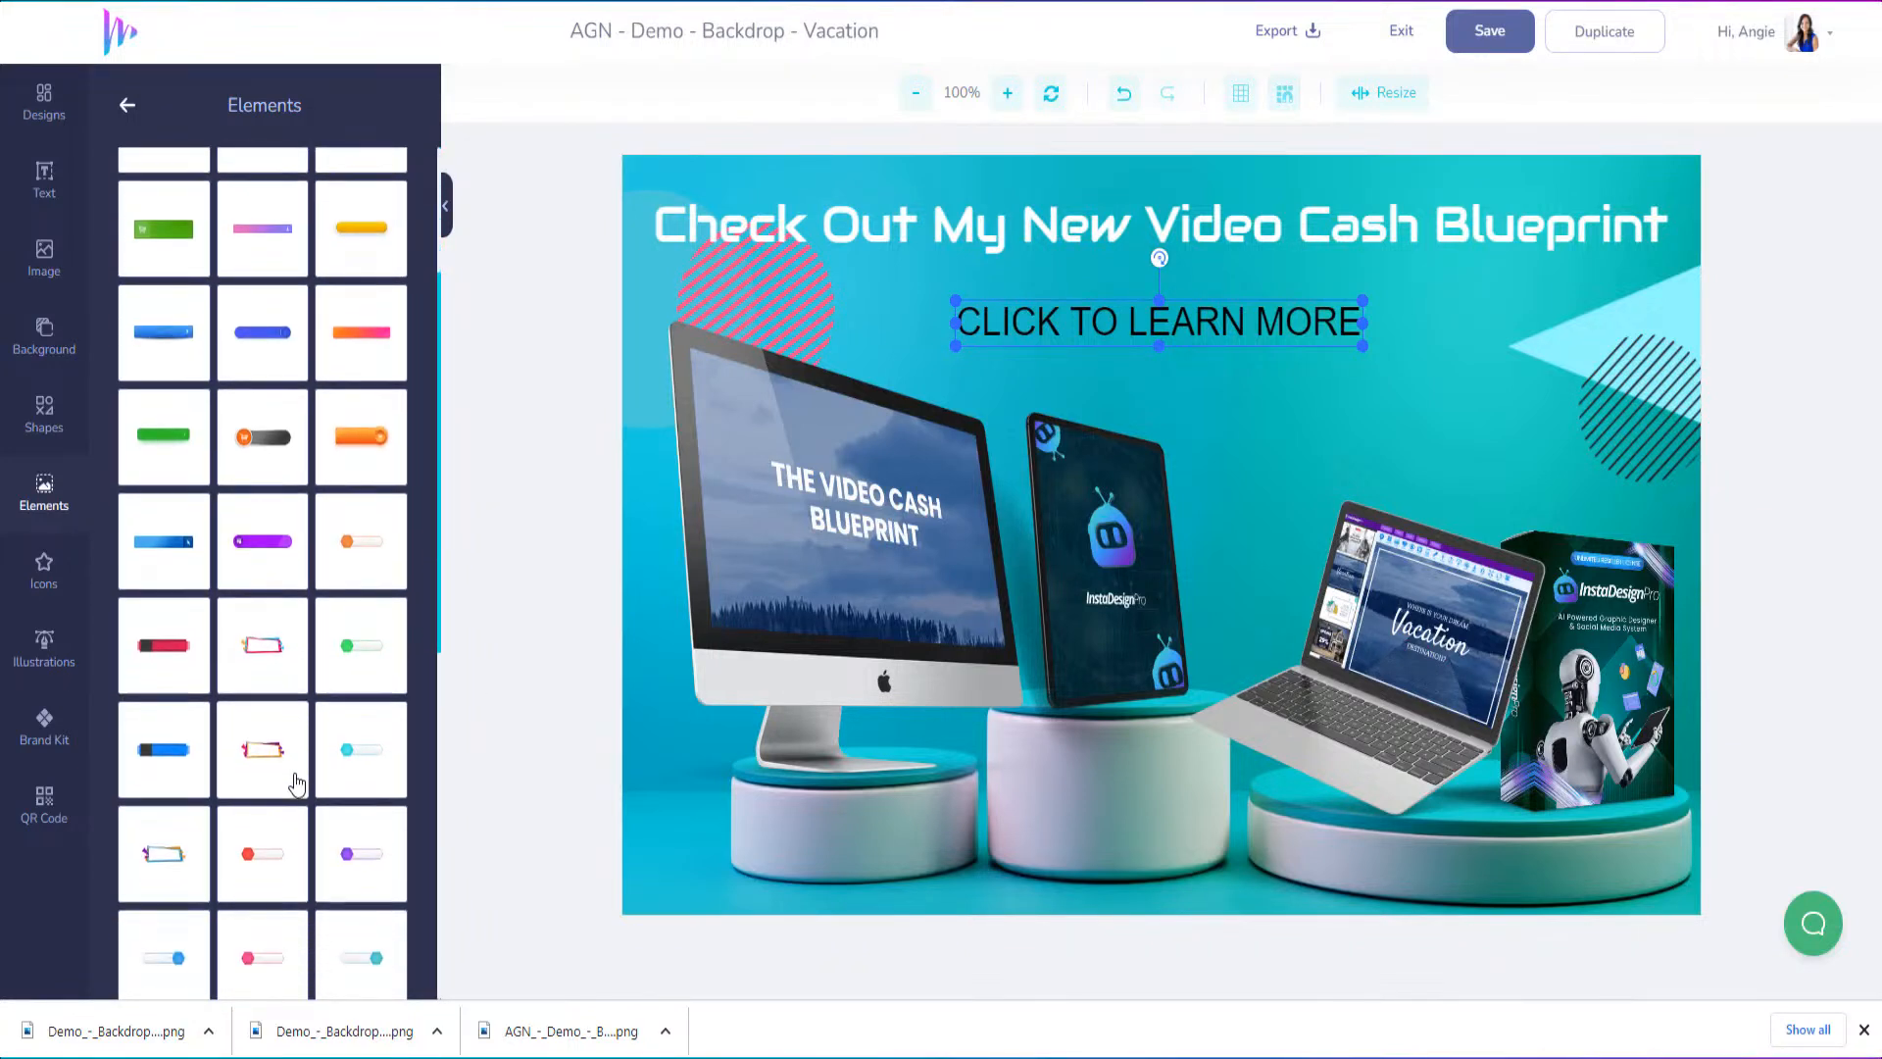
scroll(296, 781, "down", 8)
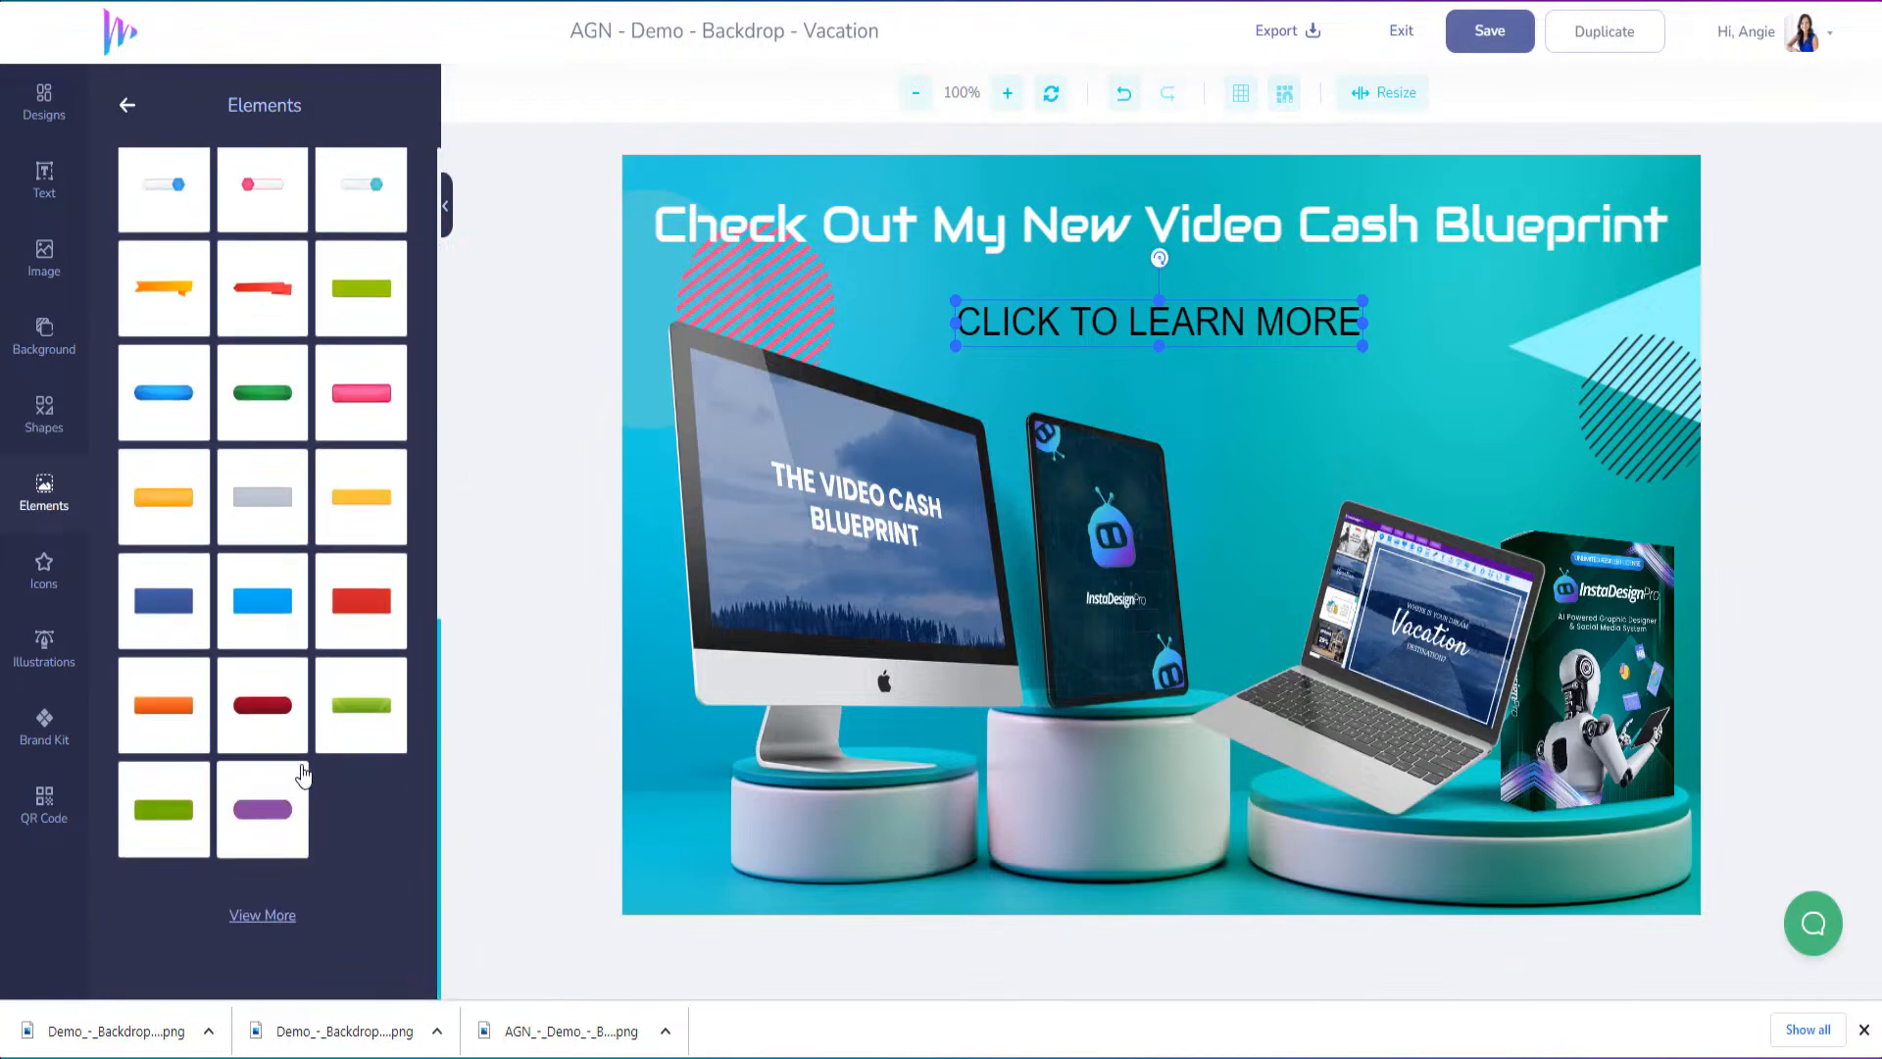
scroll(304, 774, "up", 4)
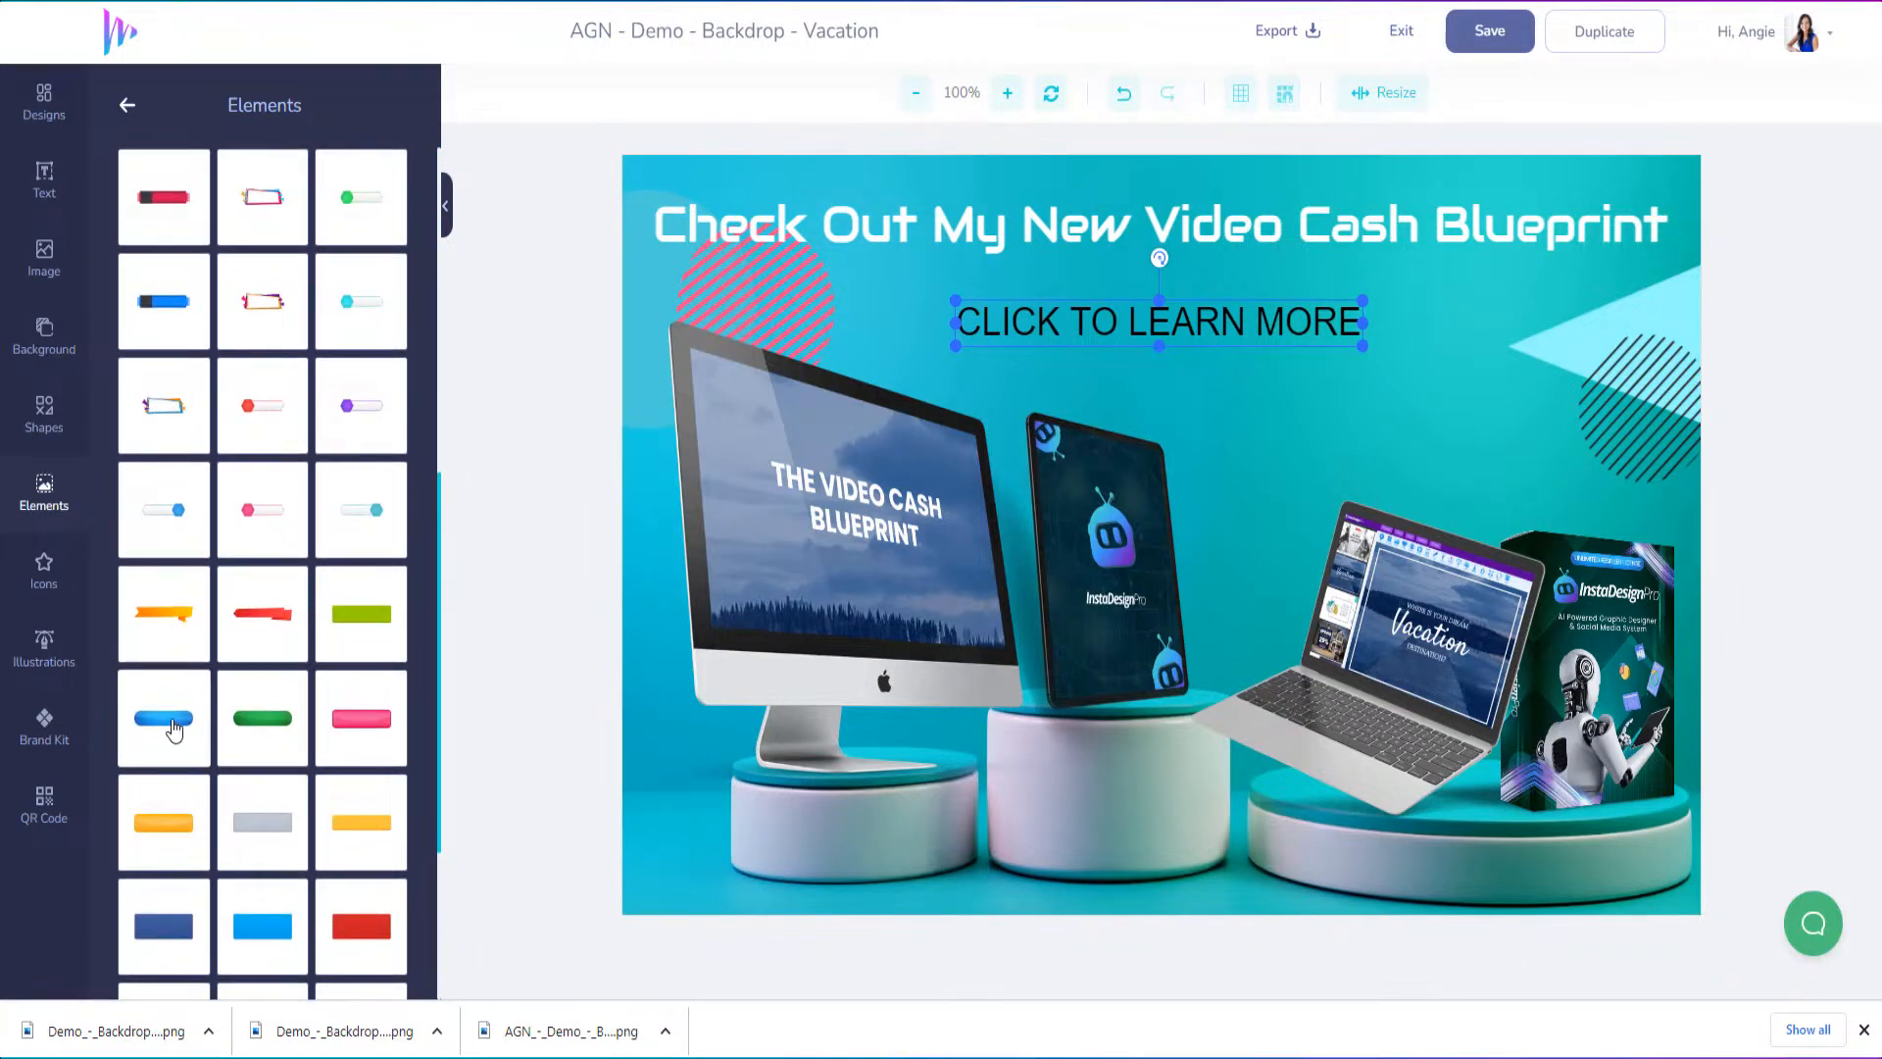
left_click(173, 731)
Move the blue button up over the "CLICK TO LEARN MORE" text and send it backwards behind the text
left_click_drag(1120, 514, 1111, 341)
right_click(1112, 341)
left_click(1182, 483)
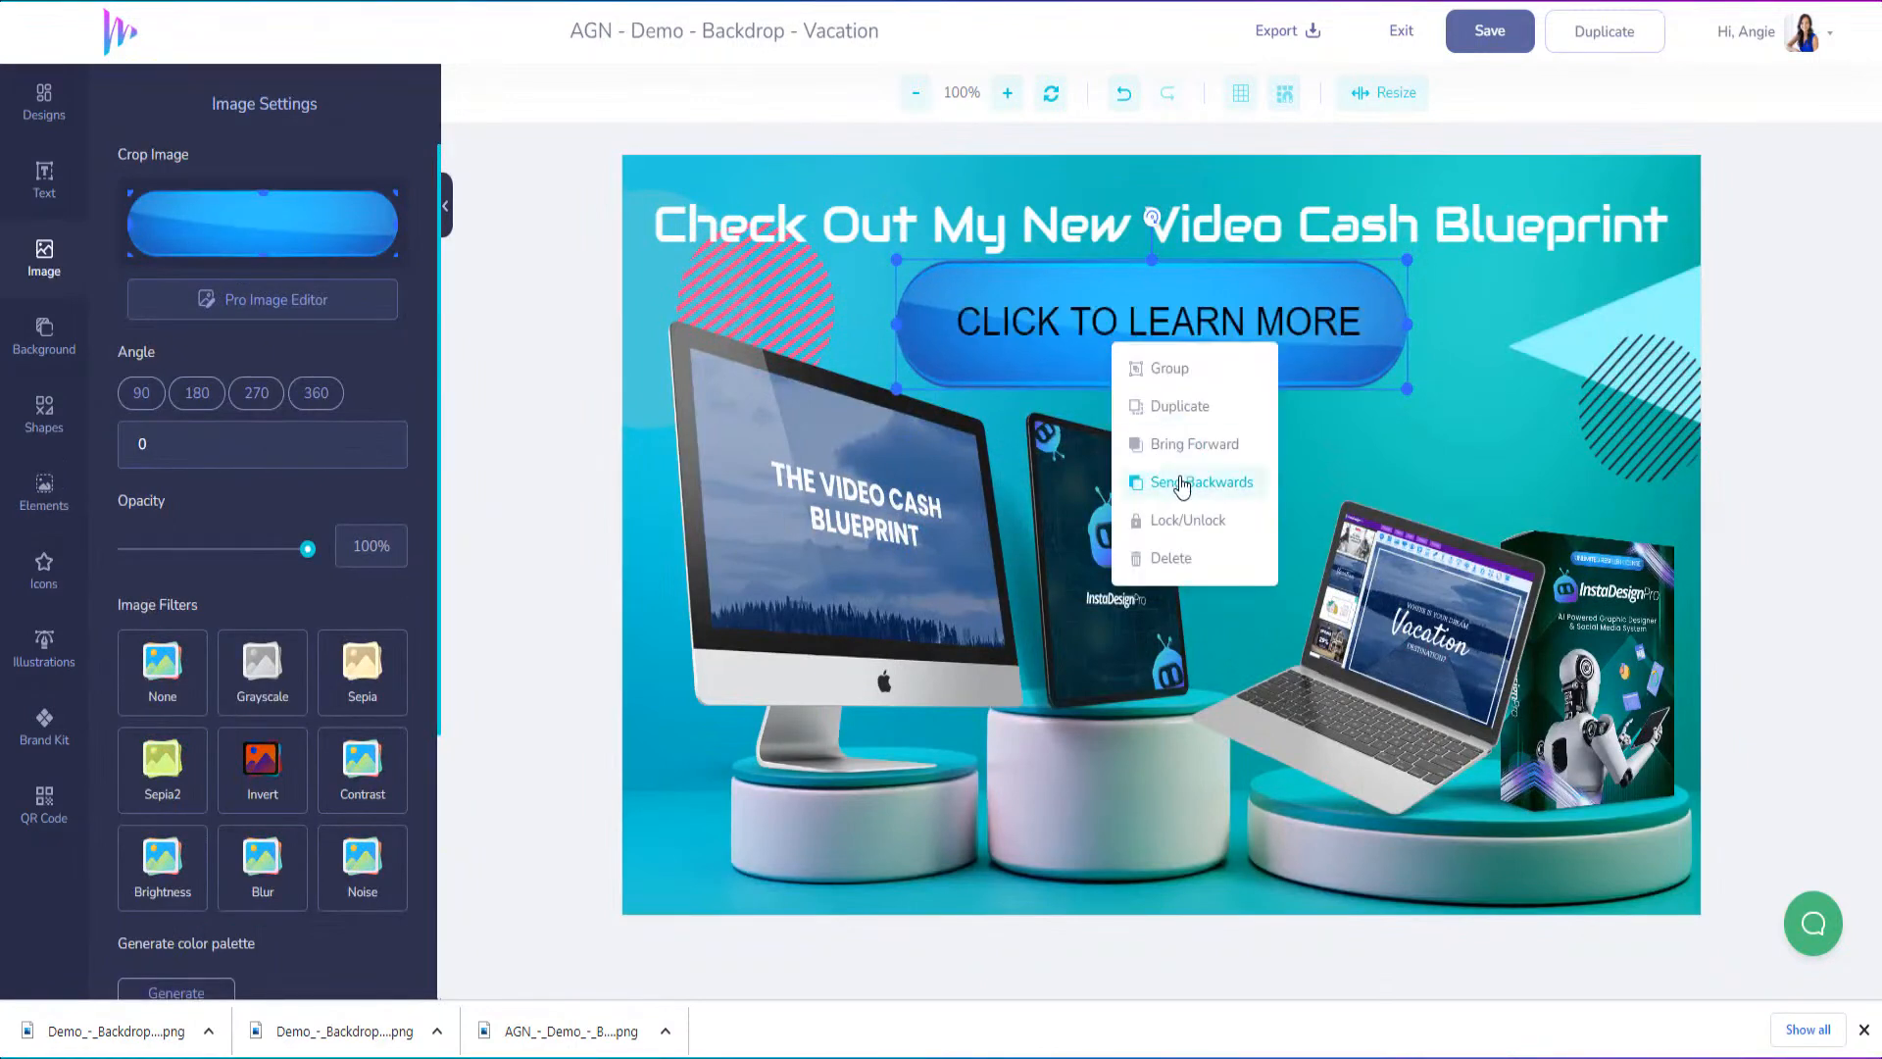
Reduce the blue button's height and reposition it so it fits around the "CLICK TO LEARN MORE" text
left_click(1206, 317)
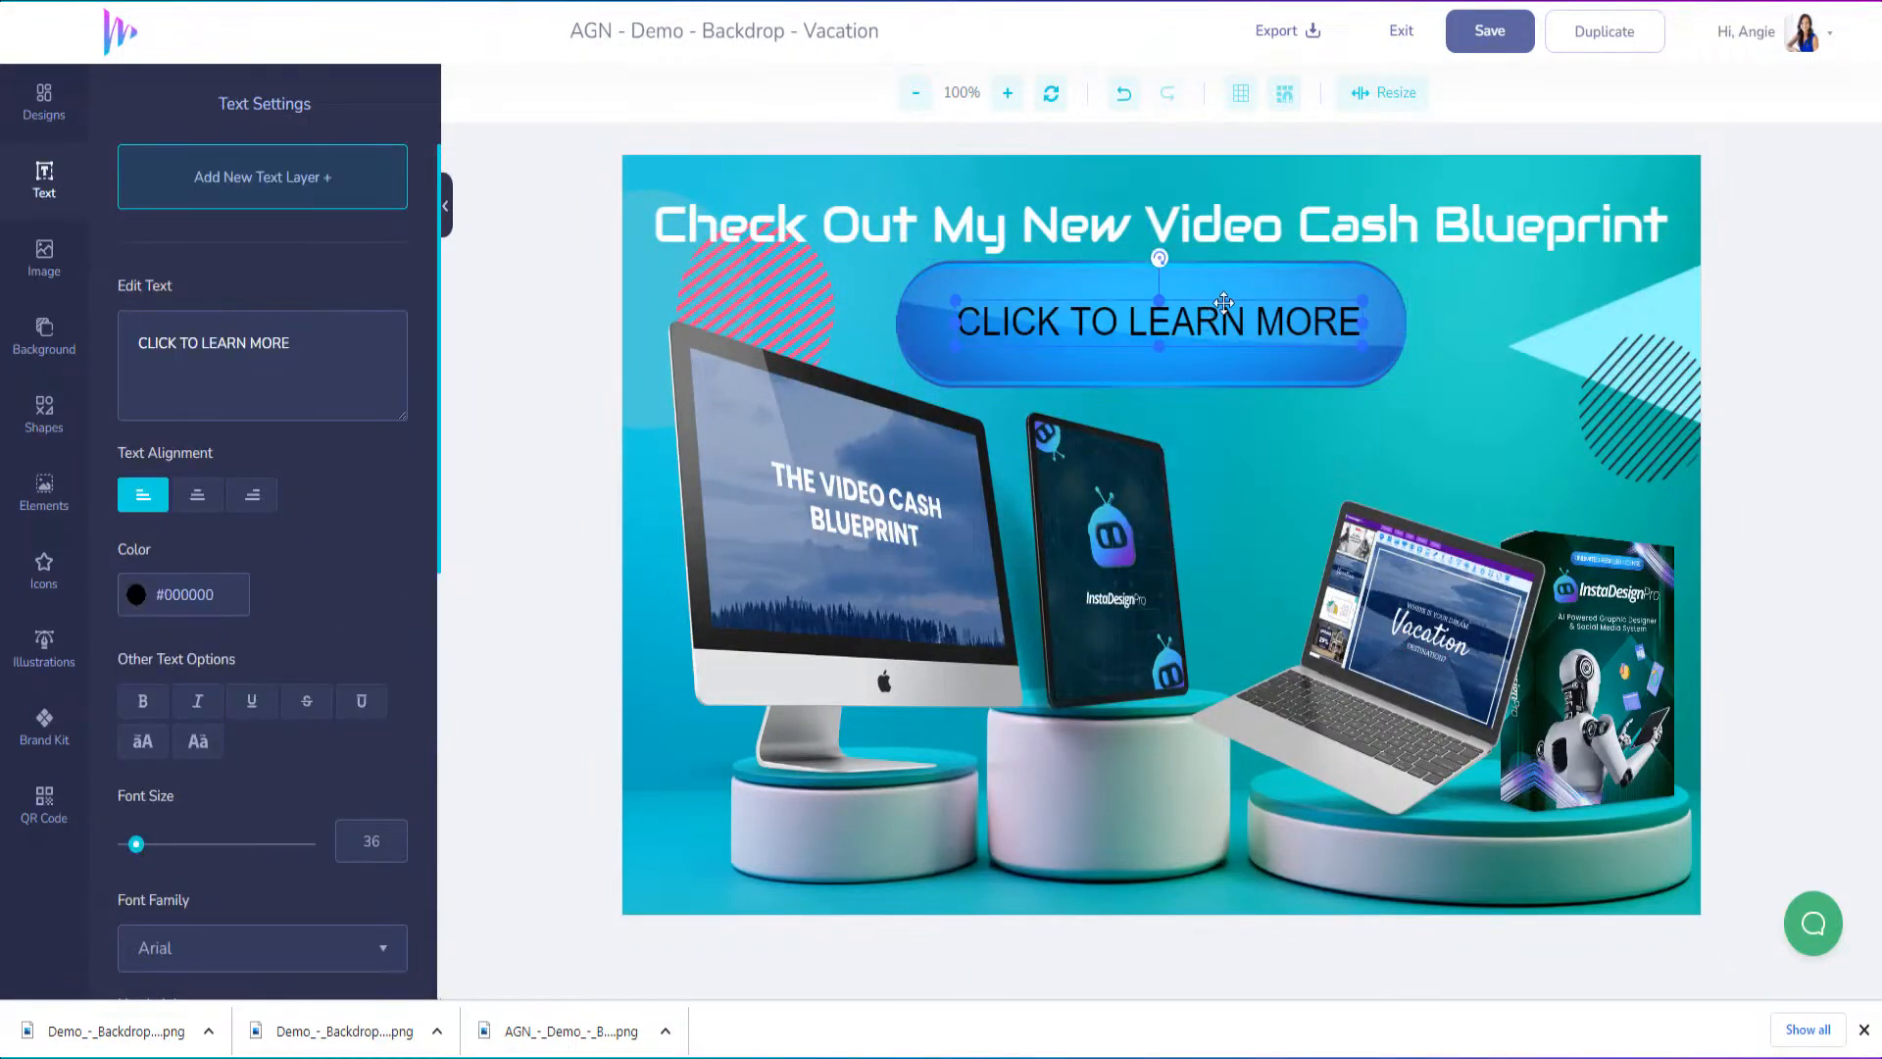
left_click(1332, 266)
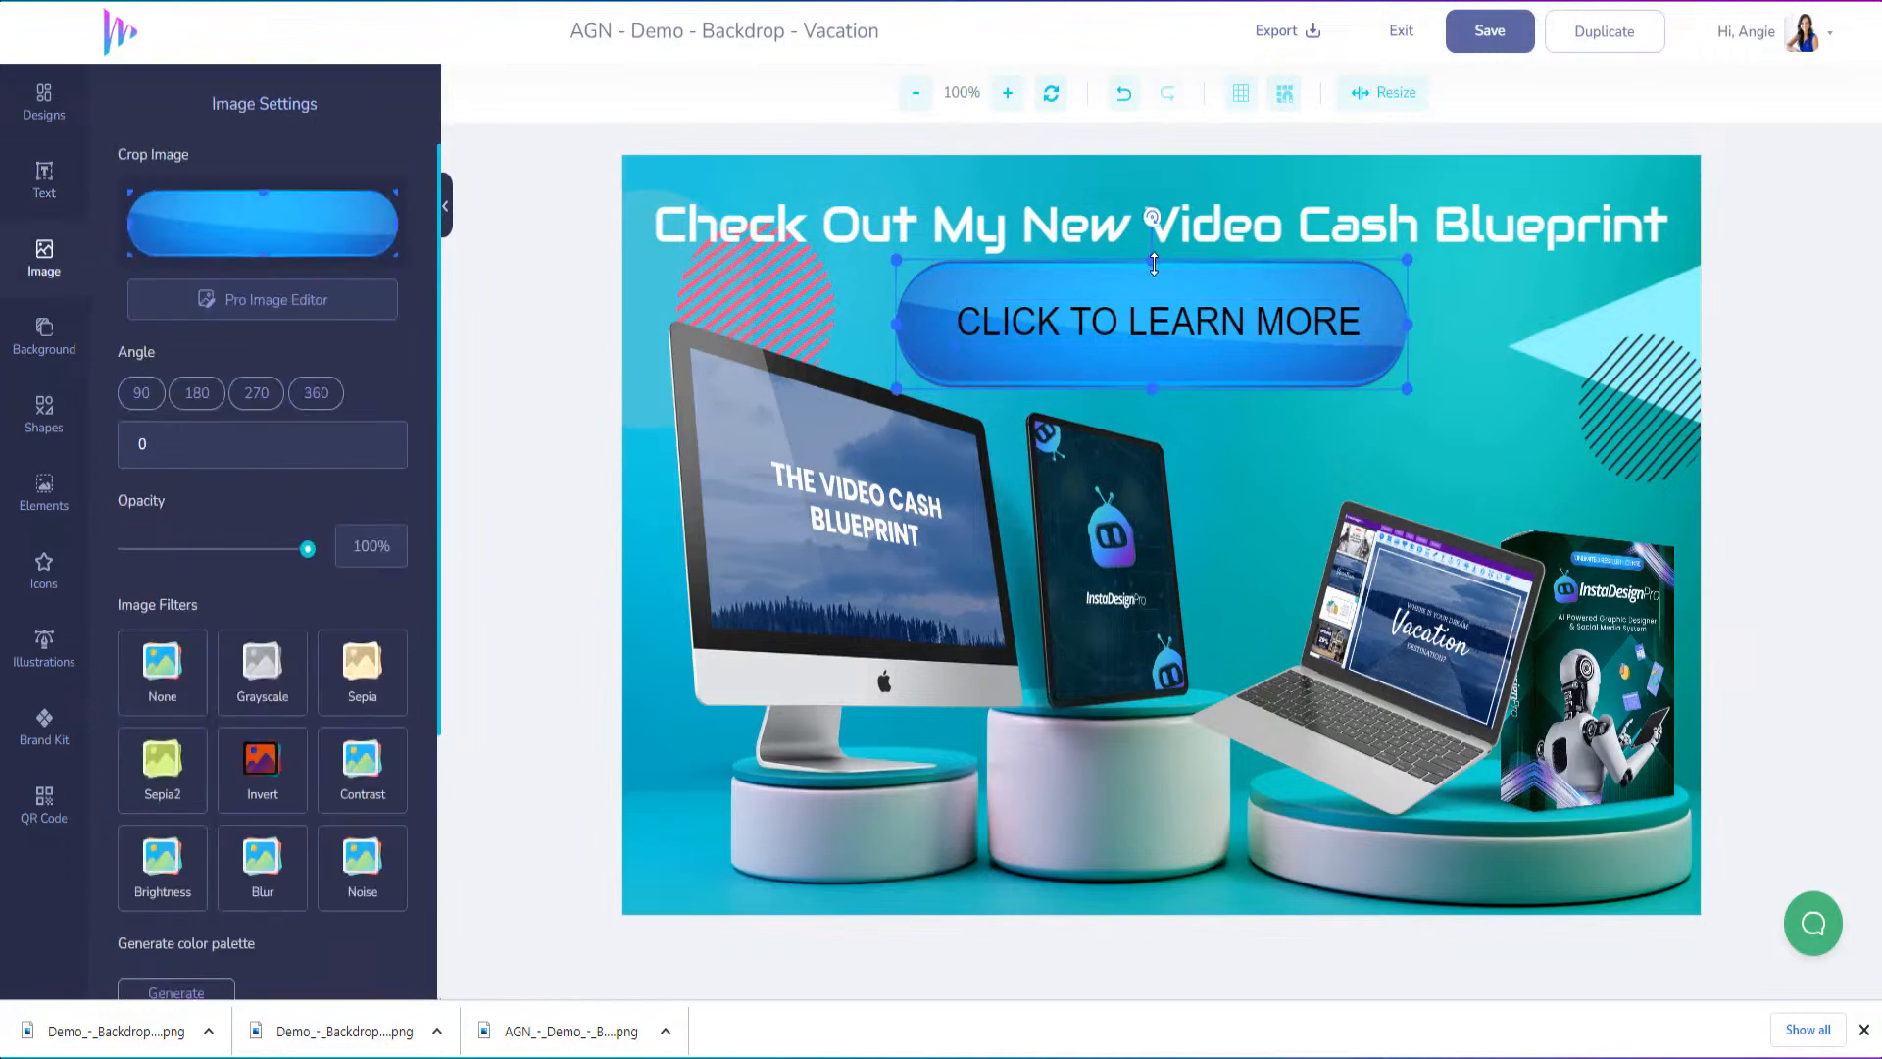
left_click_drag(1154, 264, 1154, 295)
left_click_drag(1194, 379, 1202, 363)
Set the "CLICK TO LEARN MORE" text colour to white (#FFFFFF) and make it bold
left_click(1195, 320)
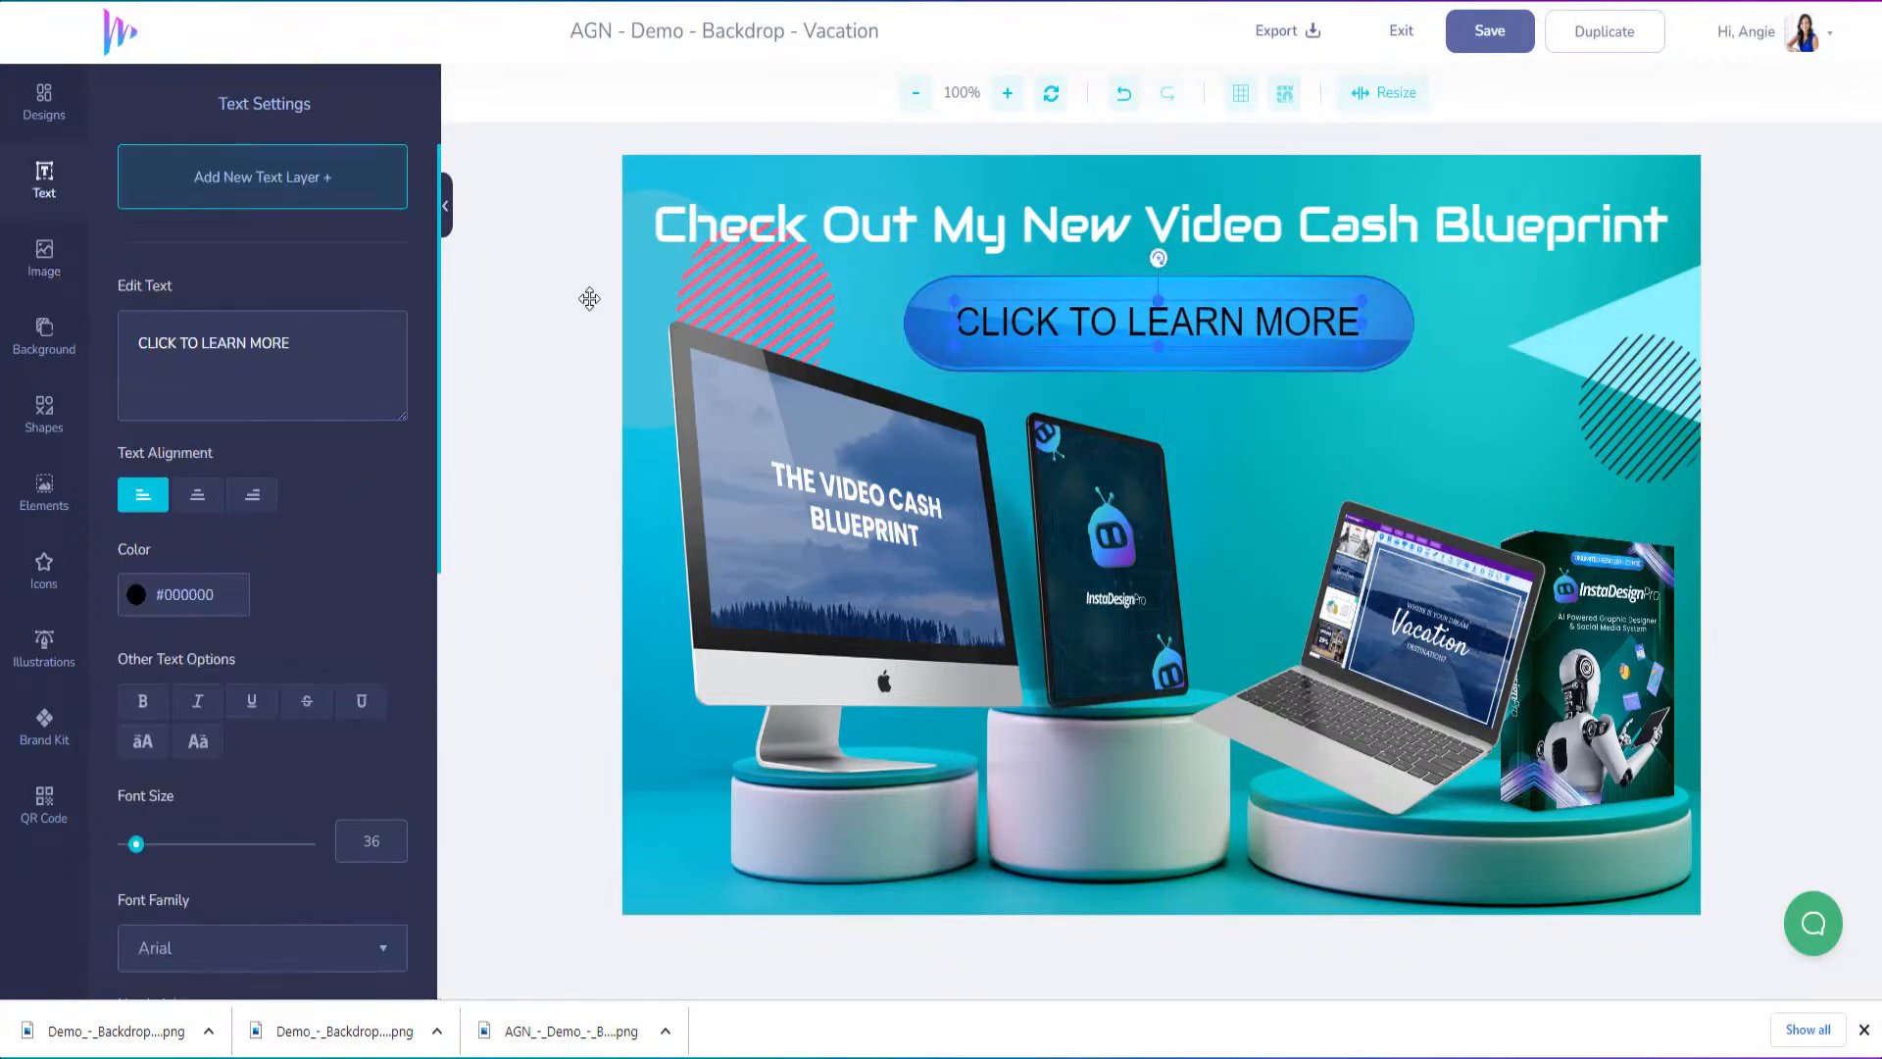
left_click(137, 598)
left_click_drag(176, 663, 106, 620)
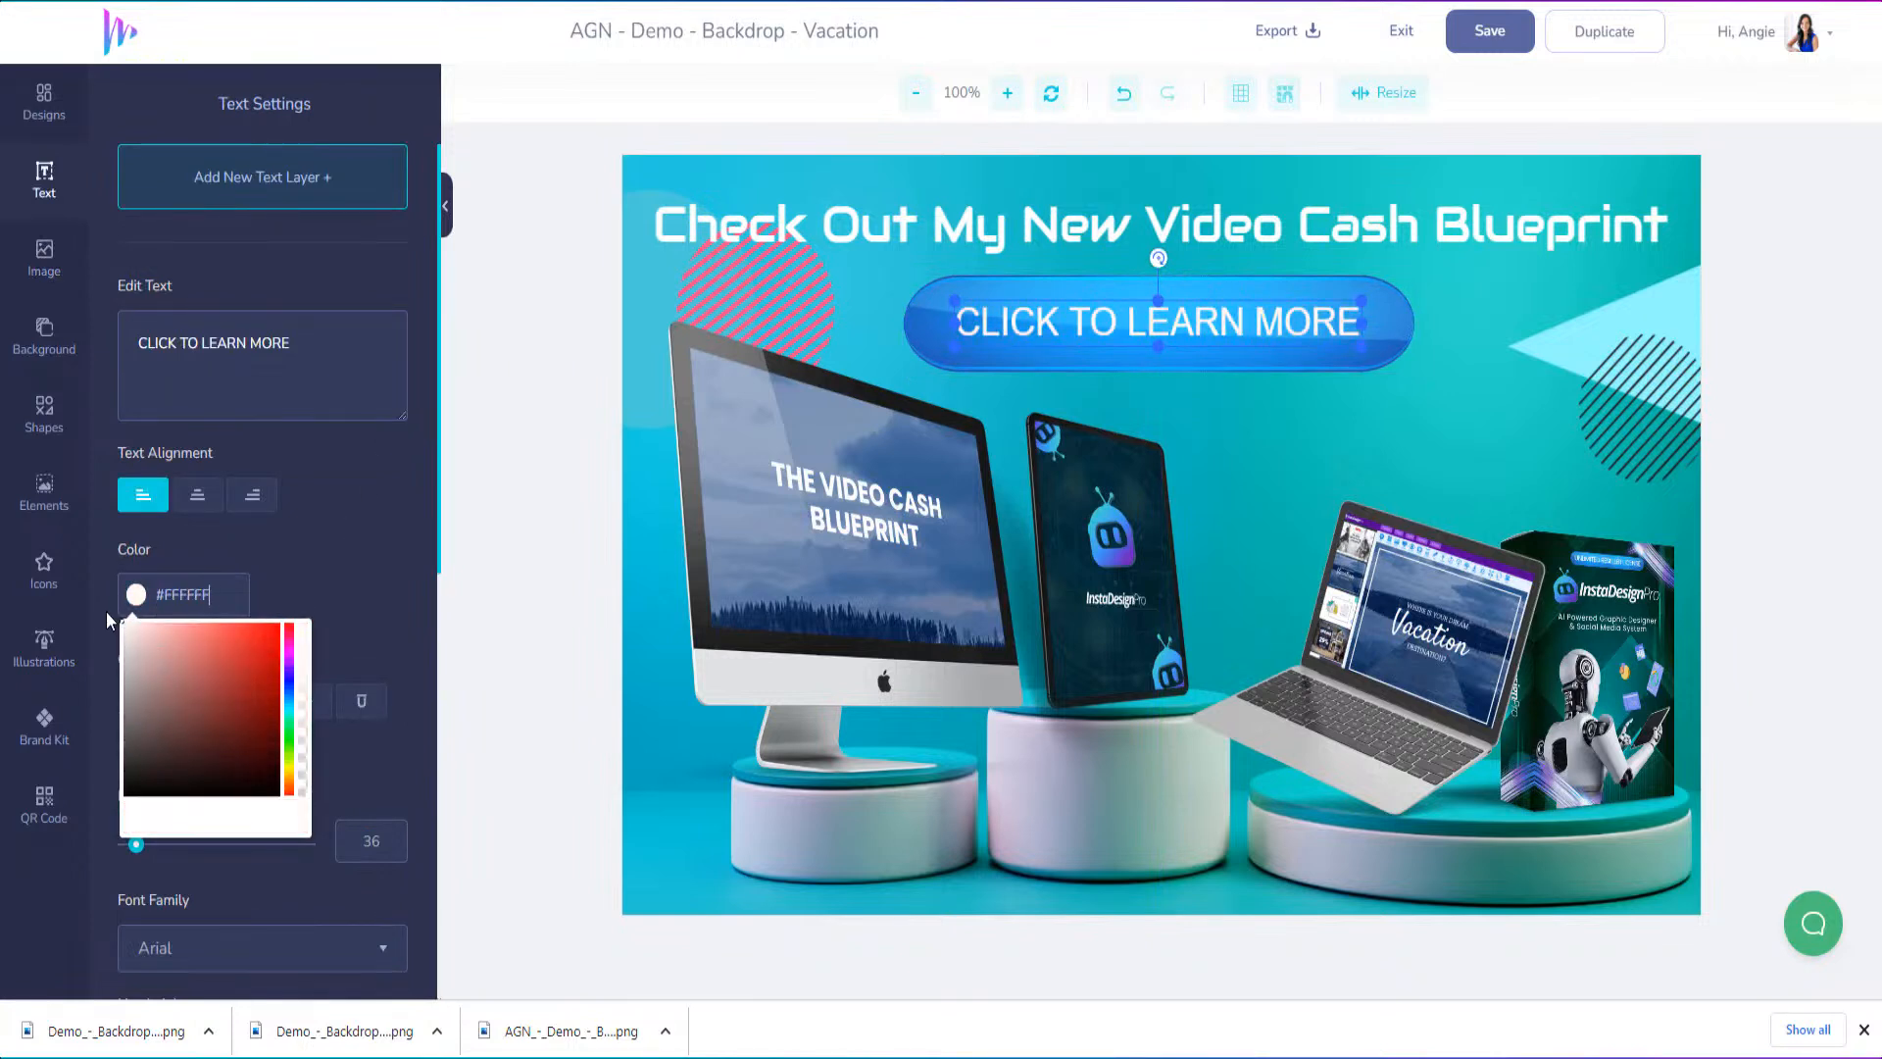
left_click(142, 701)
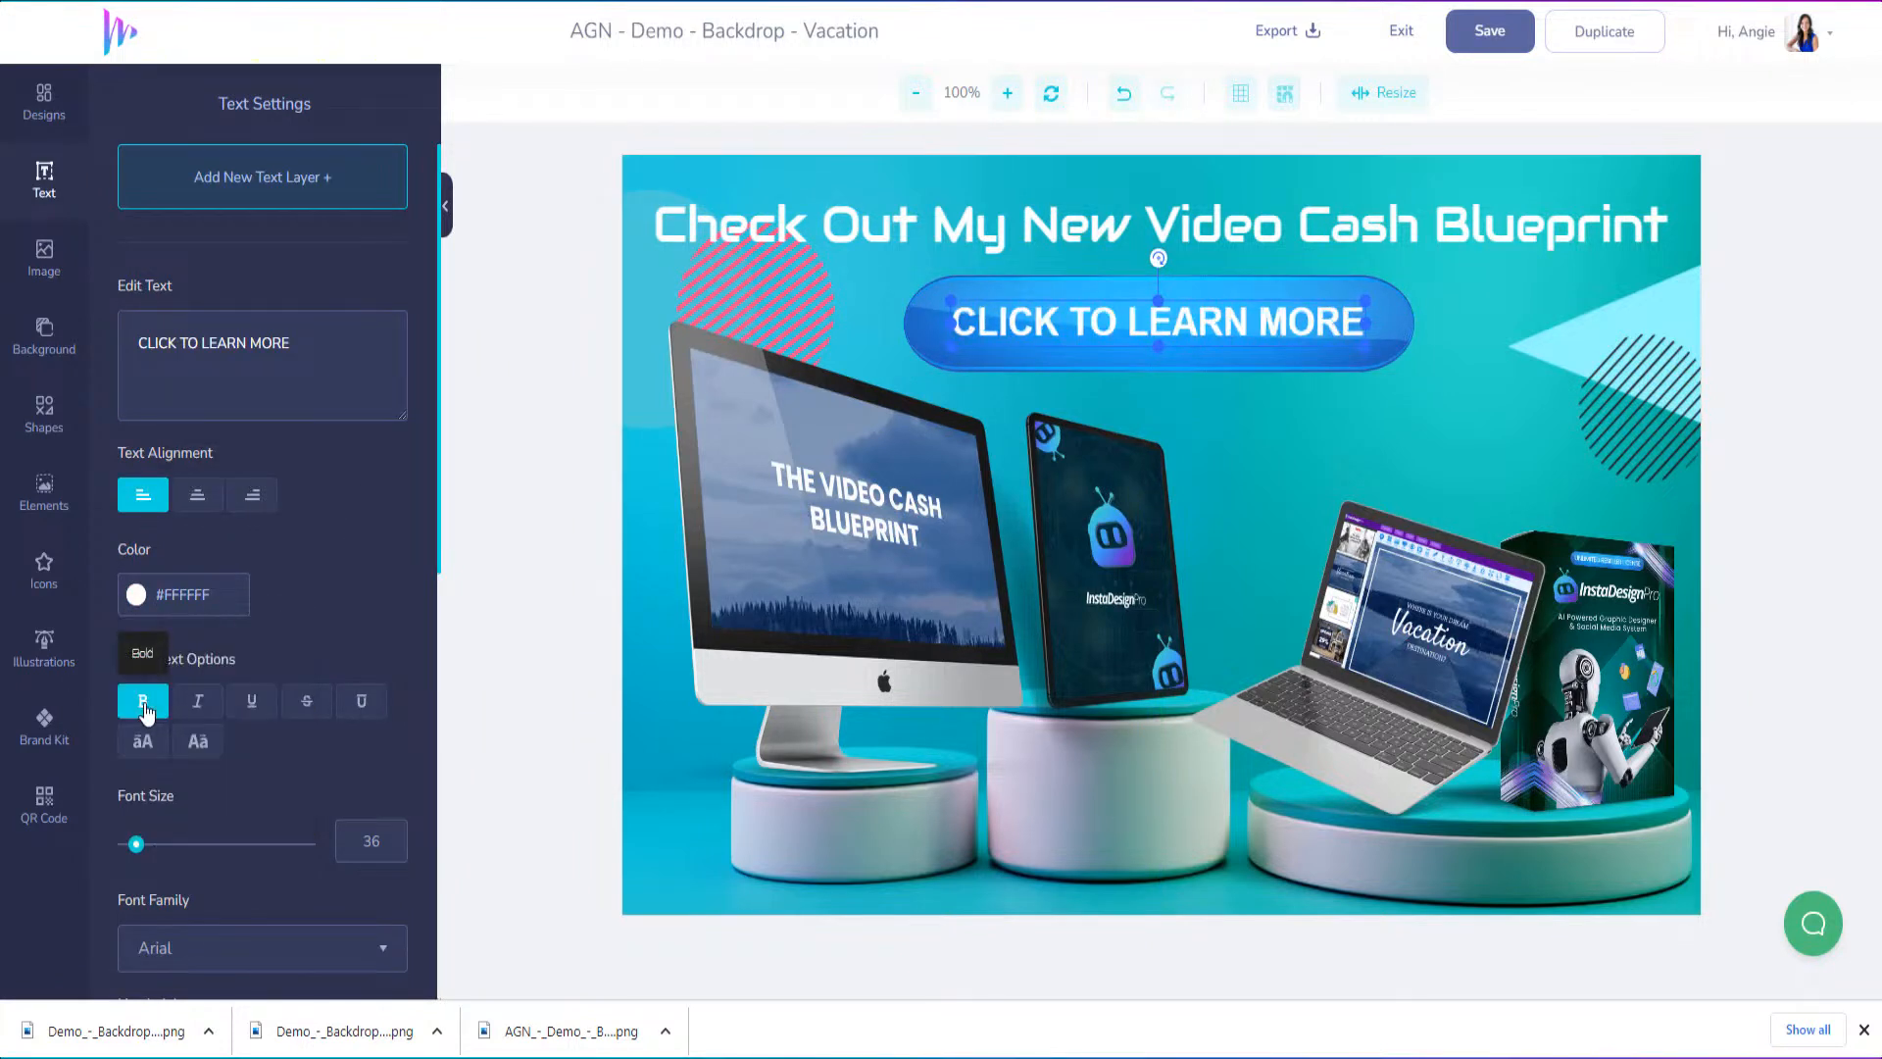
Delete the teal podium backdrop image from the Vacation design
left_click(1690, 165)
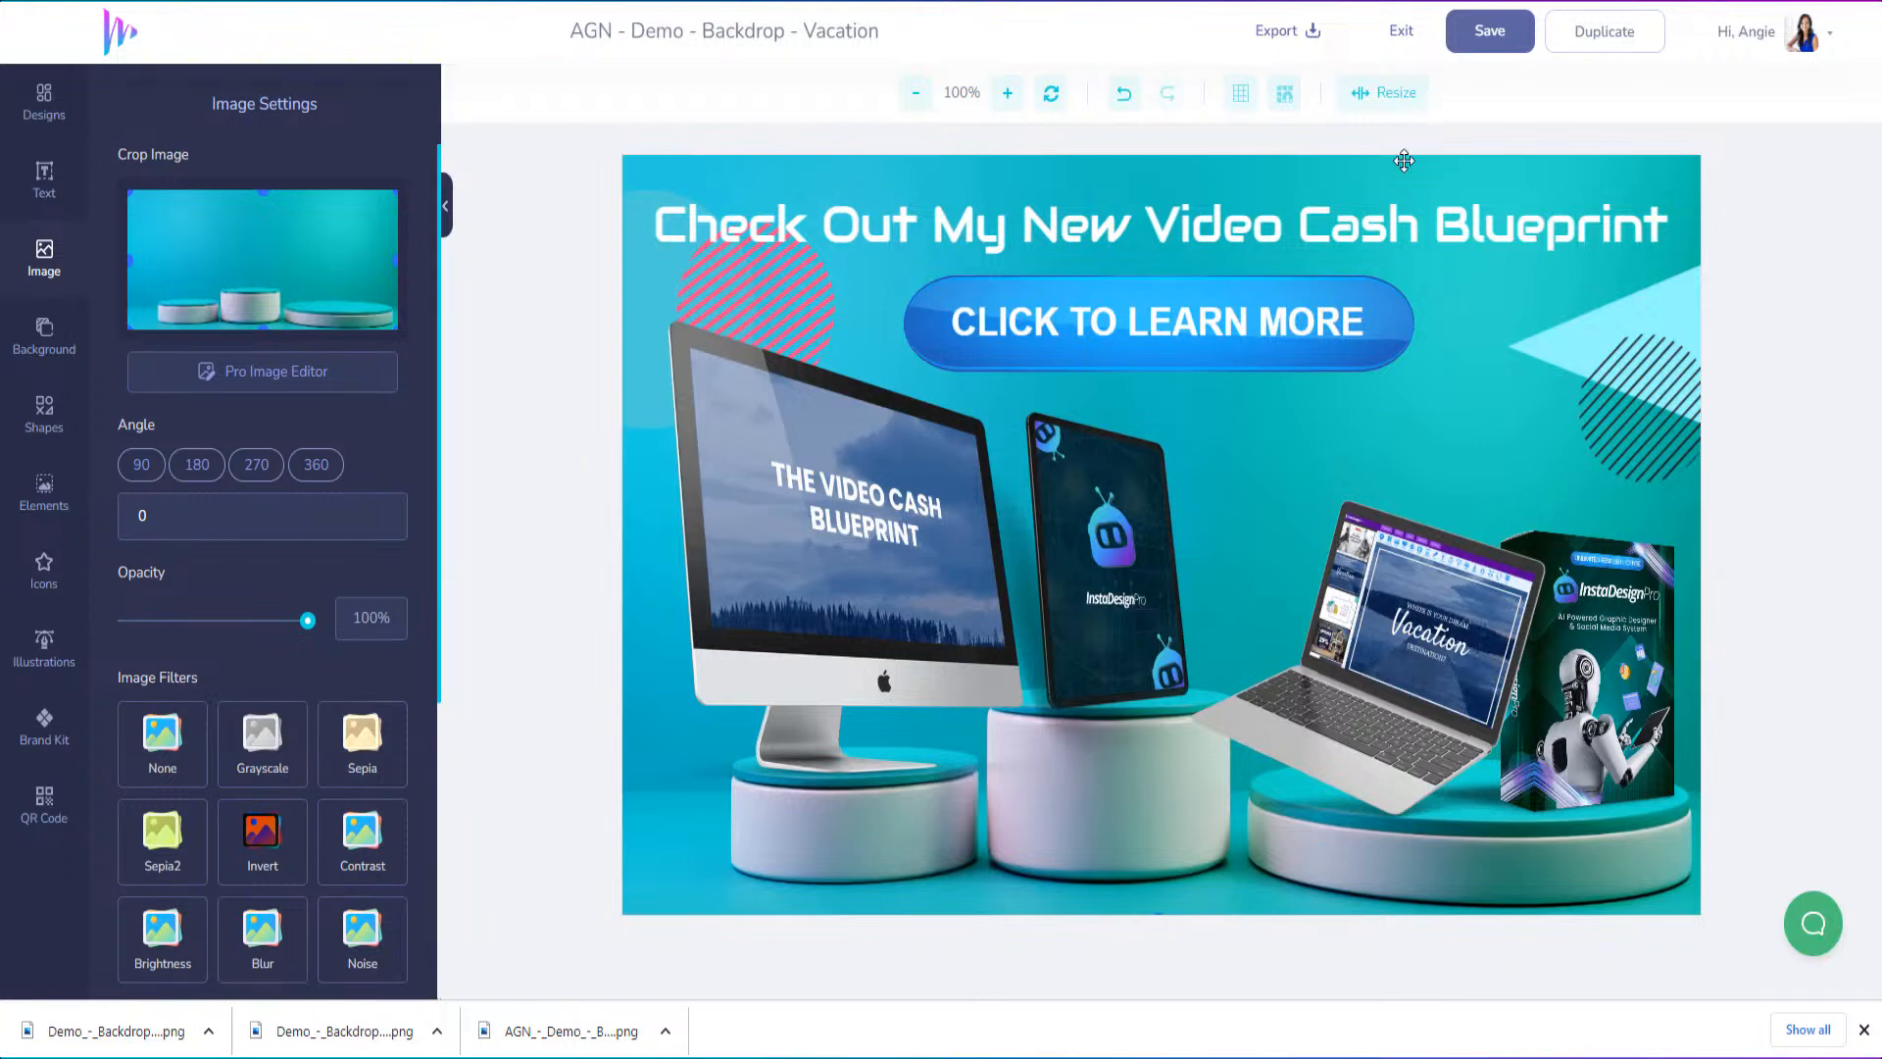
key("Delete")
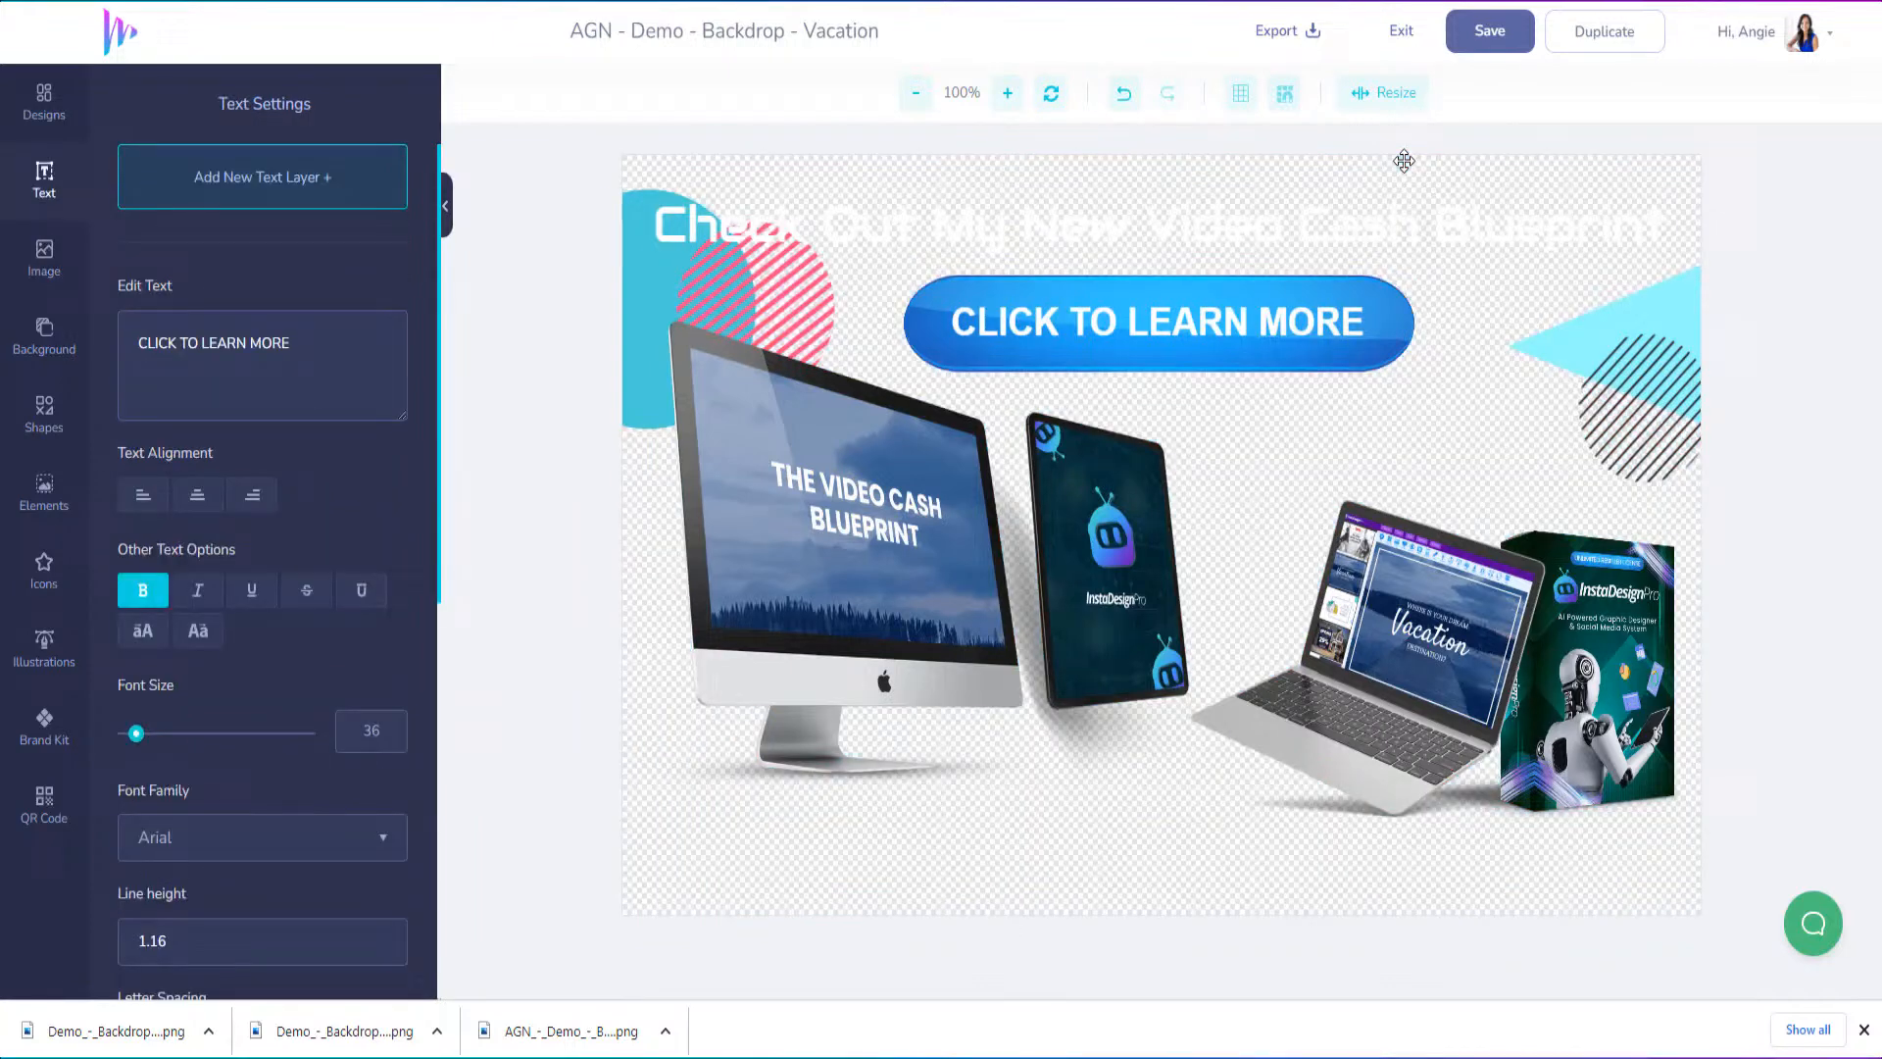
left_click(44, 336)
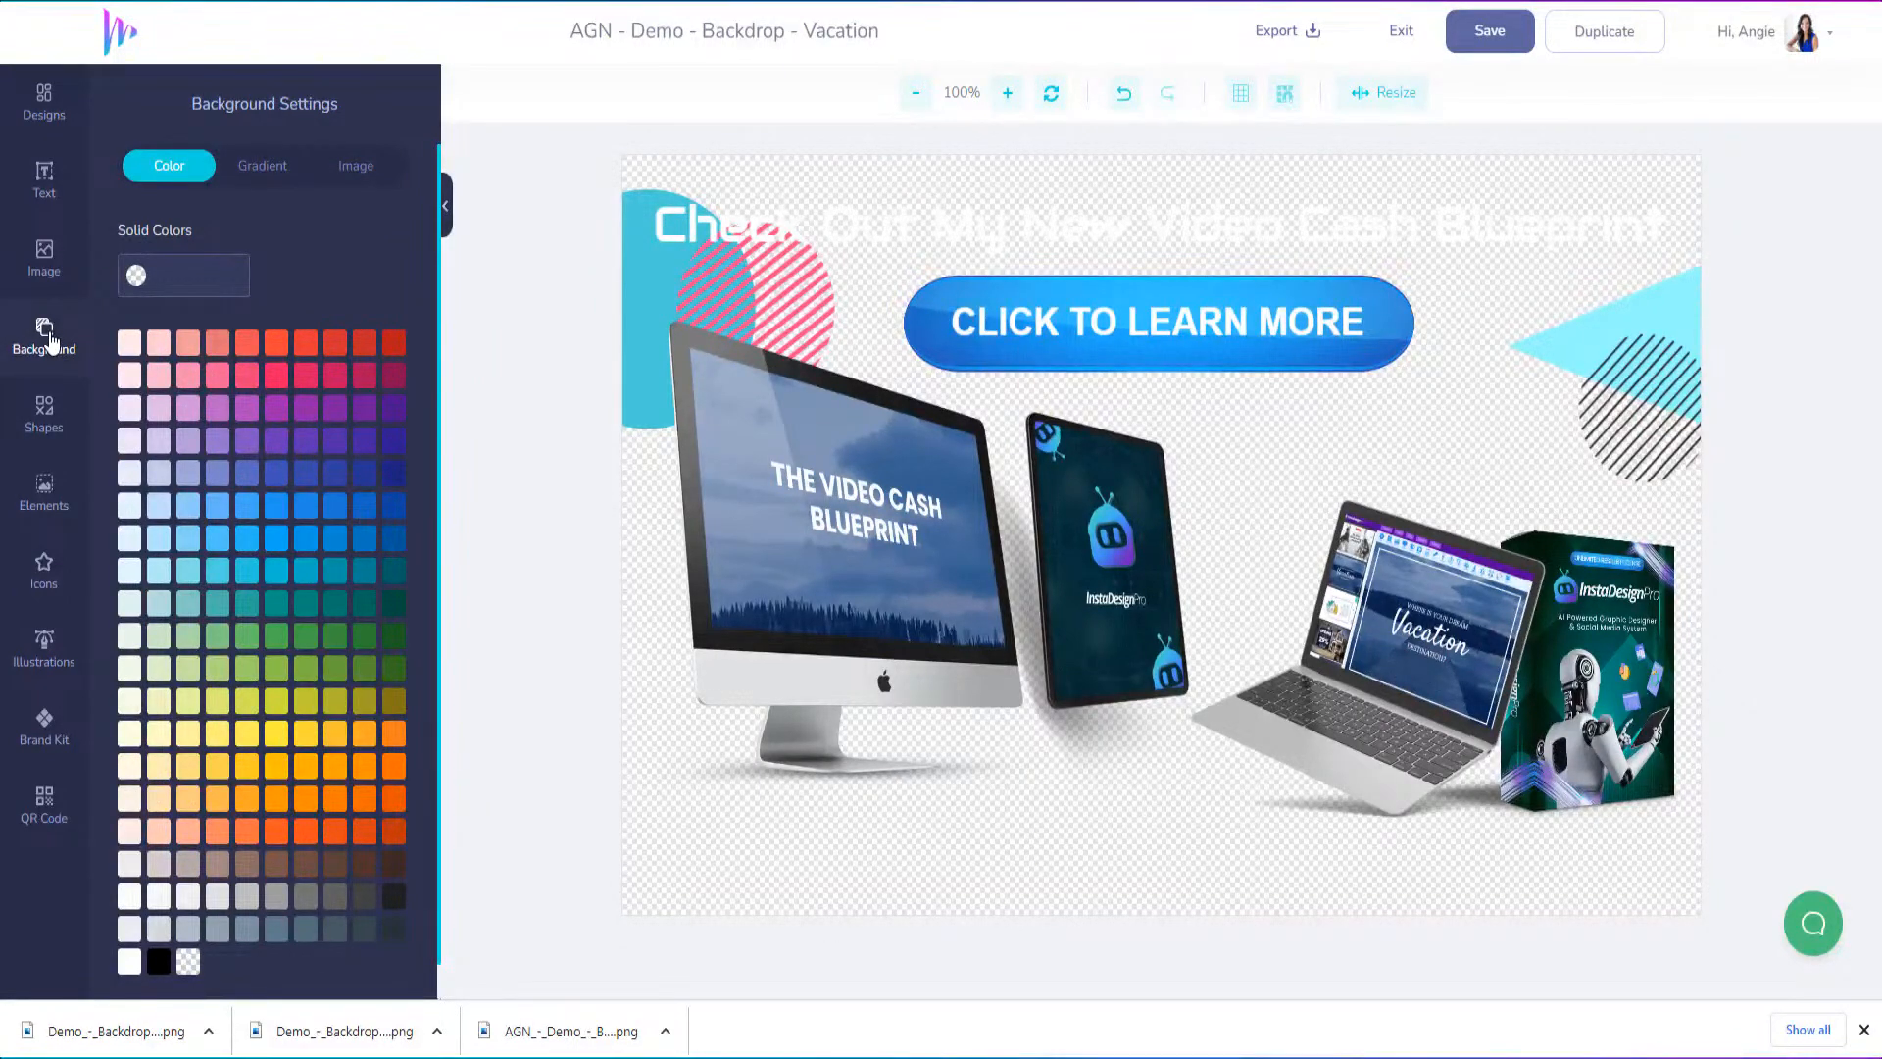
Browse the Backgrounds category of the image library for a replacement product backdrop
left_click(39, 263)
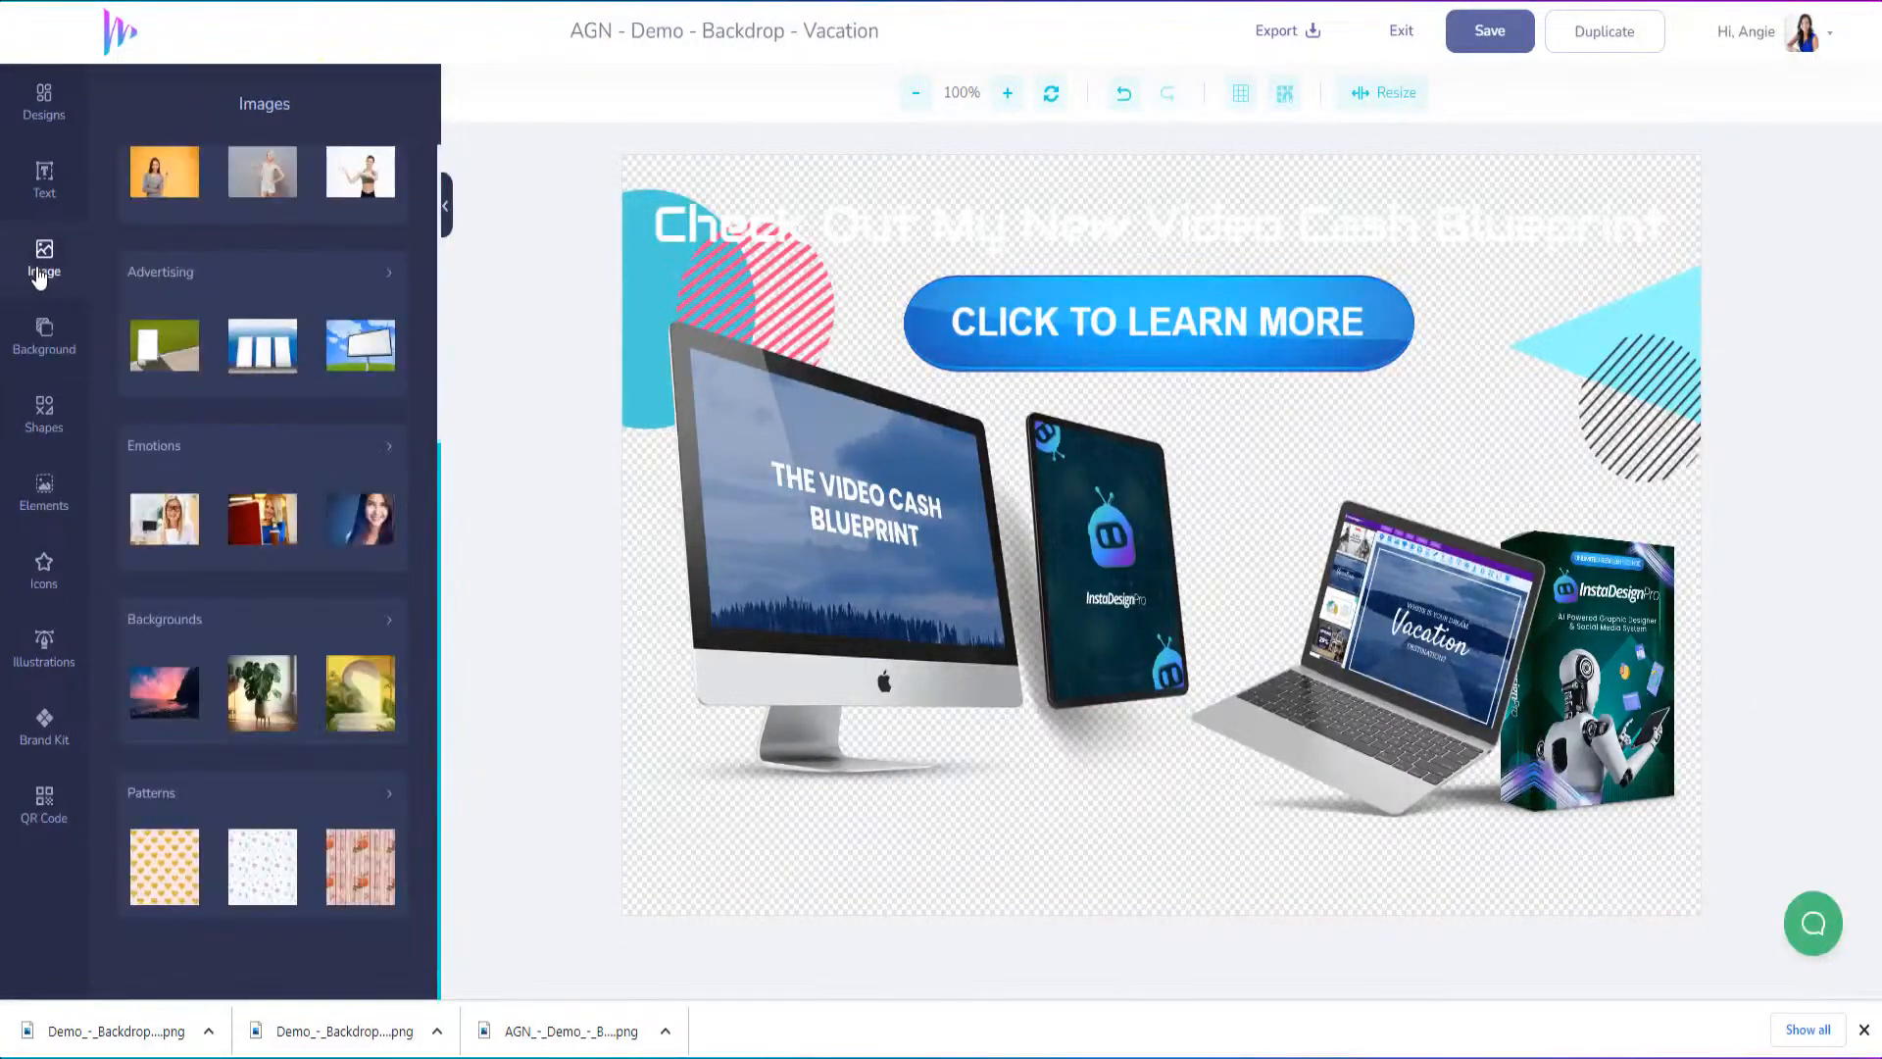
scroll(203, 301, "up", 5)
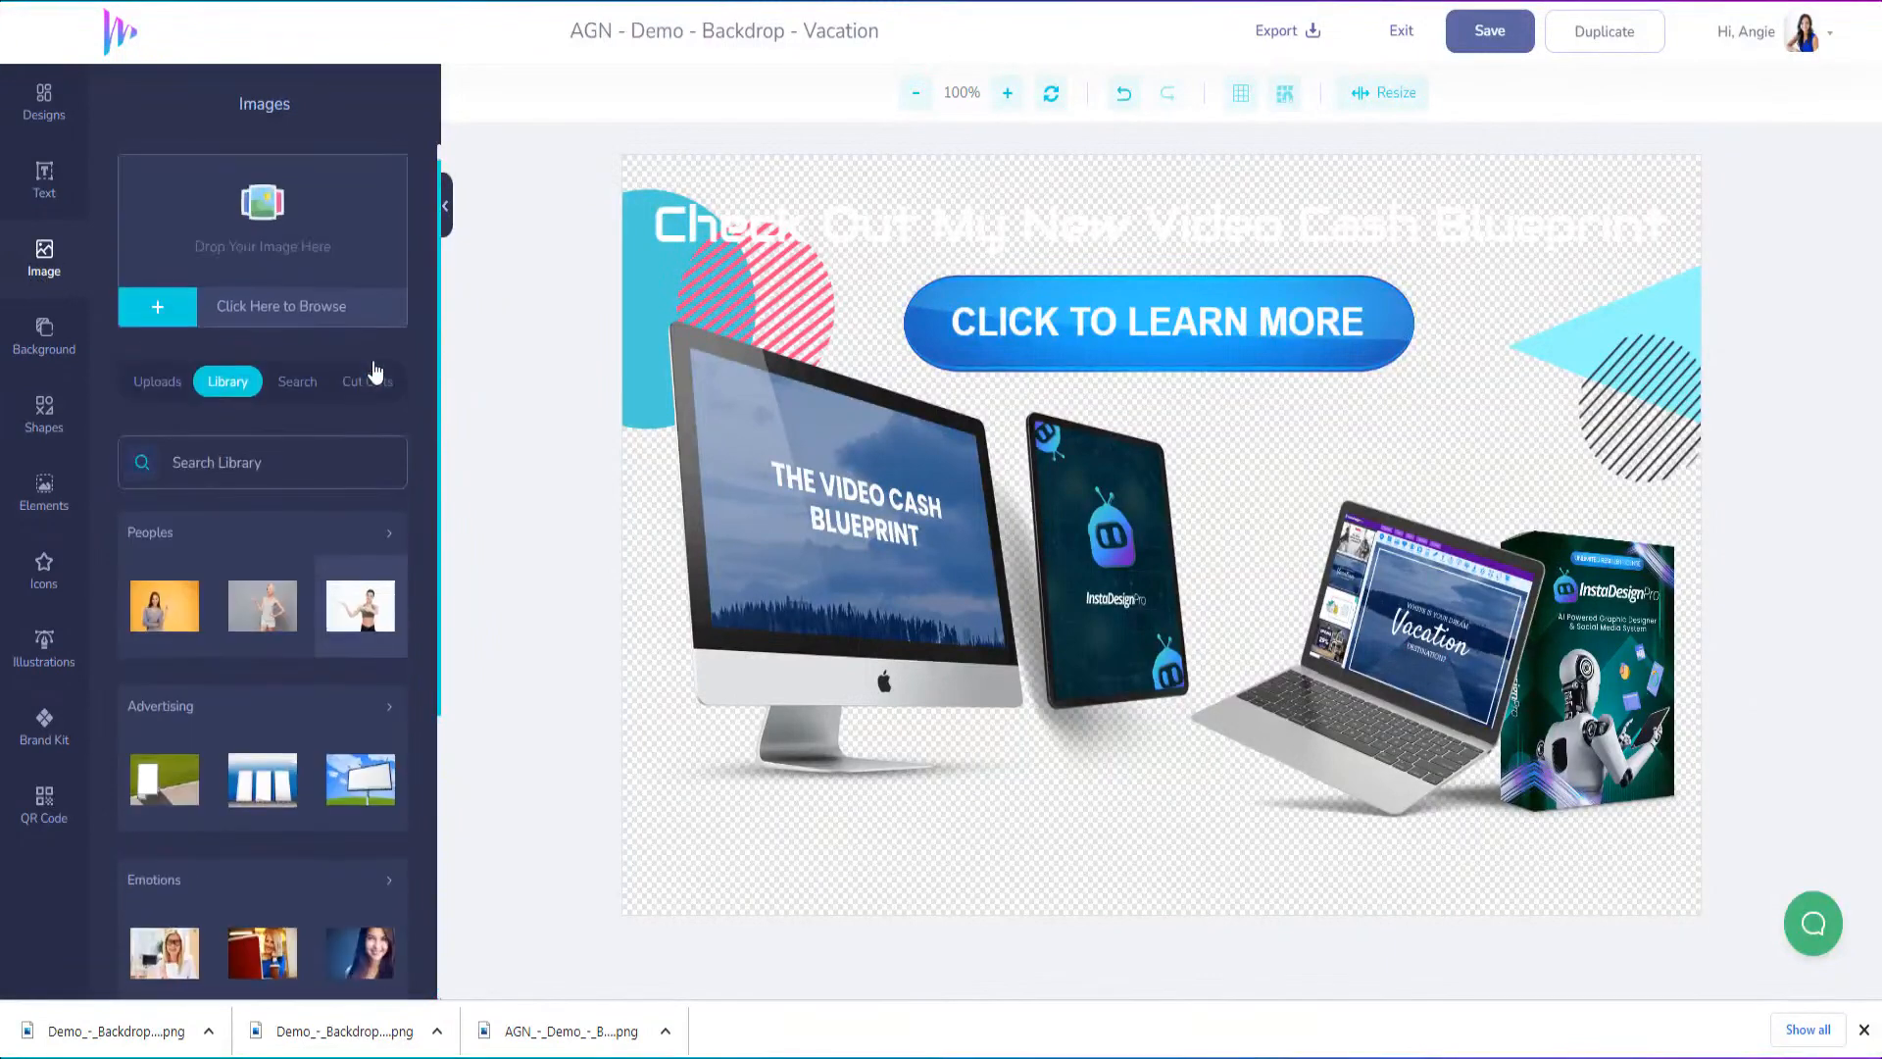
scroll(245, 648, "down", 3)
scroll(245, 649, "down", 3)
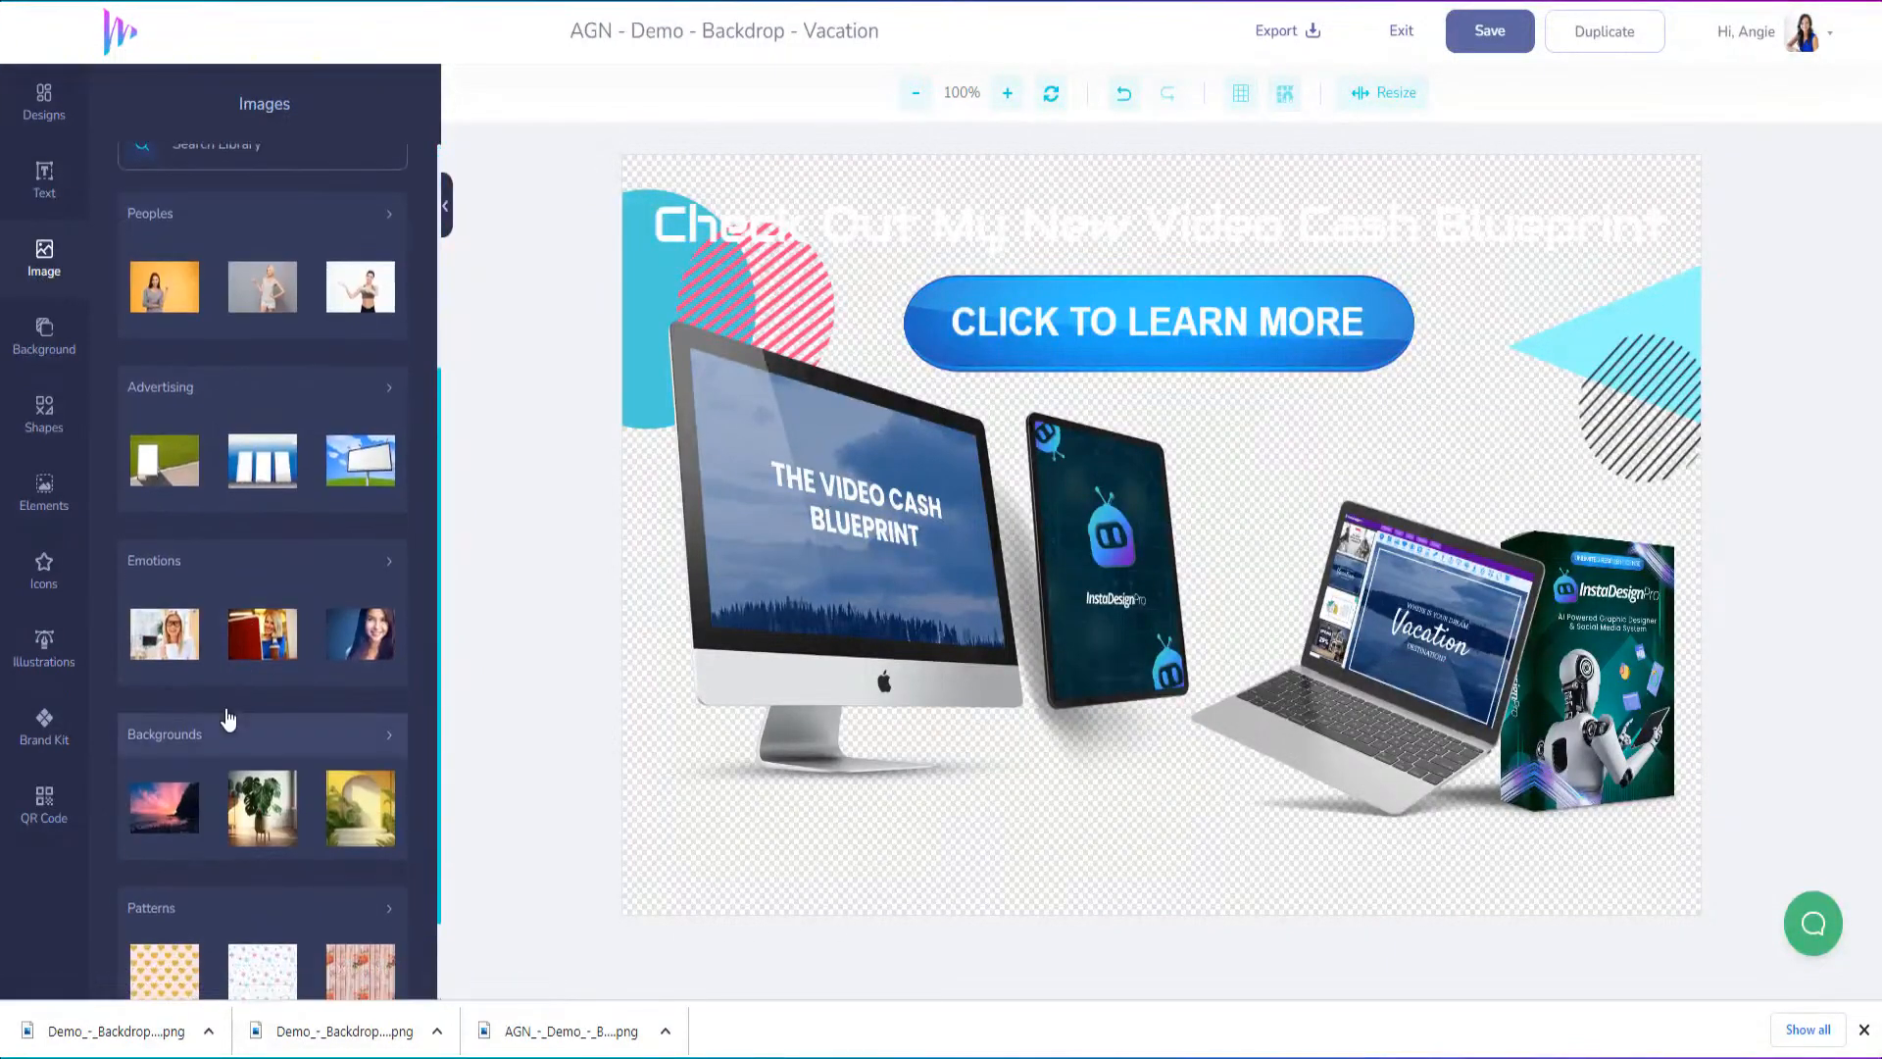
left_click(382, 643)
scroll(333, 726, "down", 3)
scroll(334, 727, "down", 3)
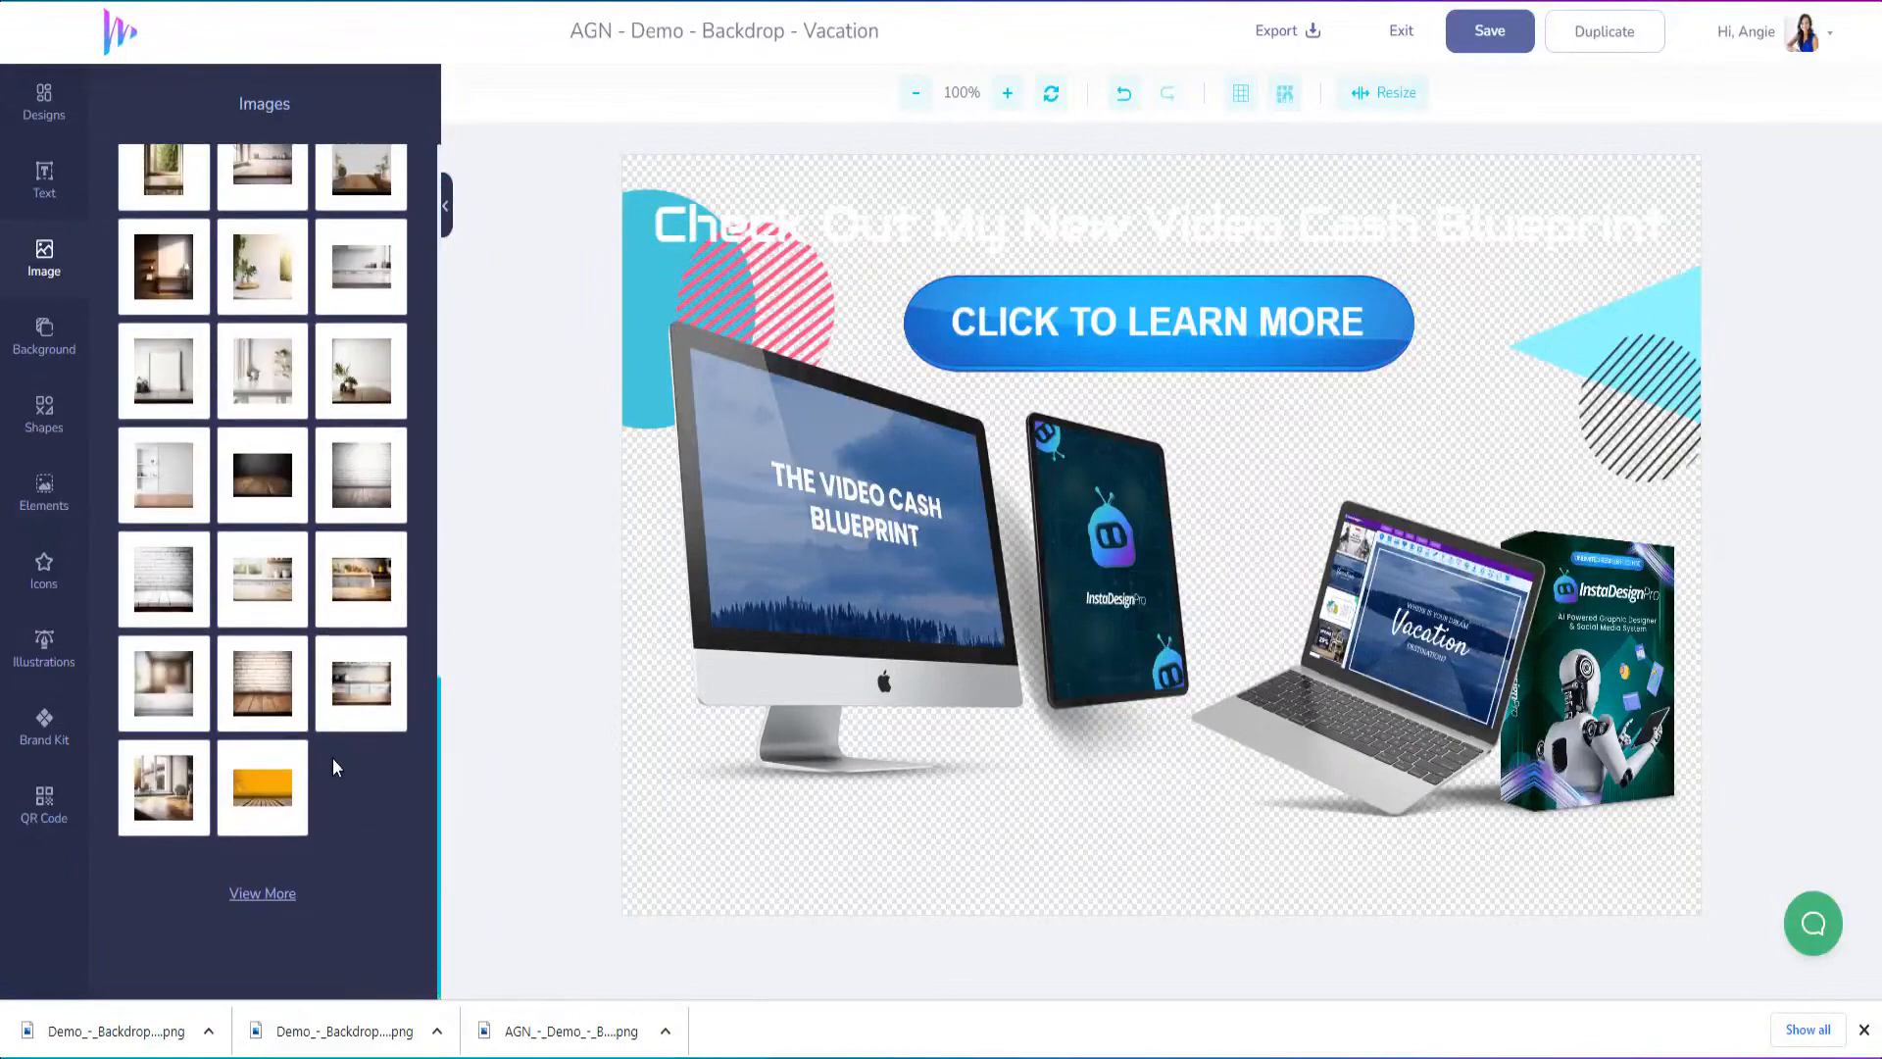
scroll(332, 756, "up", 8)
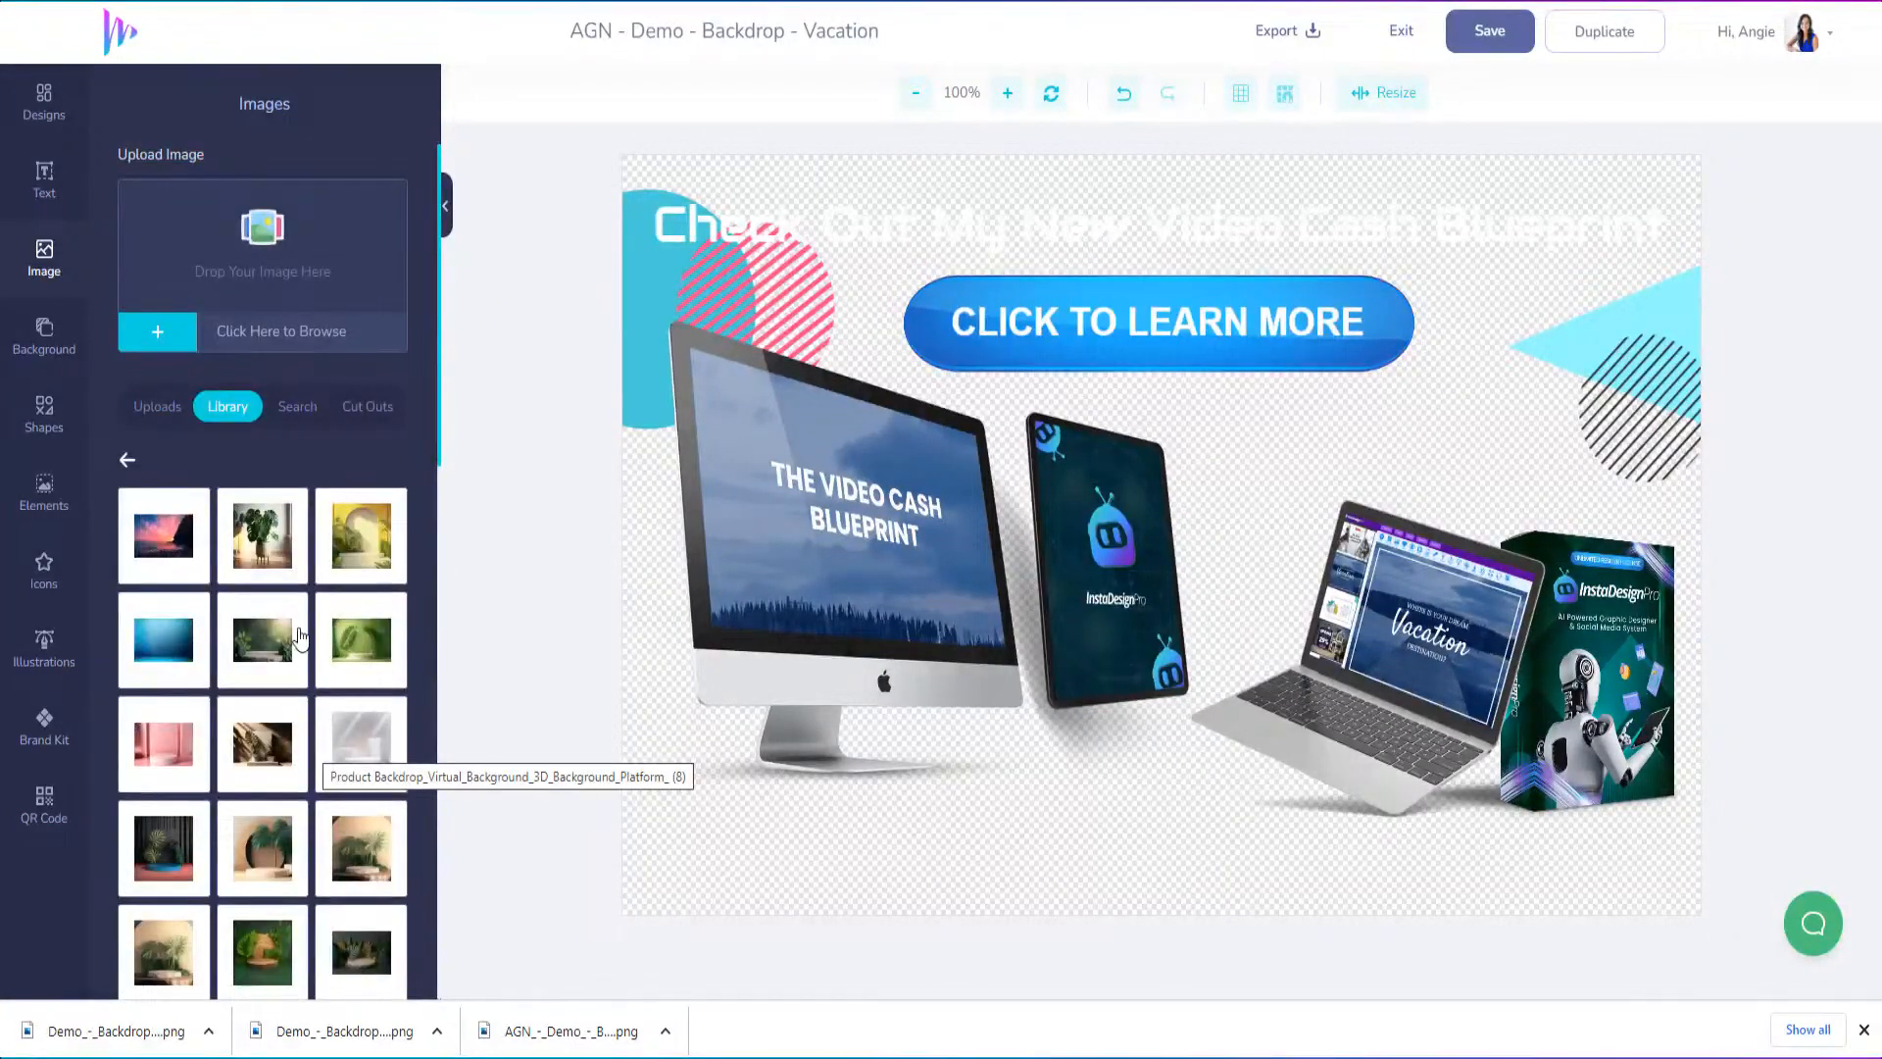
Set the design's background to the Peoples library image of the woman in a grey sweater on orange
left_click(44, 335)
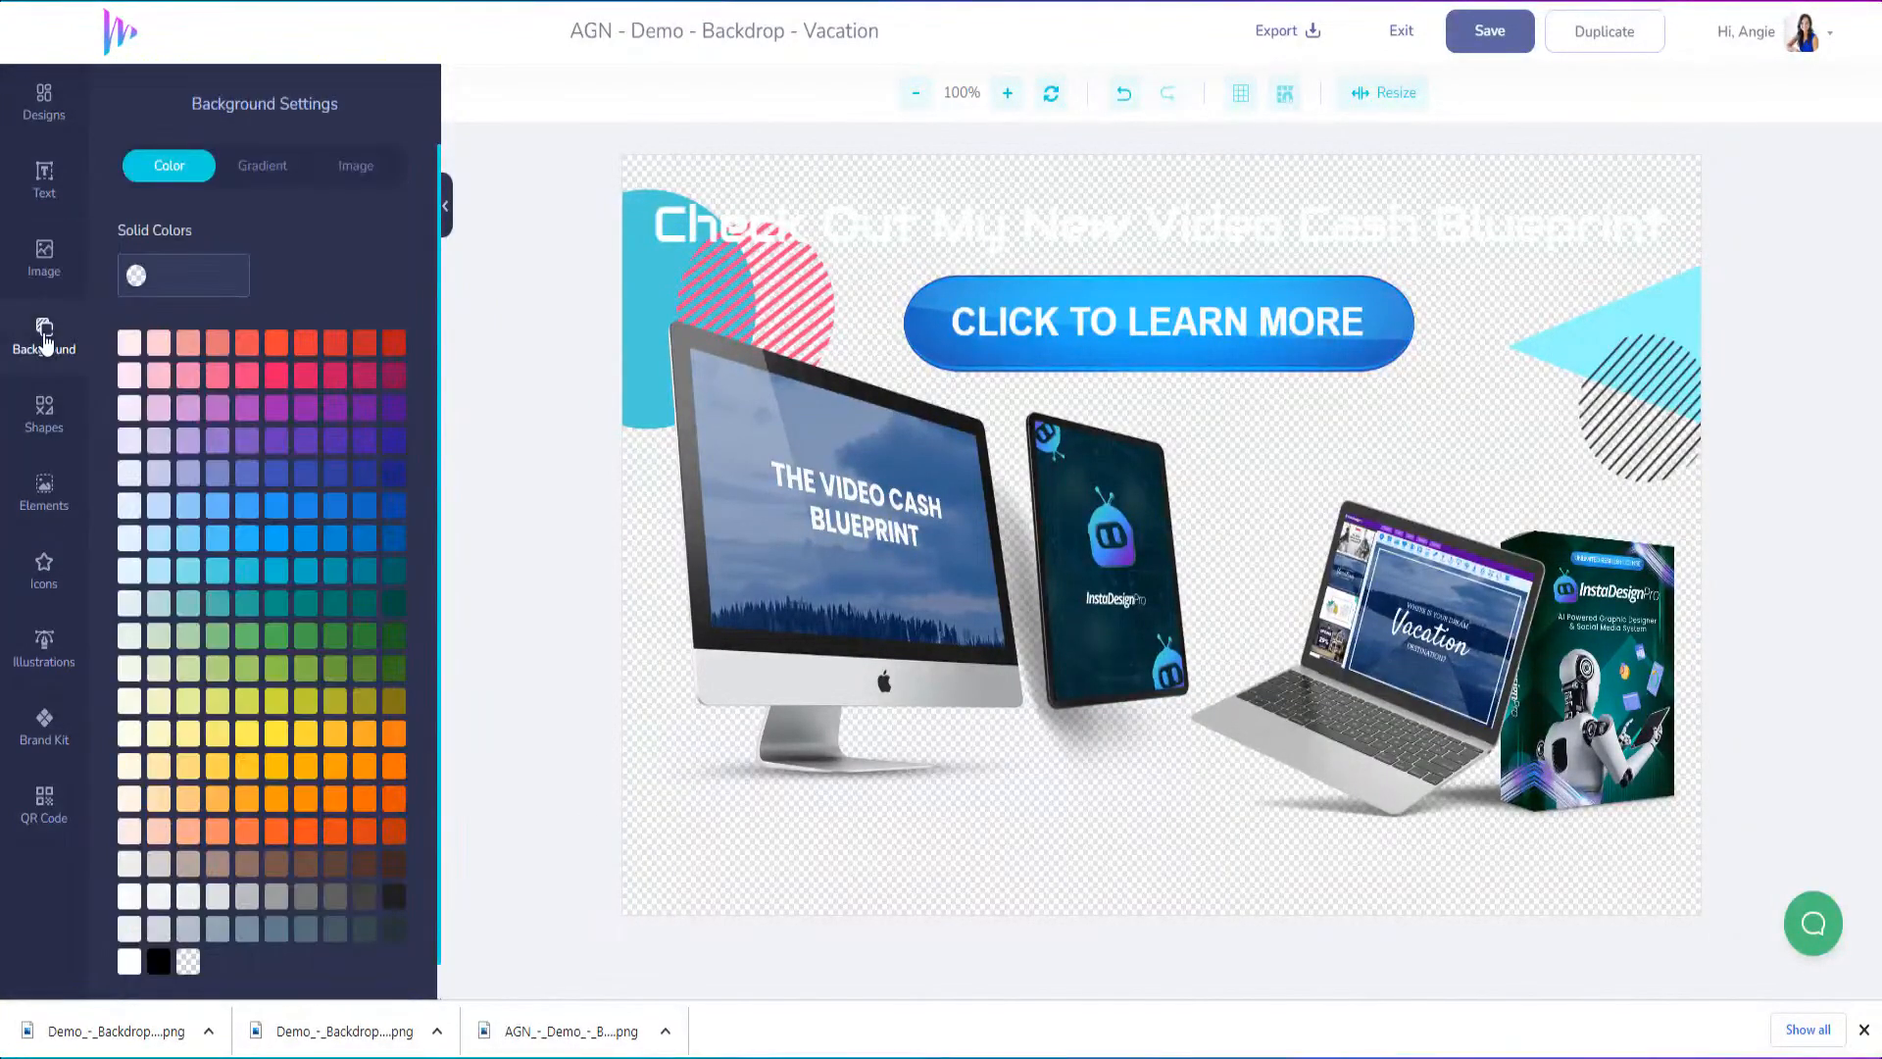
left_click(357, 169)
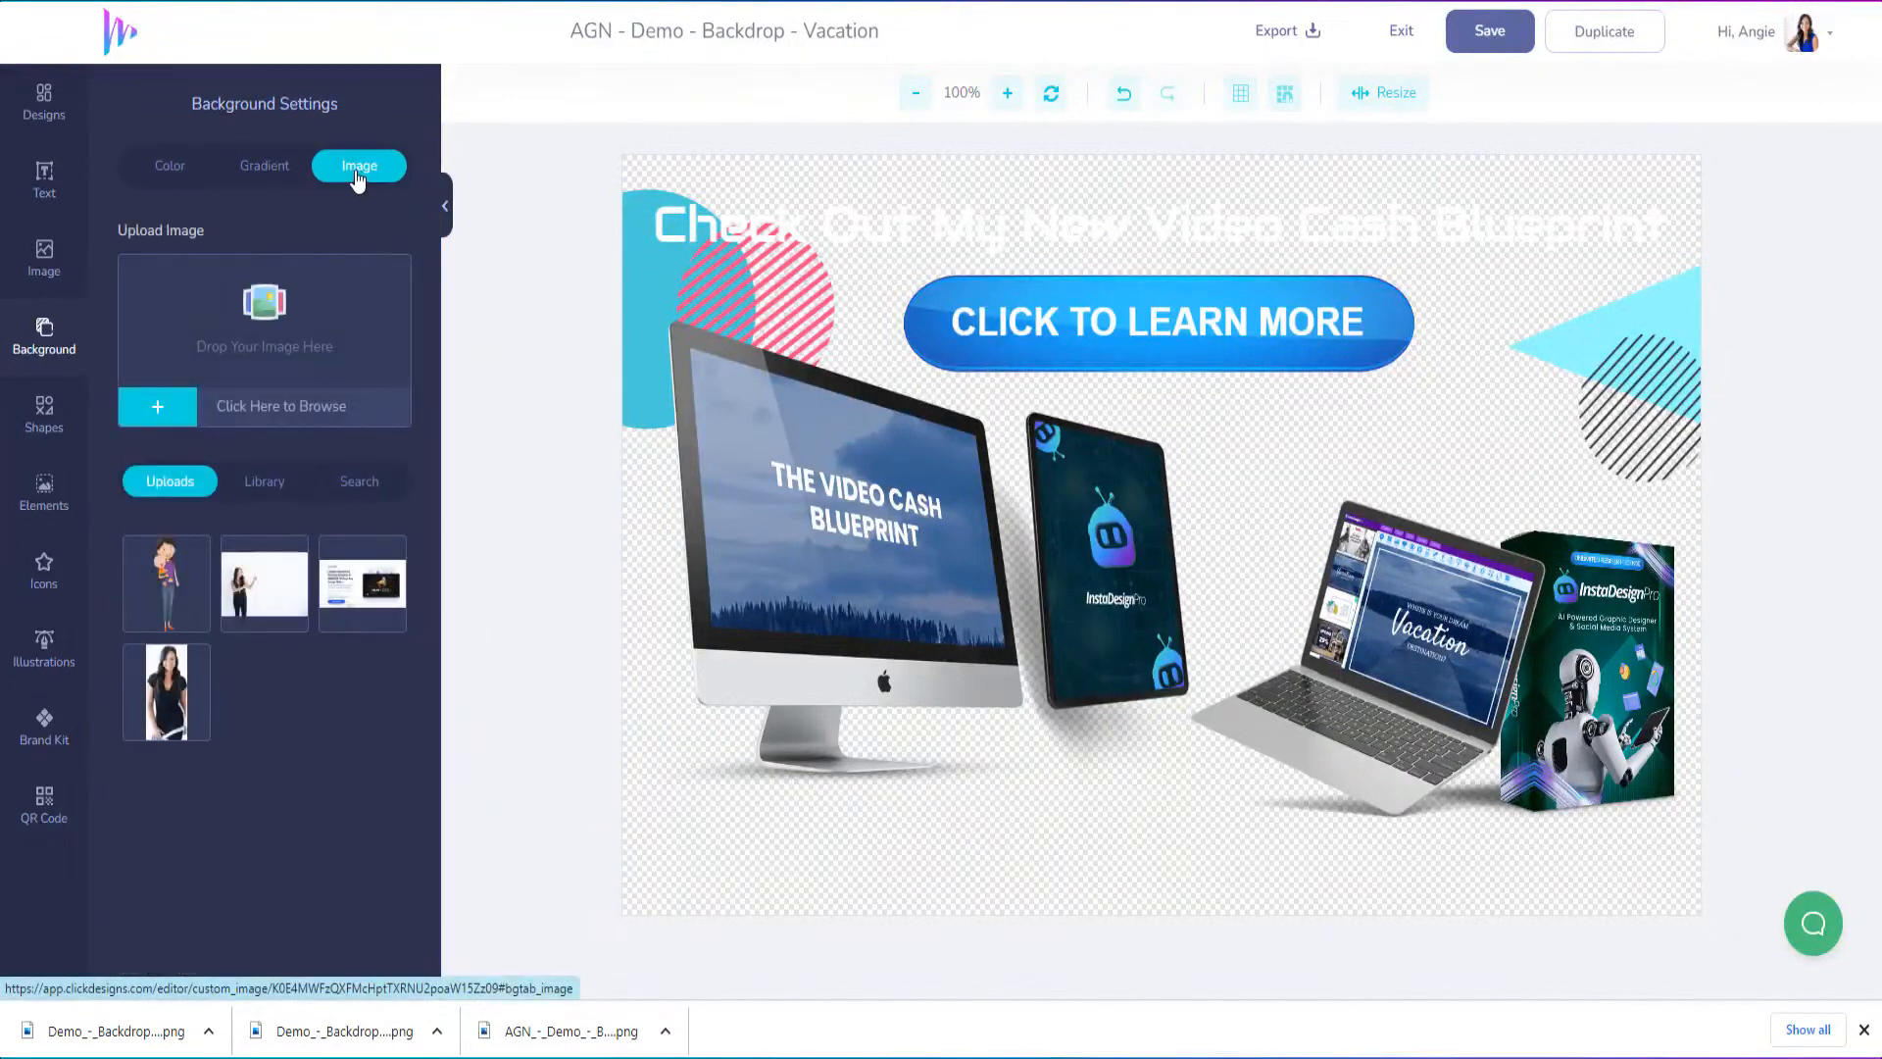
left_click(260, 482)
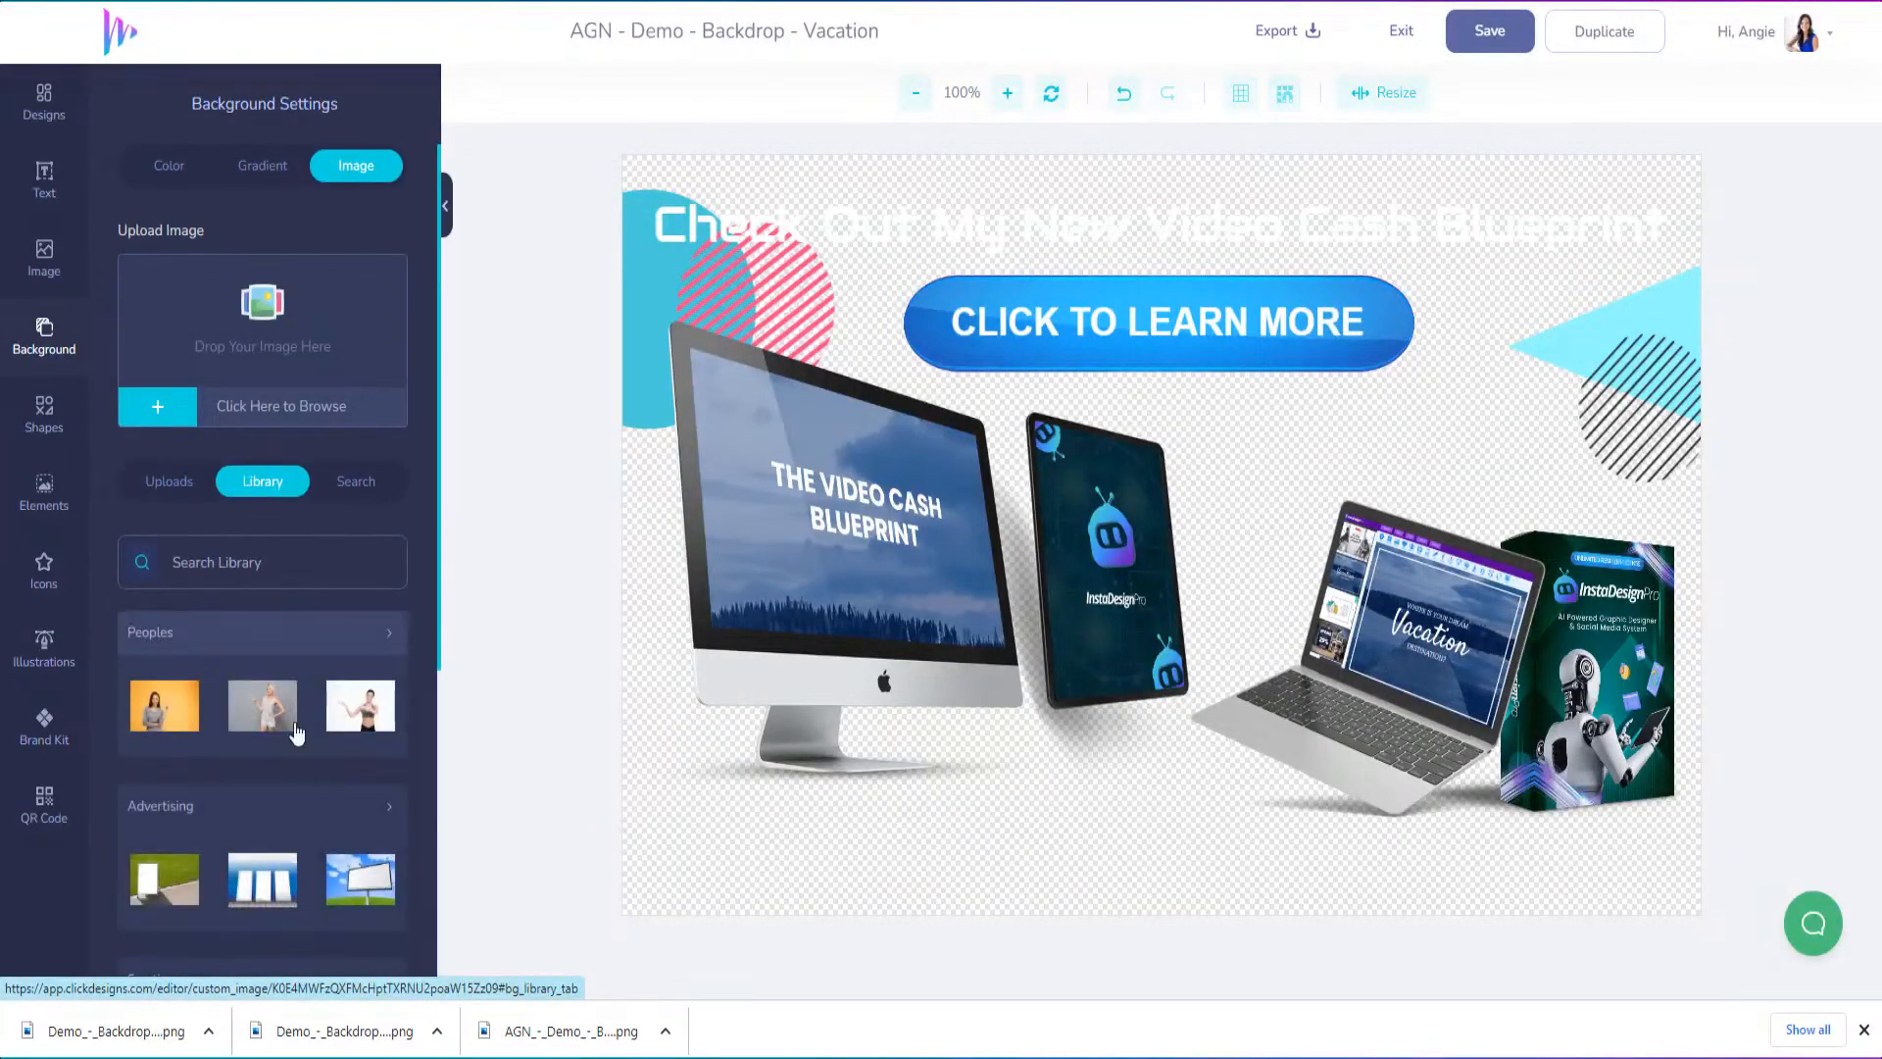
scroll(273, 821, "down", 1)
scroll(273, 821, "down", 3)
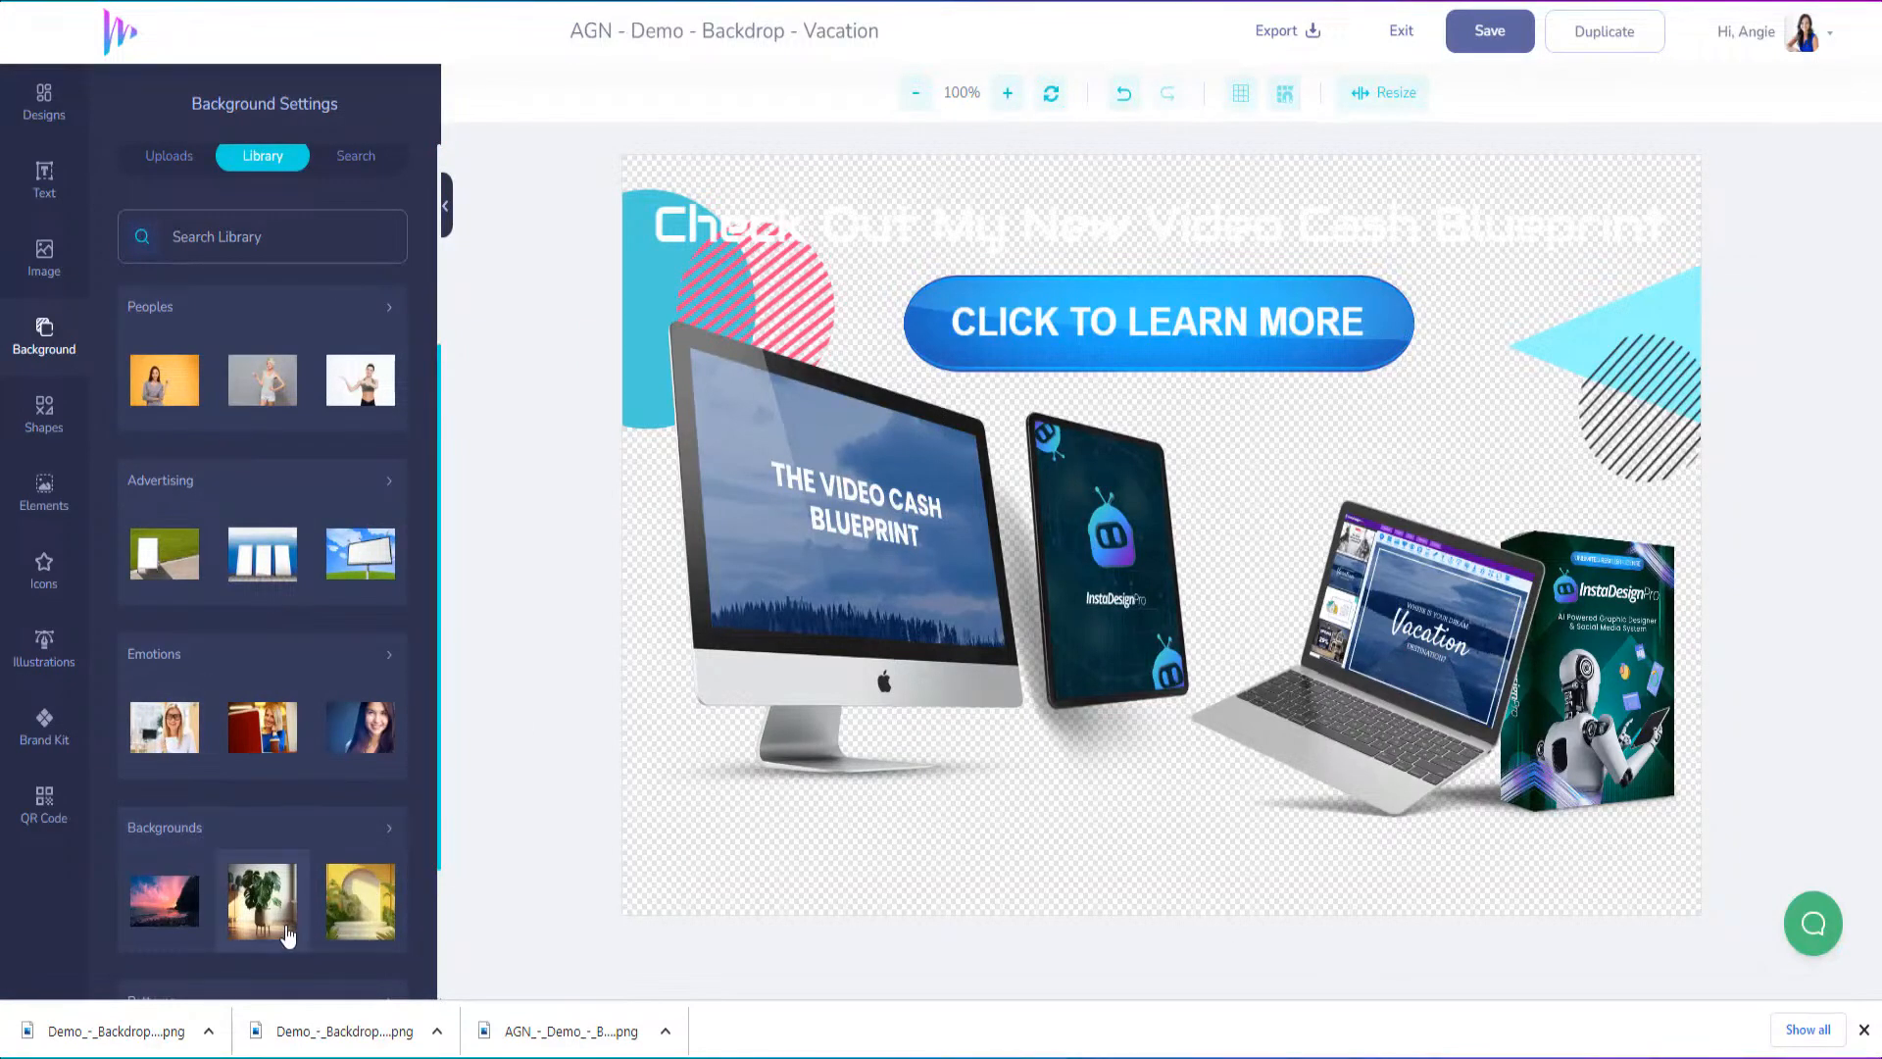
scroll(275, 882, "down", 3)
scroll(275, 927, "up", 7)
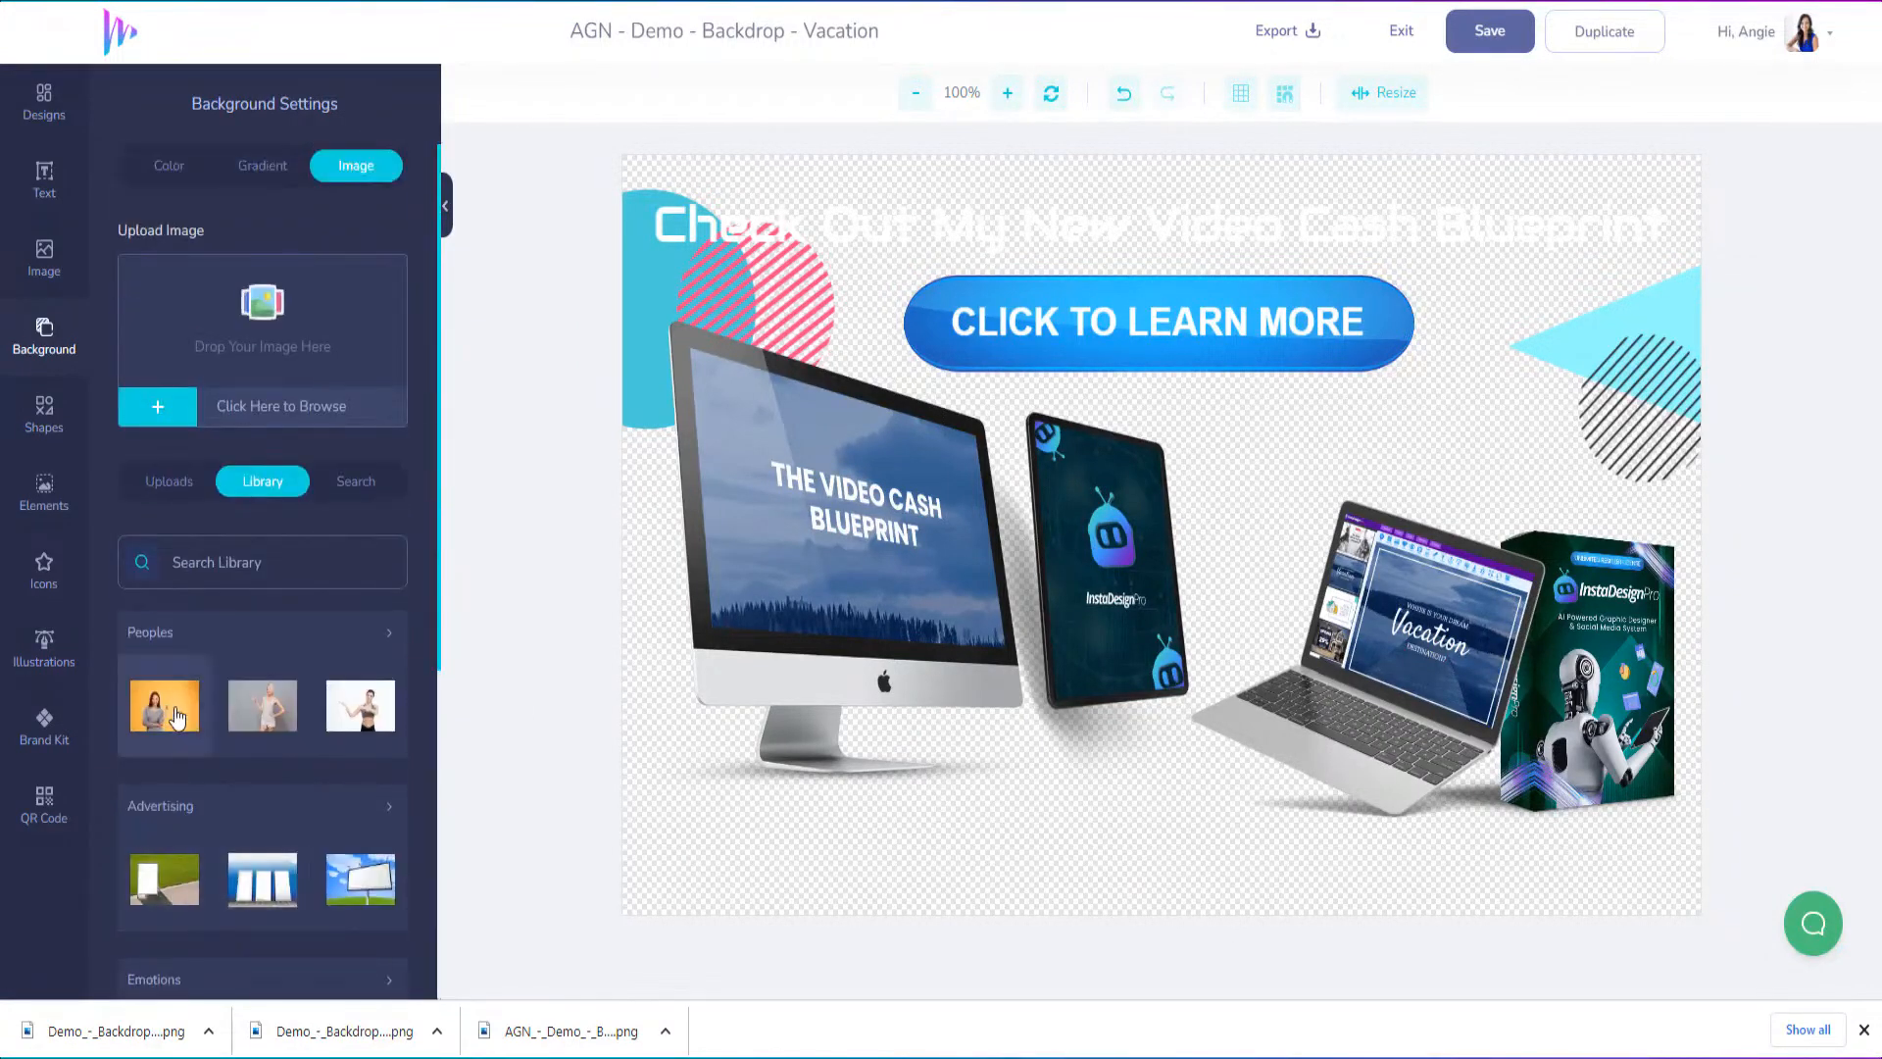
left_click(165, 705)
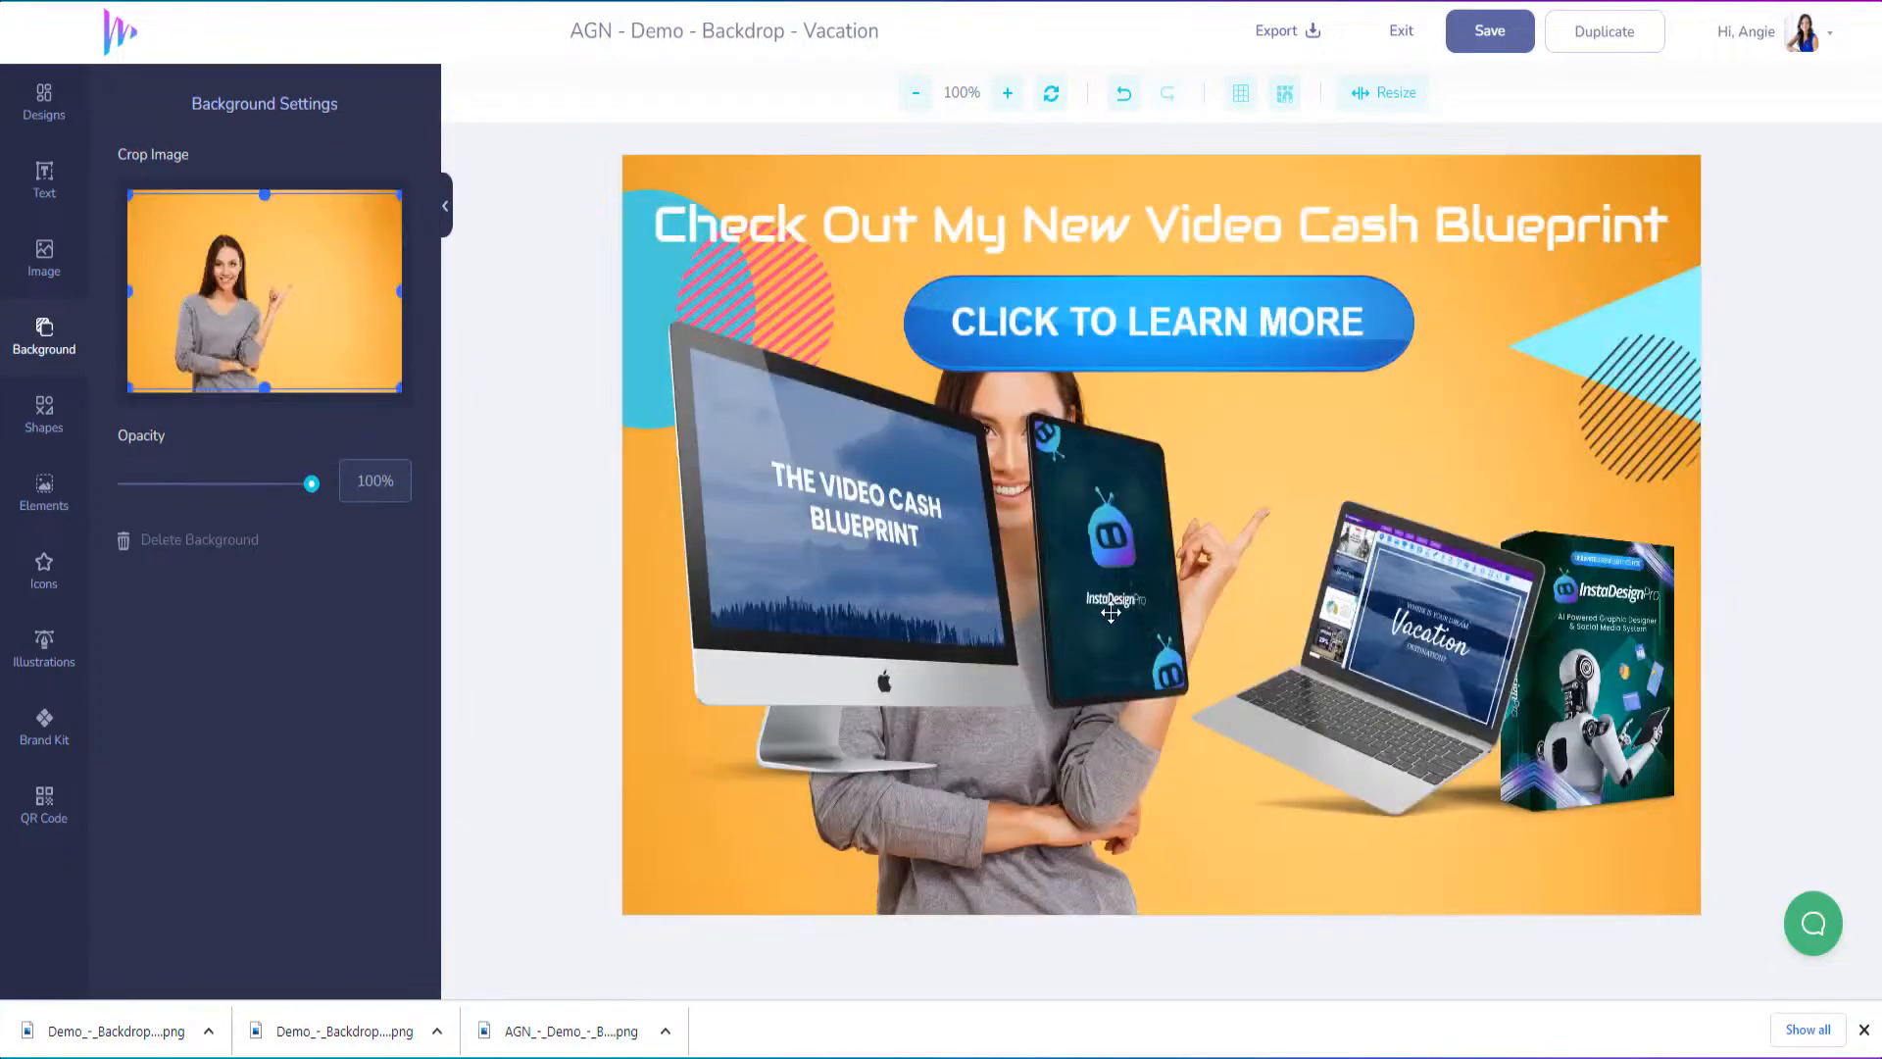
Move the desktop monitor and the tablet mockups behind the laptop, clear of the woman in the background
left_click(1110, 610)
left_click_drag(805, 543, 1358, 556)
left_click(1122, 610)
left_click_drag(1122, 609, 1324, 667)
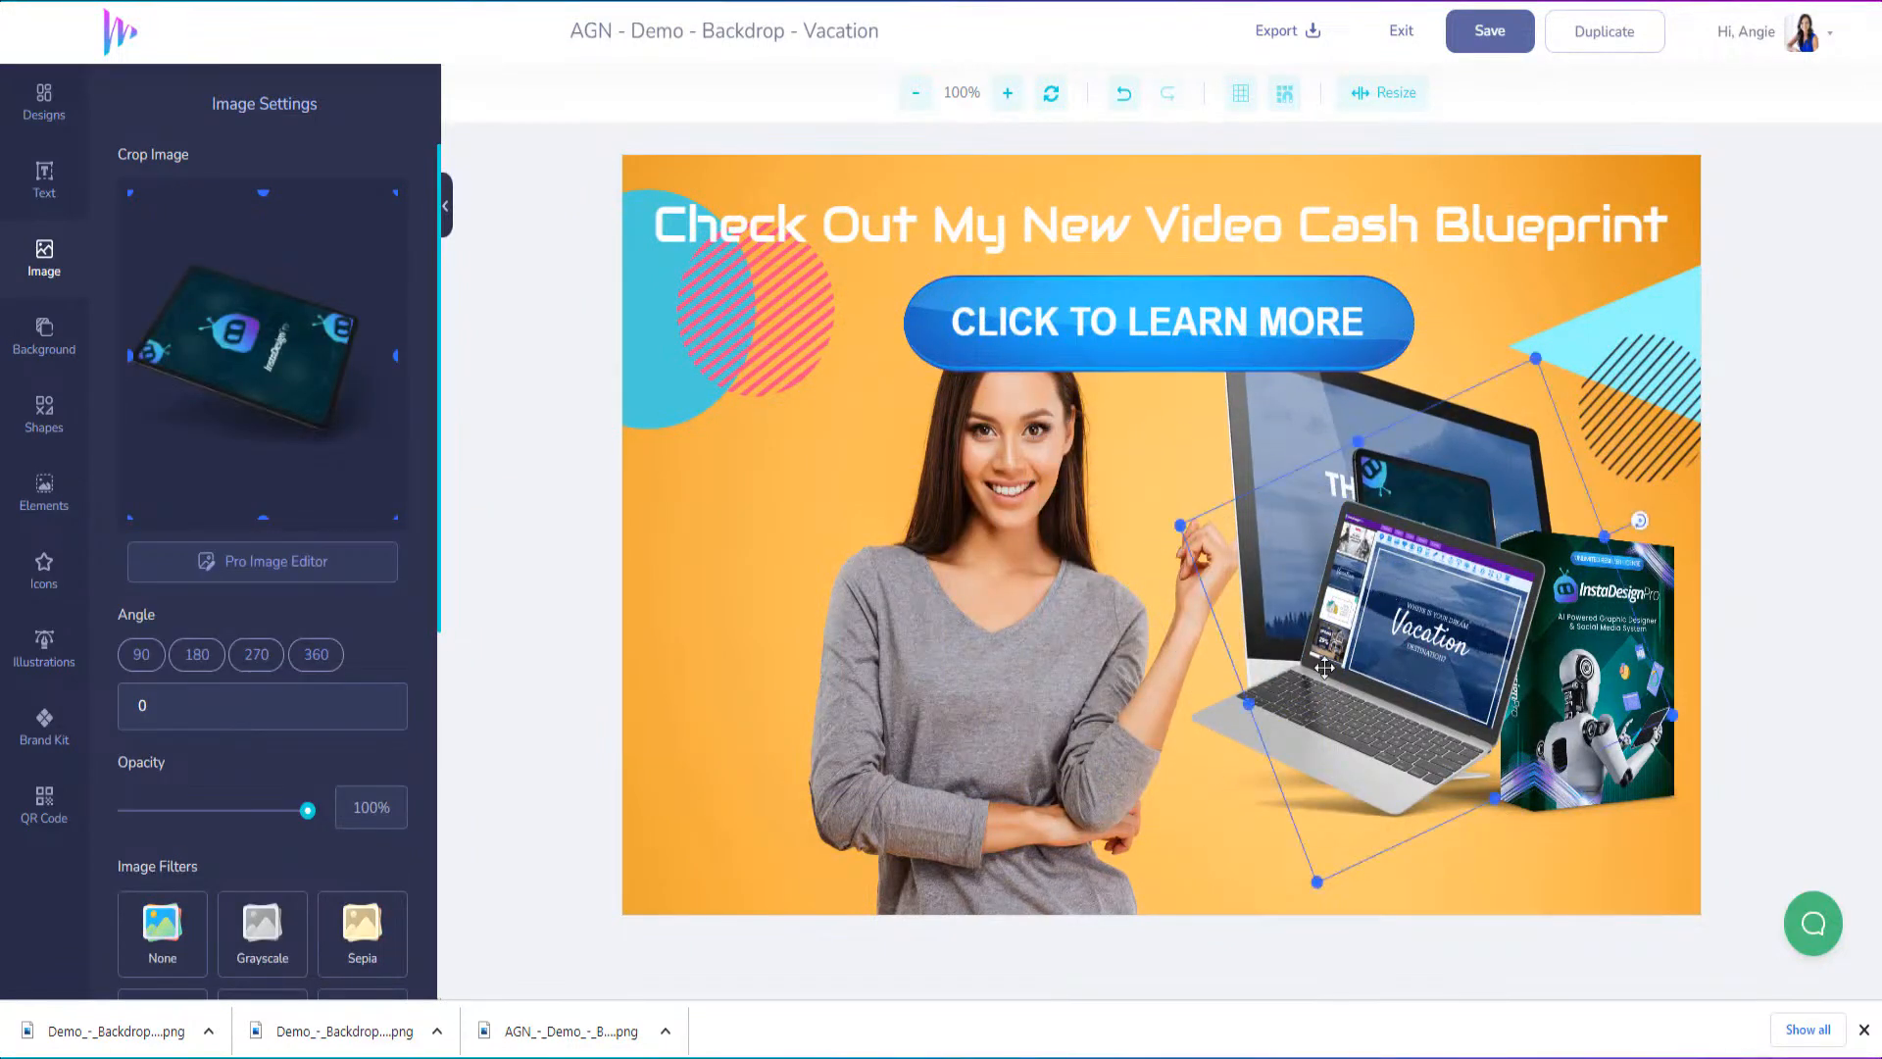
left_click(921, 778)
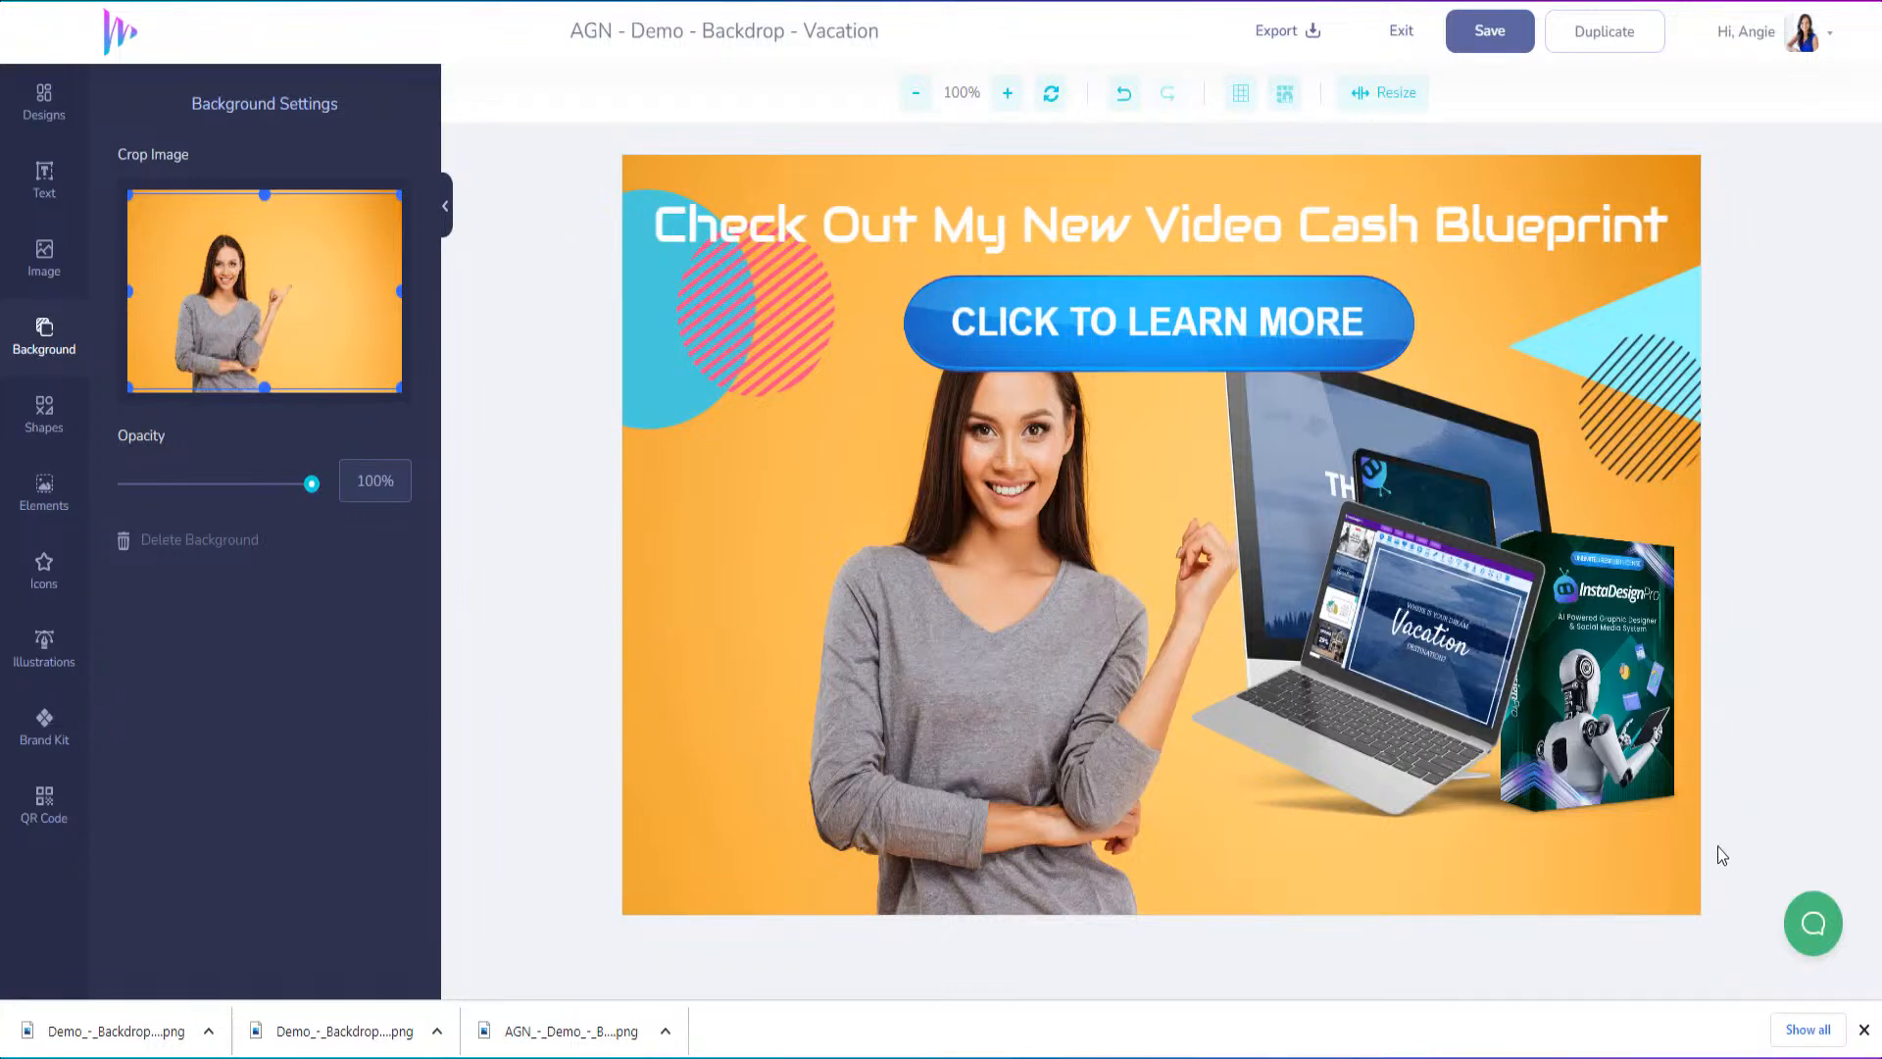
Crop the background image from its left edge so the woman sits further left in the design
left_click_drag(324, 281, 302, 304)
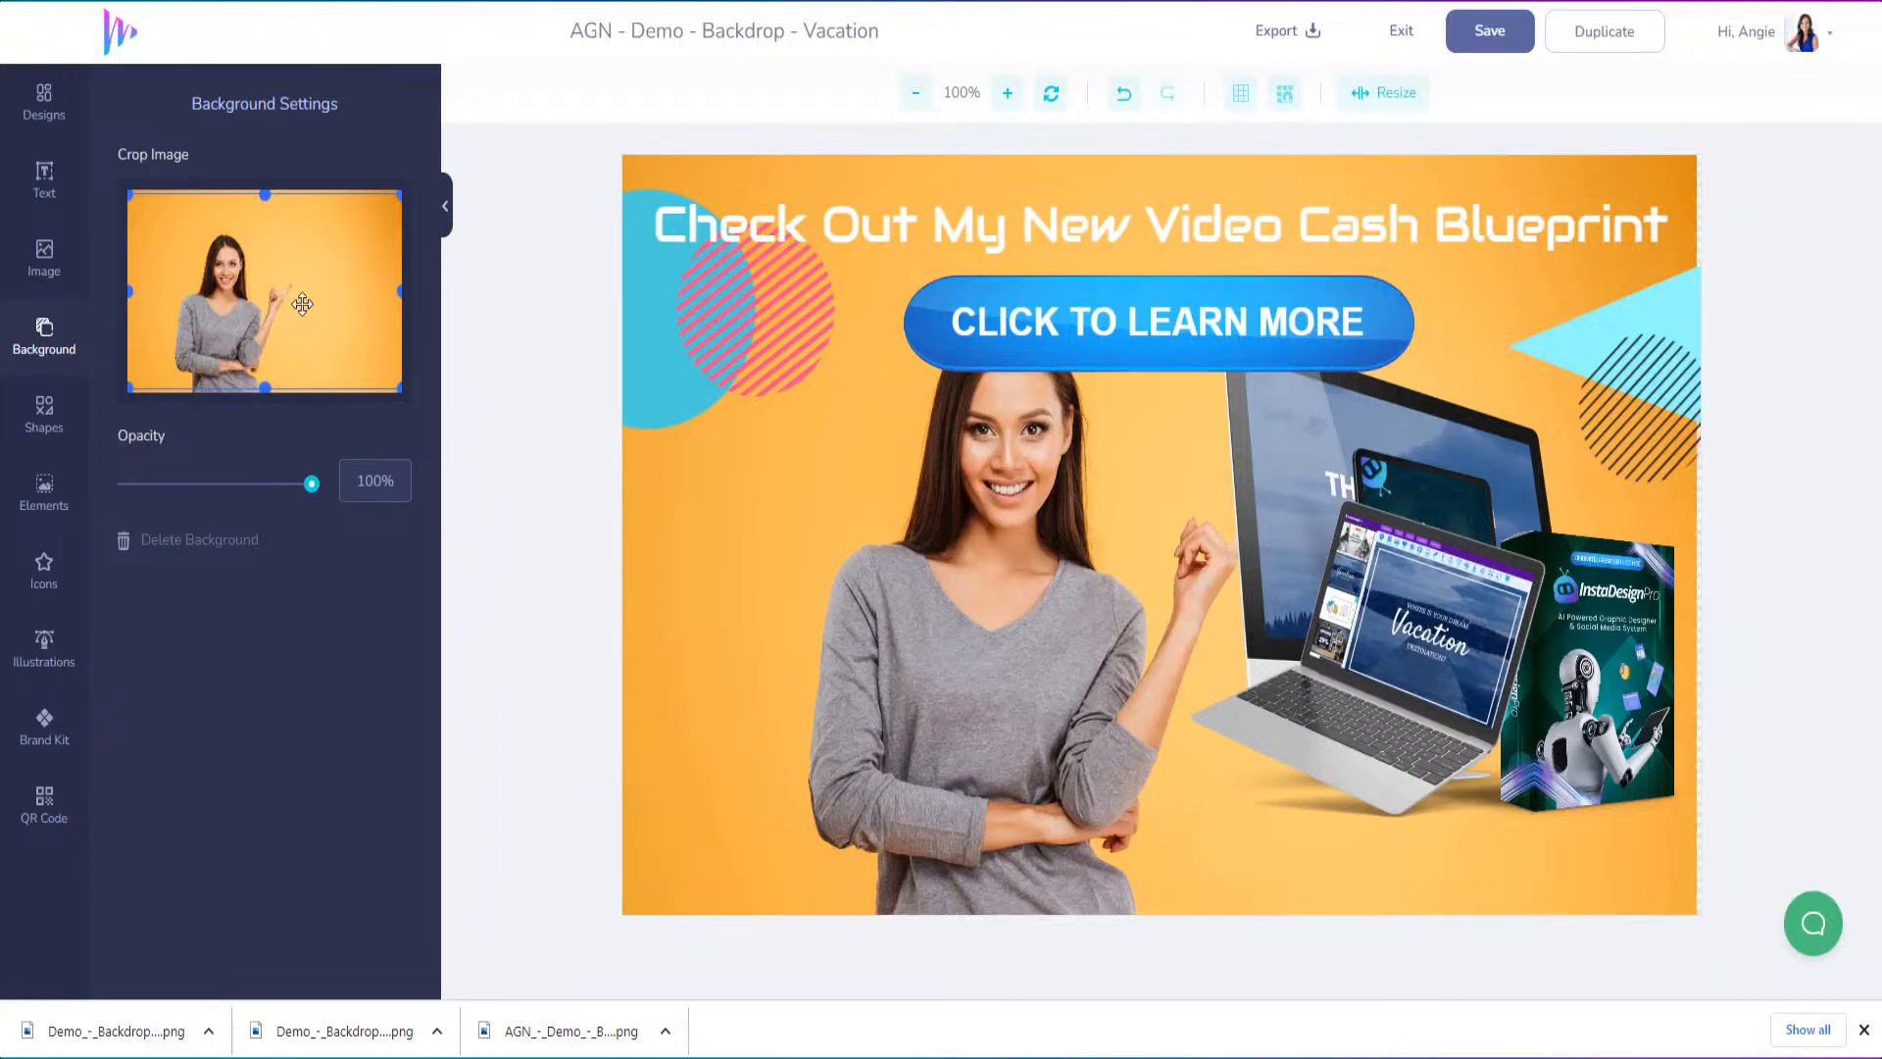
left_click_drag(129, 289, 166, 292)
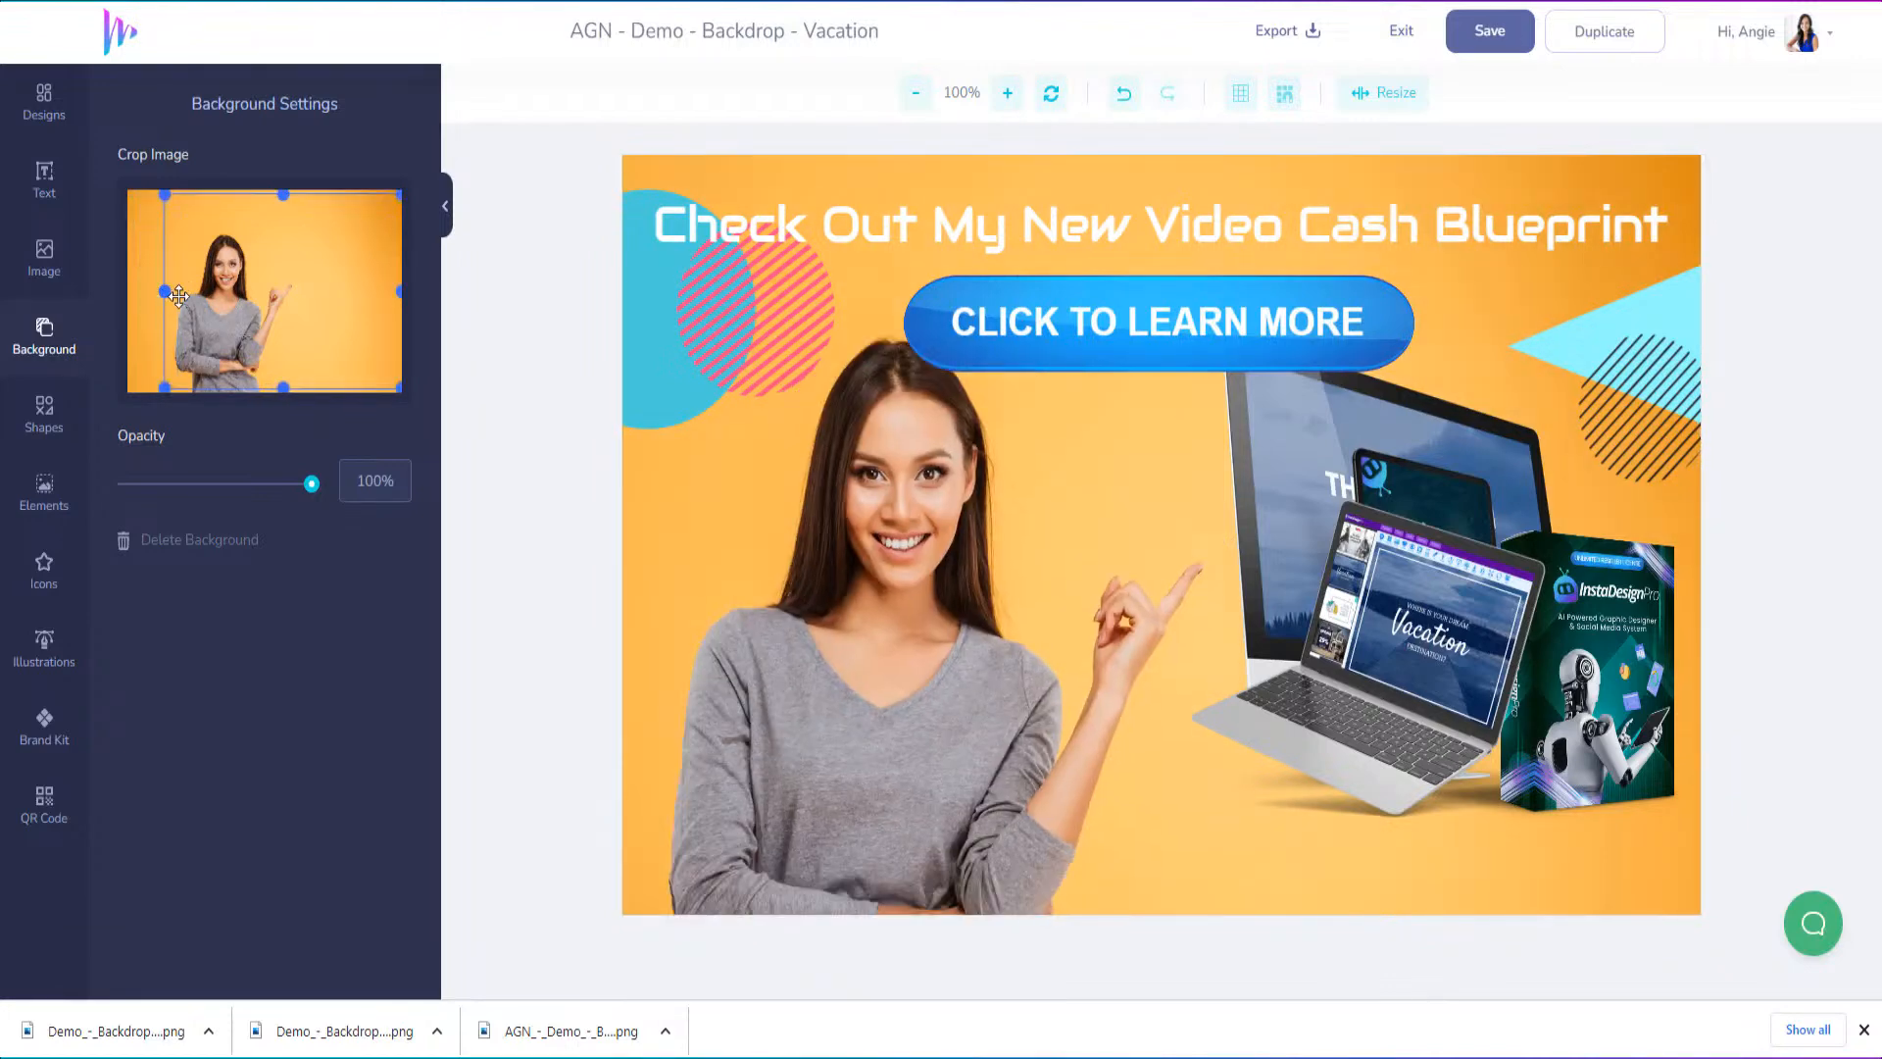
Move the laptop, tablet and InstaDesignPro box mockups down to sit along the lower edge beside the woman
left_click_drag(1370, 704, 1277, 792)
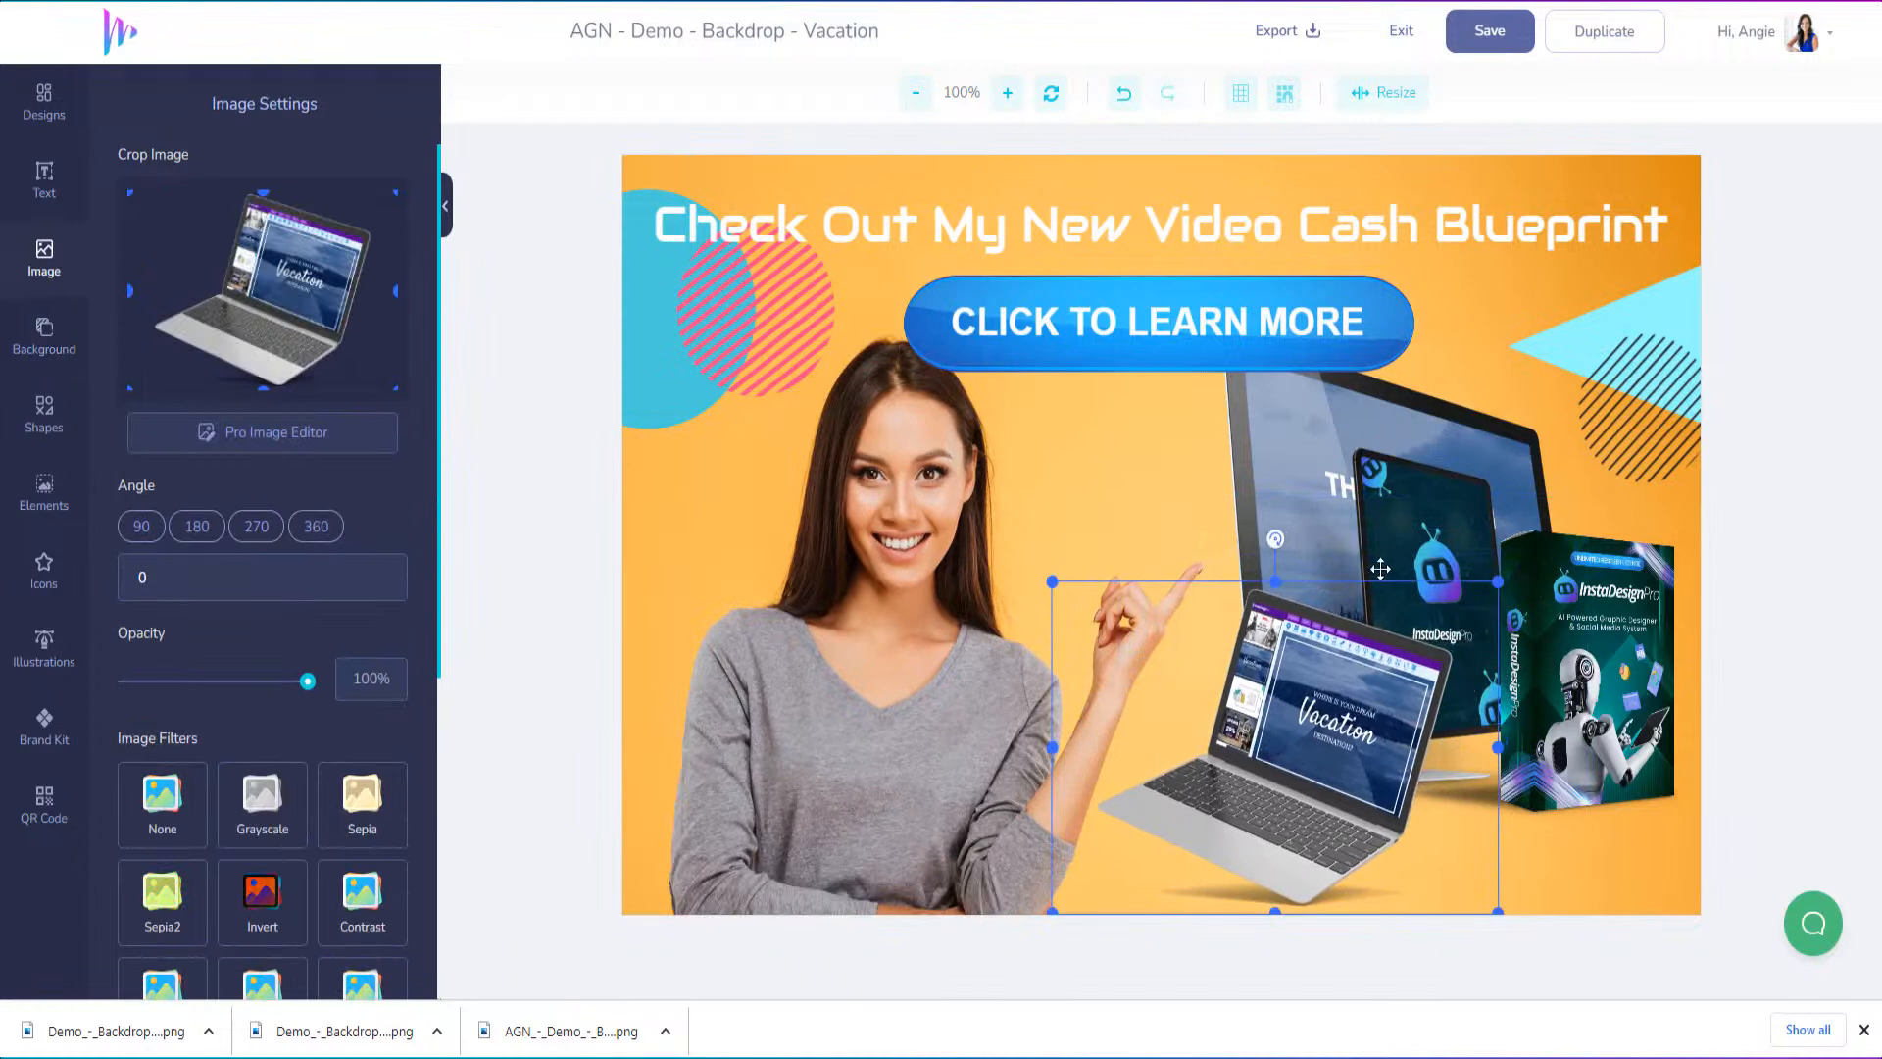
left_click(1350, 393)
left_click_drag(1440, 479, 1472, 607)
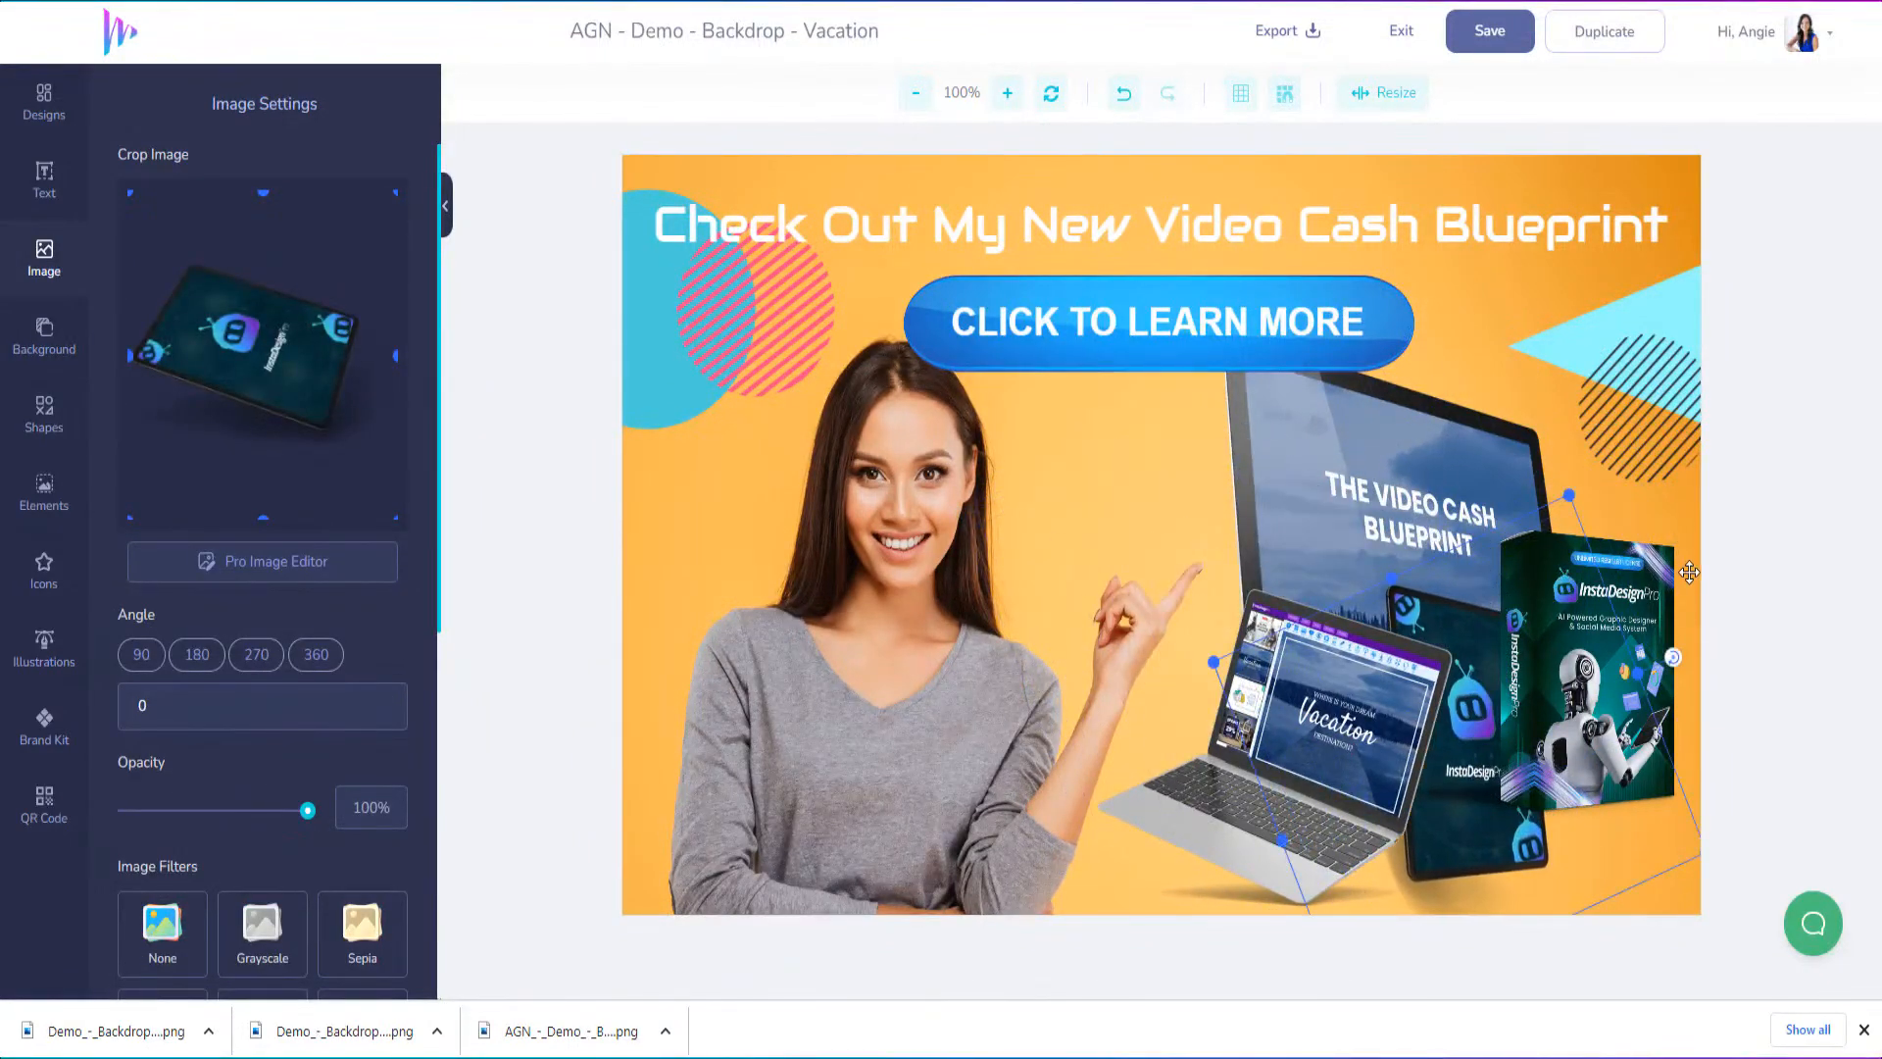
left_click_drag(1648, 565, 1659, 641)
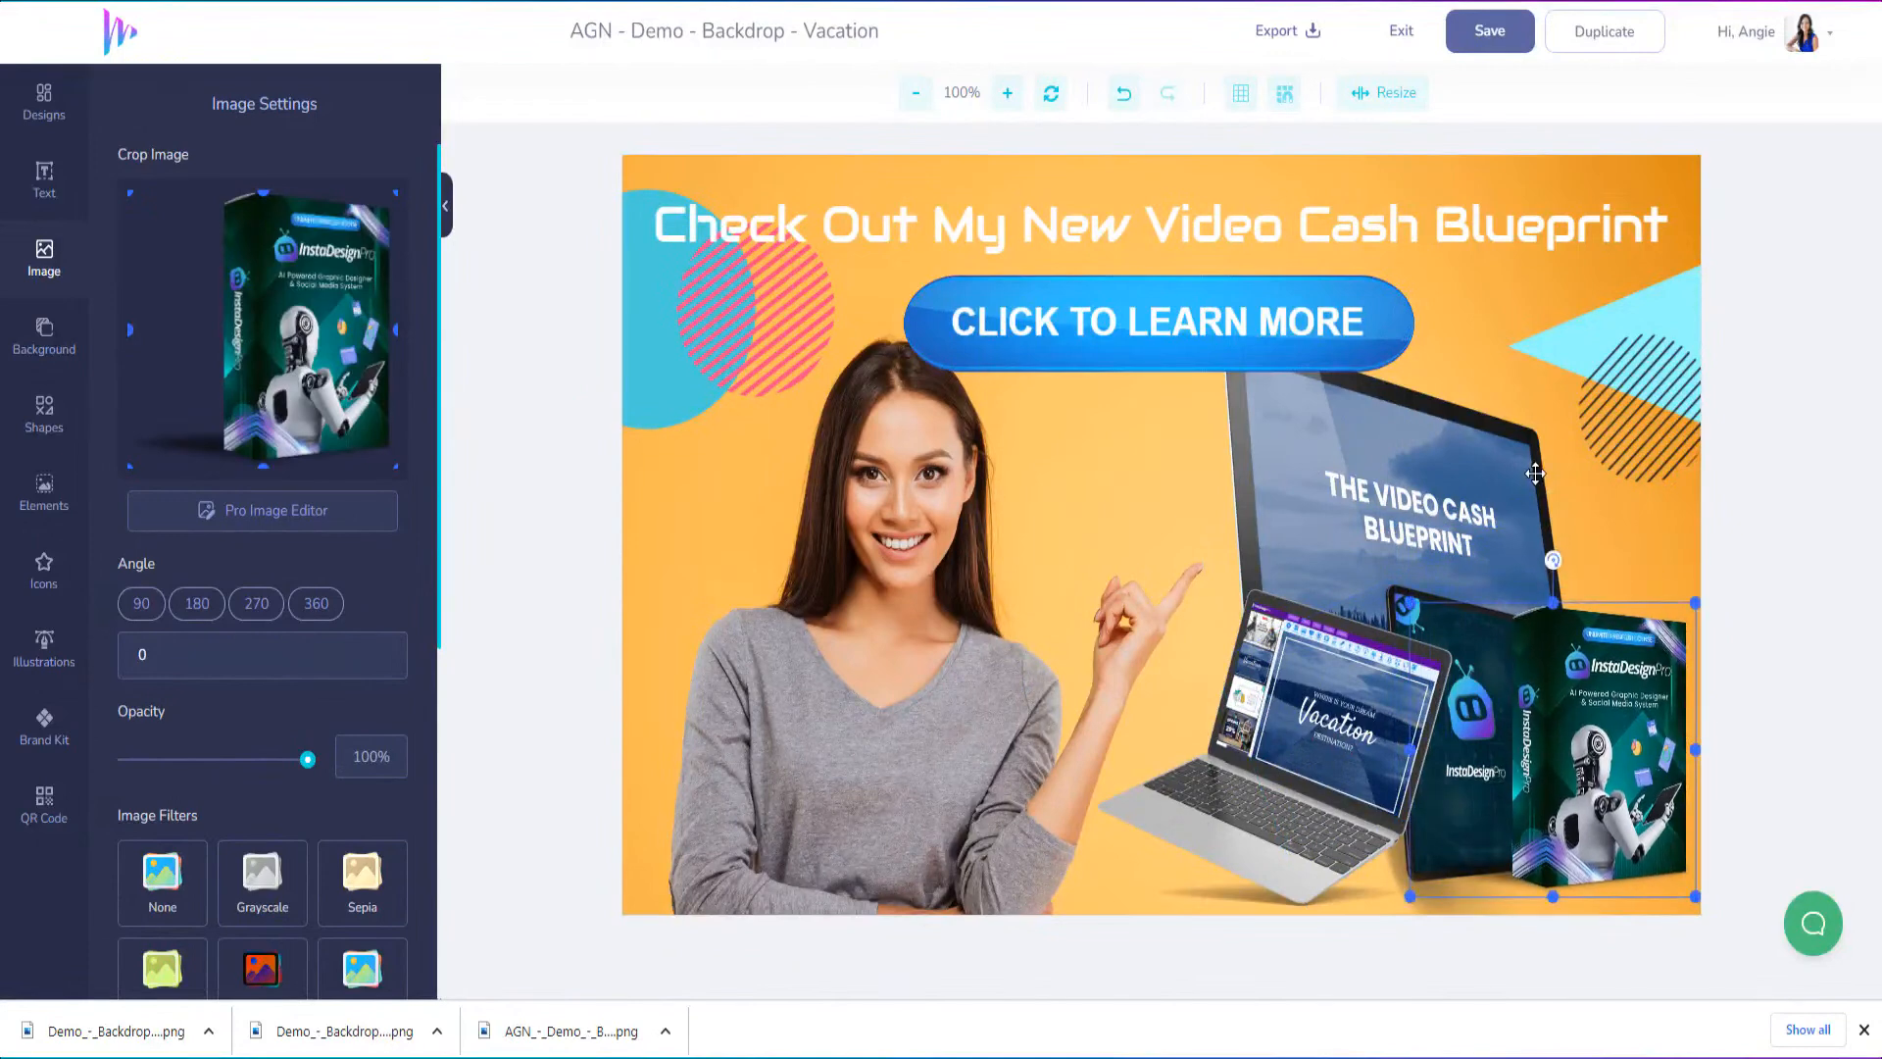
Shrink the desktop monitor mockup and position it behind the laptop and the tablet
left_click(1548, 392)
left_click(1423, 477)
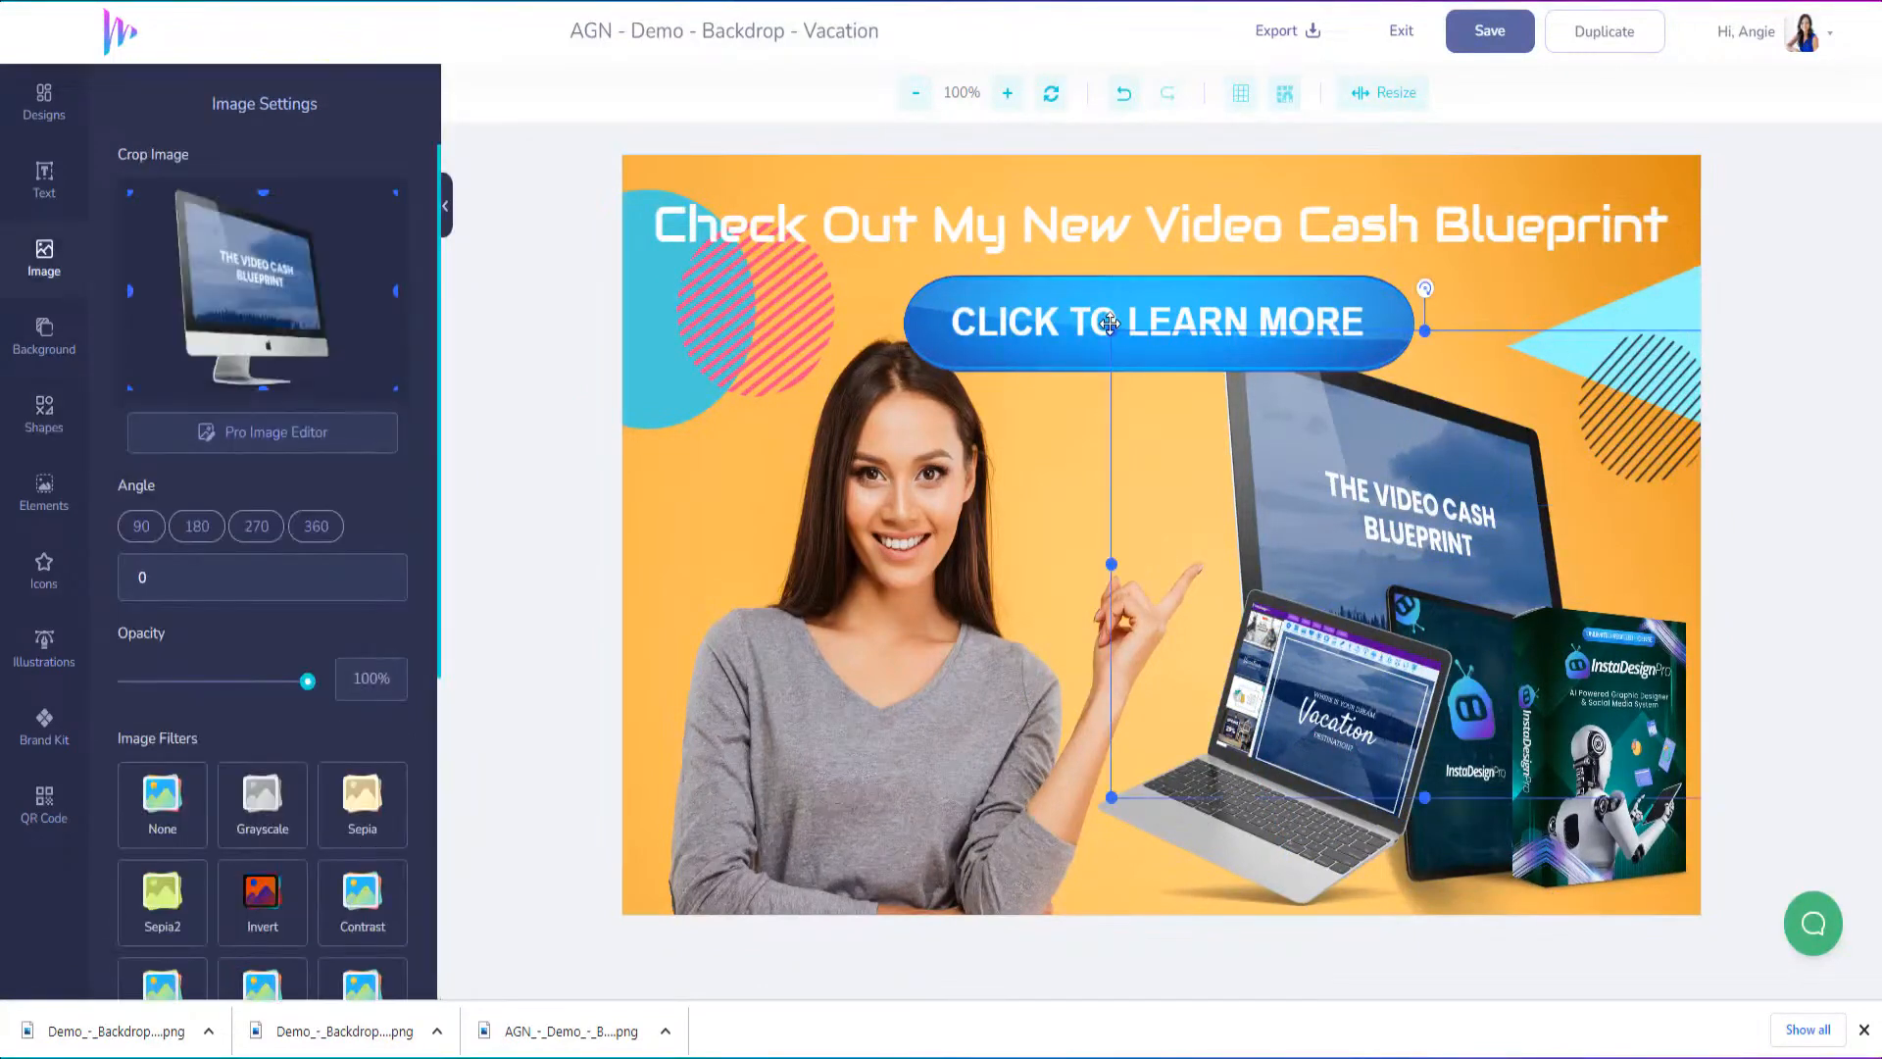
left_click_drag(1114, 331, 1326, 481)
left_click_drag(1235, 502, 1254, 629)
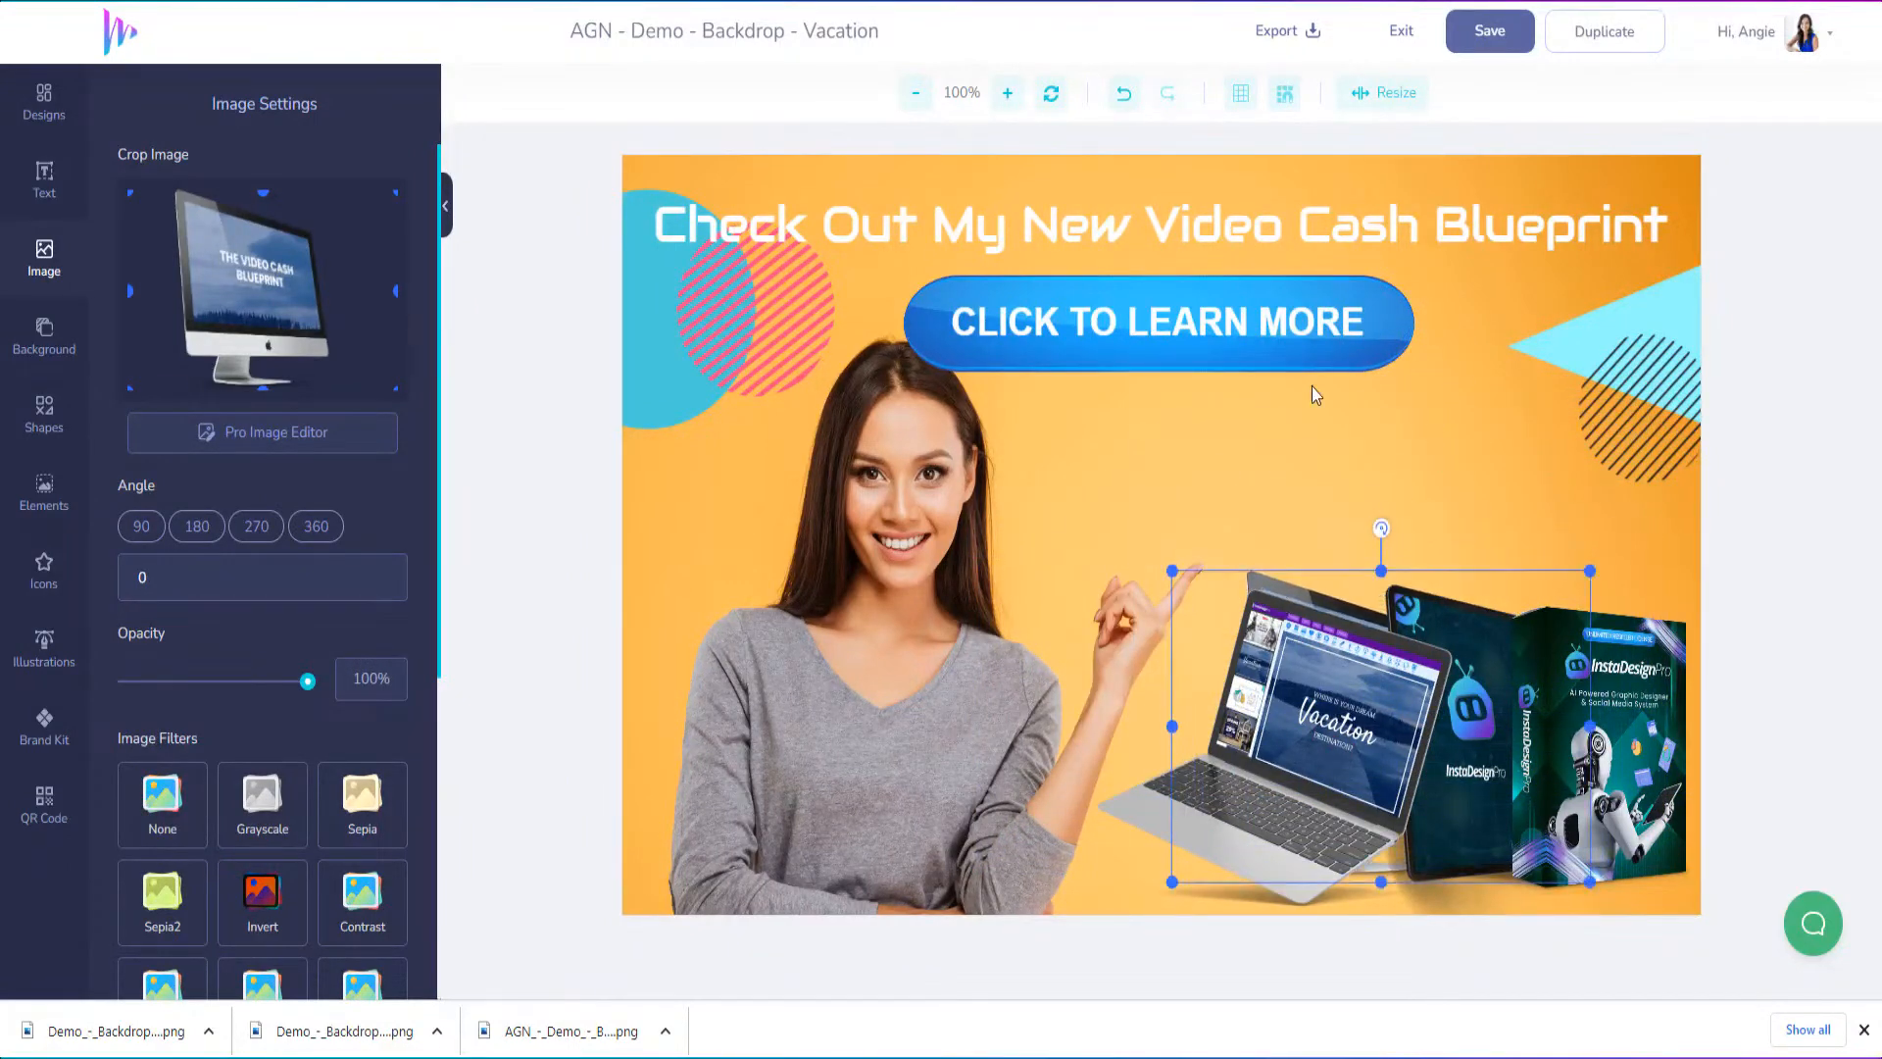
Add the blue studio backdrop from the image library and send it backwards behind the text, shapes and mockups
left_click(42, 273)
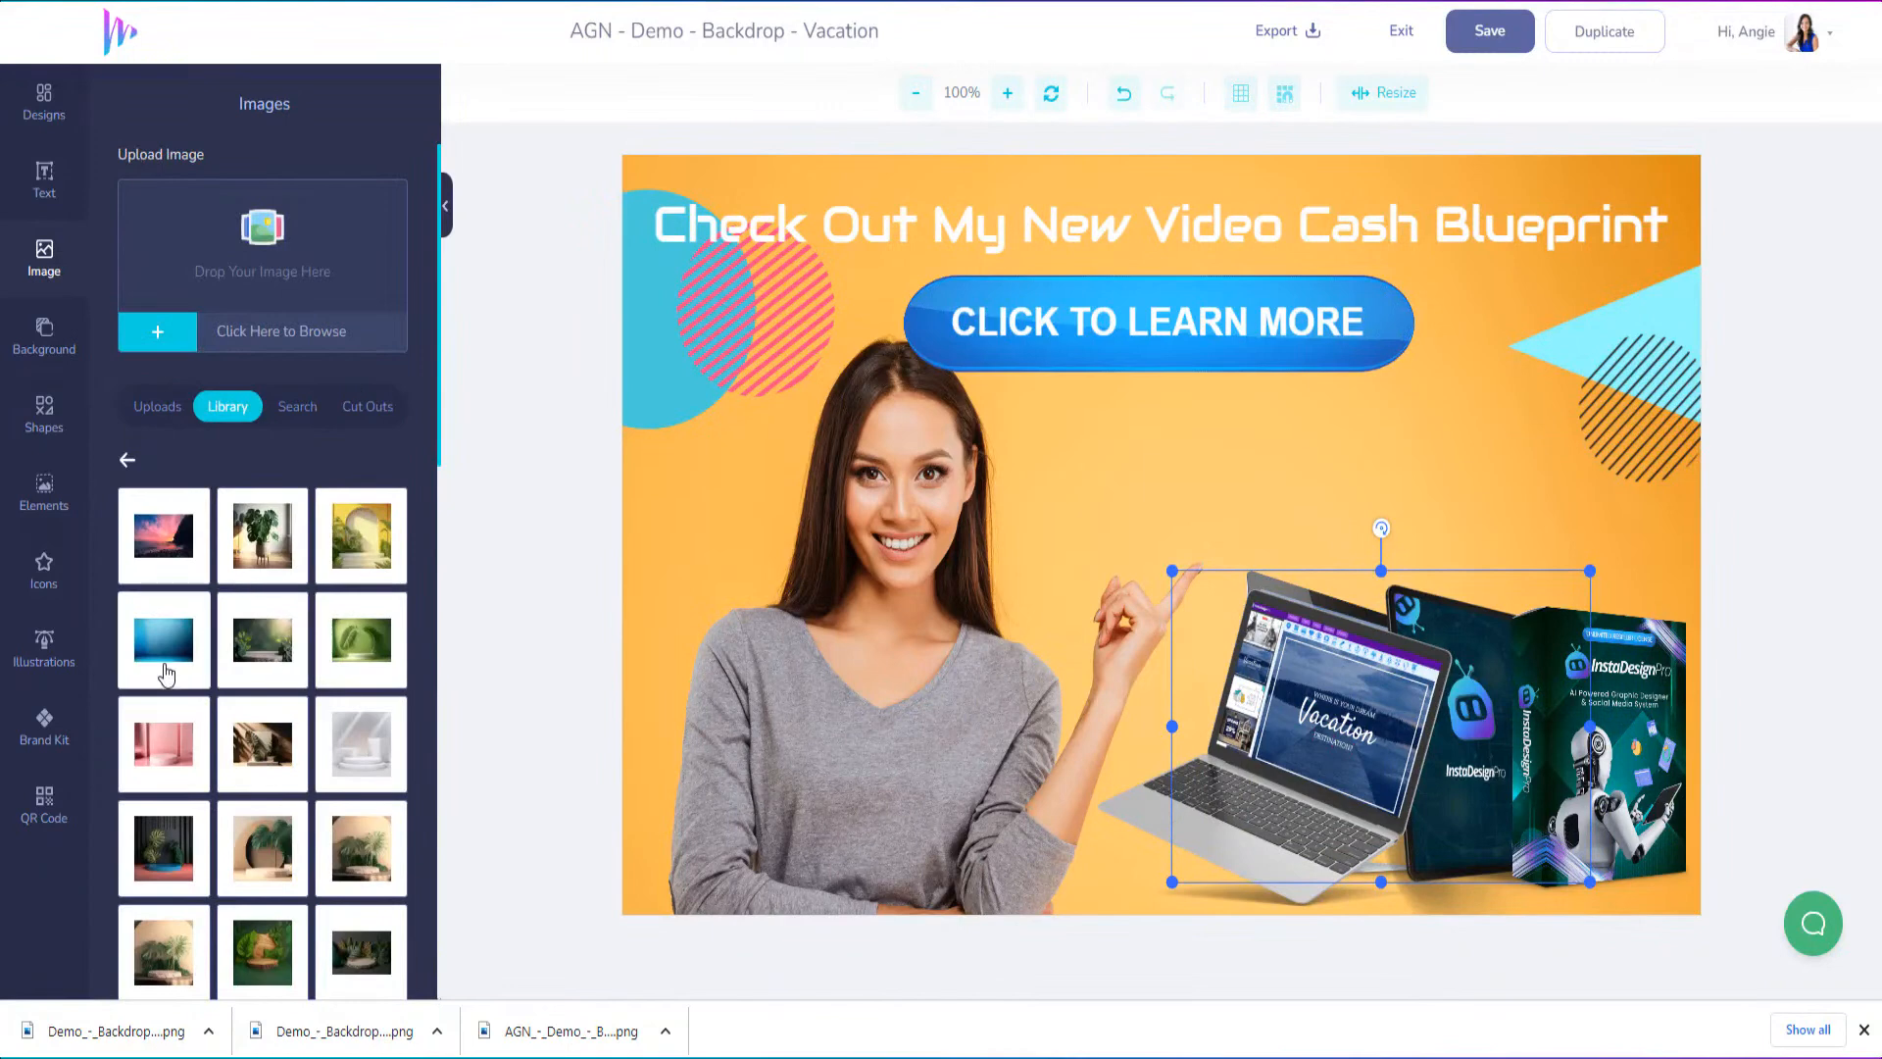
left_click(160, 642)
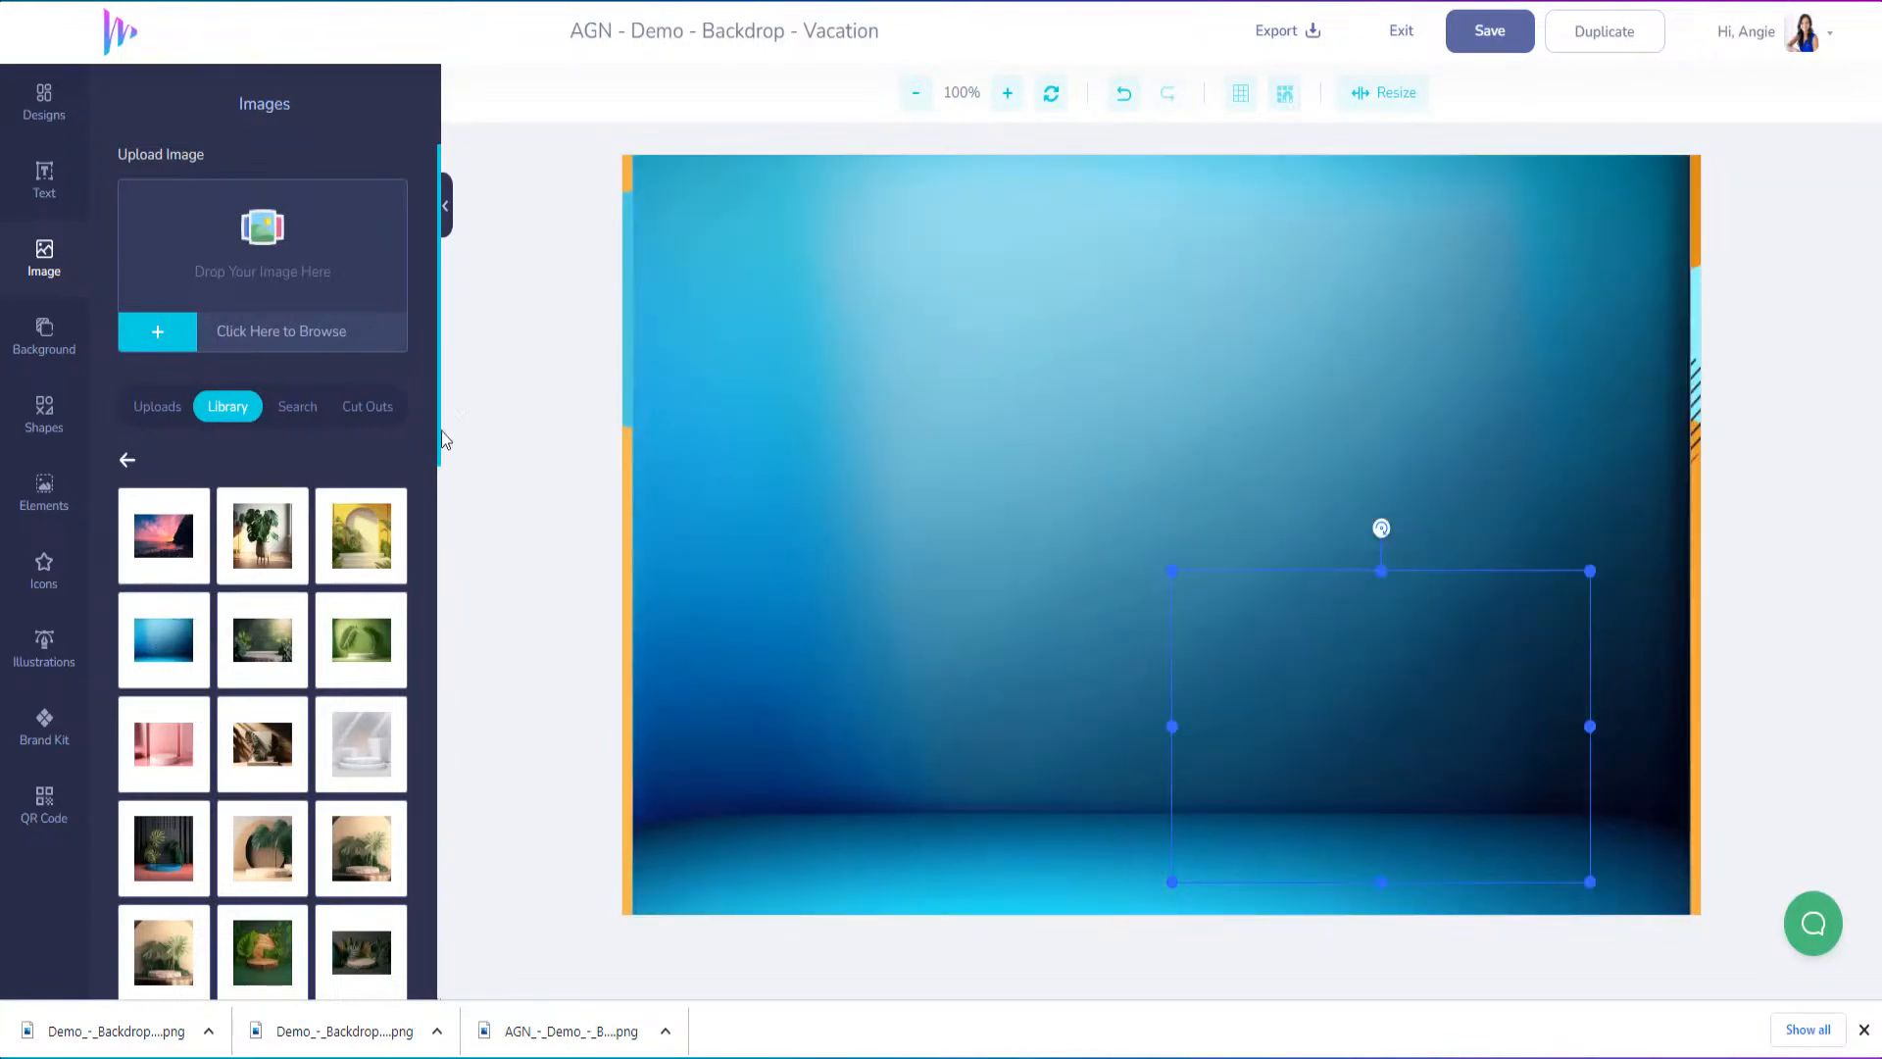
right_click(899, 344)
left_click(955, 492)
left_click(954, 492)
left_click(952, 492)
left_click(952, 492)
left_click(950, 492)
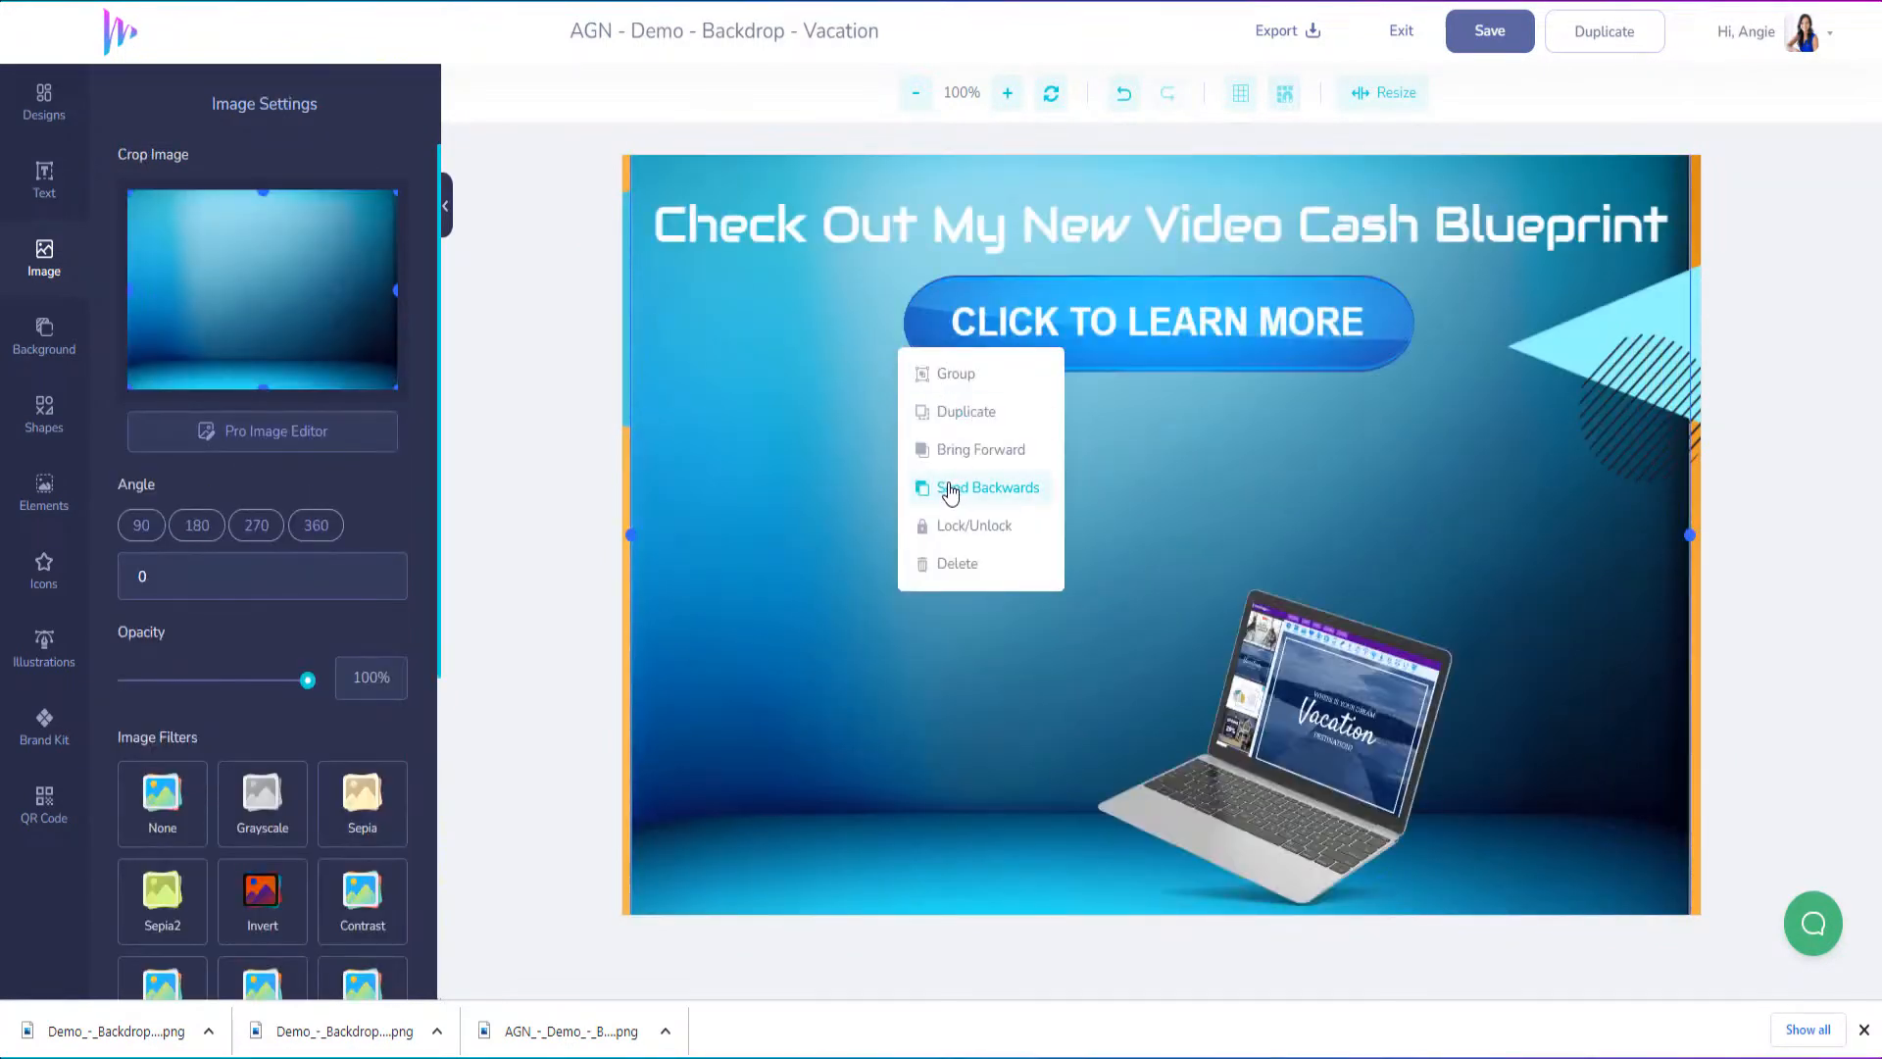
left_click(947, 493)
left_click(946, 493)
left_click(946, 492)
left_click(946, 492)
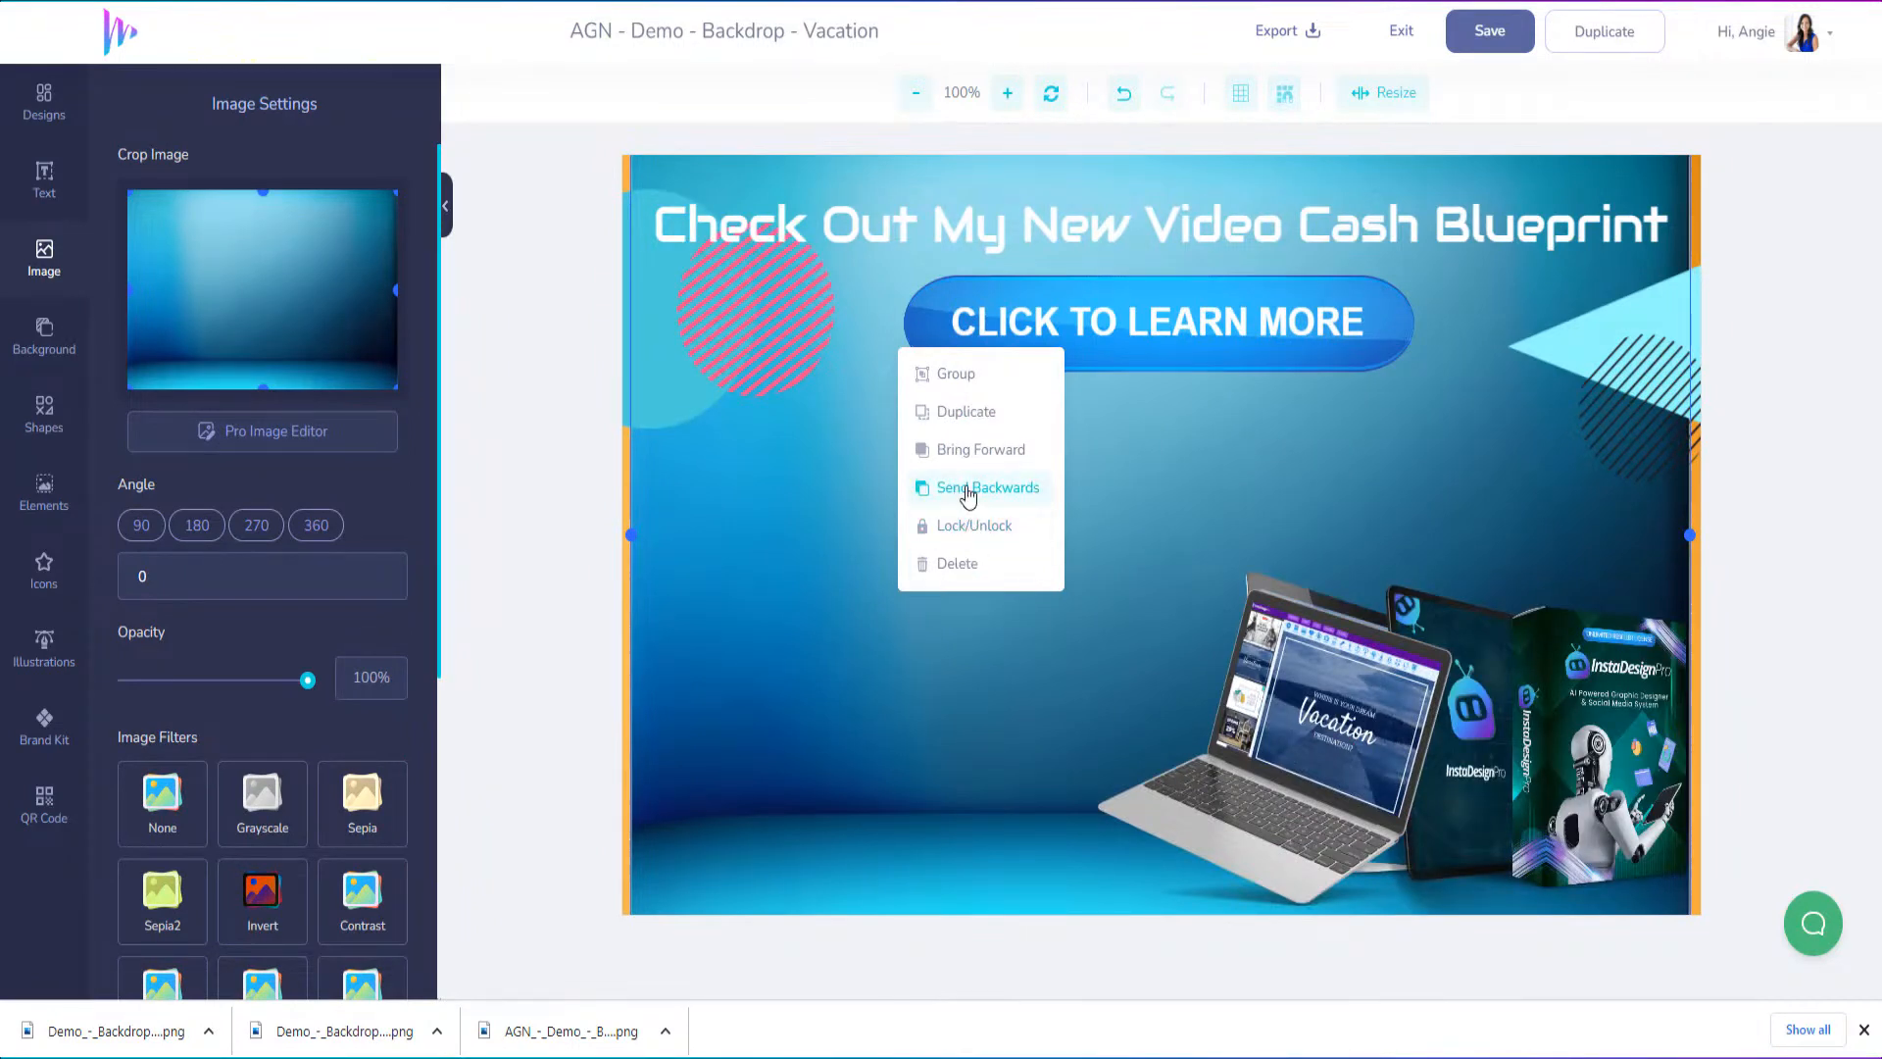
Stretch the blue backdrop on both sides so it covers the full canvas width
left_click(792, 618)
left_click_drag(792, 619, 785, 619)
left_click_drag(628, 536, 622, 535)
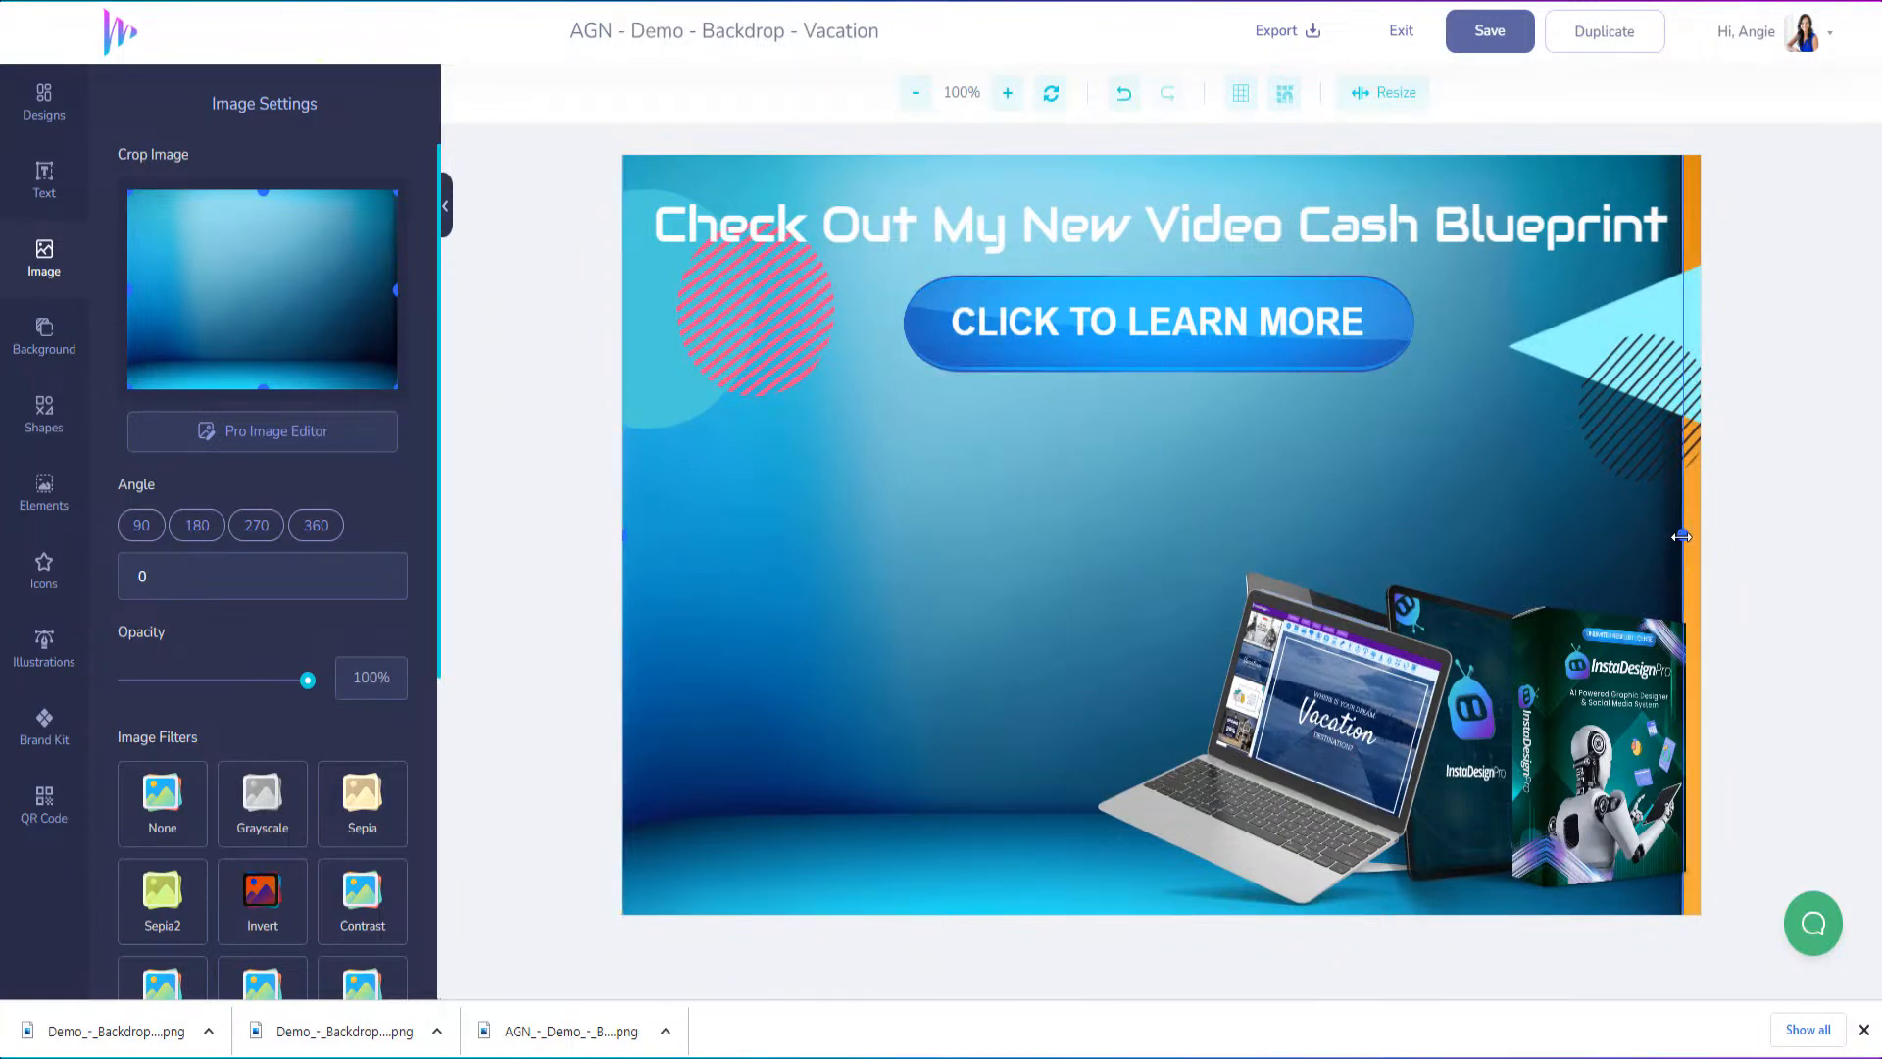
left_click_drag(1681, 536, 1719, 541)
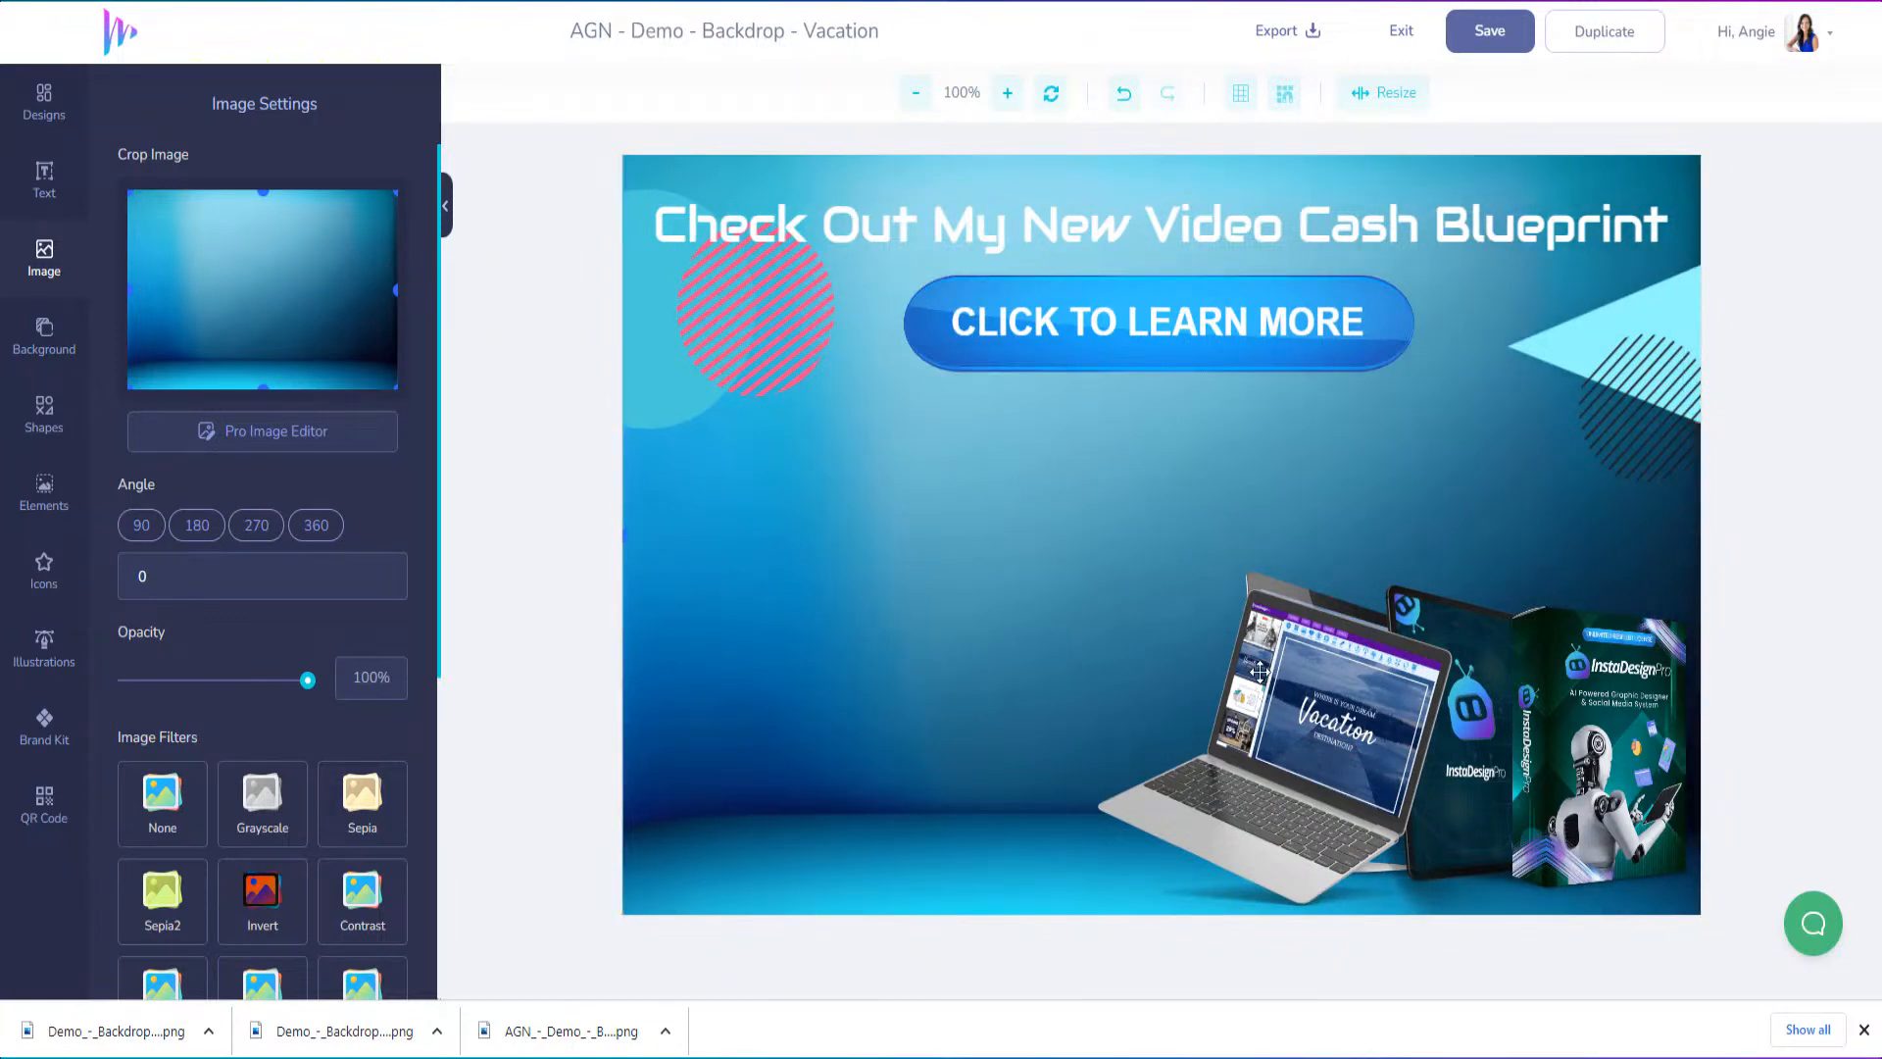
Spread the mockups apart, with the desktop monitor on the left and the laptop and tablet beside the box on the right
left_click_drag(1300, 761, 848, 713)
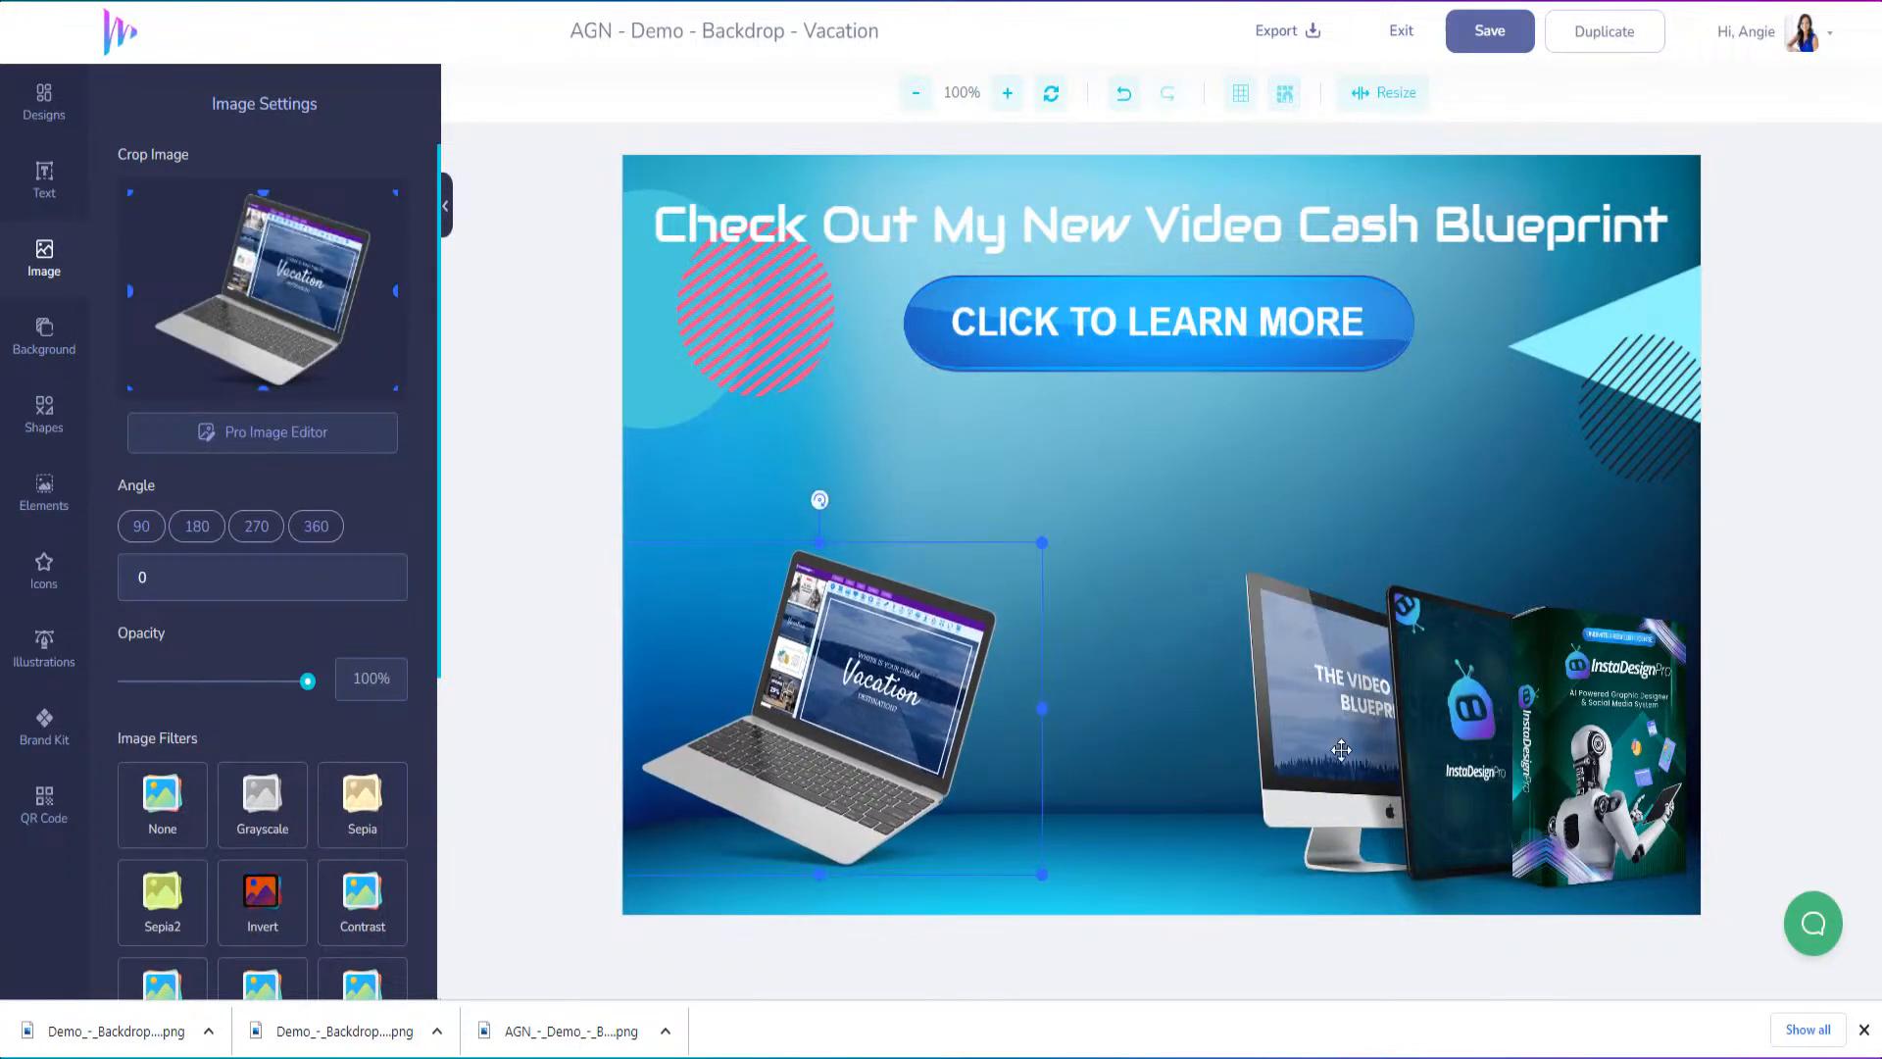
left_click(1067, 718)
left_click_drag(1067, 719, 878, 736)
left_click_drag(1451, 733, 911, 708)
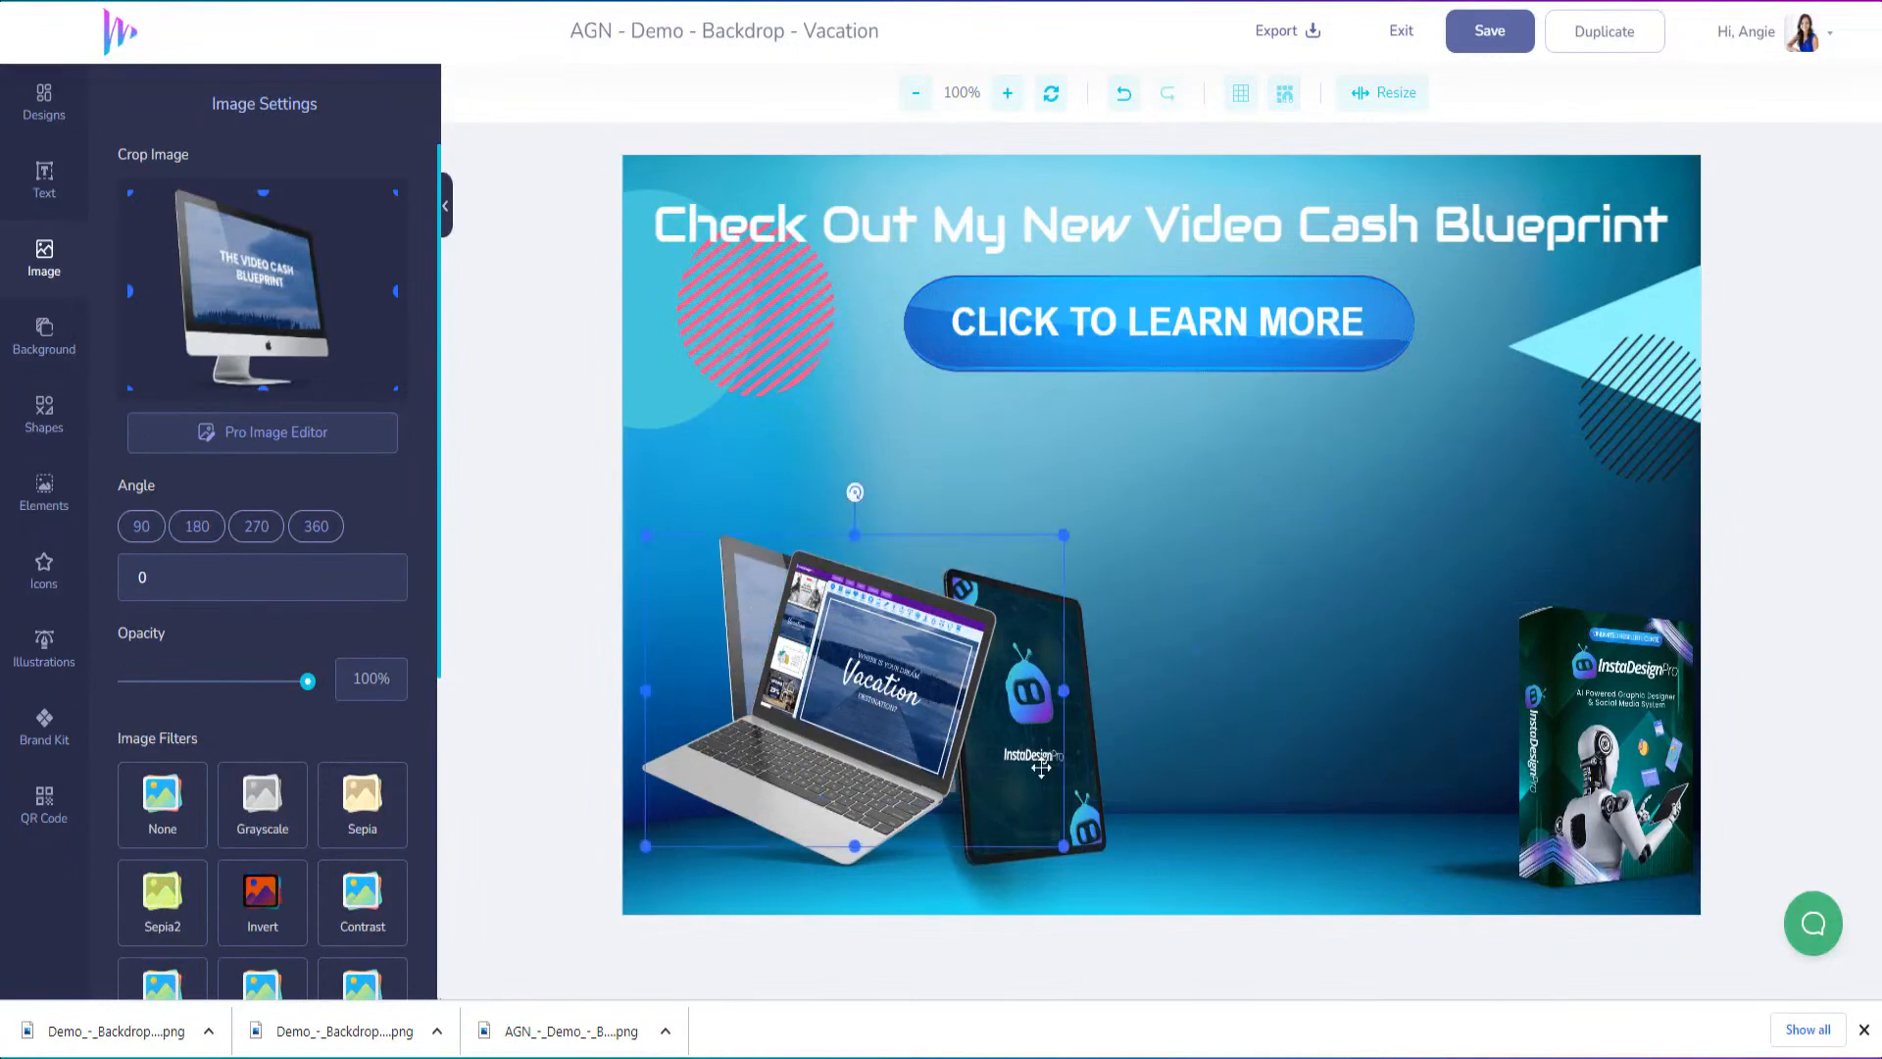
left_click_drag(1091, 797, 1508, 802)
mouse_move(822, 771)
left_mouse_down()
mouse_move(1247, 762)
mouse_move(1431, 801)
mouse_move(856, 775)
left_mouse_up()
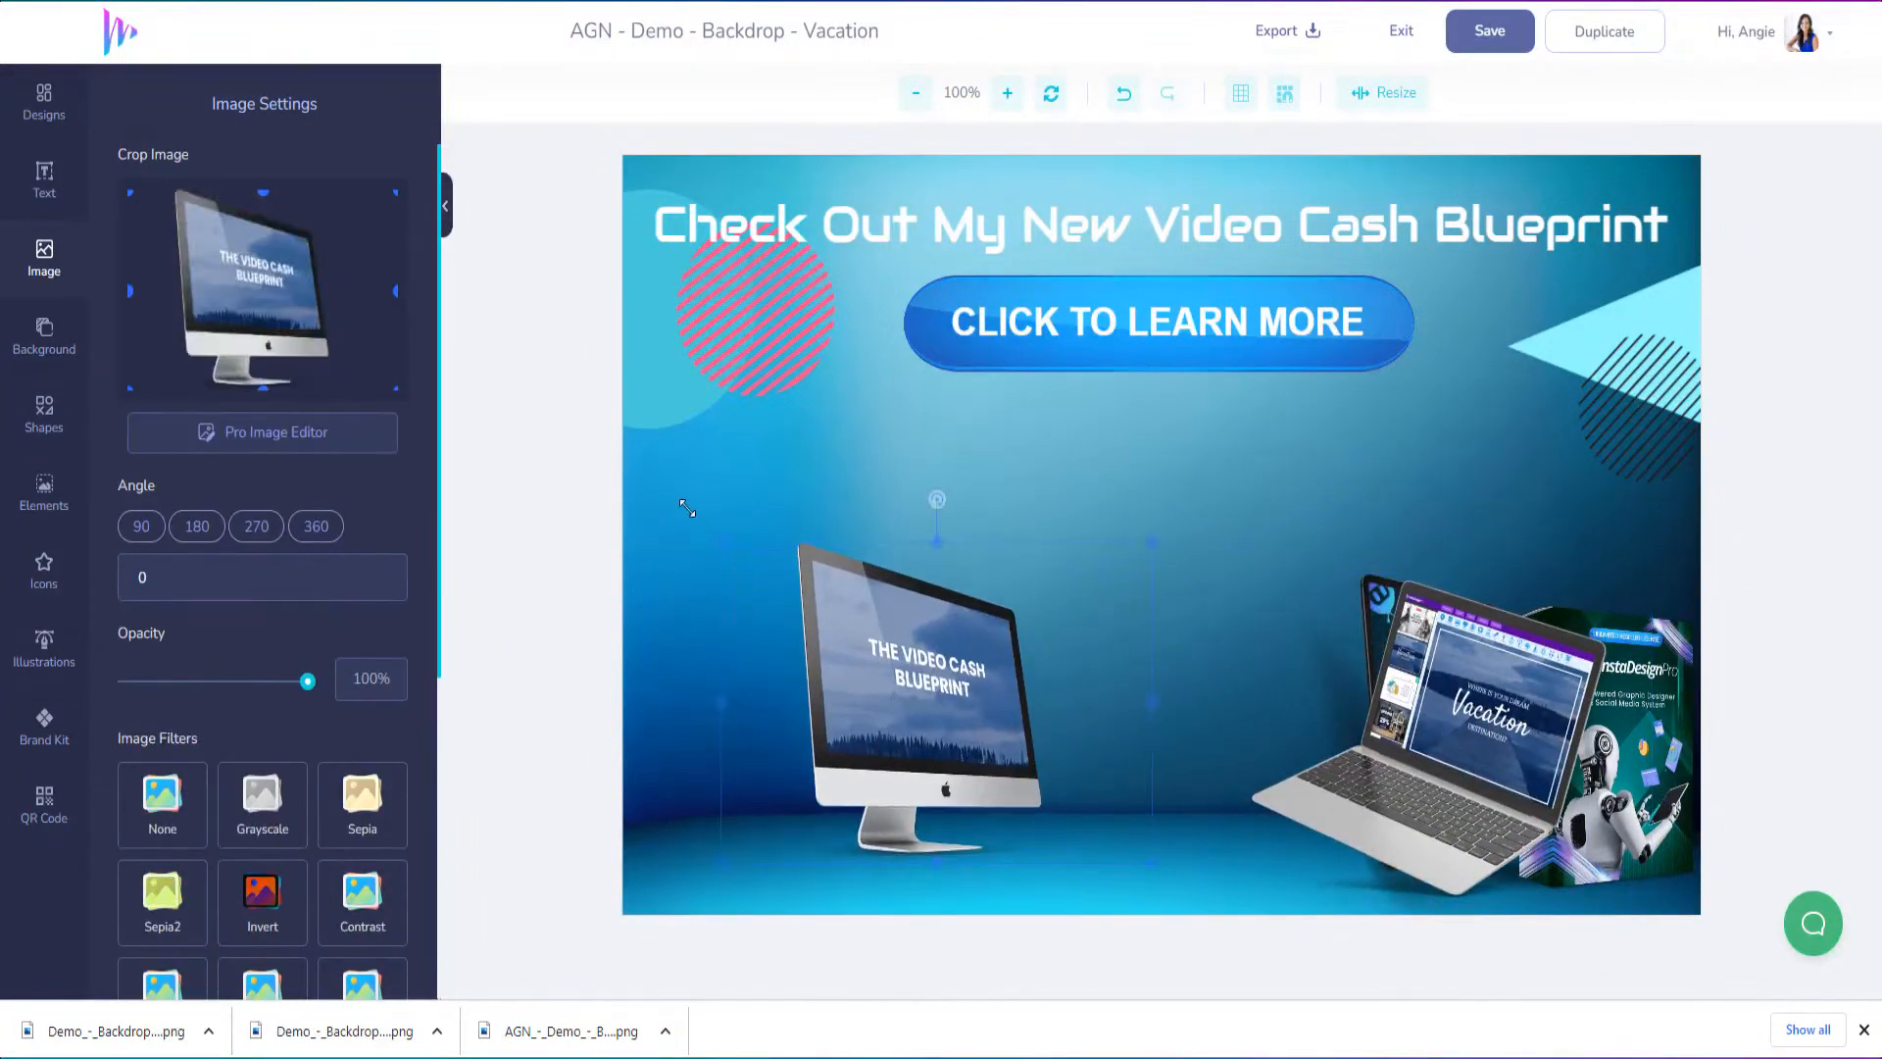
Enlarge the desktop monitor in the middle of the canvas and enlarge the laptop overlapping the monitor's left side
left_click_drag(714, 549, 456, 379)
left_click_drag(818, 671, 1226, 679)
left_click_drag(1555, 667, 926, 690)
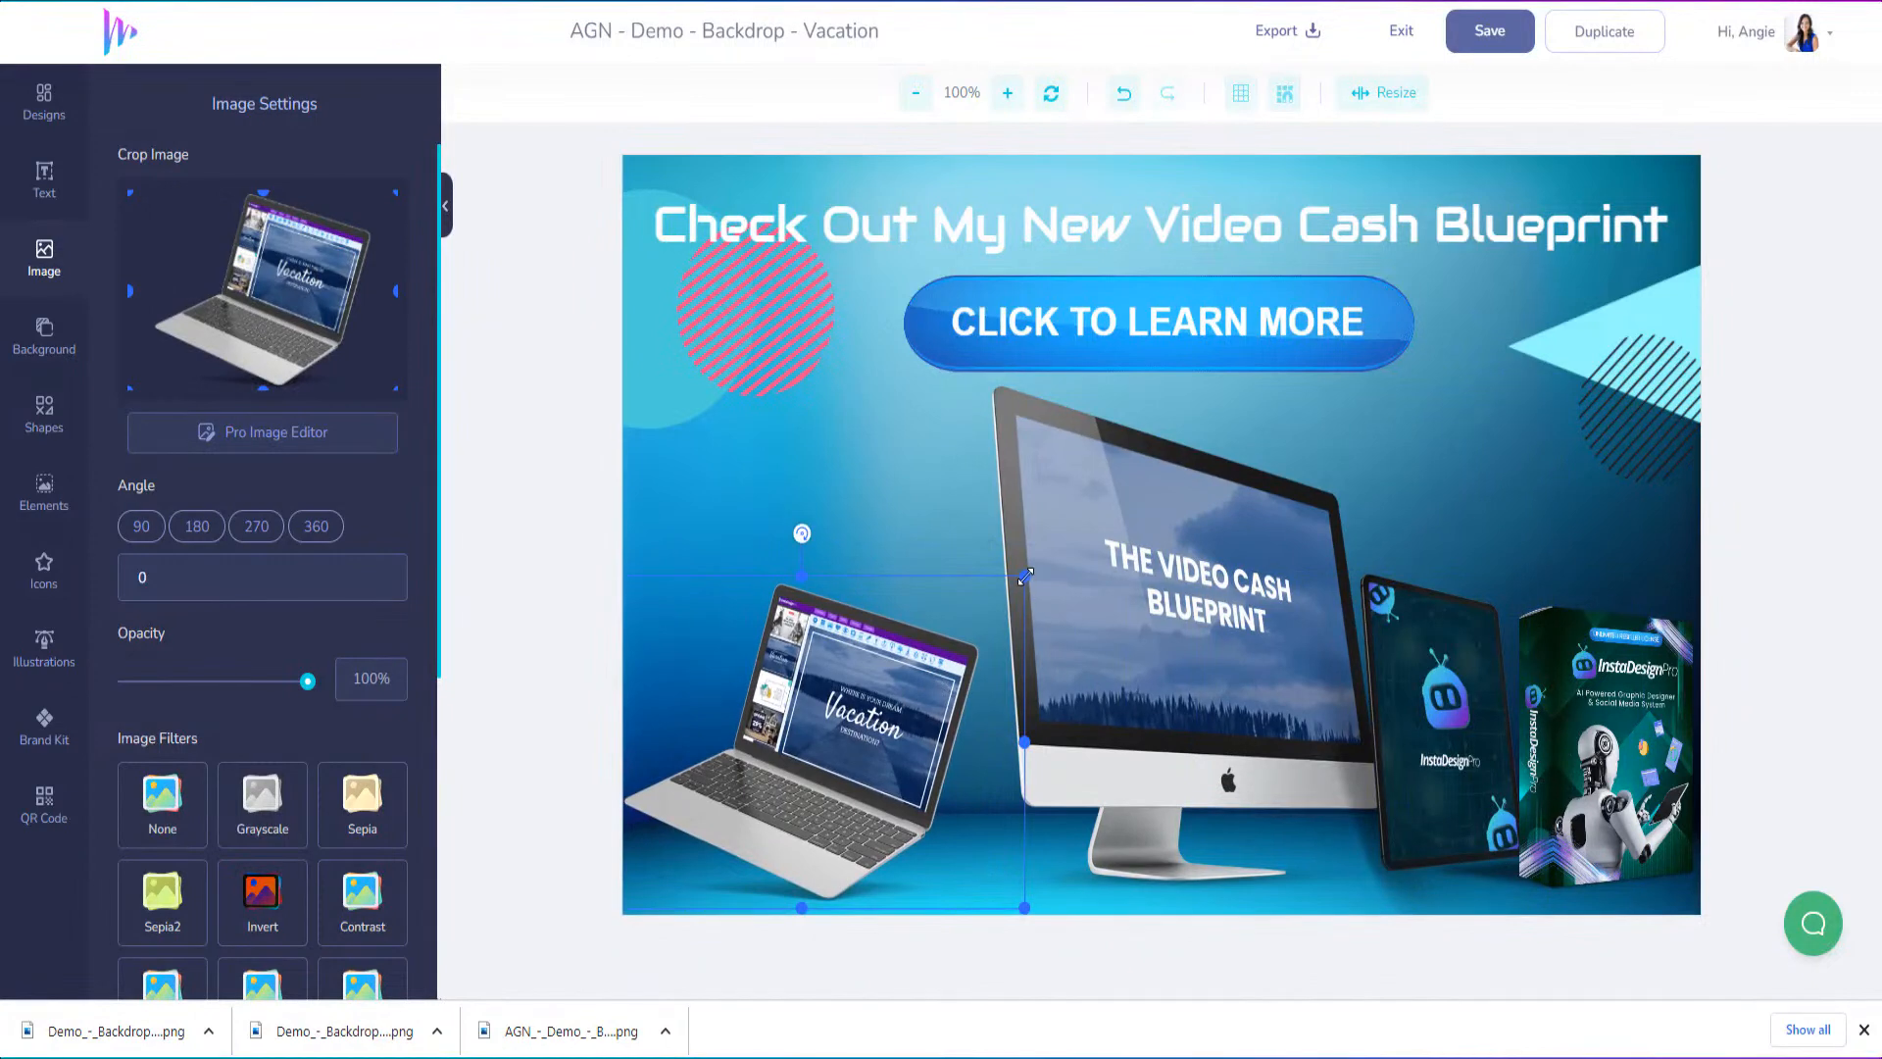
left_click_drag(1026, 576, 1150, 482)
left_click_drag(980, 647, 964, 629)
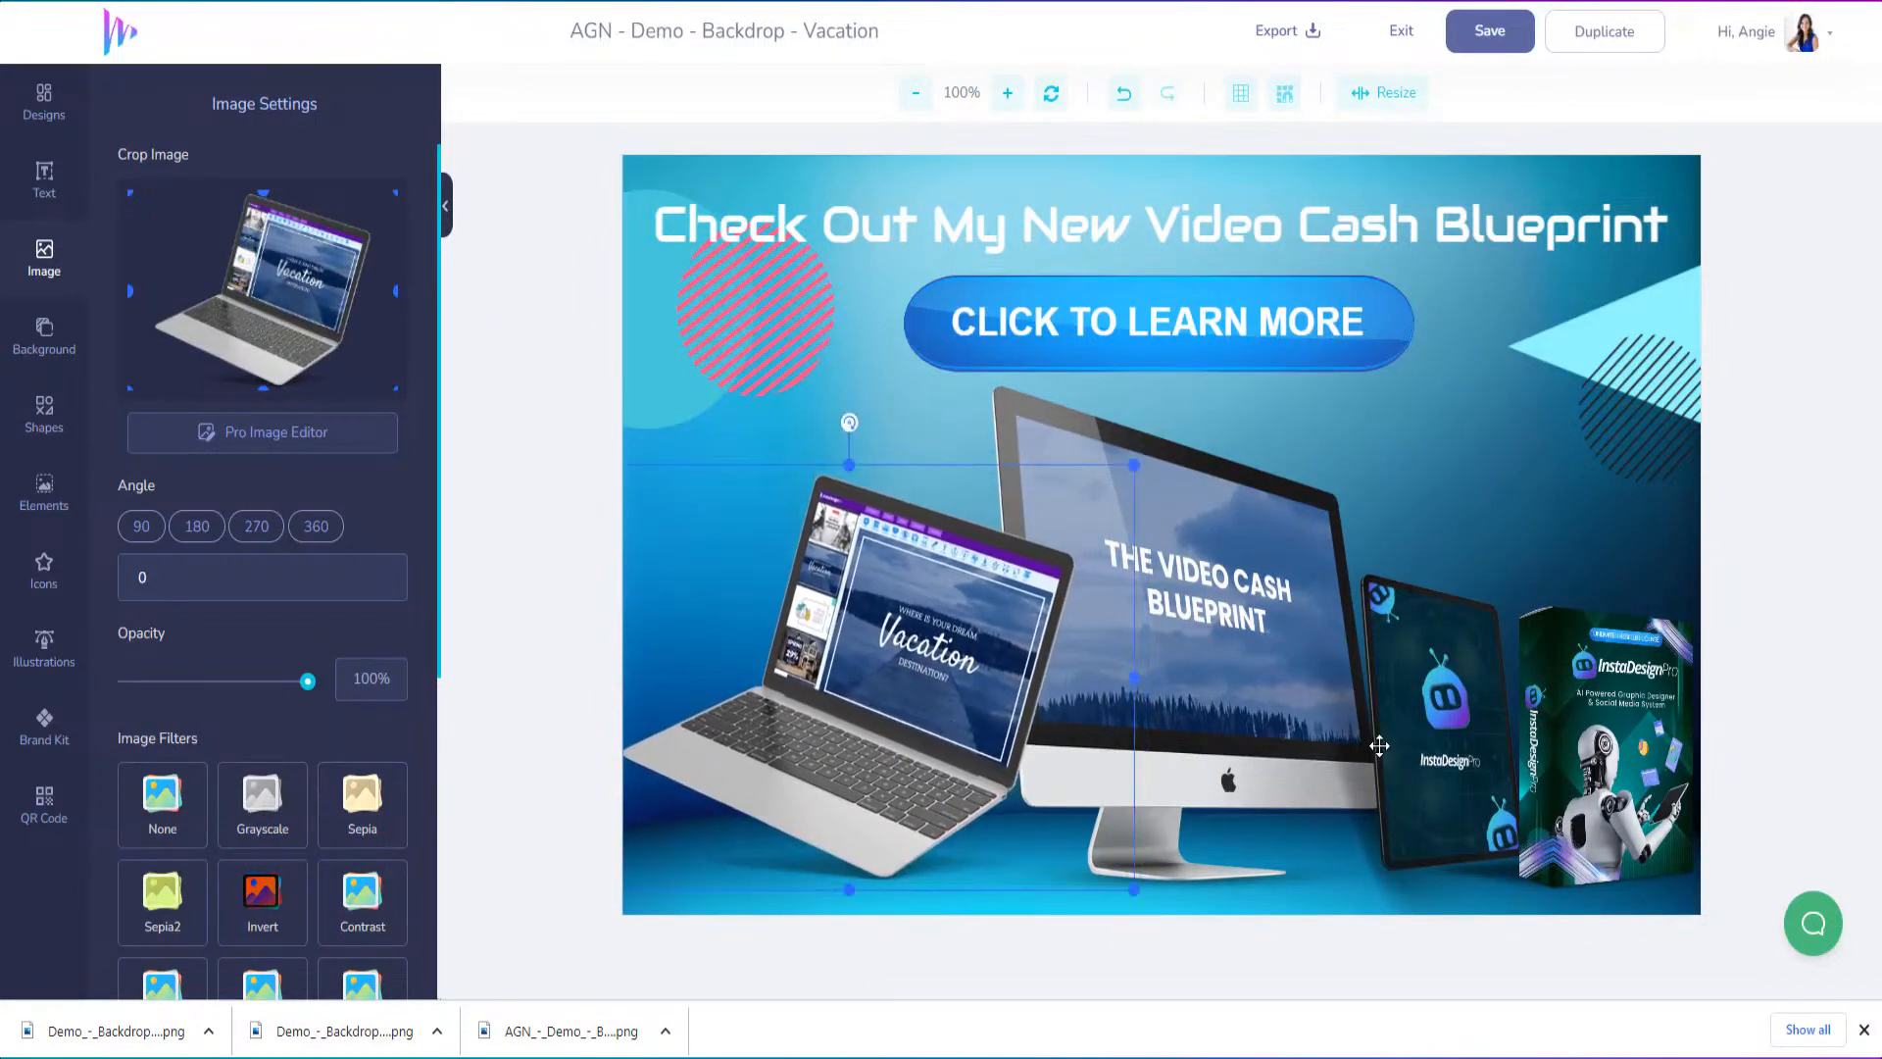
Move the tablet to overlap the monitor's lower right corner and place an enlarged InstaDesignPro box beside it
left_click_drag(1403, 750, 1348, 779)
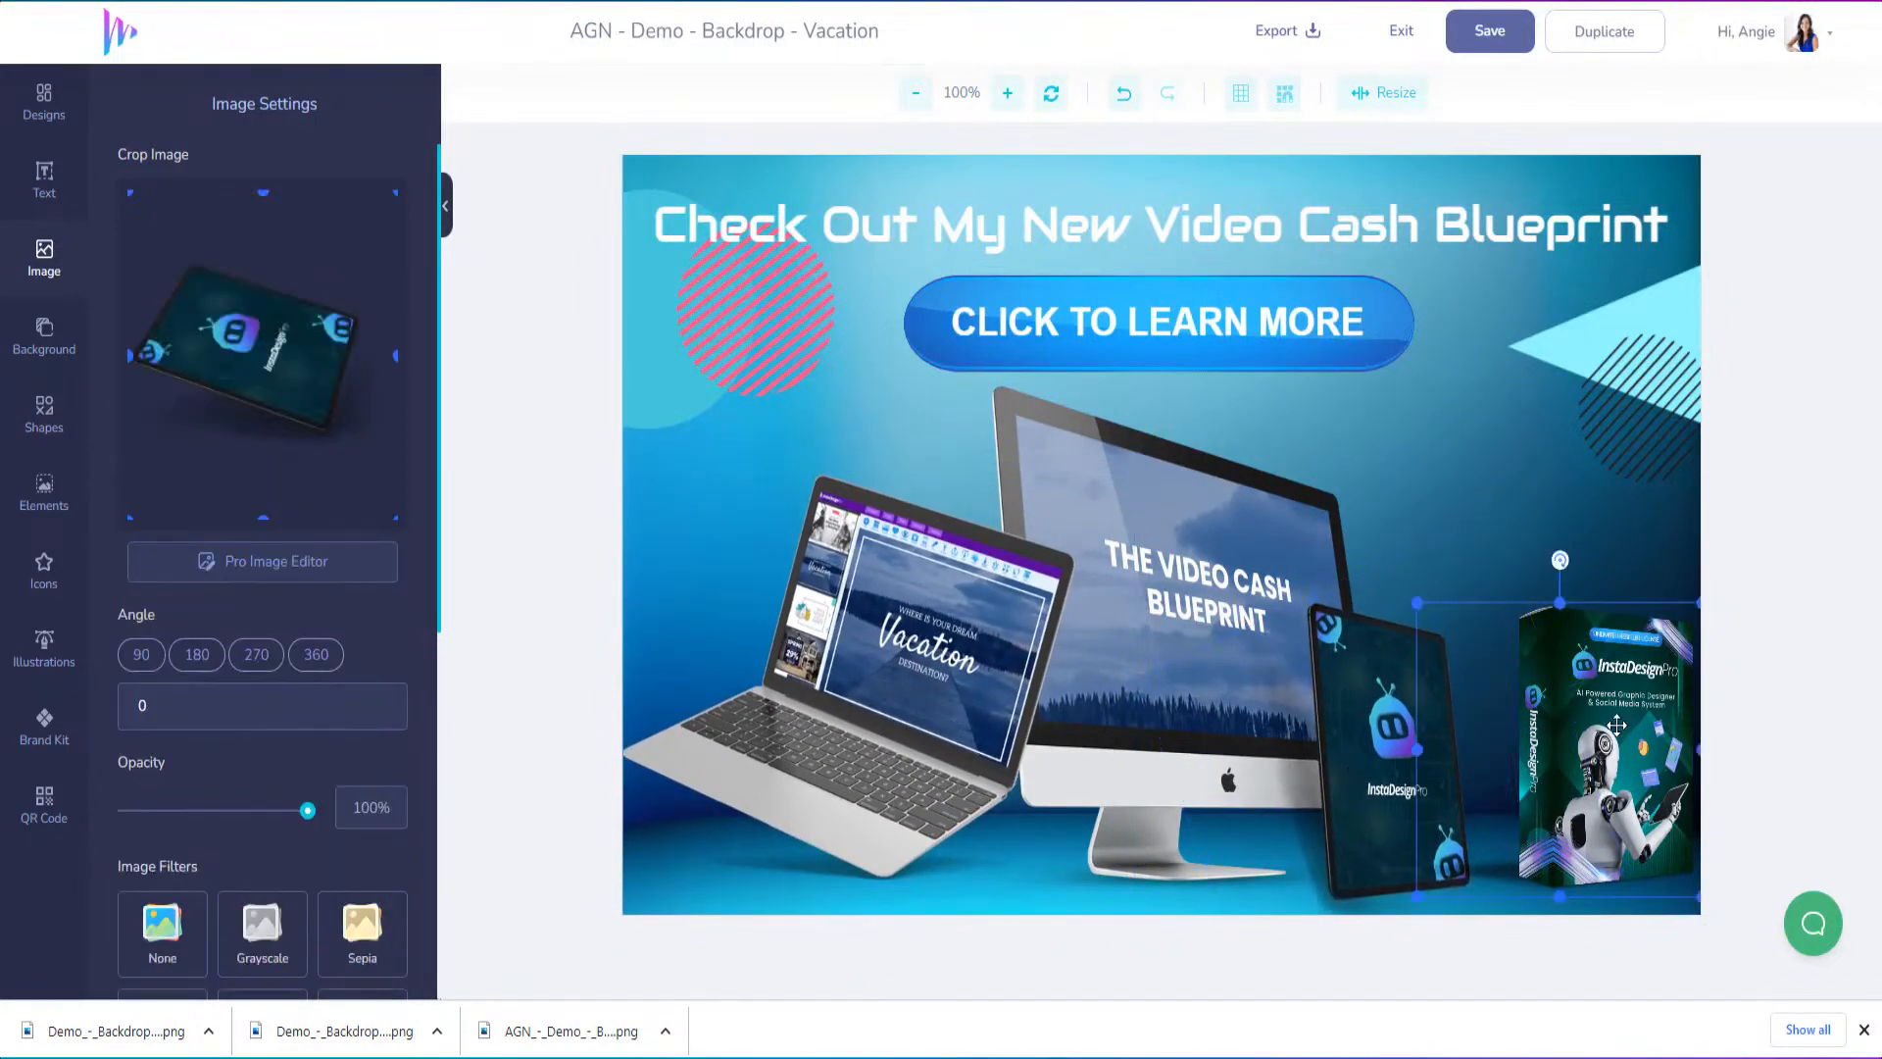
left_click_drag(1618, 720, 1573, 713)
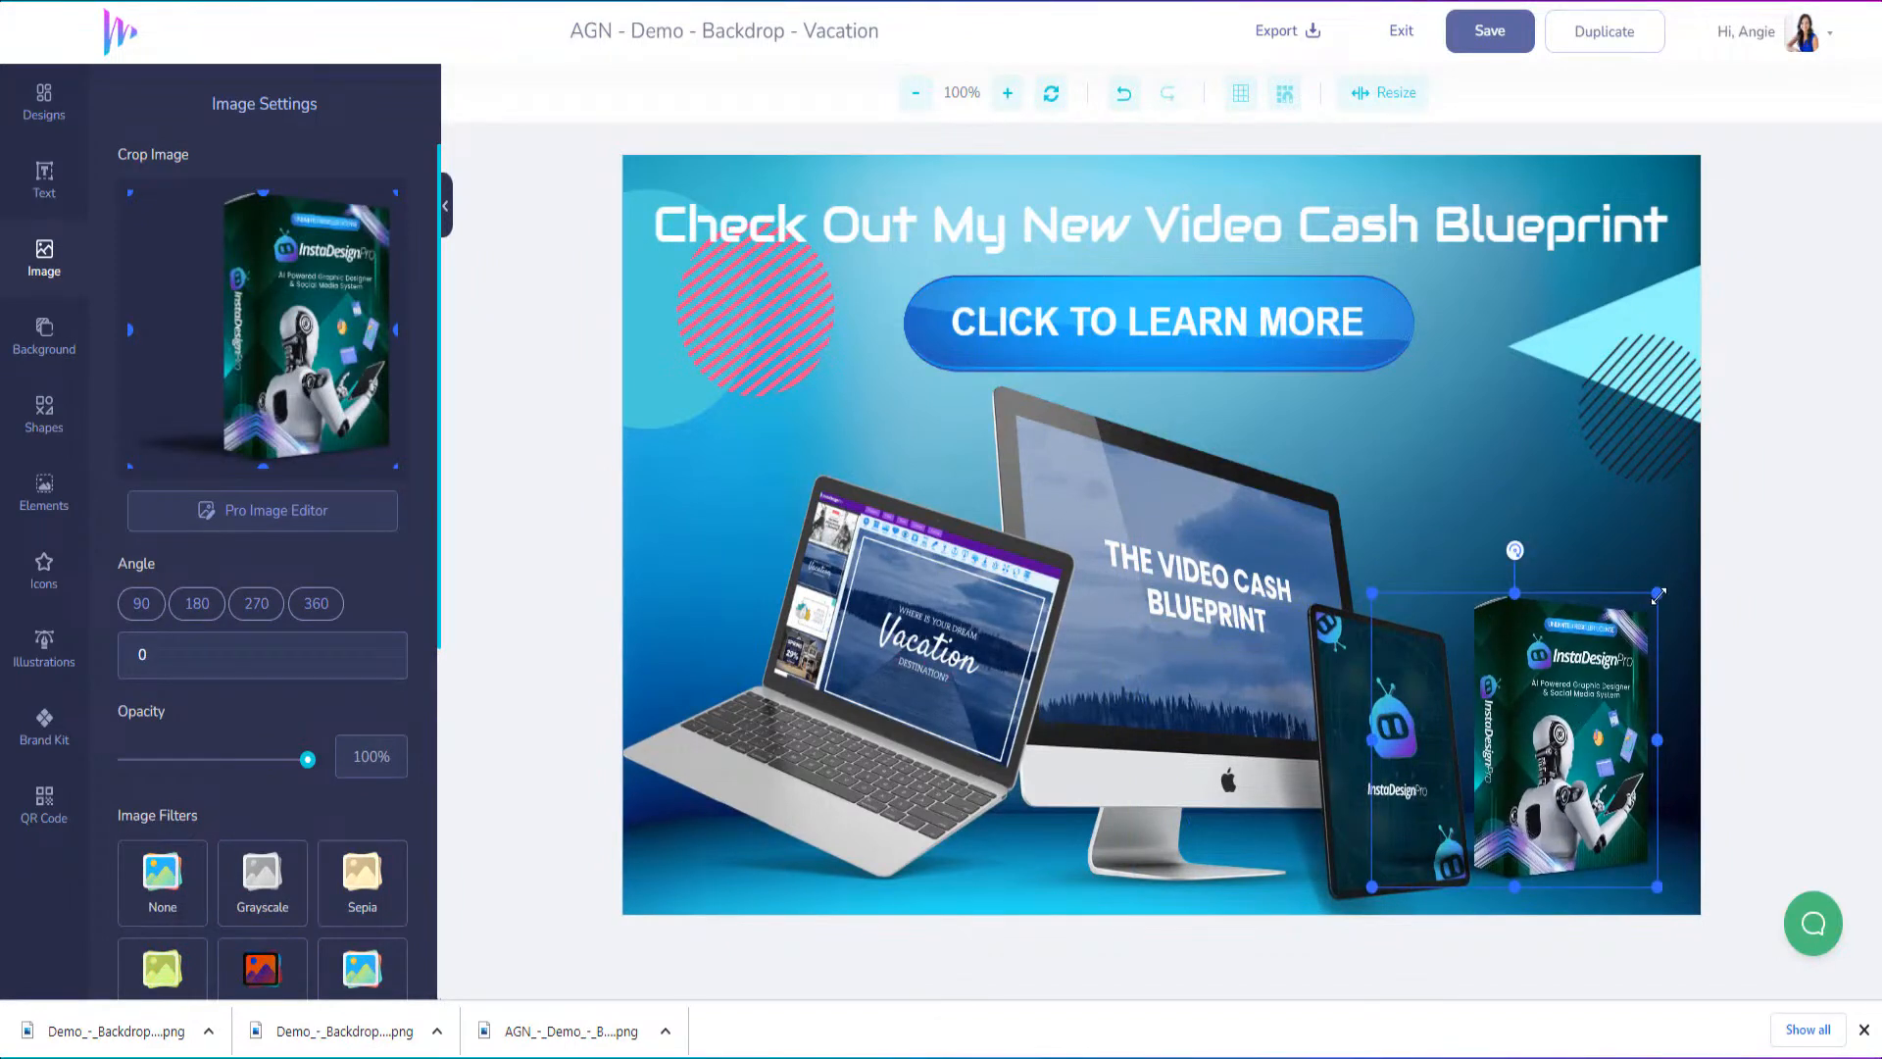
left_click_drag(1657, 595, 1711, 537)
left_click_drag(1412, 729, 1378, 742)
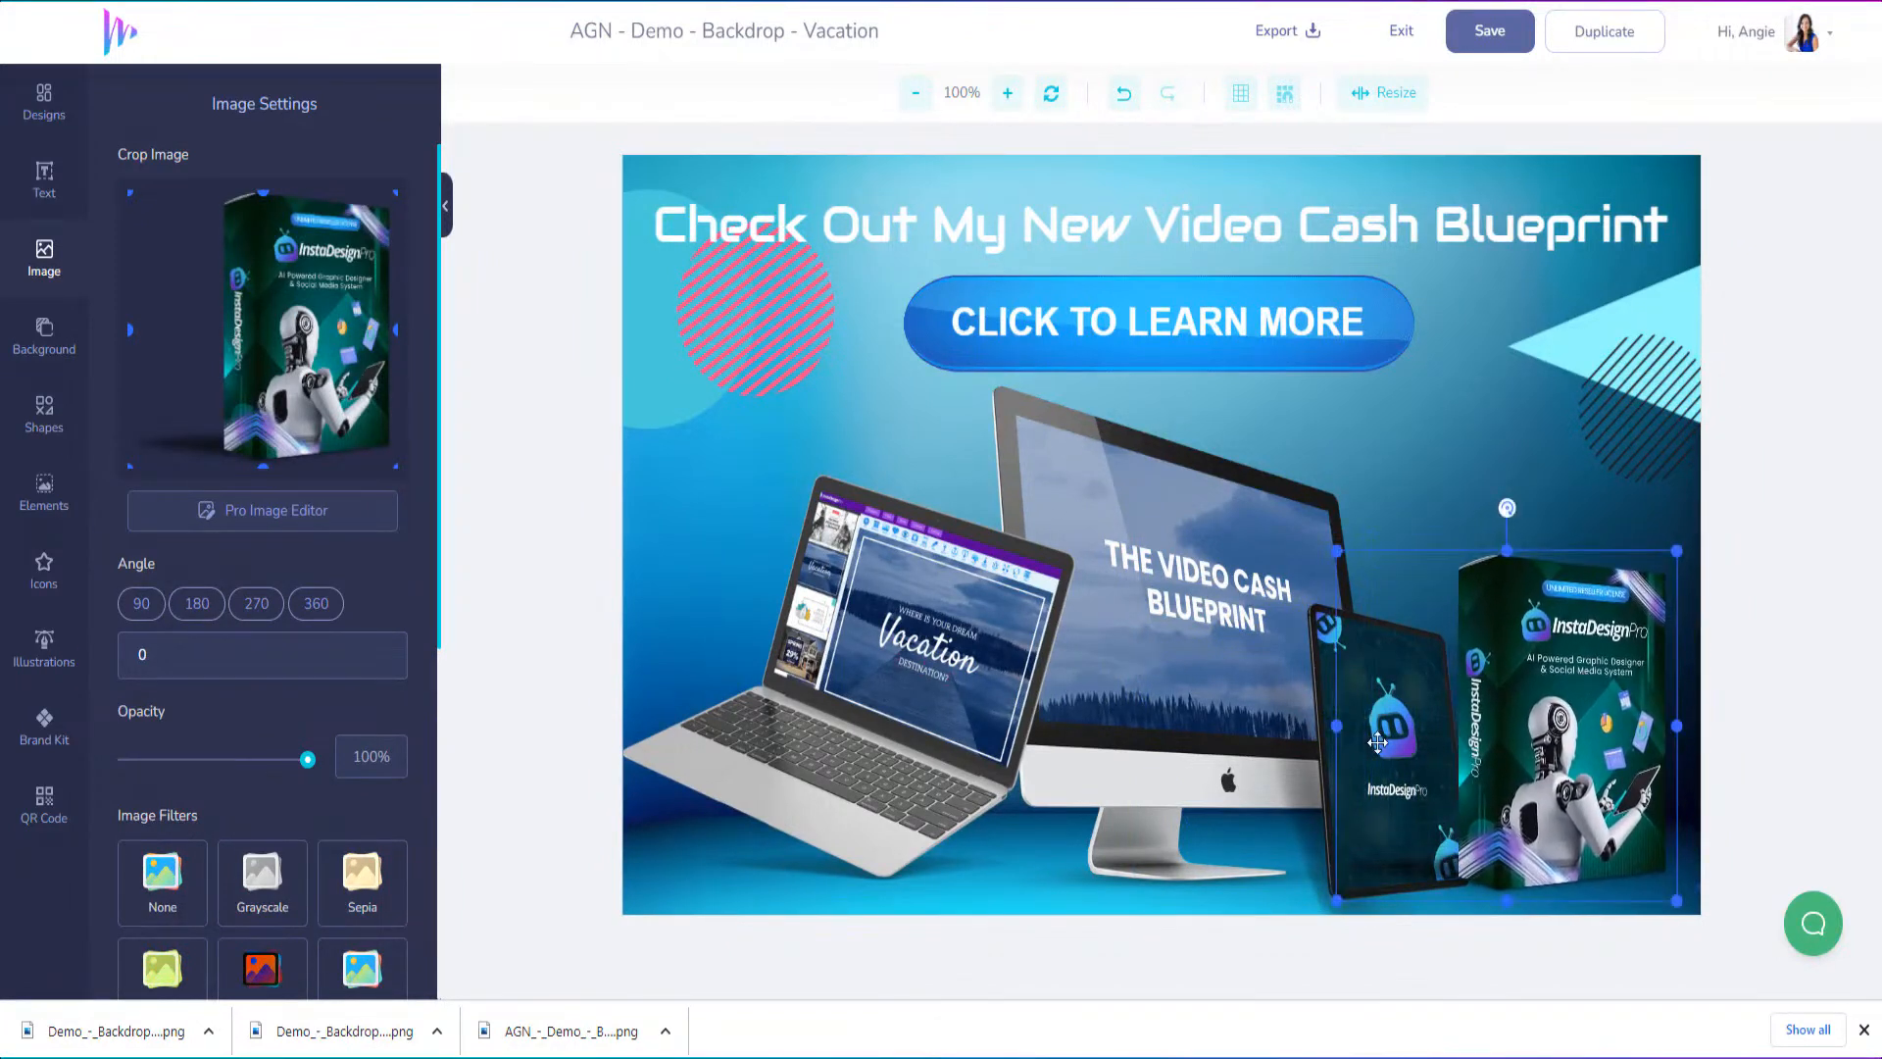
Bring the tablet mockup forward in front of the box and nudge it slightly up and right
right_click(1329, 707)
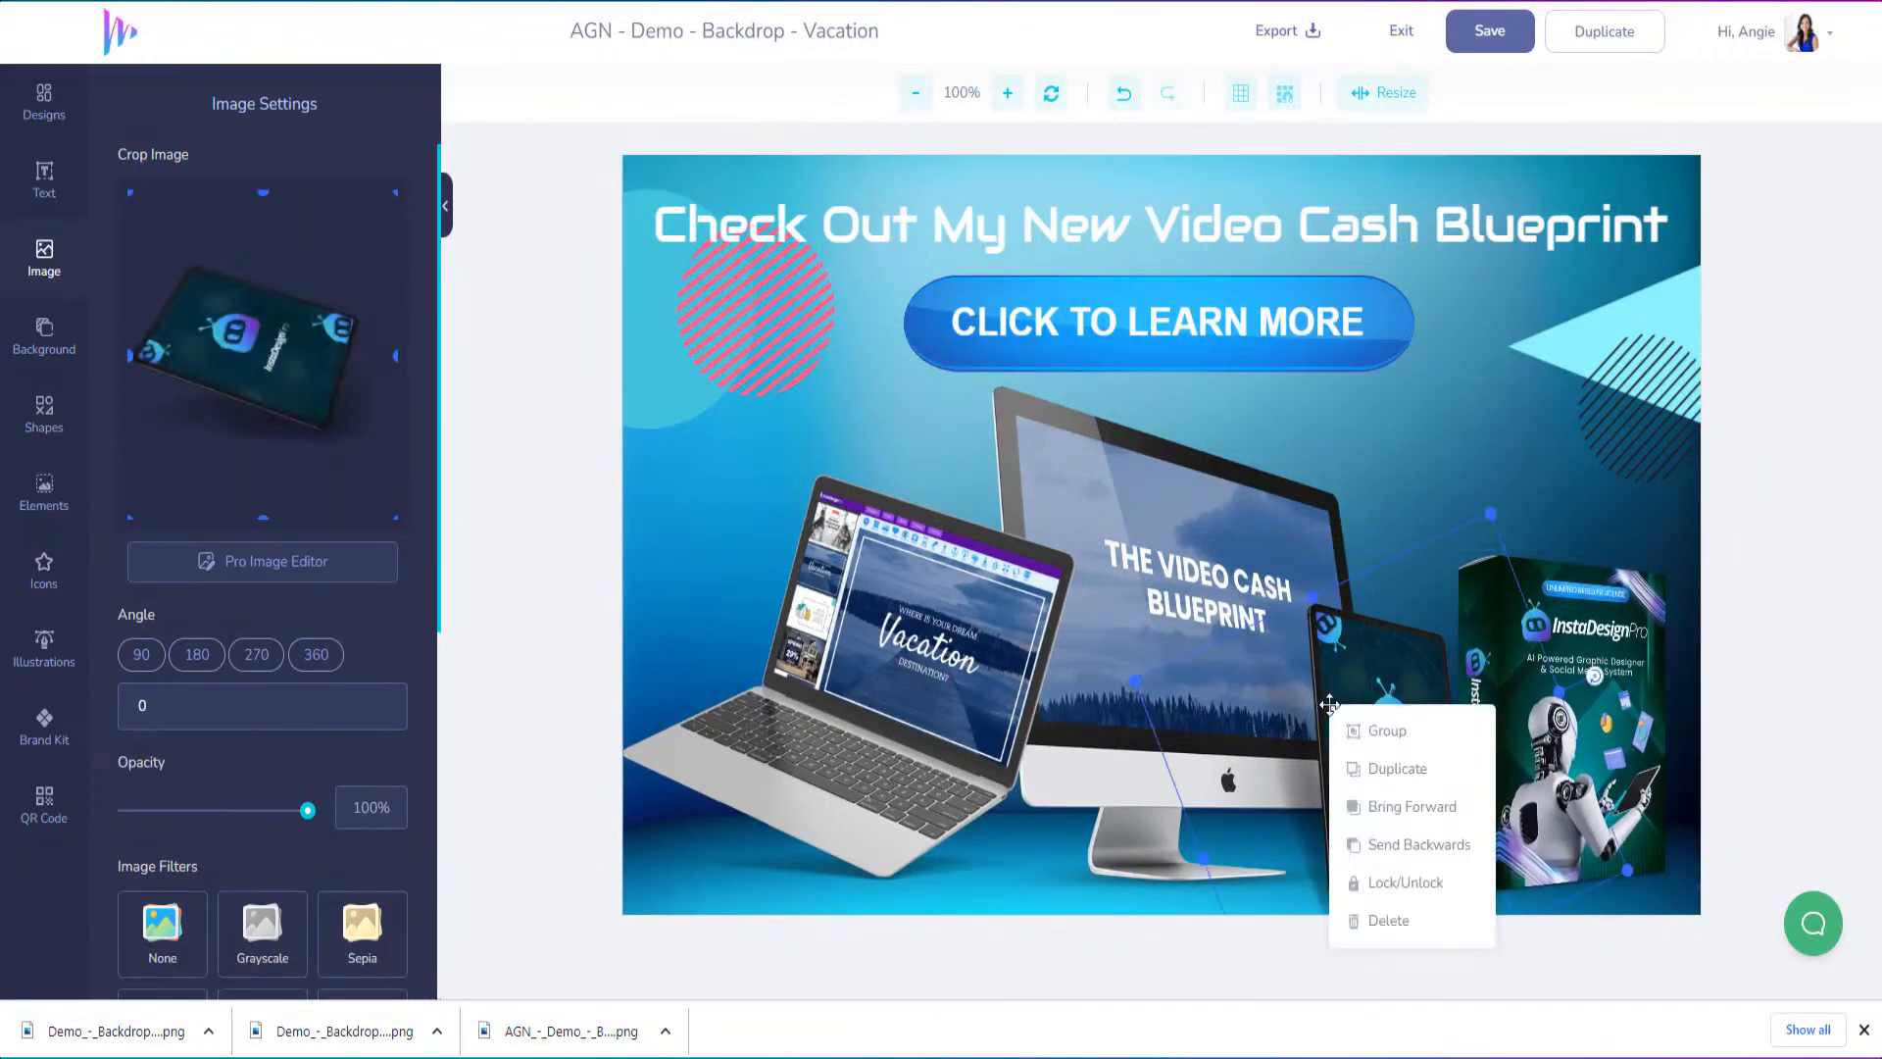
left_click(1381, 807)
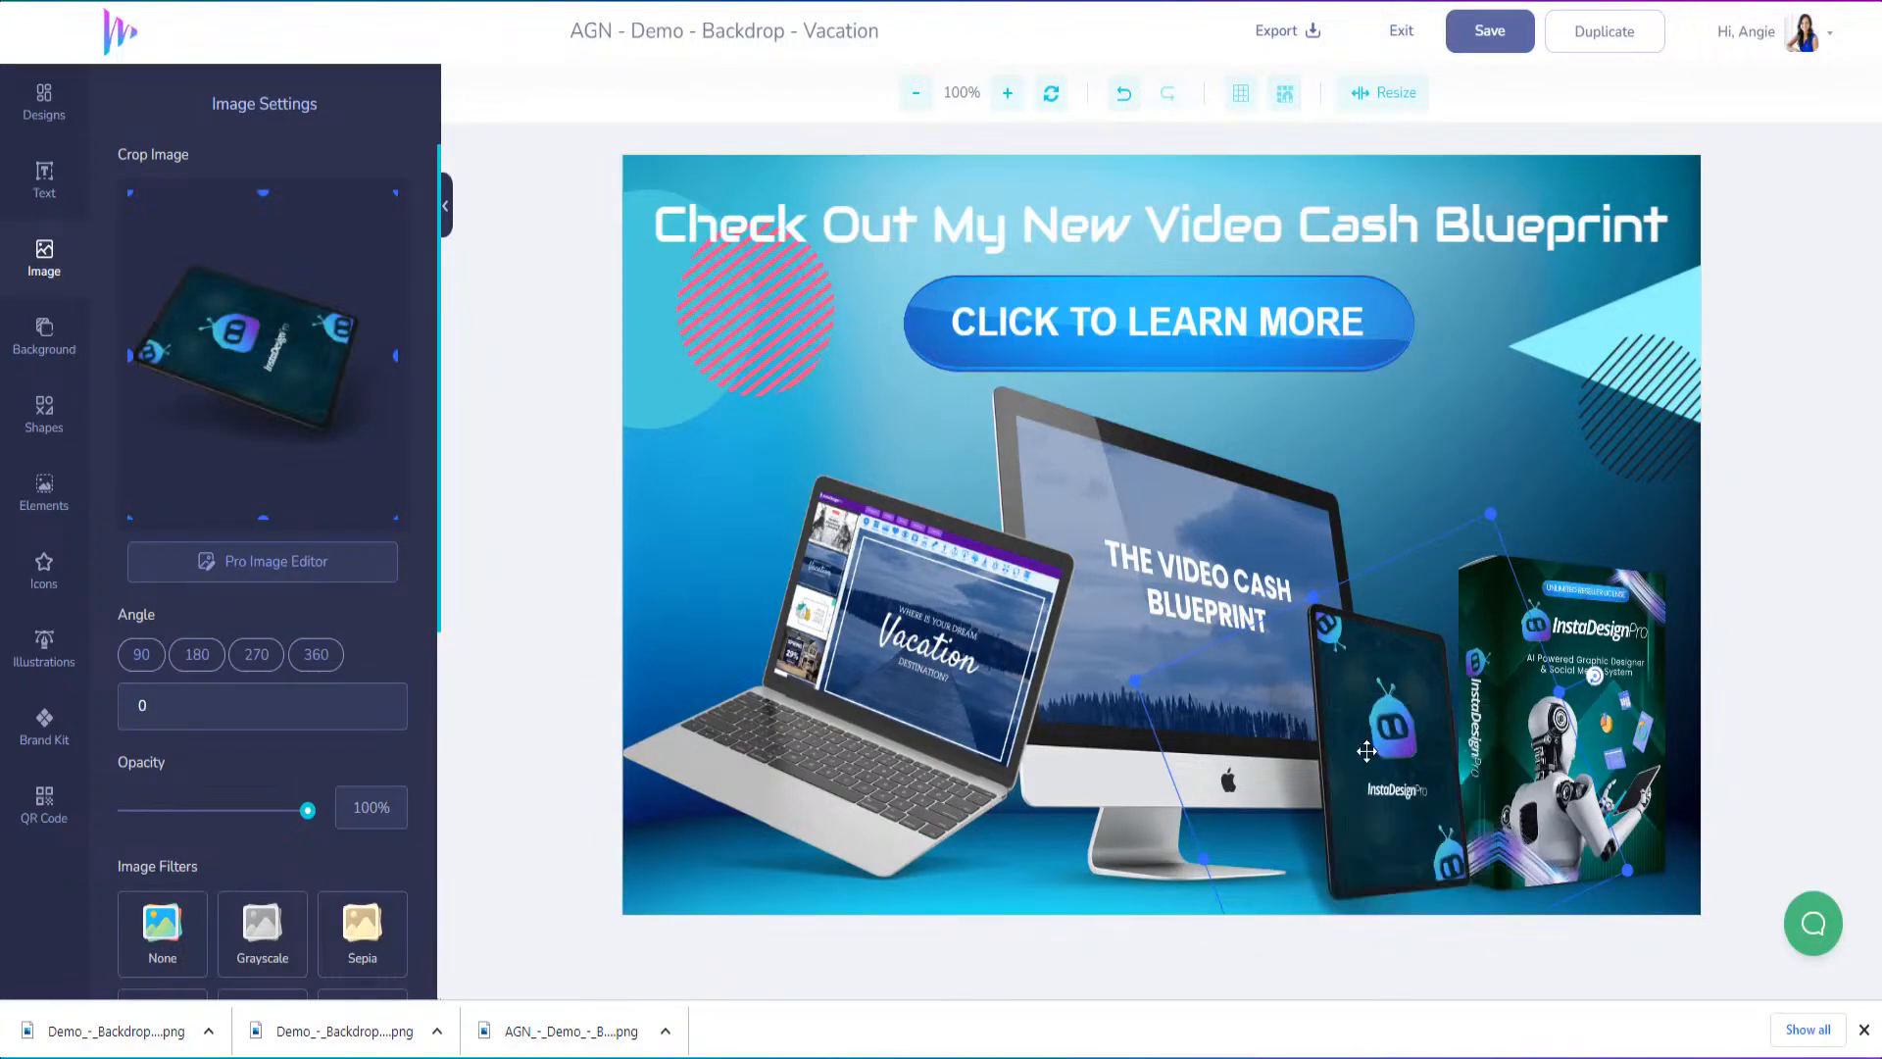
left_click_drag(1366, 751, 1371, 746)
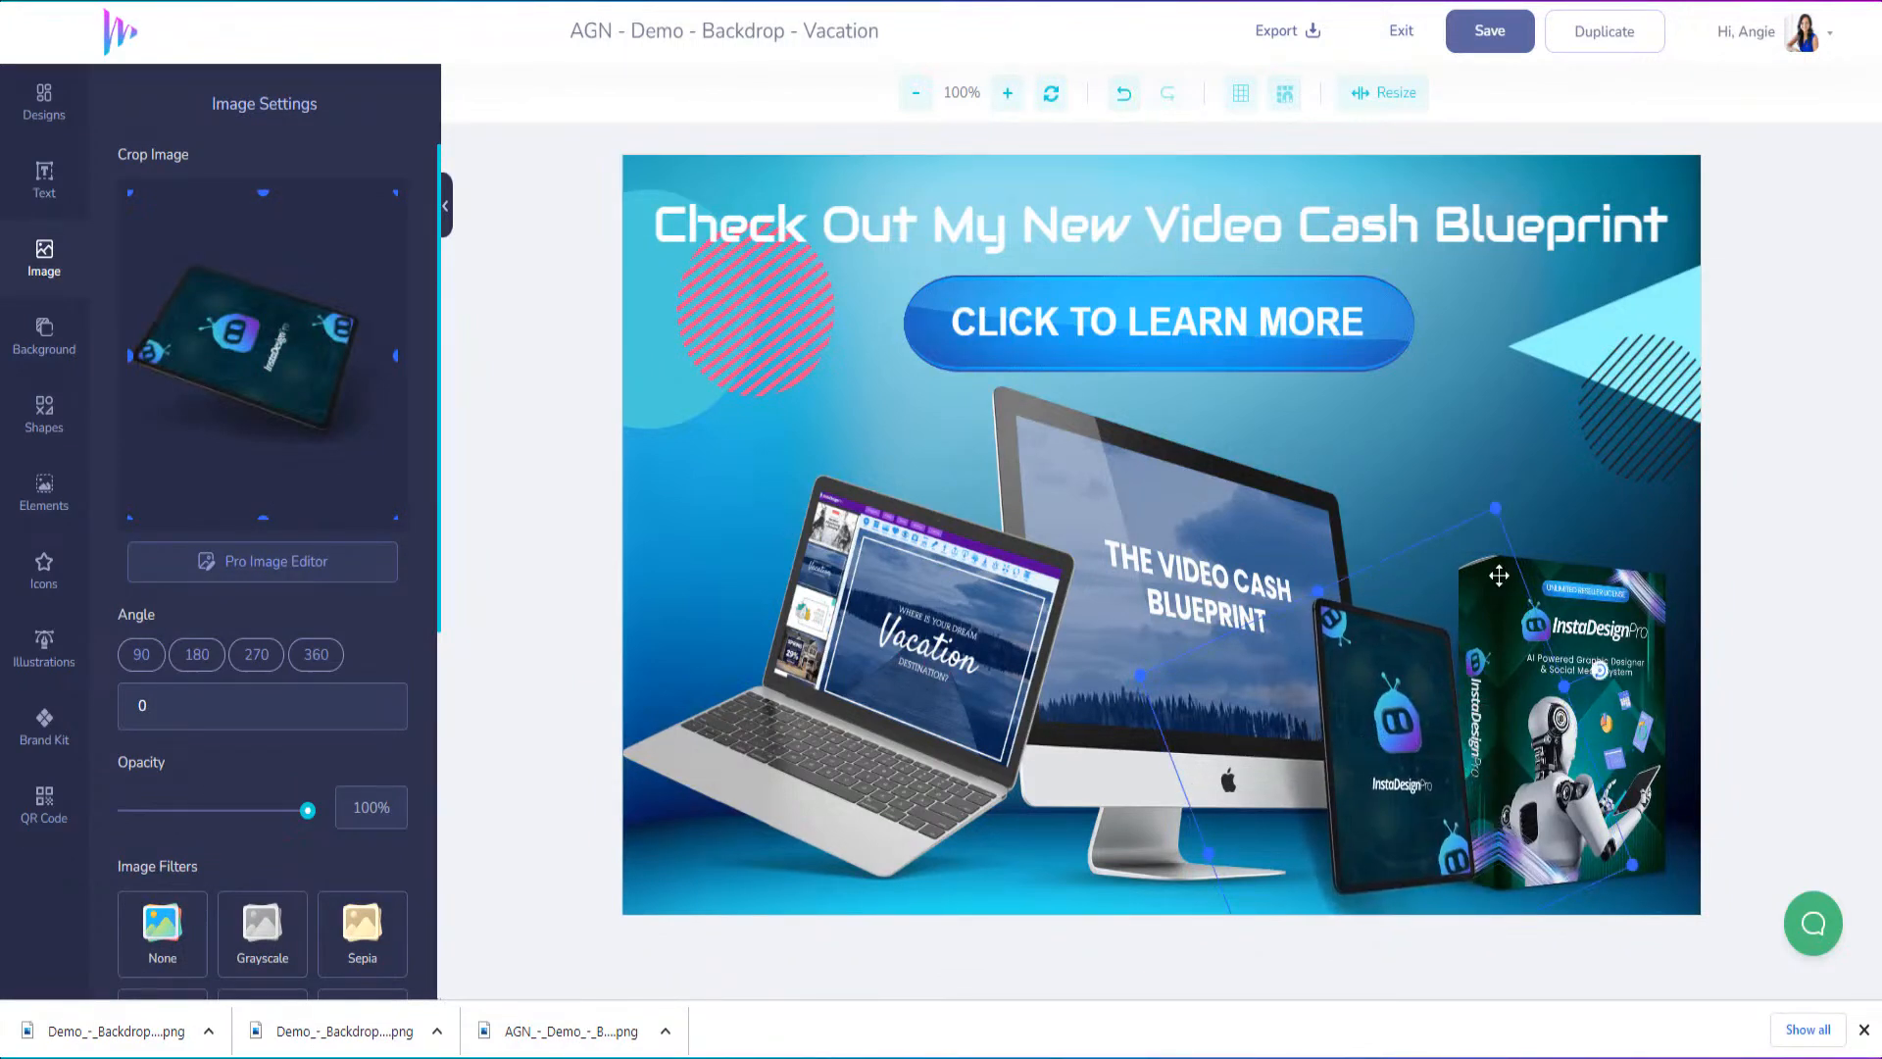
Delete the blue studio backdrop and the woman-on-orange background from the design
left_click(942, 182)
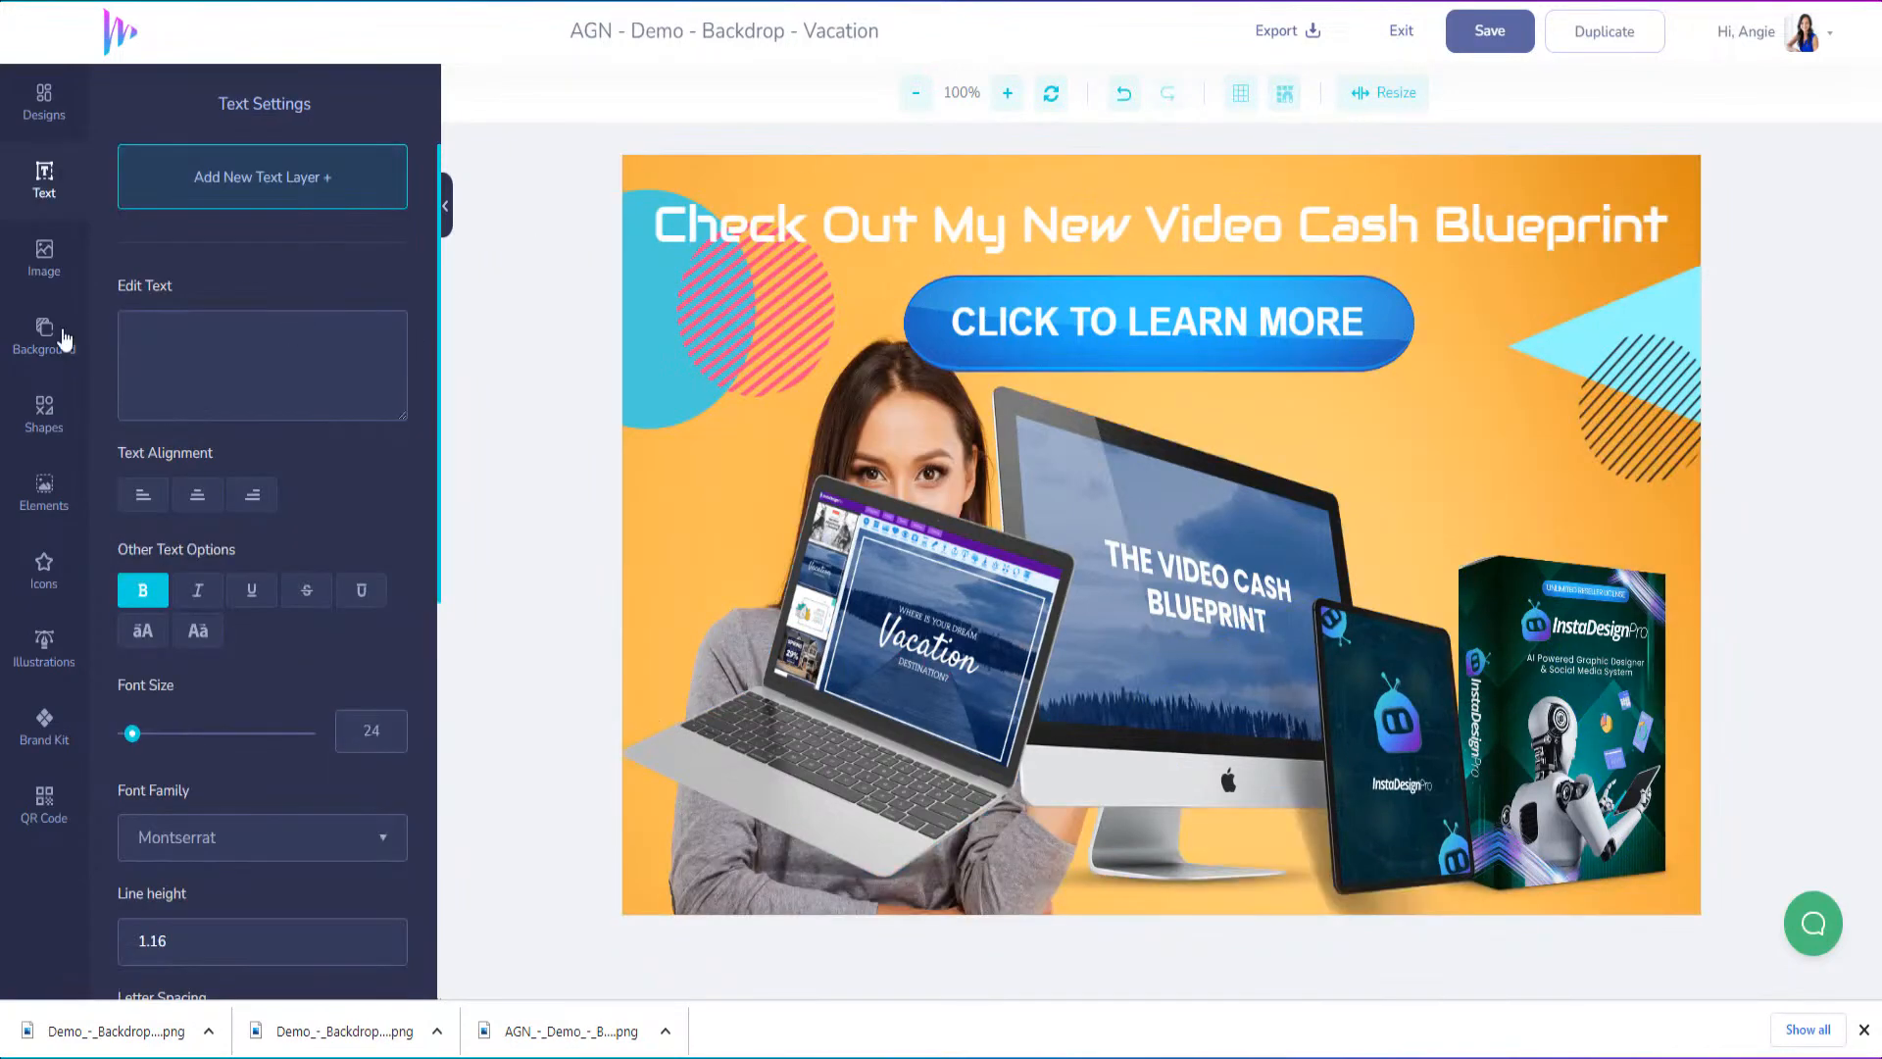
left_click(64, 337)
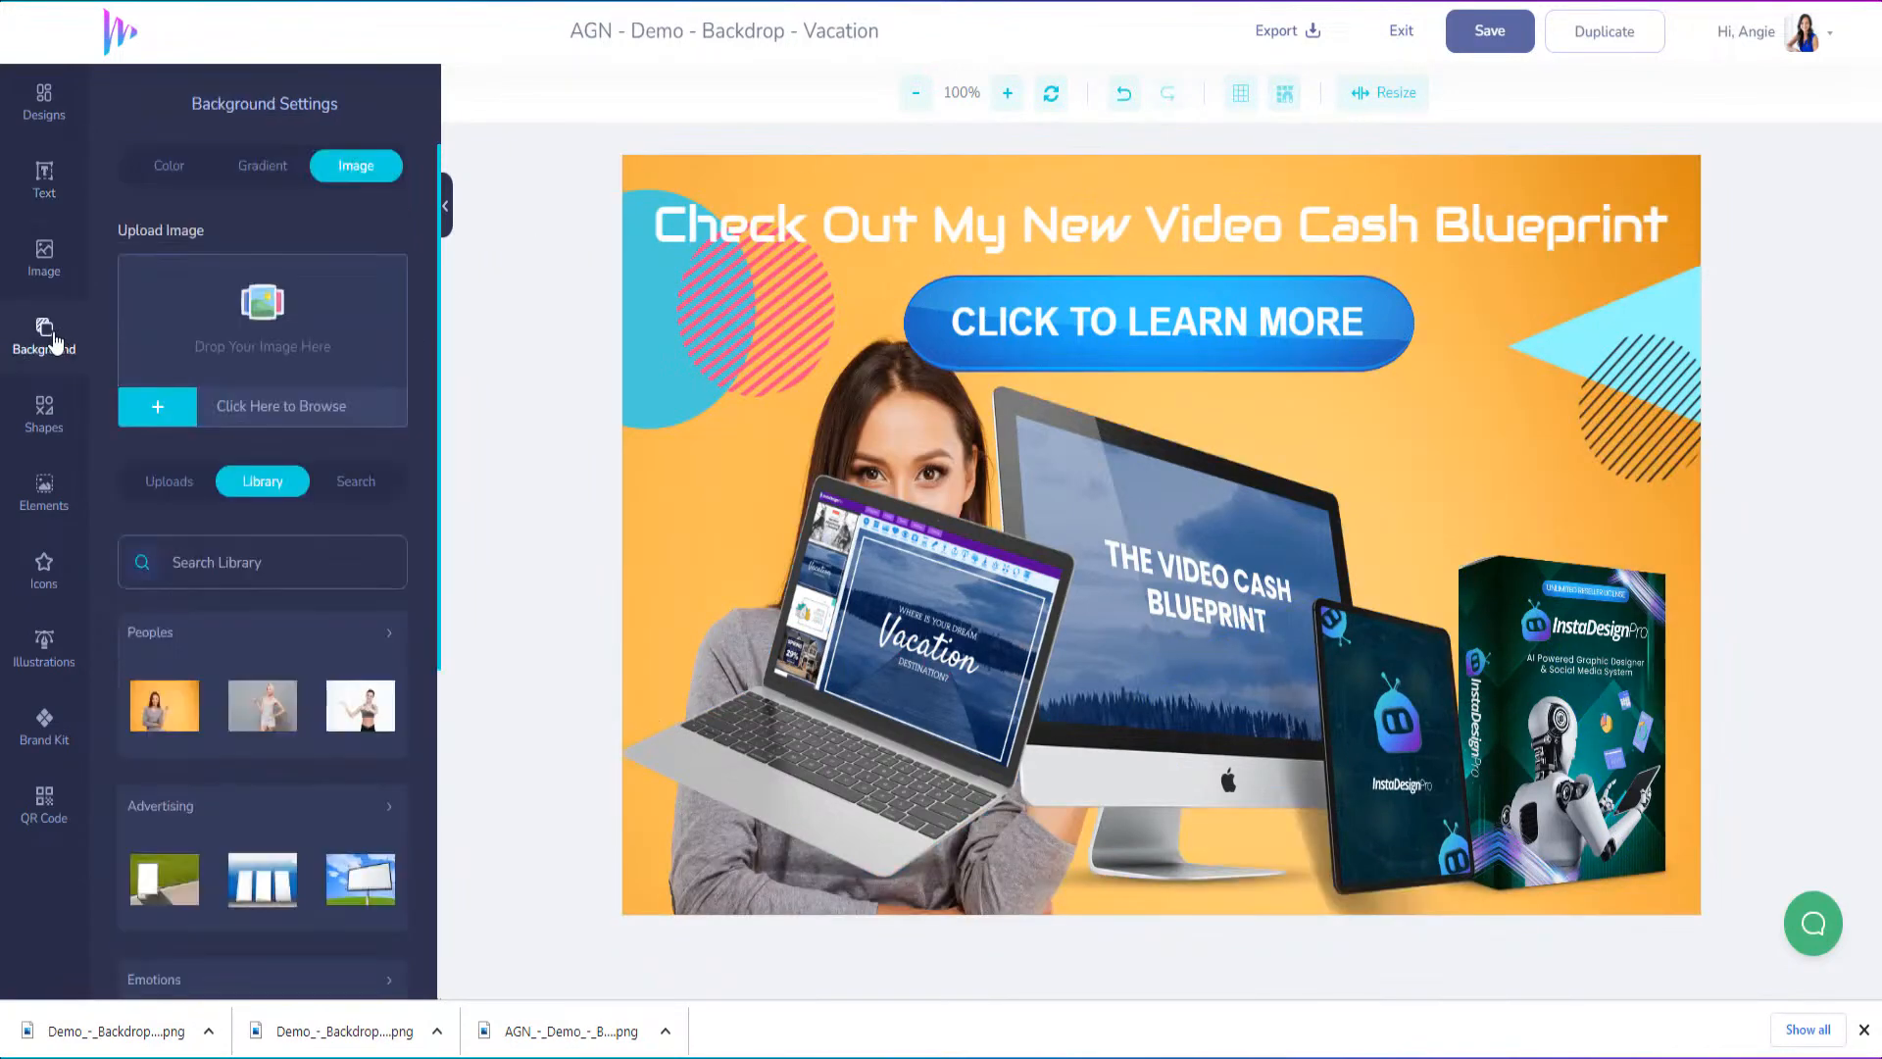
left_click(725, 201)
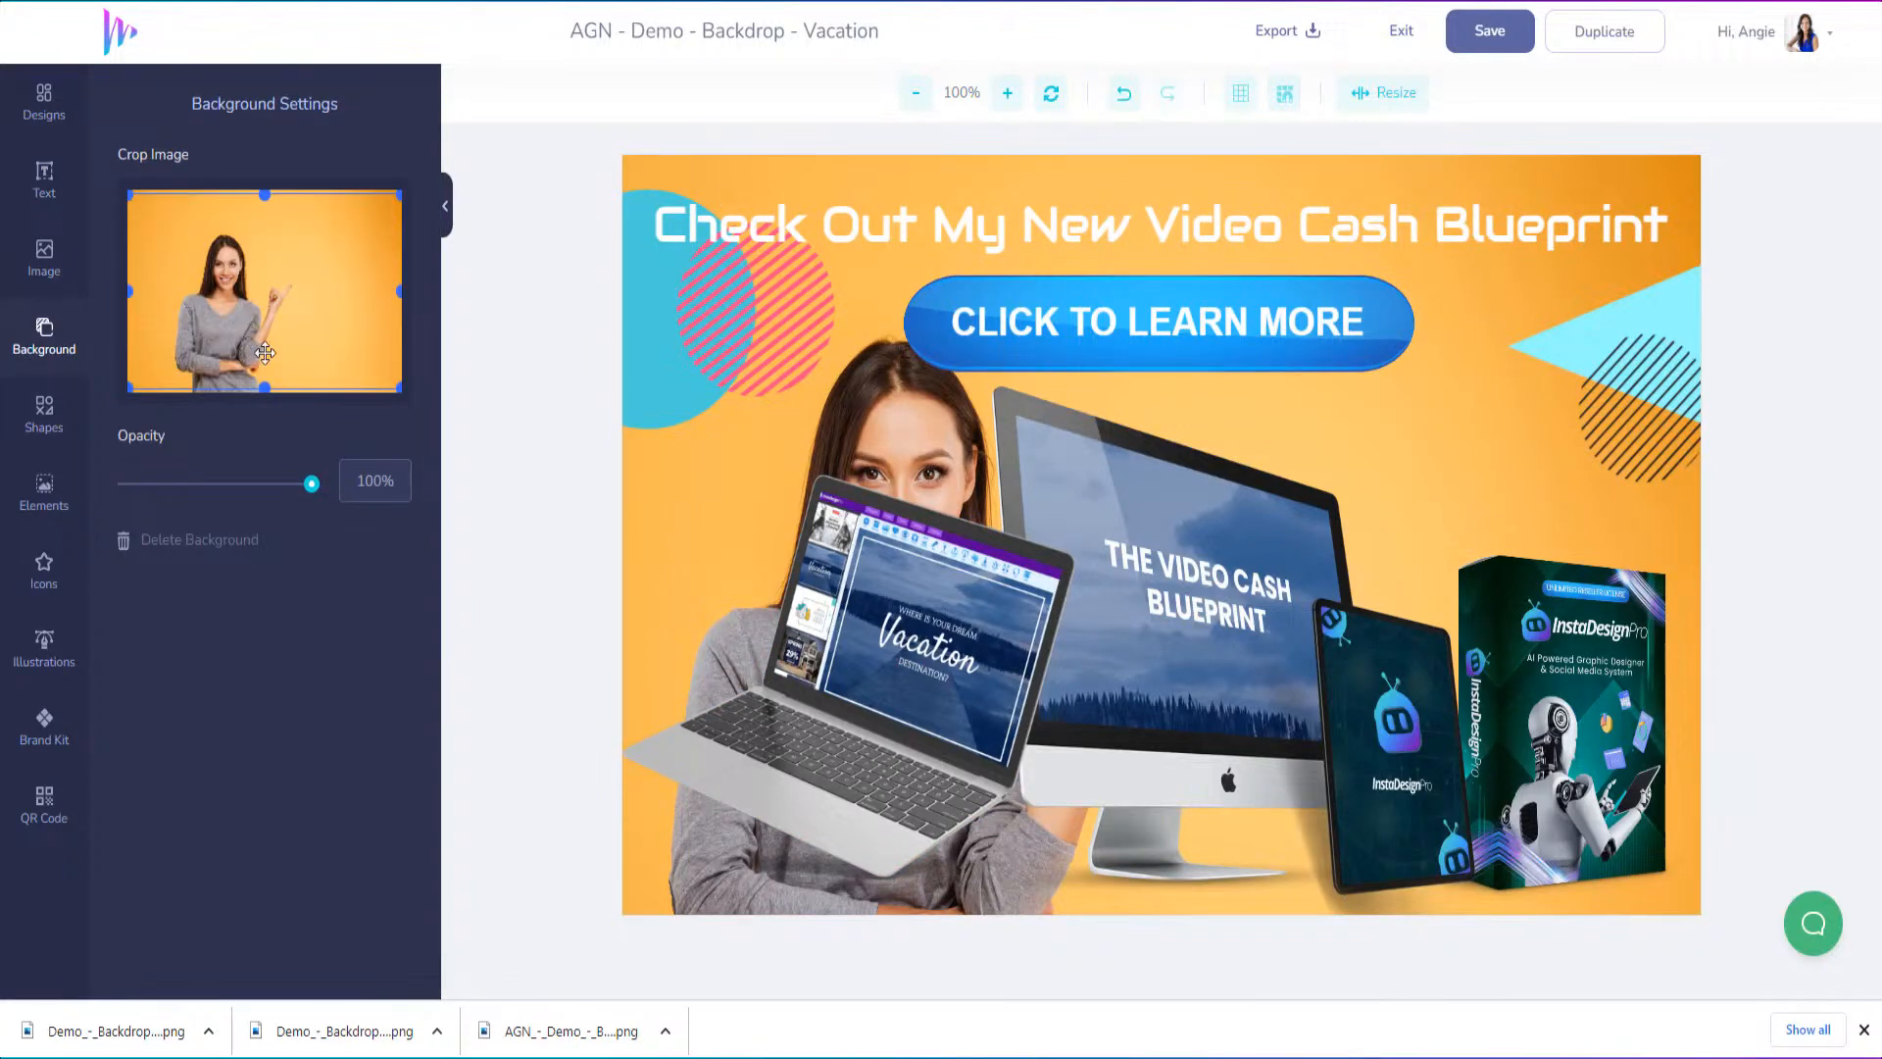
left_click(187, 544)
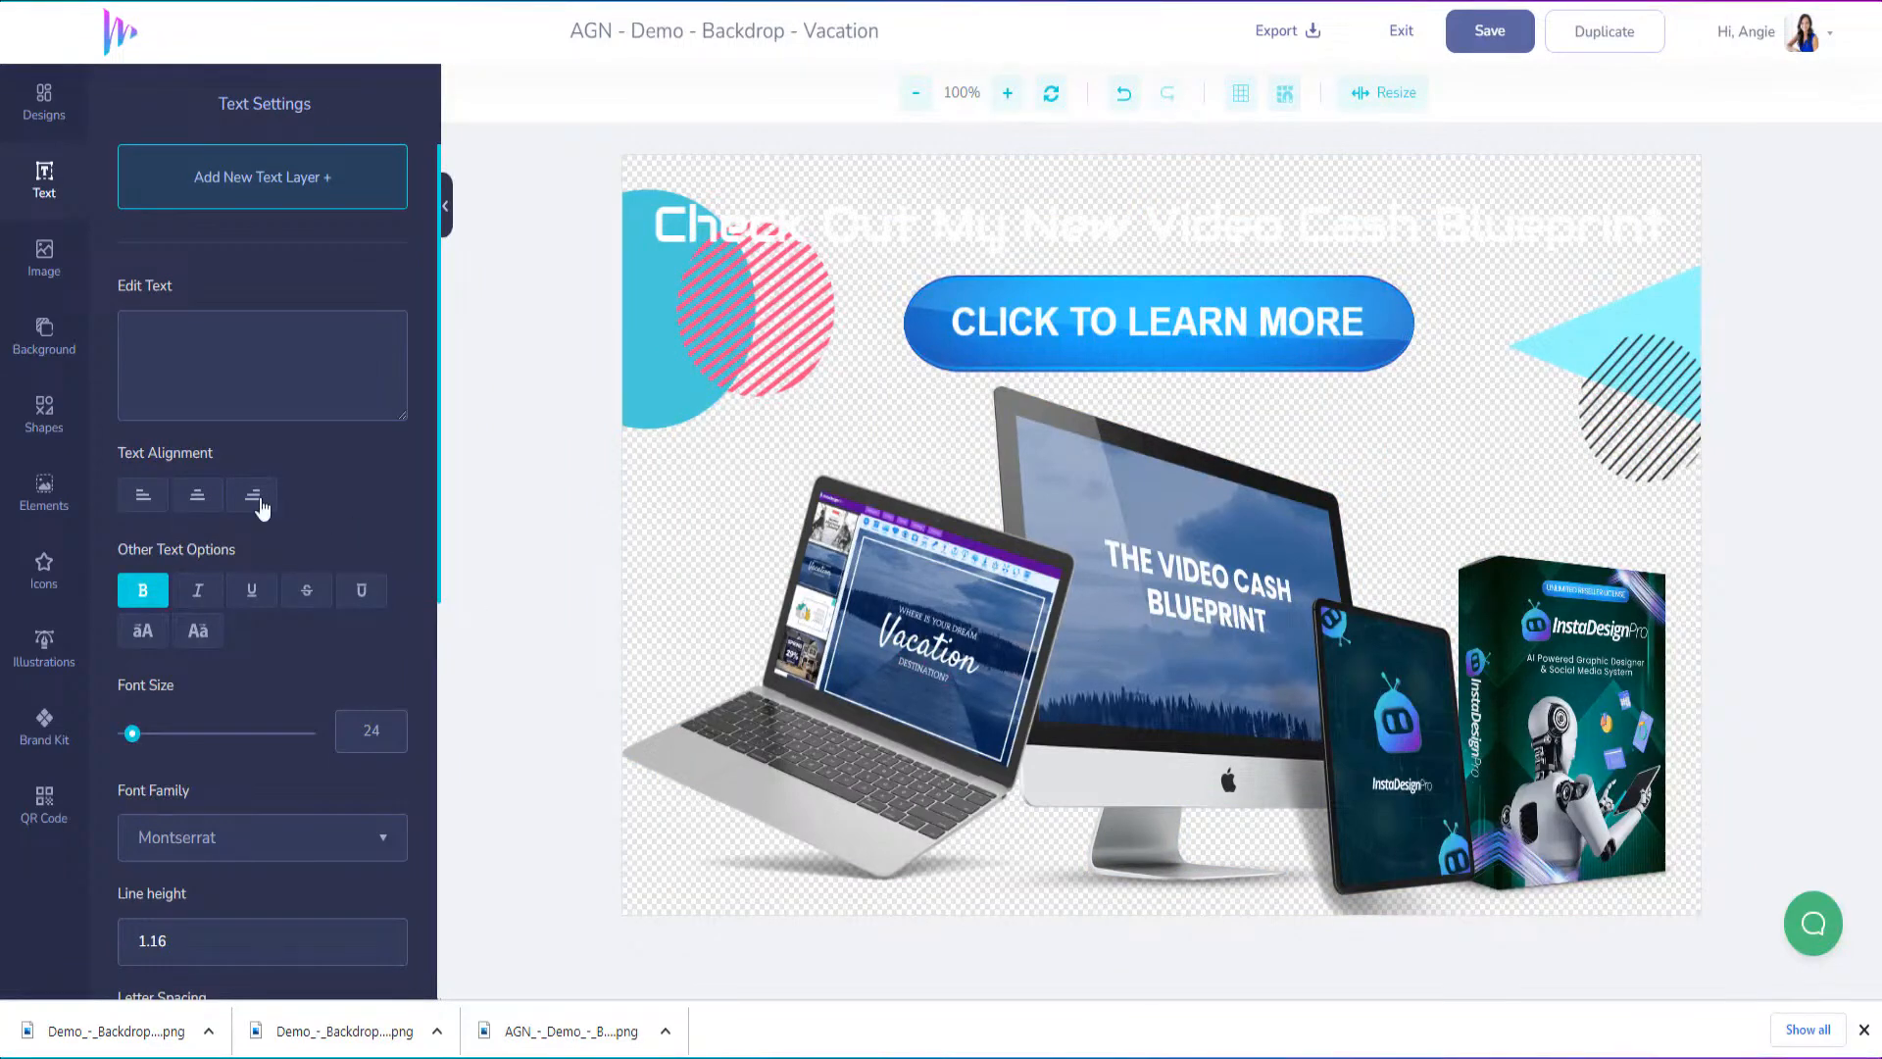
Look through the background library, and search the Pixabay stock images for "cartoon room"
left_click(49, 338)
scroll(291, 464, "down", 5)
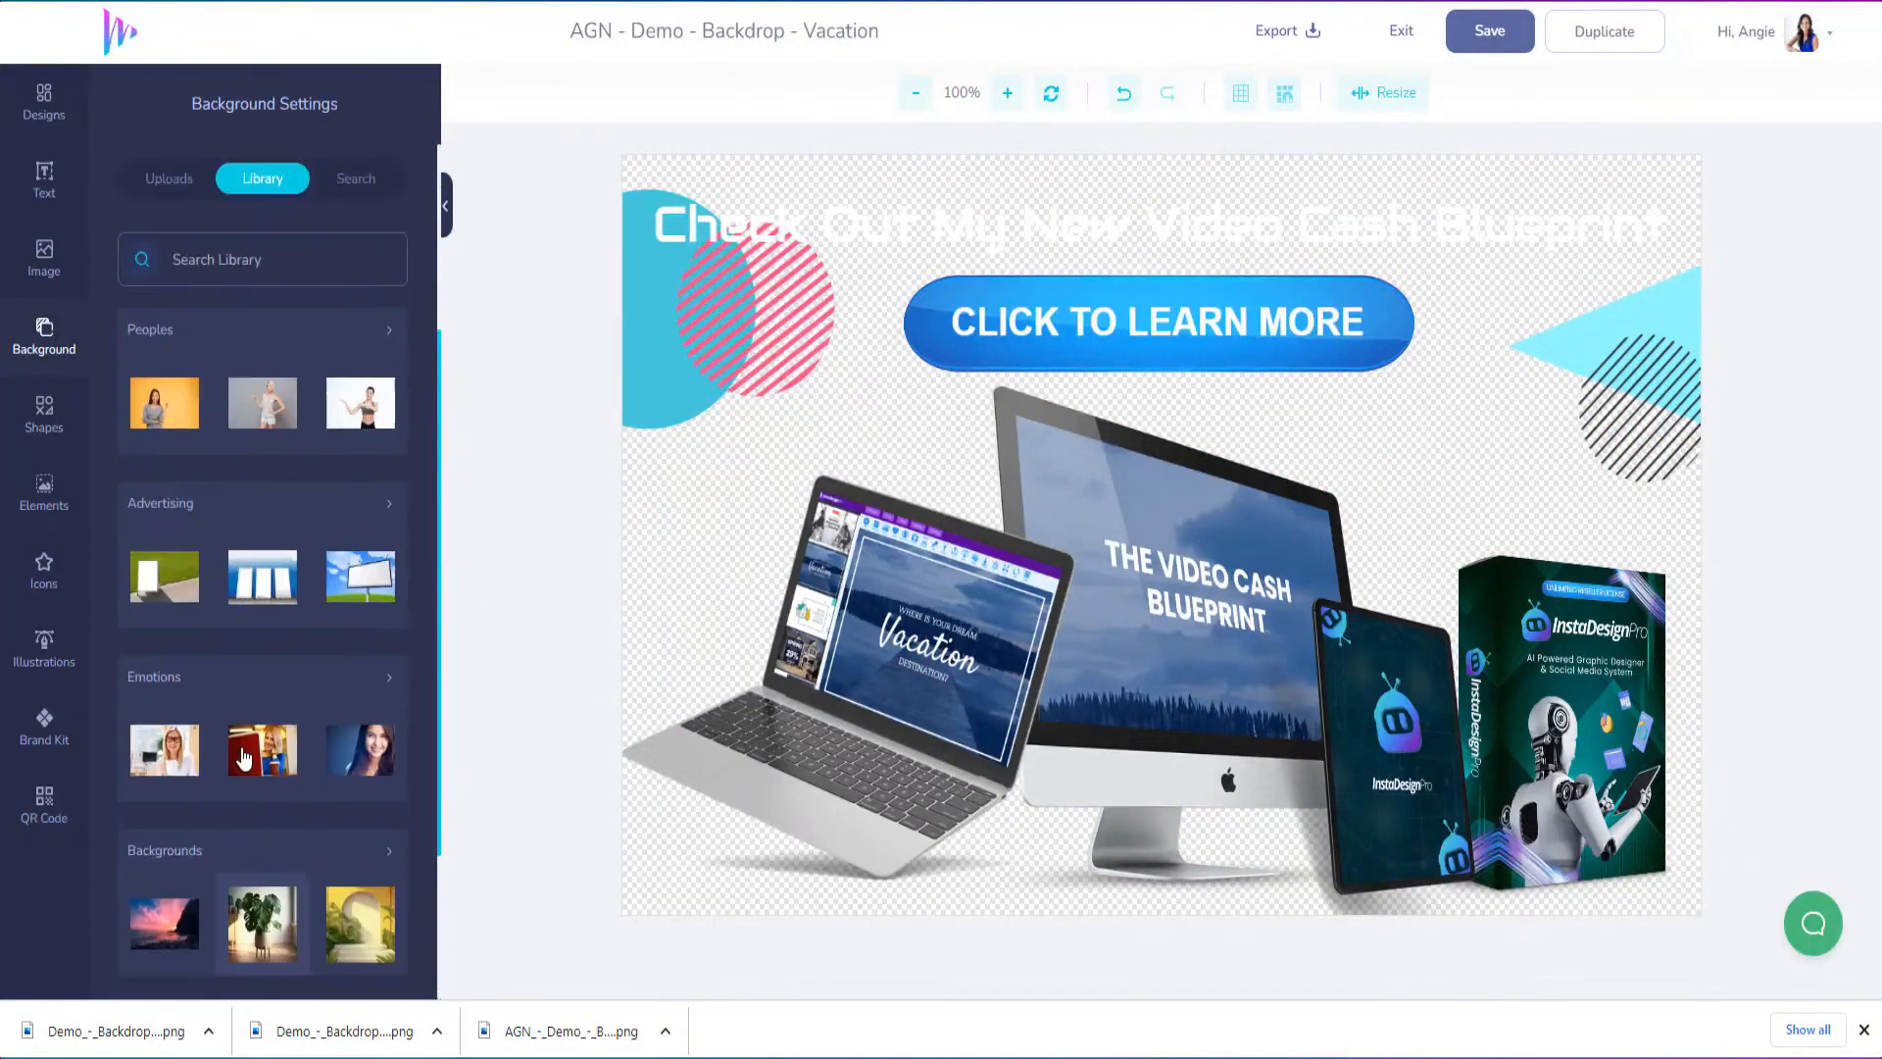
scroll(196, 392, "up", 5)
left_click(44, 257)
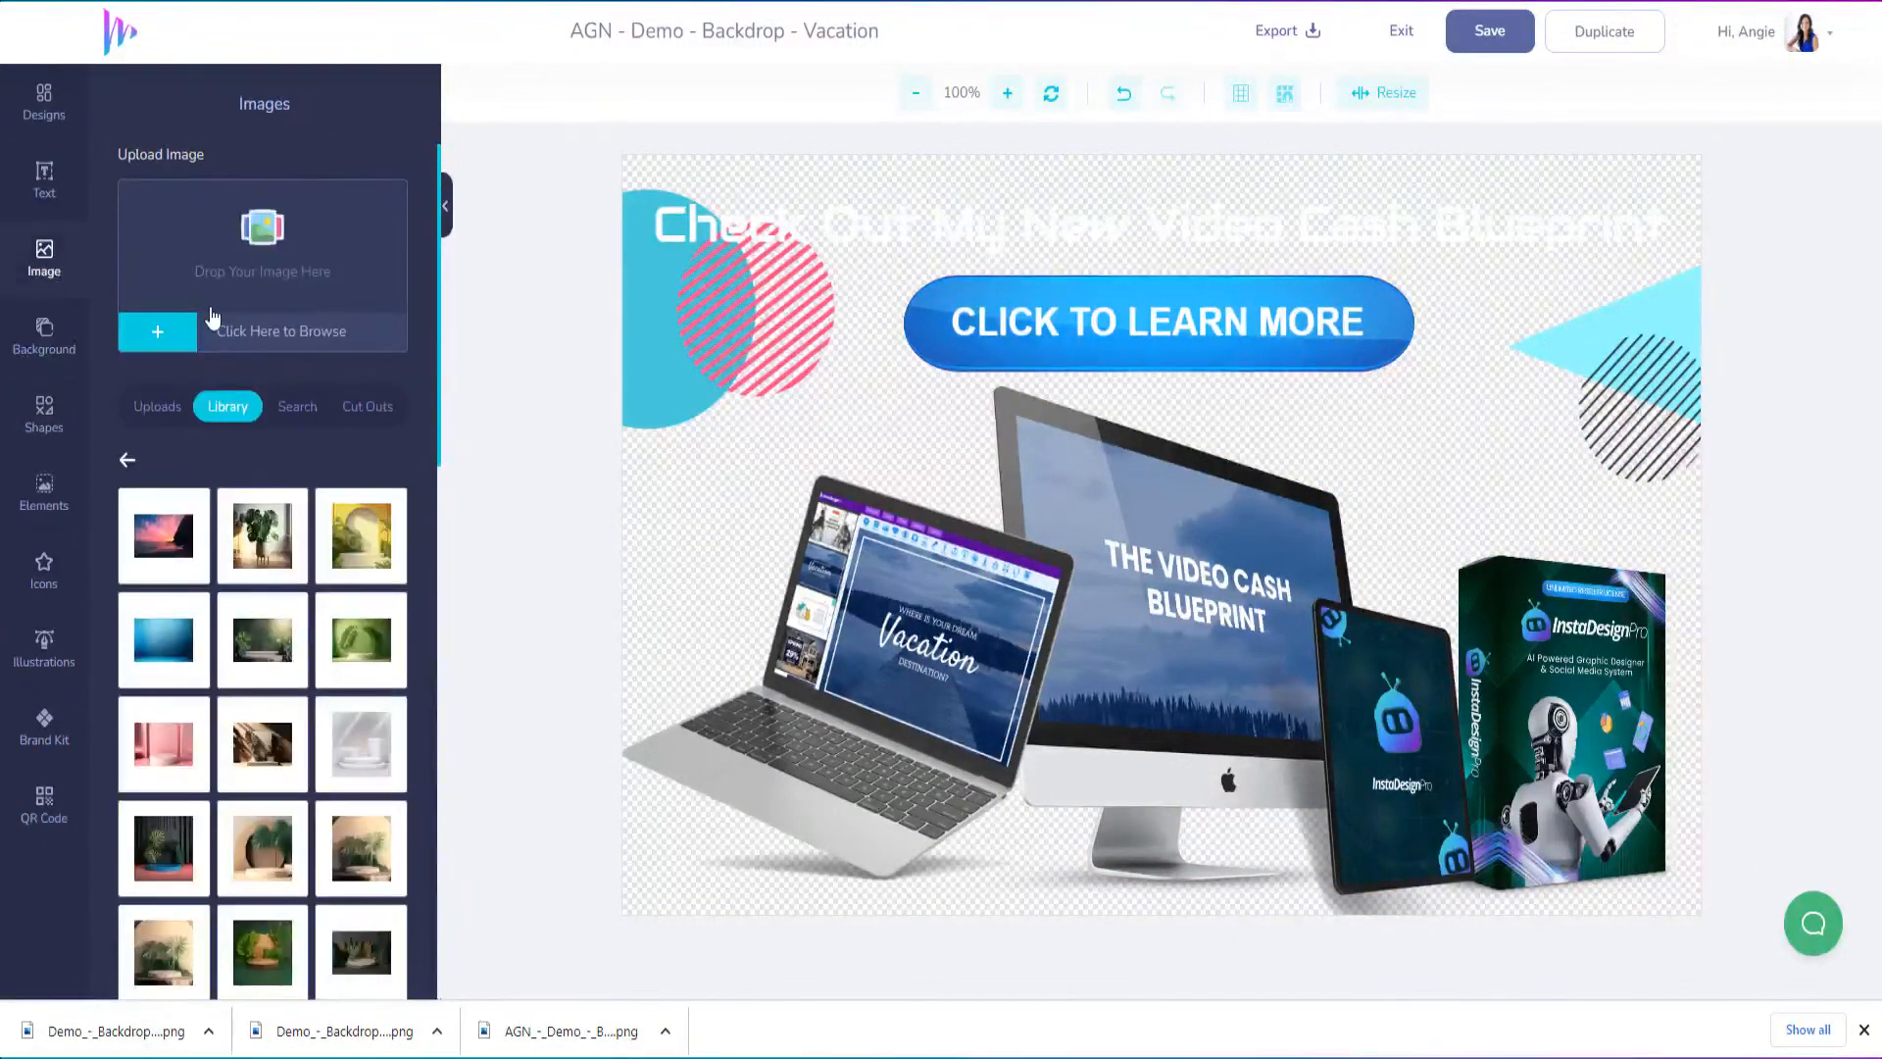
left_click(297, 408)
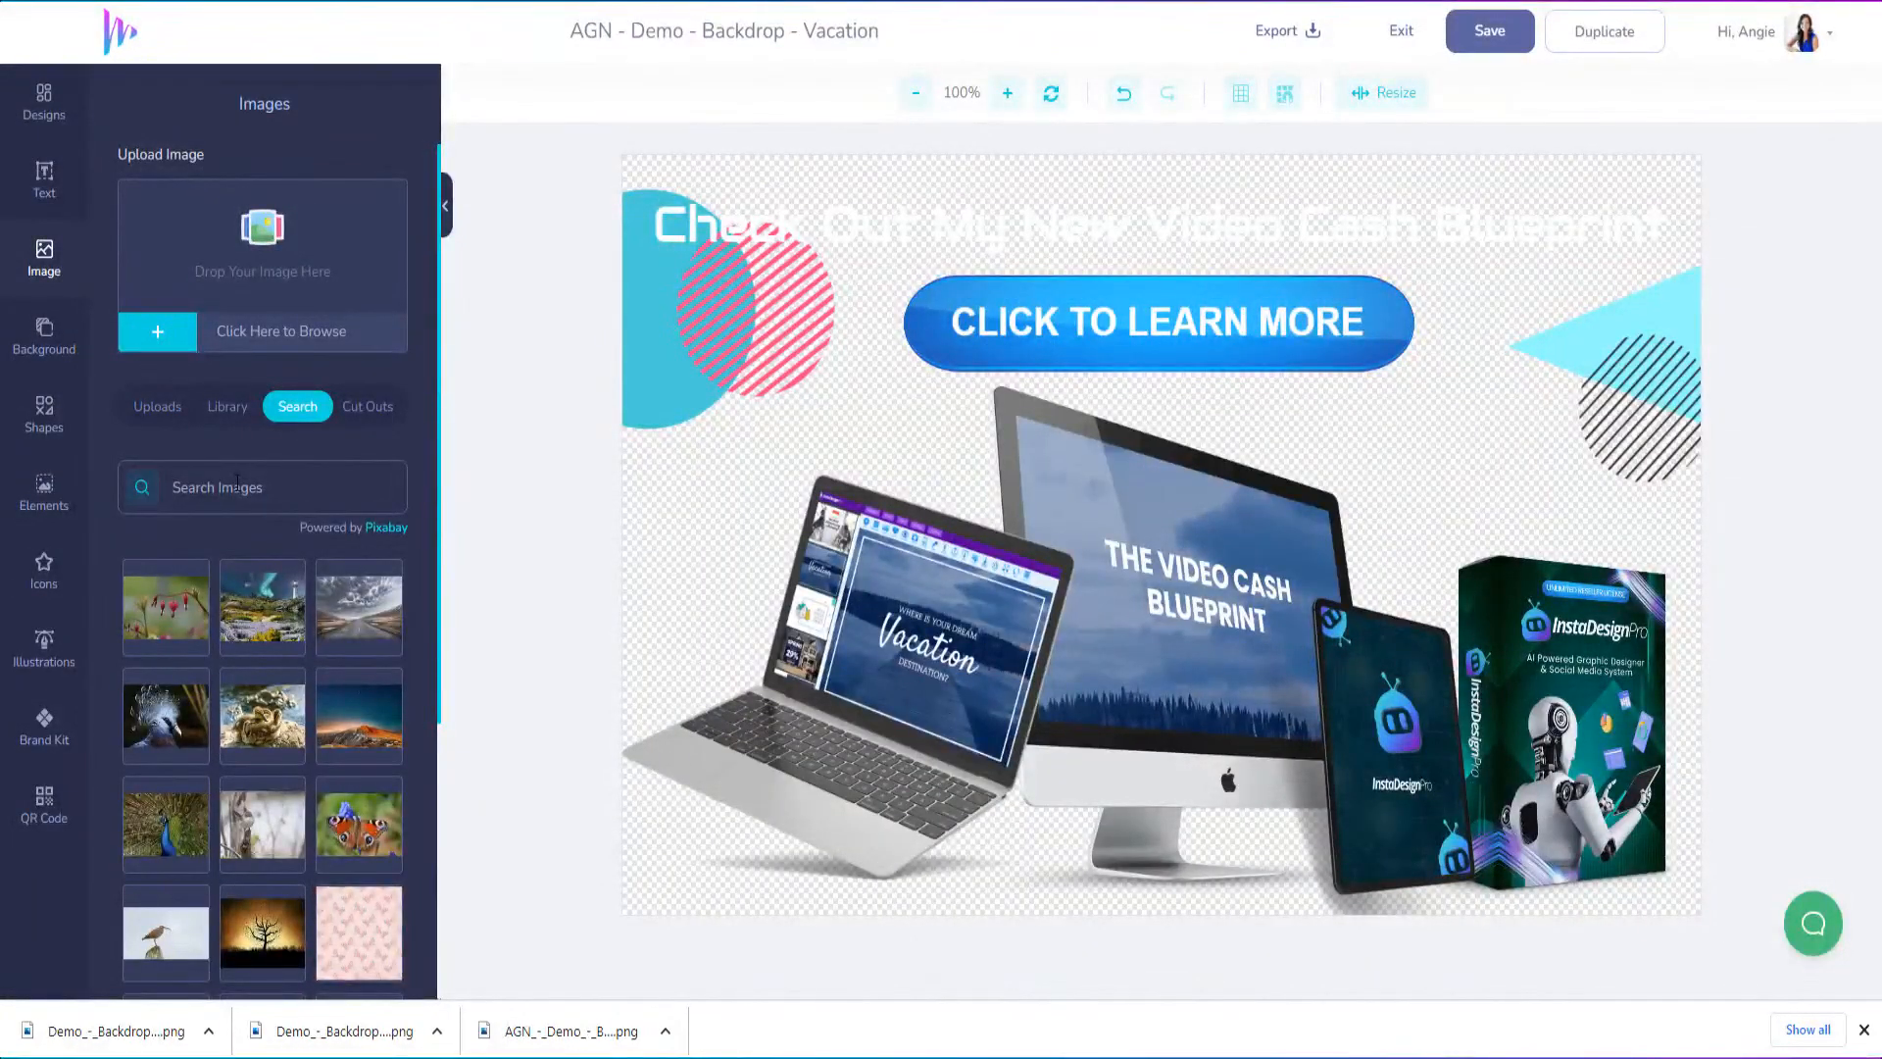
type("cartoon room")
key("Return")
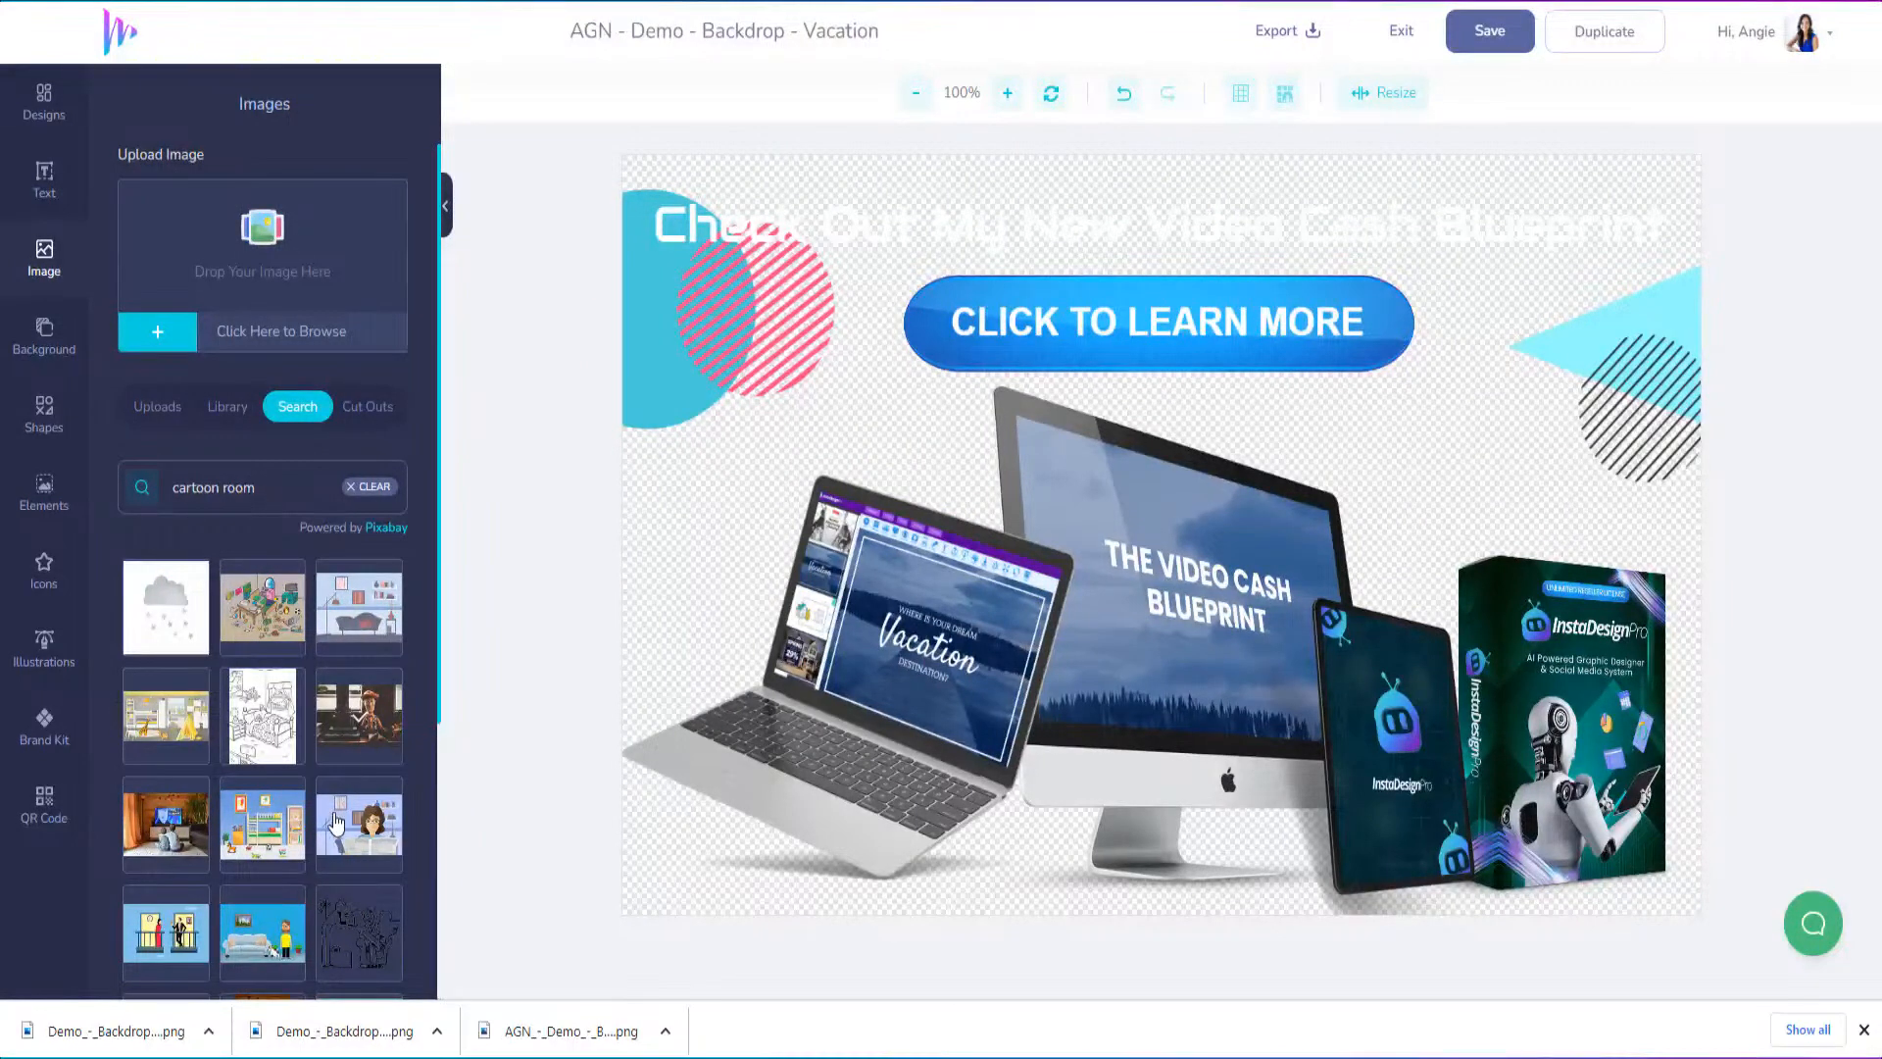
Add the cartoon room image with bookshelves and a pink rug, and align it with the canvas's upper left corner
scroll(343, 828, "down", 3)
scroll(257, 863, "down", 3)
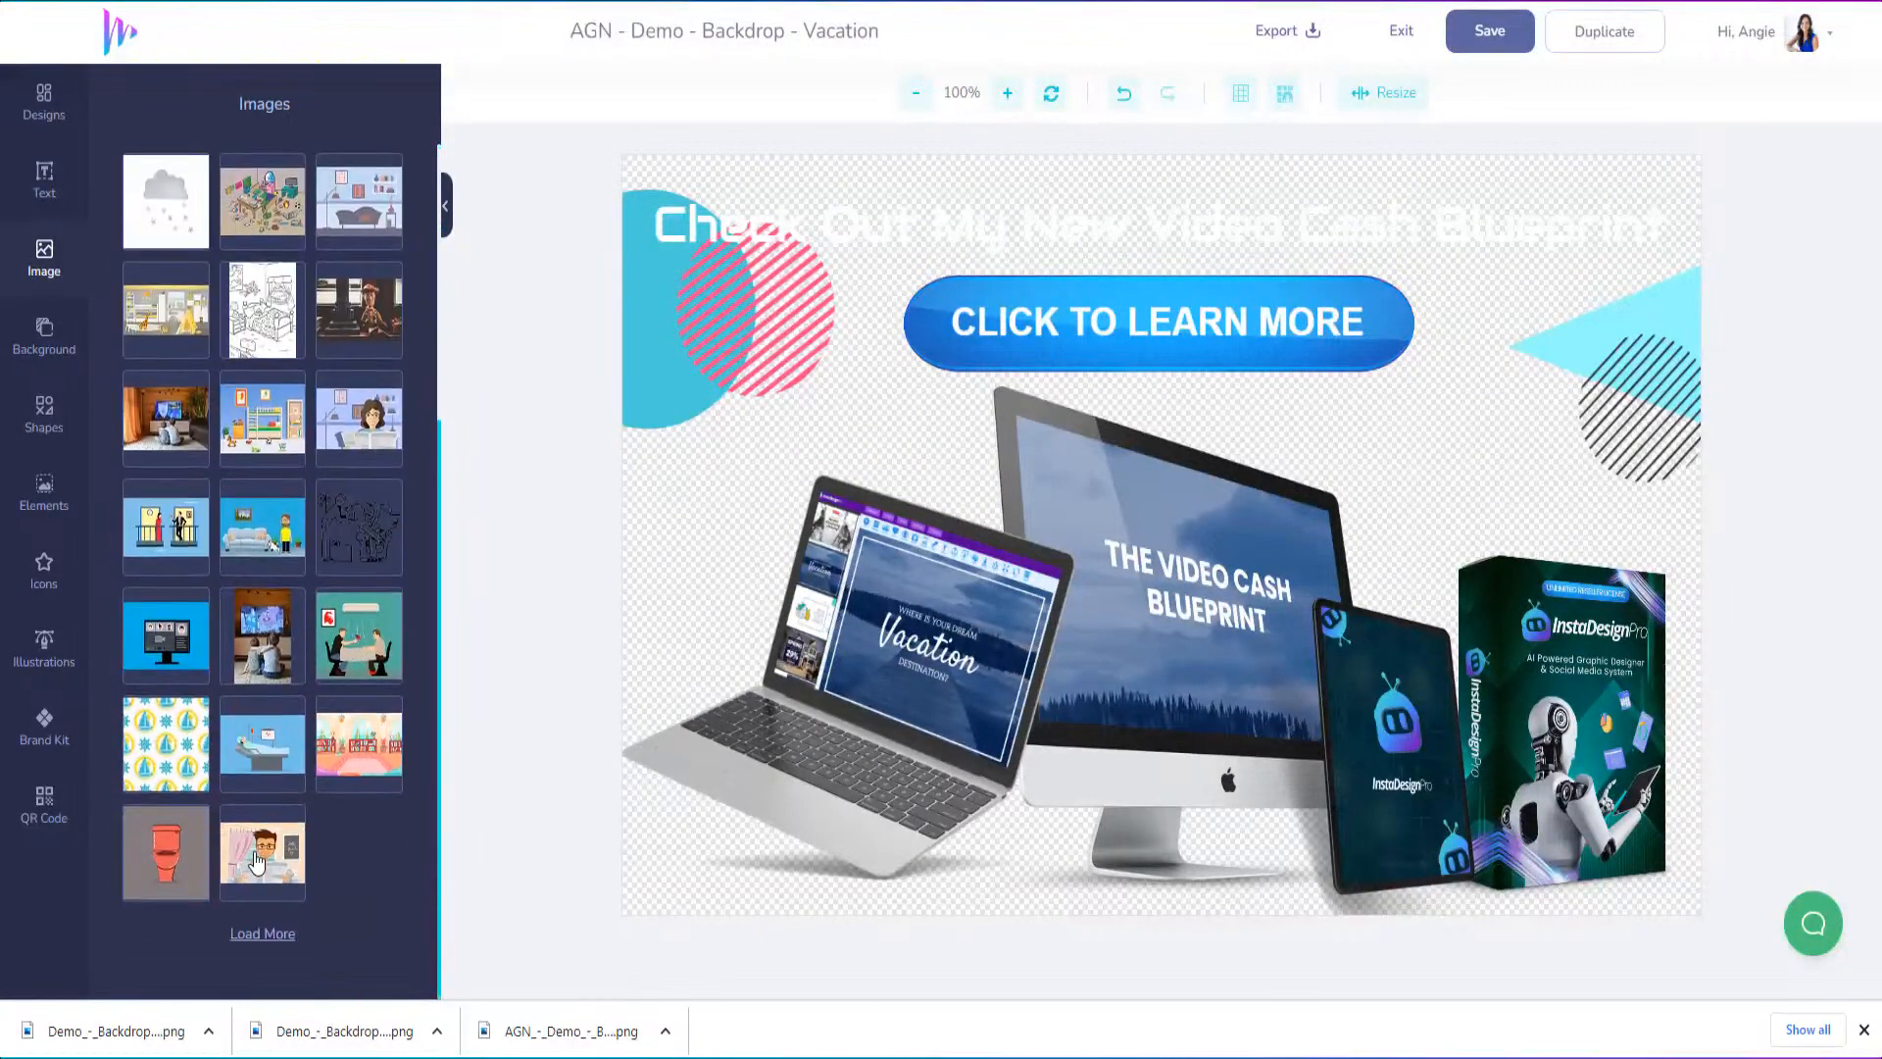
left_click(368, 756)
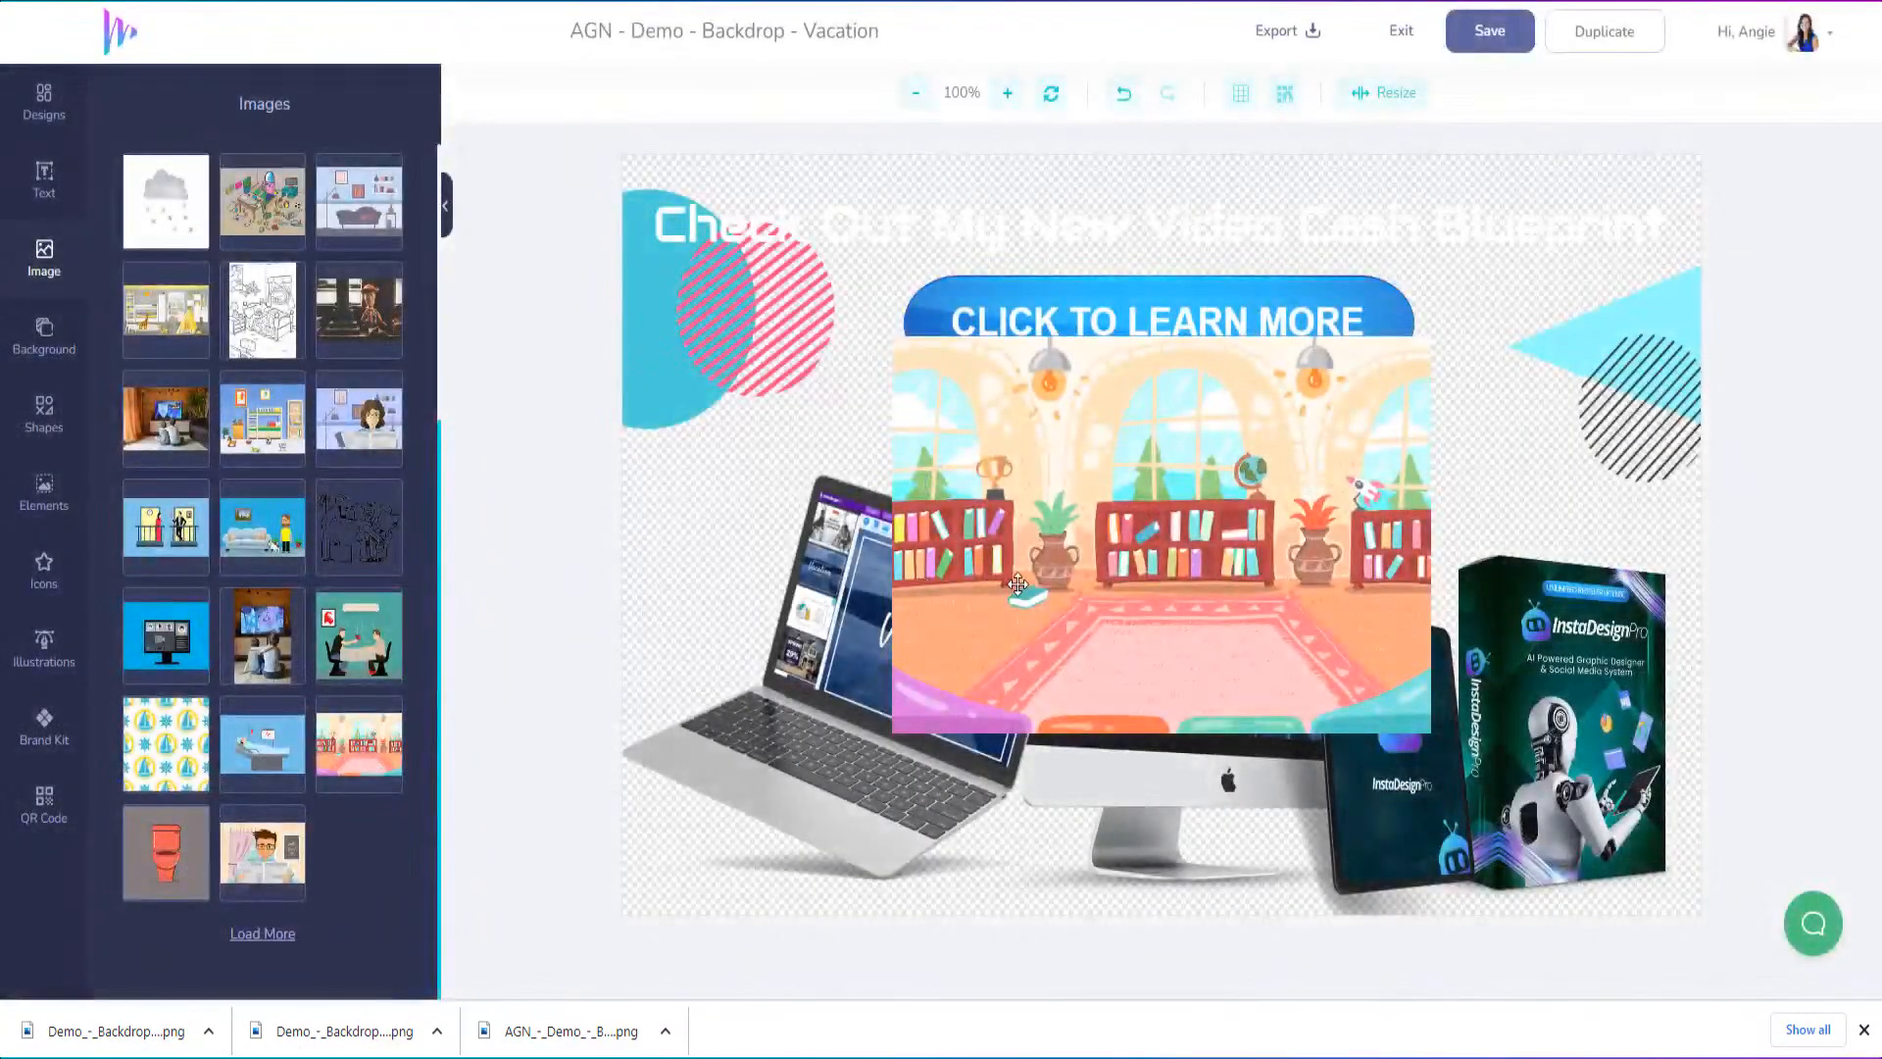
left_click_drag(1070, 631, 749, 401)
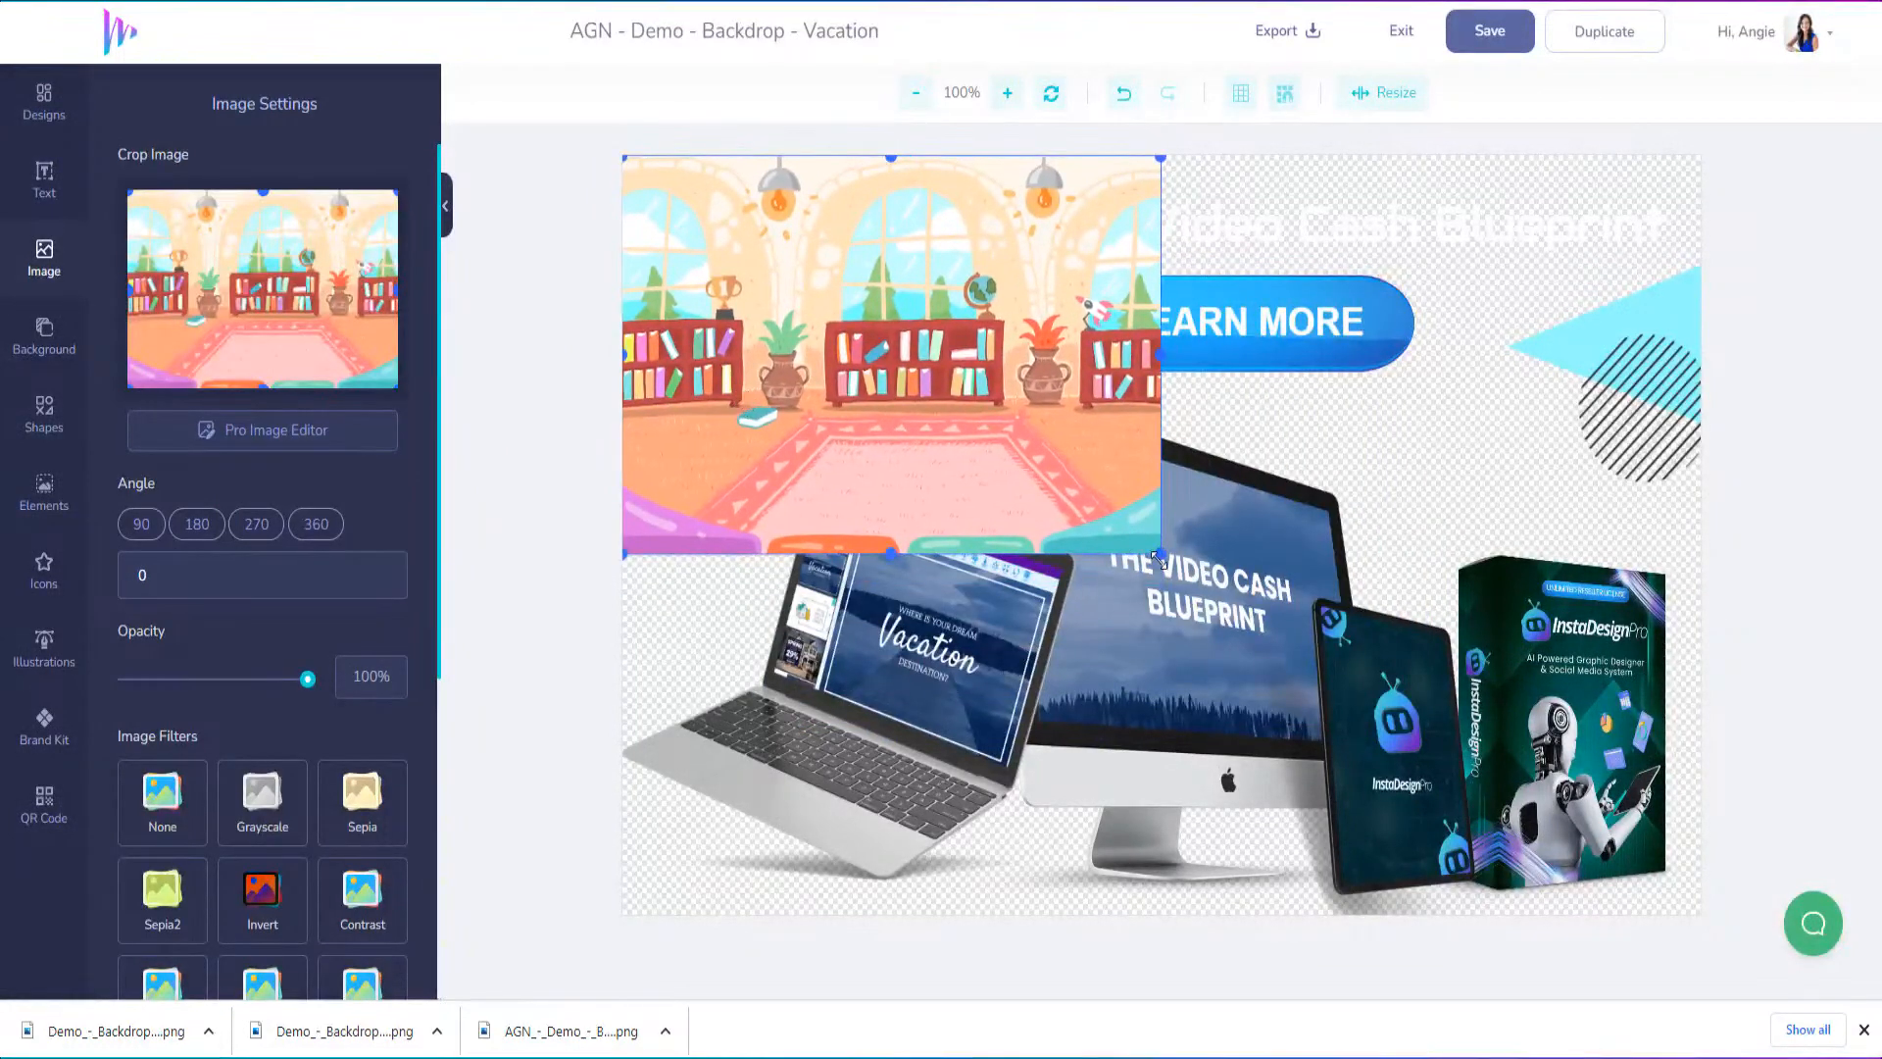
Stretch the cartoon room image to fill the whole canvas and send it backwards behind the headline, button, shapes and mockups
left_click_drag(890, 554, 890, 915)
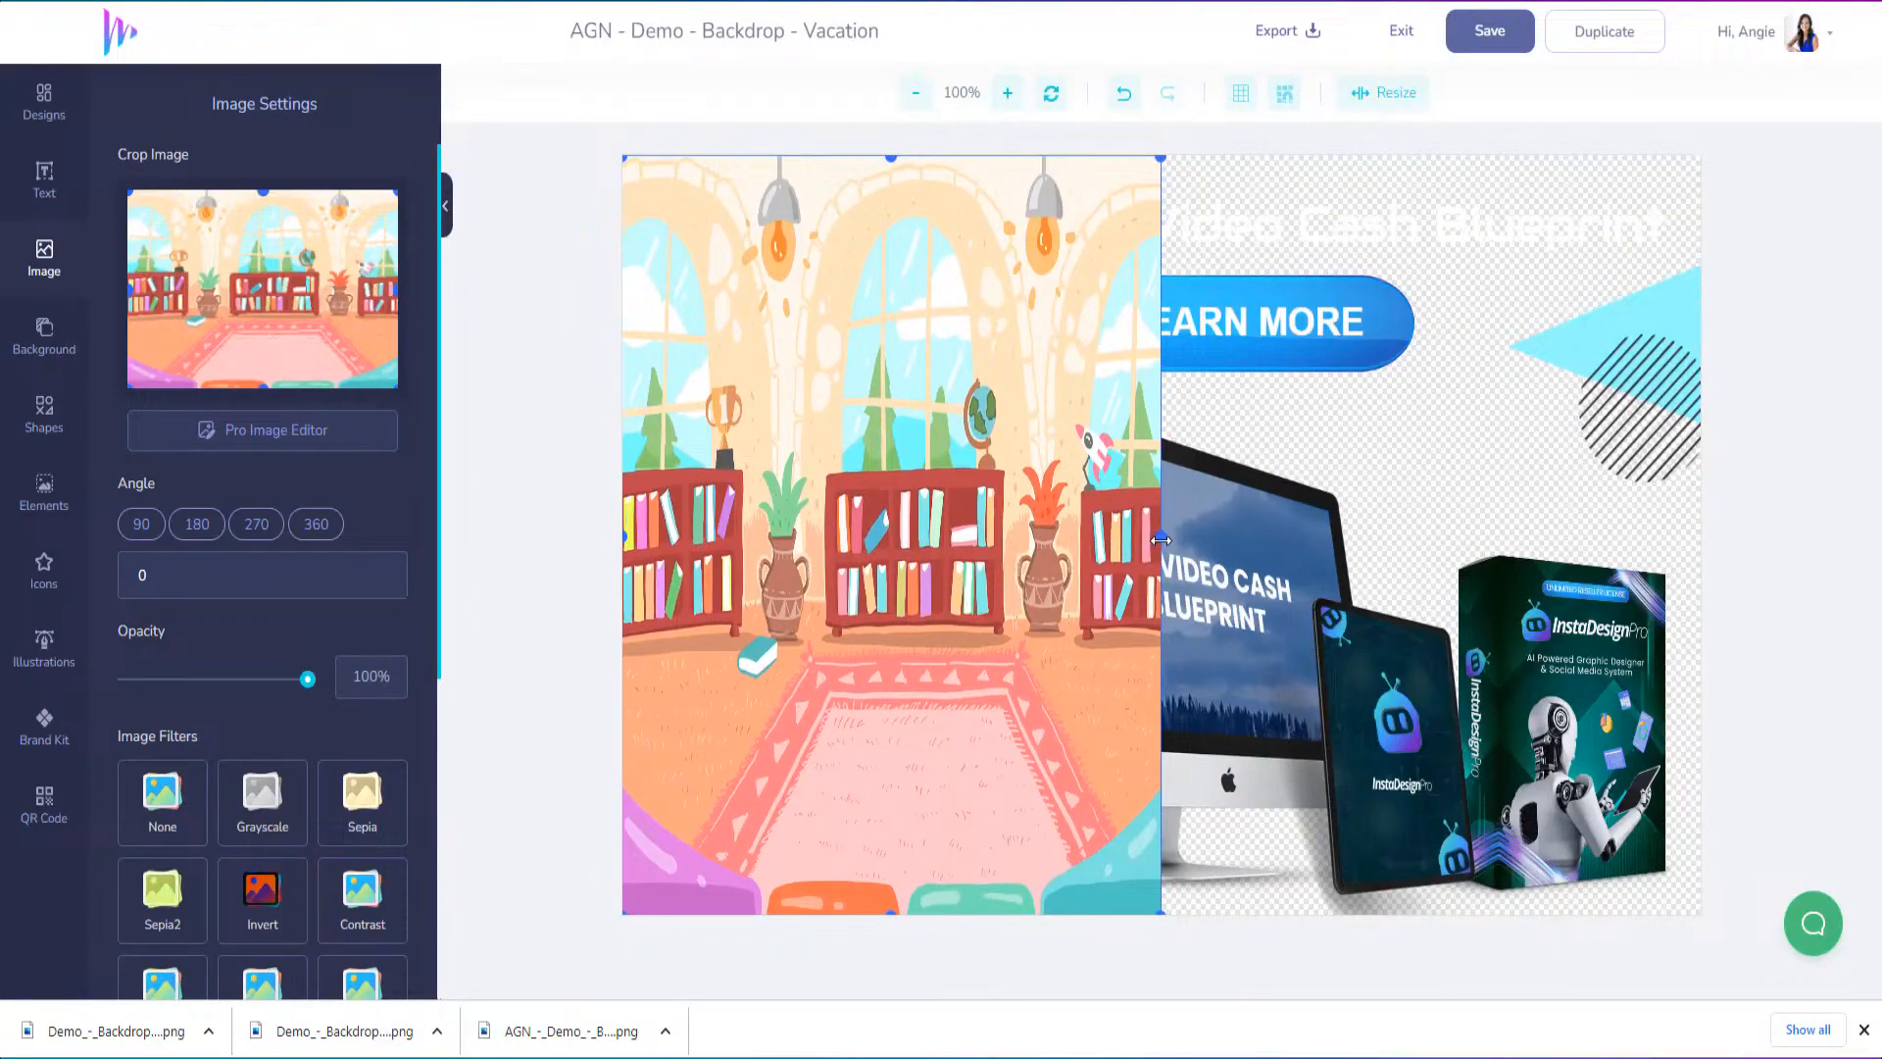
left_click_drag(1160, 539, 1739, 521)
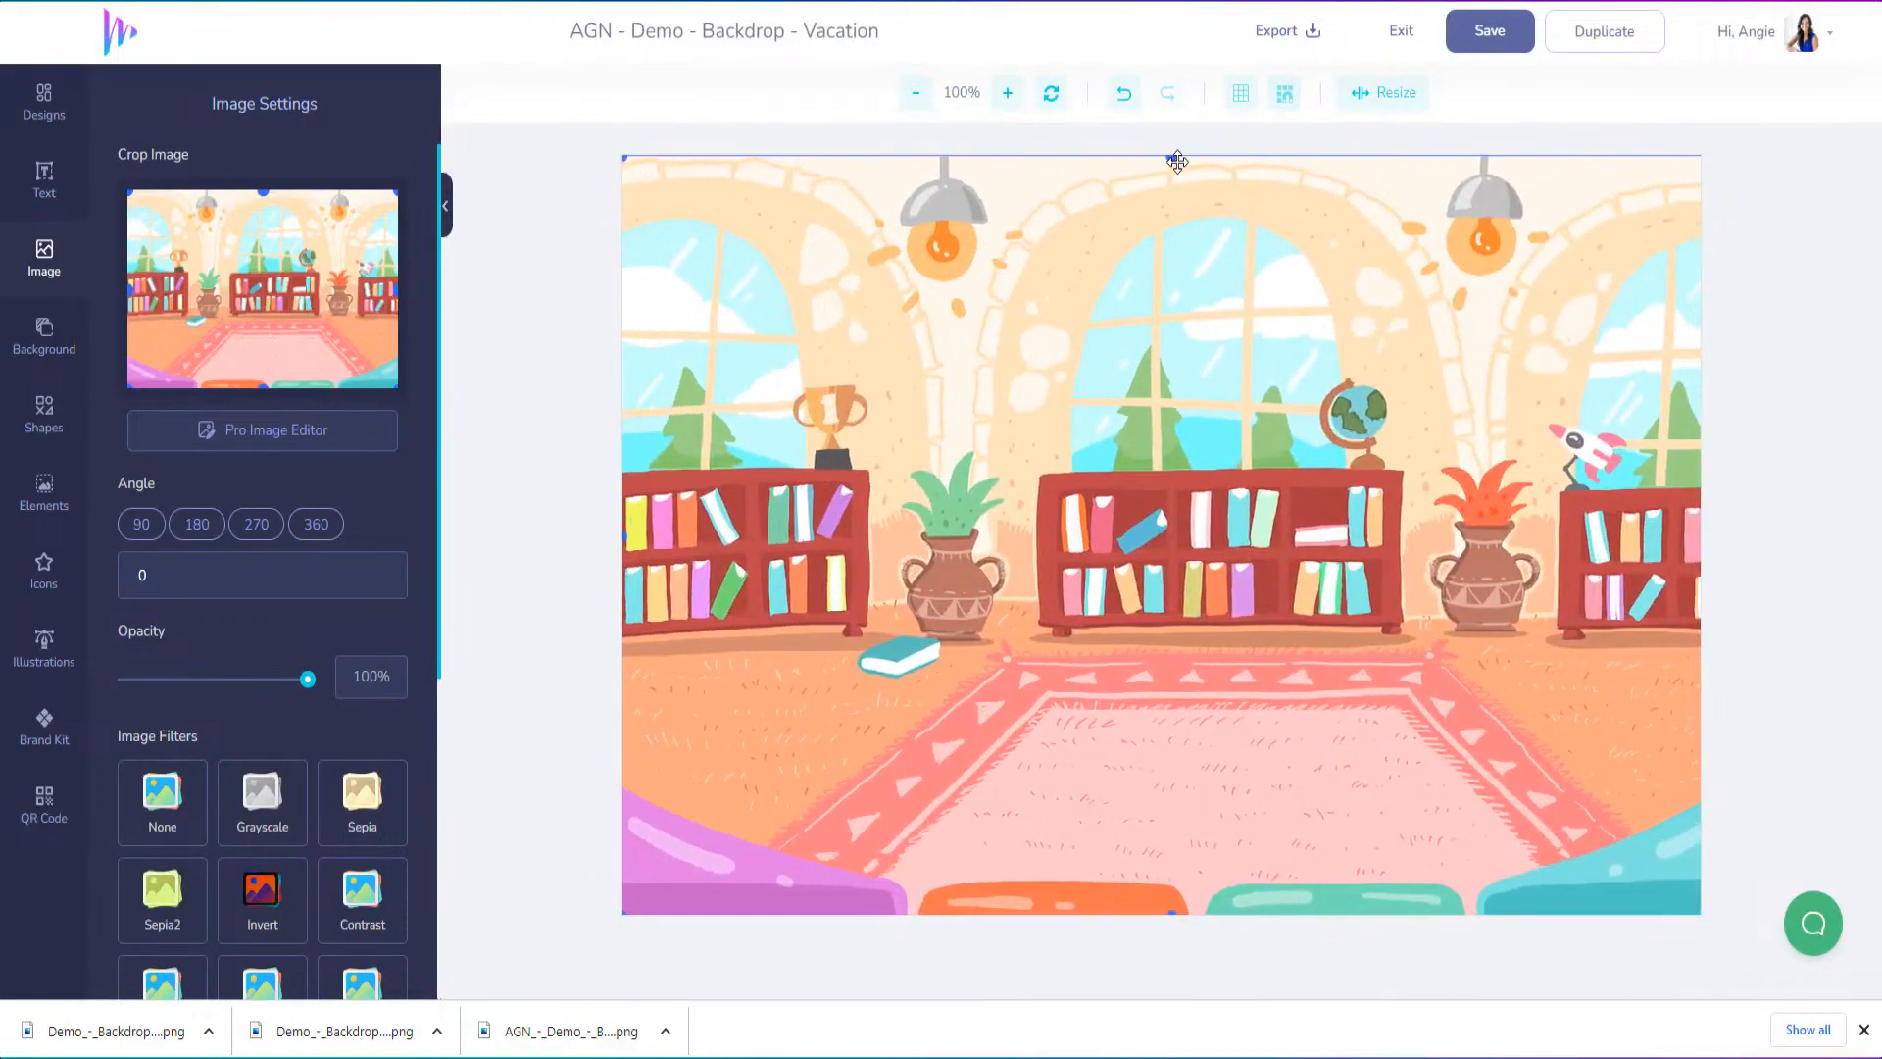
right_click(1173, 314)
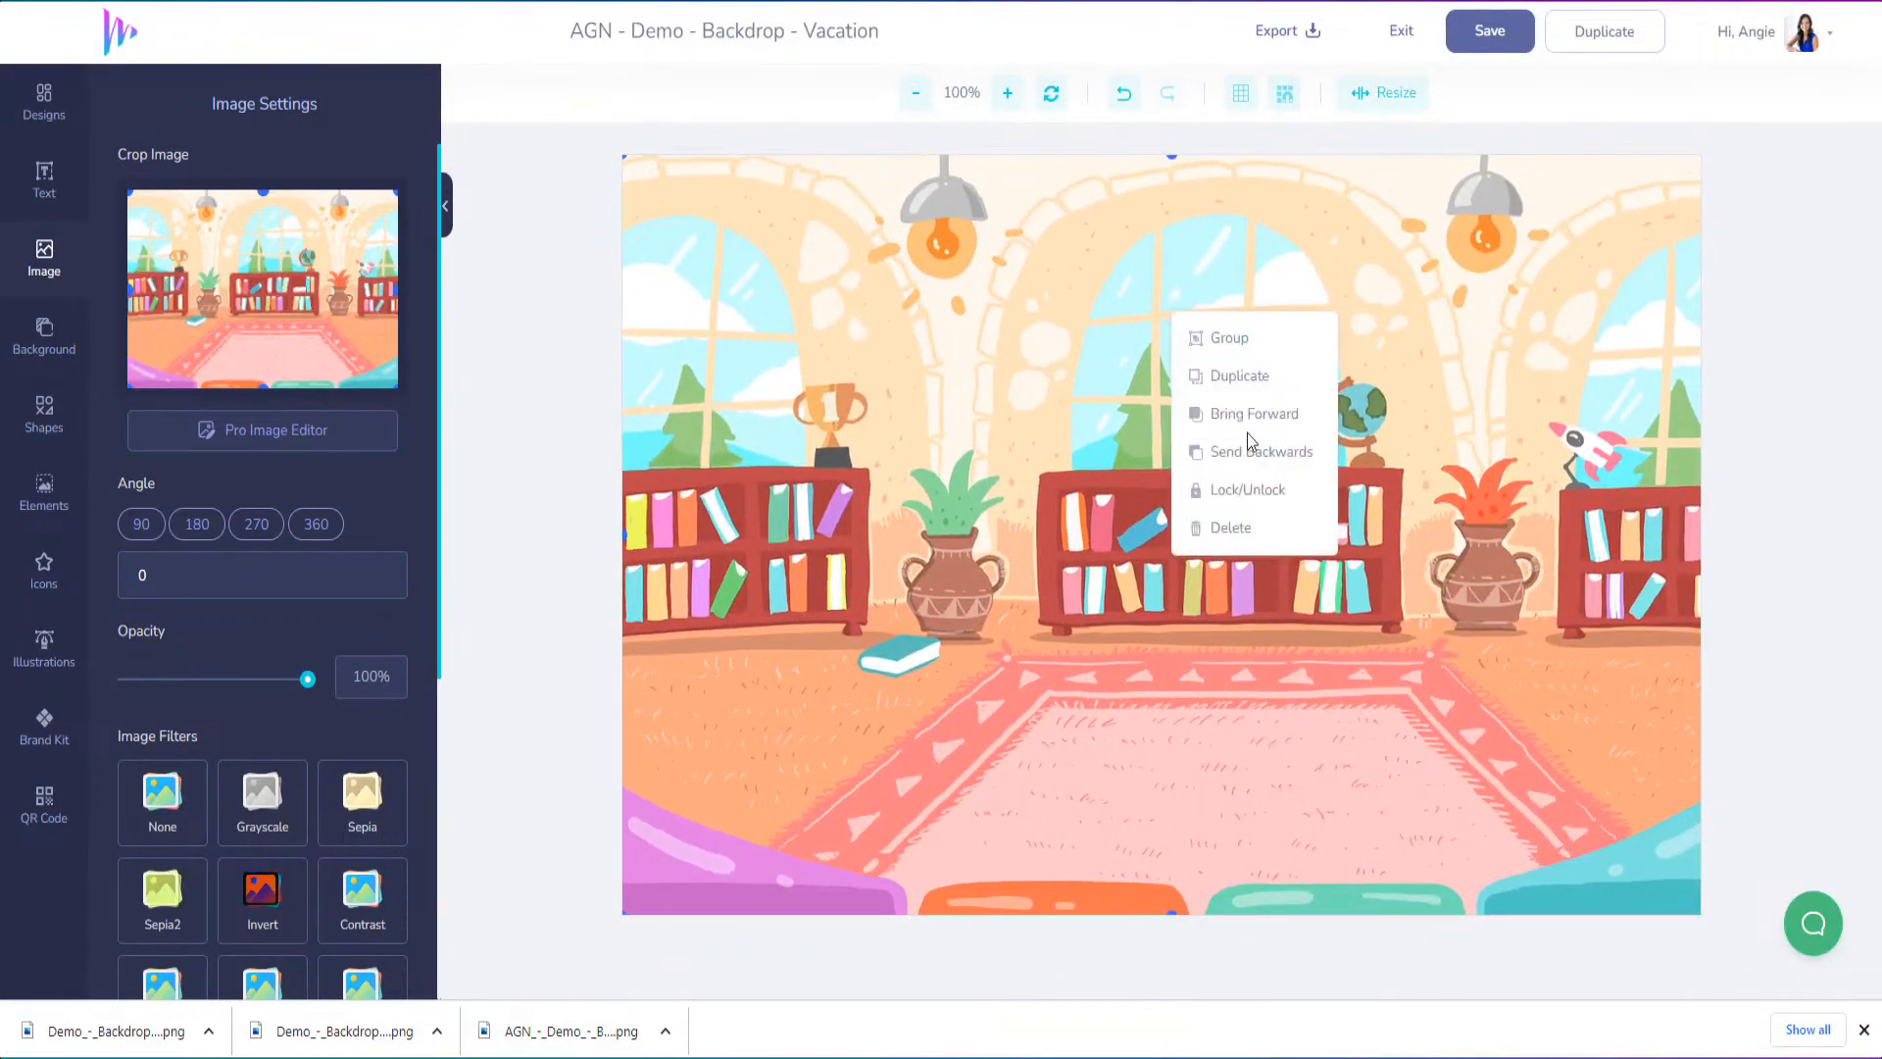
left_click(1241, 468)
left_click(1241, 469)
left_click(1241, 468)
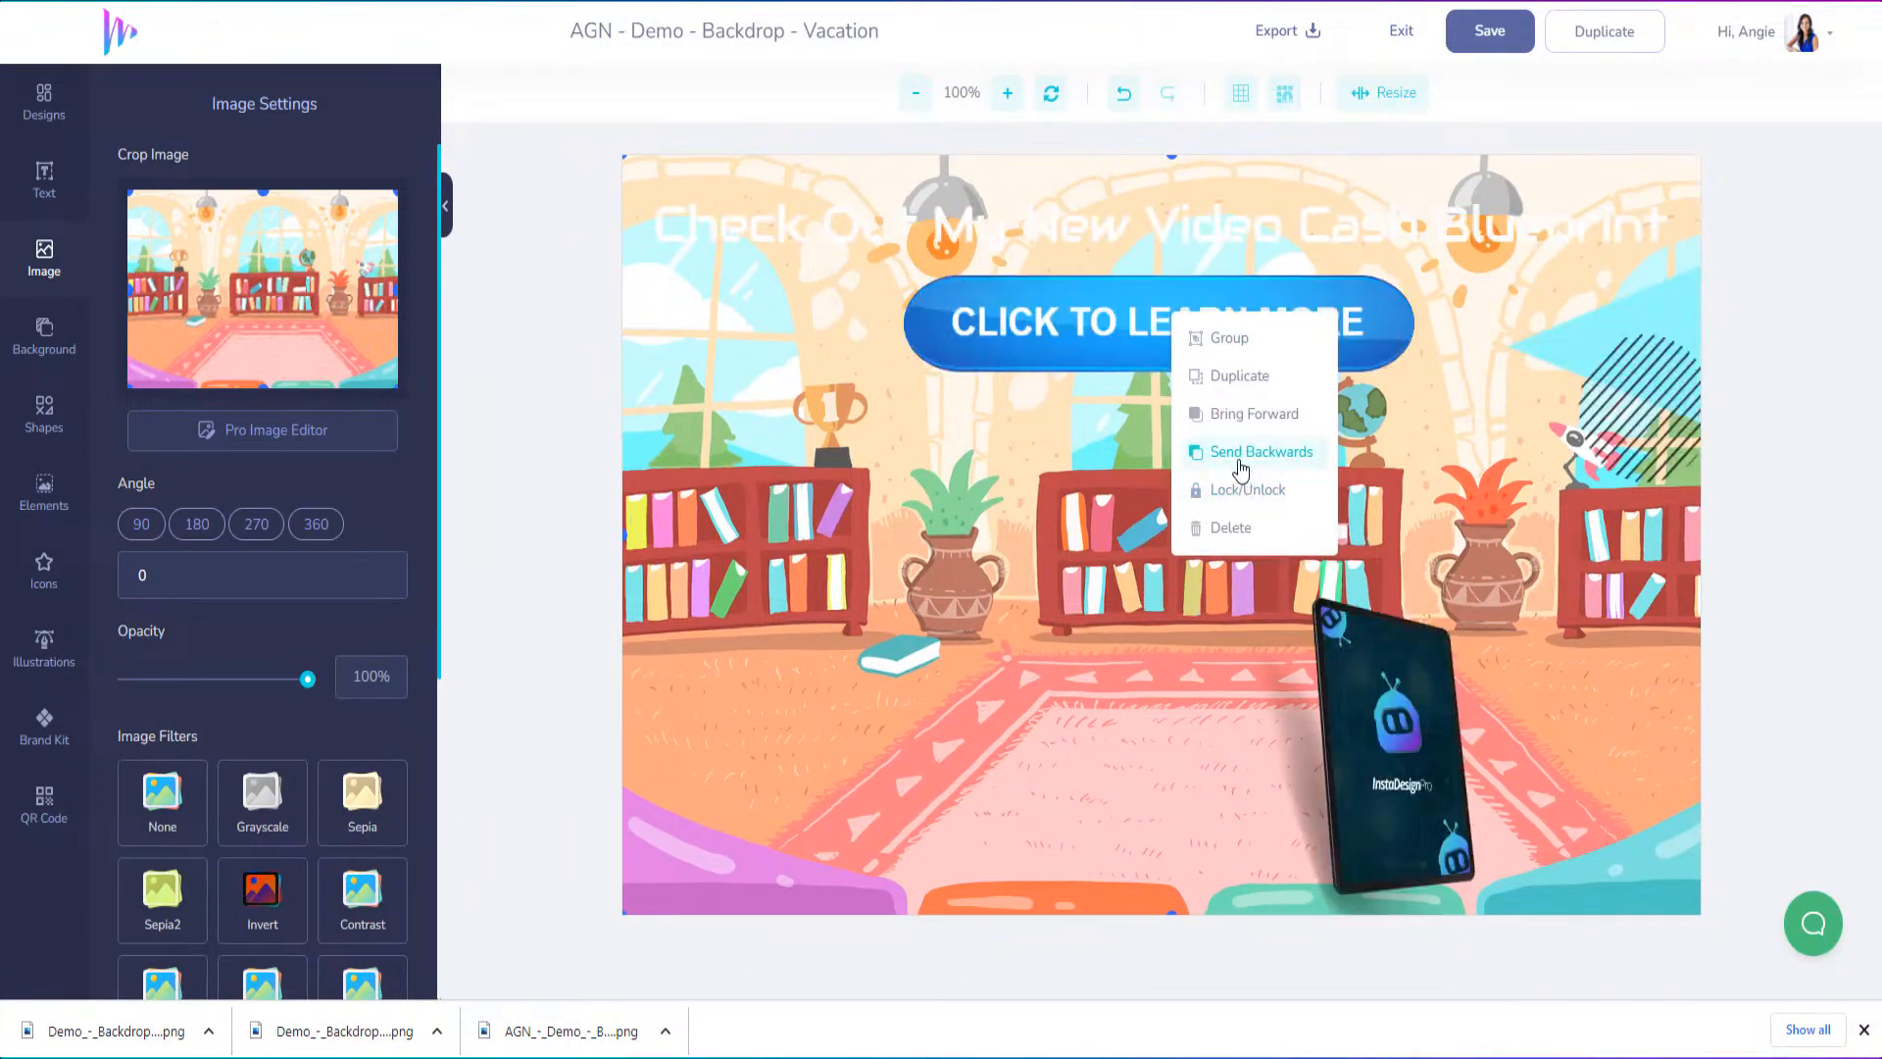
left_click(1241, 469)
left_click(1241, 469)
left_click(1241, 468)
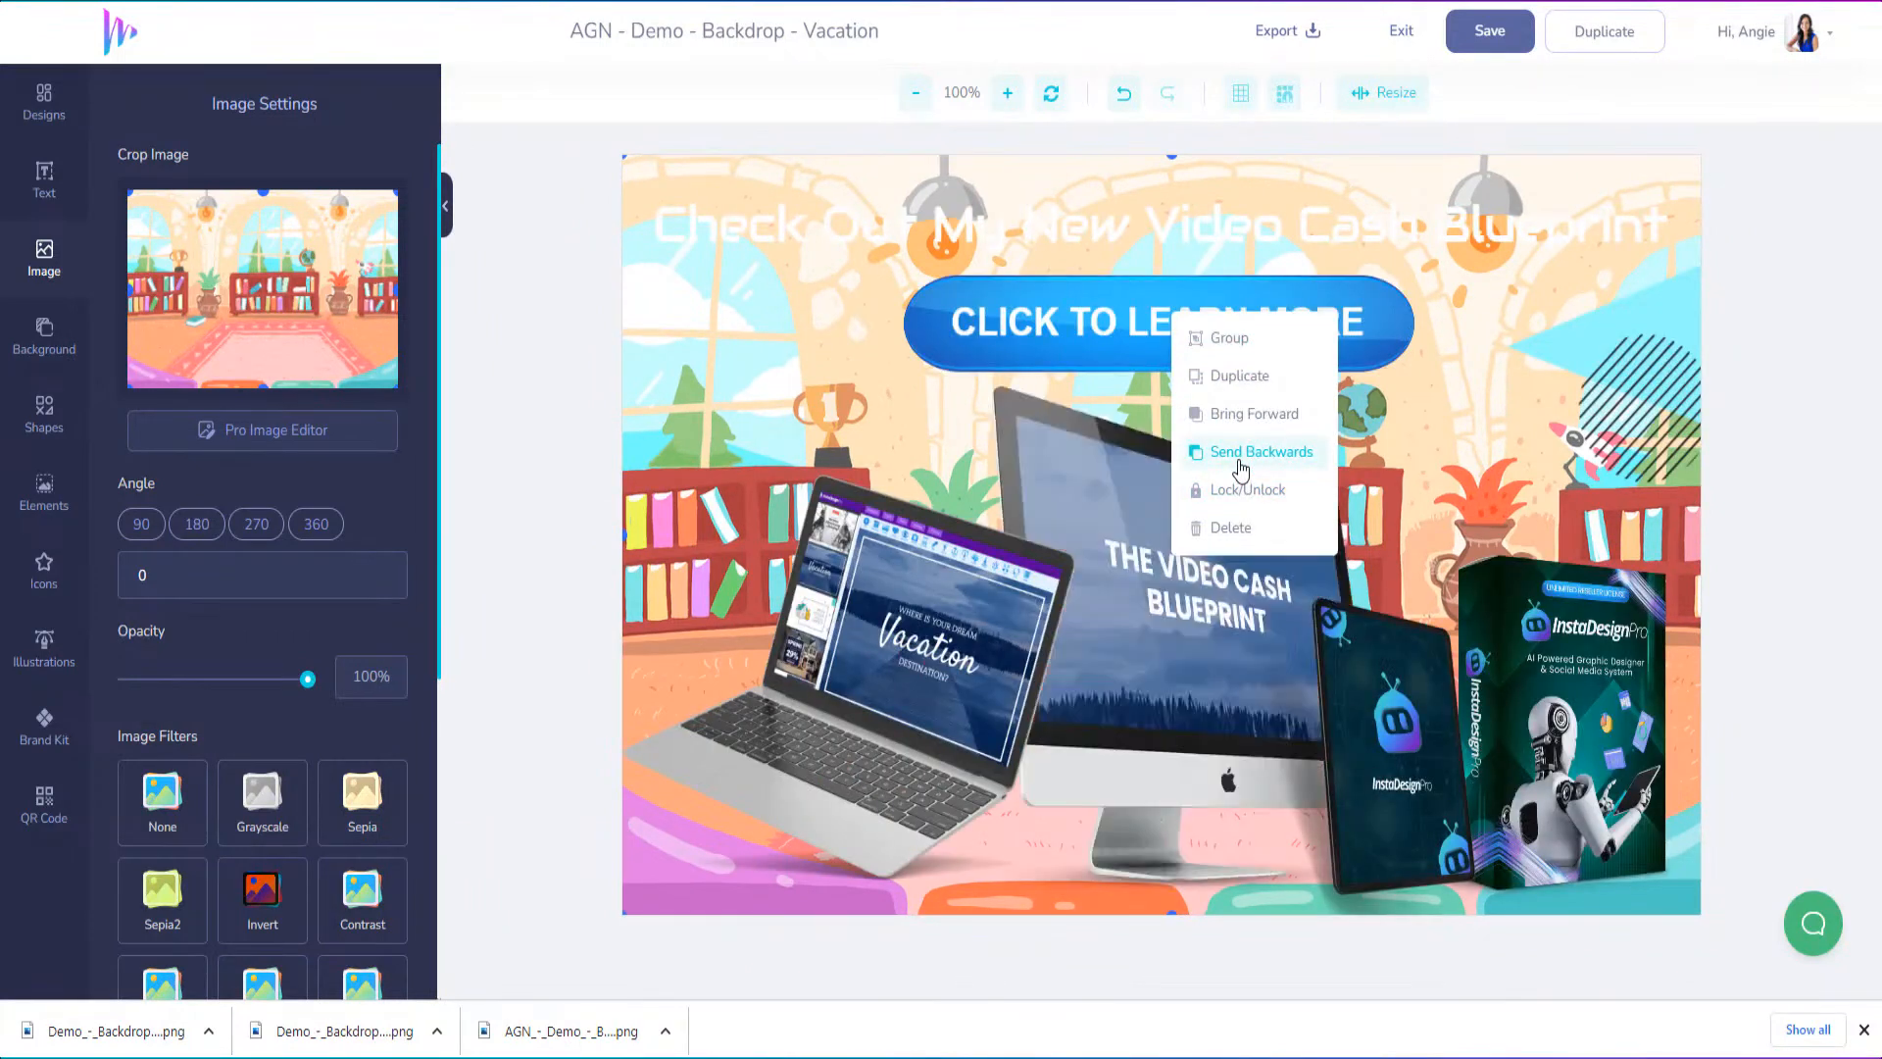
left_click(1241, 469)
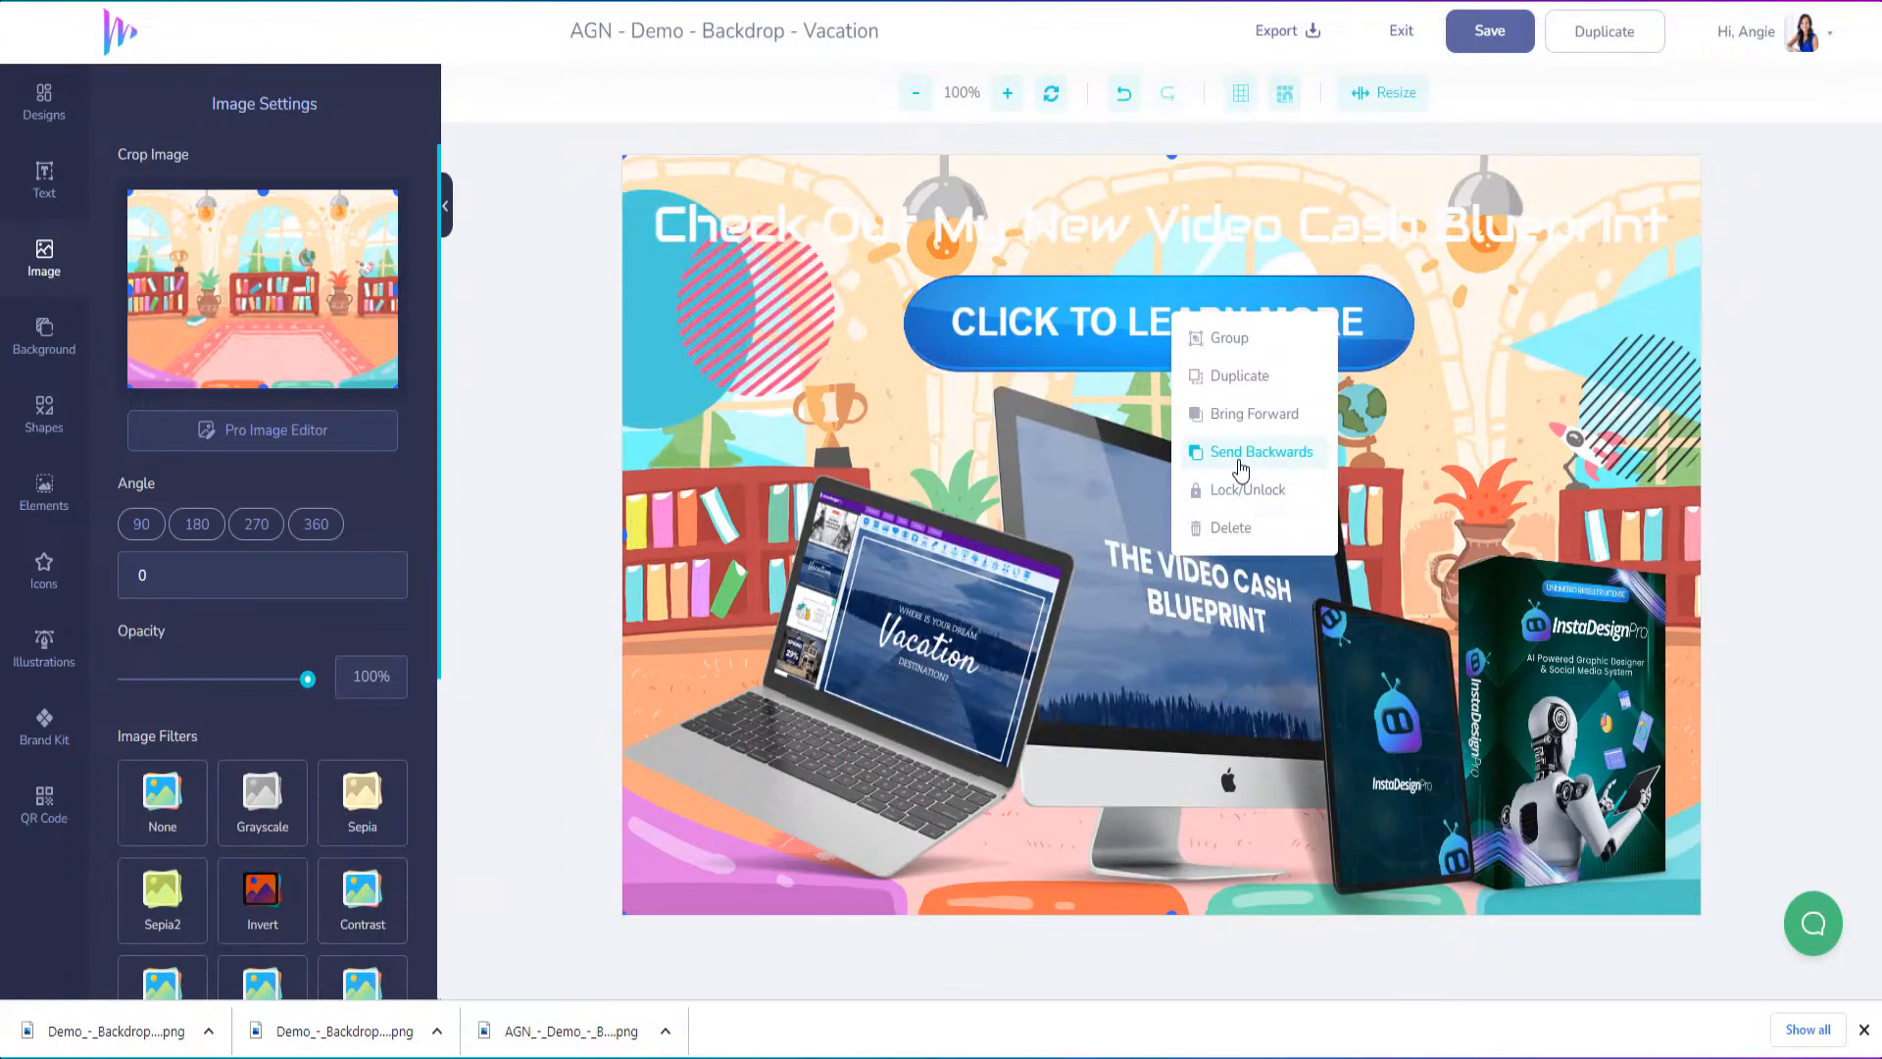
Change the colour of the "Check Out My New Video Cash Blueprint" headline to red #FF0000
left_click(1142, 233)
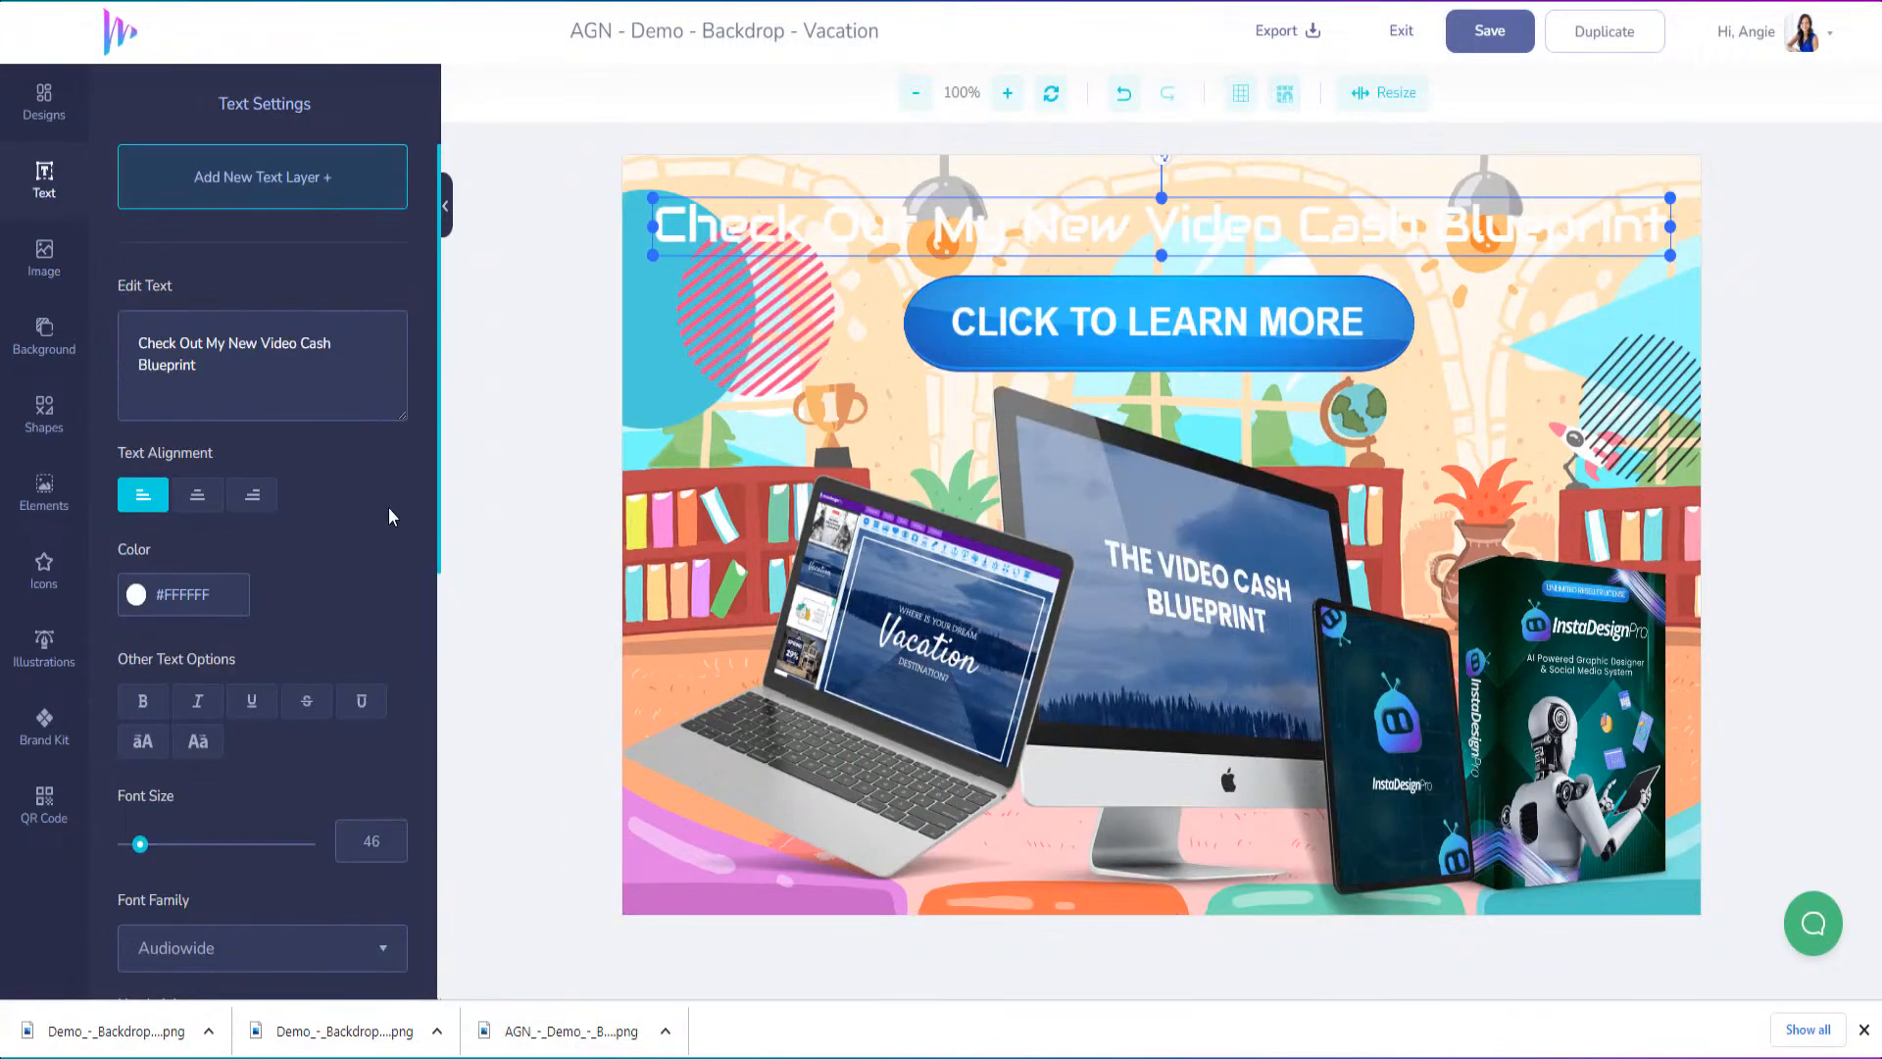
left_click(136, 594)
left_click(271, 642)
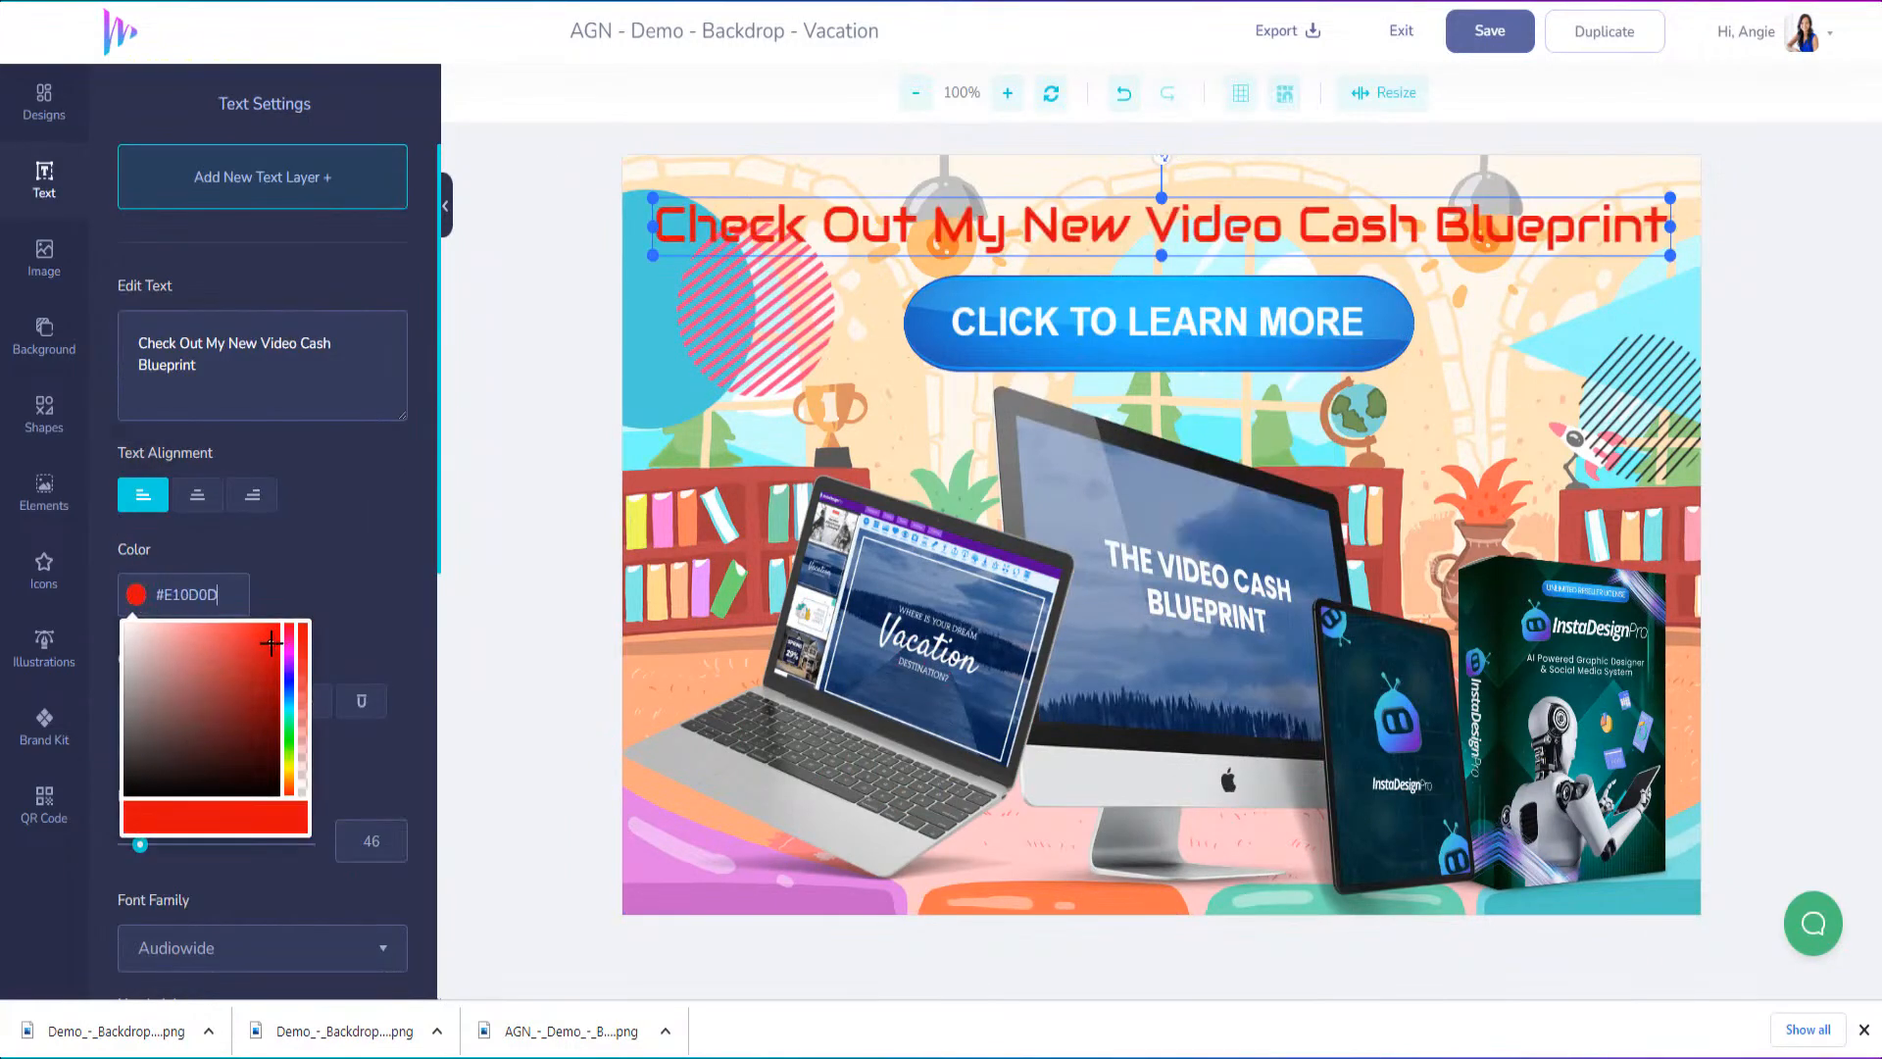
left_click(280, 624)
left_click(474, 420)
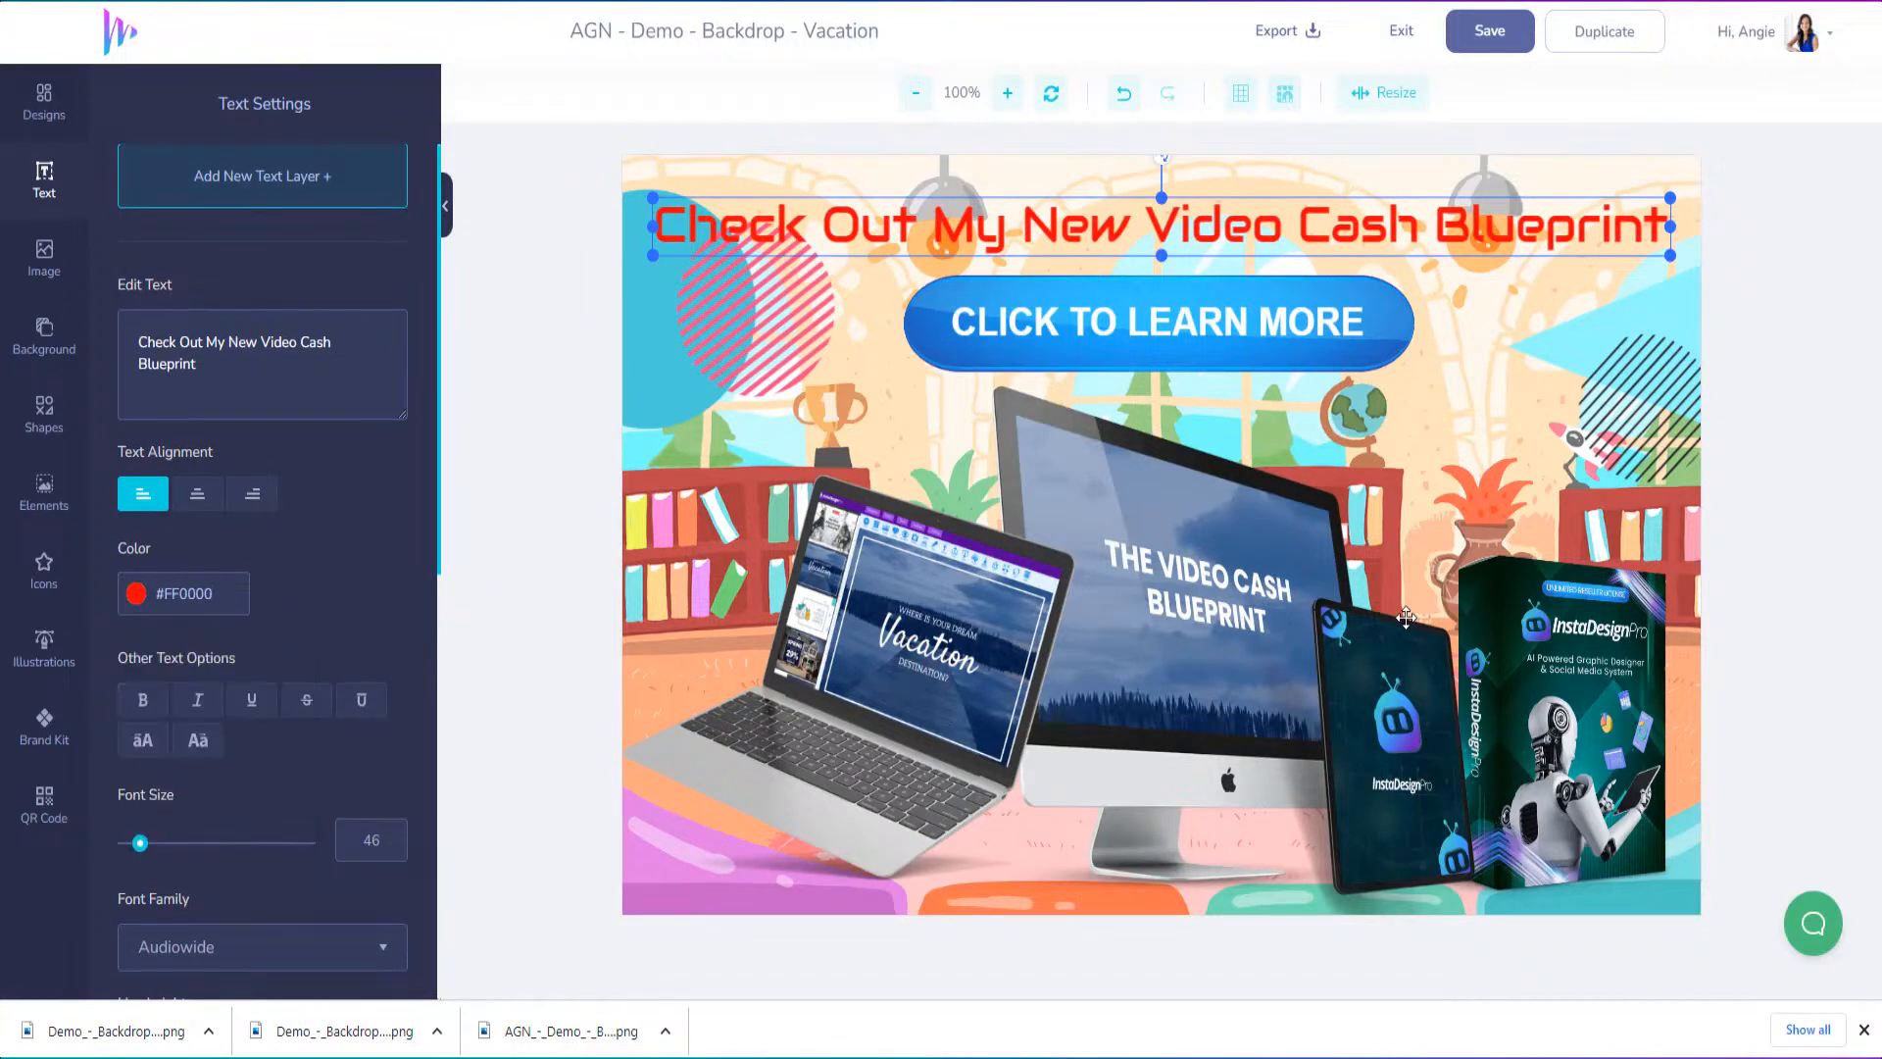
Try to delete the cartoon room background from behind the mockups
left_click(714, 362)
left_click(696, 520)
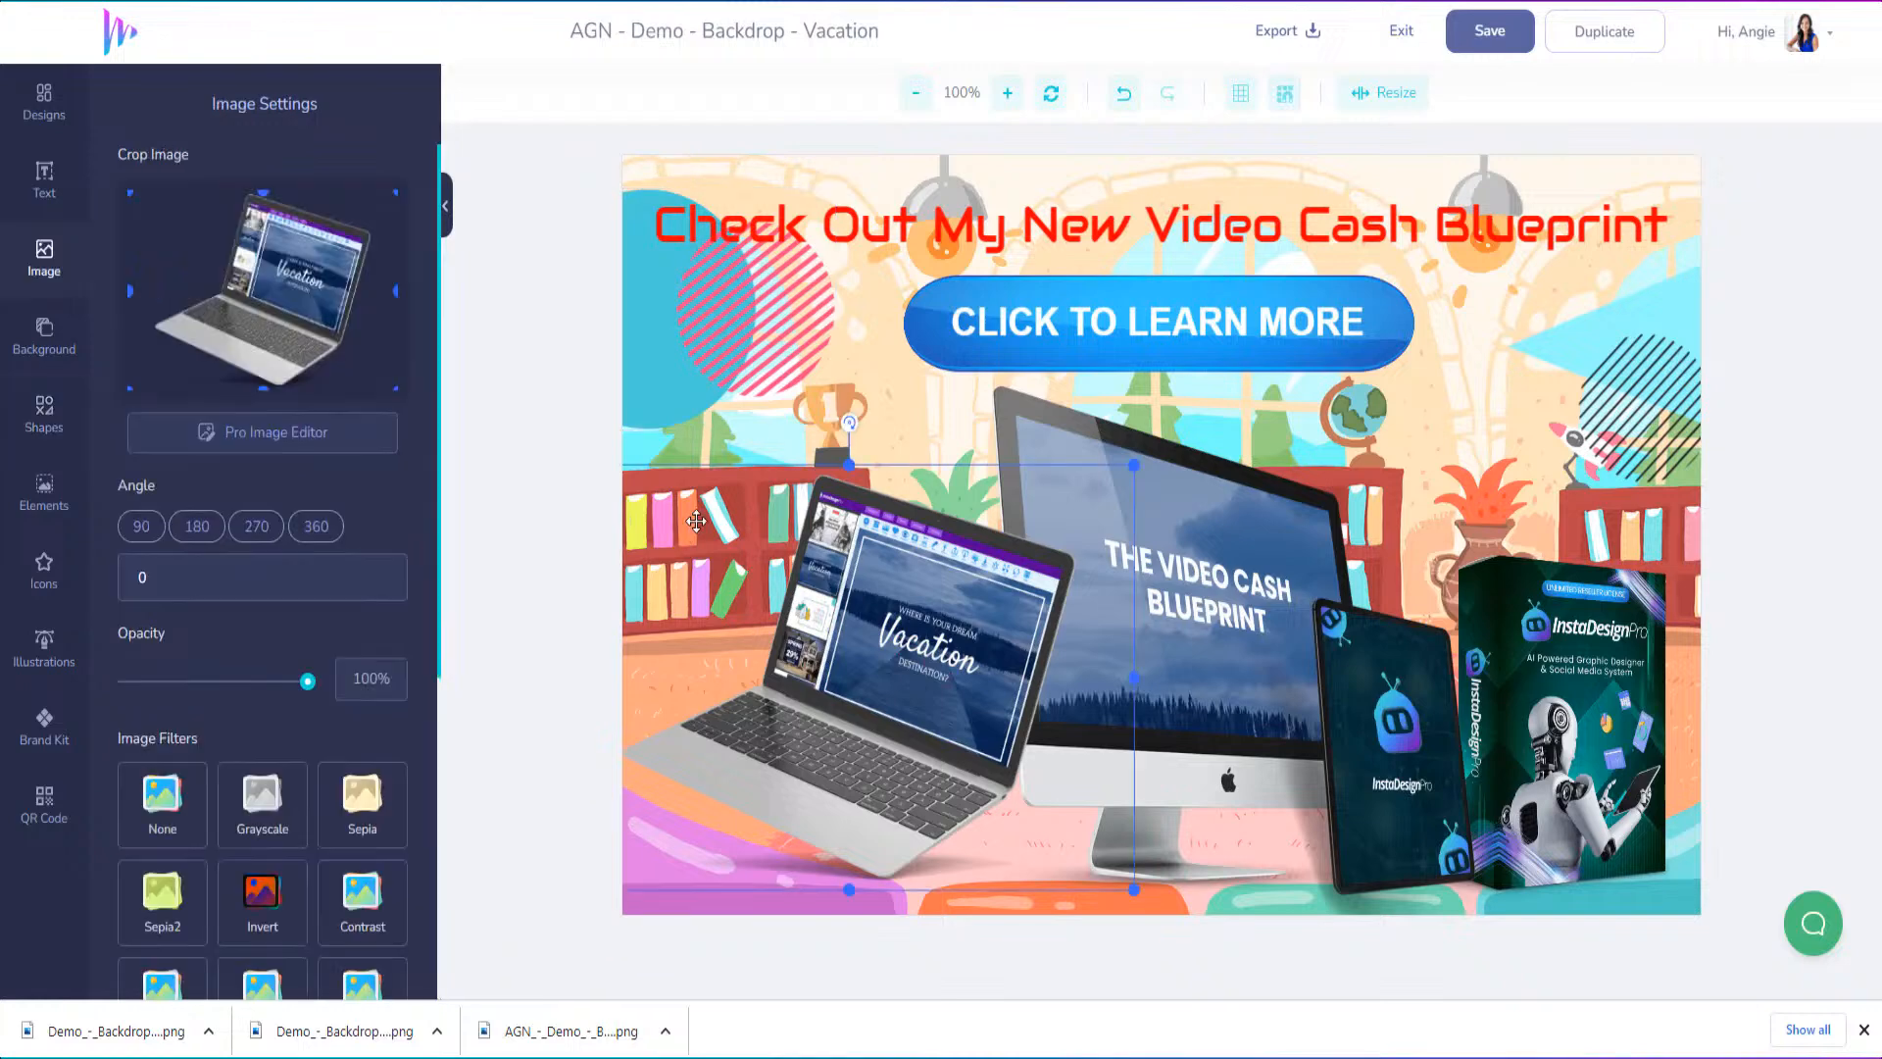
key("Delete")
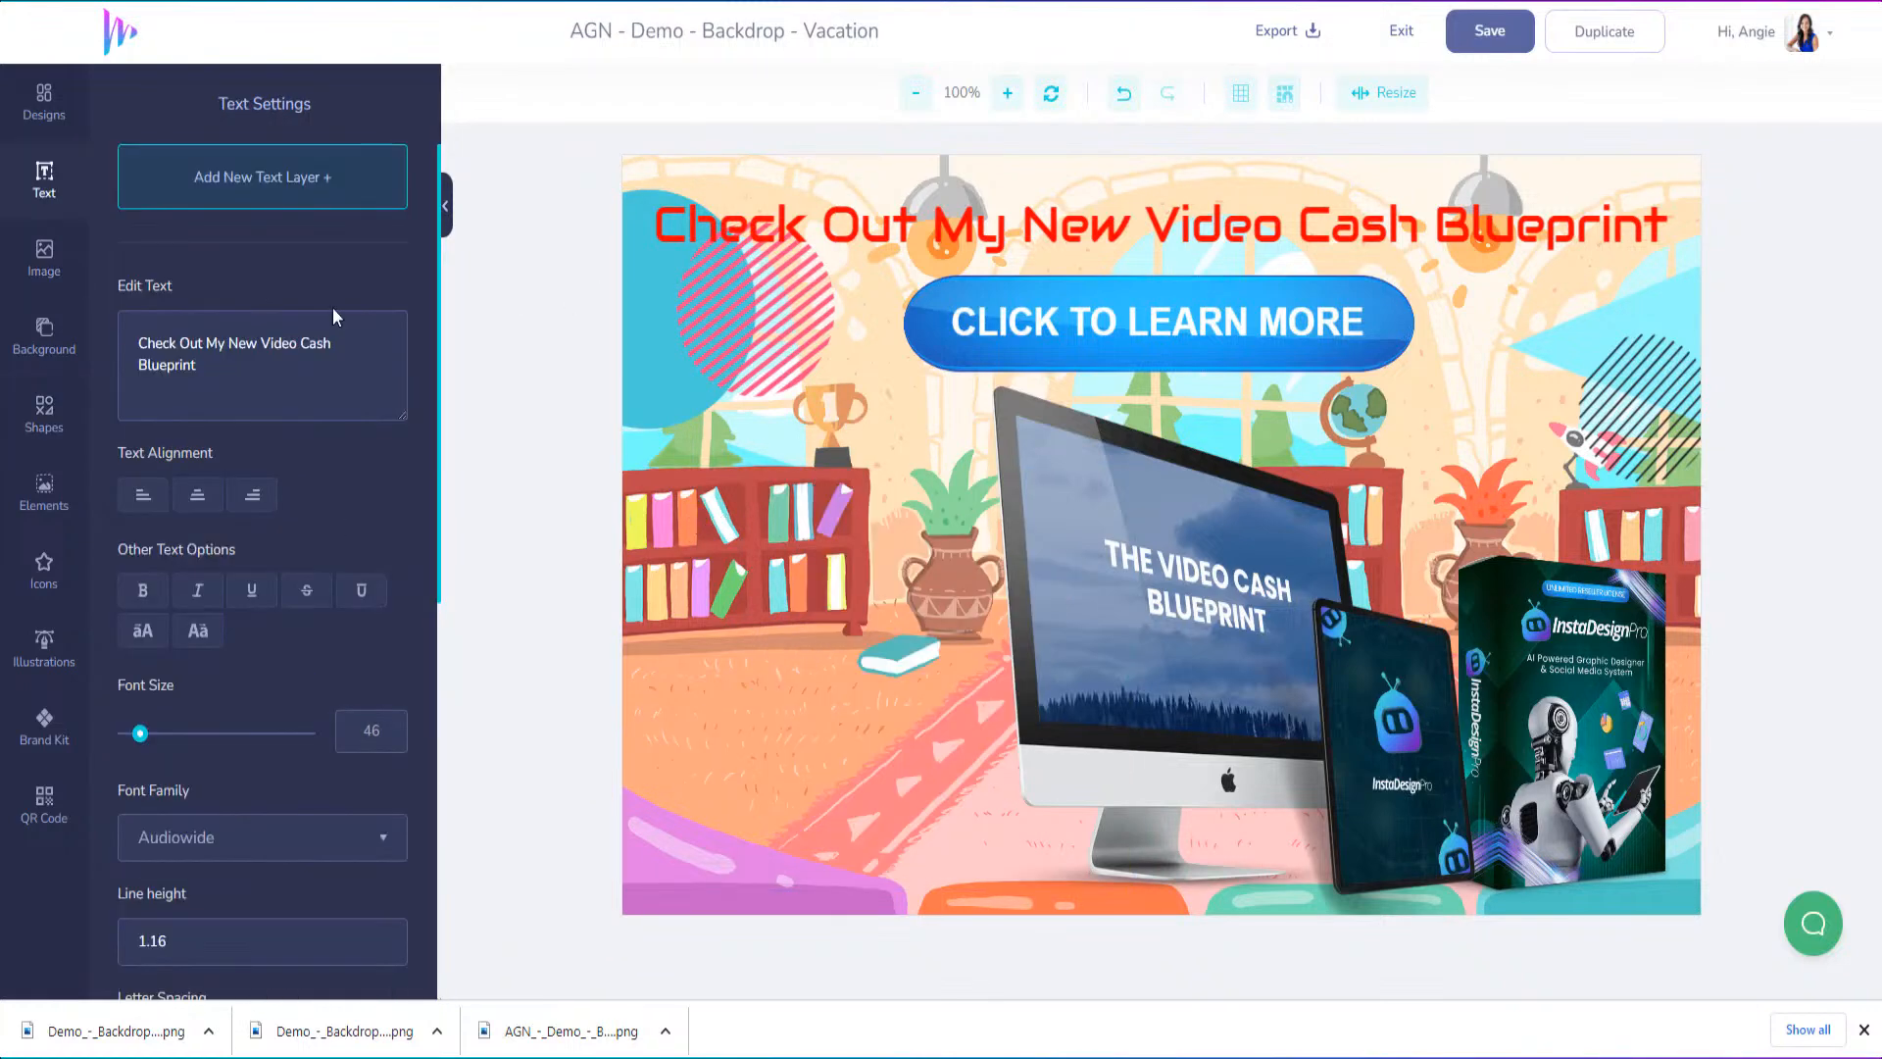
Undo the laptop deletion, headline recolouring and background reordering, and delete the cartoon room image from the design
left_click(1123, 93)
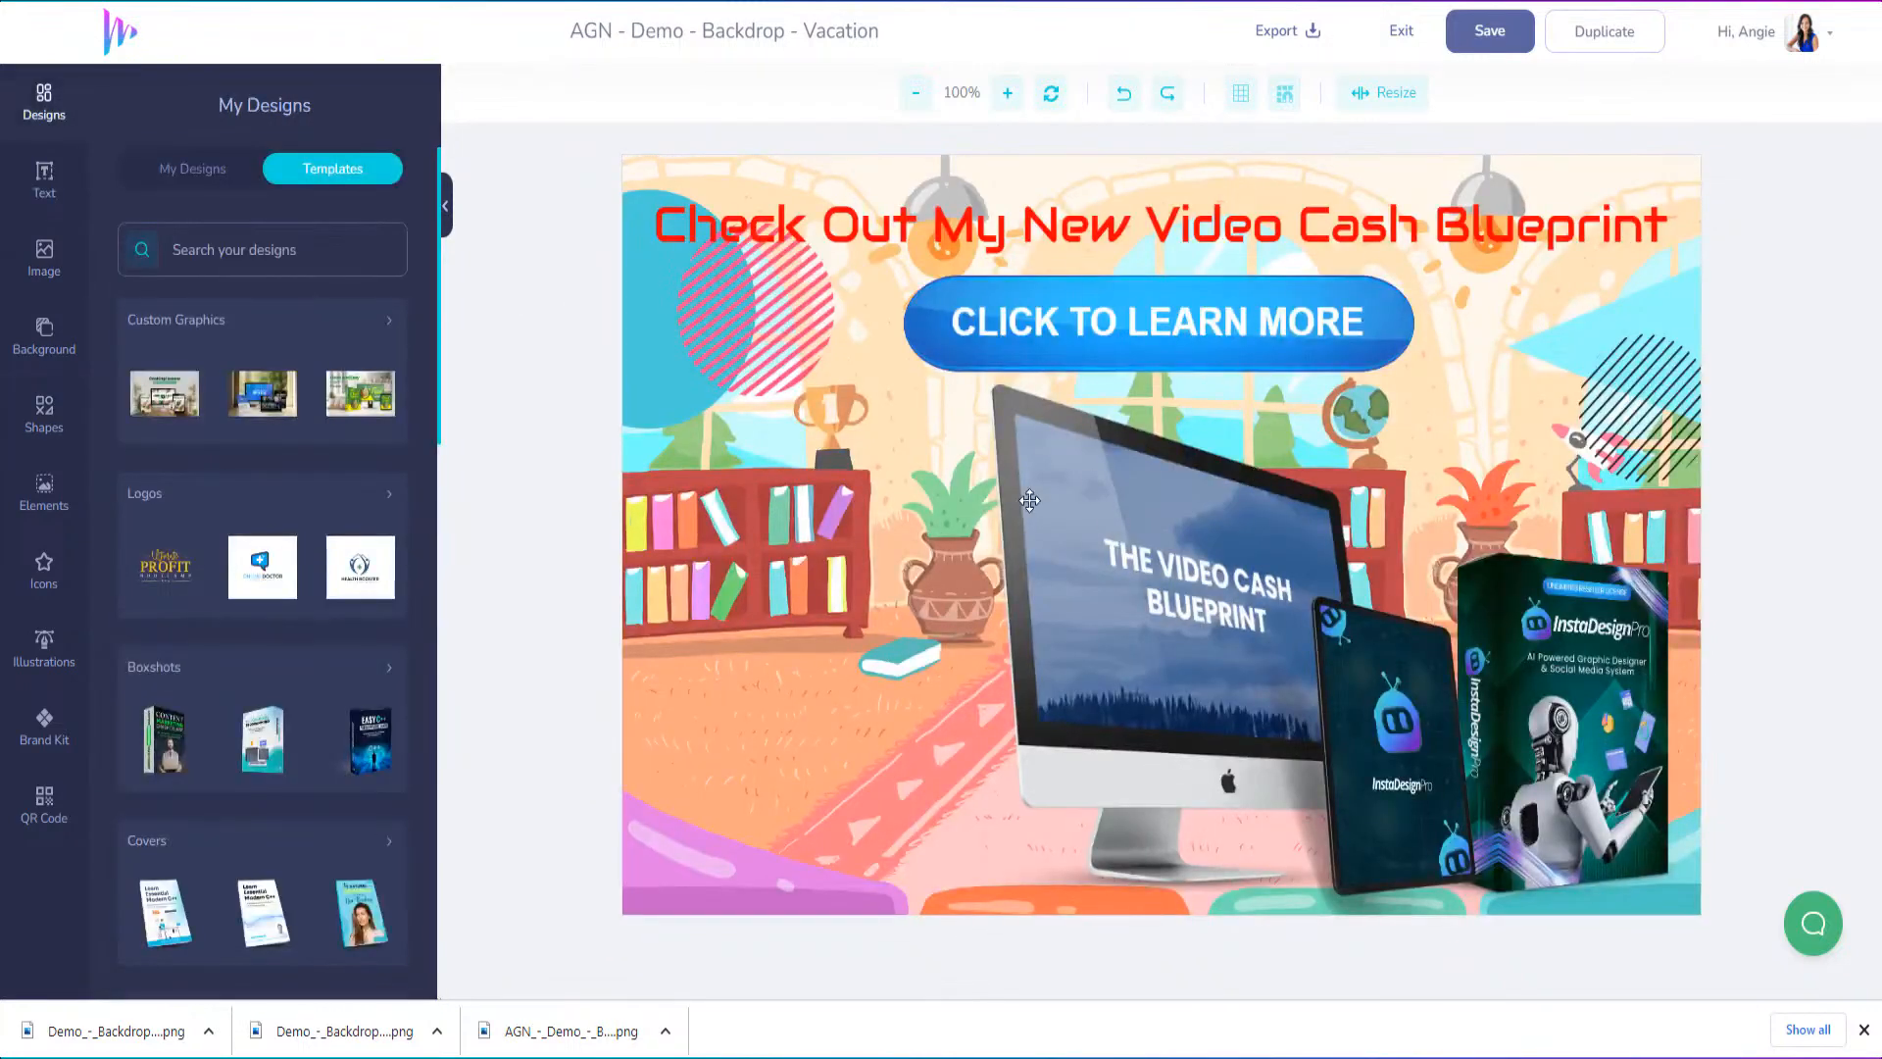
left_click(1124, 92)
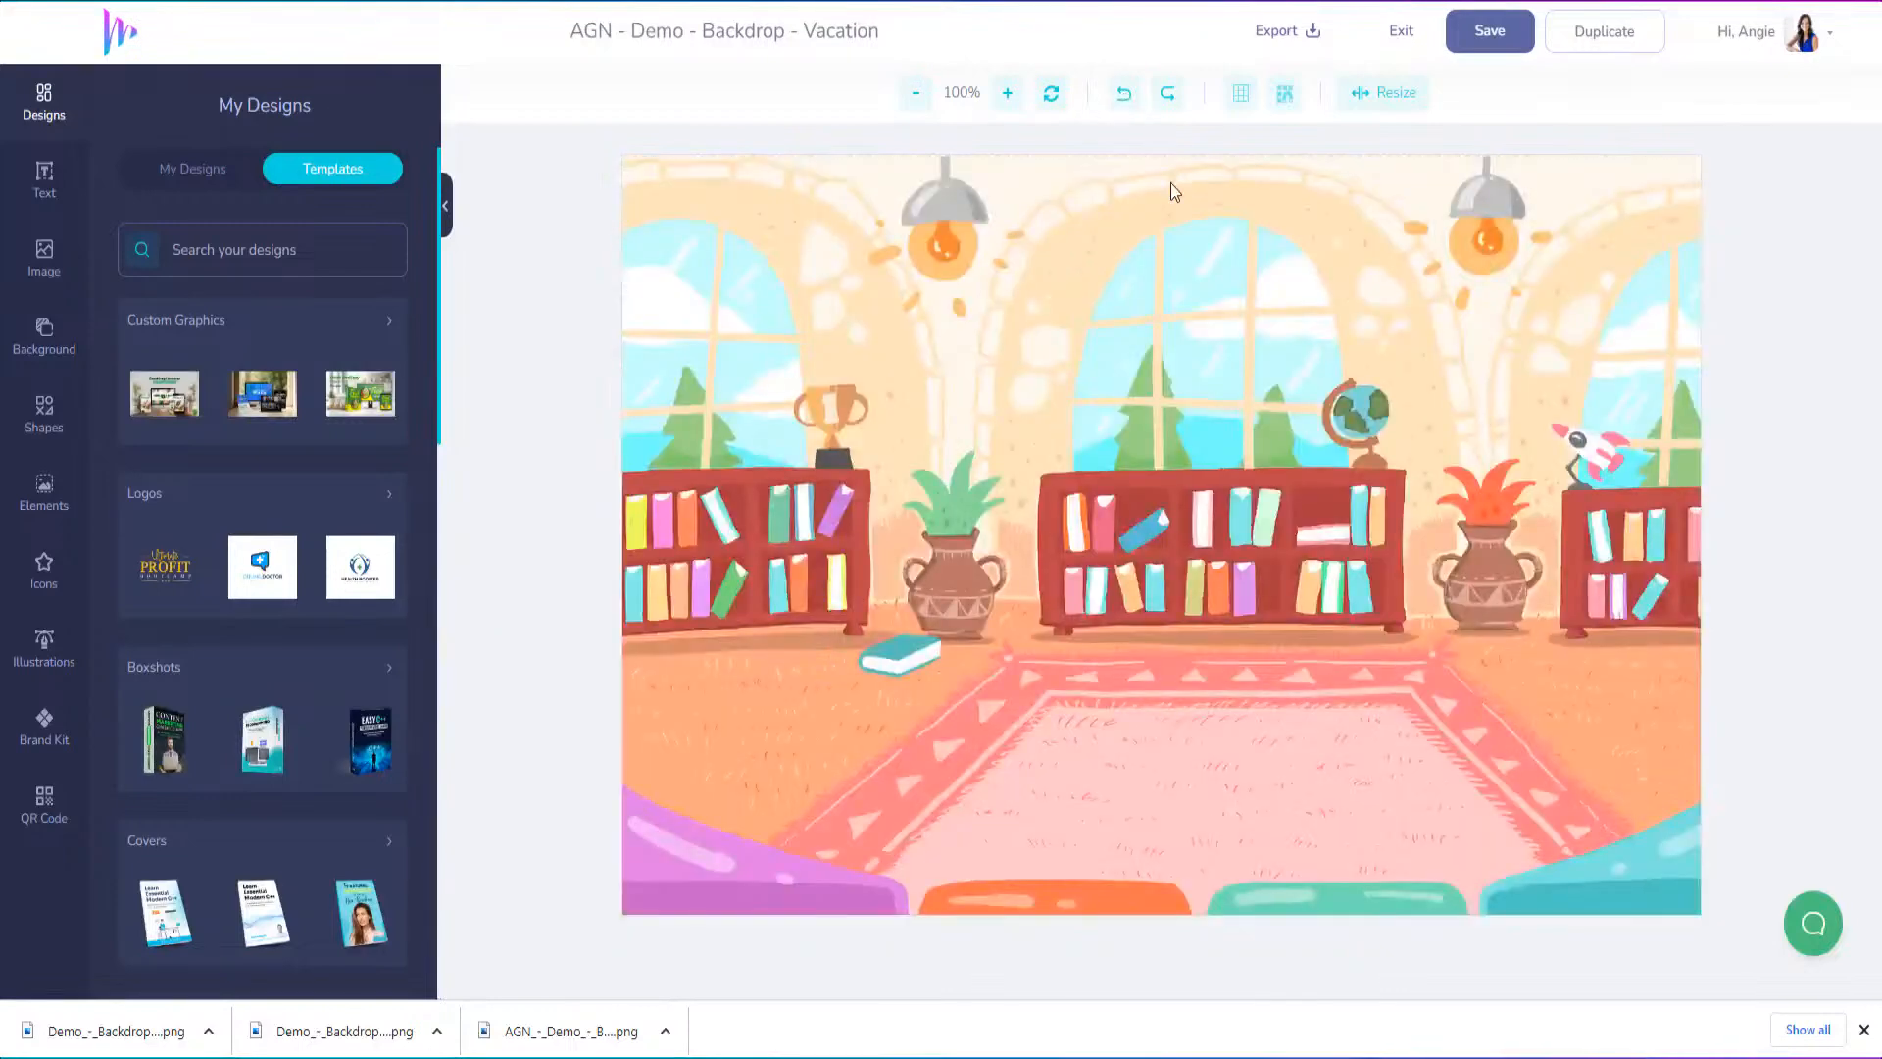
left_click(1221, 351)
key("Delete")
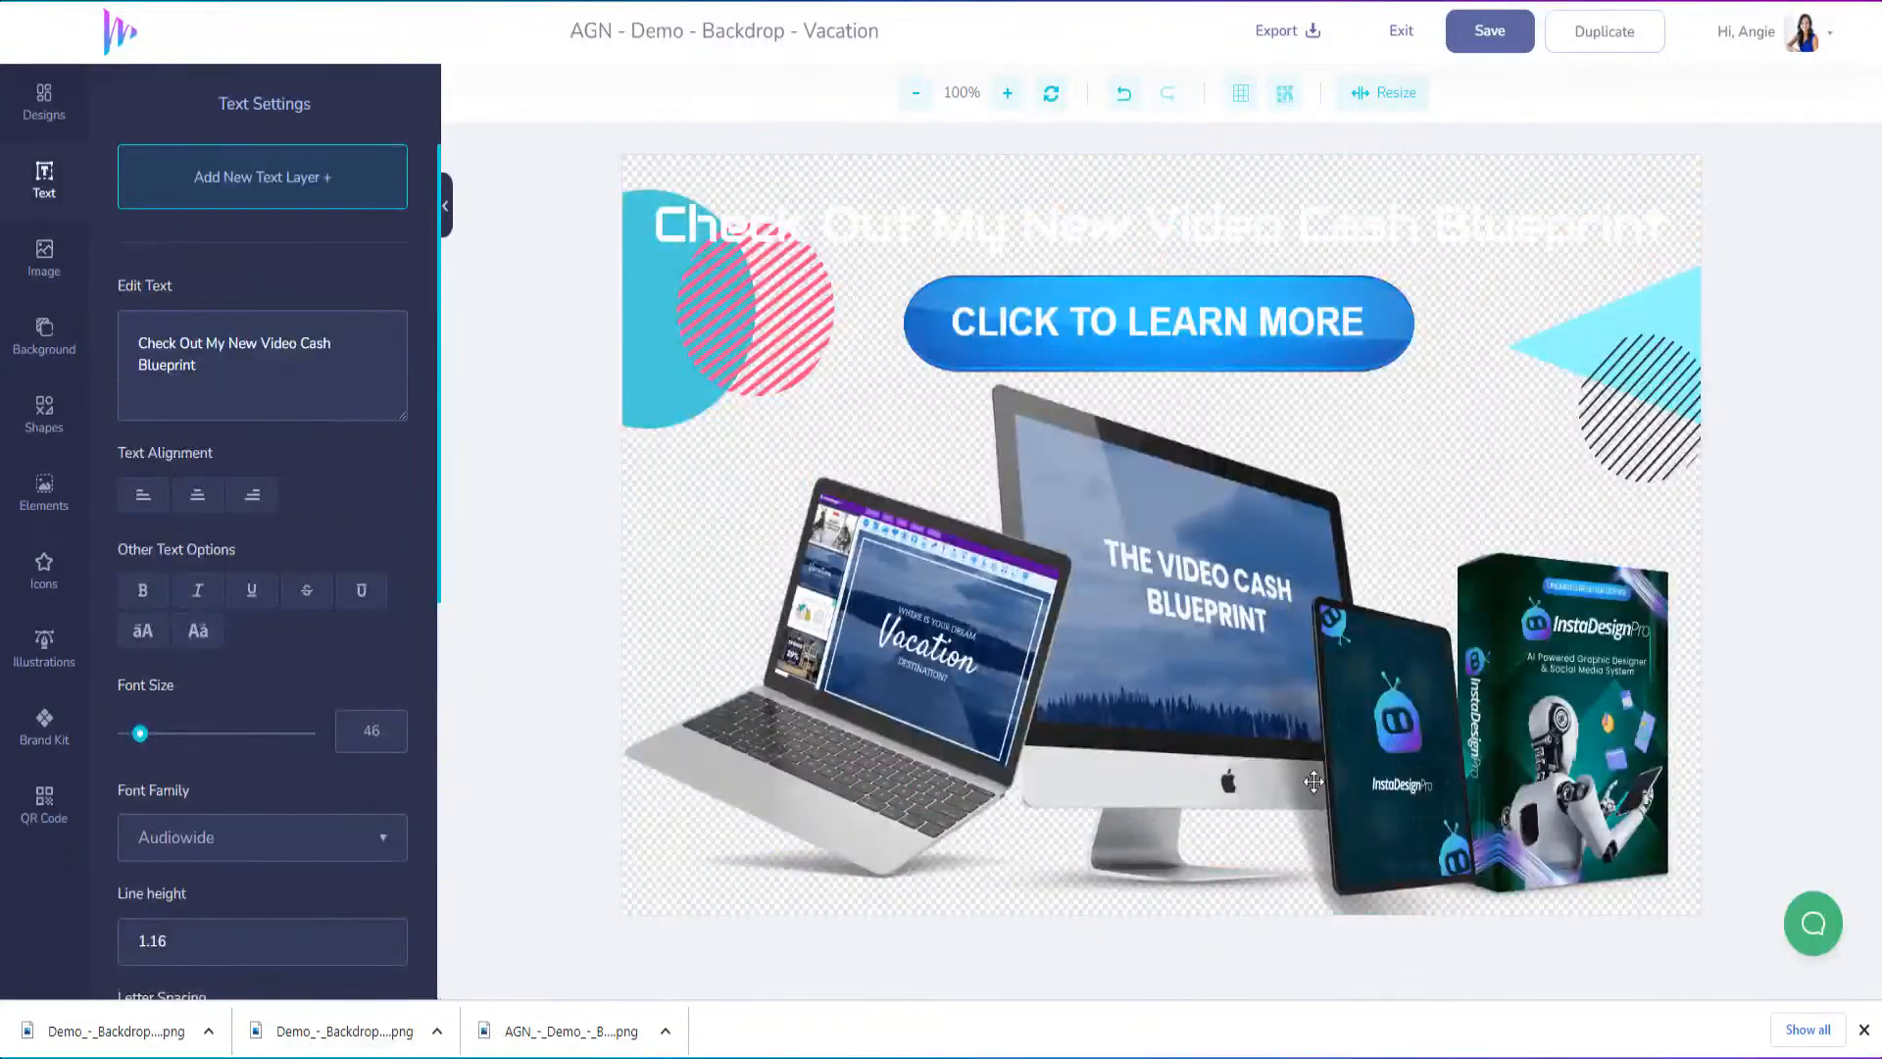
Search the Pixabay stock images for "space"
left_click(44, 258)
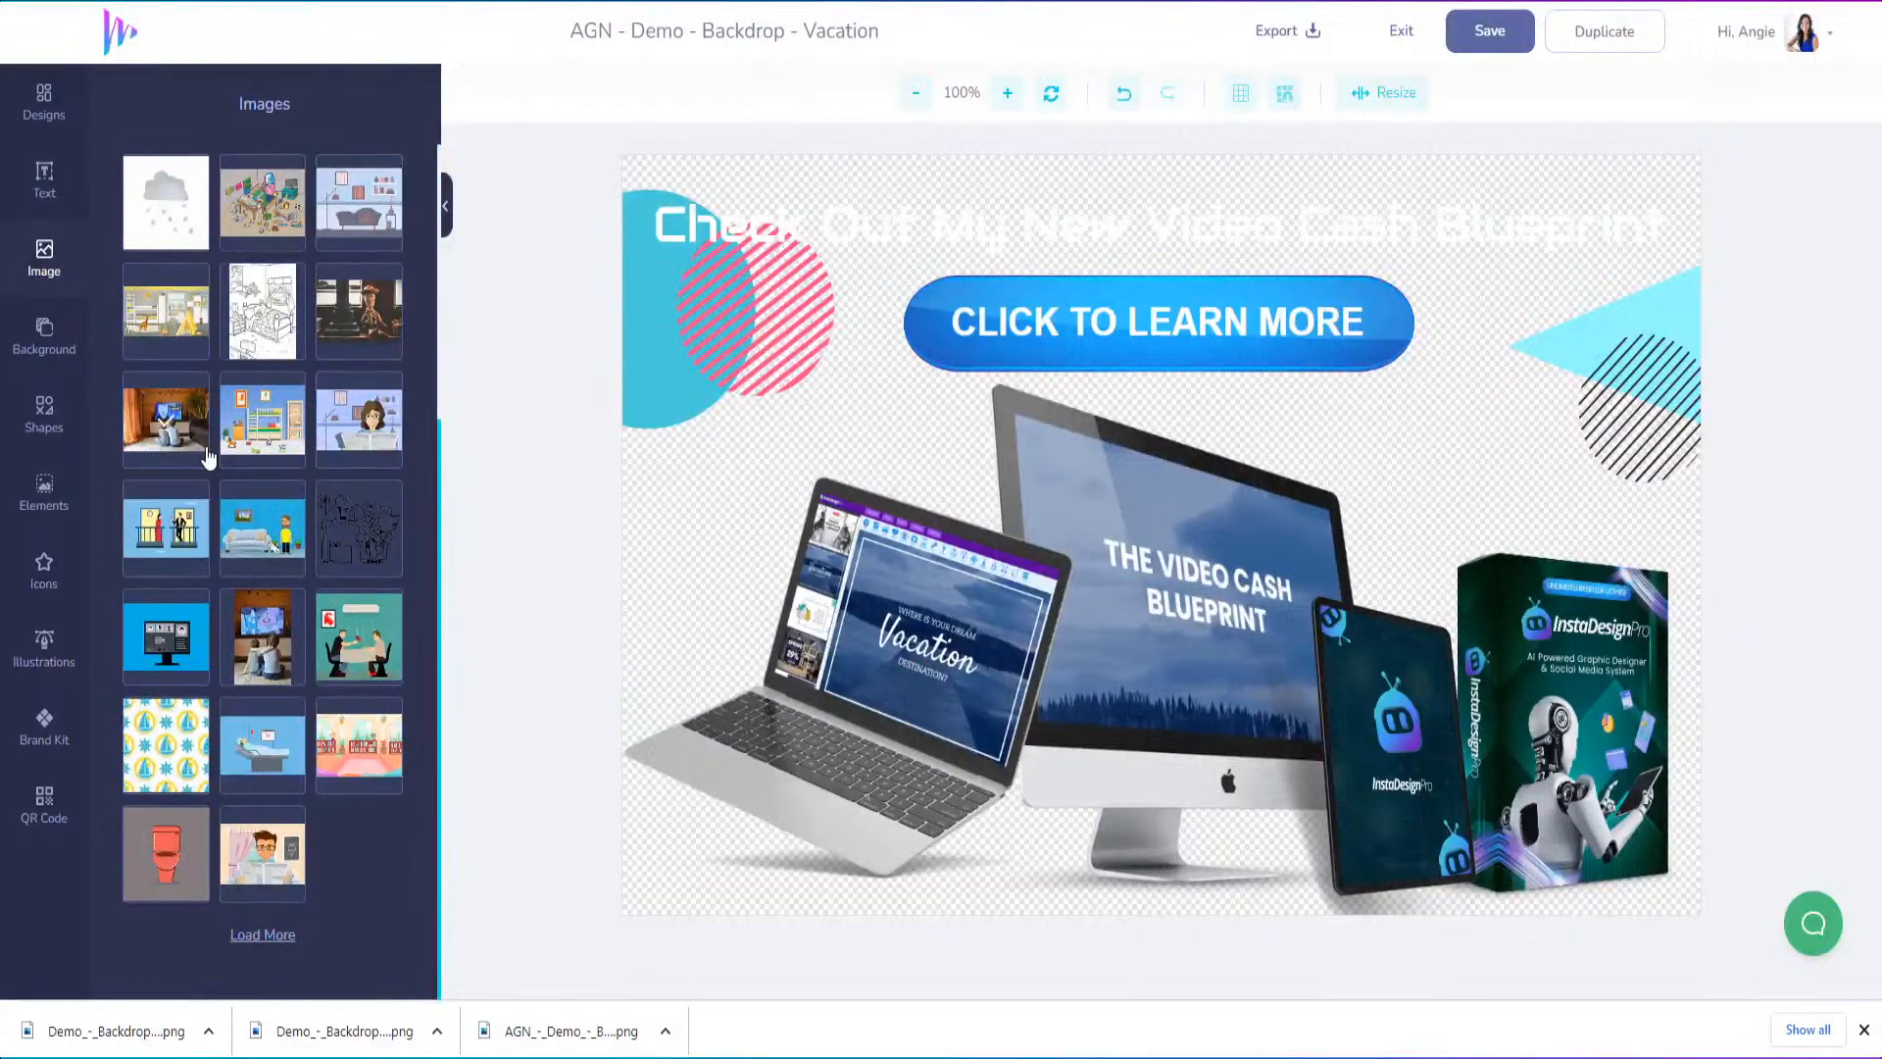
scroll(284, 734, "up", 5)
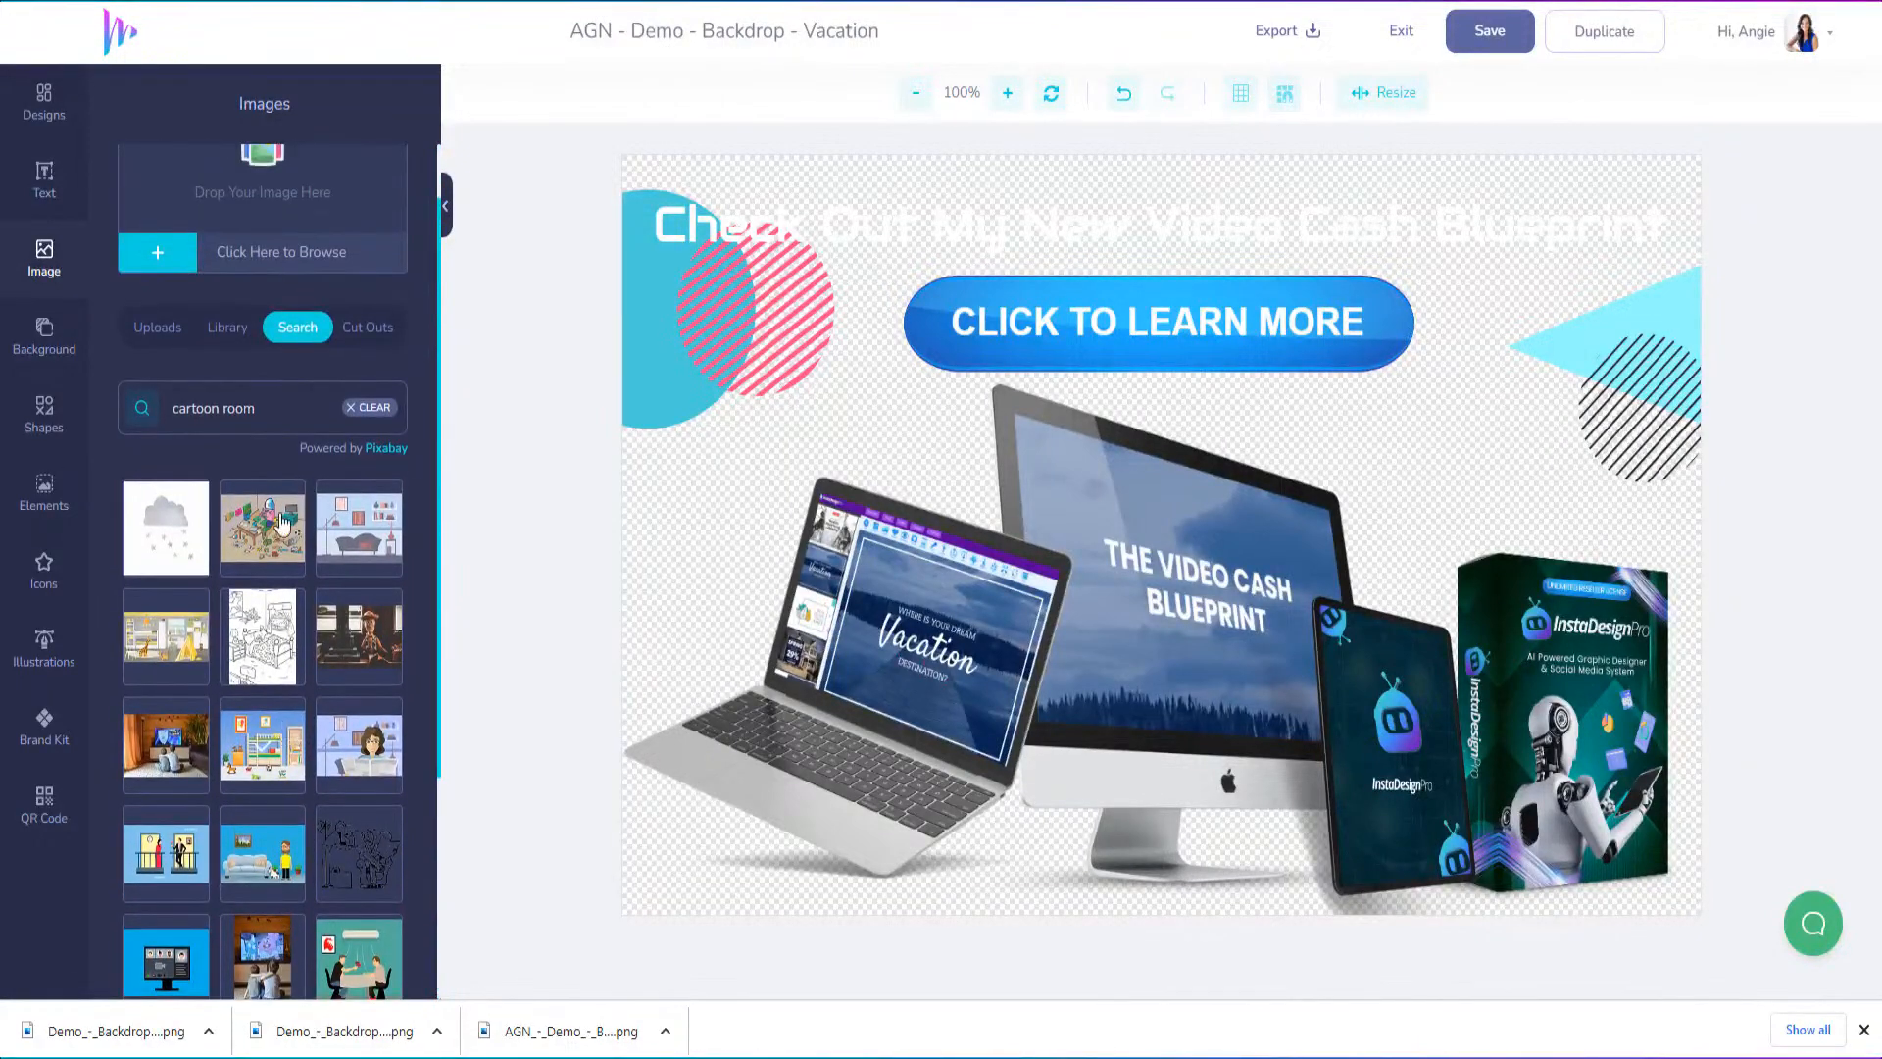
left_click_drag(203, 397, 149, 385)
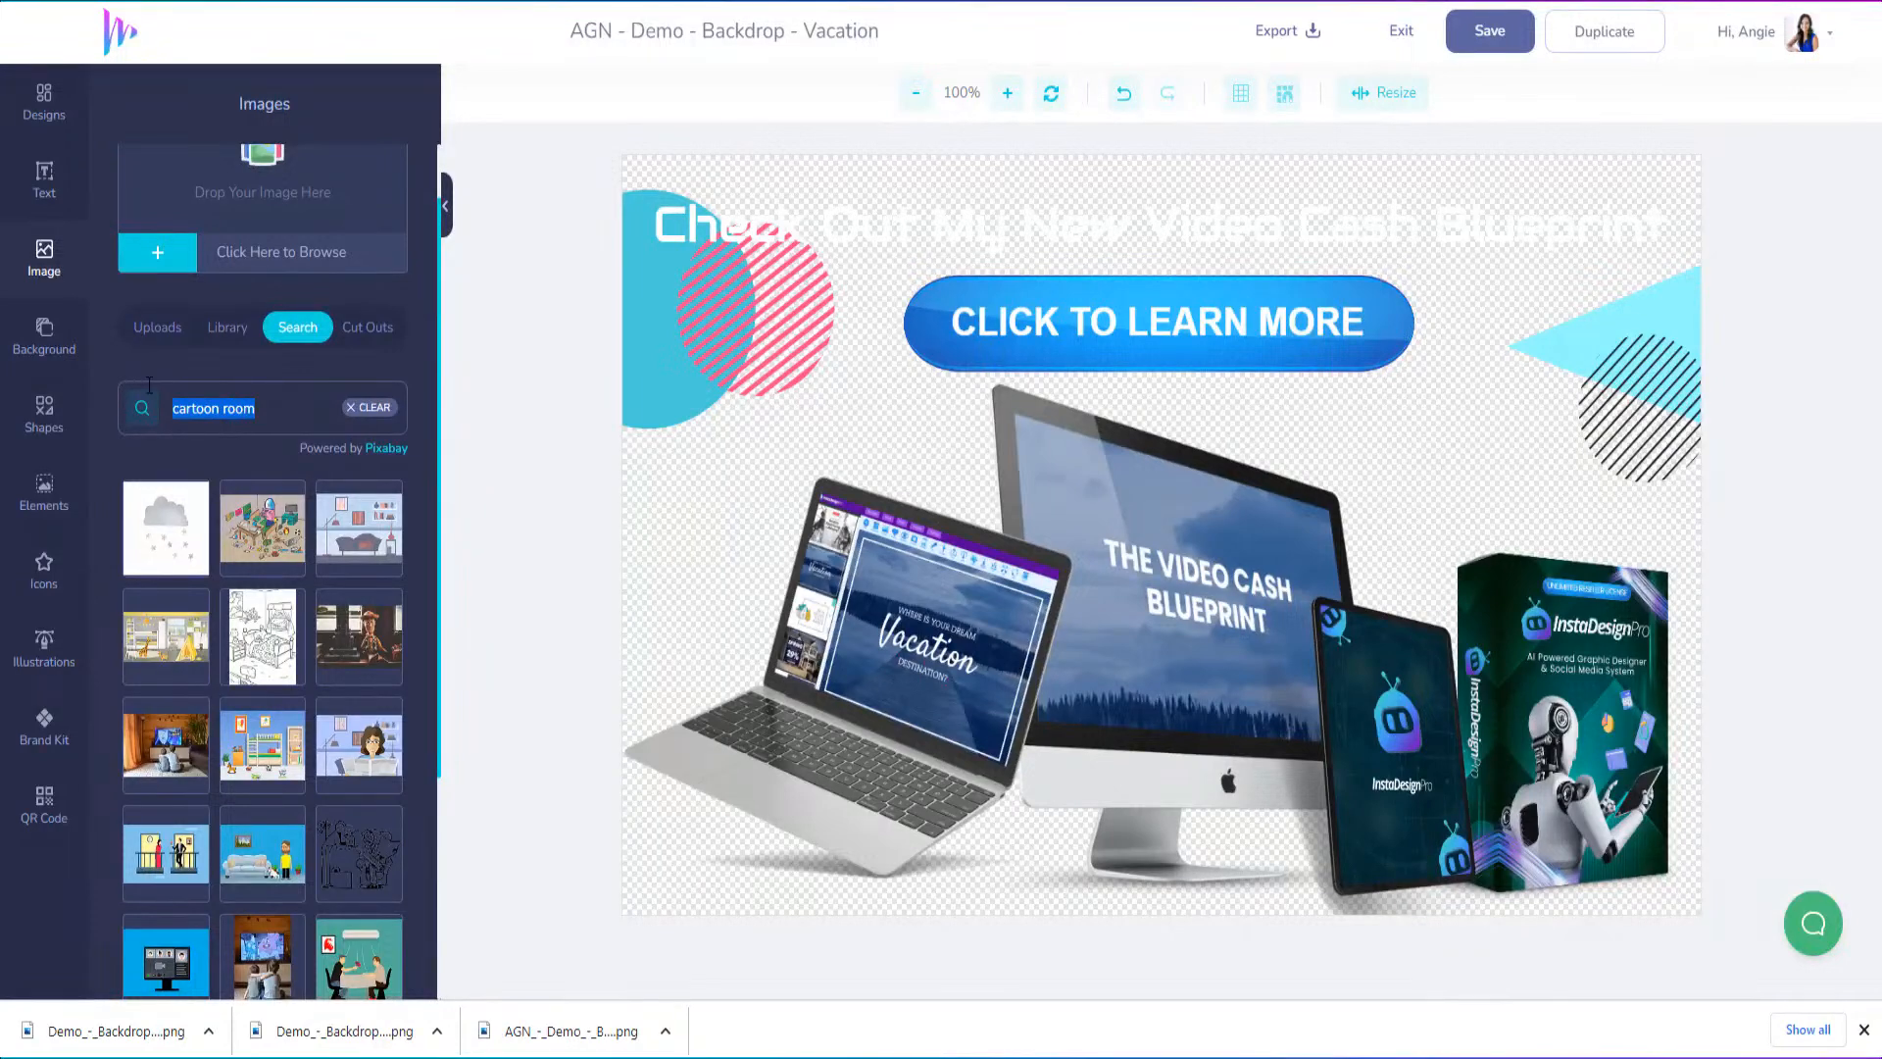
type("space")
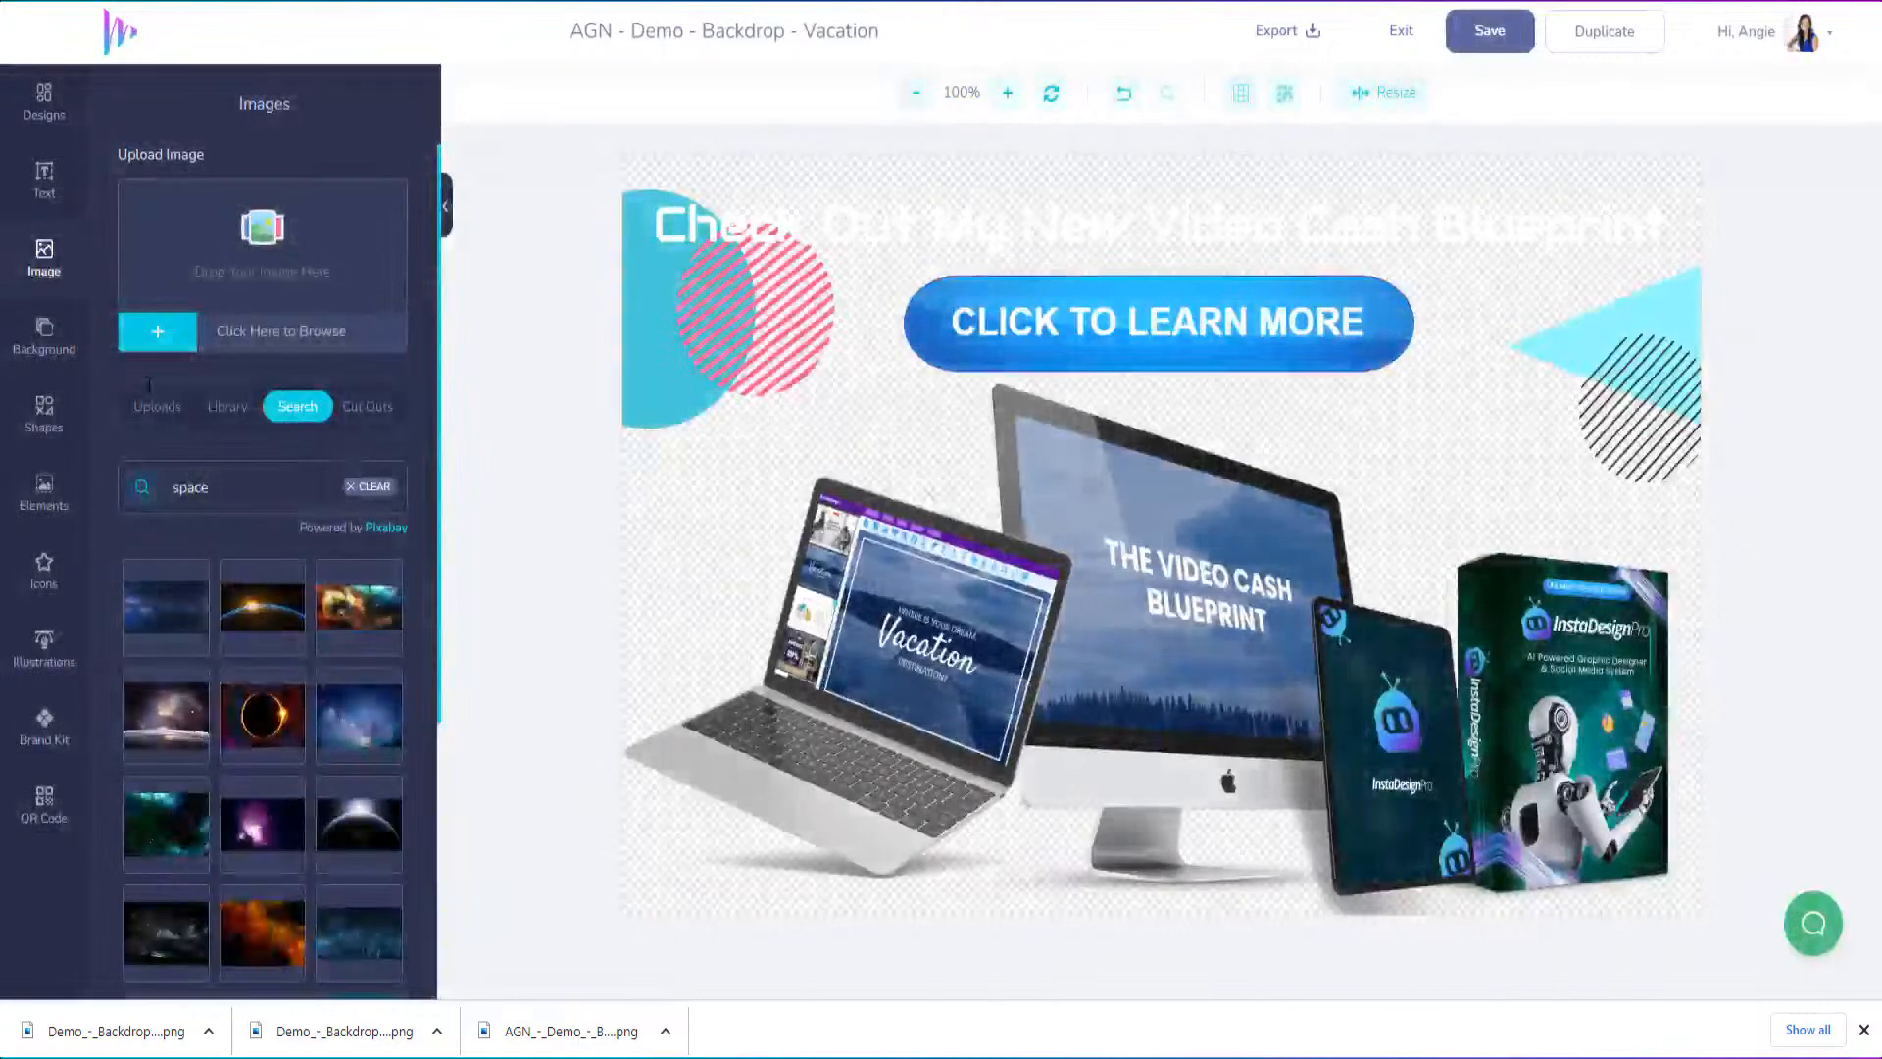
Add the dark blue space image with rocky mountains and enlarge it to cover the whole canvas
scroll(267, 770, "down", 1)
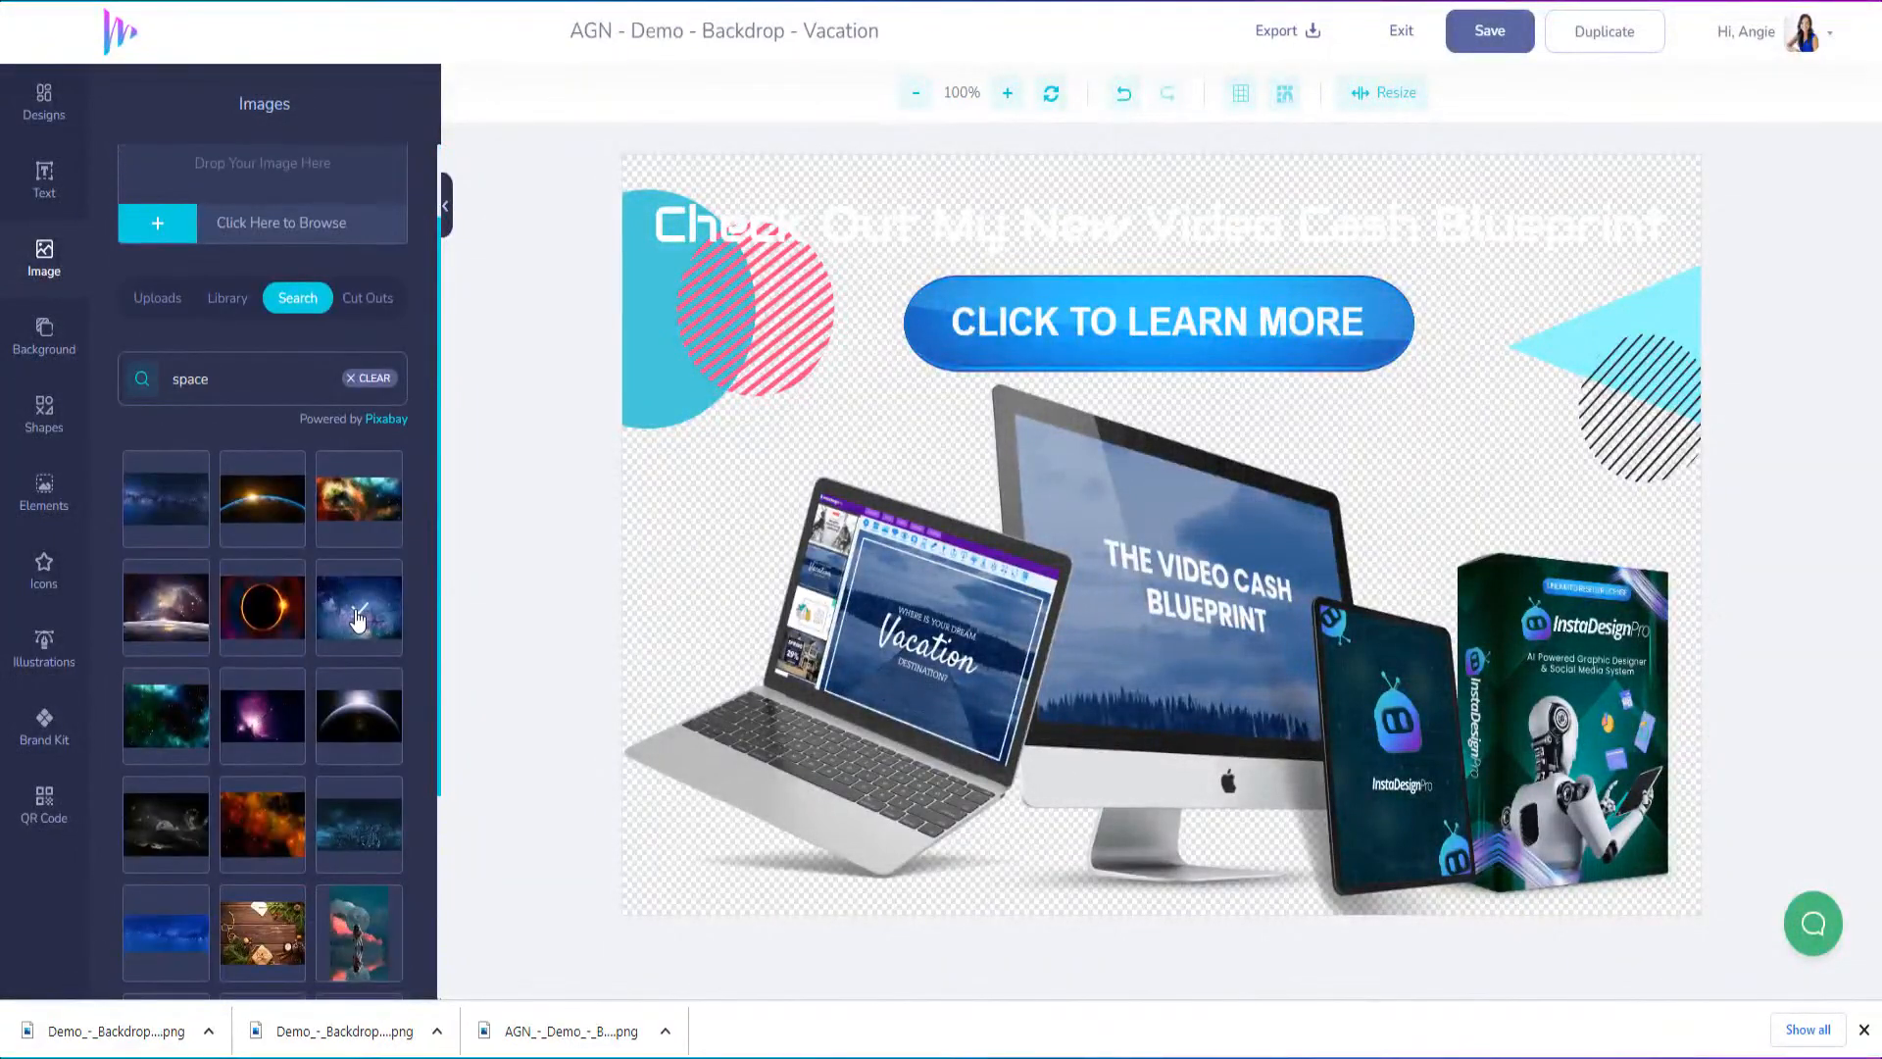
left_click(370, 827)
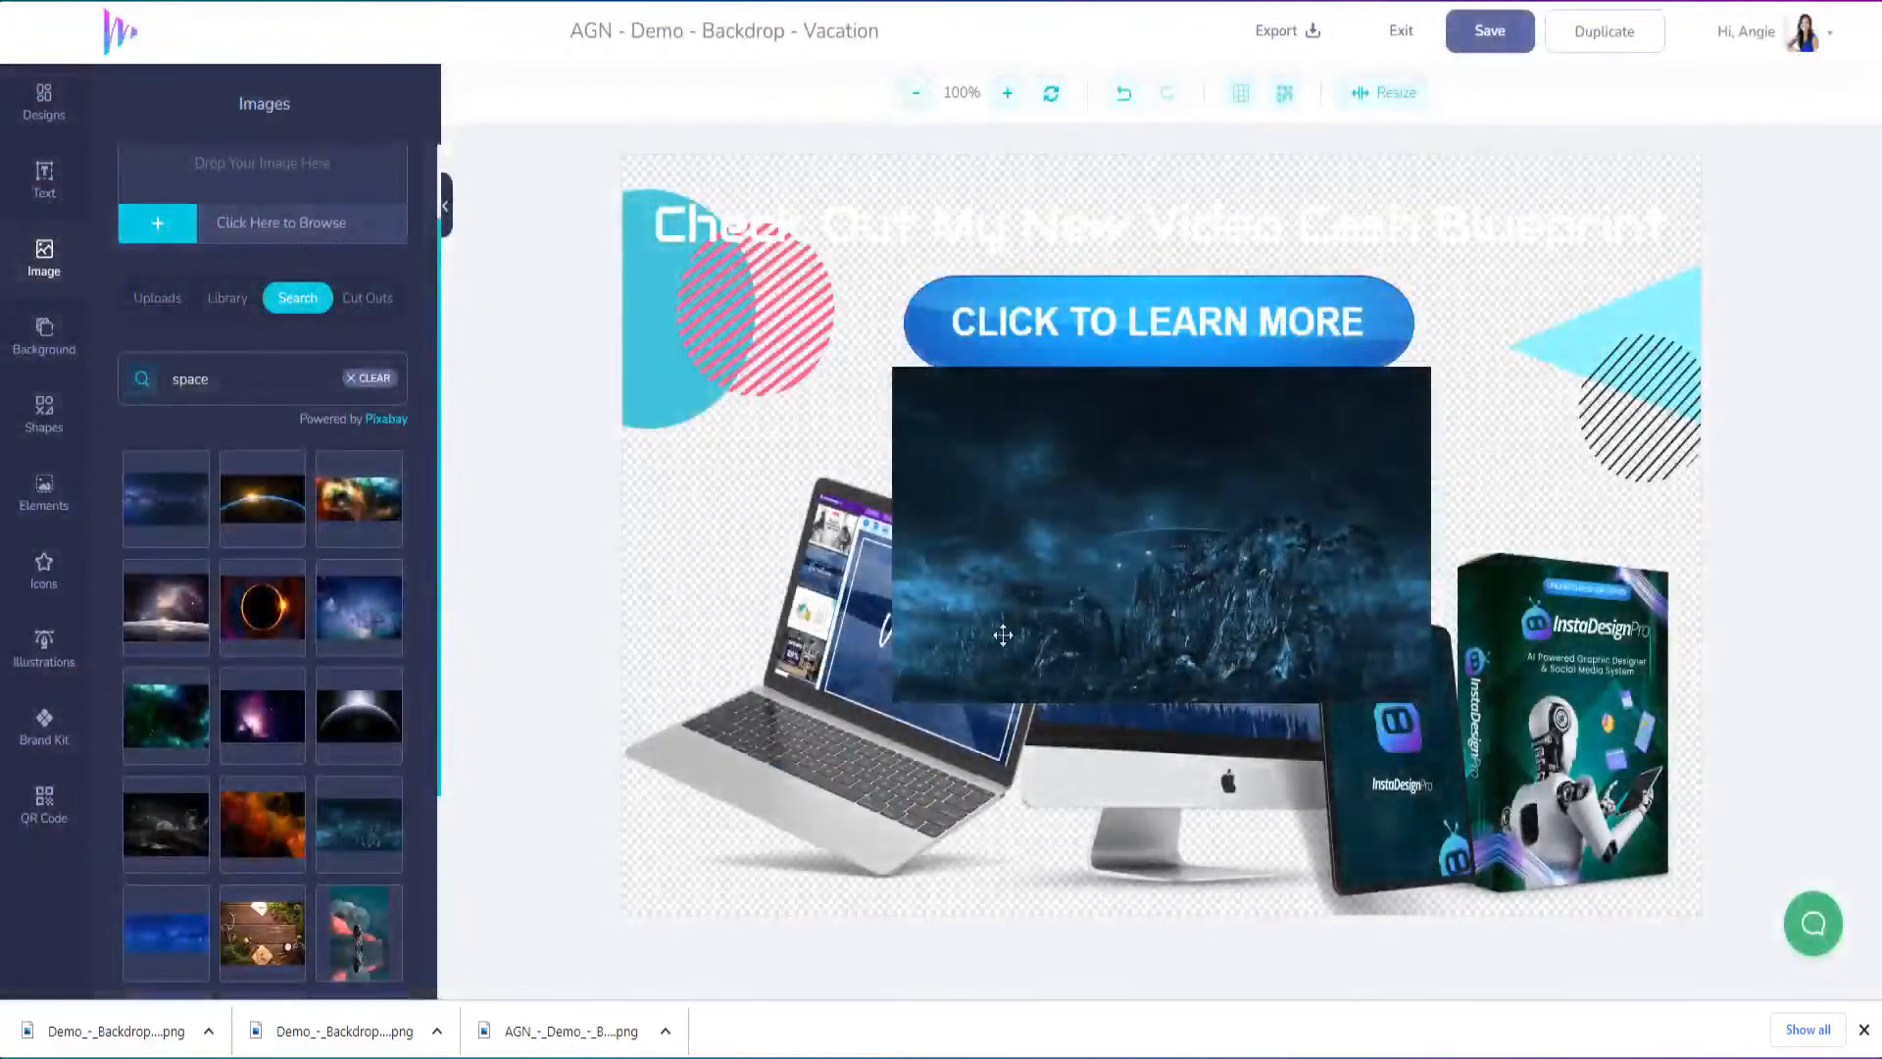
left_click_drag(1074, 609, 795, 814)
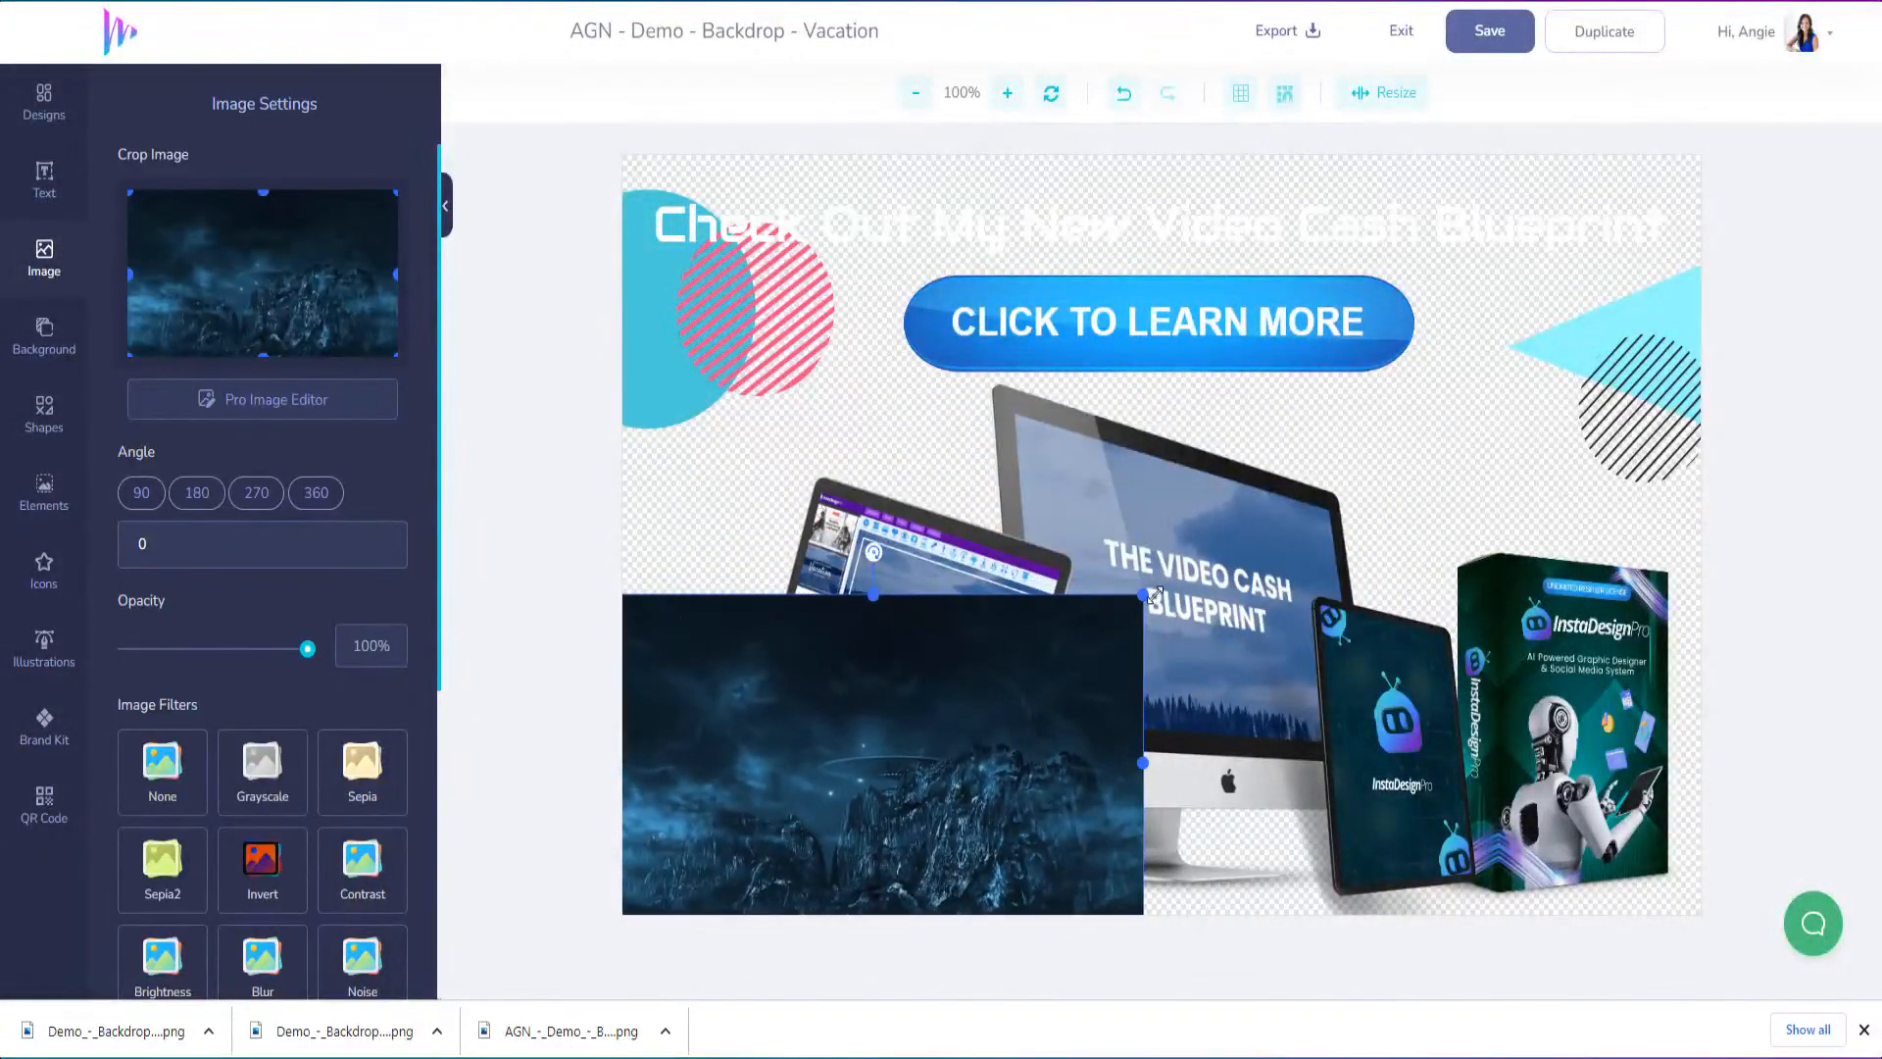
left_click_drag(1154, 594, 1702, 244)
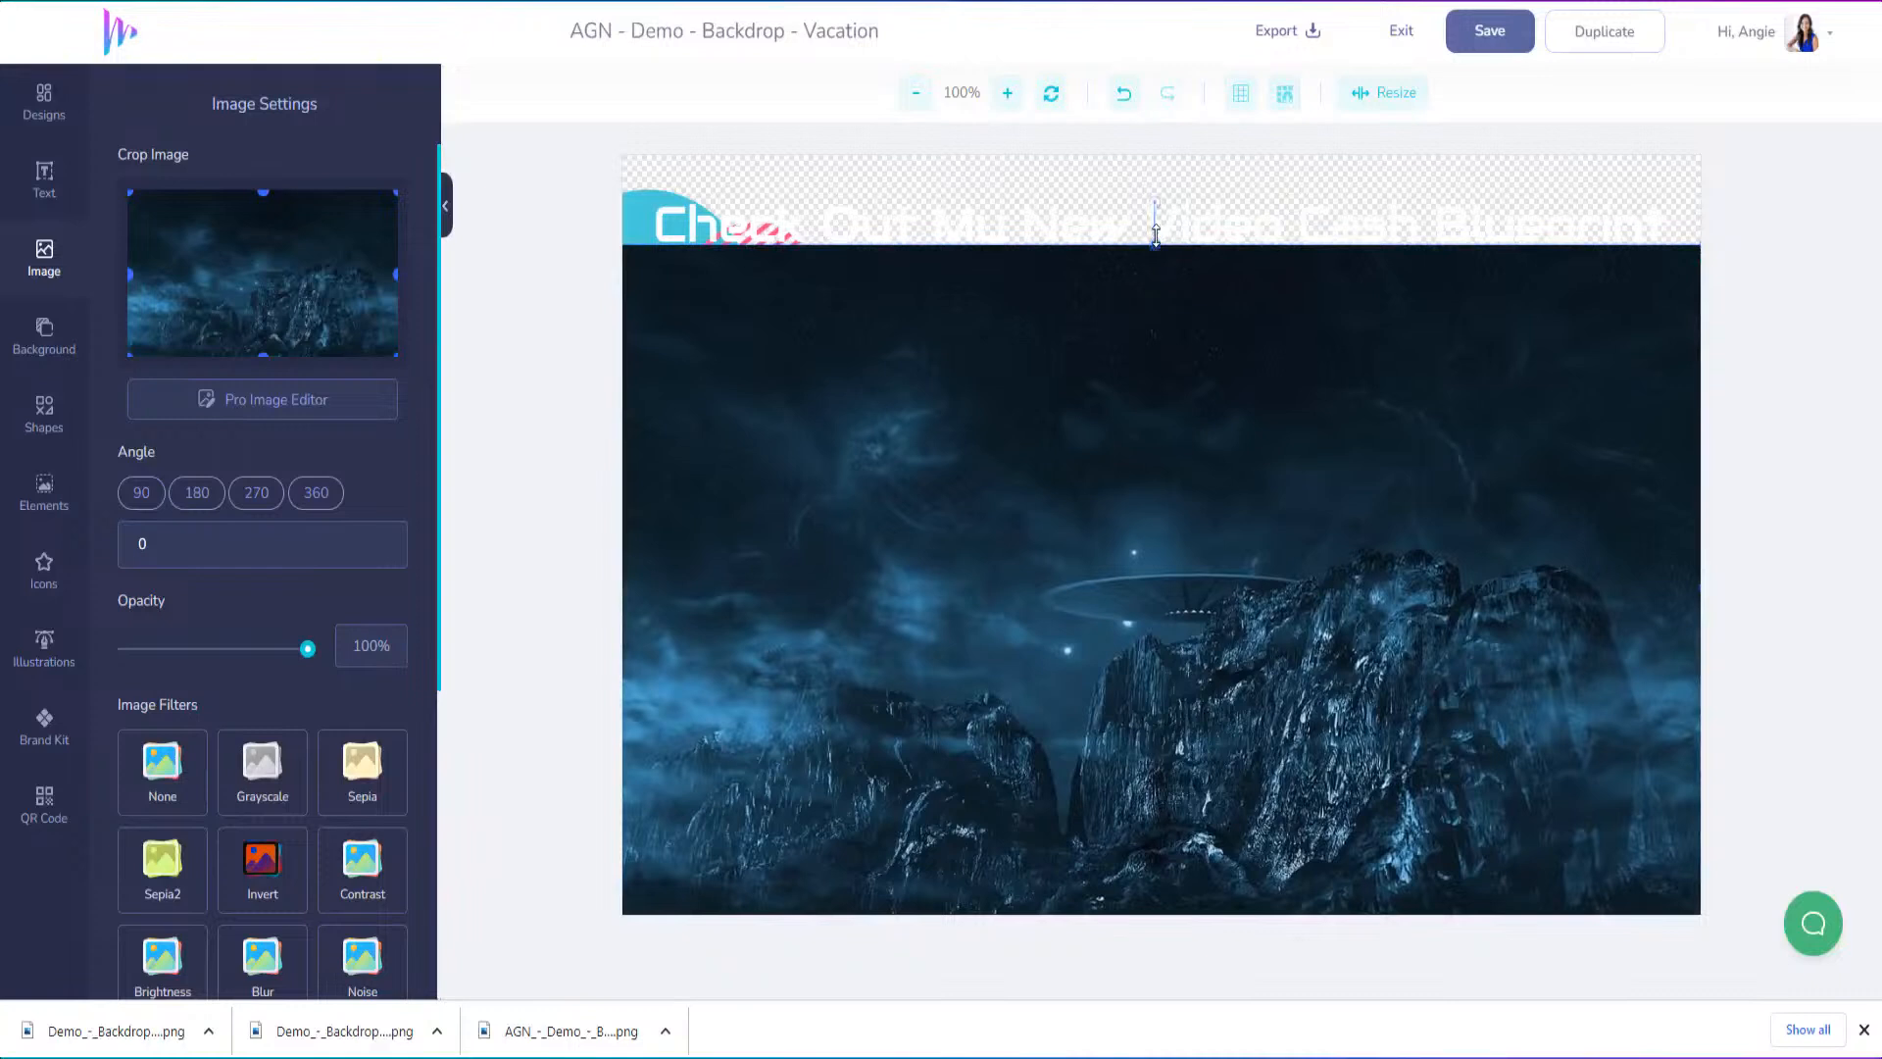
left_click_drag(1156, 235, 1158, 149)
Send the dark space image backwards behind the headline, button, decorative shapes and all device mockups
right_click(1135, 358)
left_click(1186, 497)
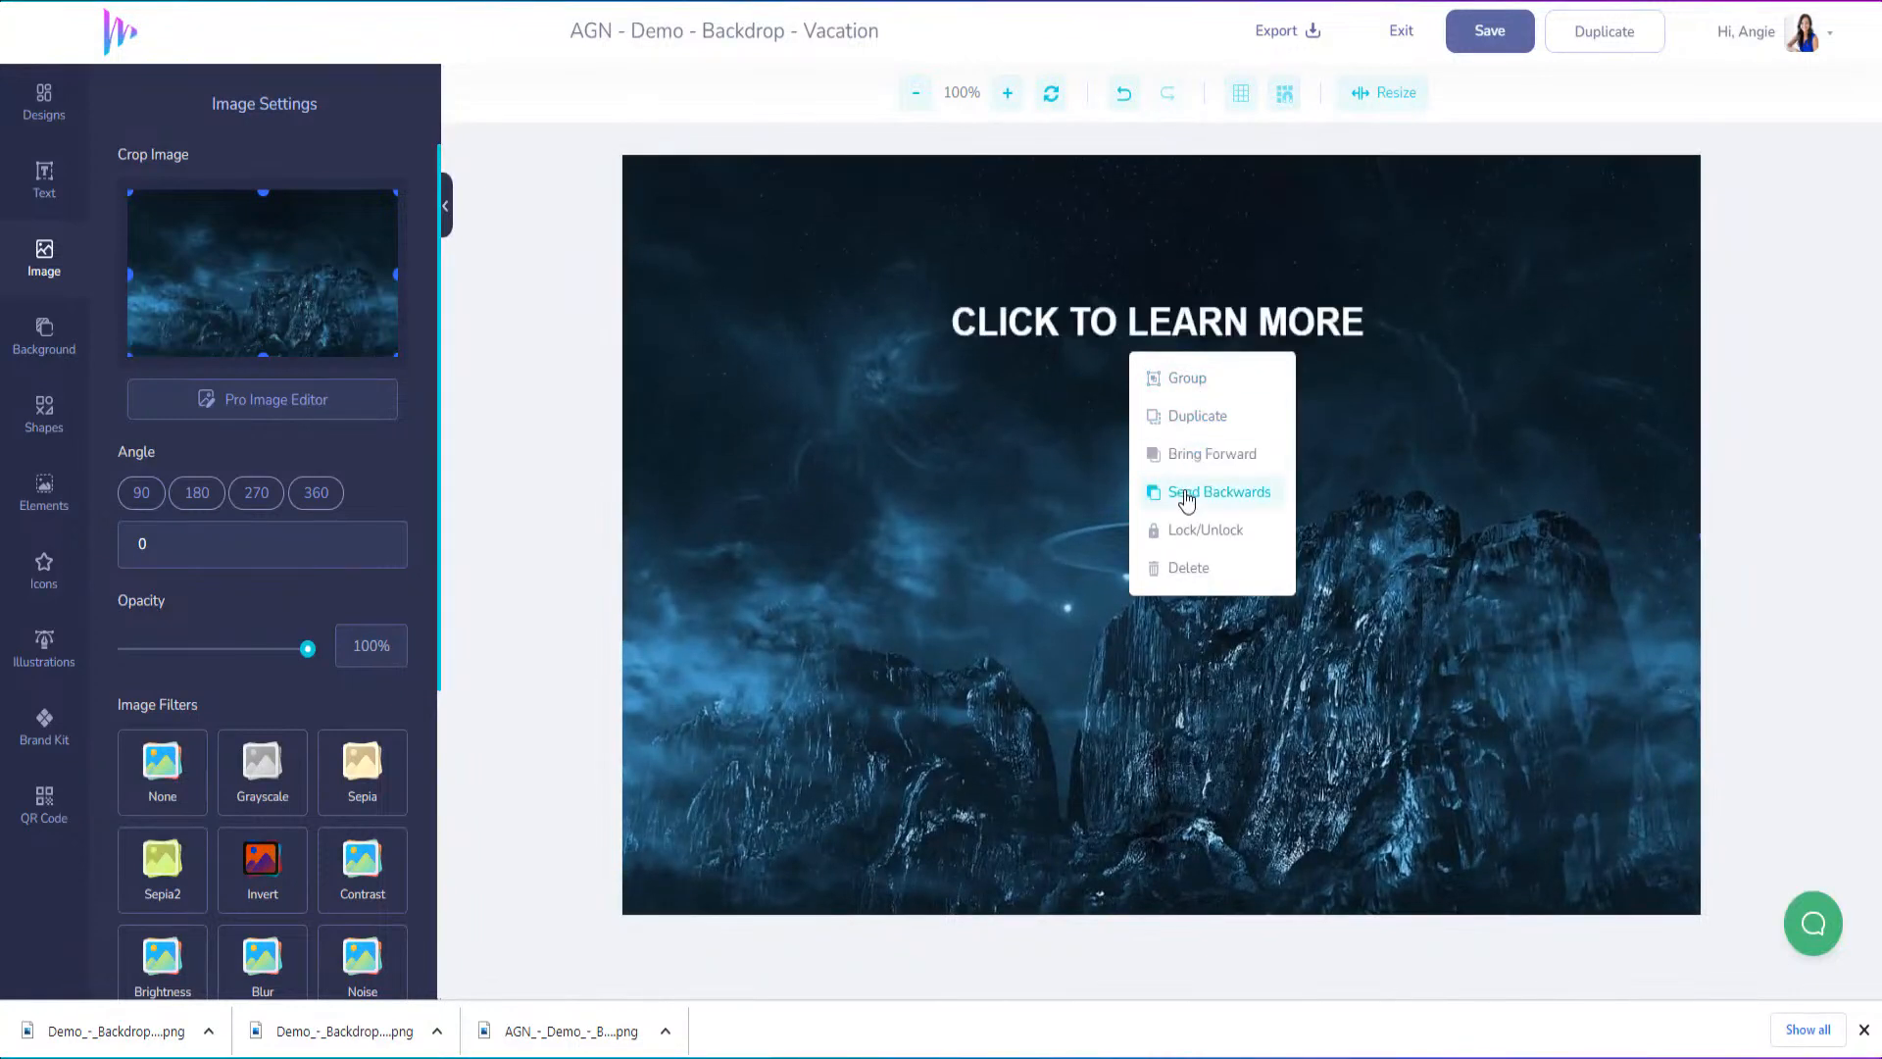
left_click(1186, 498)
left_click(1186, 498)
left_click(1186, 498)
left_click(1186, 498)
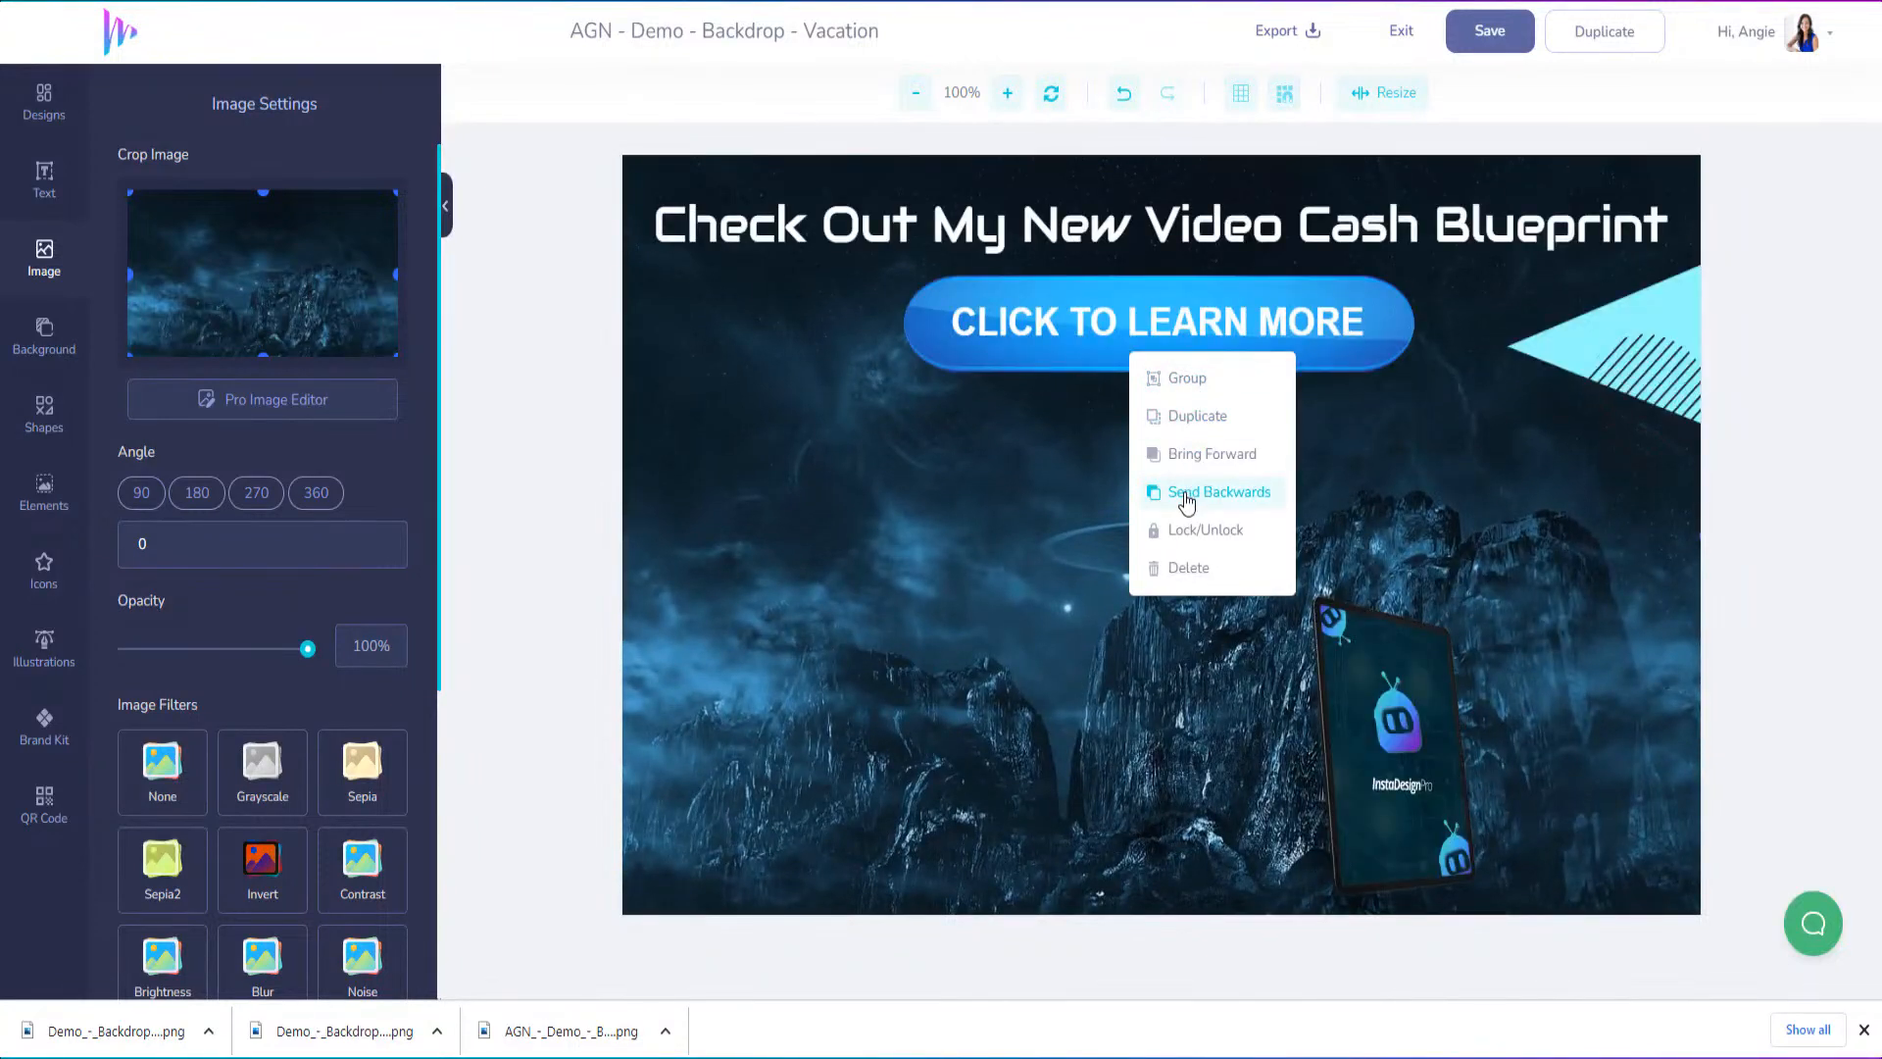
left_click(1186, 498)
left_click(1186, 498)
left_click(1186, 498)
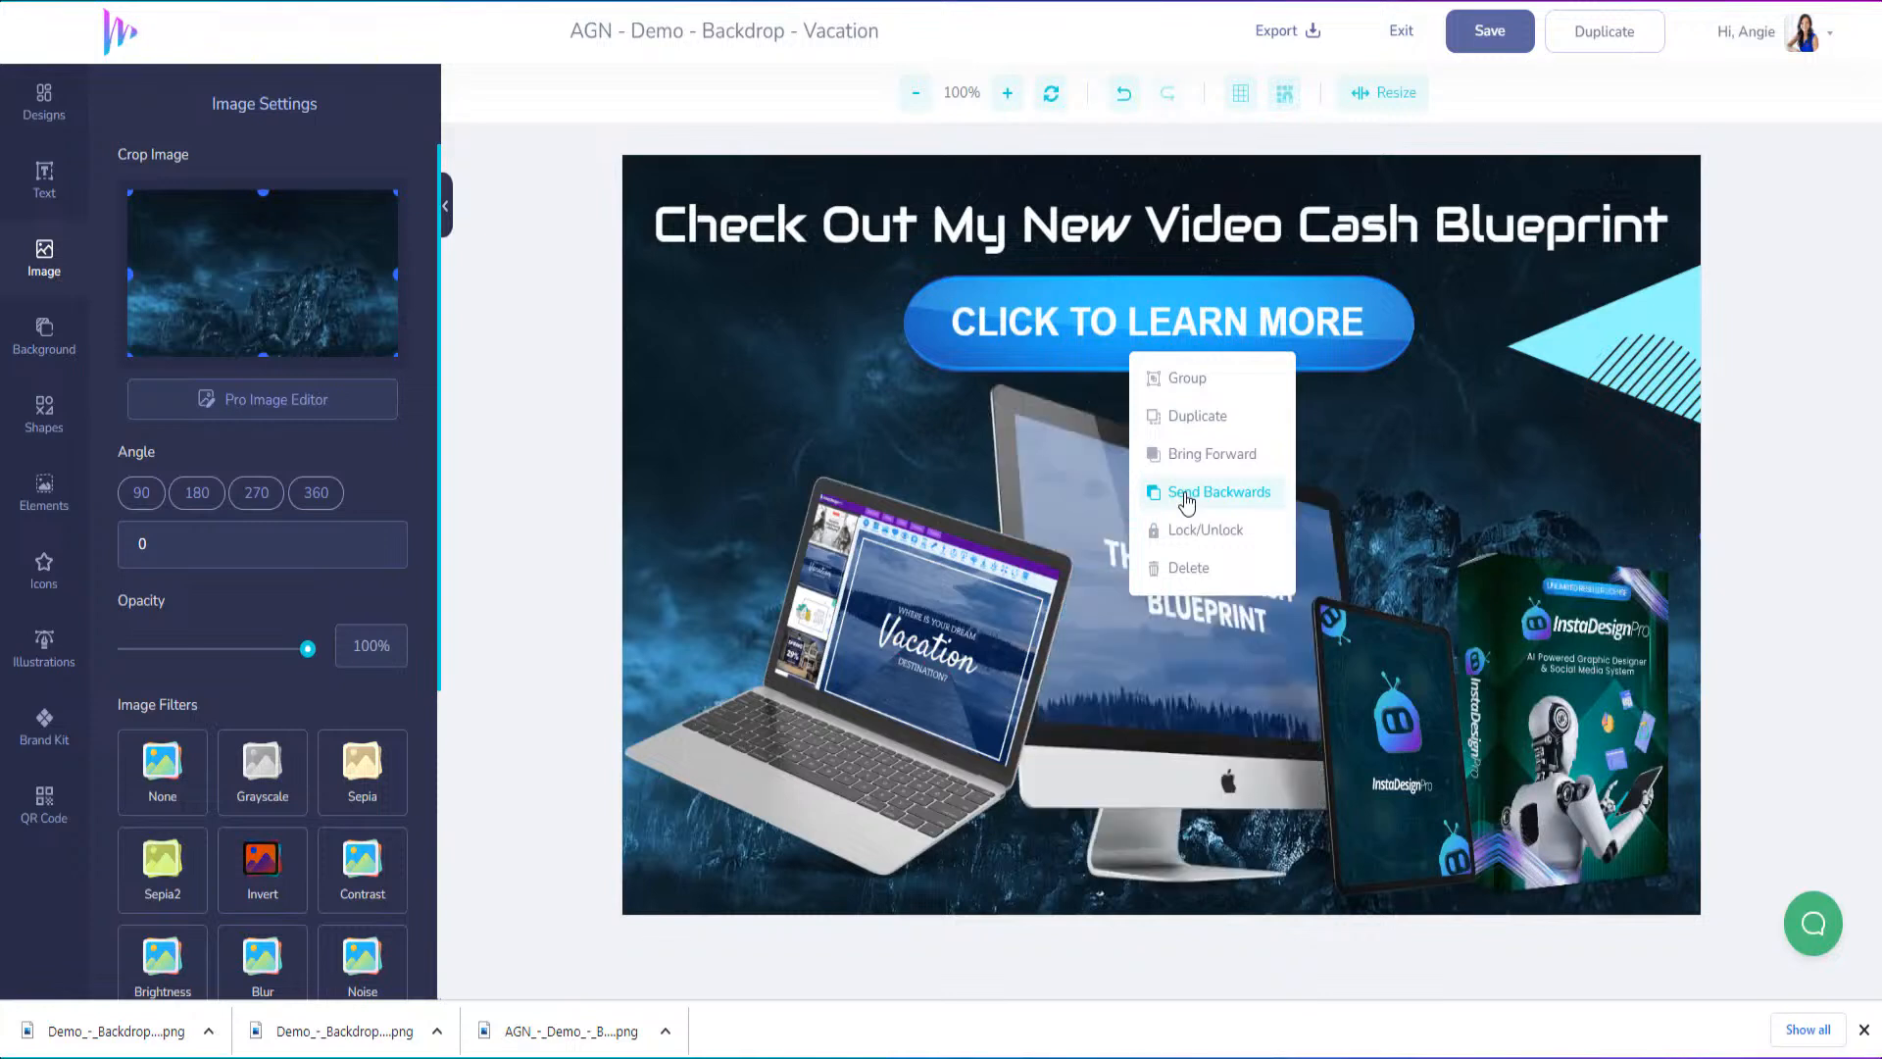
left_click(1186, 498)
left_click(510, 486)
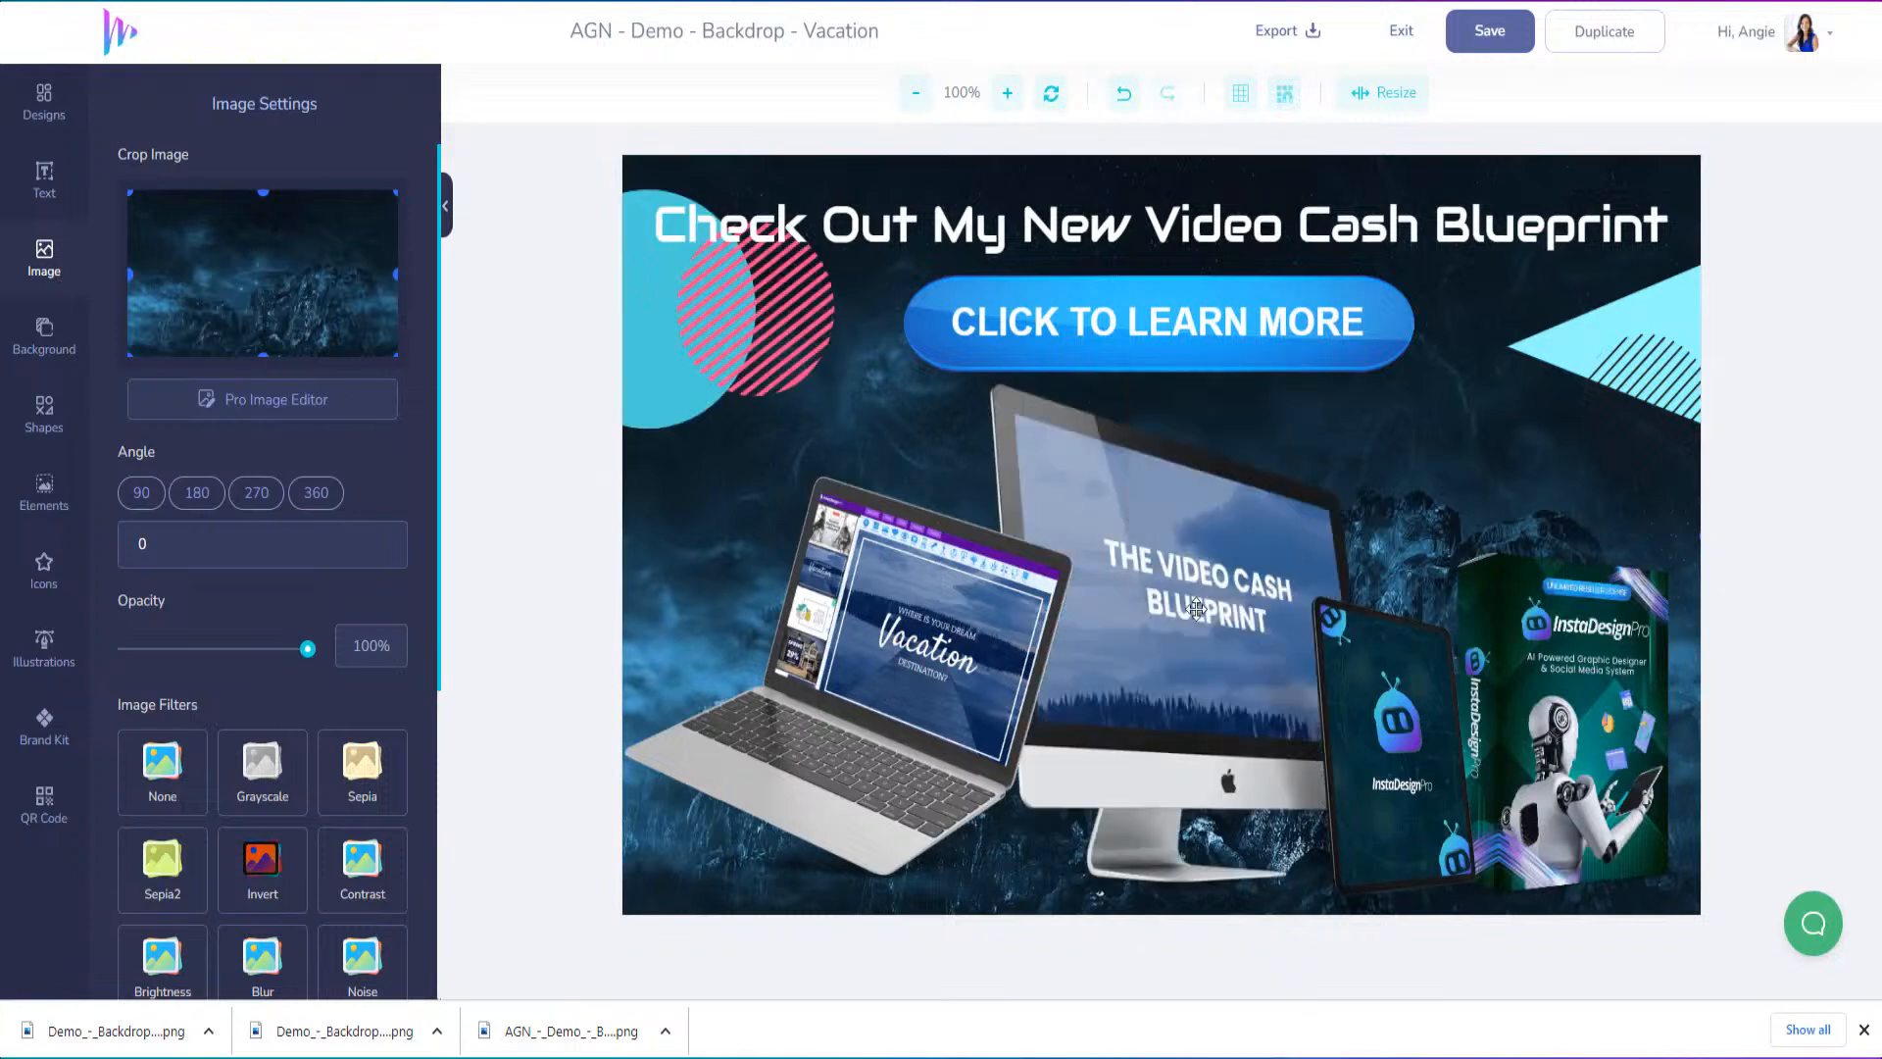